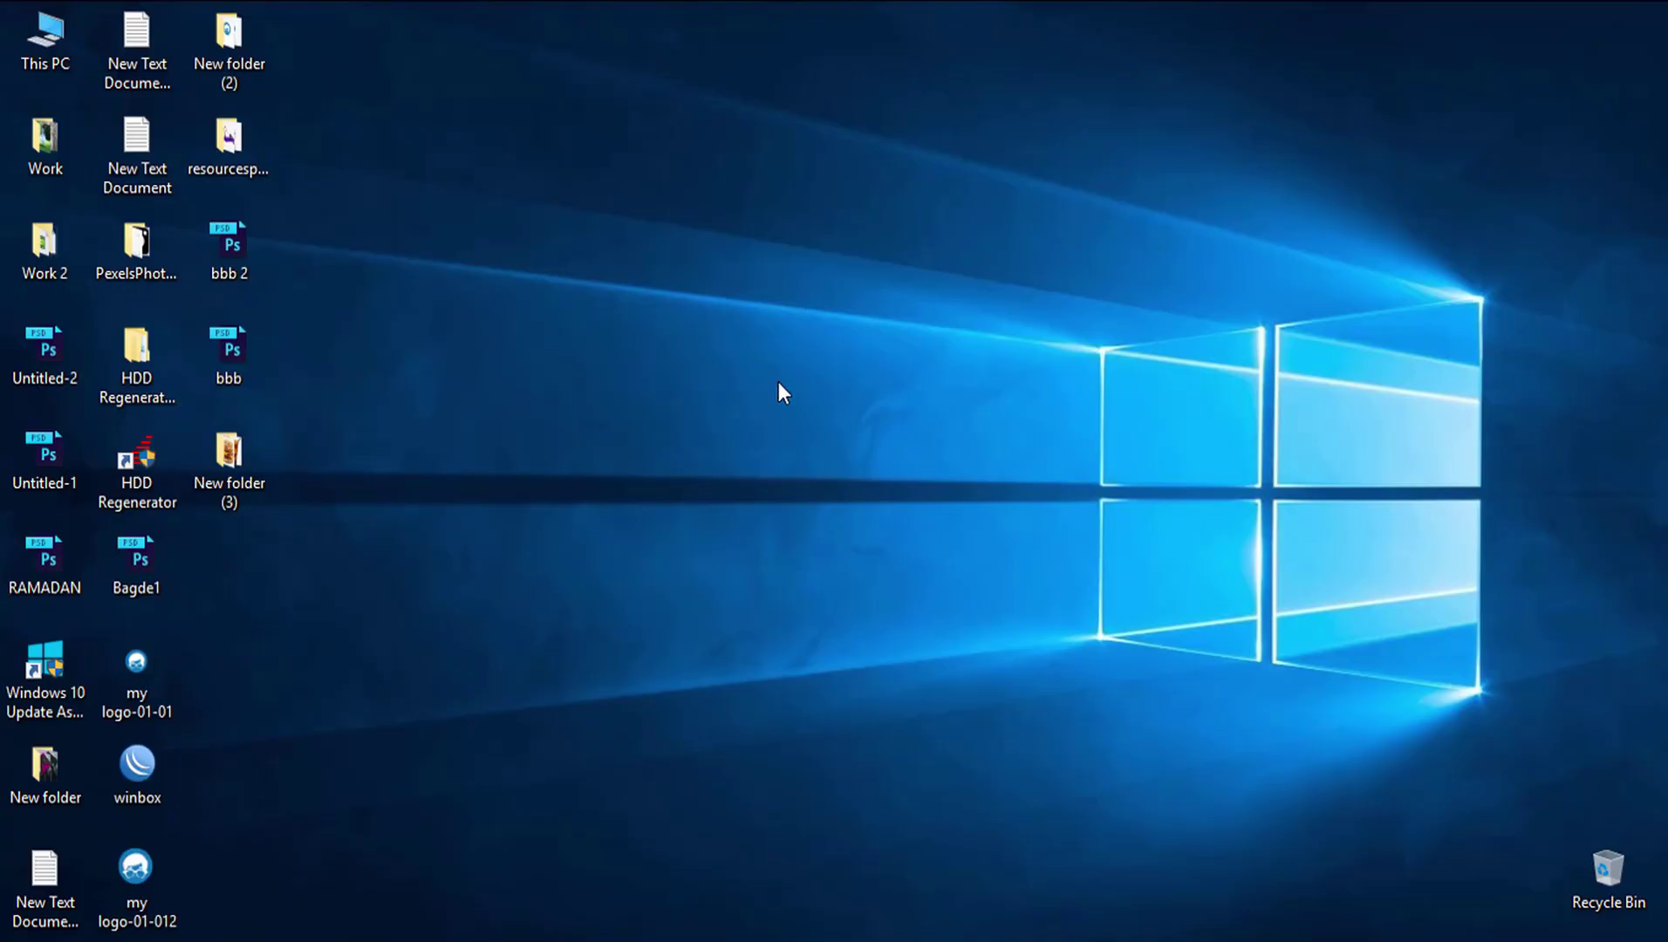
Step: Refresh the Windows desktop five times from its context menu
right_click(778, 384)
left_click(828, 463)
right_click(685, 398)
left_click(729, 484)
right_click(664, 436)
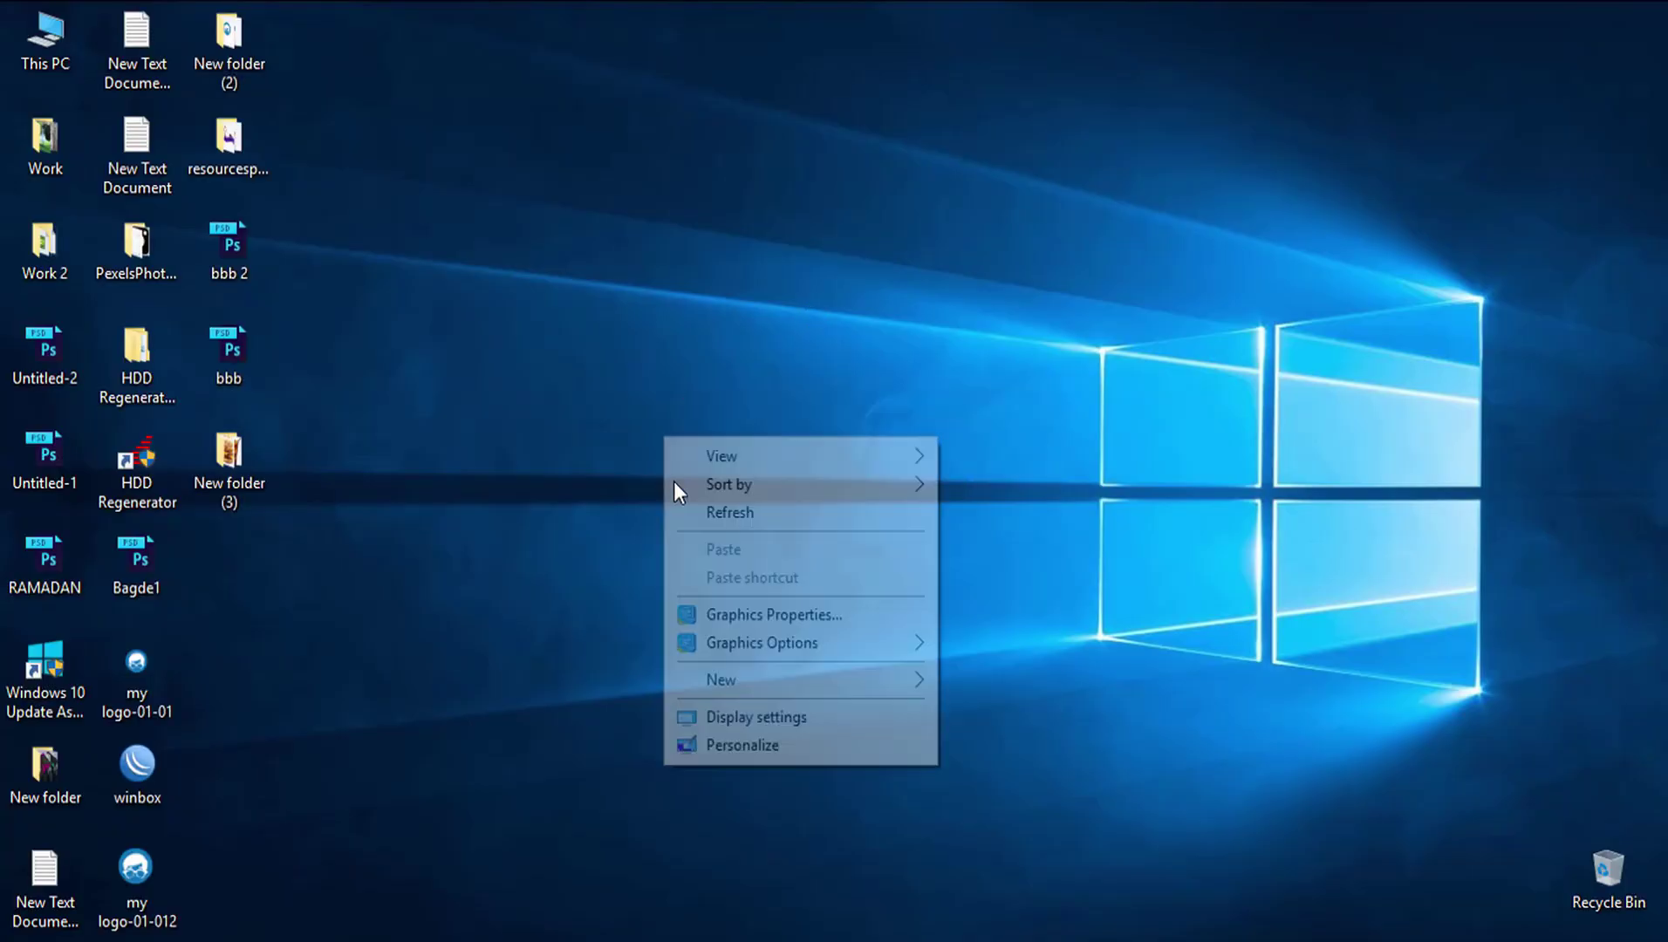
left_click(684, 512)
right_click(645, 481)
left_click(694, 555)
right_click(673, 532)
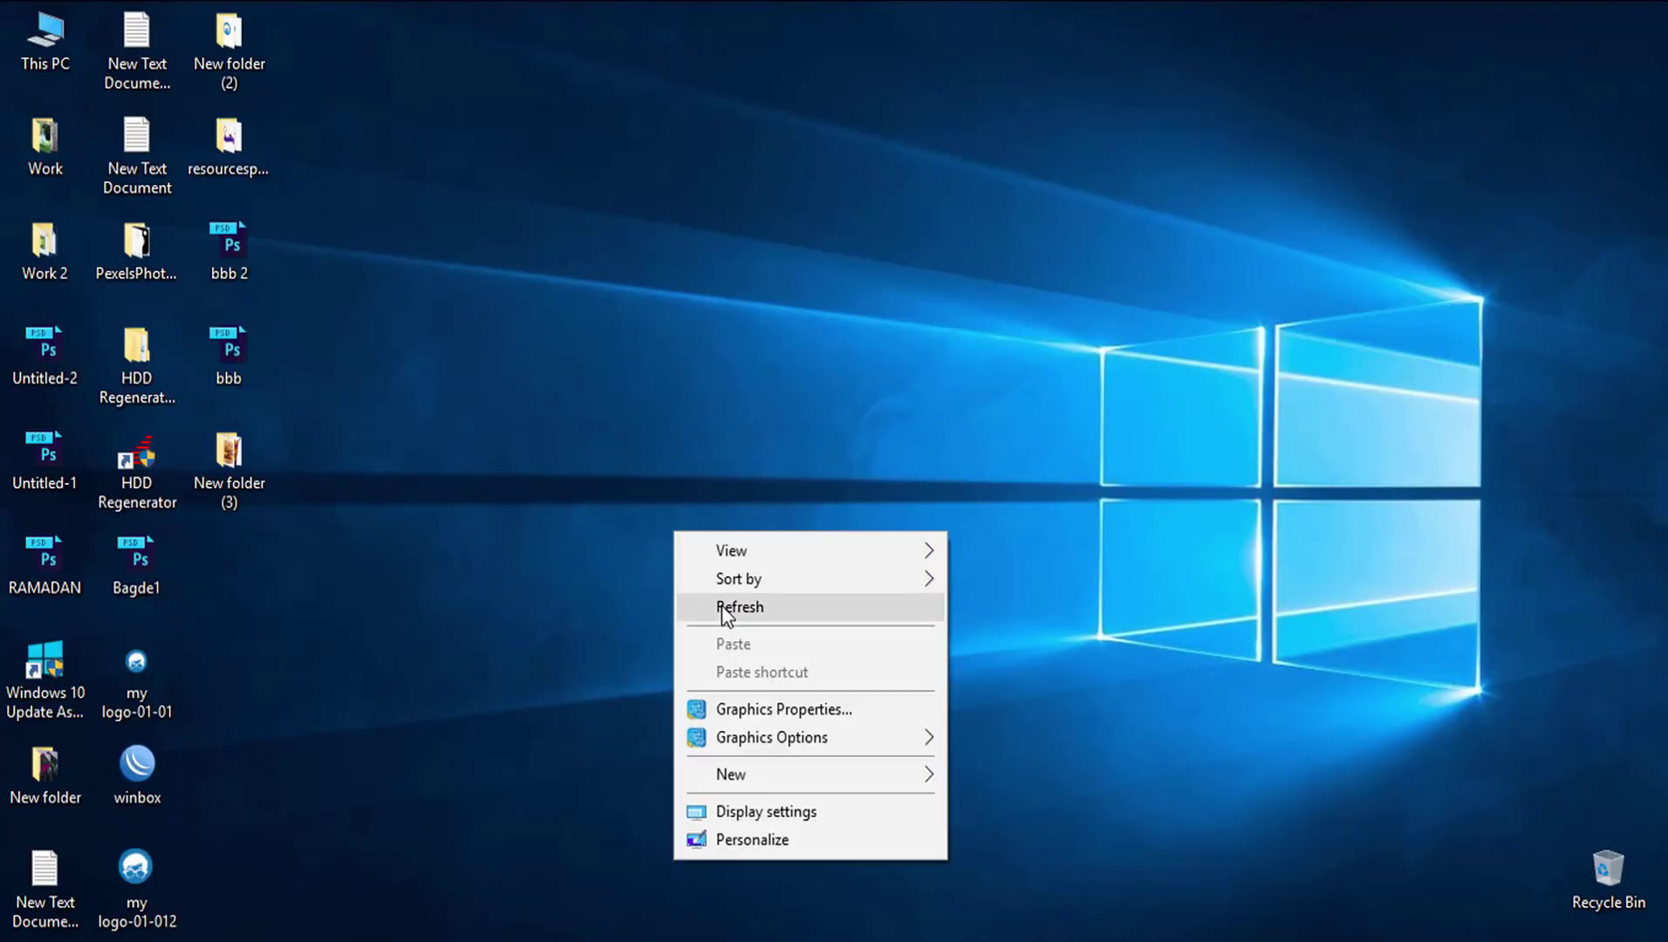
left_click(722, 608)
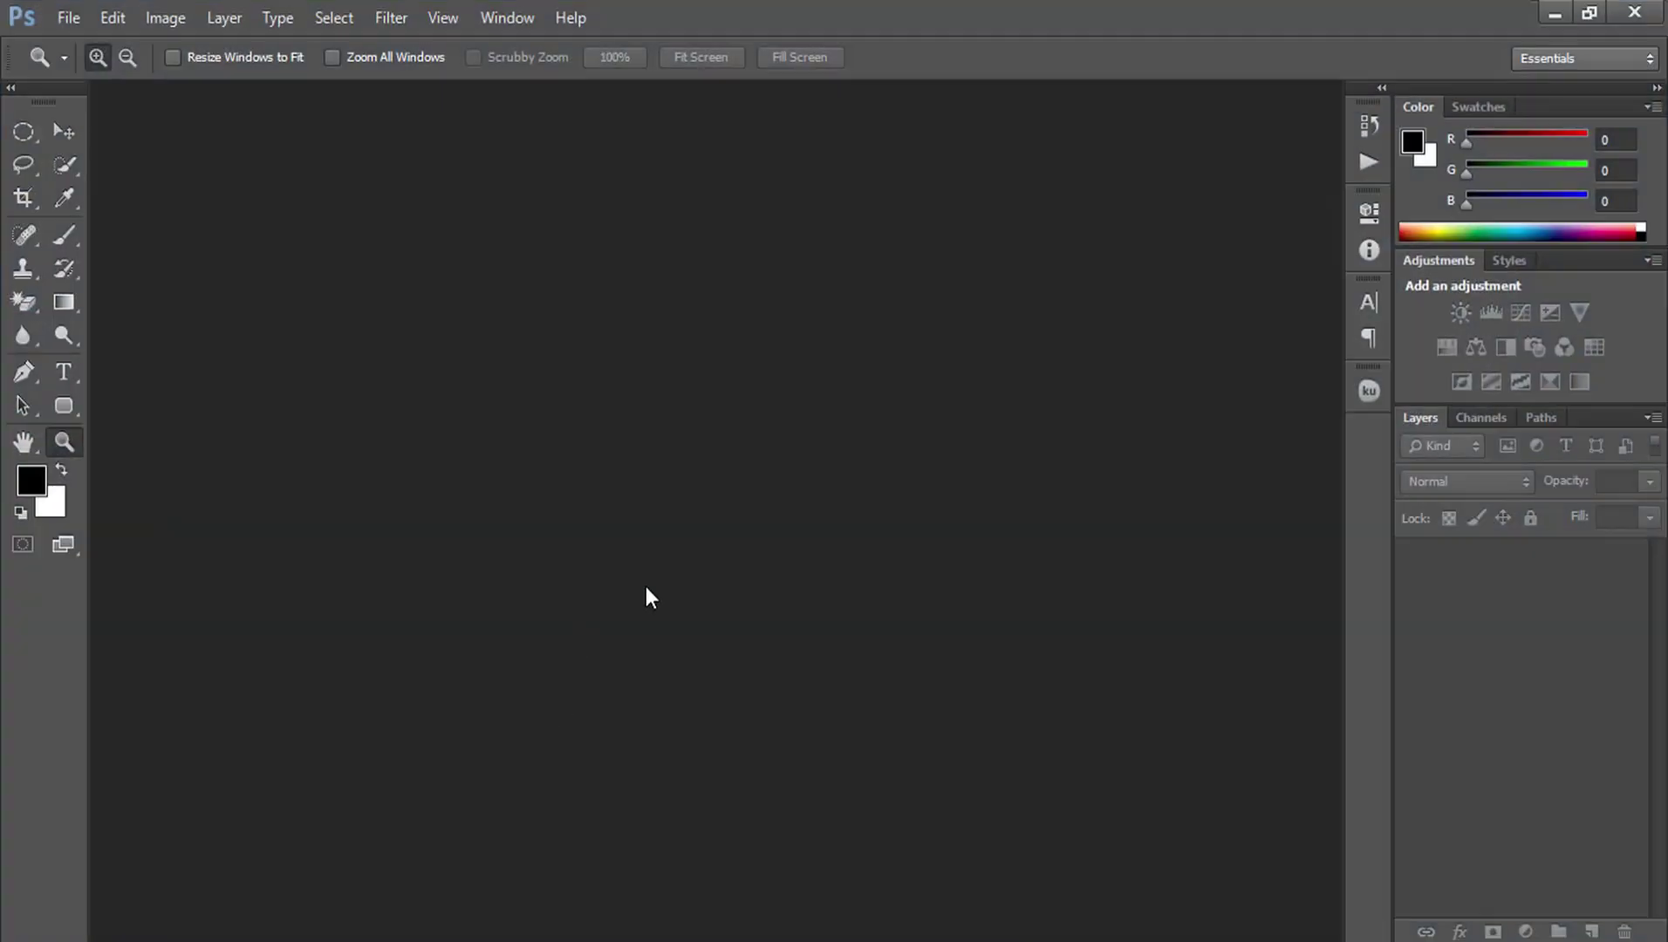
Step: Create a new 5 × 7 inch, 300 ppi CMYK document with a white background
left_click(77, 20)
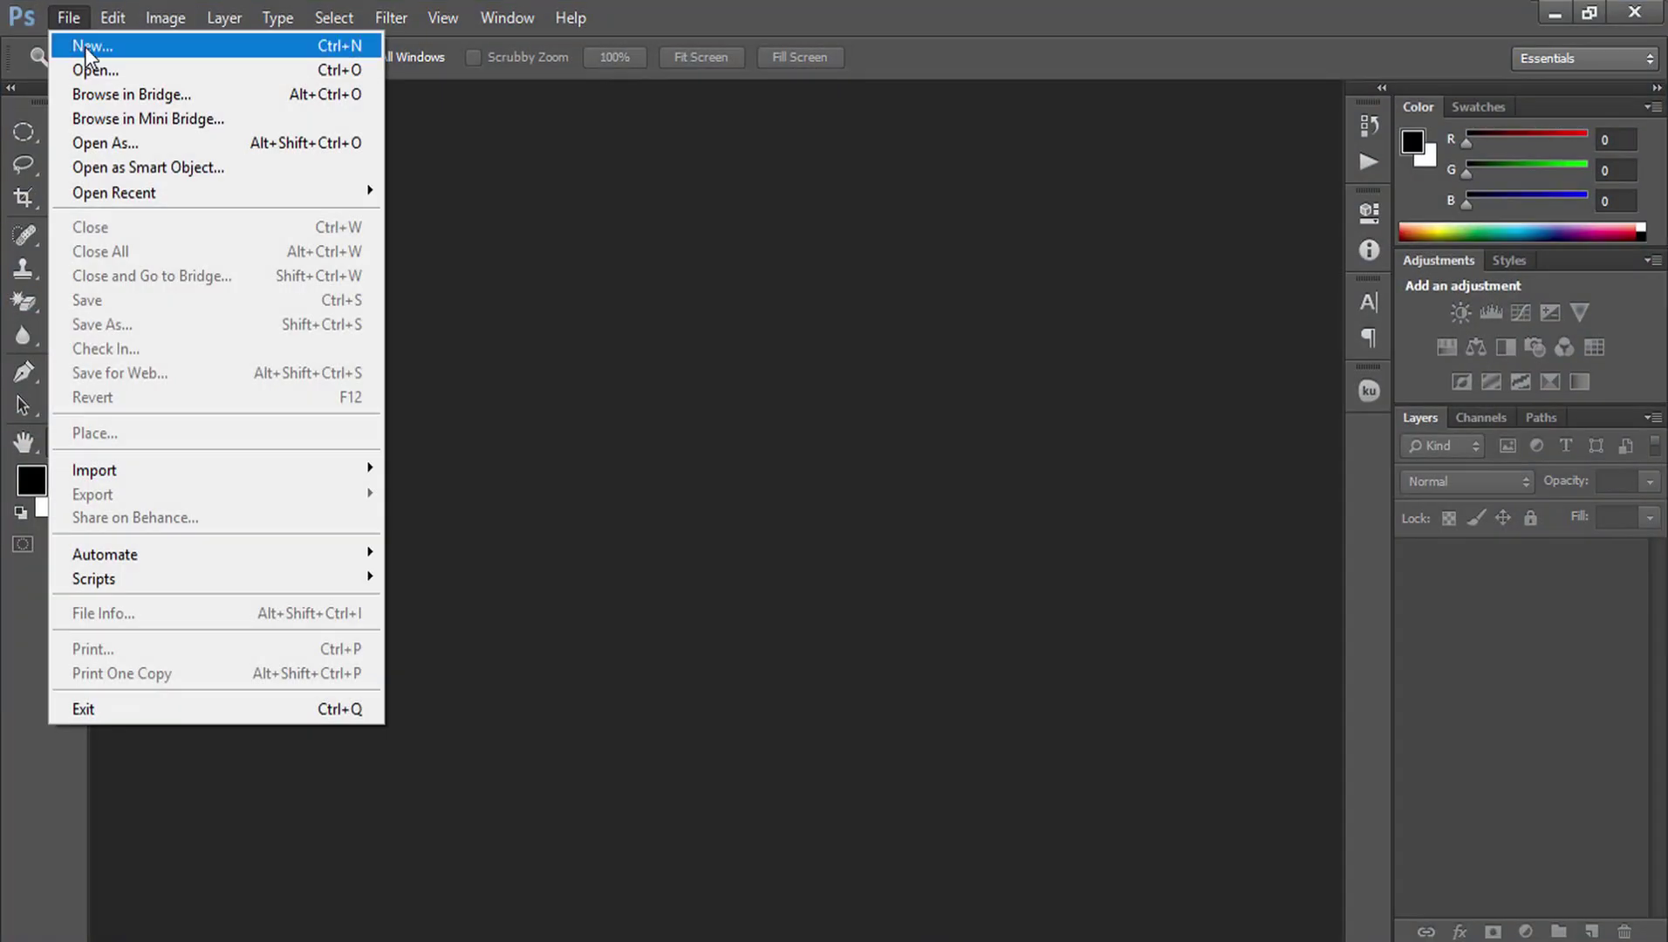
left_click(88, 47)
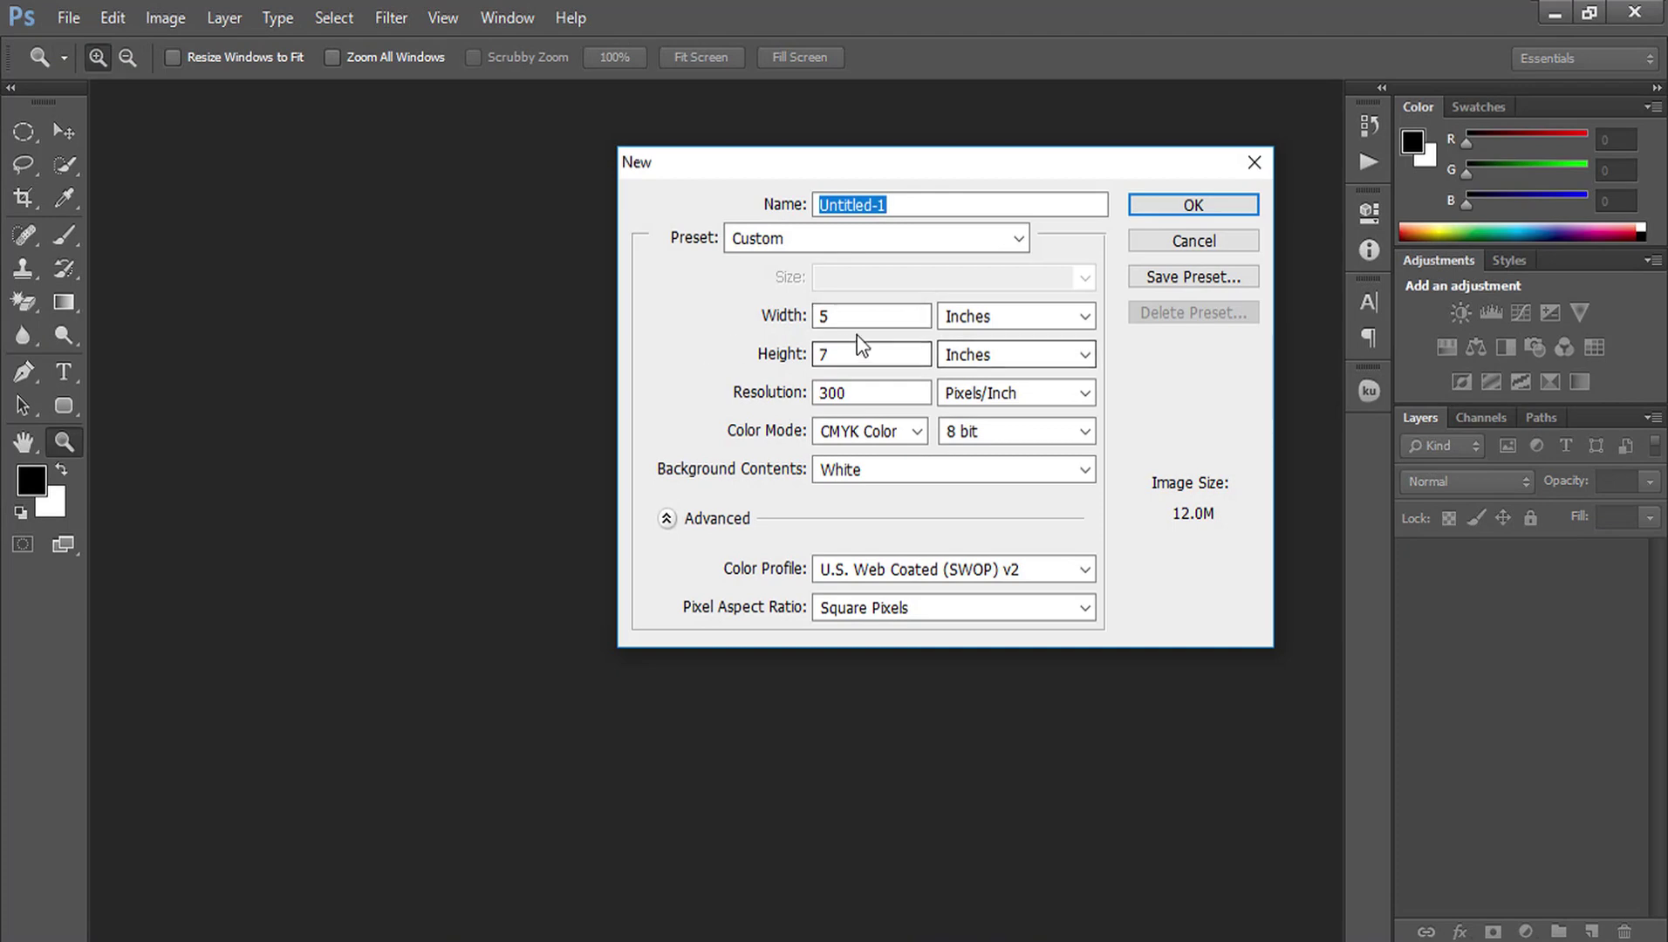
mouse_move(879, 318)
left_mouse_down()
mouse_move(812, 318)
mouse_move(820, 355)
left_mouse_up()
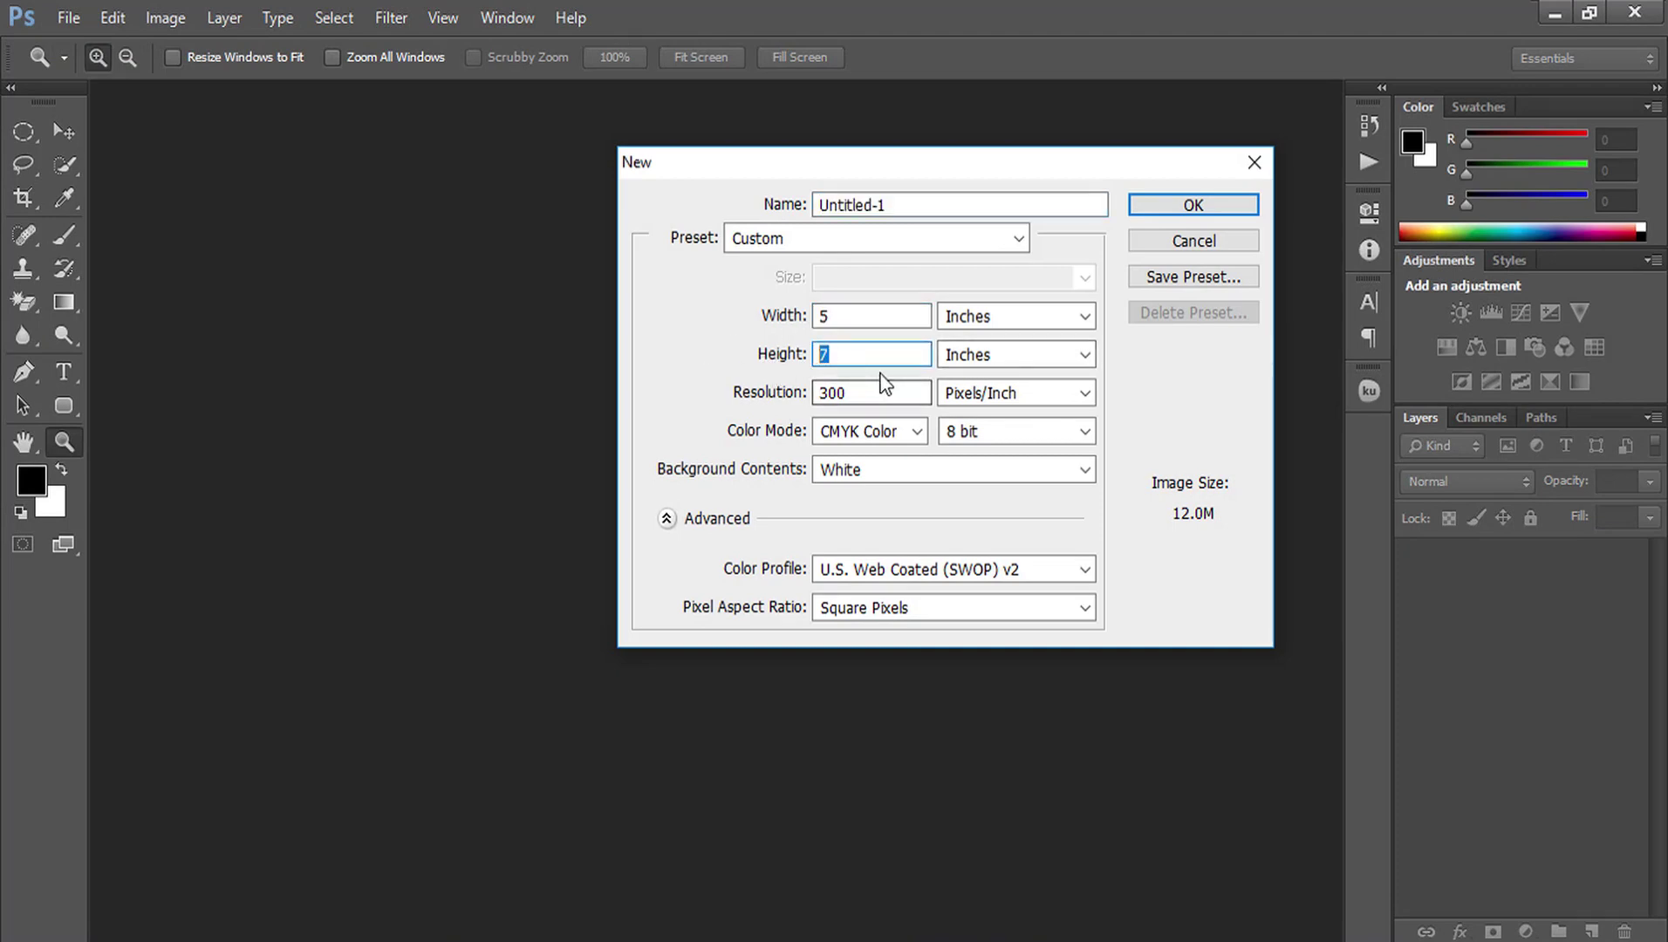
left_click_drag(873, 392, 818, 392)
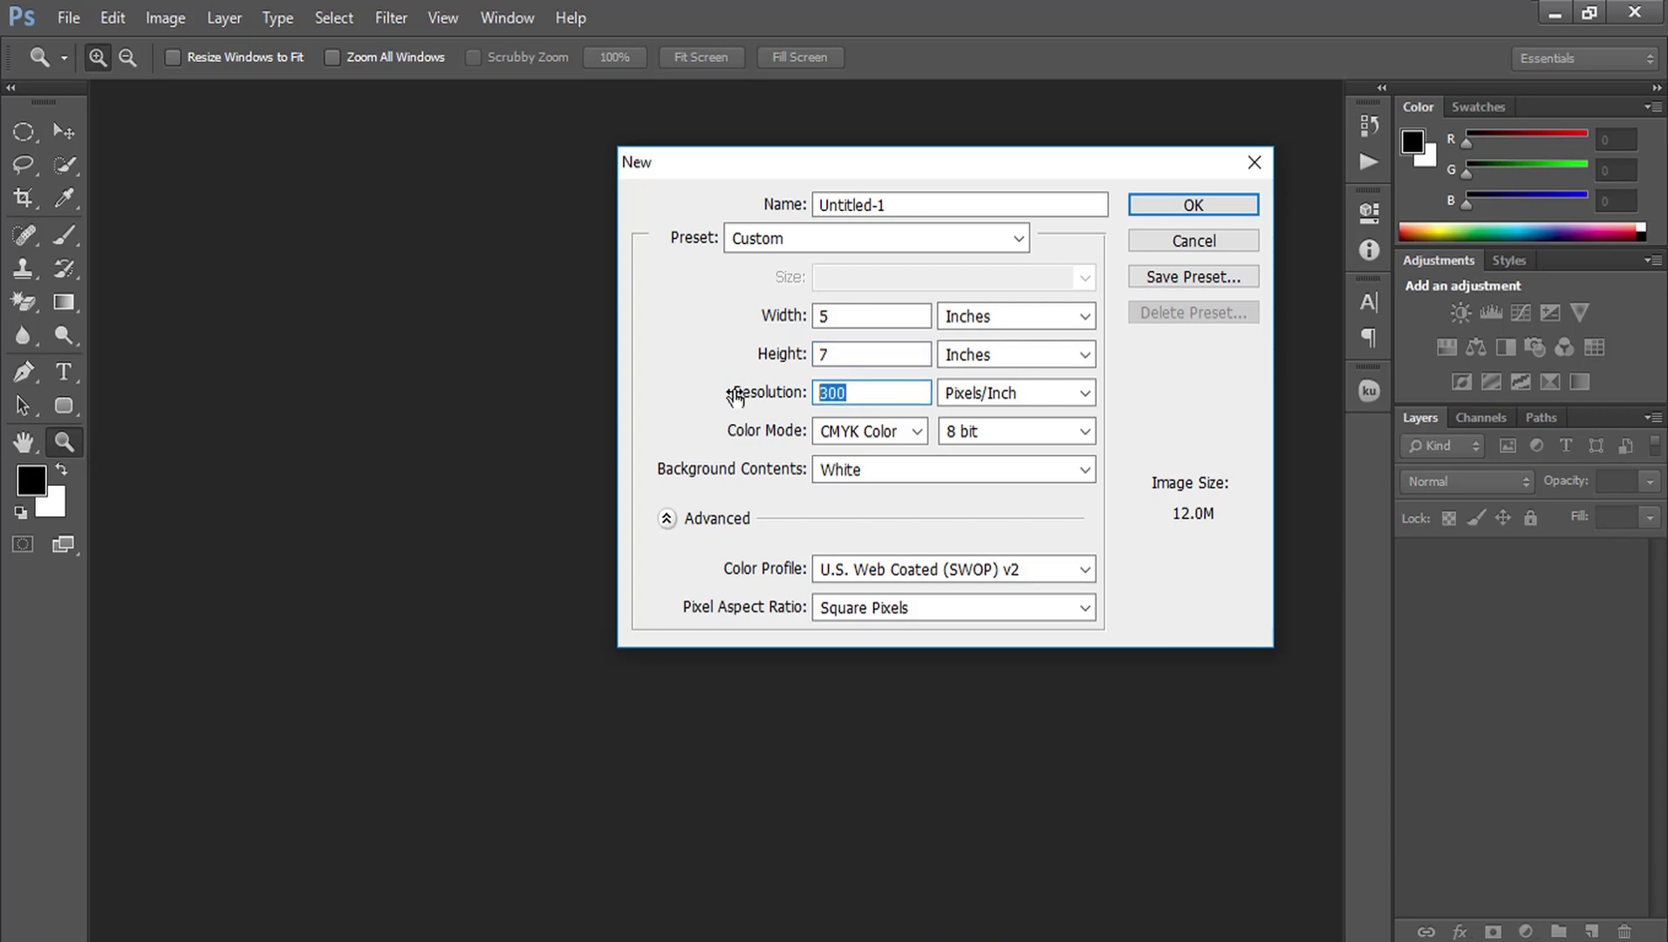
left_click(864, 431)
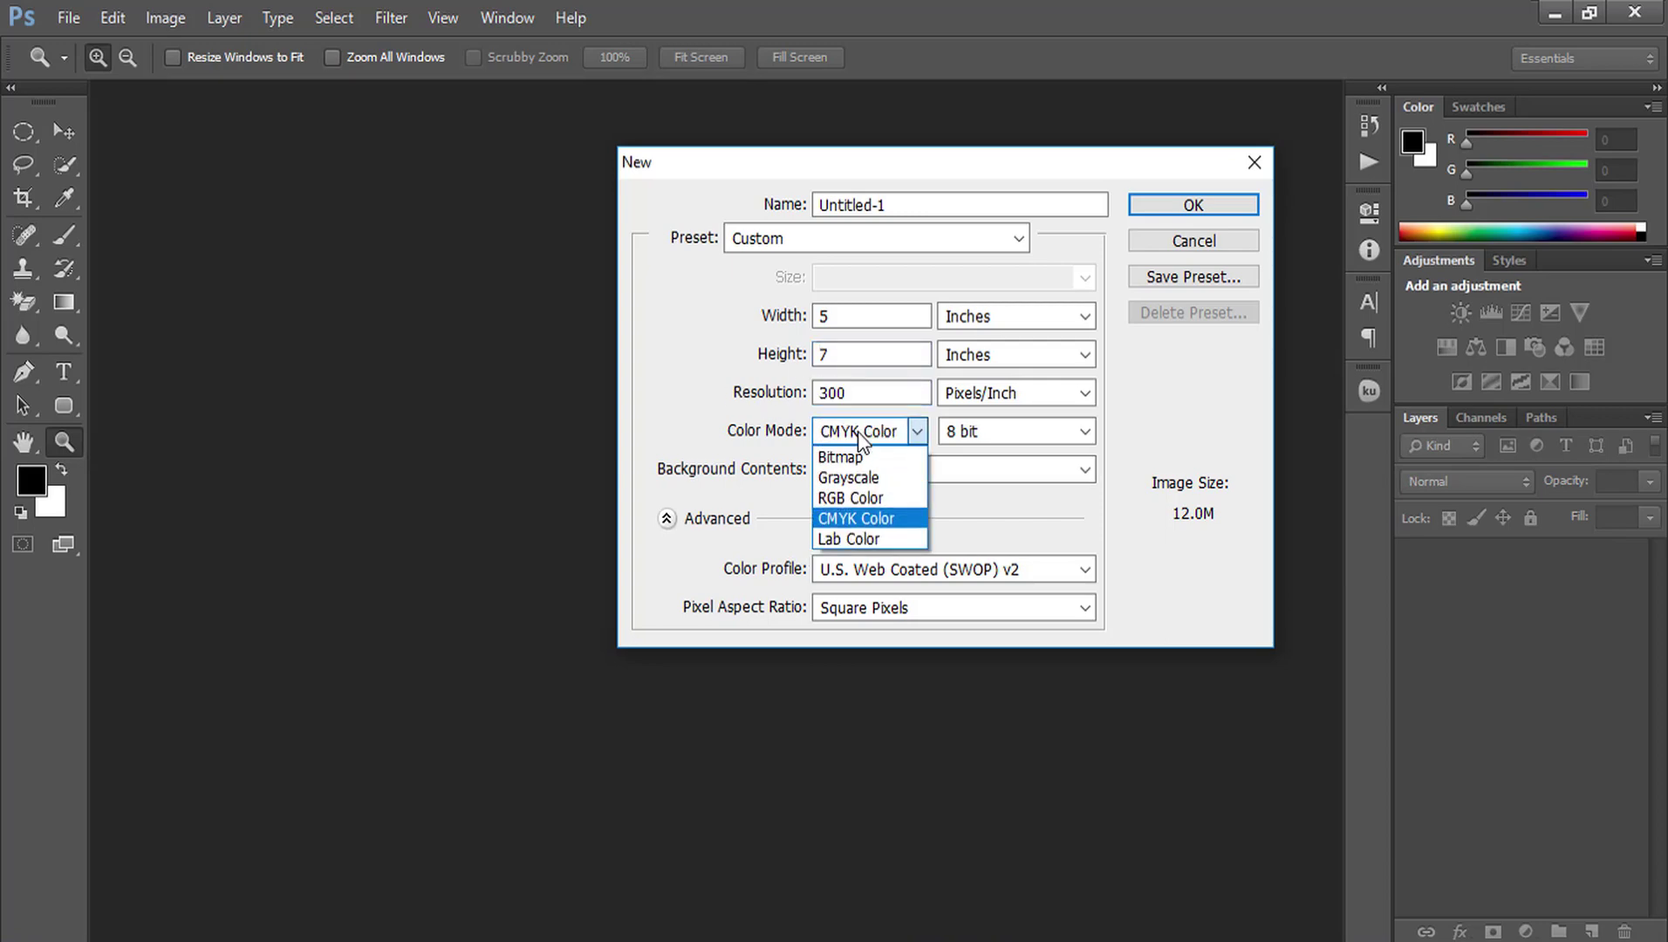
left_click(1193, 206)
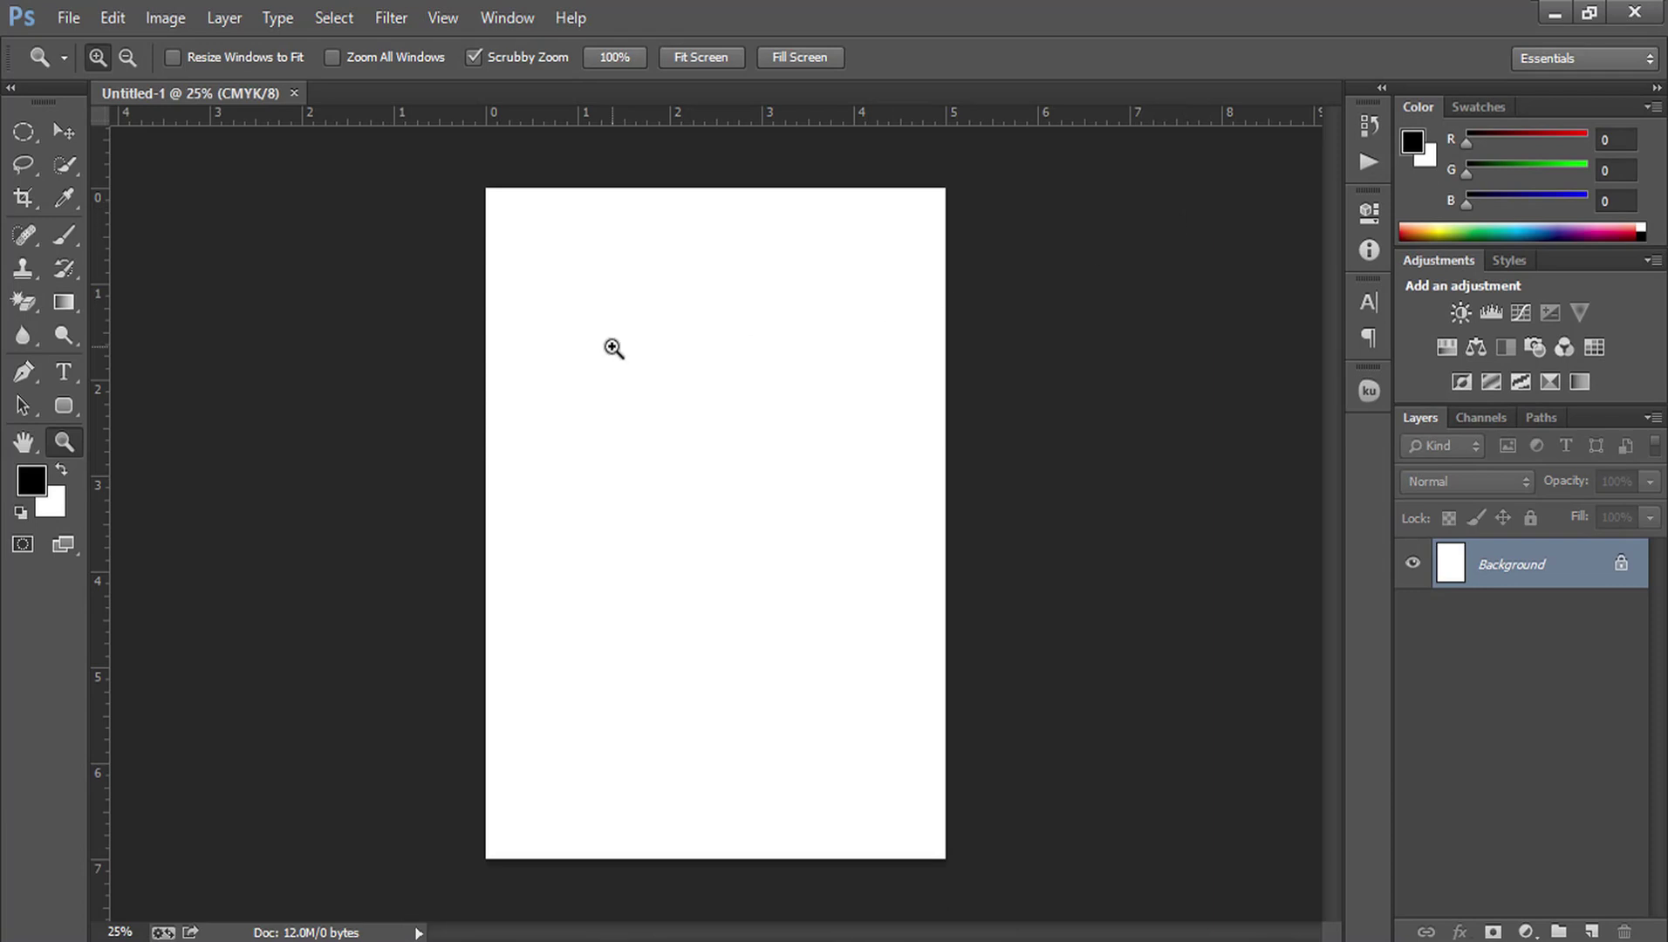
Step: Fit the page to the window and add guides along its left, right and top edges
key("ctrl+0")
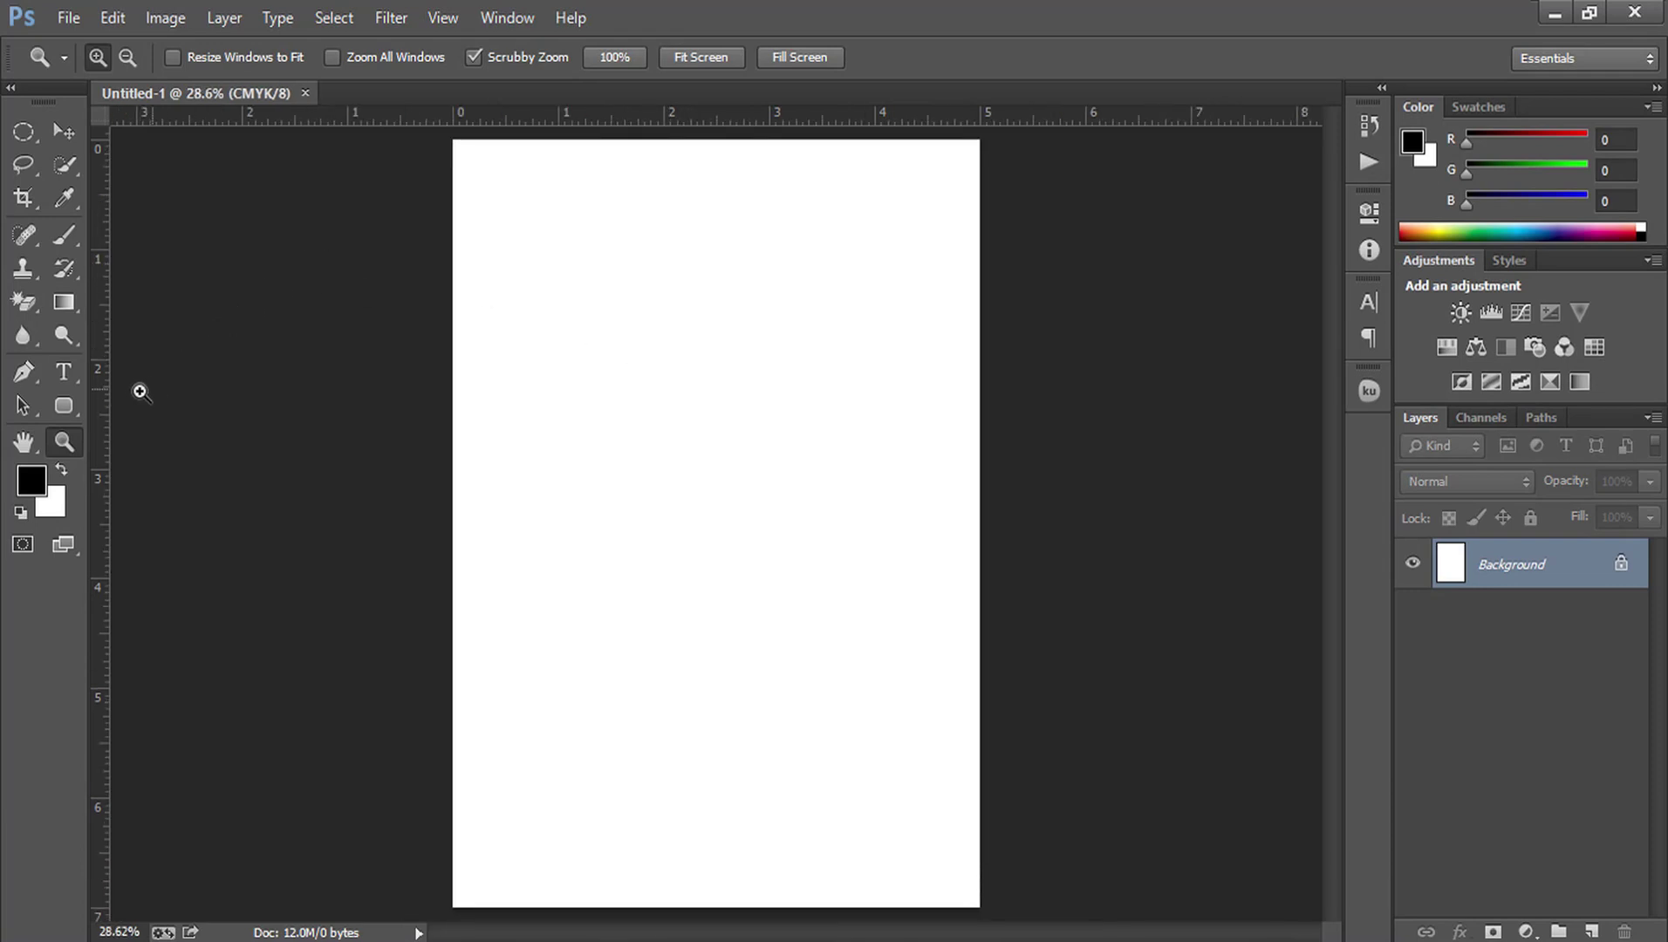
left_click_drag(117, 406, 452, 421)
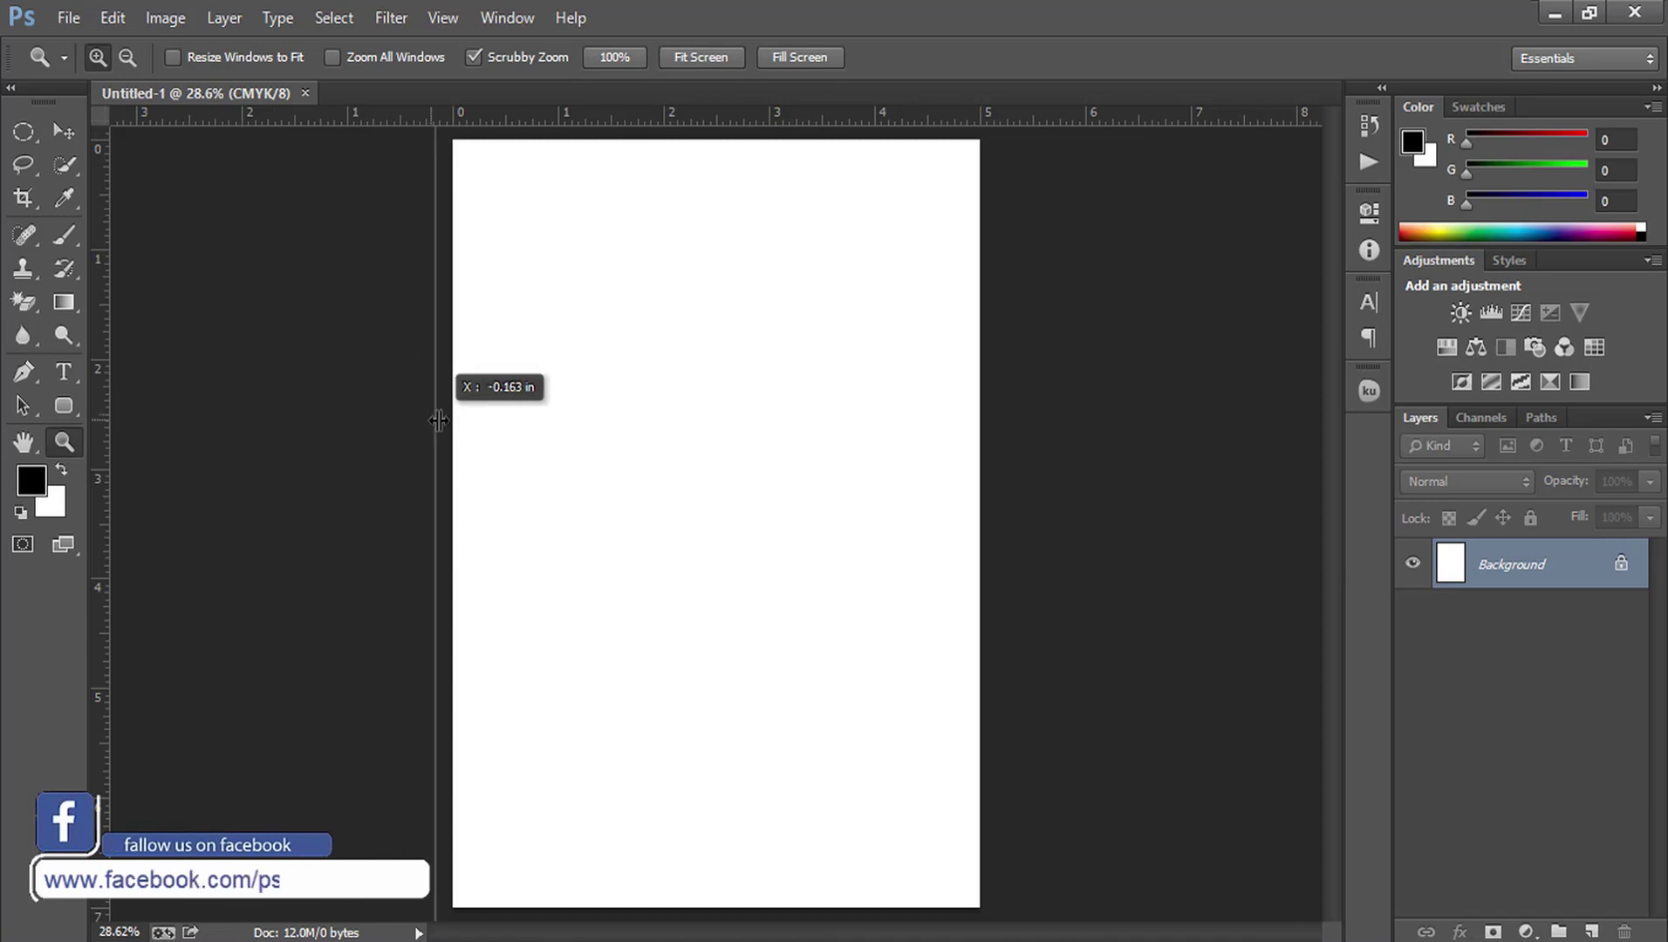
left_click_drag(104, 442, 979, 480)
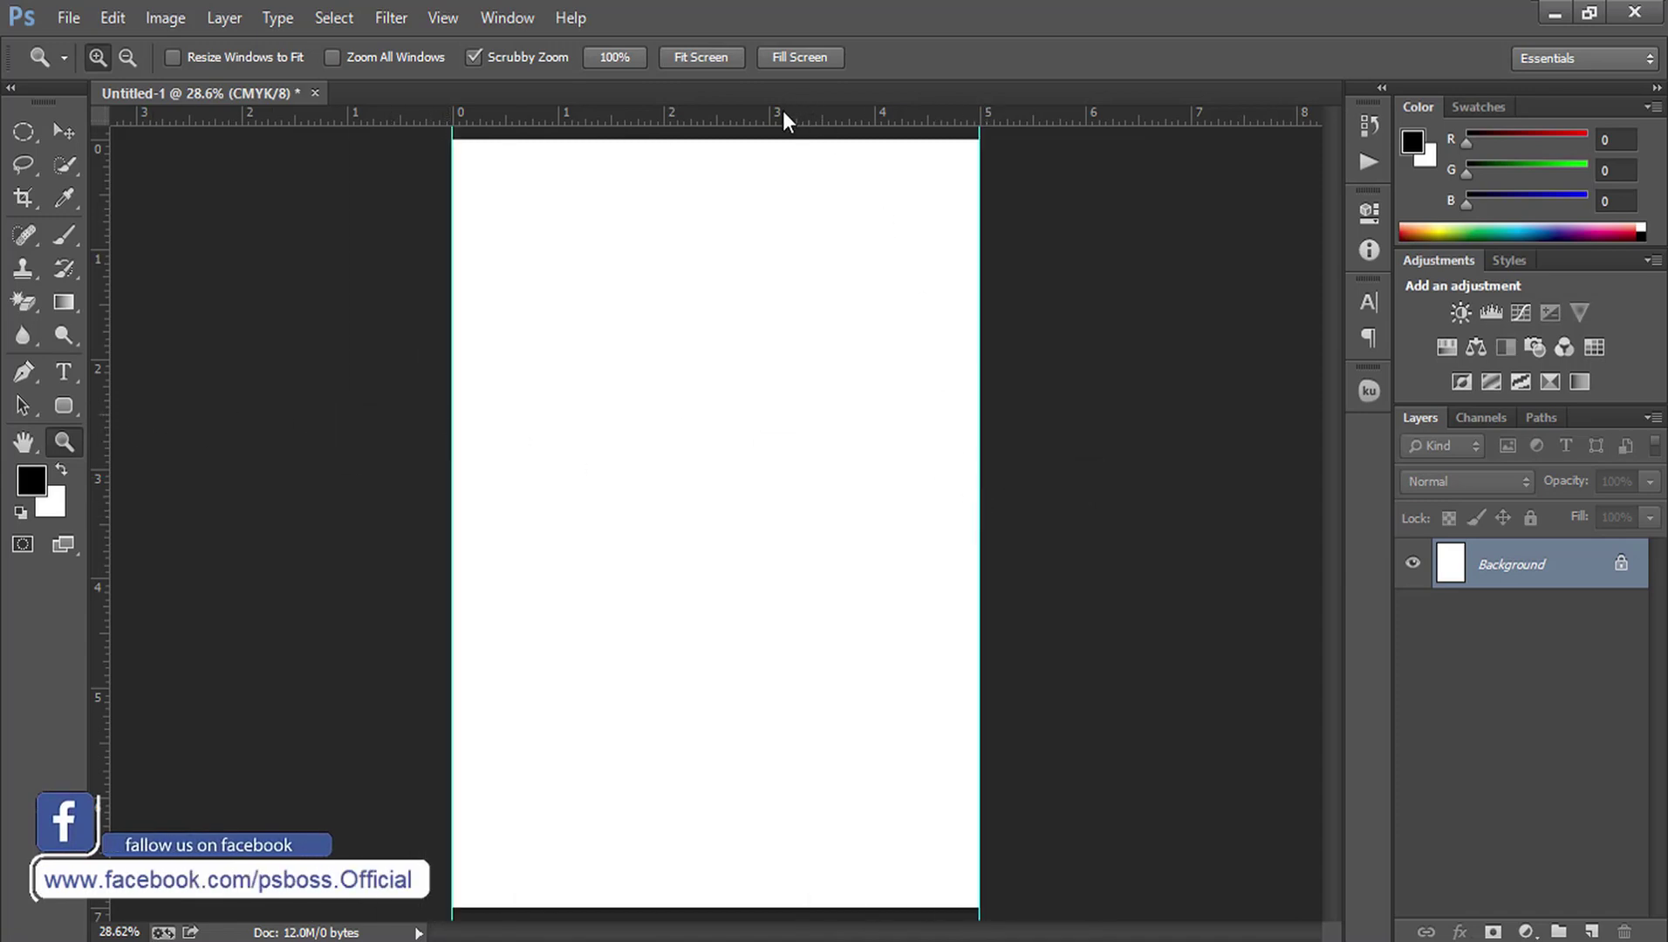
left_click_drag(789, 118, 650, 907)
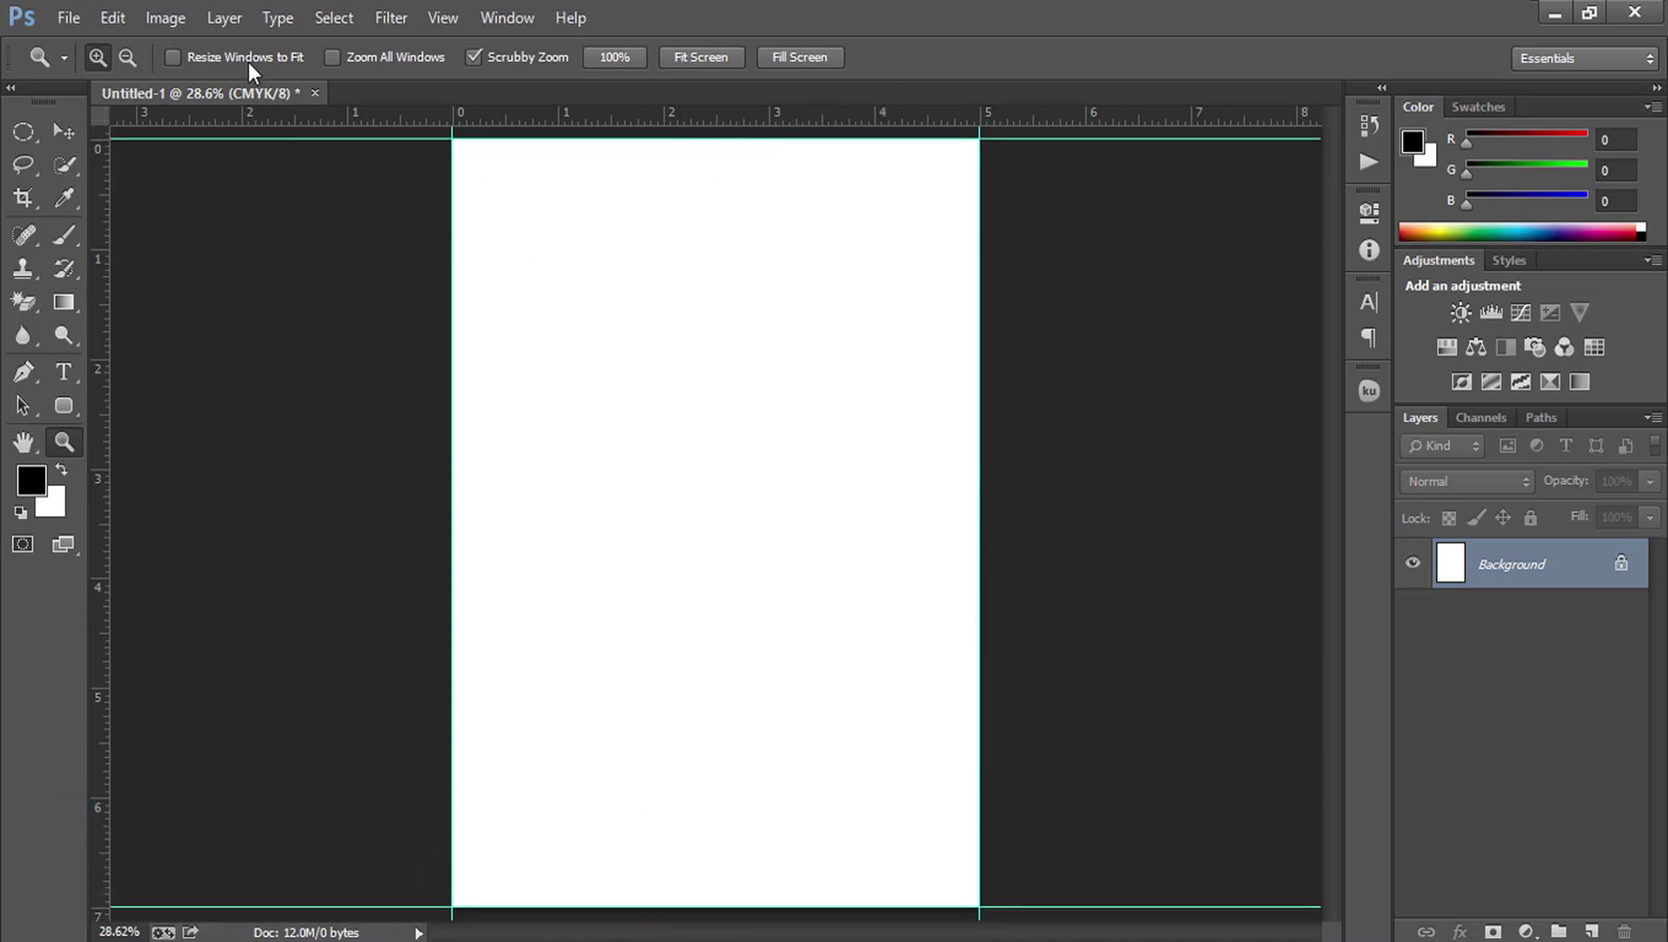
Step: Enlarge the canvas to 5.25 × 7.25 inches and fit it to the window
left_click(166, 19)
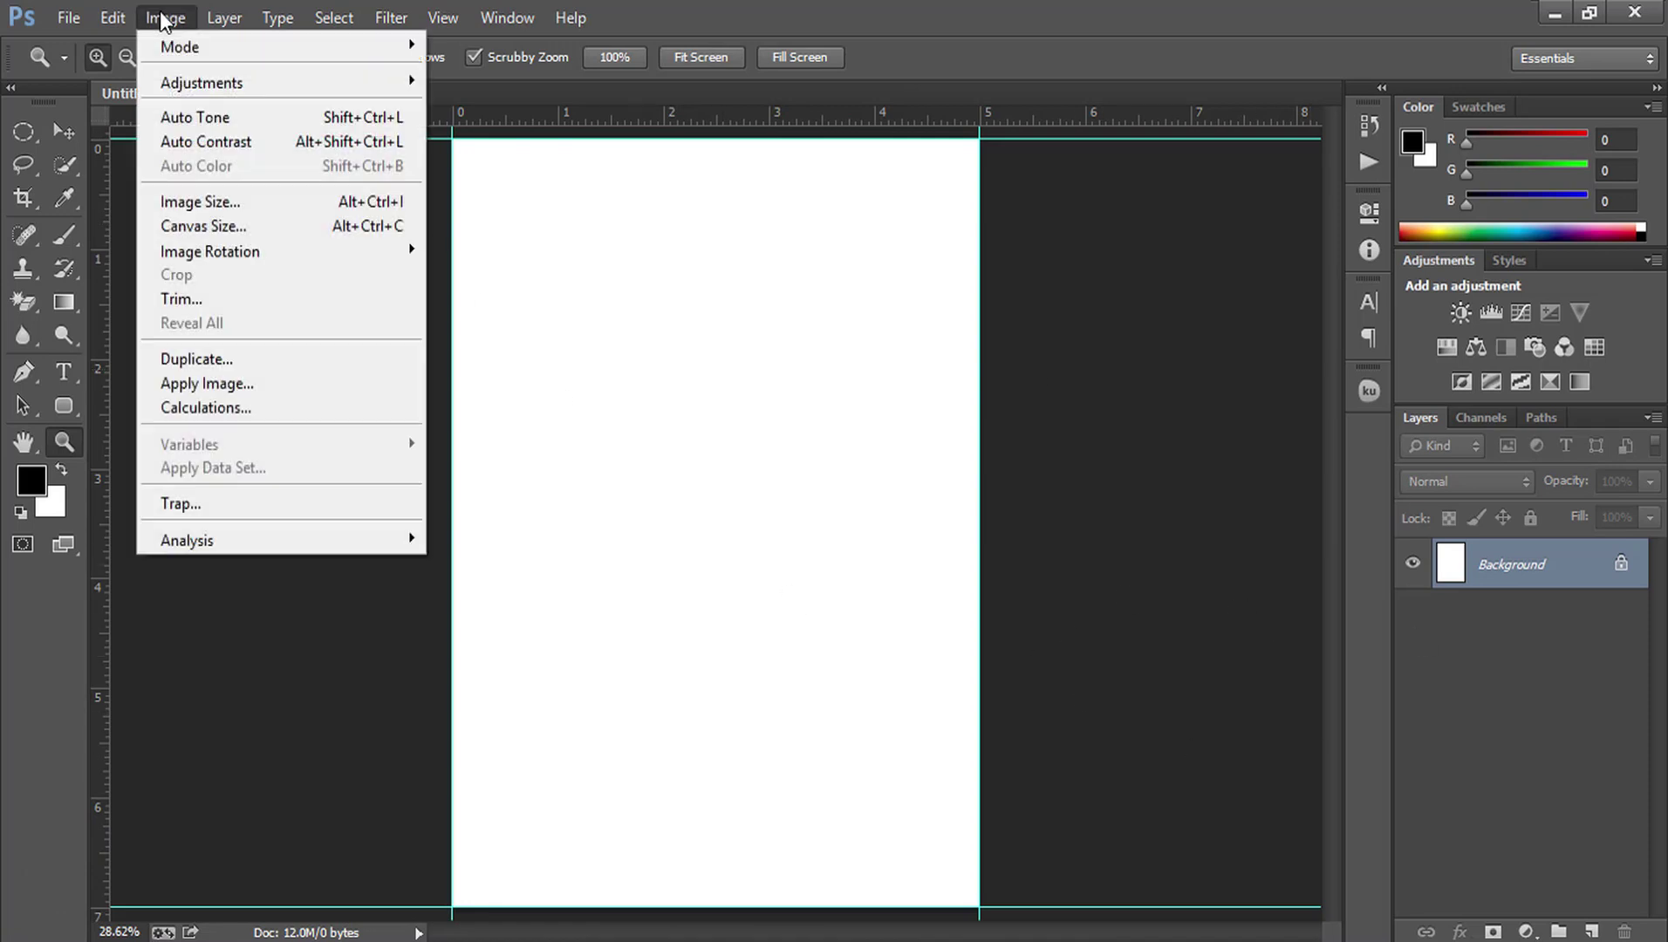
left_click(228, 228)
left_click(786, 376)
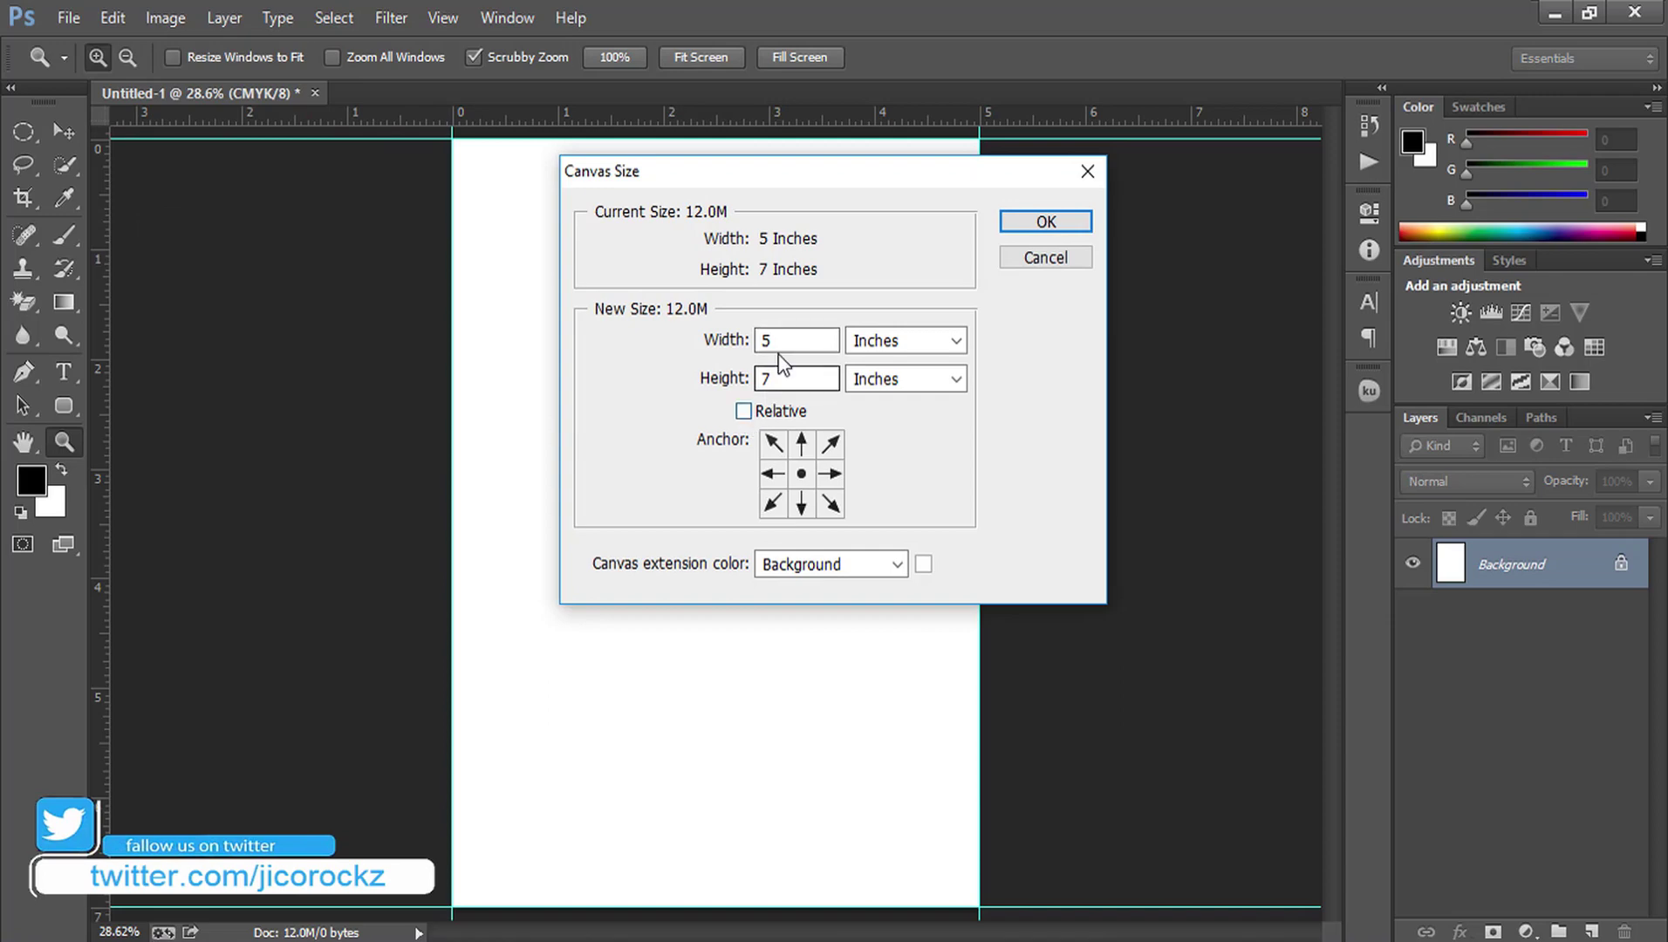
left_click(785, 341)
type(".25")
left_click(810, 377)
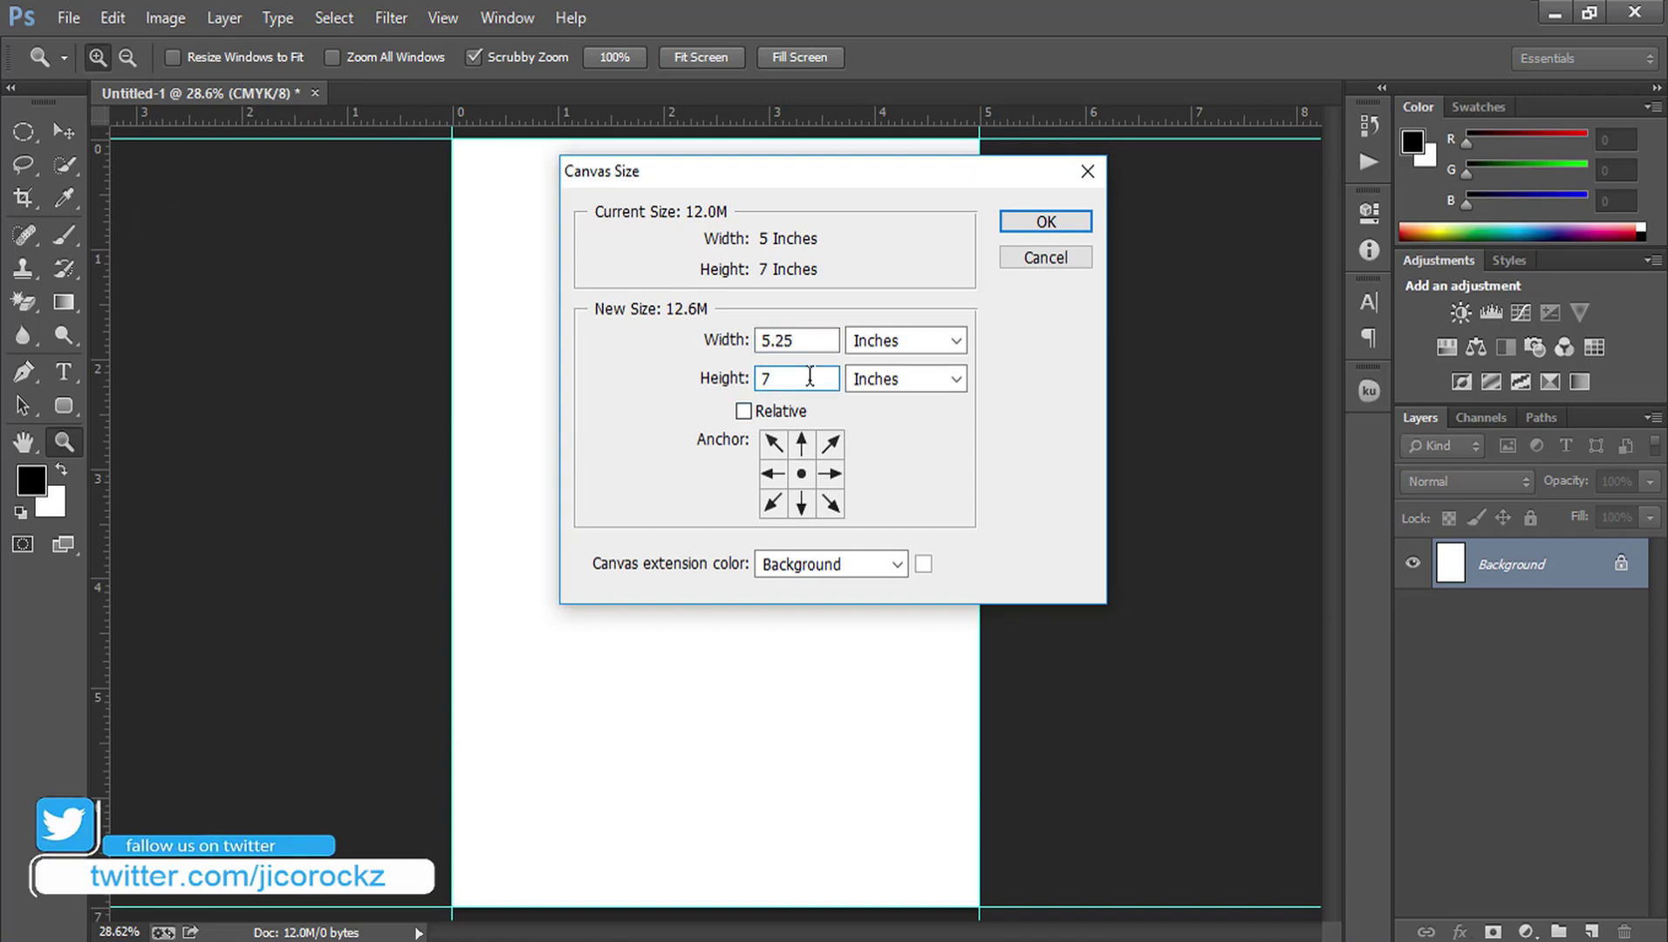
type(".25")
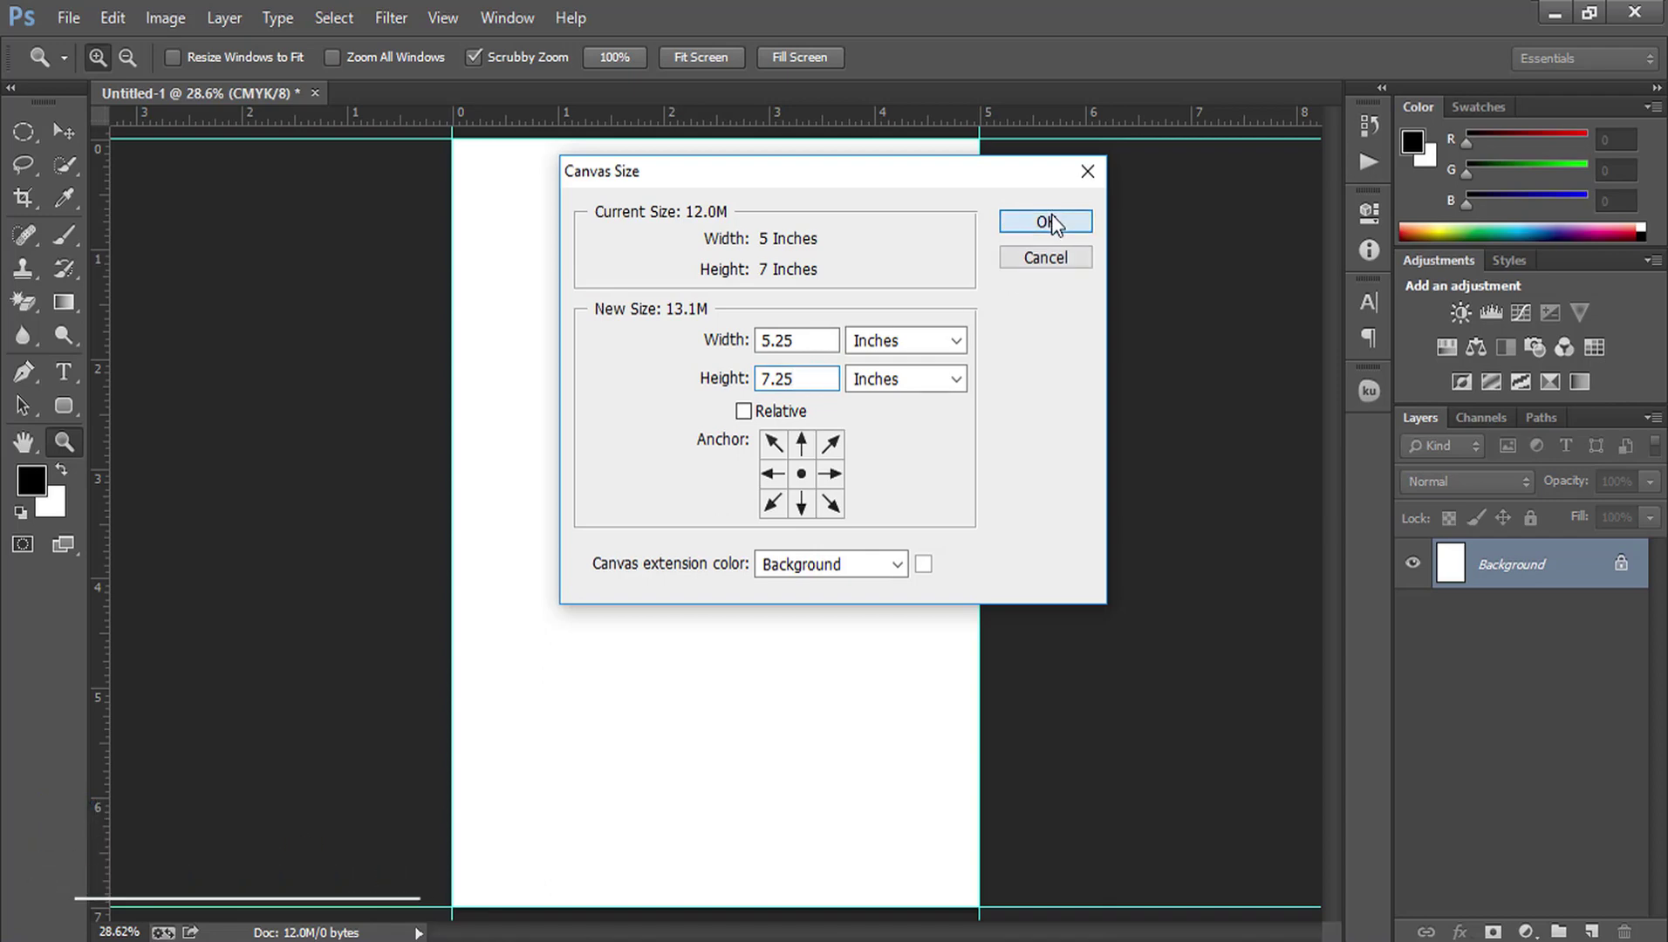
left_click(1047, 222)
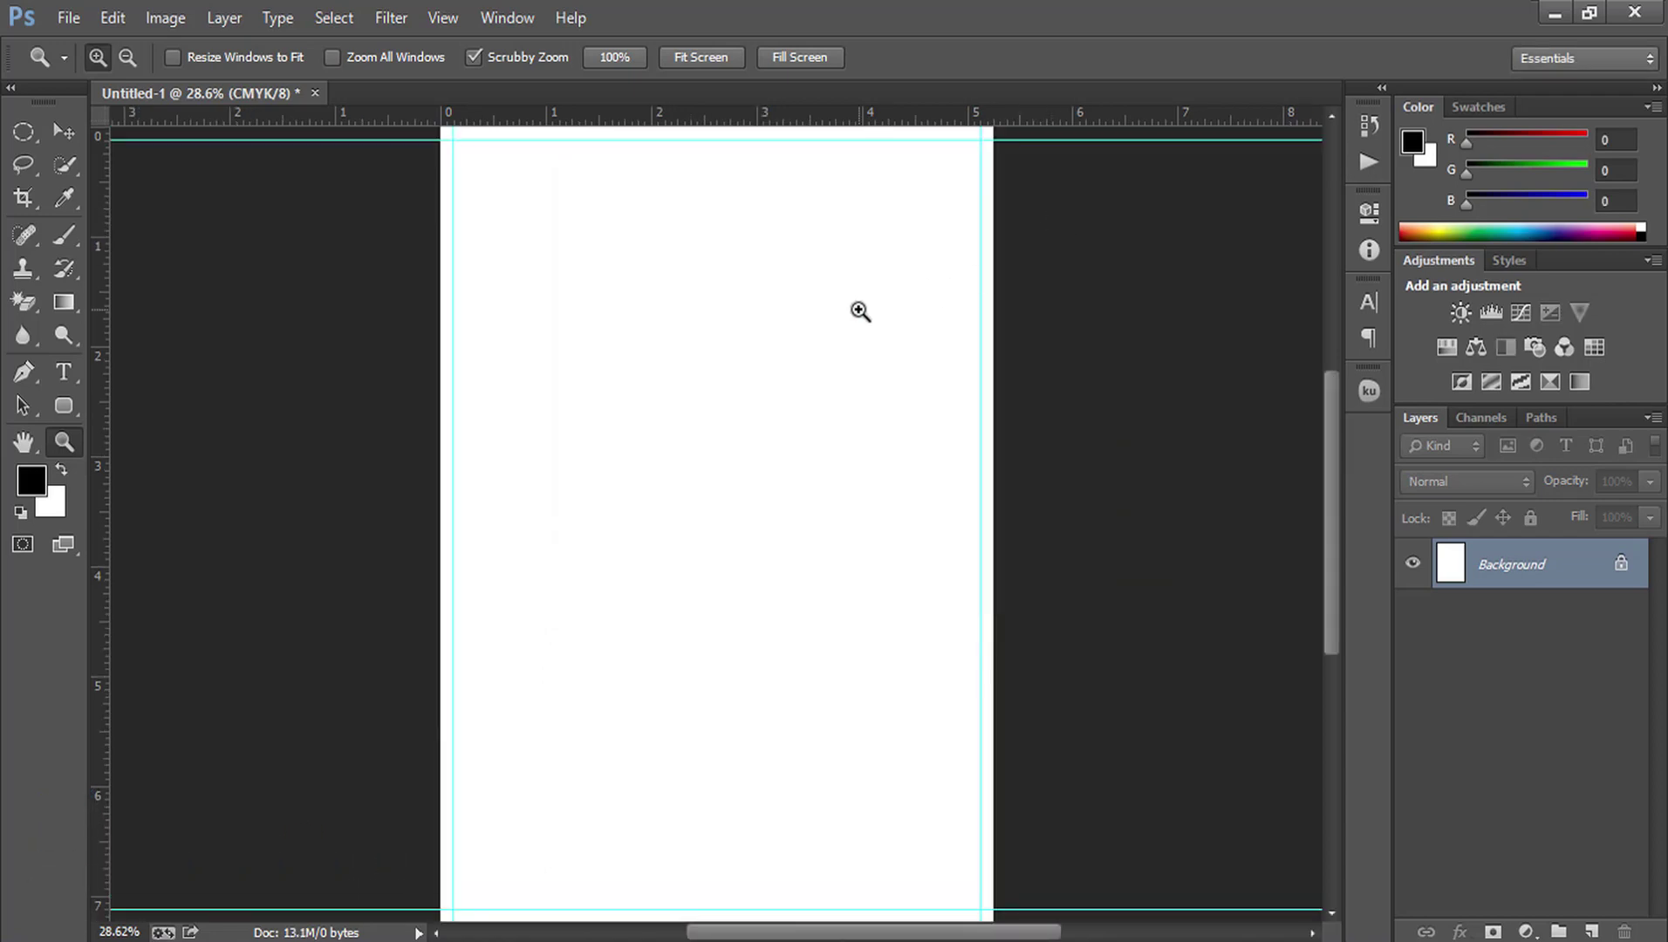
key("ctrl+0")
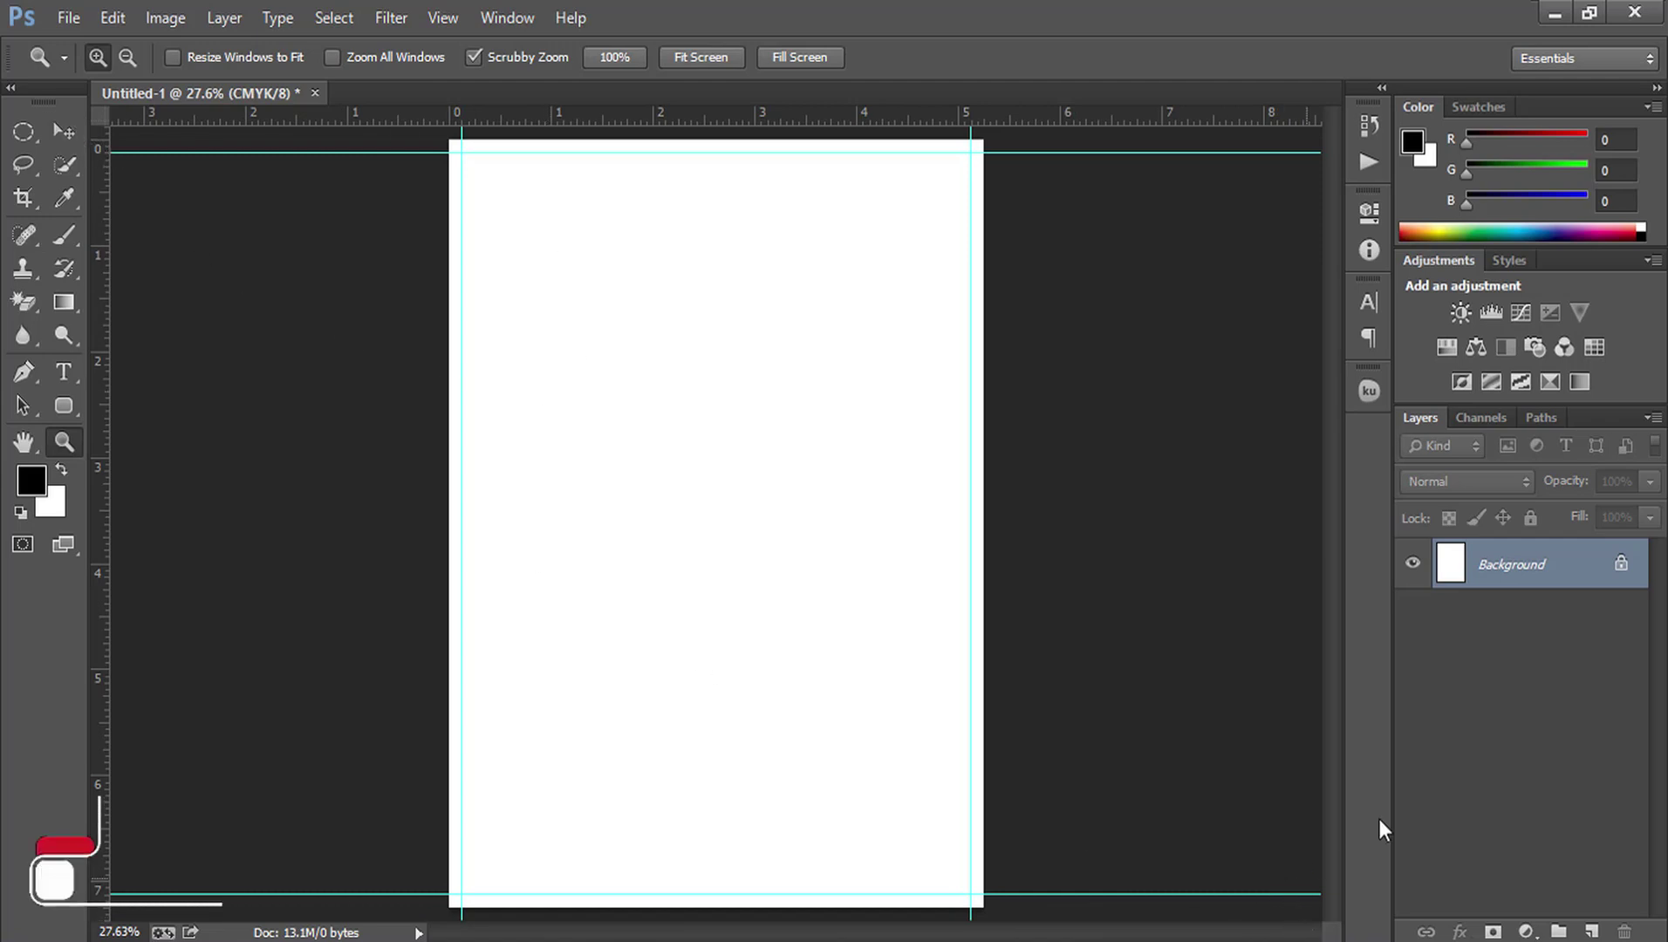
Step: Add a Gradient Fill layer starting from the Orange, Yellow preset
left_click(1525, 932)
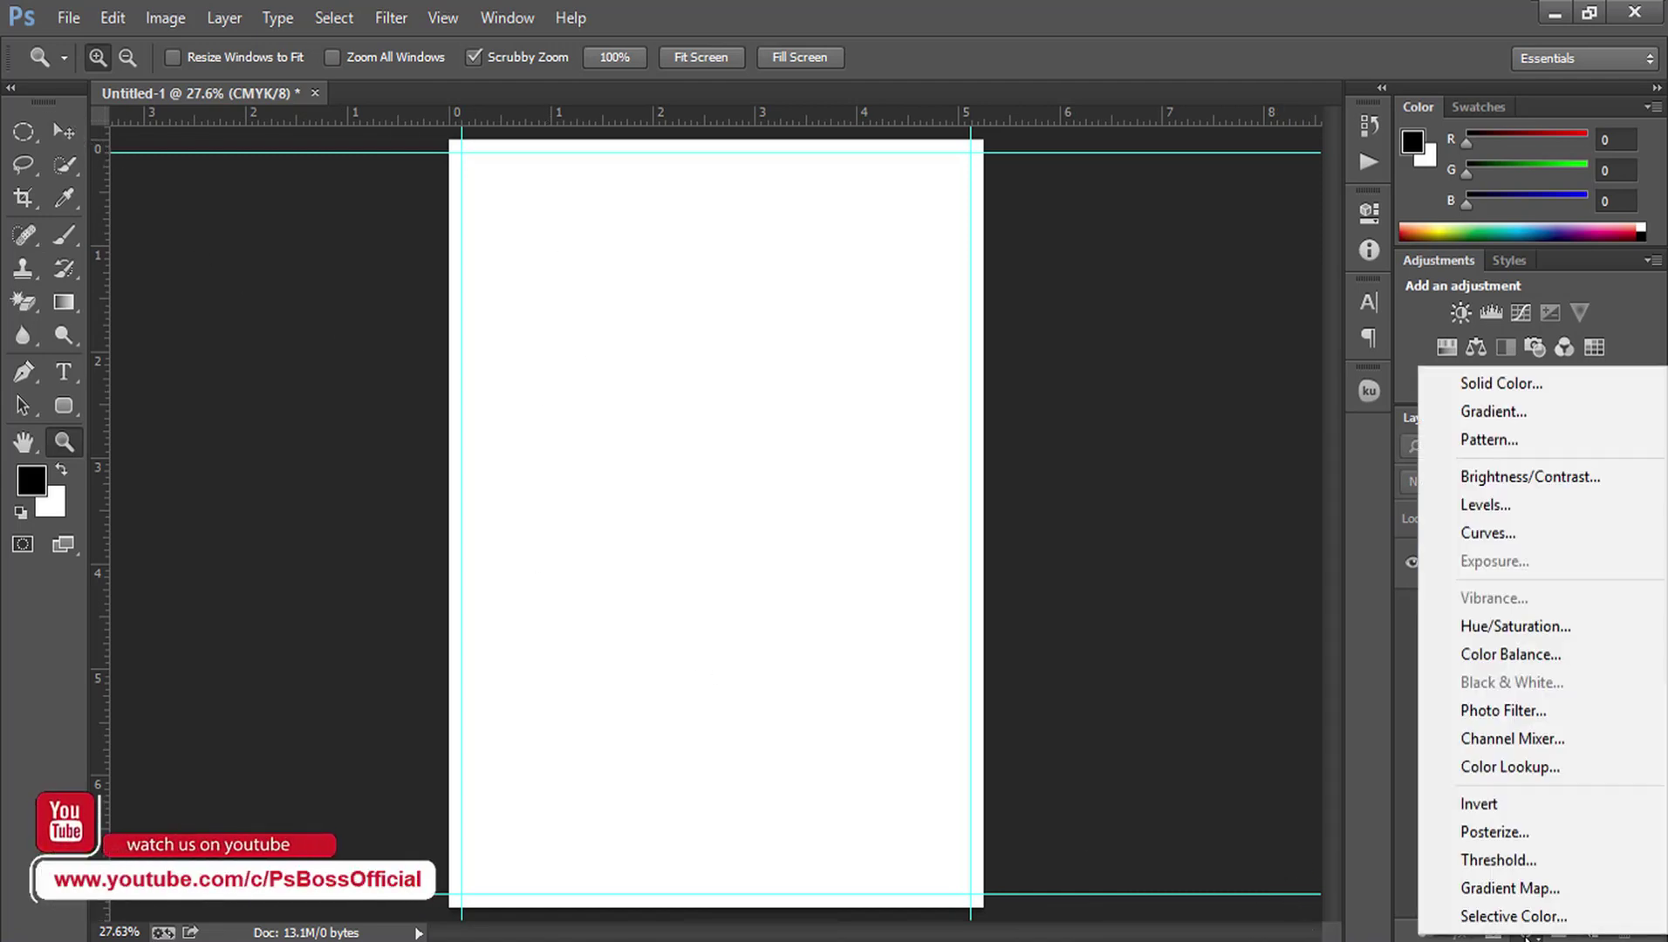
left_click(1515, 420)
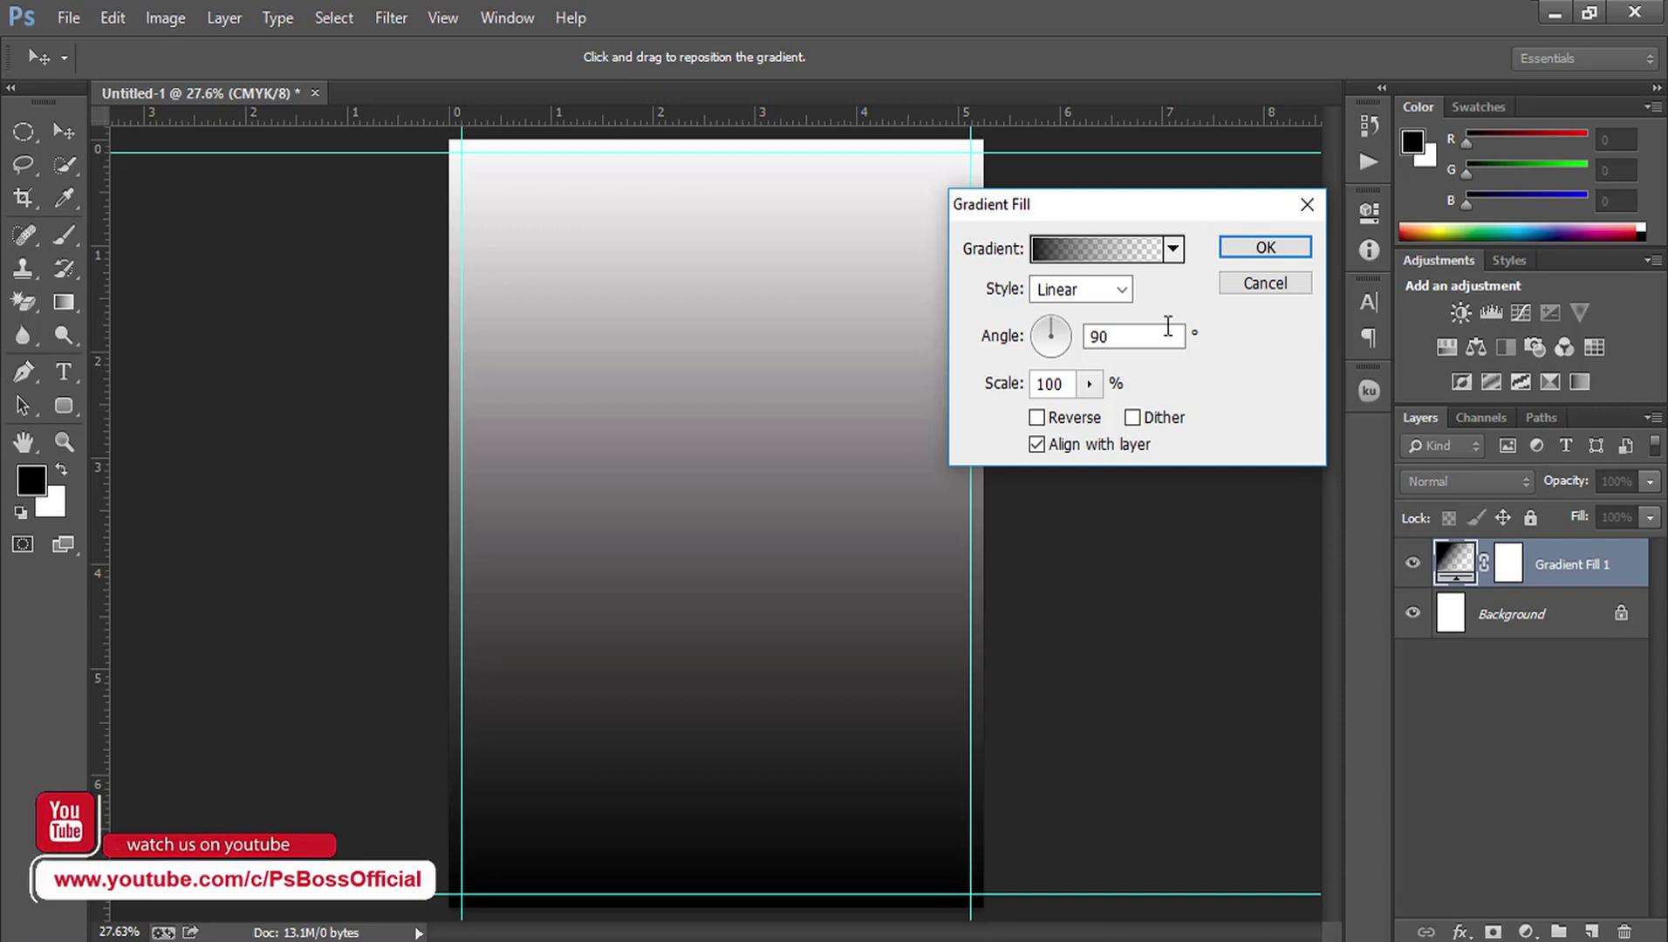
left_click(1162, 252)
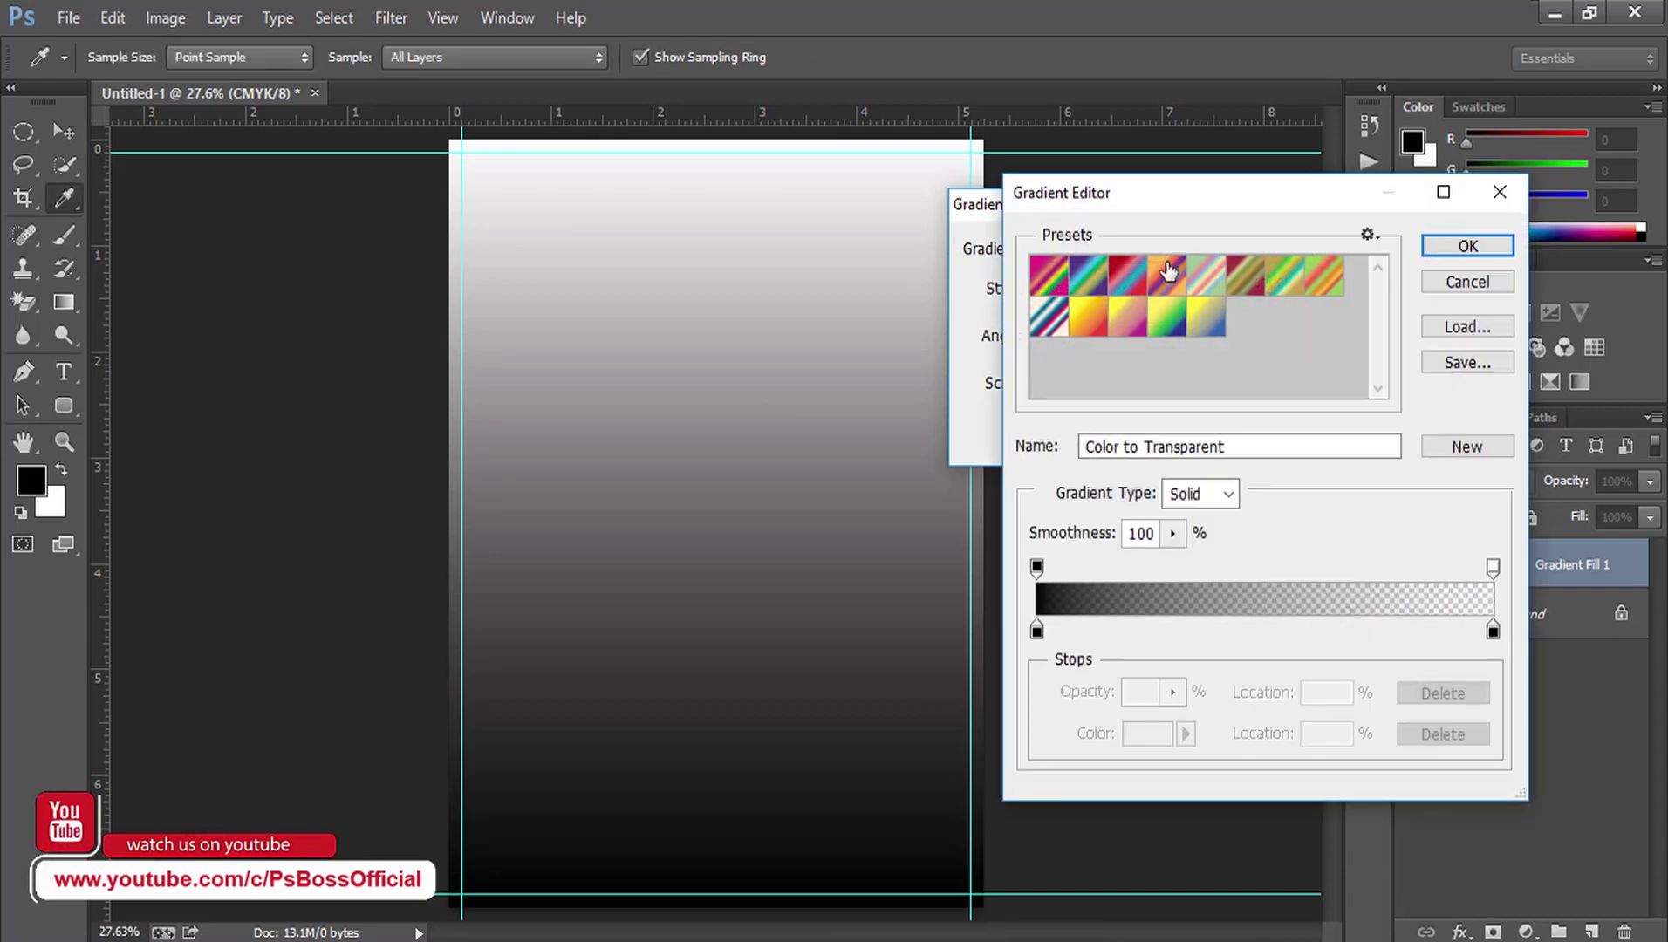
left_click(1095, 321)
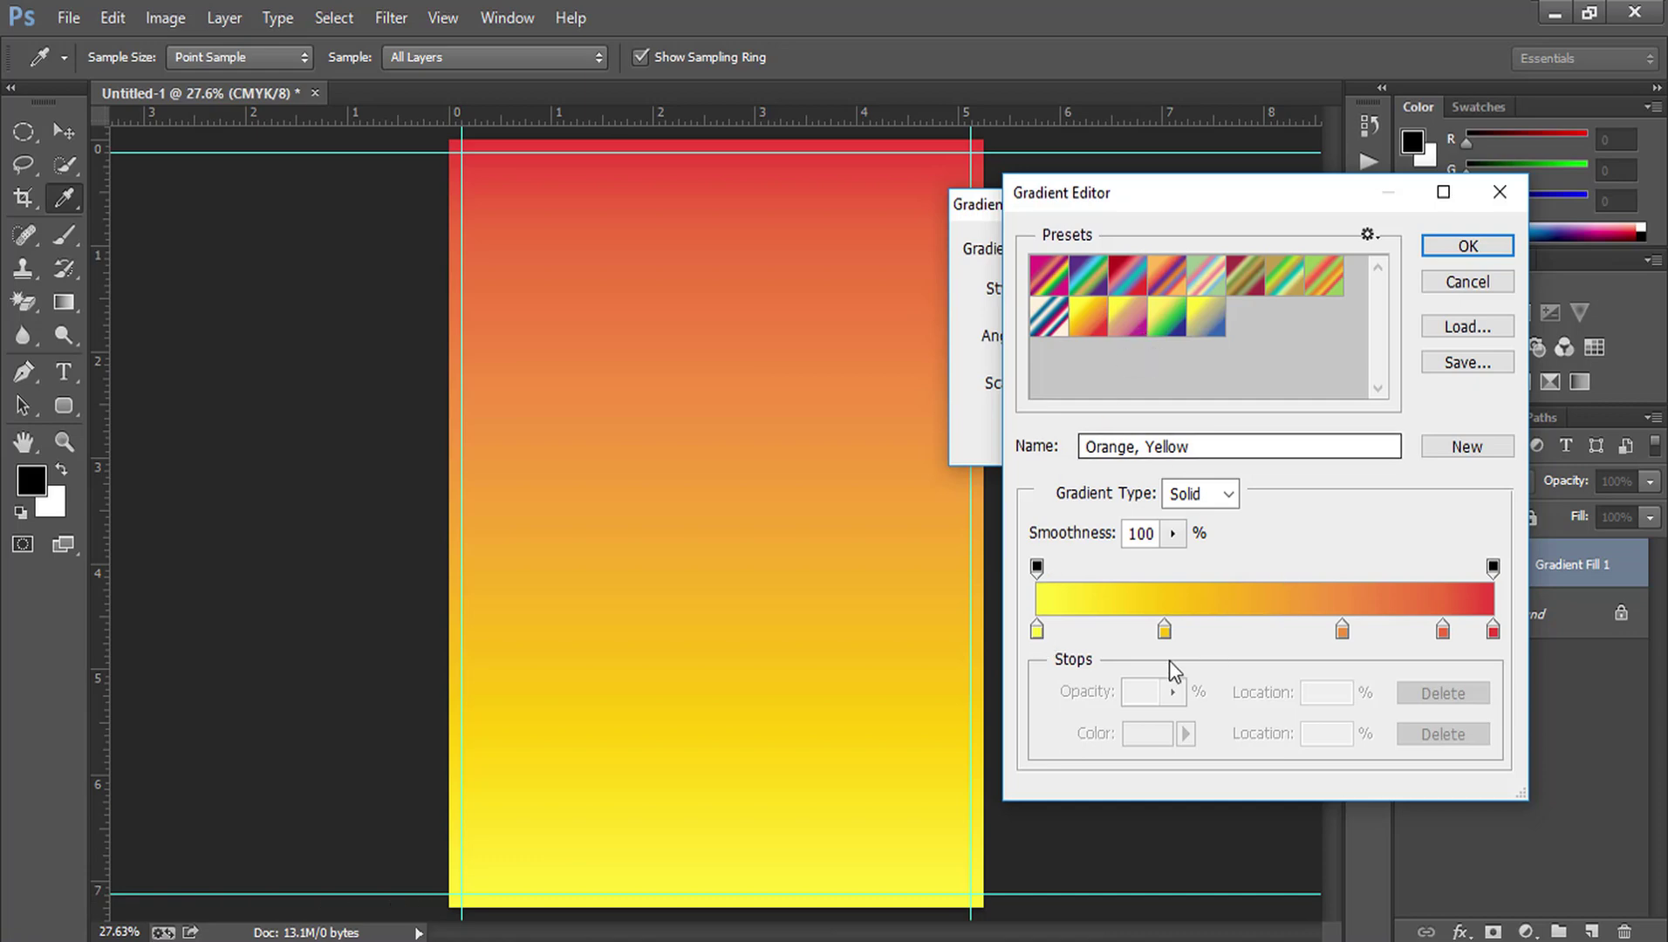
Step: Recolour the leftmost and 28% stops with orange and orange-red sampled from the canvas
left_click(1036, 628)
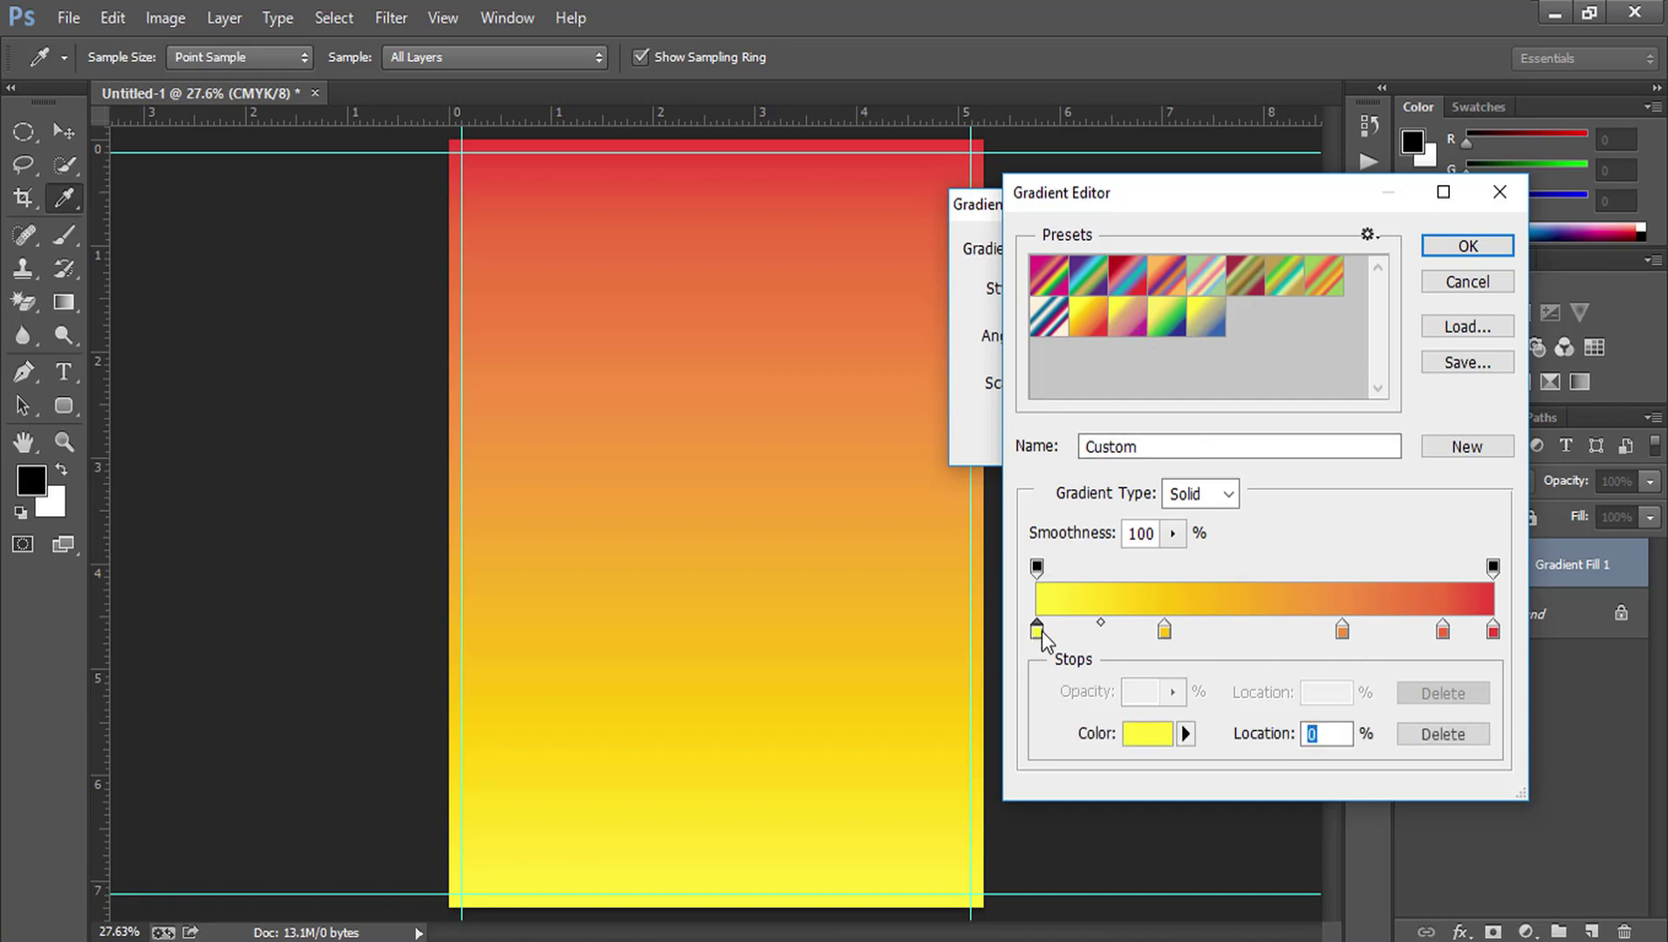
left_click(1138, 733)
left_click(704, 228)
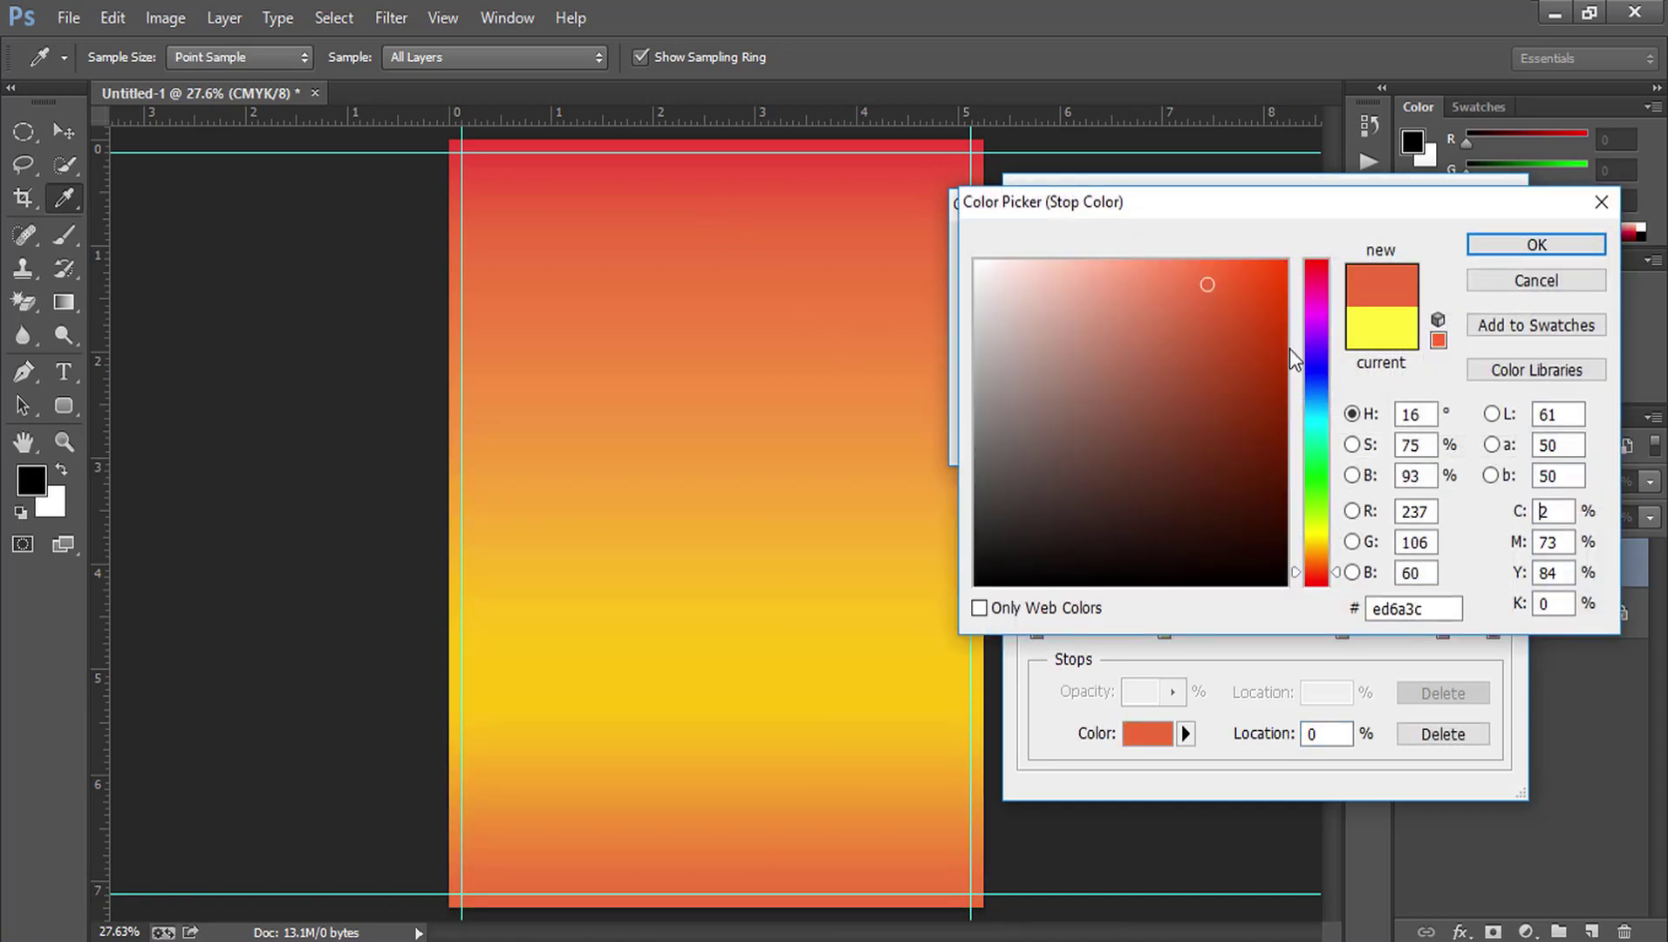
left_click(1506, 249)
left_click(1165, 629)
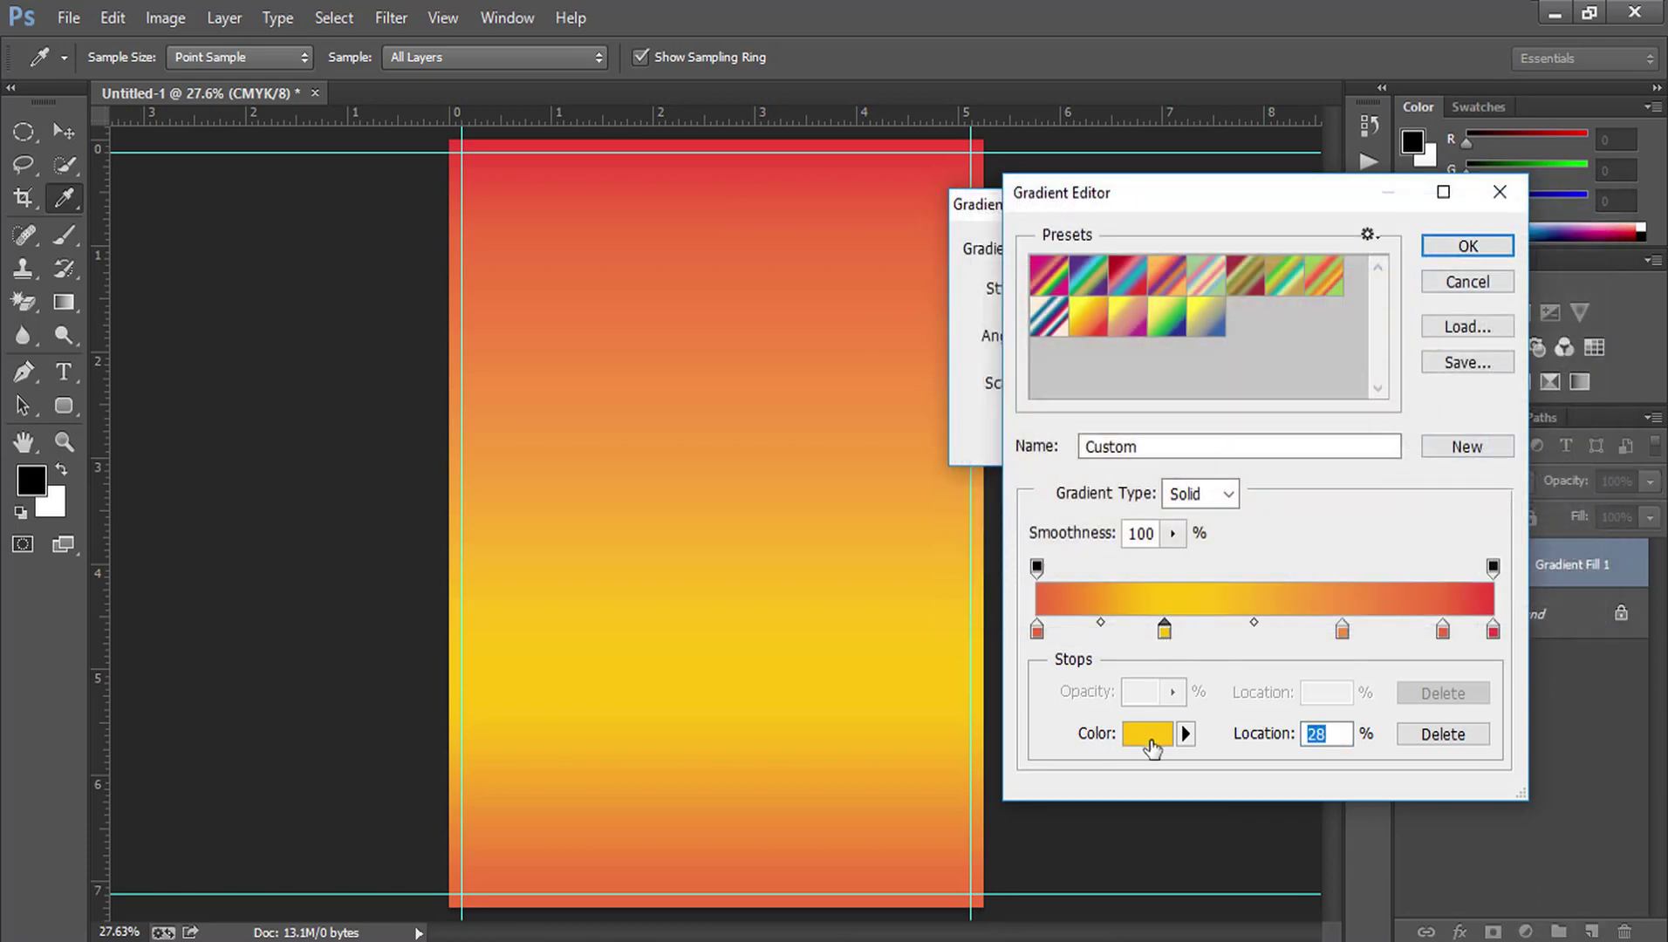
left_click(1148, 735)
left_click(707, 213)
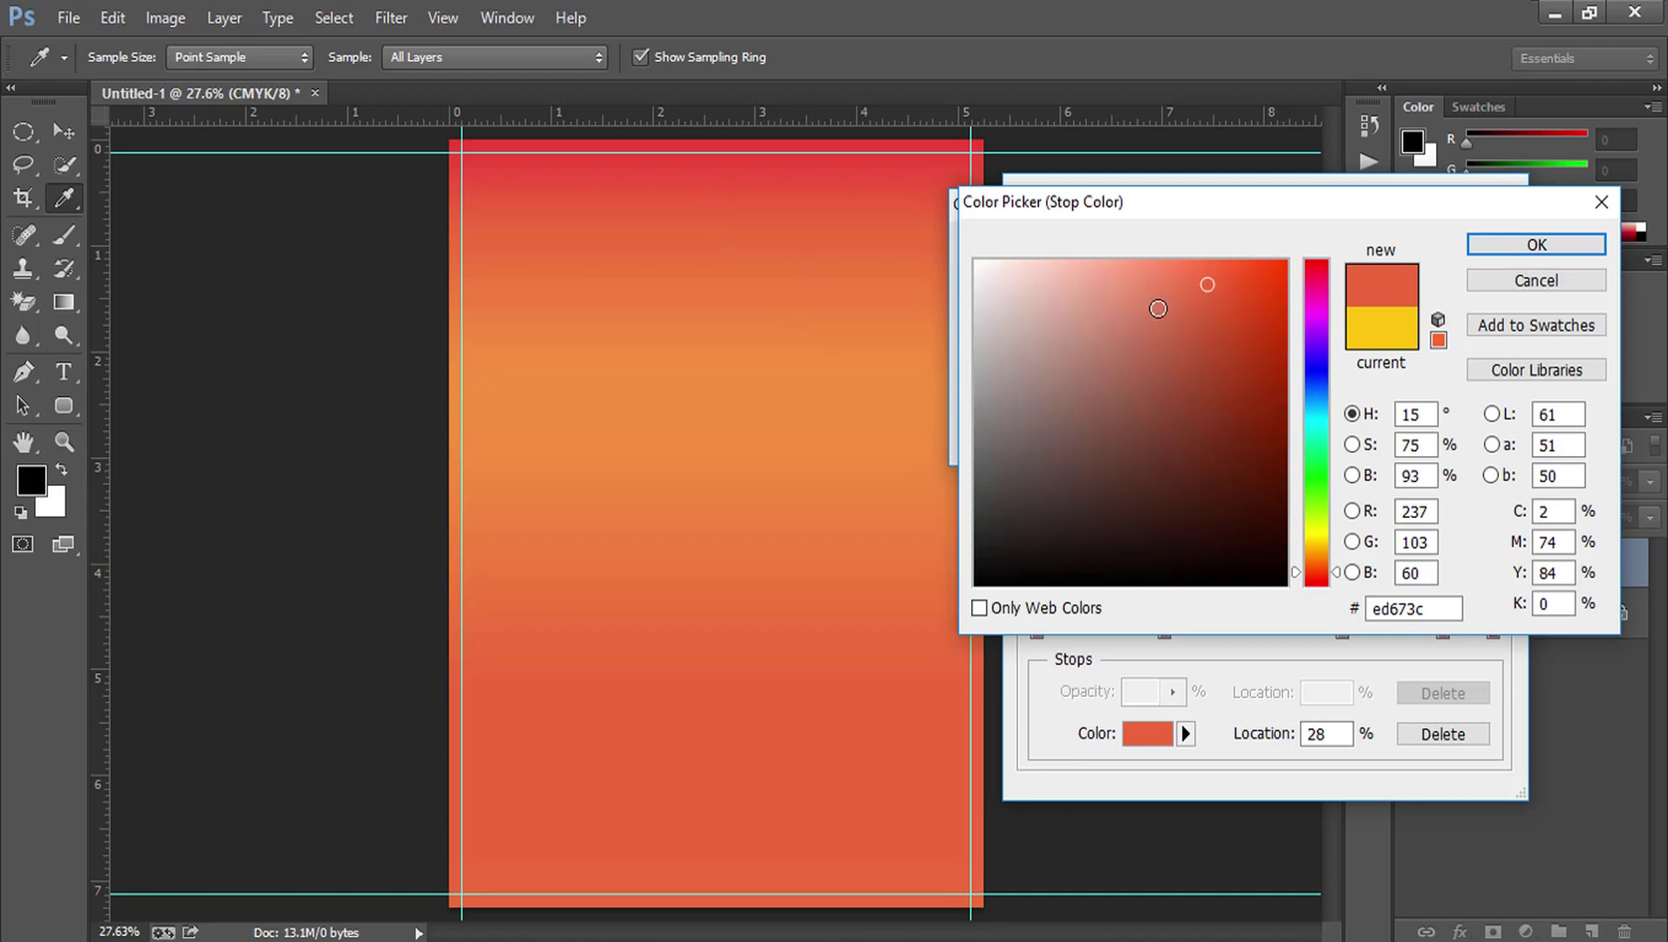
mouse_move(1209, 289)
left_mouse_down()
mouse_move(1178, 273)
mouse_move(1226, 277)
left_mouse_up()
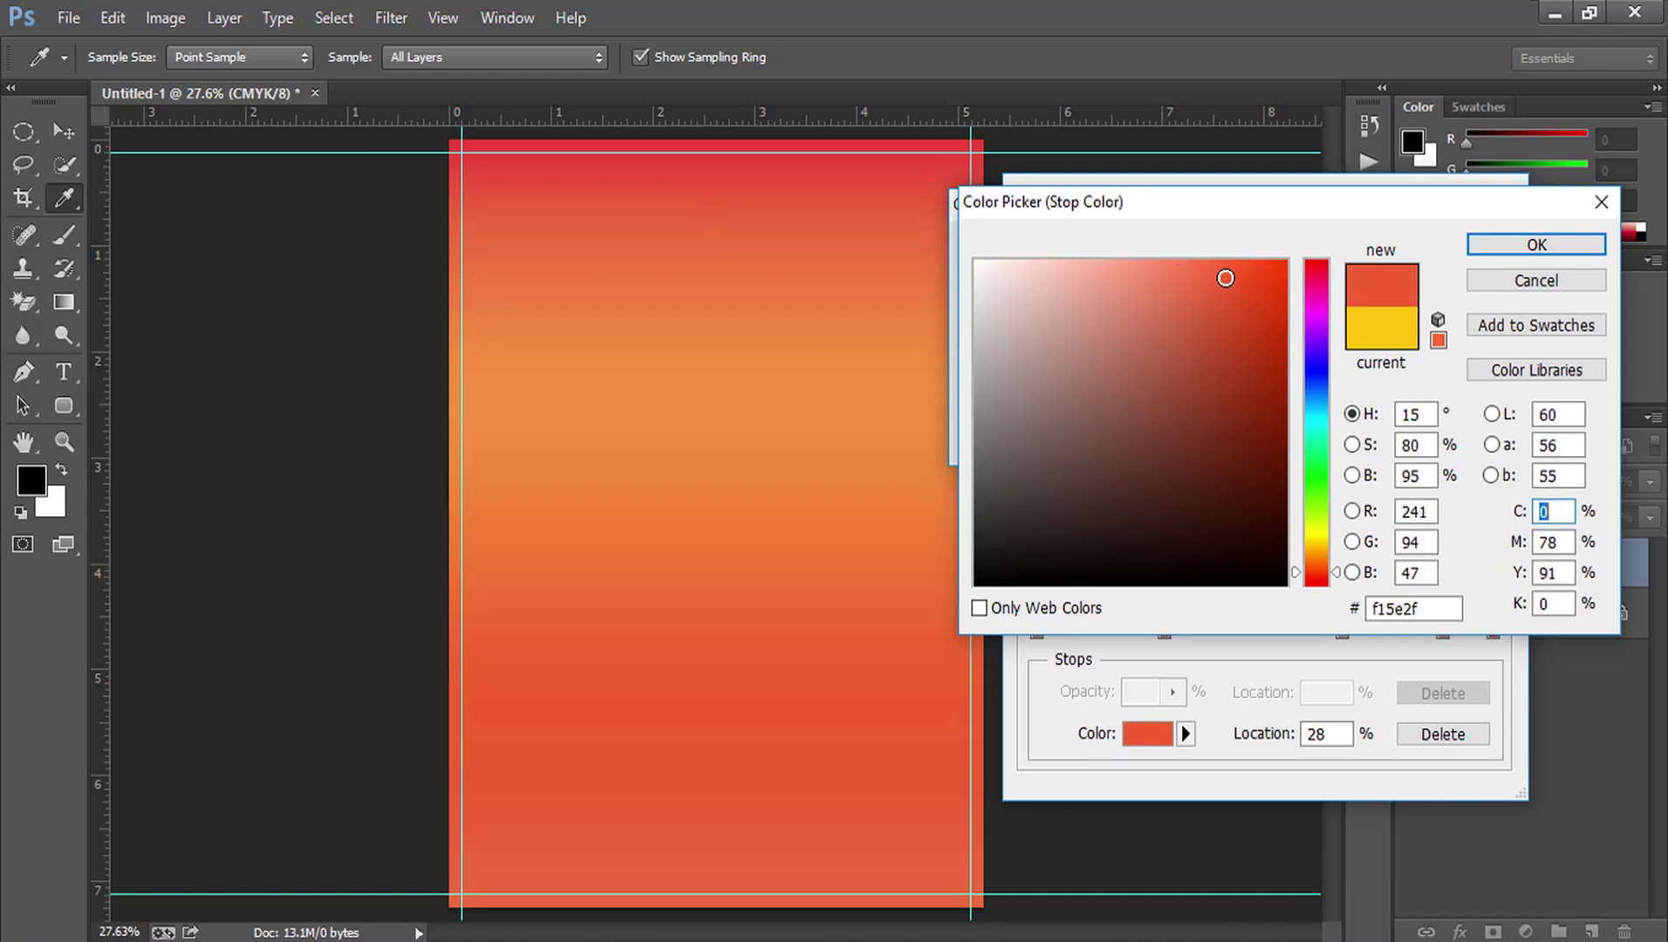
left_click(1535, 245)
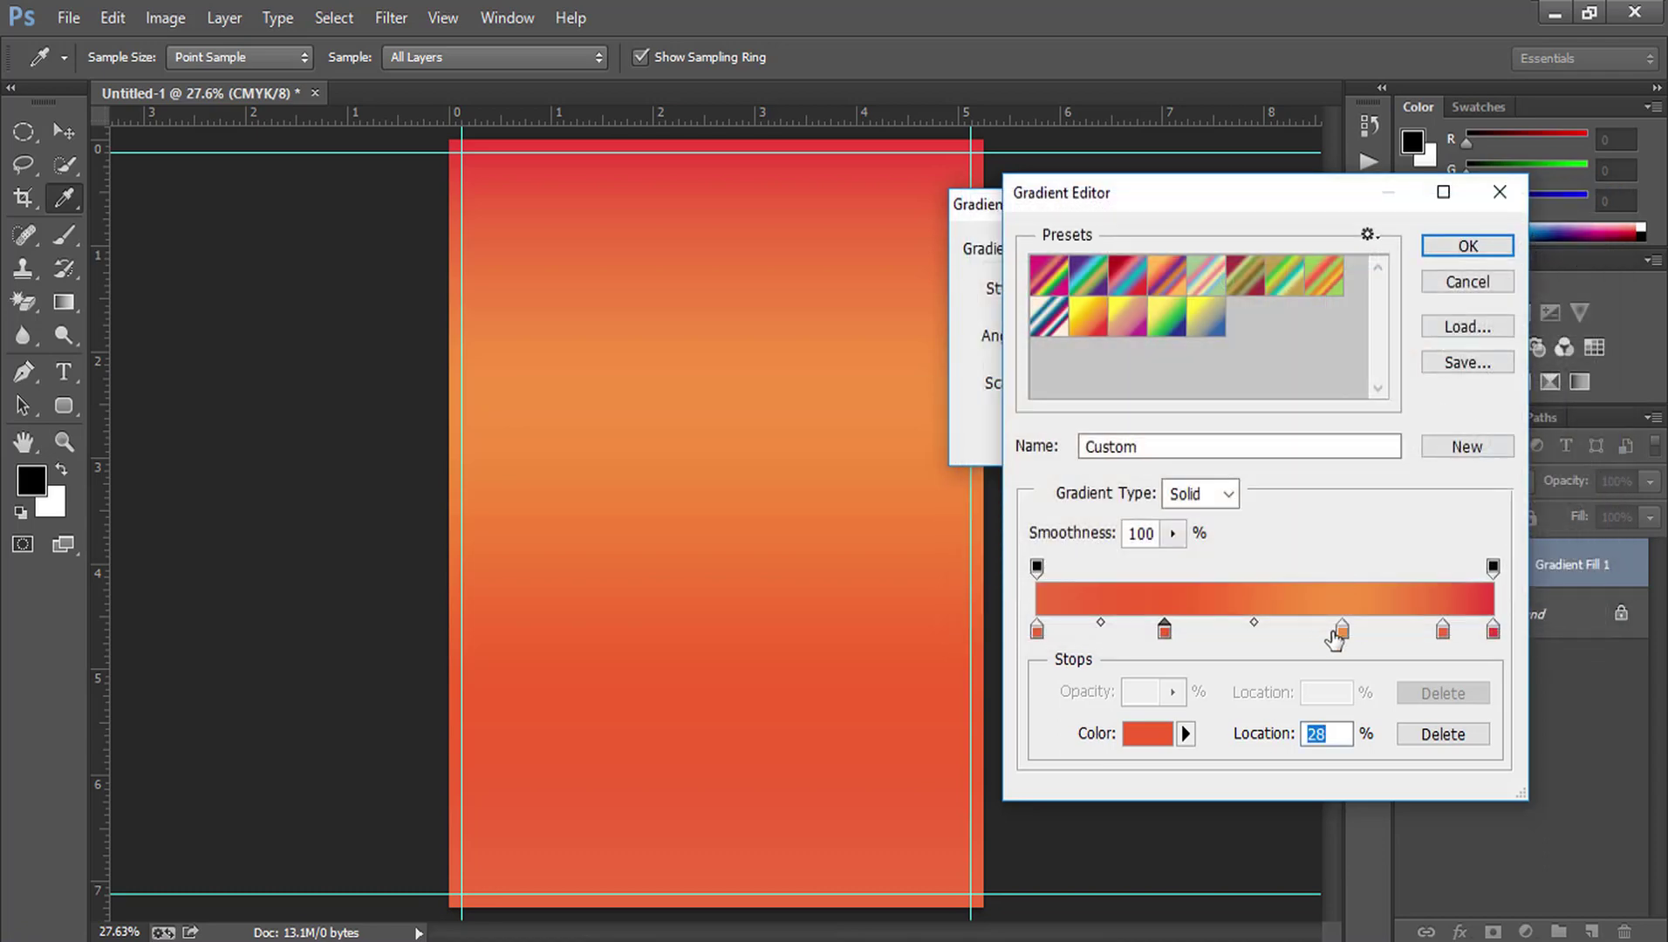
Step: Move gradient stops to 44%, 63%, 38% and 81%, add one near the right end, and accept
left_click_drag(1337, 635, 1233, 635)
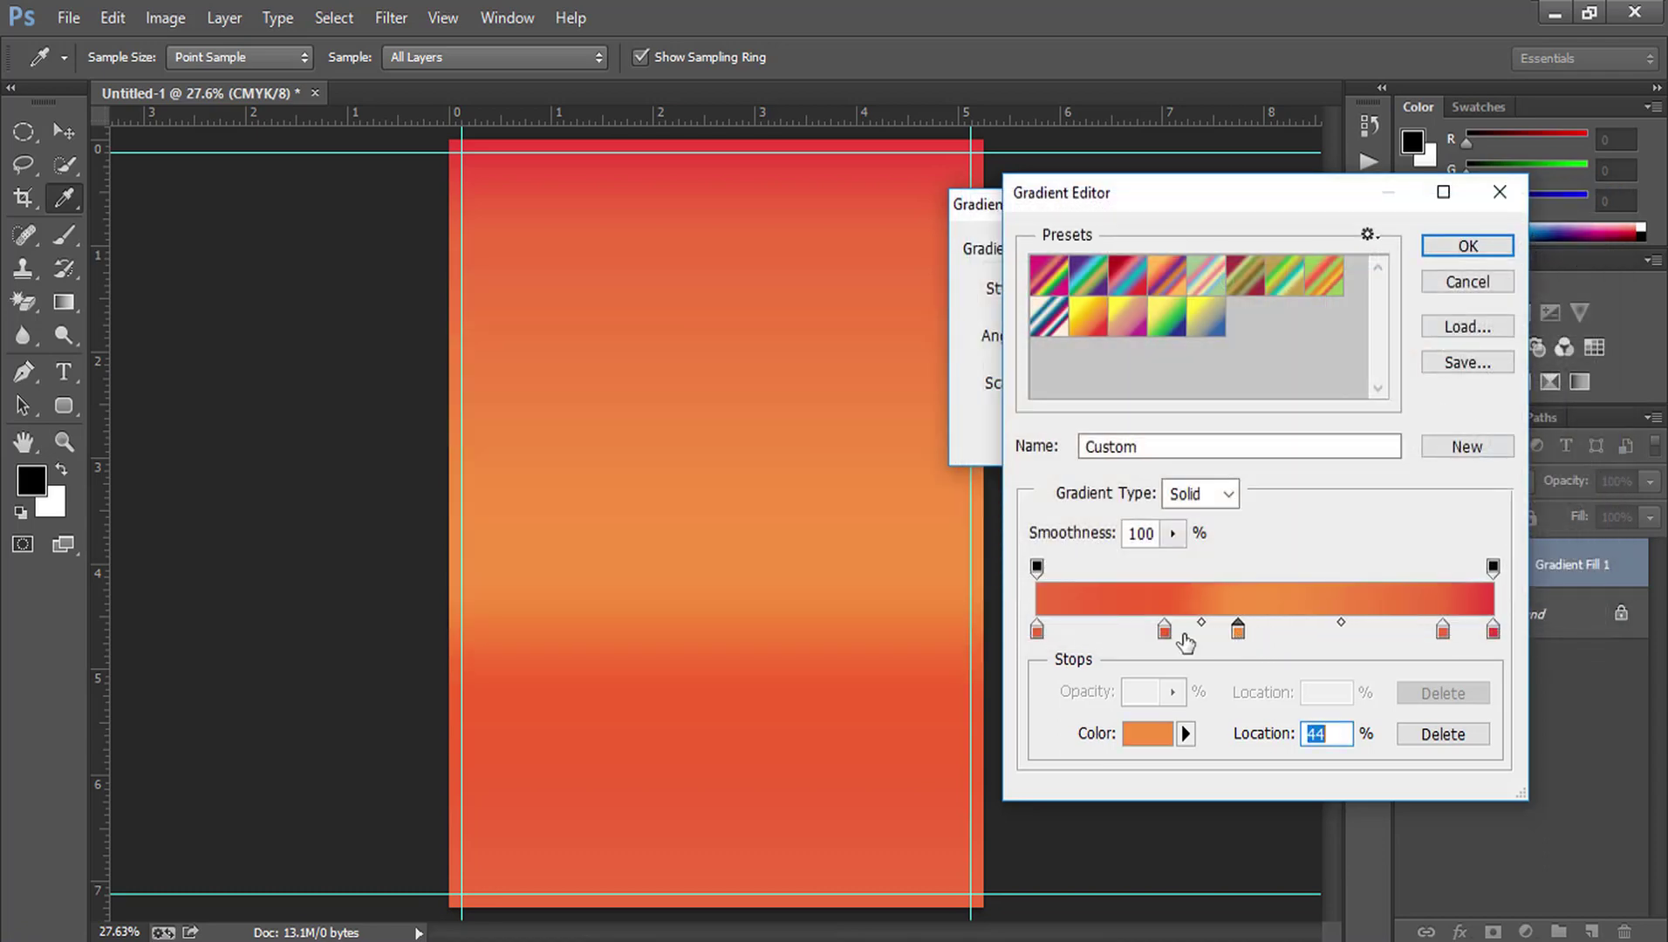
mouse_move(1164, 631)
left_mouse_down()
mouse_move(1327, 632)
mouse_move(1189, 646)
left_mouse_up()
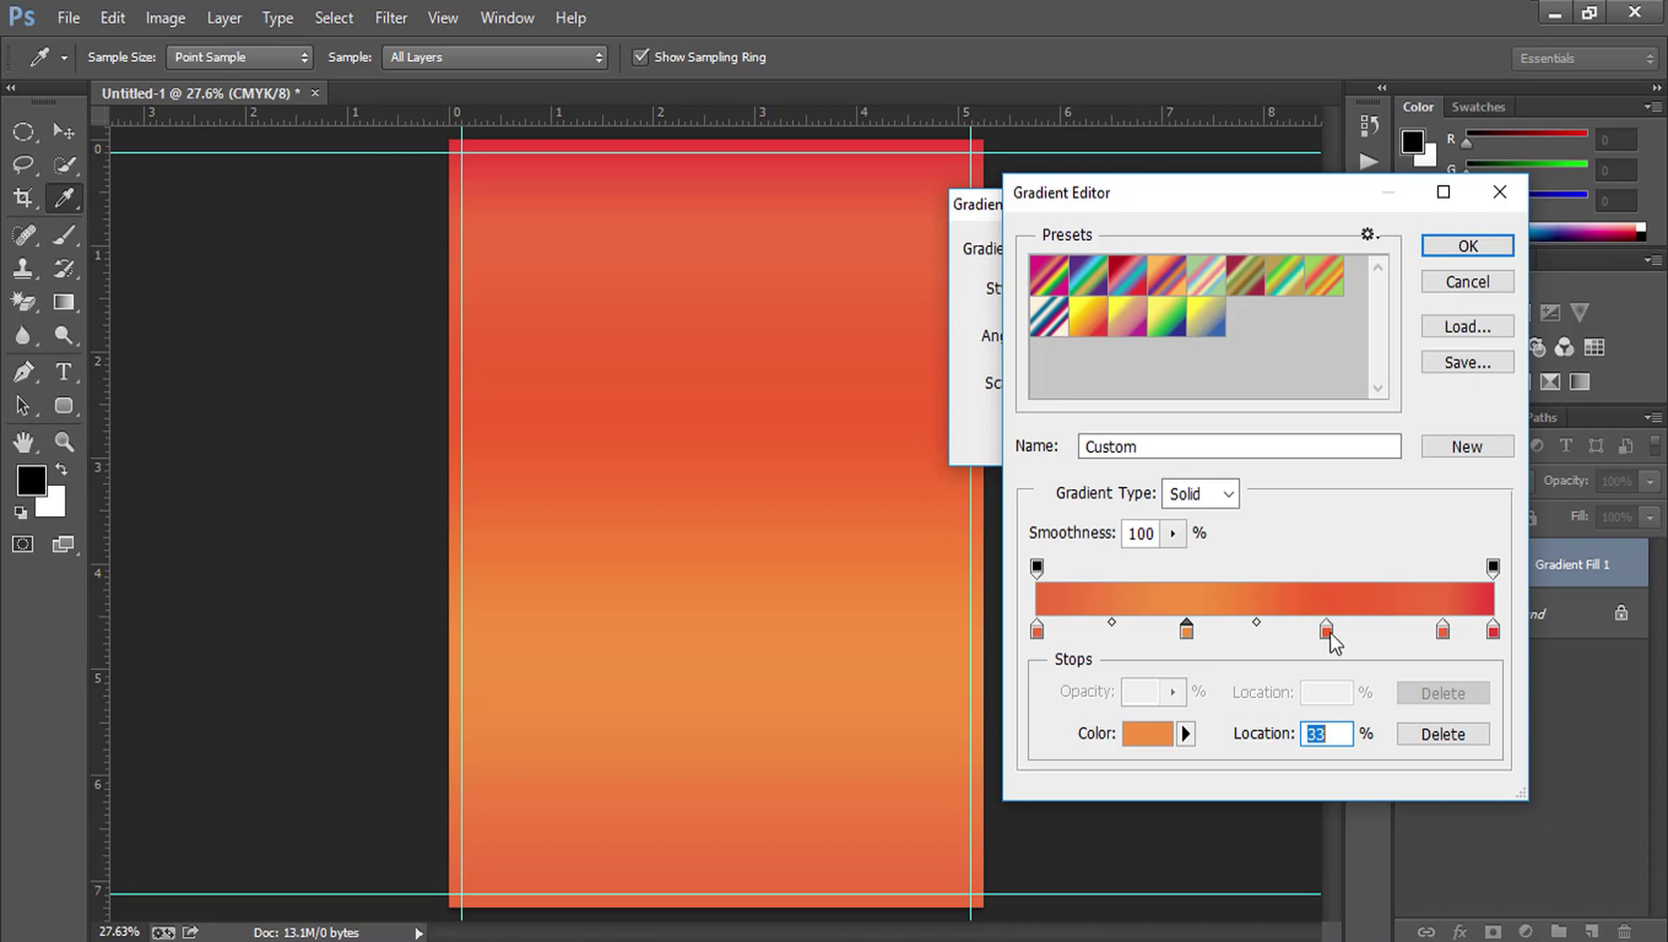
left_click_drag(1195, 643, 1215, 642)
left_click_drag(1443, 632, 1405, 632)
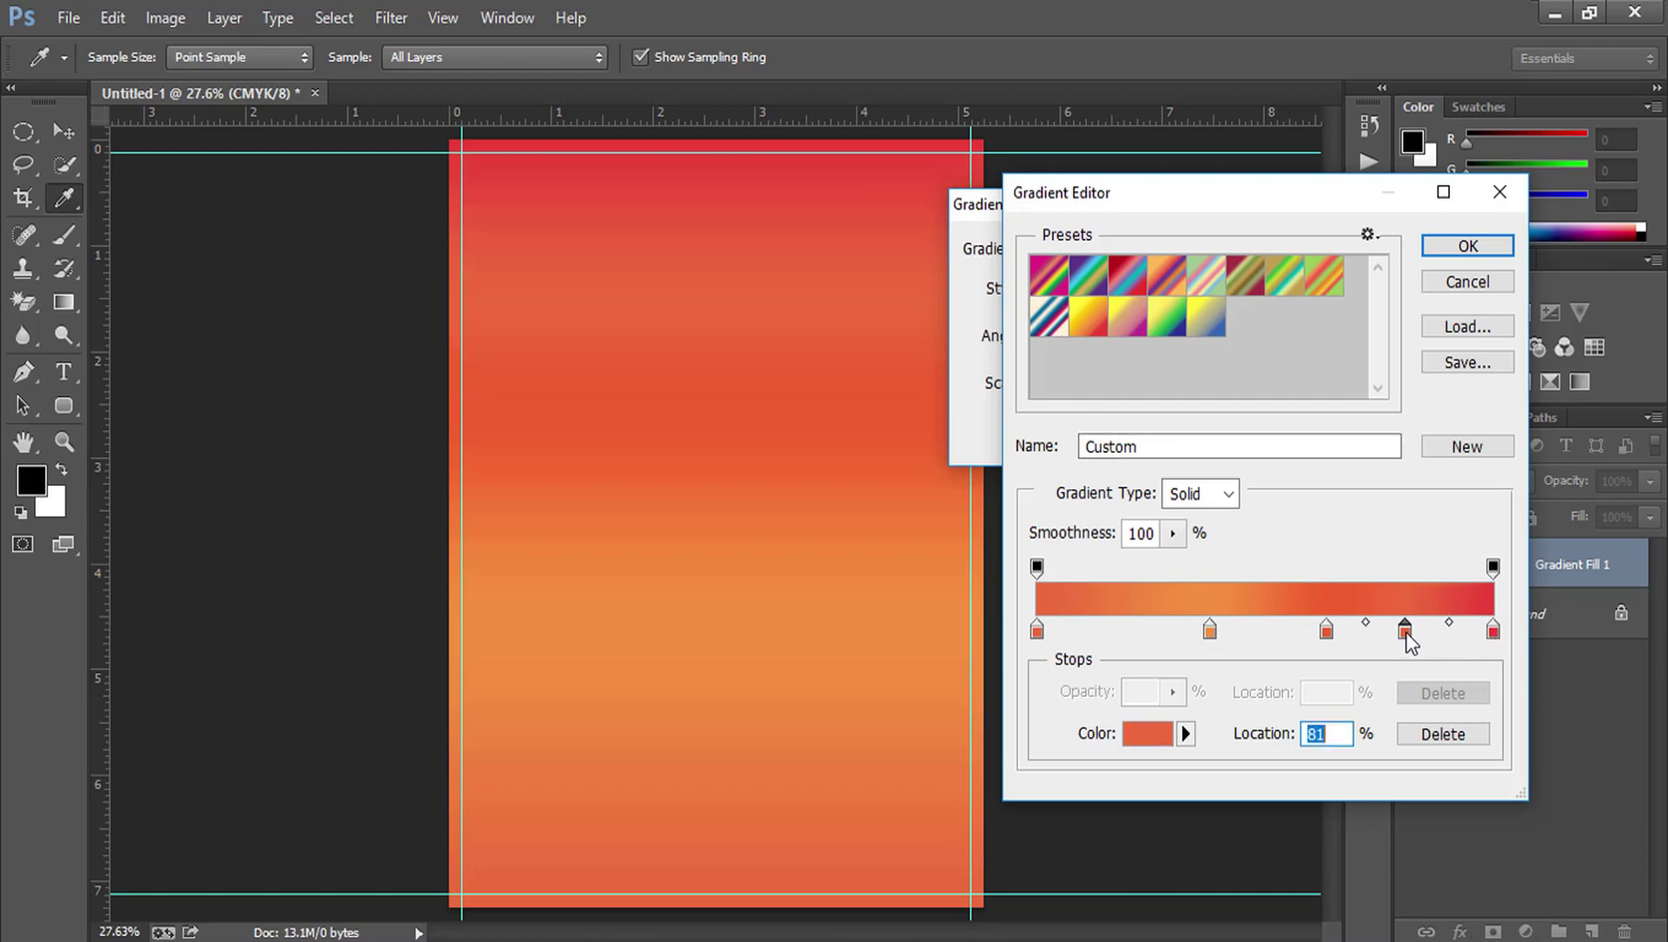
left_click(1461, 629)
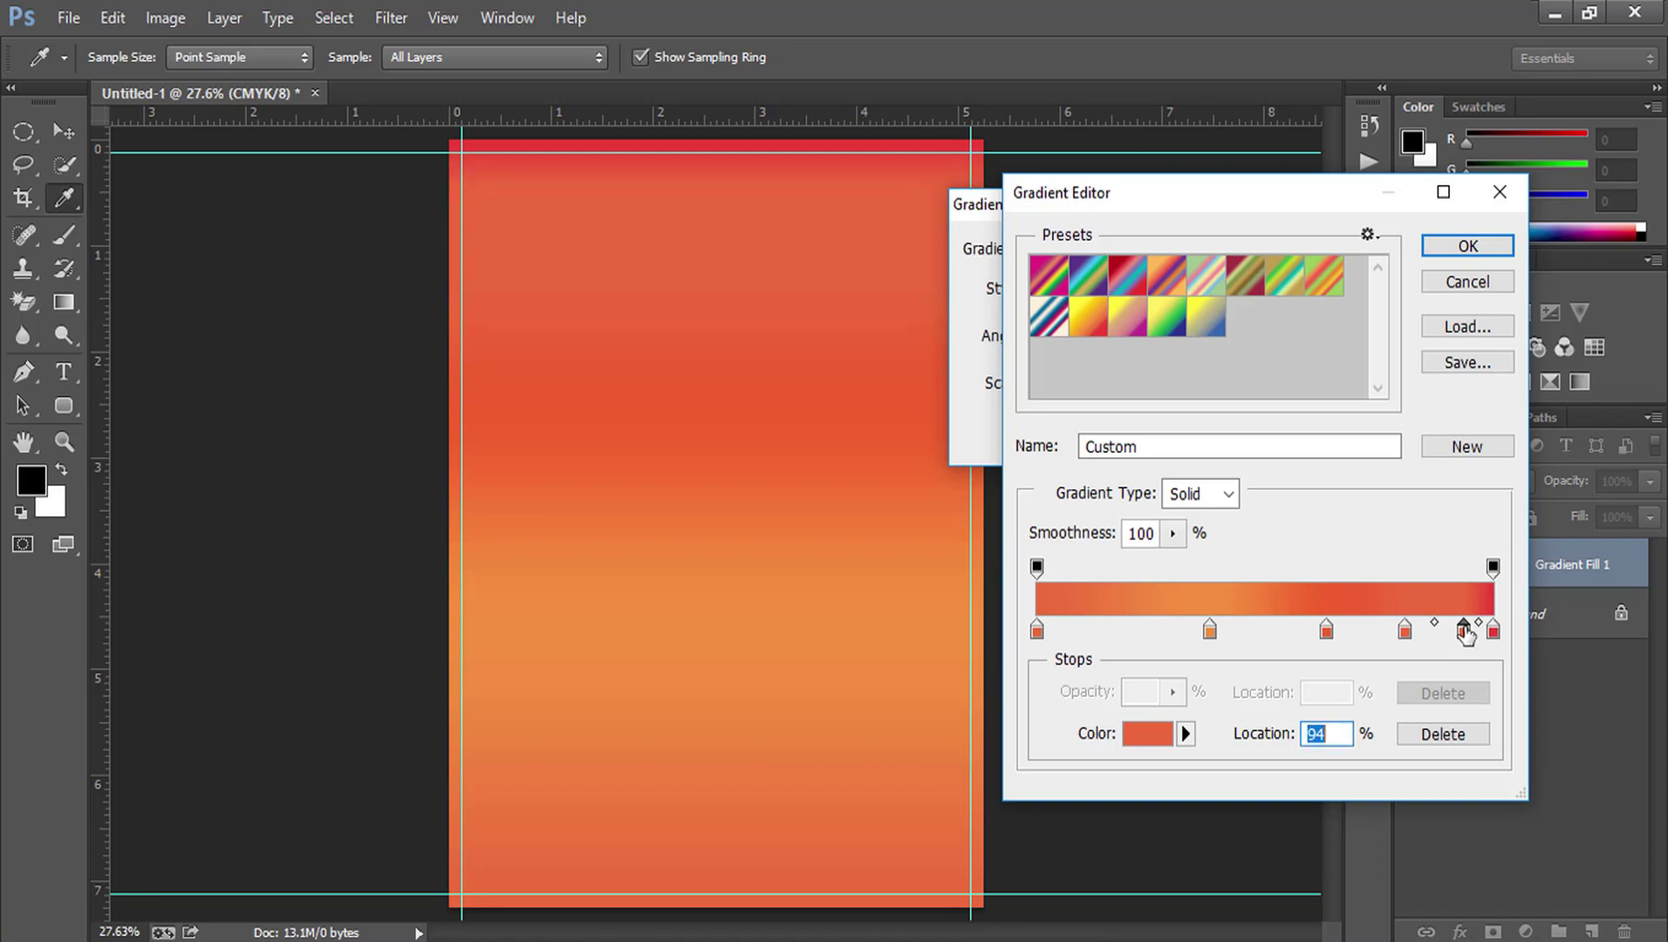
left_click(1469, 247)
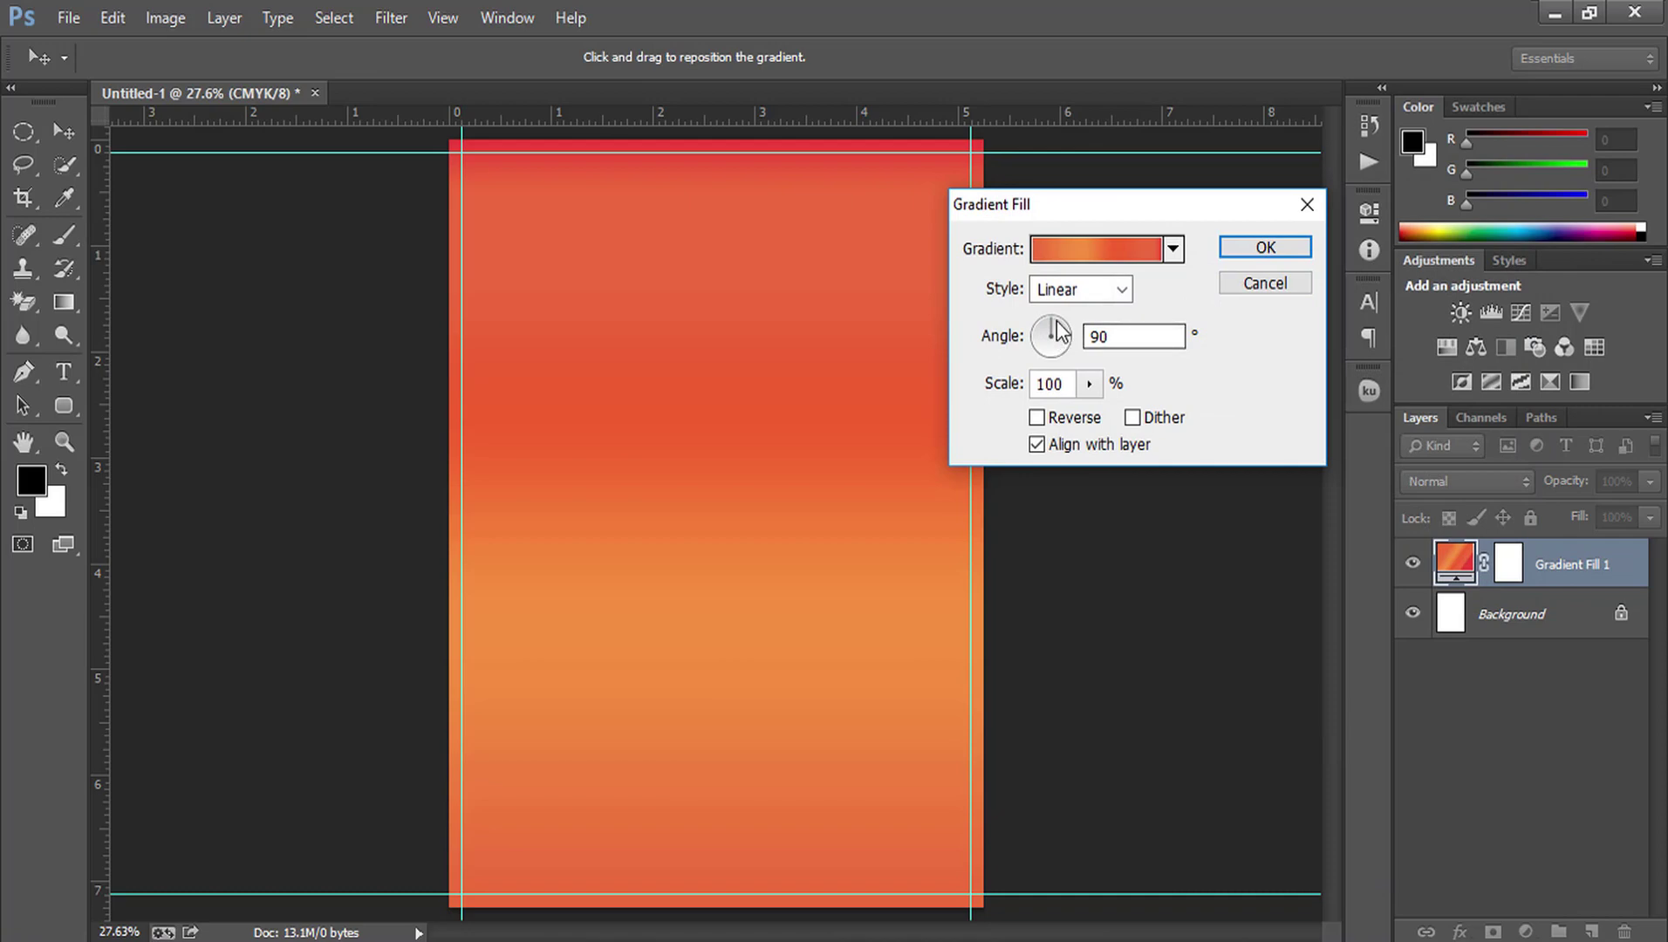
Step: Apply the gradient fill as Linear at 90° after briefly trying Radial
left_click(1107, 291)
left_click(1086, 334)
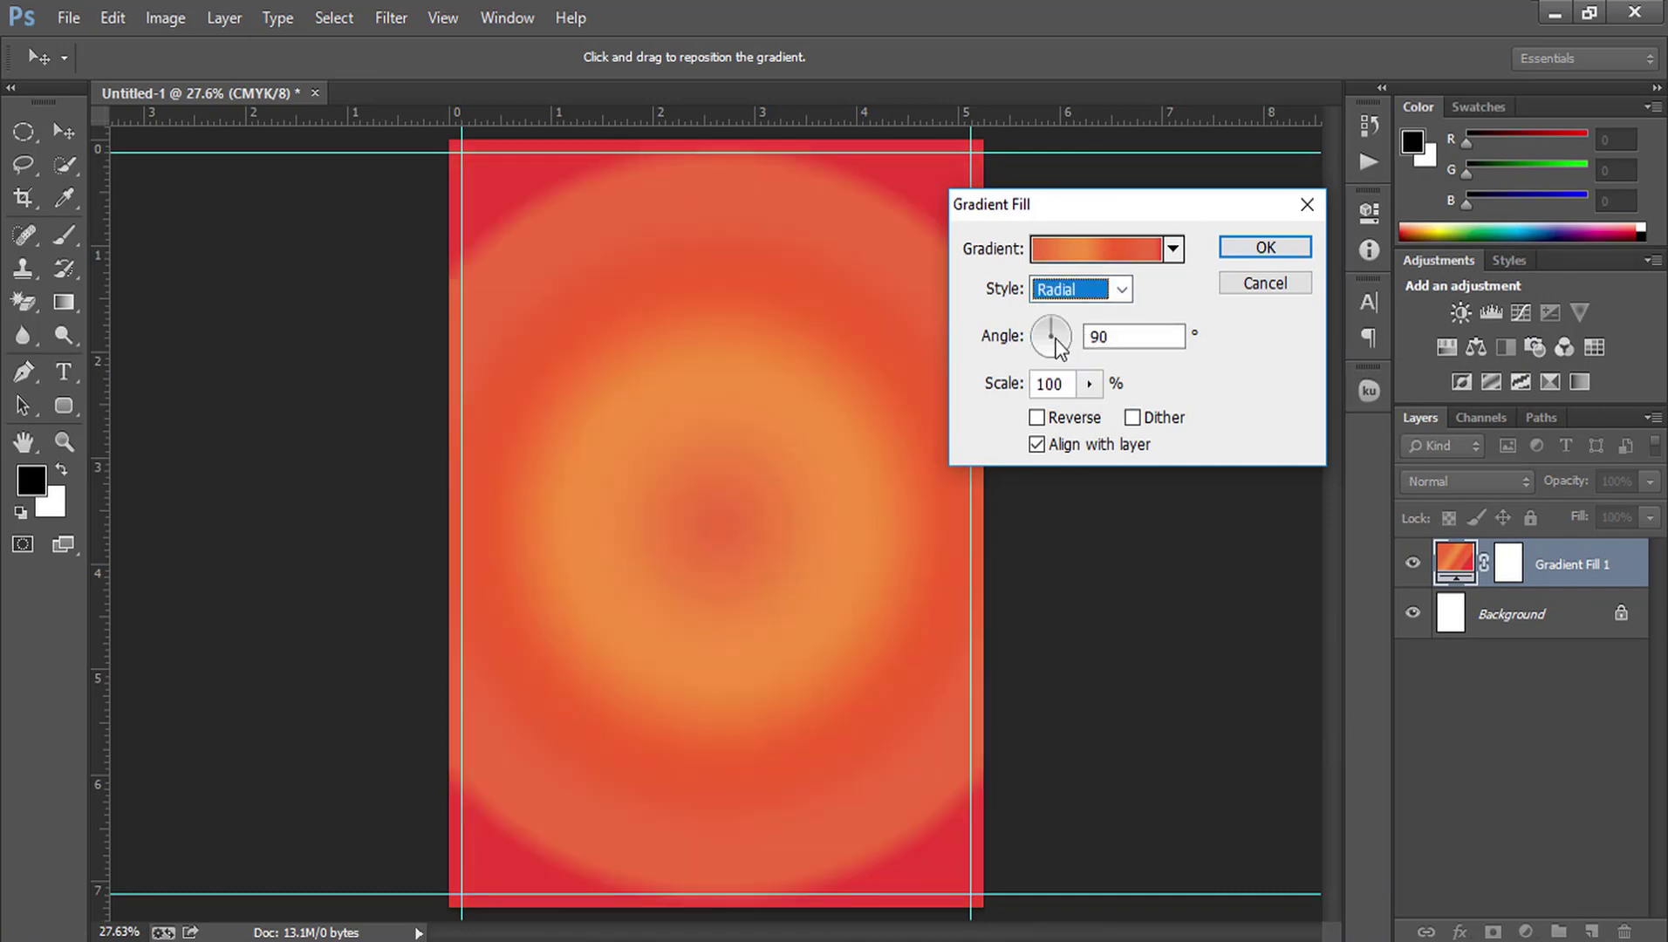
left_click_drag(1055, 329, 1041, 327)
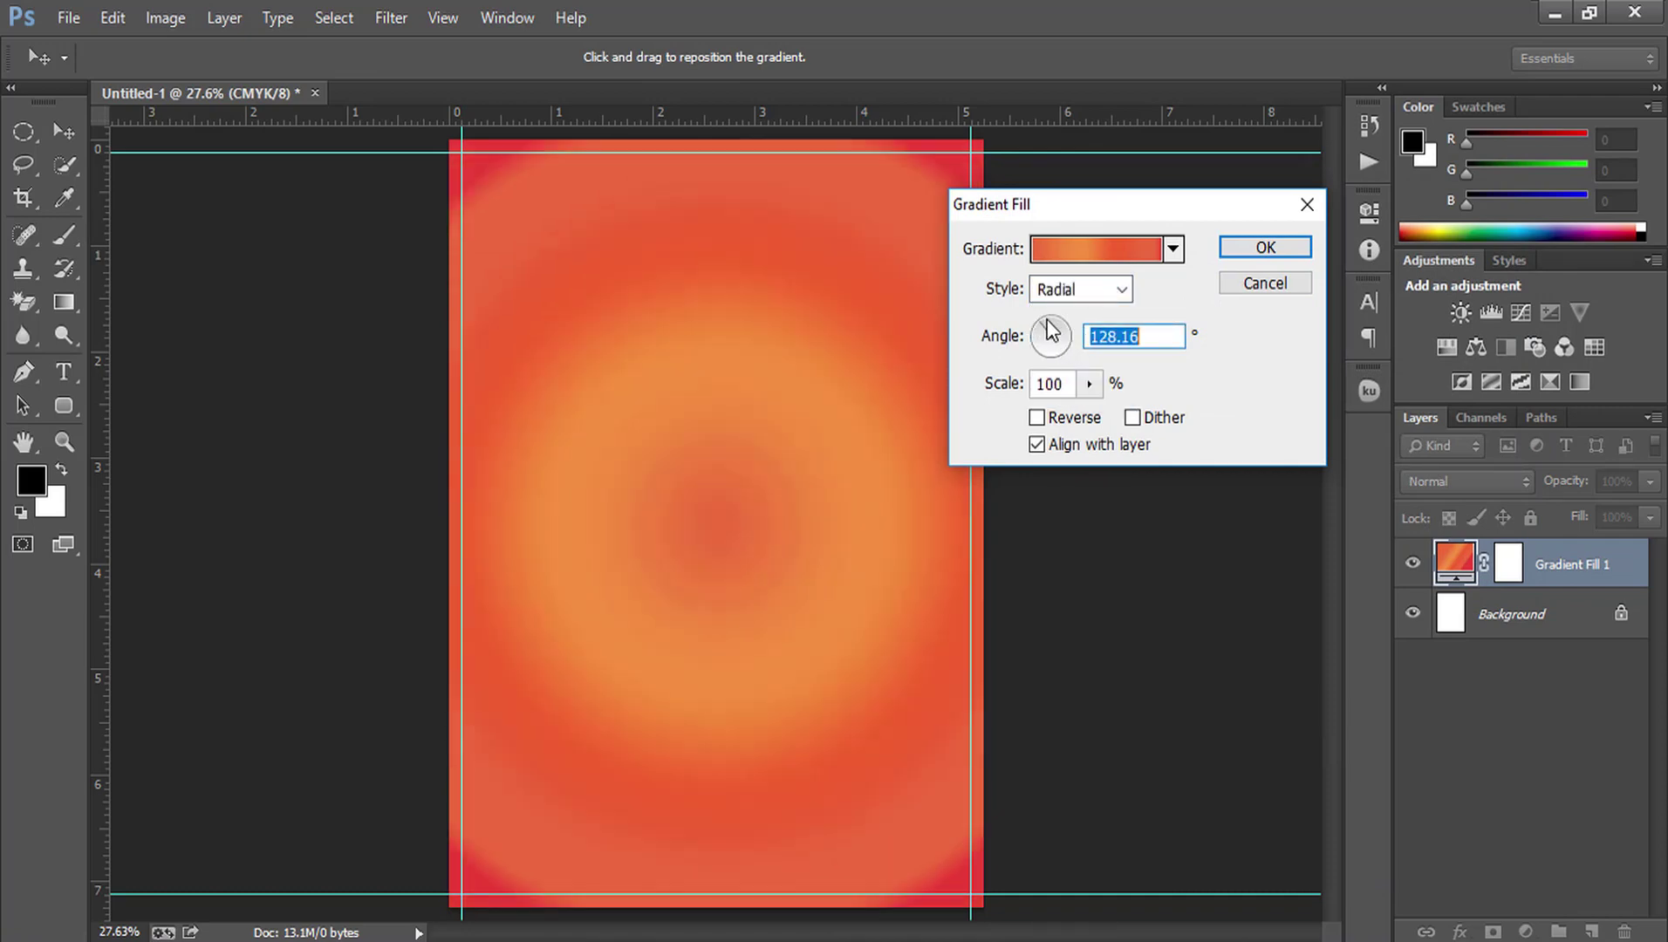
left_click(1110, 291)
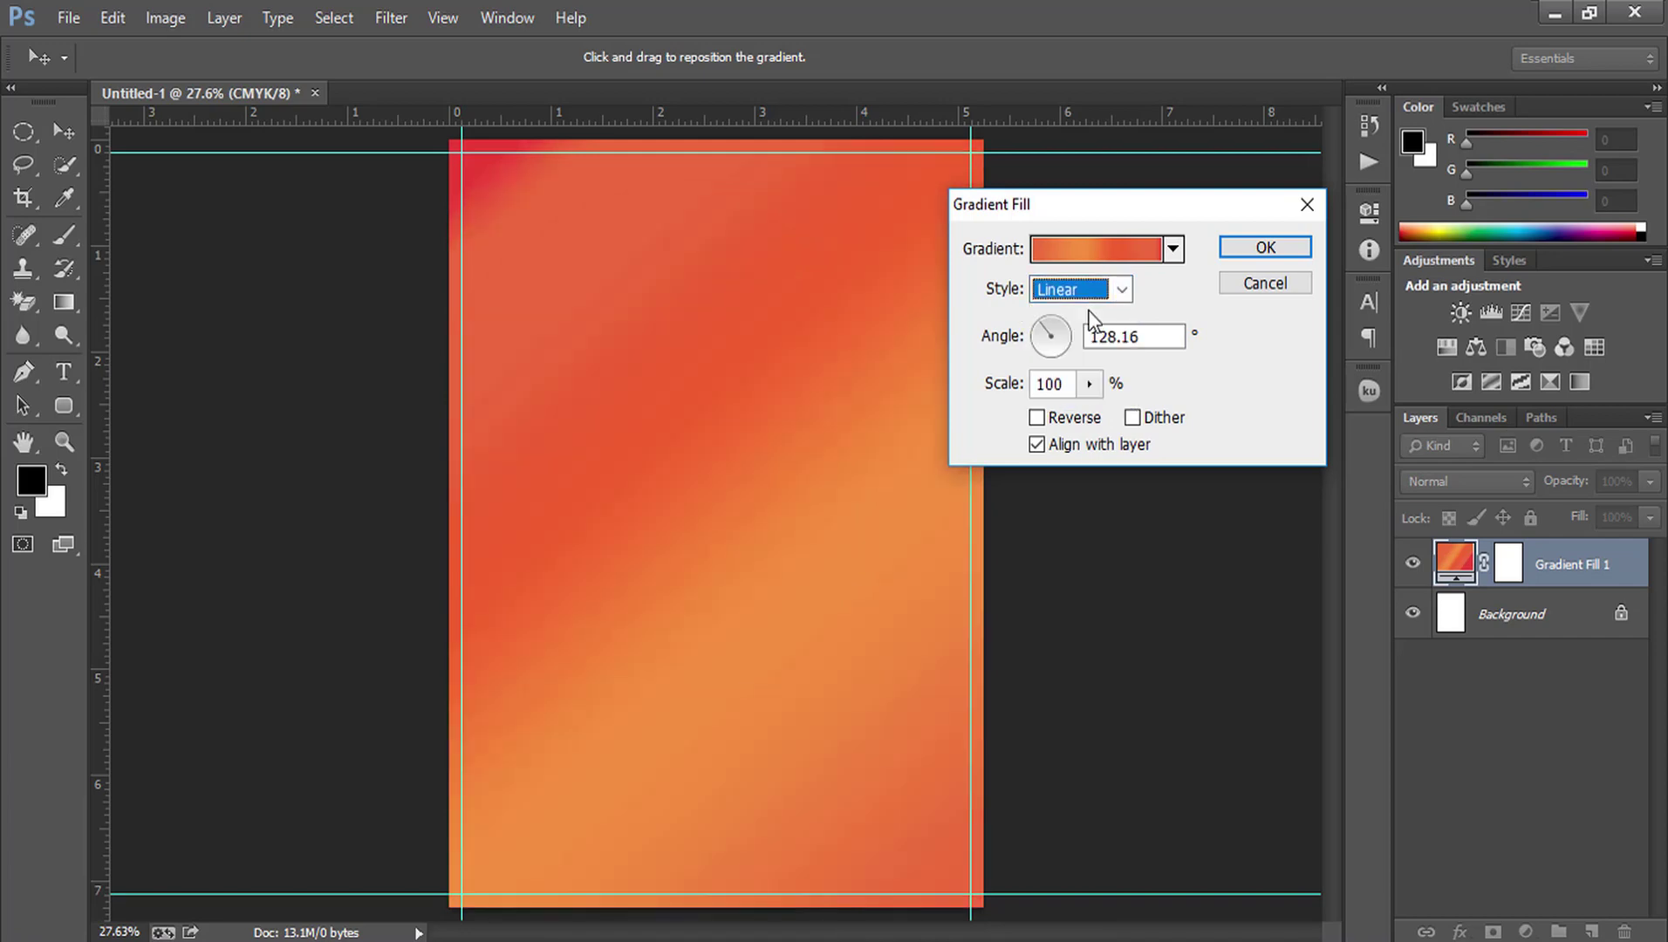
left_click_drag(1045, 323, 1050, 321)
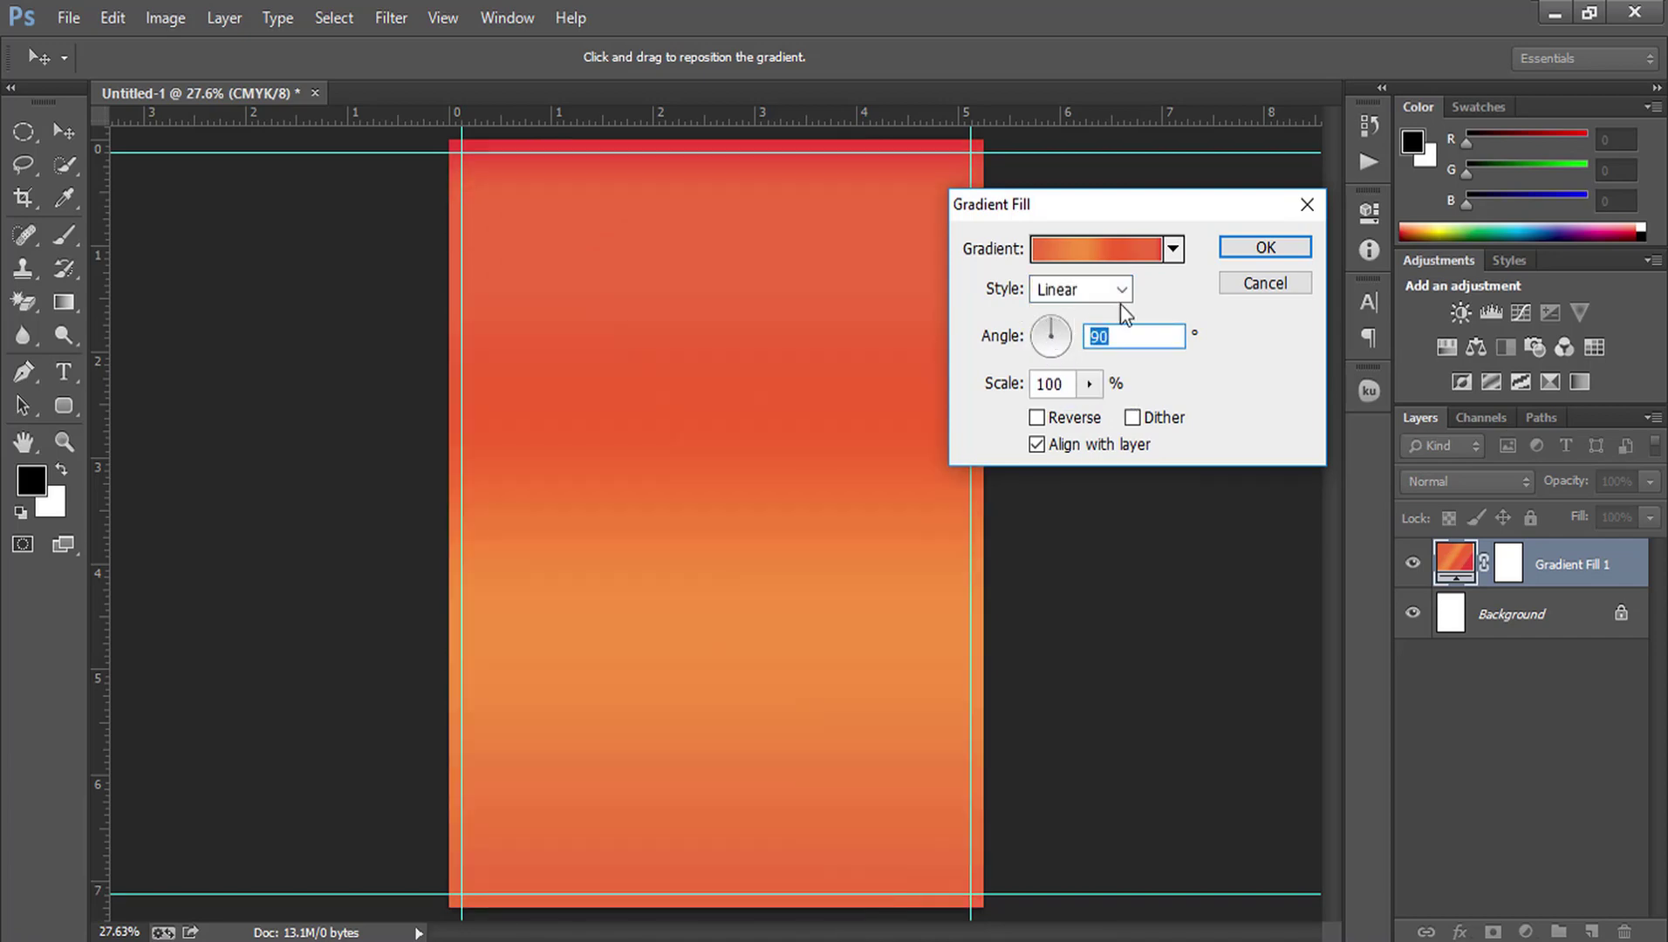
left_click(1239, 248)
key("z")
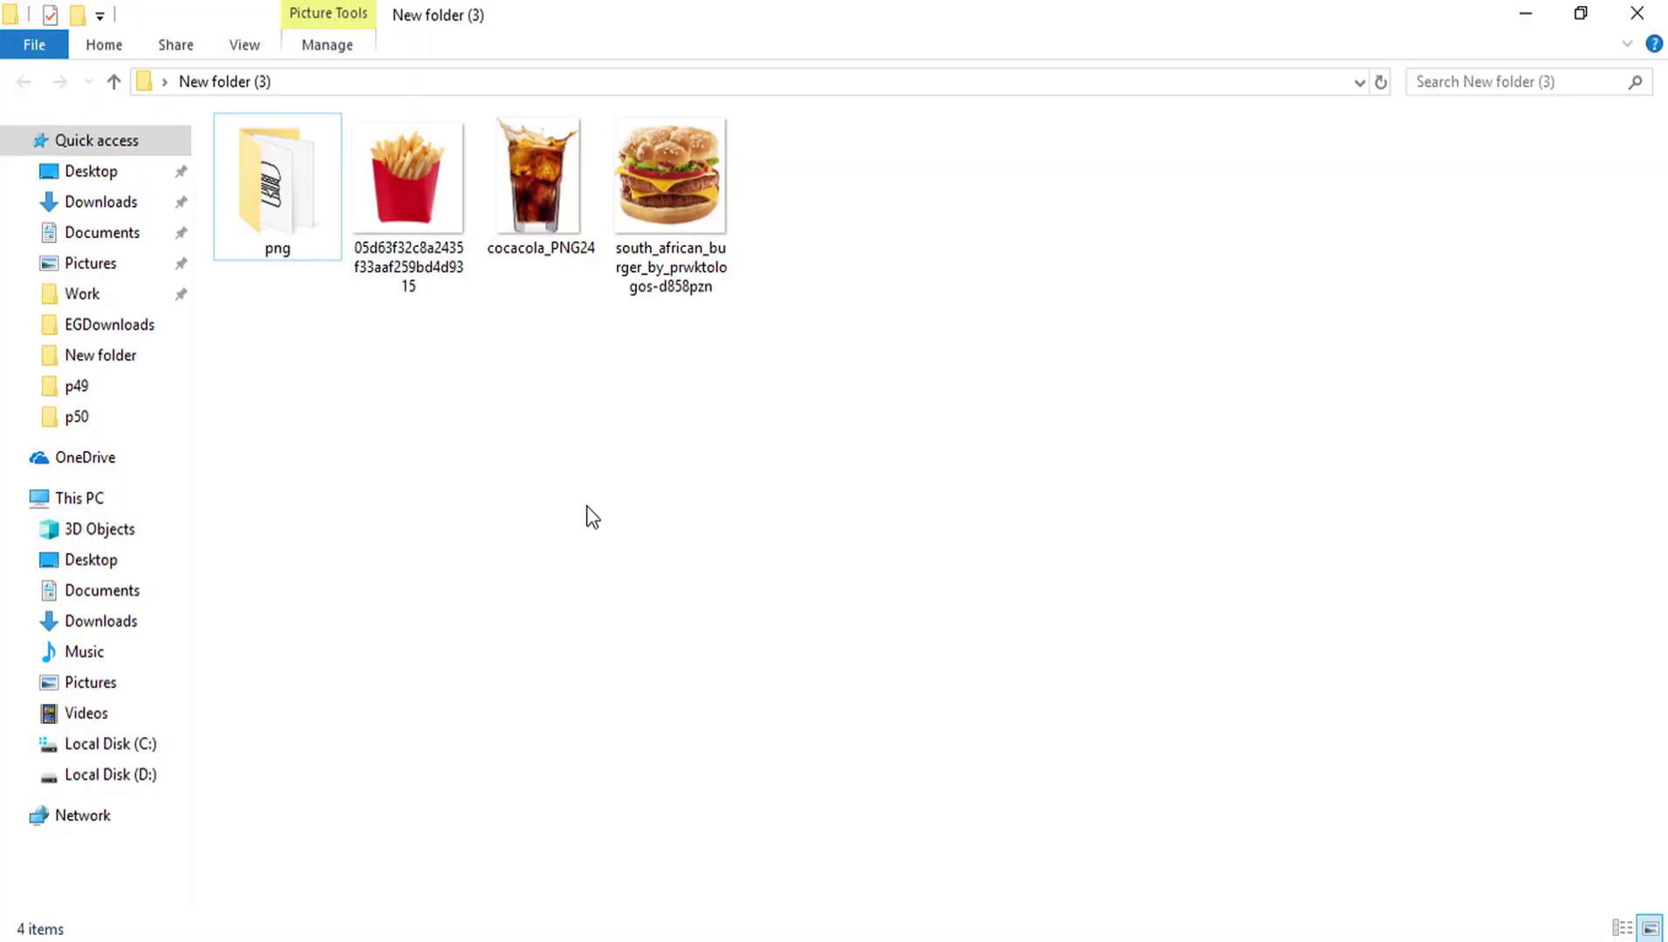
Step: Drag the burger image from File Explorer onto the poster
right_click(511, 407)
left_click(568, 511)
left_click(667, 203)
left_click_drag(652, 231, 475, 938)
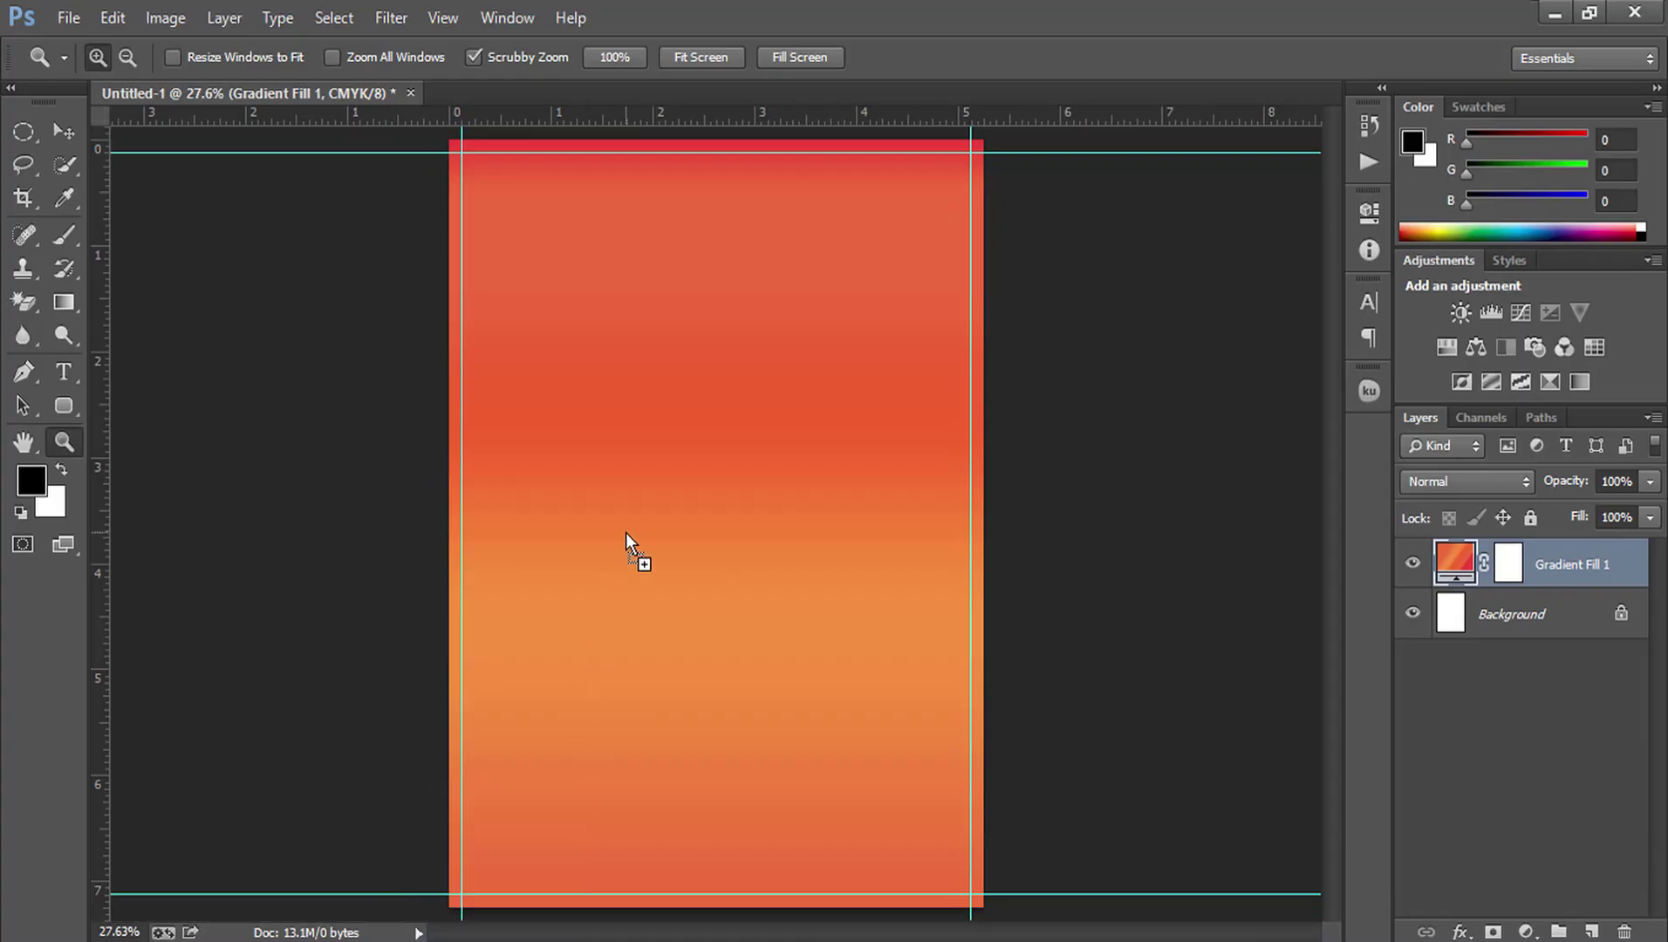
mouse_move(475, 938)
left_mouse_down()
mouse_move(742, 558)
mouse_move(852, 656)
mouse_move(811, 642)
left_mouse_up()
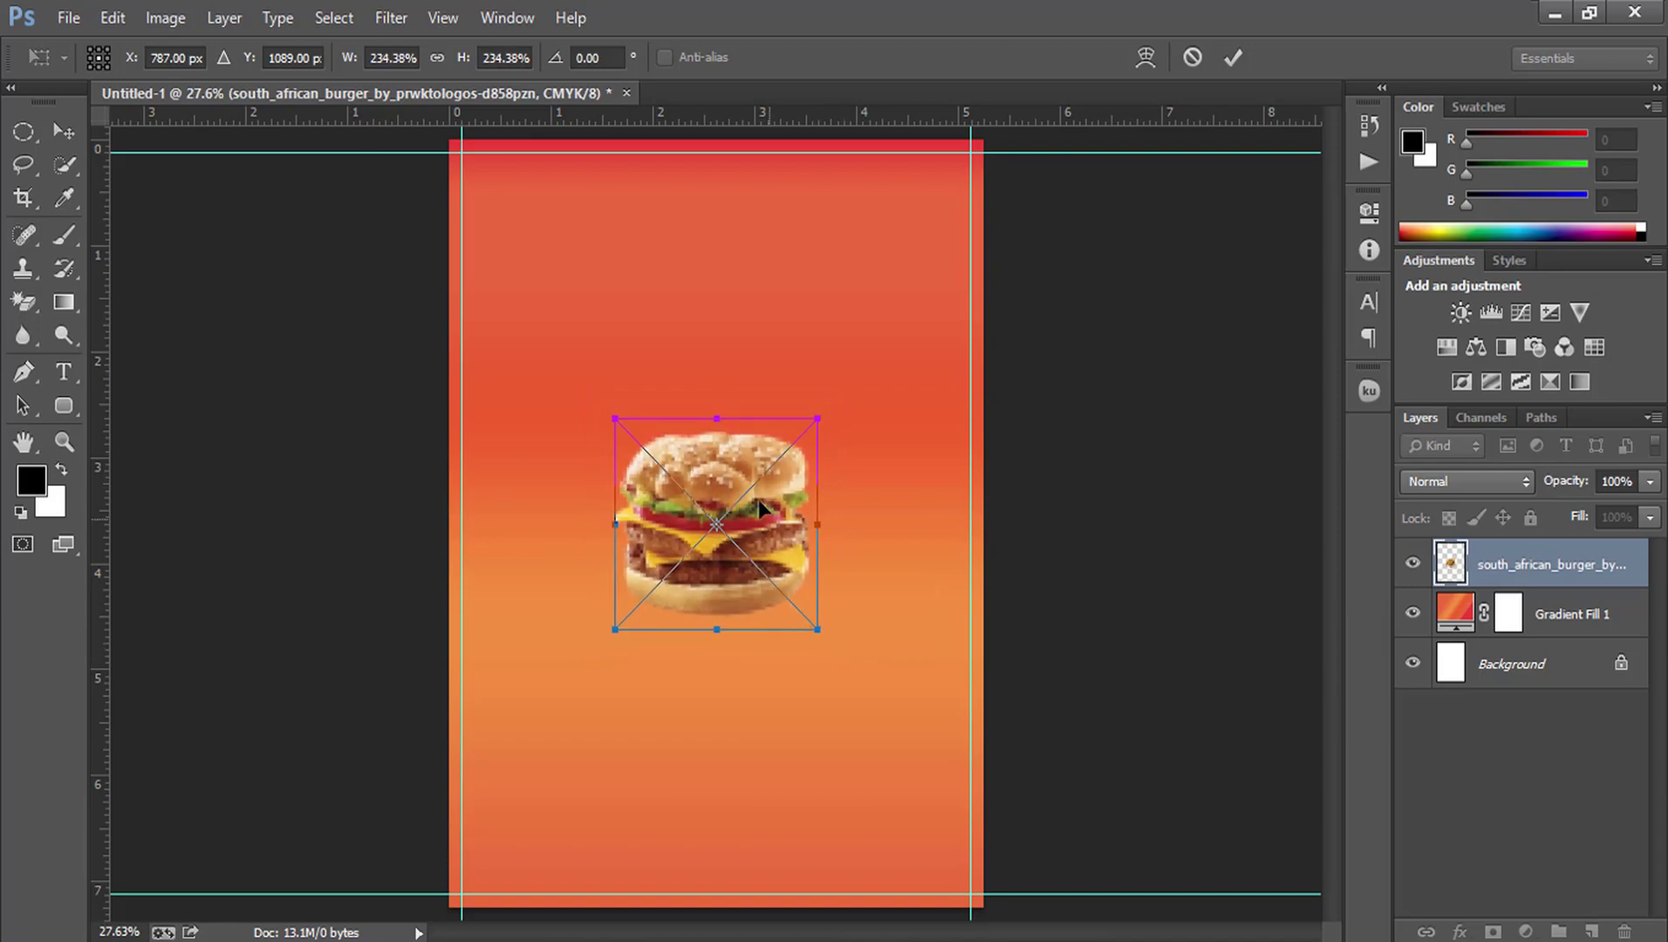
Step: Commit the placed burger, then enlarge it slightly with Free Transform (Ctrl+T)
left_click(1236, 56)
key("z")
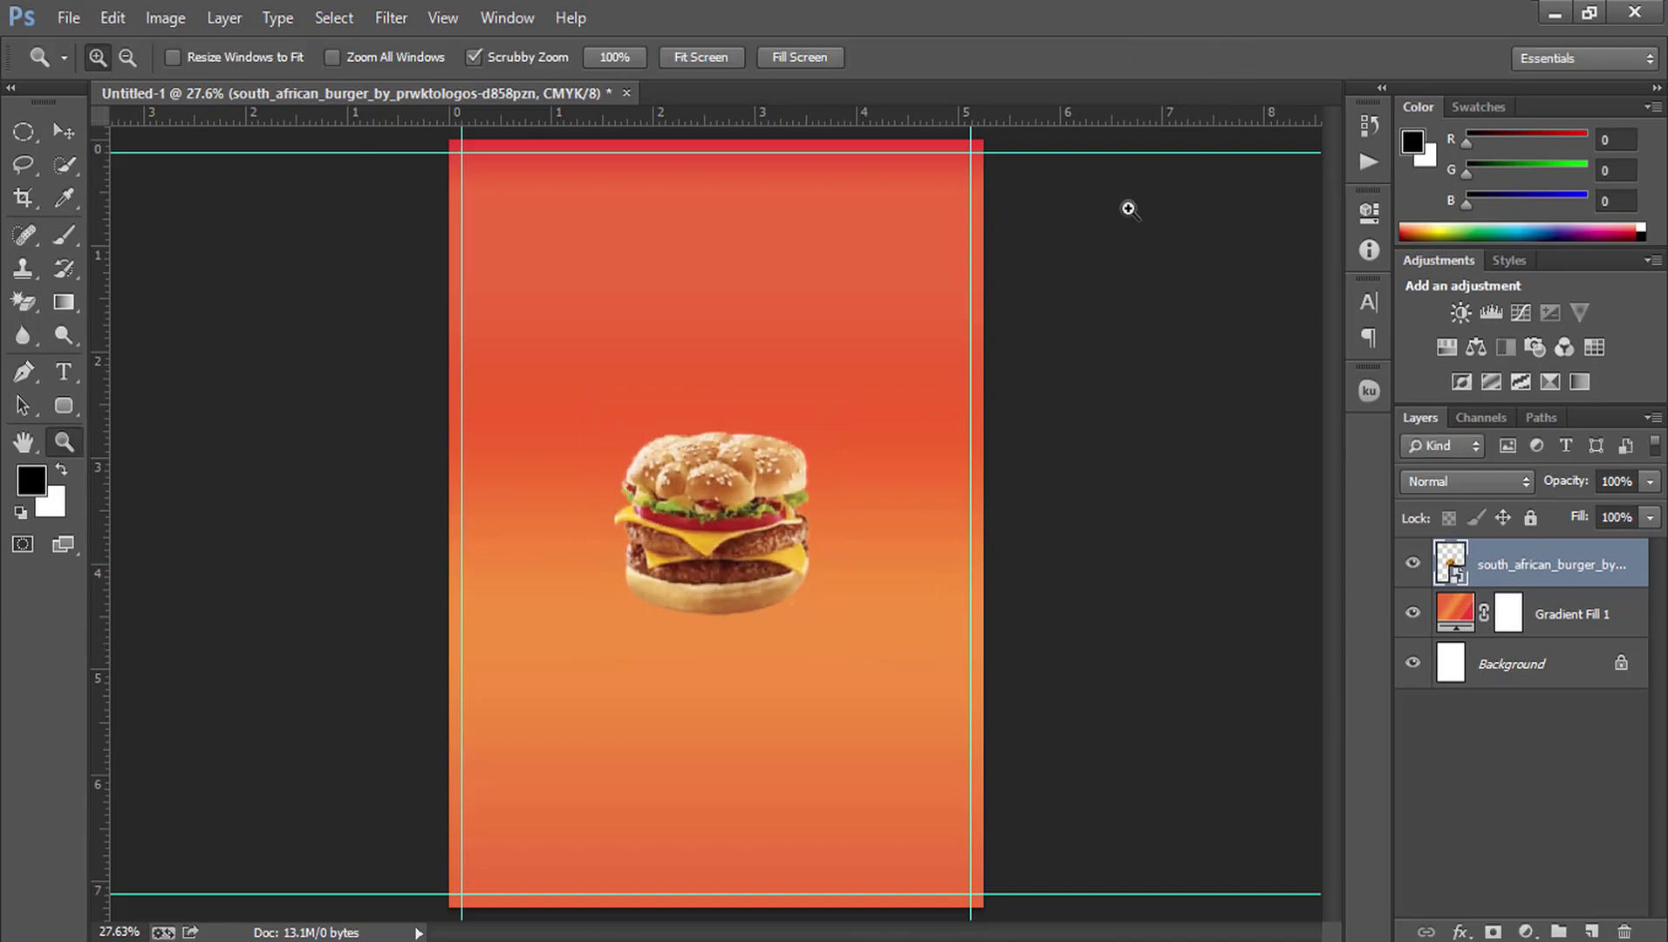
key("ctrl+t")
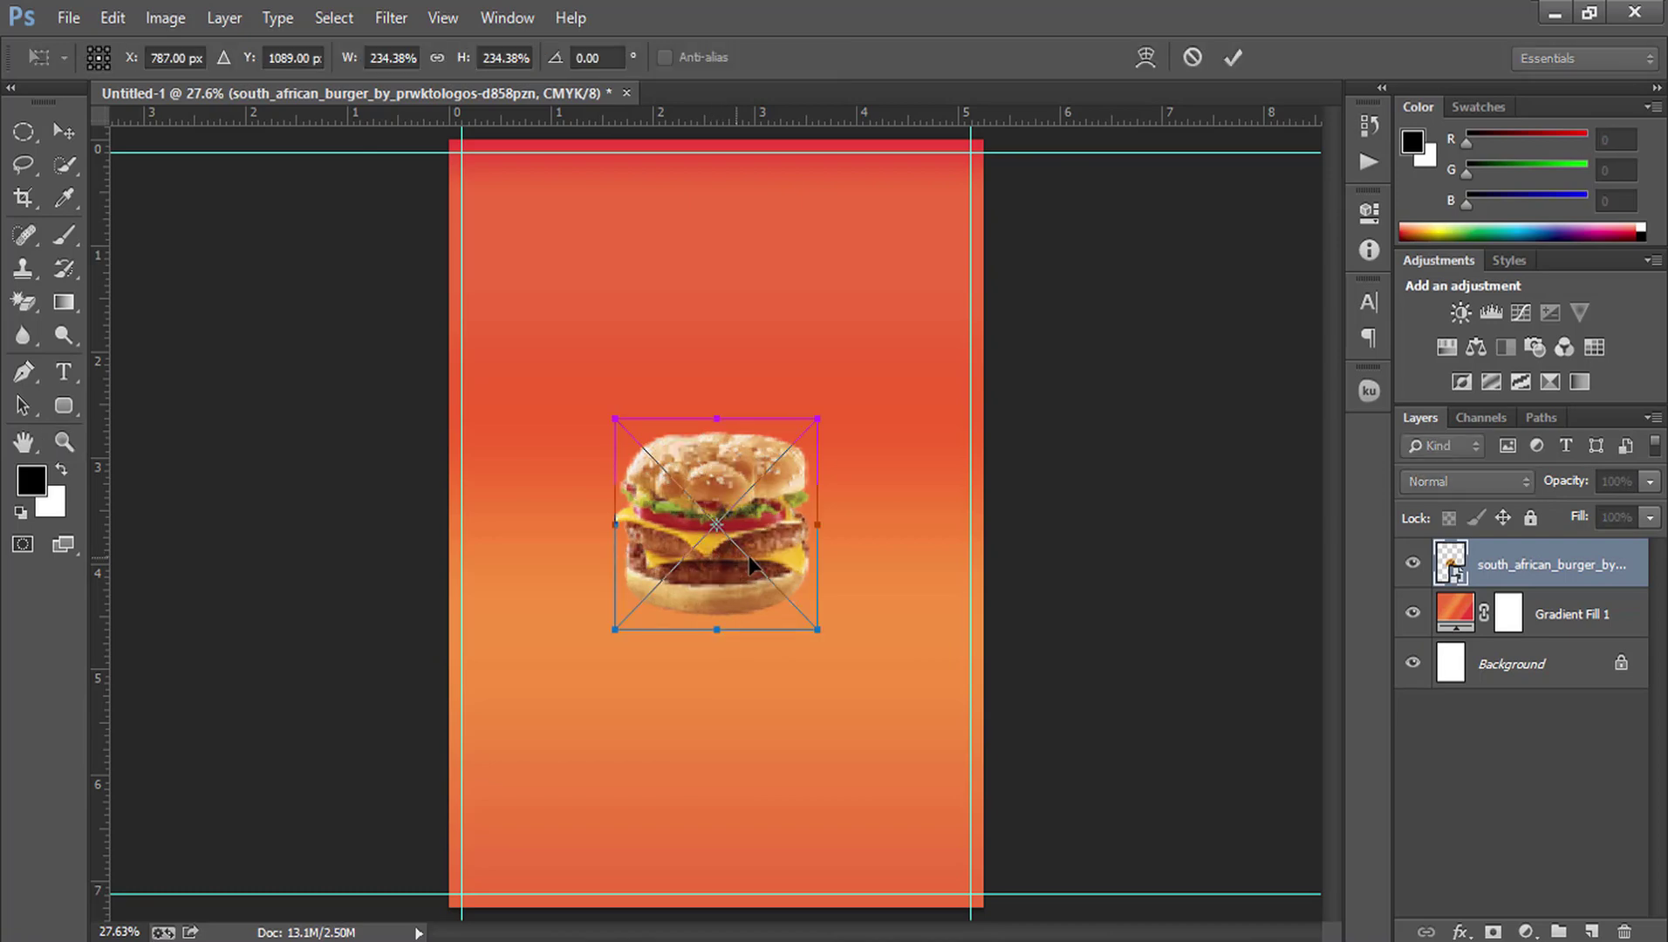
left_click_drag(820, 414, 836, 400)
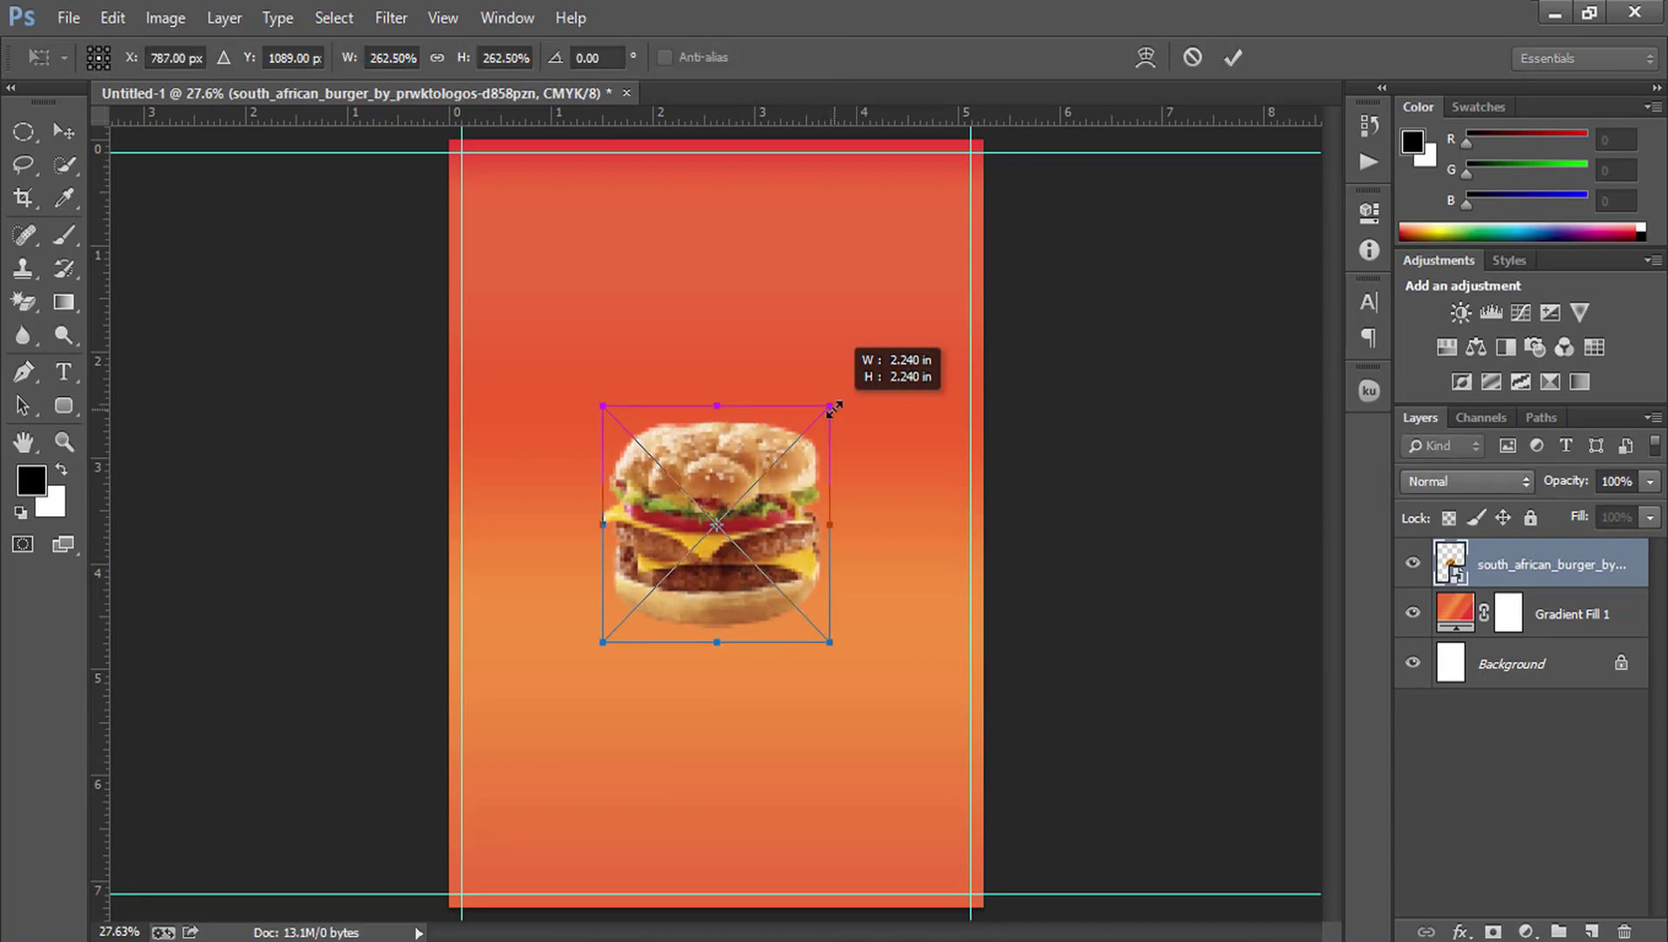
left_click(1223, 59)
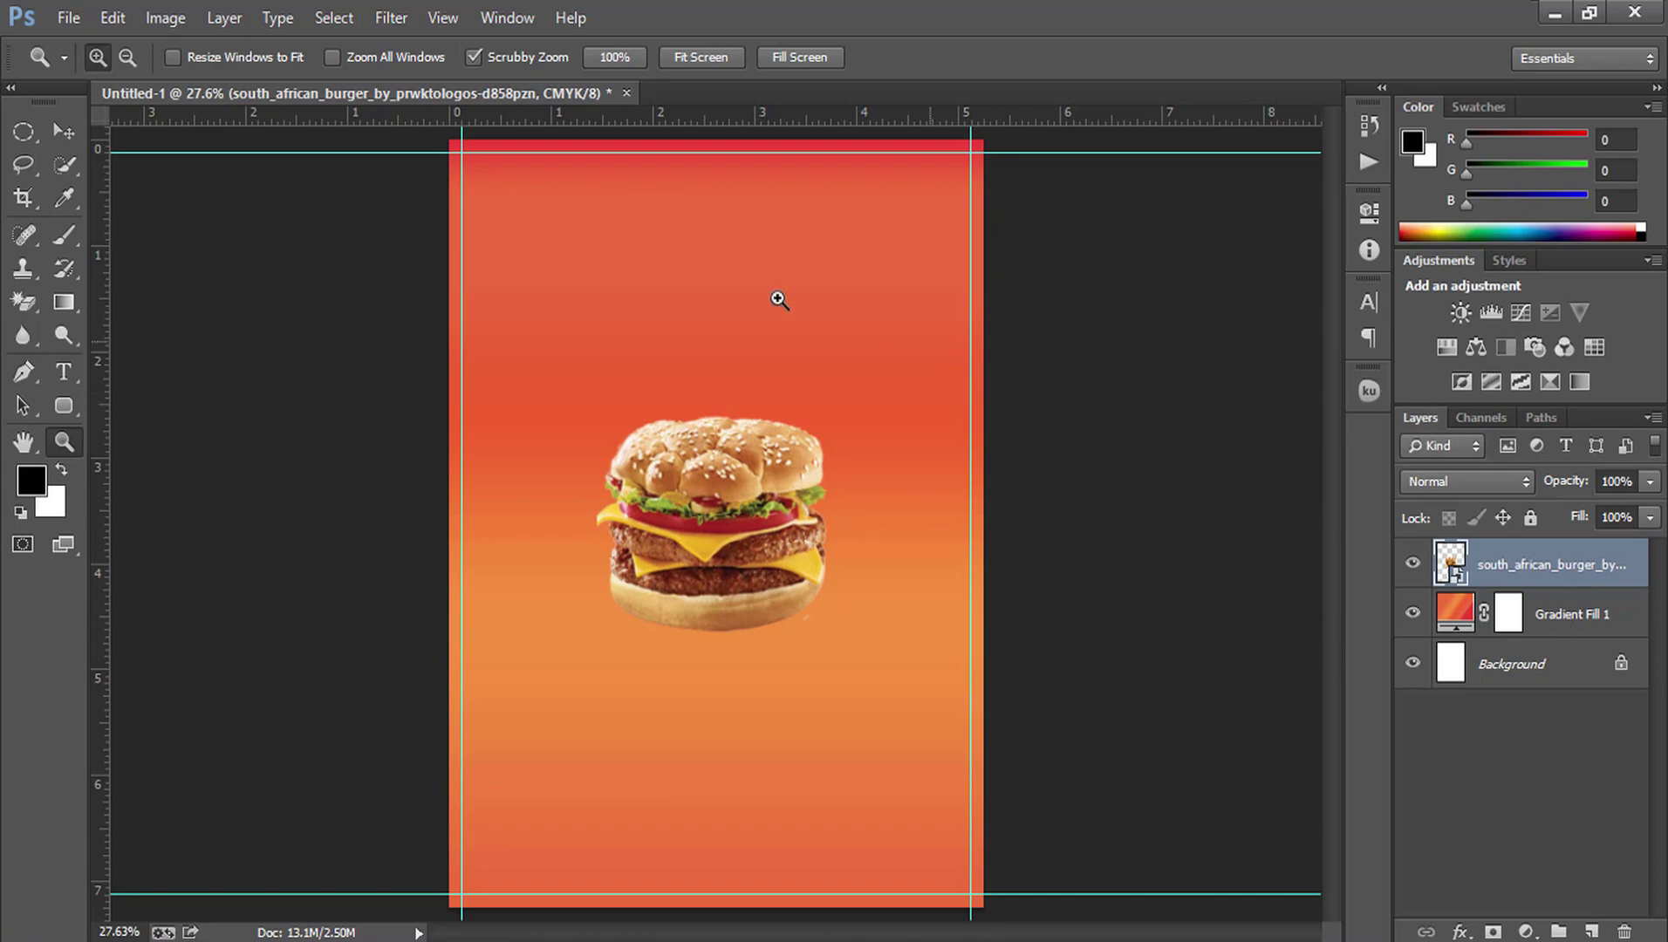
Step: Rasterize the burger layer
left_click(147, 18)
mouse_move(202, 82)
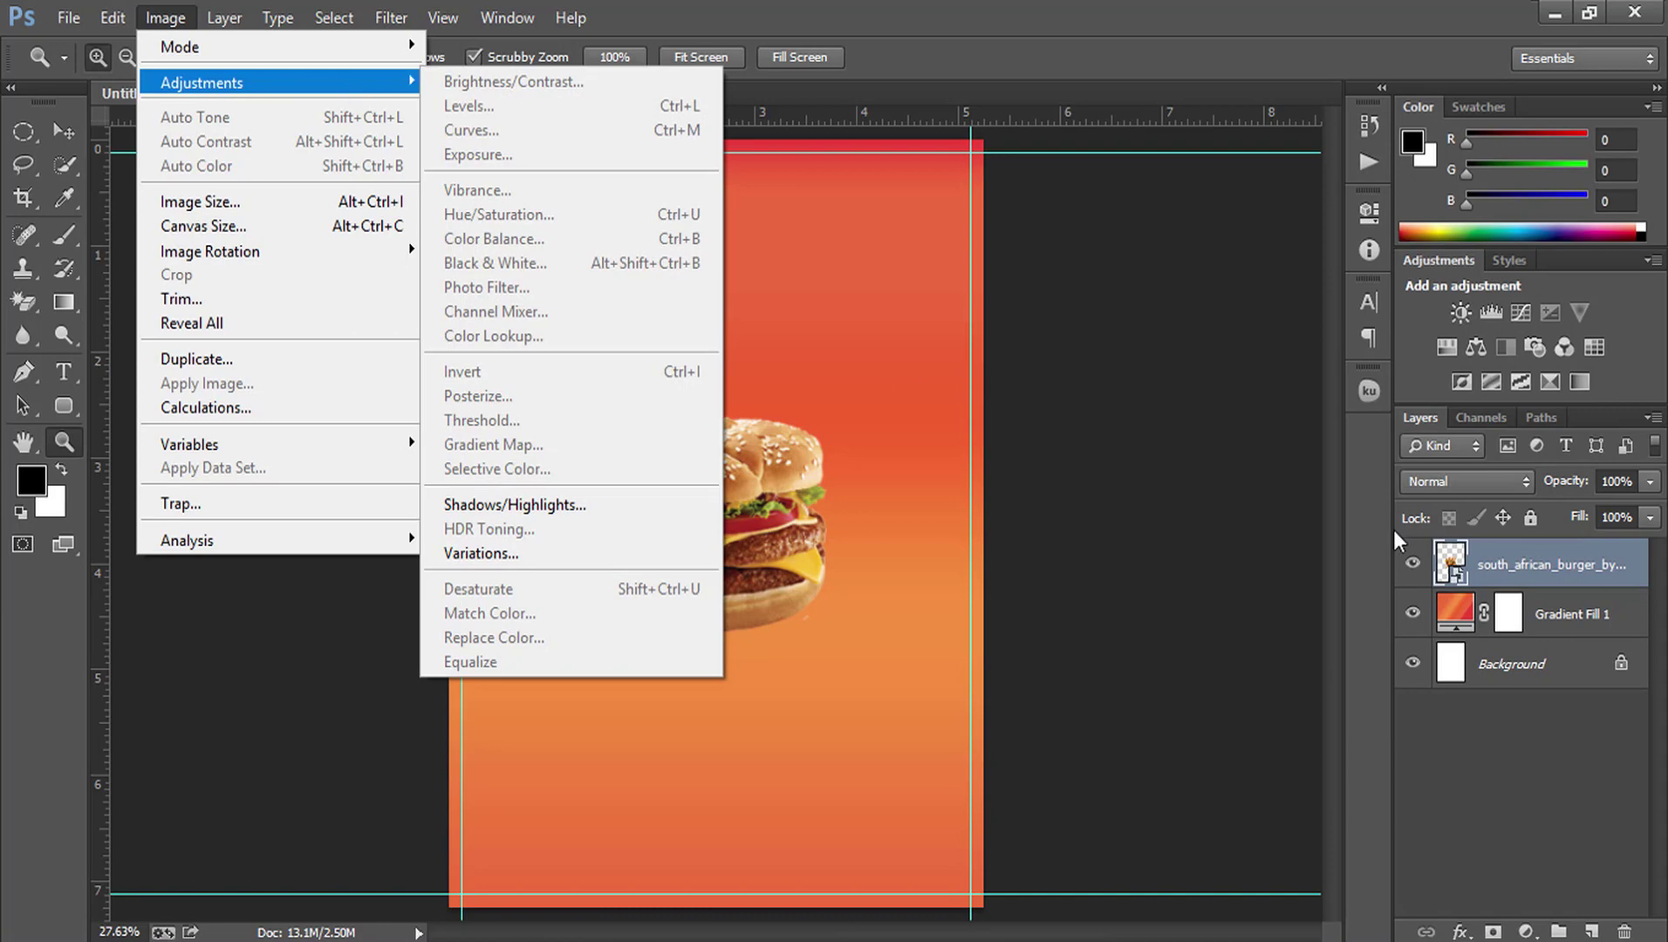
right_click(1636, 583)
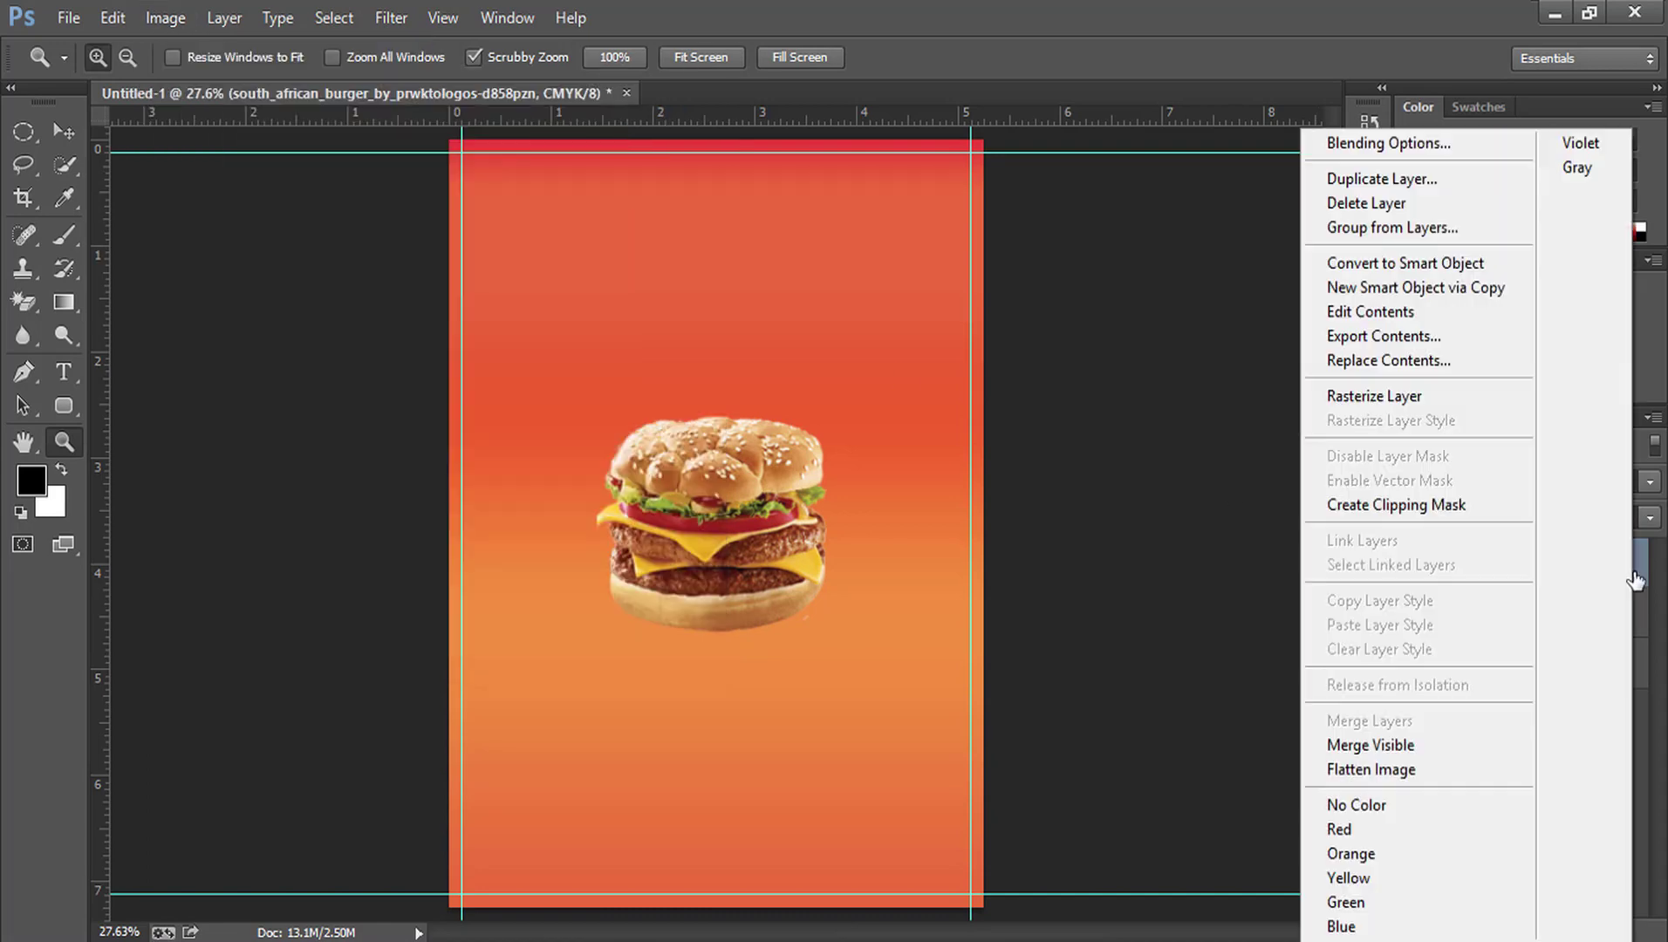
left_click(1352, 394)
Step: Raise the burger's contrast to 70 with Brightness/Contrast, leaving brightness unchanged
left_click(165, 17)
mouse_move(203, 82)
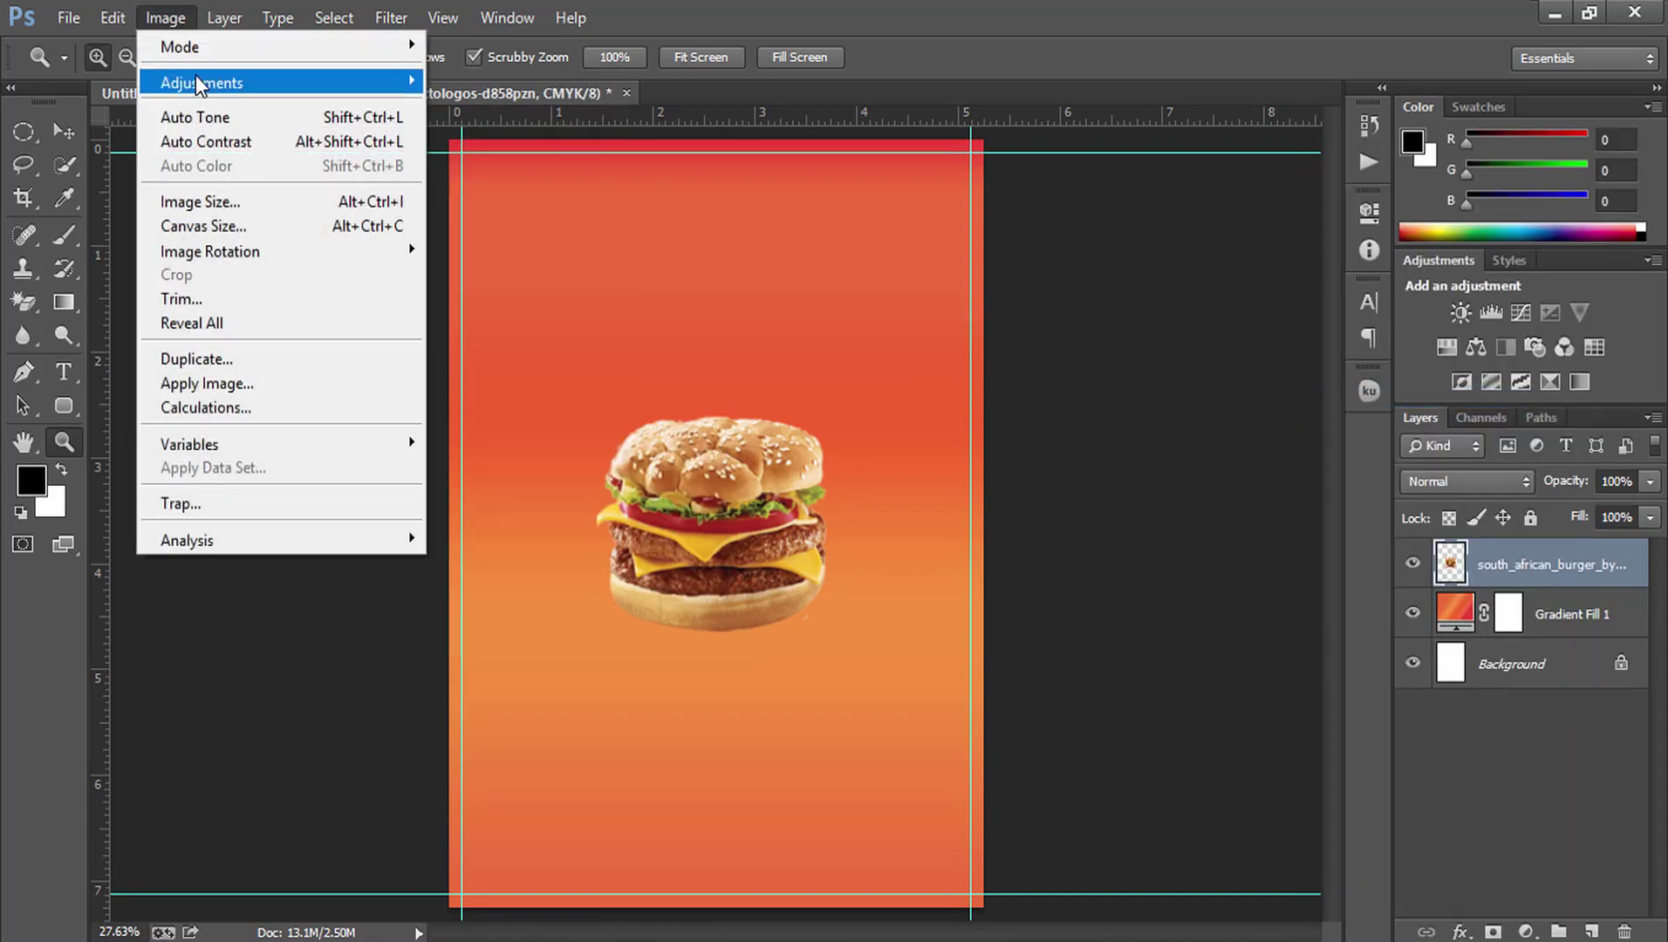
left_click(513, 81)
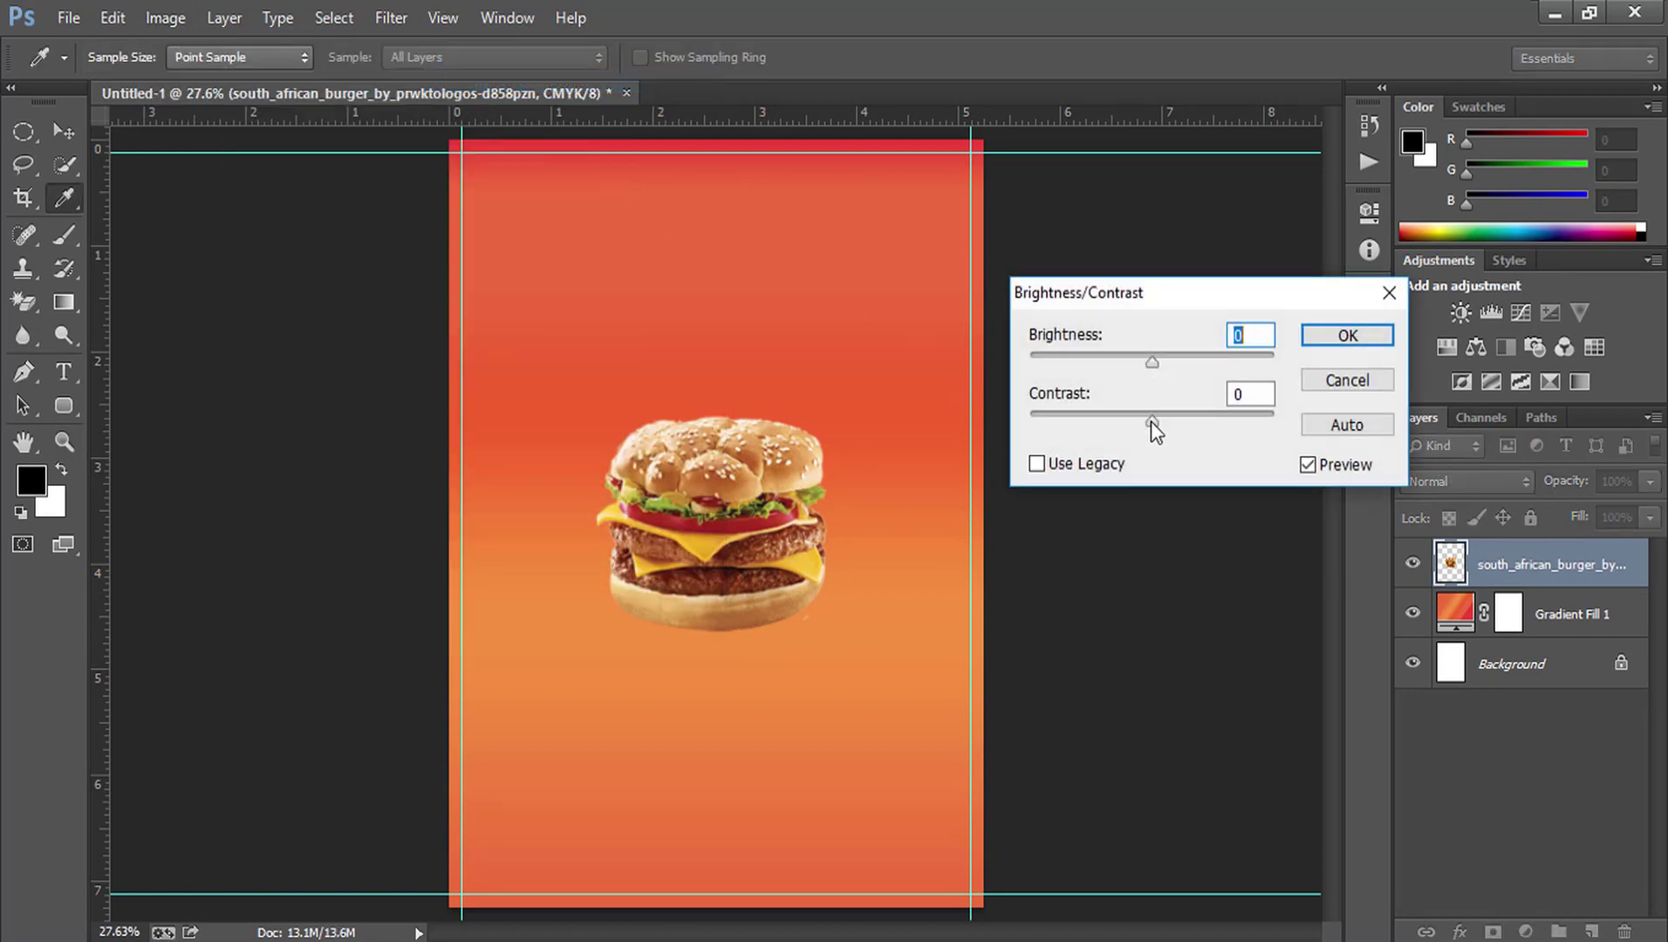
mouse_move(1146, 416)
left_mouse_down()
mouse_move(1208, 423)
mouse_move(1115, 444)
mouse_move(1241, 465)
left_mouse_up()
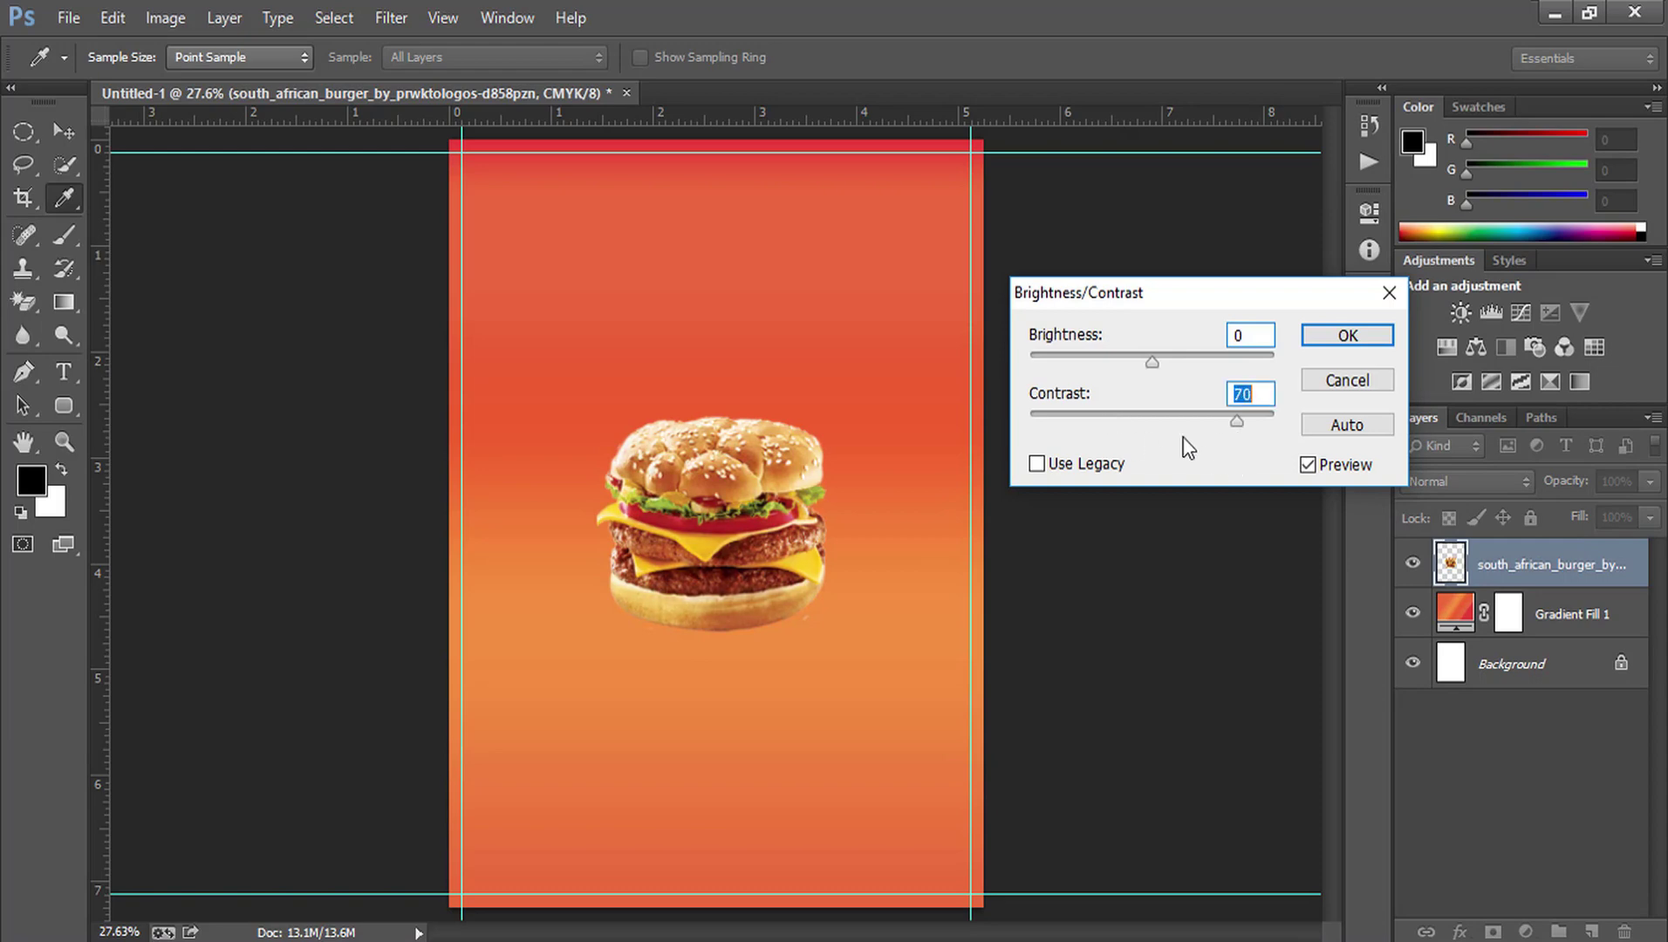
left_click_drag(1156, 371, 1153, 370)
left_click(1345, 342)
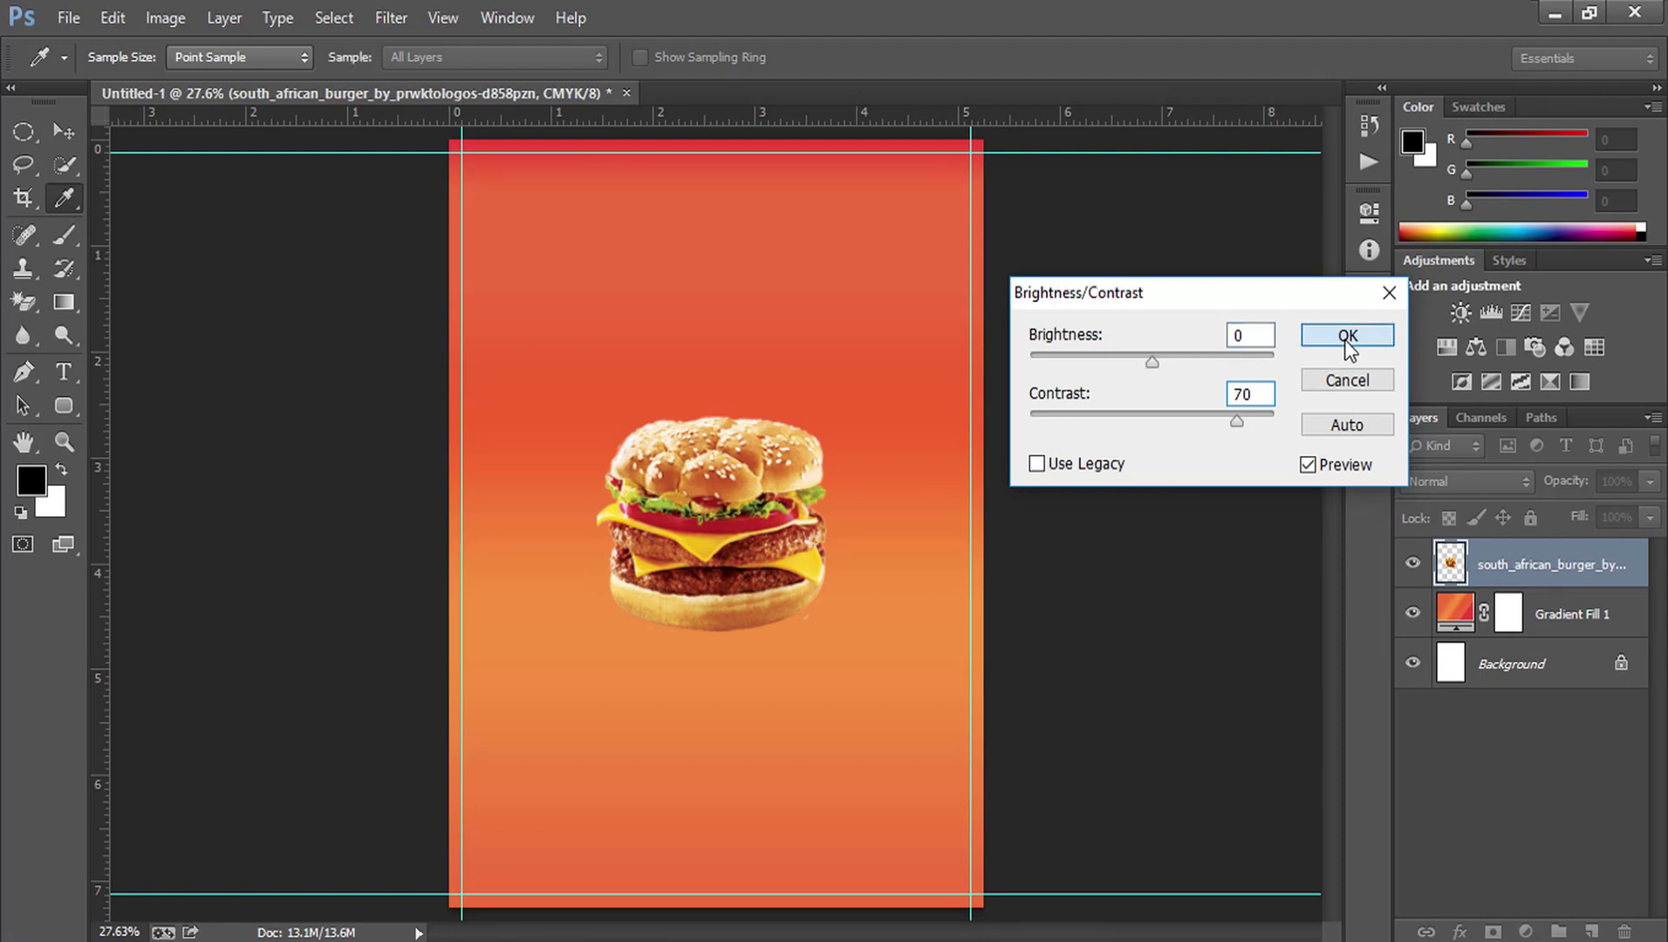
left_click(1345, 340)
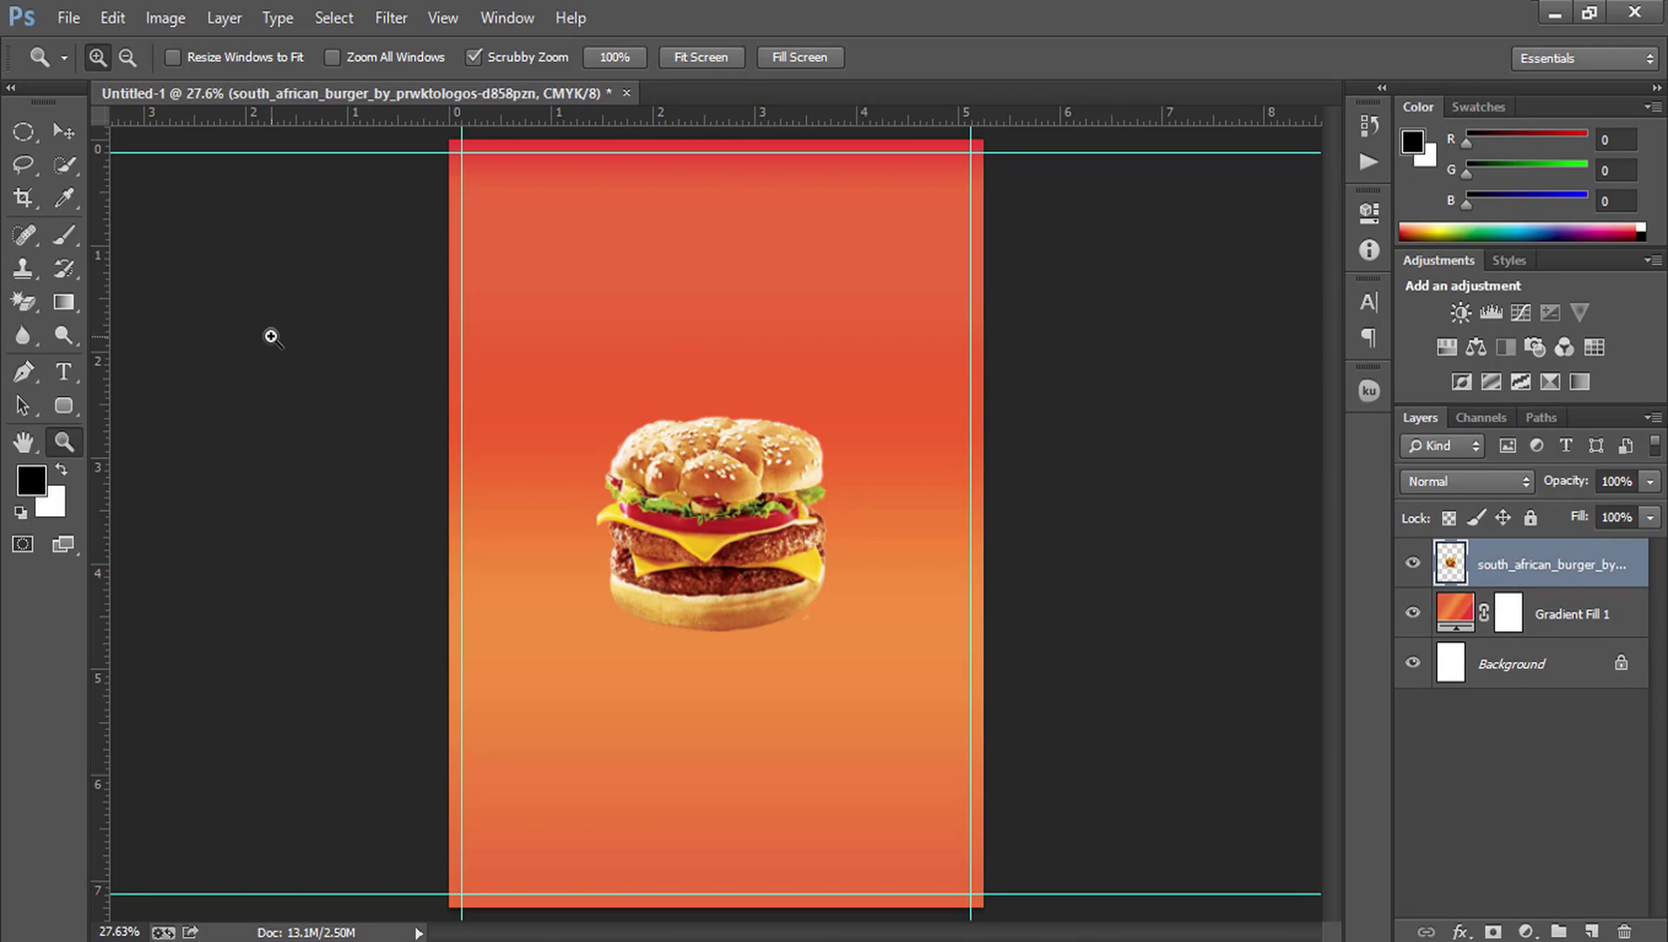
Step: Zoom in on the burger and select the Eraser Tool with a smaller brush
left_click_drag(626, 635, 793, 637)
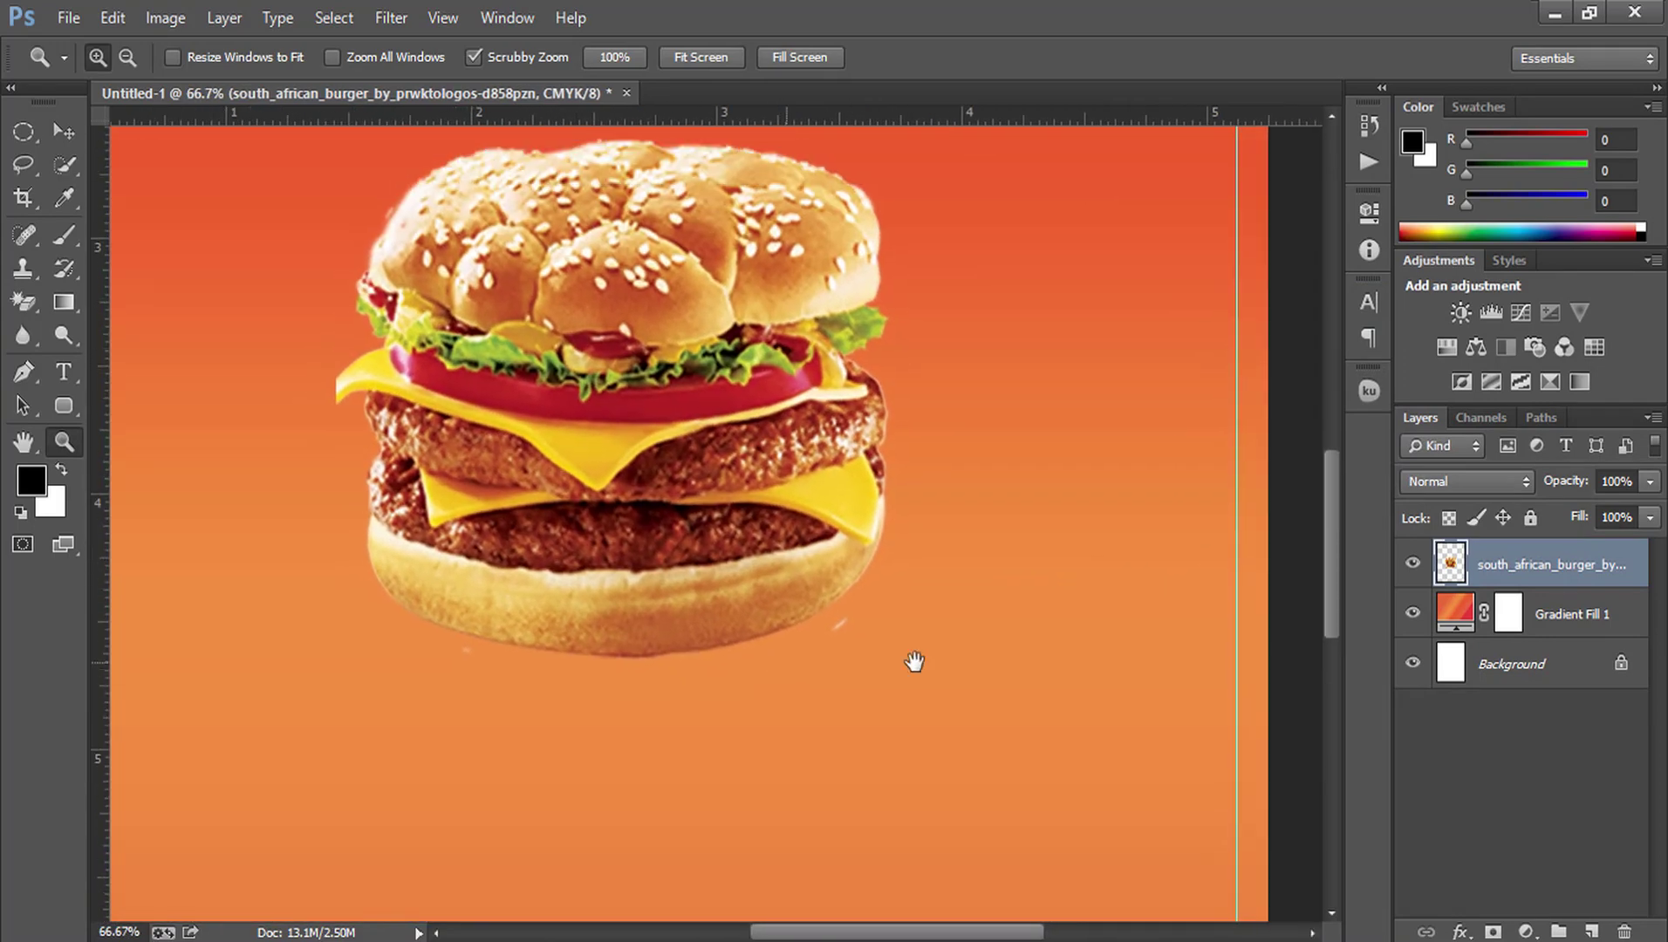
left_click(1412, 563)
left_click(22, 306)
left_click(109, 300)
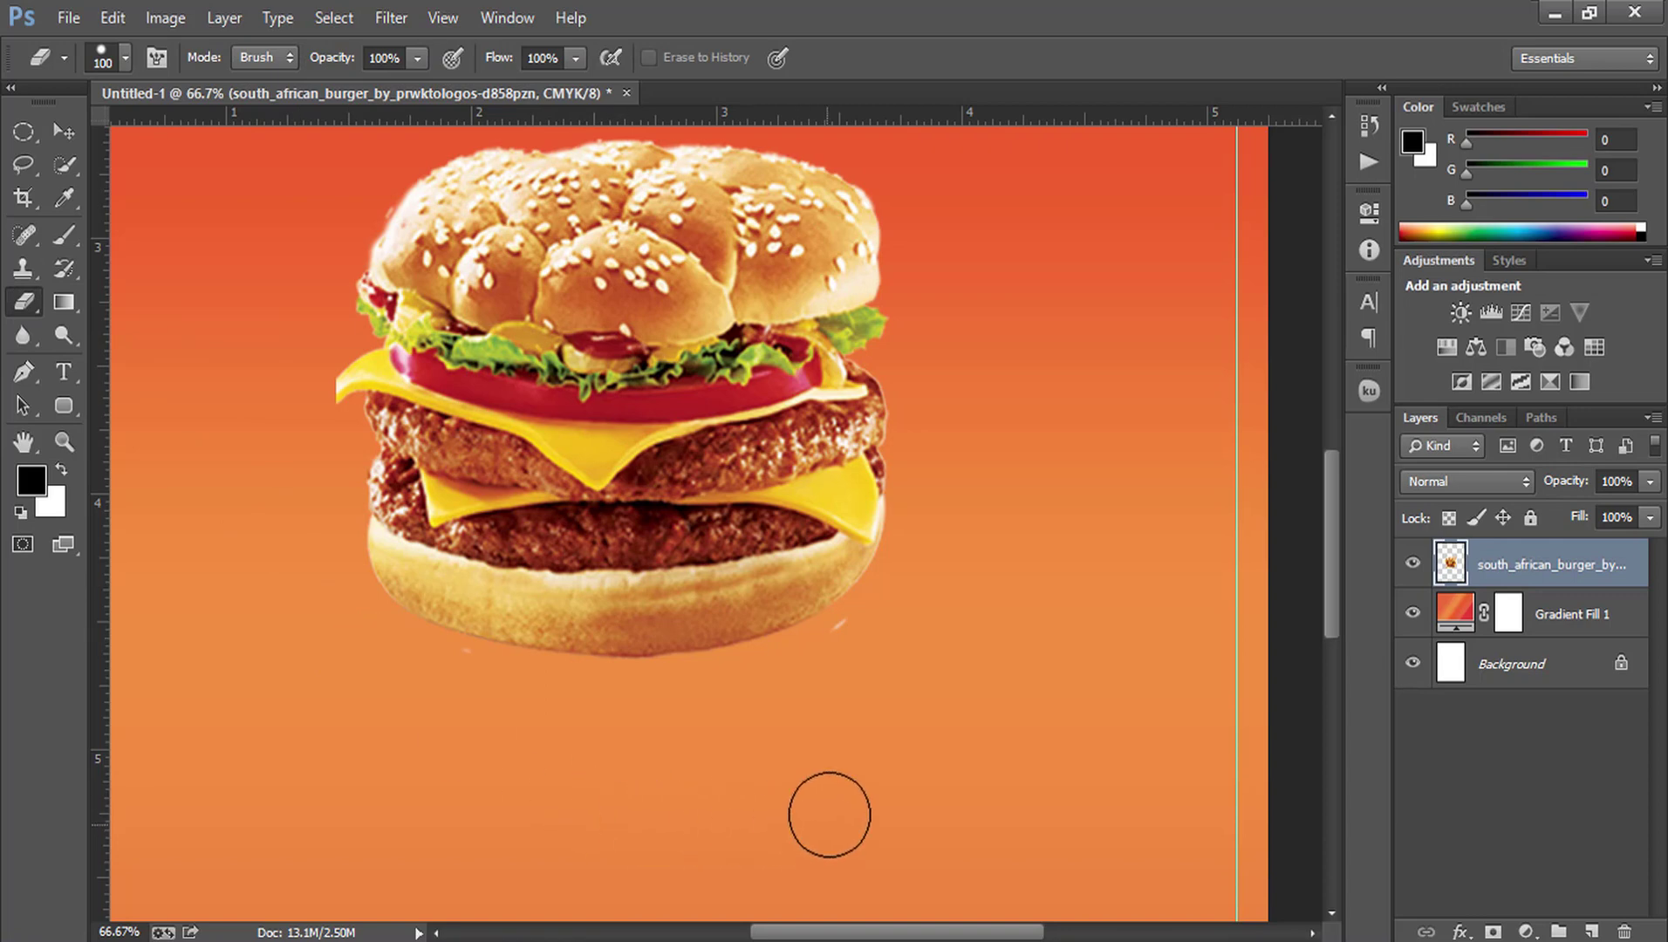
key("bracketleft")
key("bracketleft")
key("bracketleft")
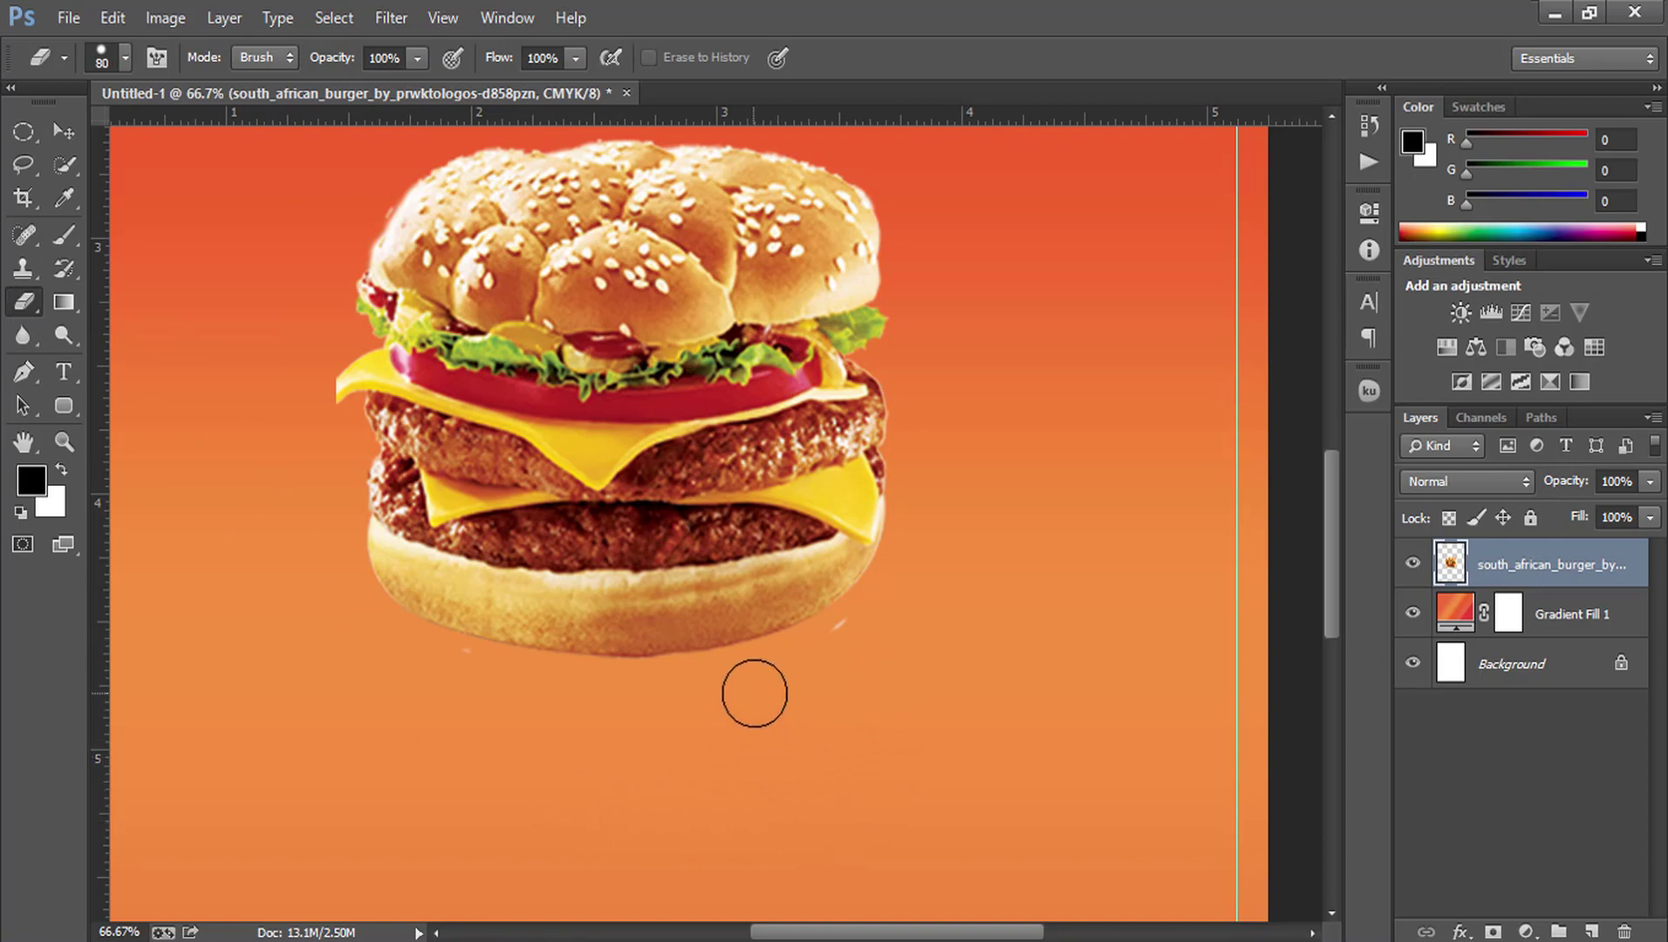
Step: Erase the light specks below the burger, then zoom back out
key("bracketleft")
key("bracketleft")
mouse_move(835, 660)
left_mouse_down()
mouse_move(864, 633)
mouse_move(826, 640)
left_mouse_up()
key("bracketleft")
key("bracketleft")
key("bracketleft")
left_click(466, 661)
key("bracketleft")
key("bracketleft")
key("bracketleft")
key("bracketleft")
left_click_drag(593, 273, 590, 332)
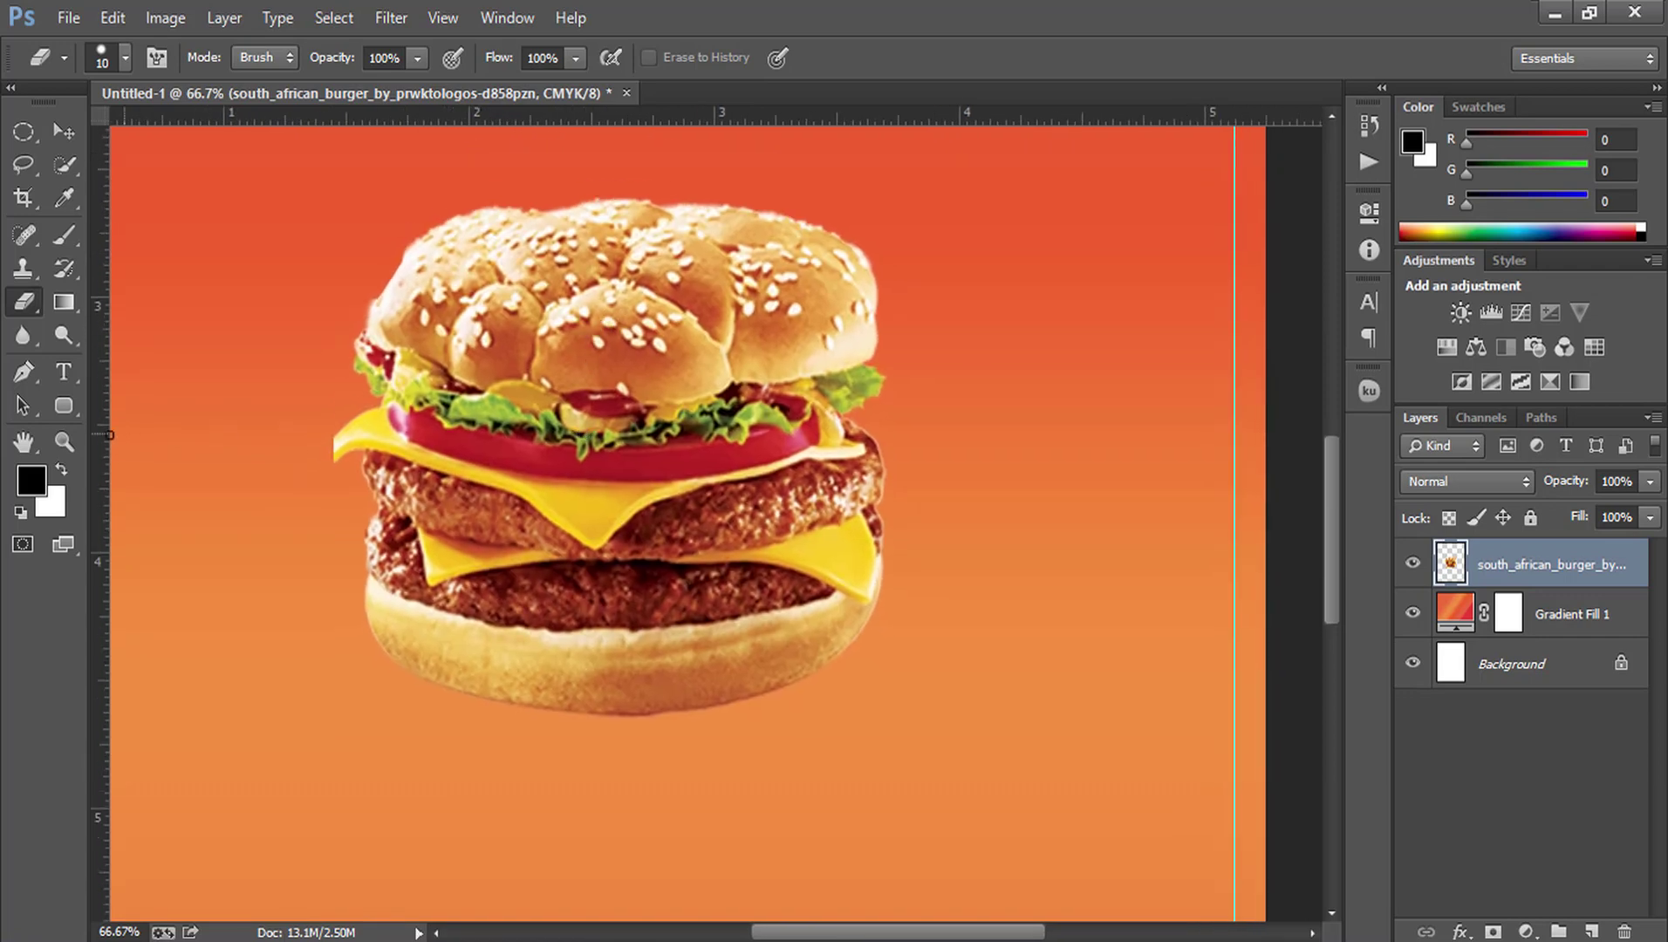
left_click(63, 442)
left_click(626, 585, "alt")
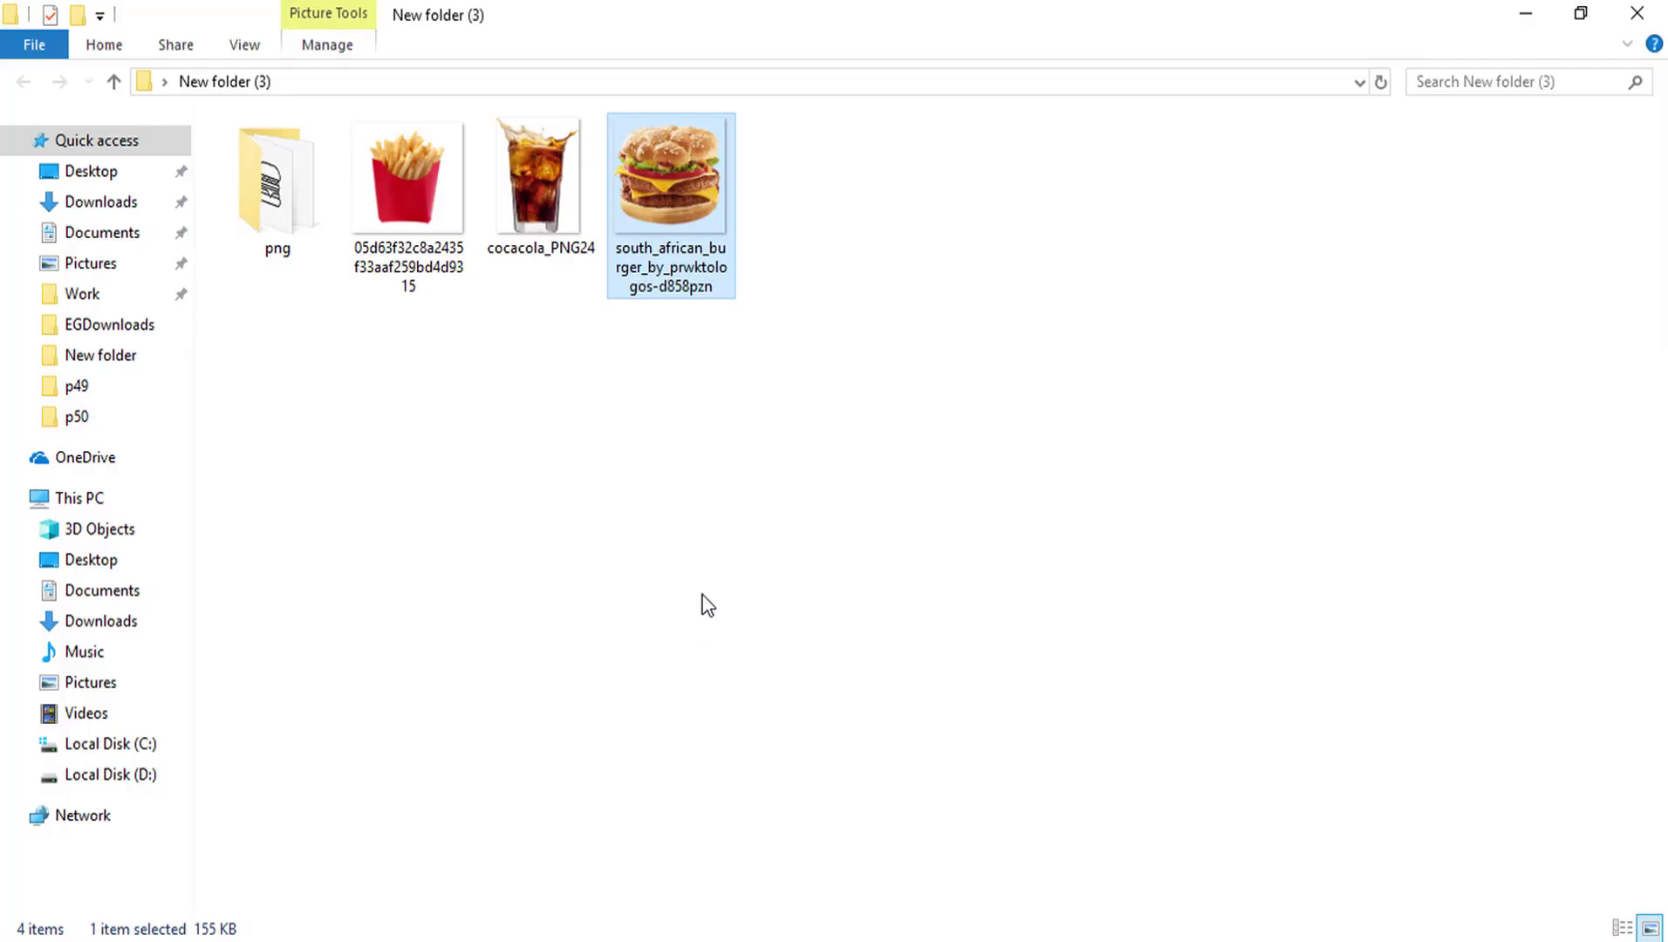
Step: Place the cola image on the burger, scaled to about half size and tilted about 33°
left_click(637, 406)
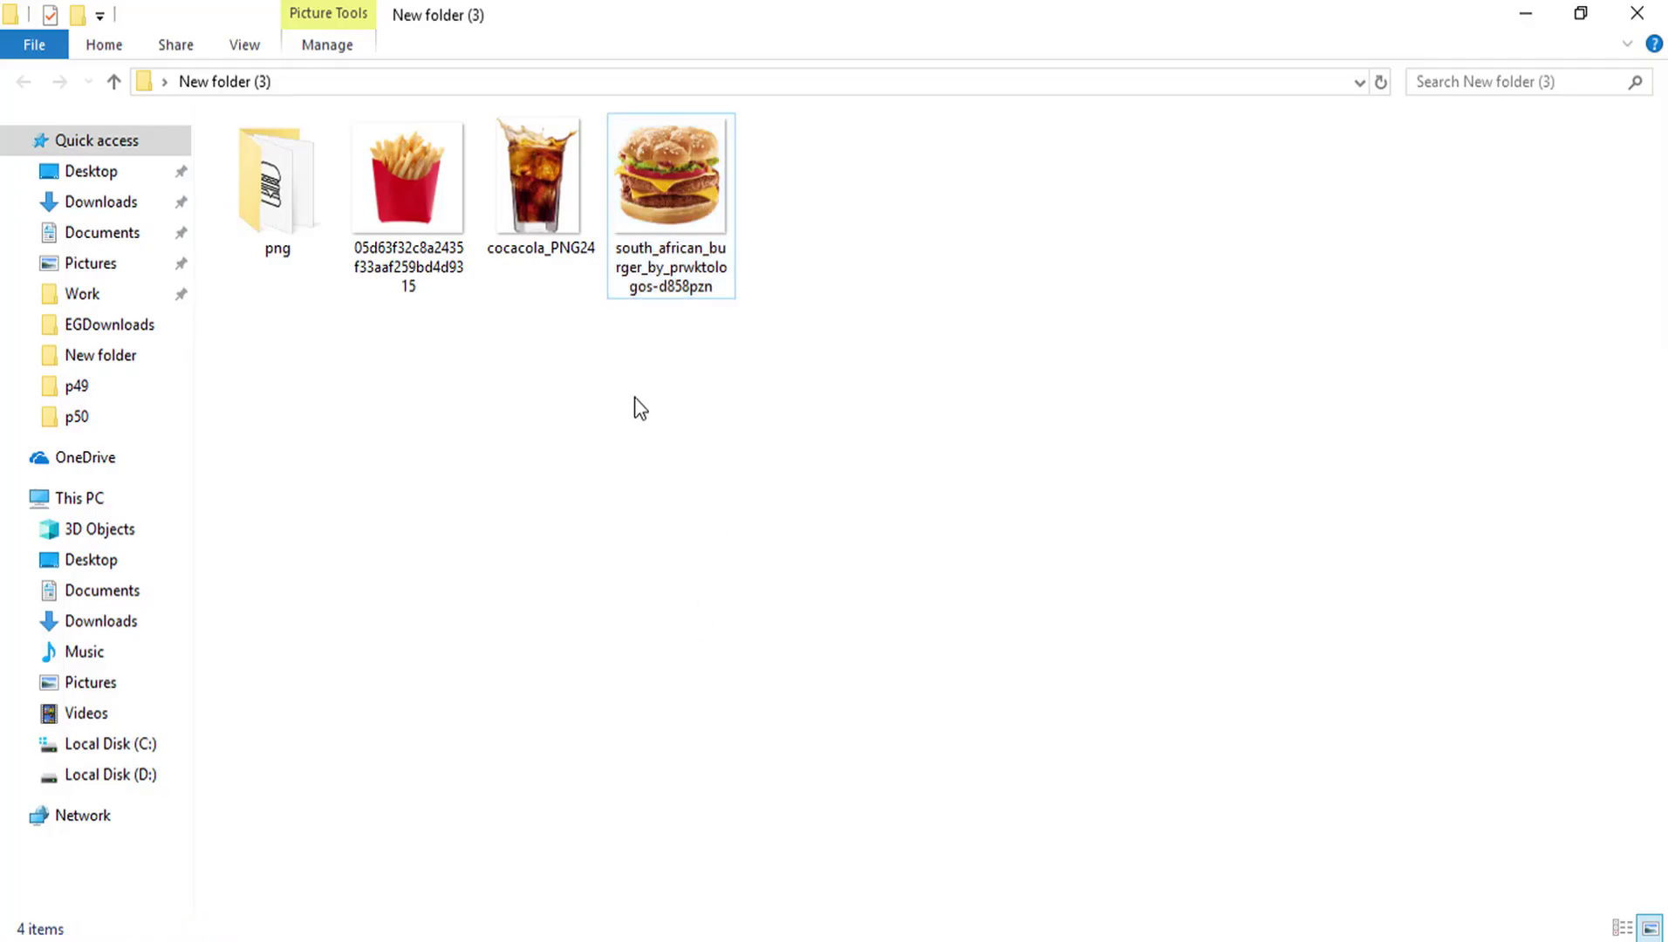
mouse_move(537, 179)
left_mouse_down()
mouse_move(478, 932)
mouse_move(738, 456)
left_mouse_up()
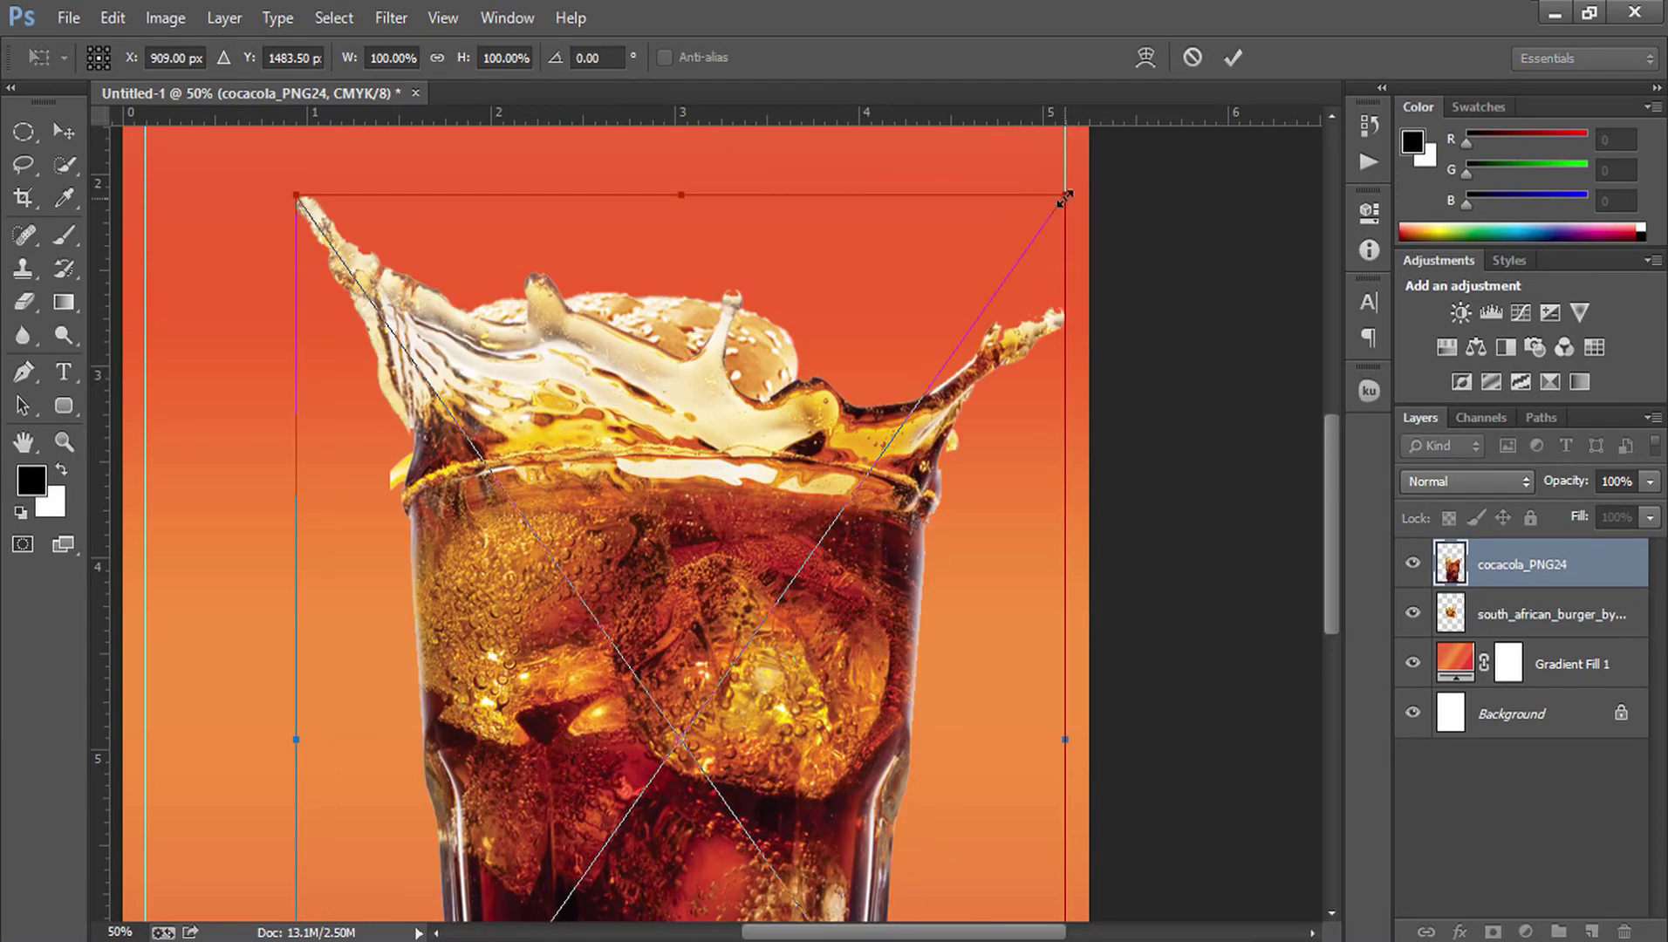
left_click_drag(1064, 199, 850, 583)
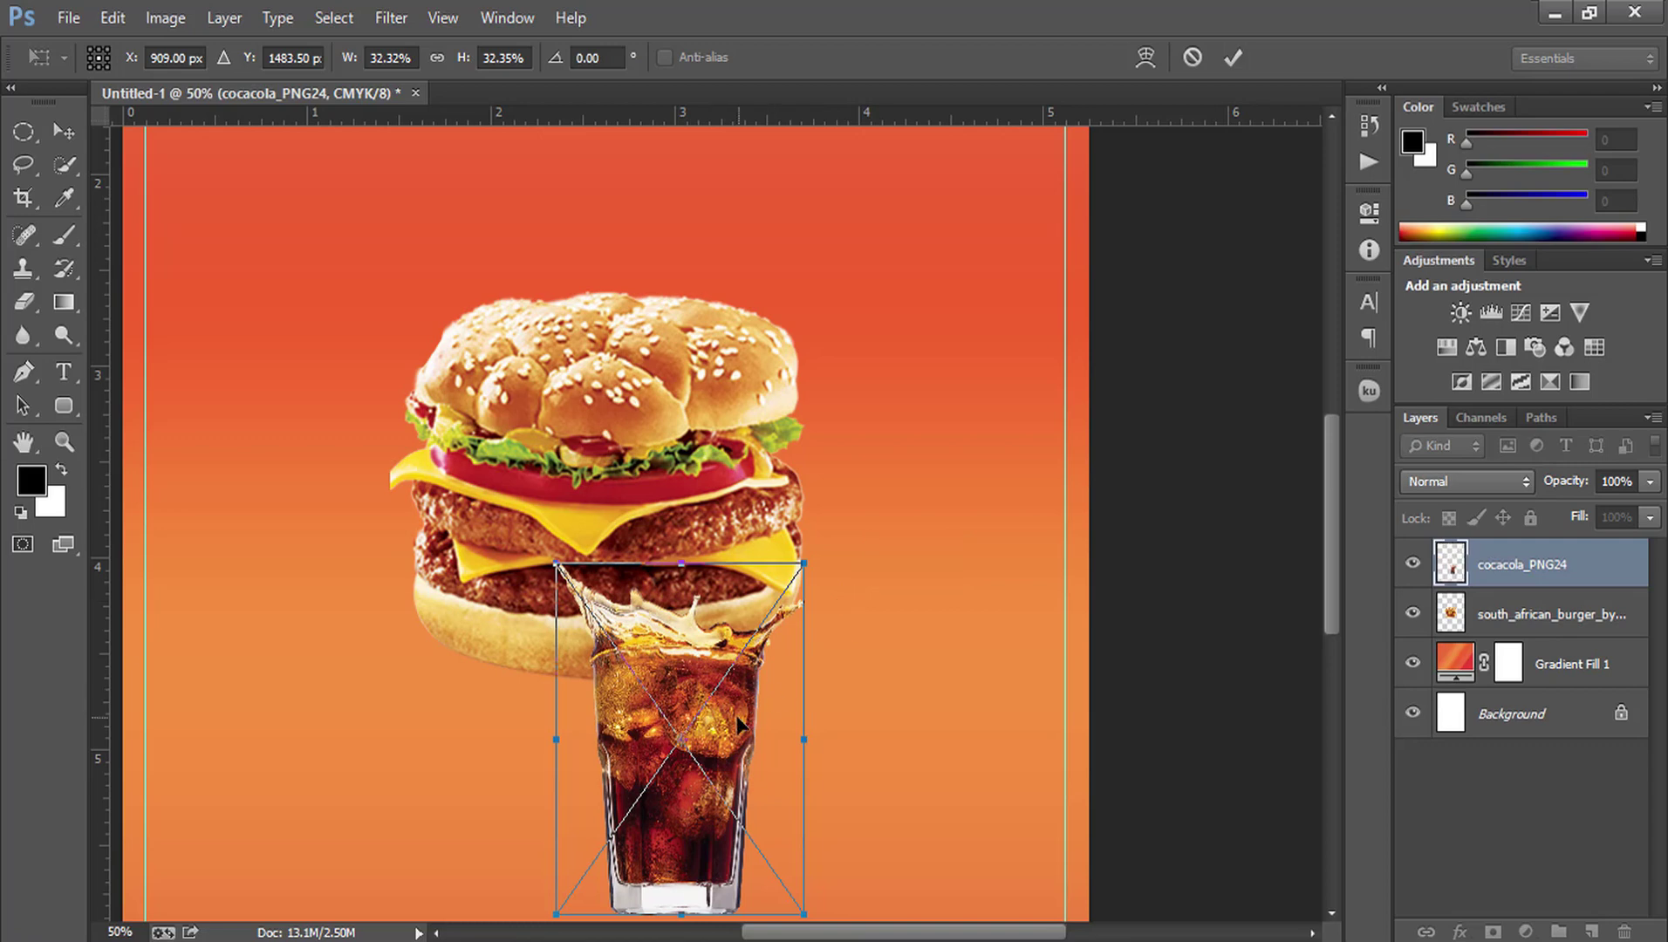
left_click_drag(737, 724, 704, 453)
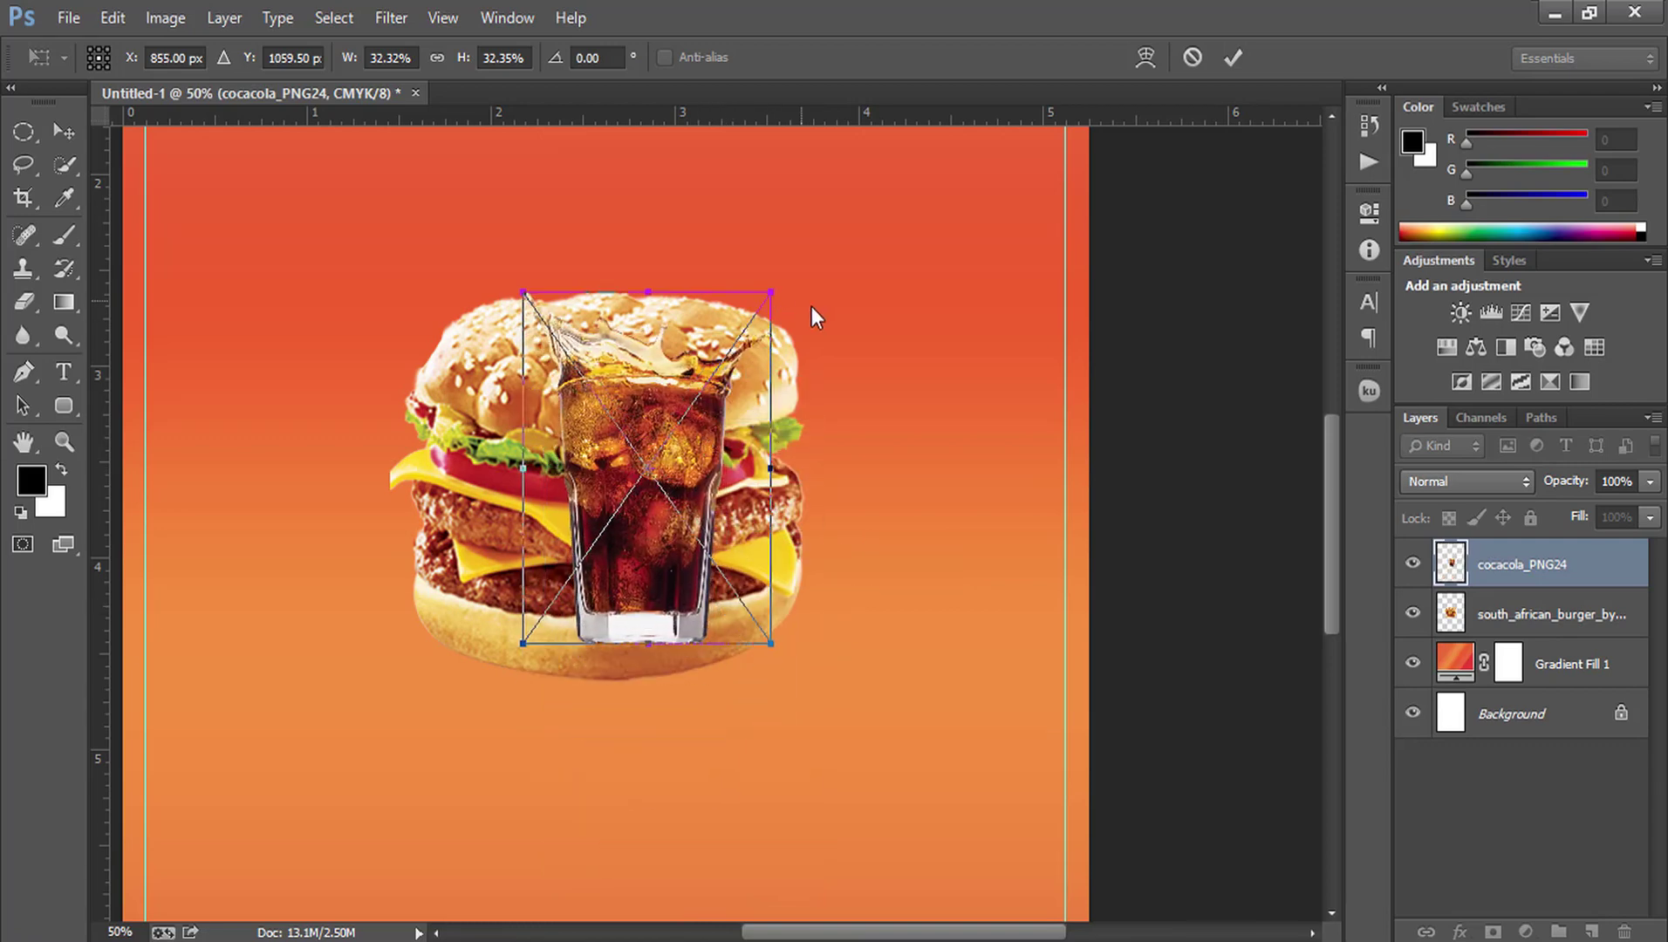
mouse_move(812, 306)
left_mouse_down()
mouse_move(860, 421)
mouse_move(965, 323)
left_mouse_up()
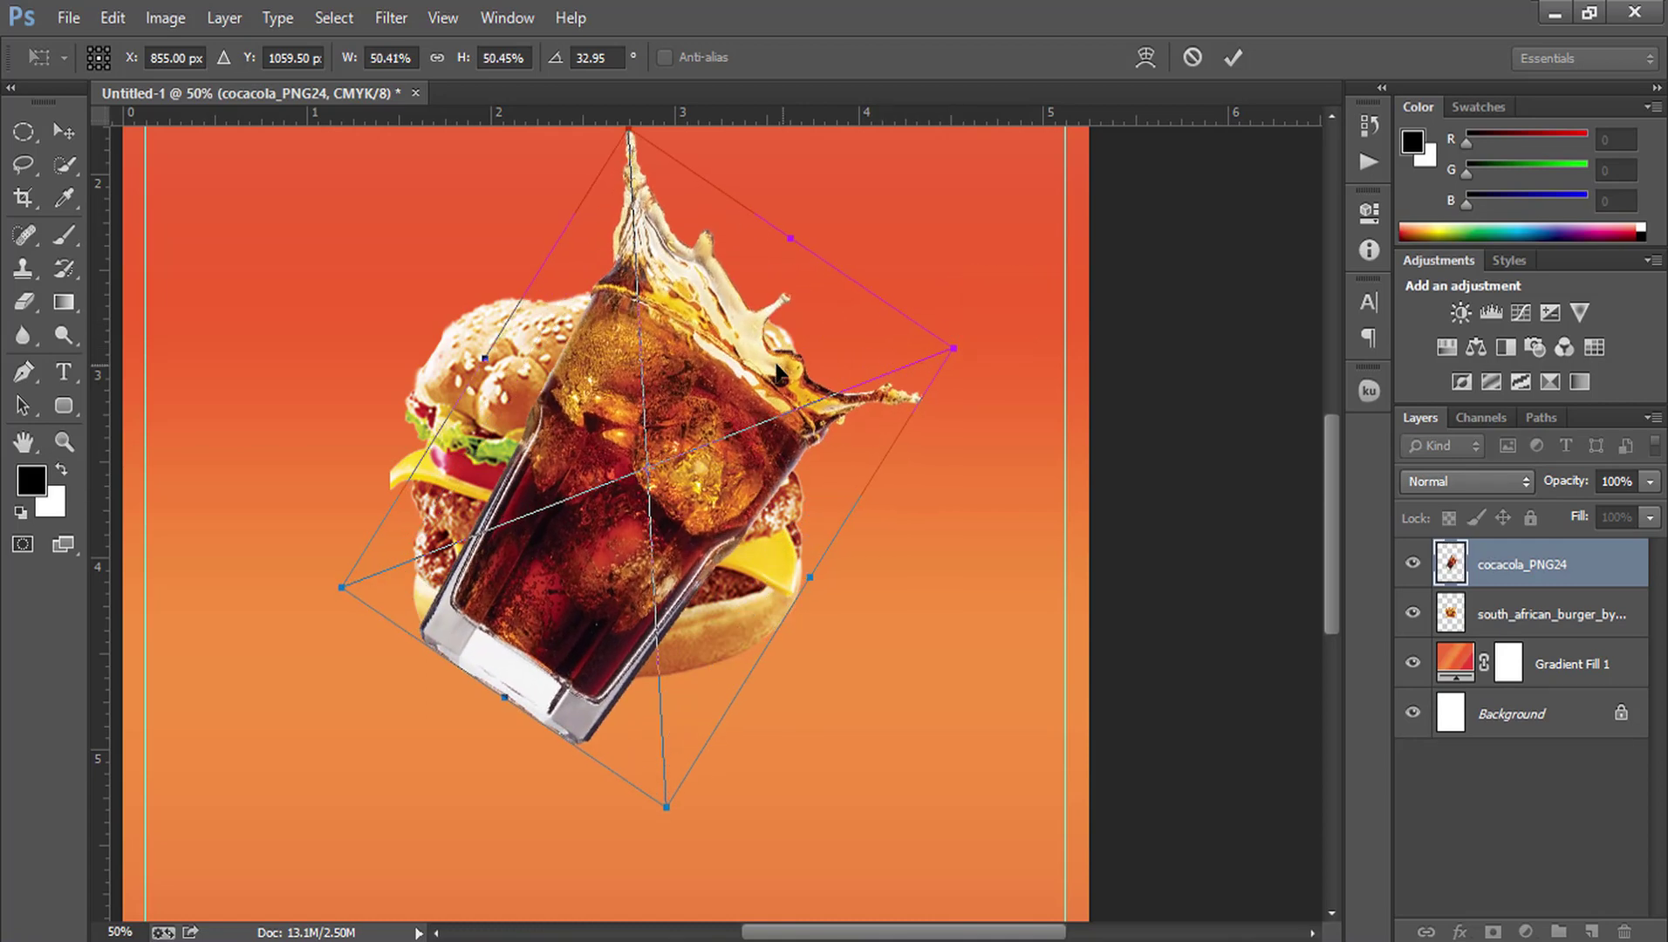
mouse_move(779, 329)
left_mouse_down()
mouse_move(788, 344)
mouse_move(801, 301)
left_mouse_up()
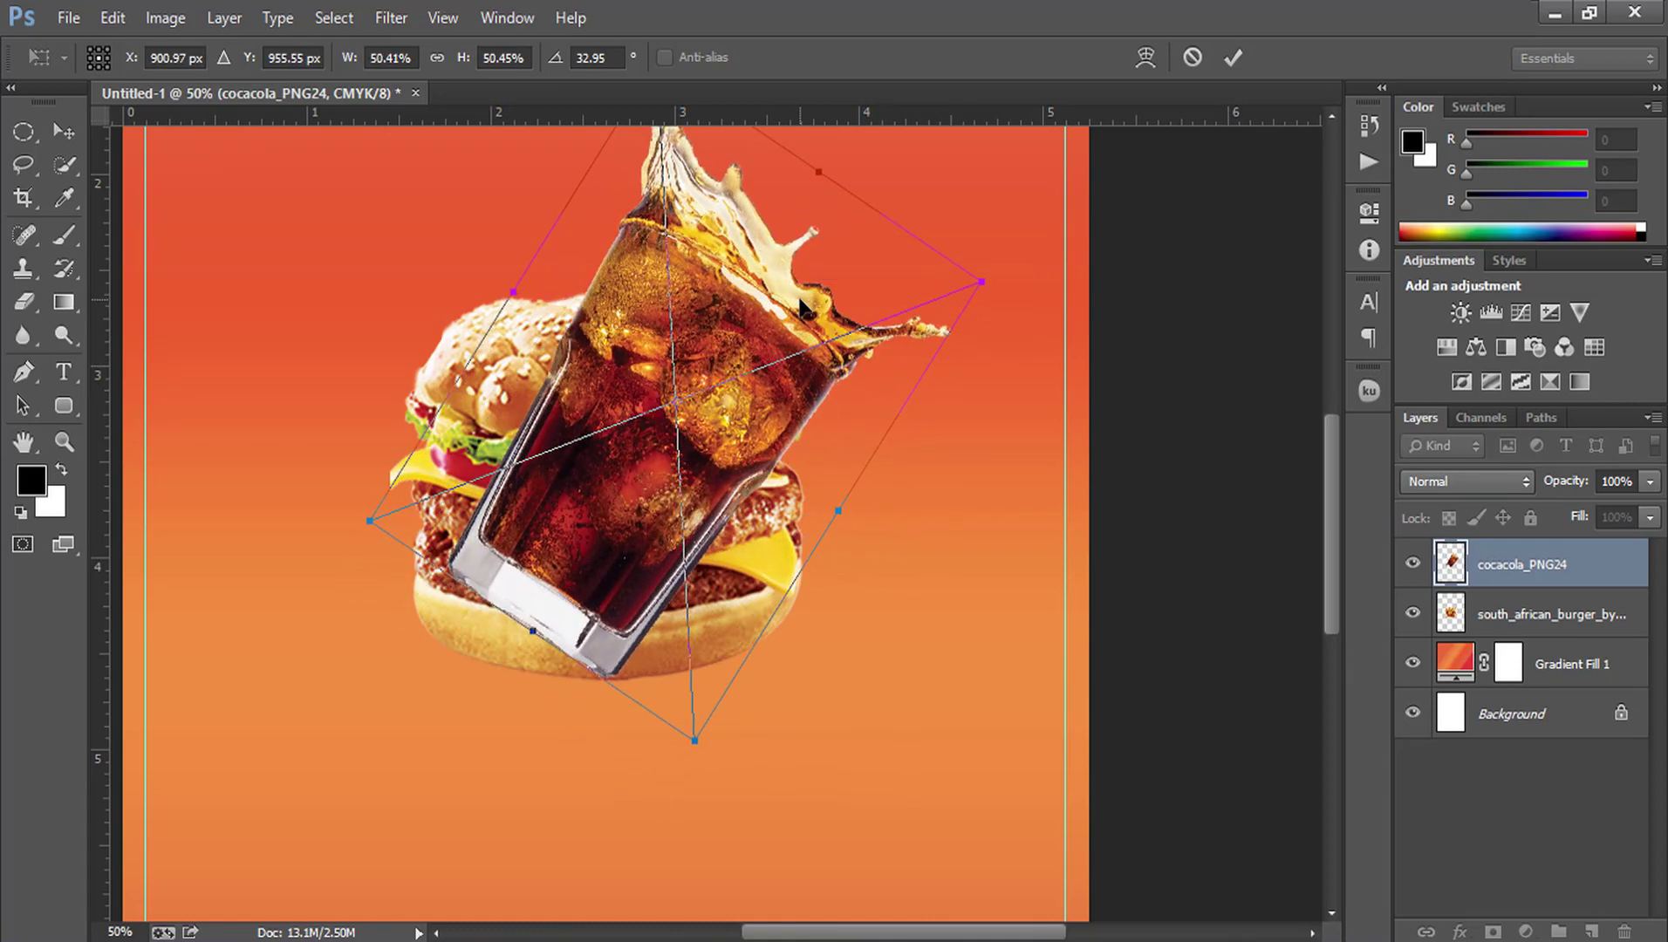
key("Return")
key("z")
Step: Move the cola layer beneath the burger, rotate it to about 22°, enlarge to about 58%, and raise it
left_click_drag(1522, 565, 1533, 616)
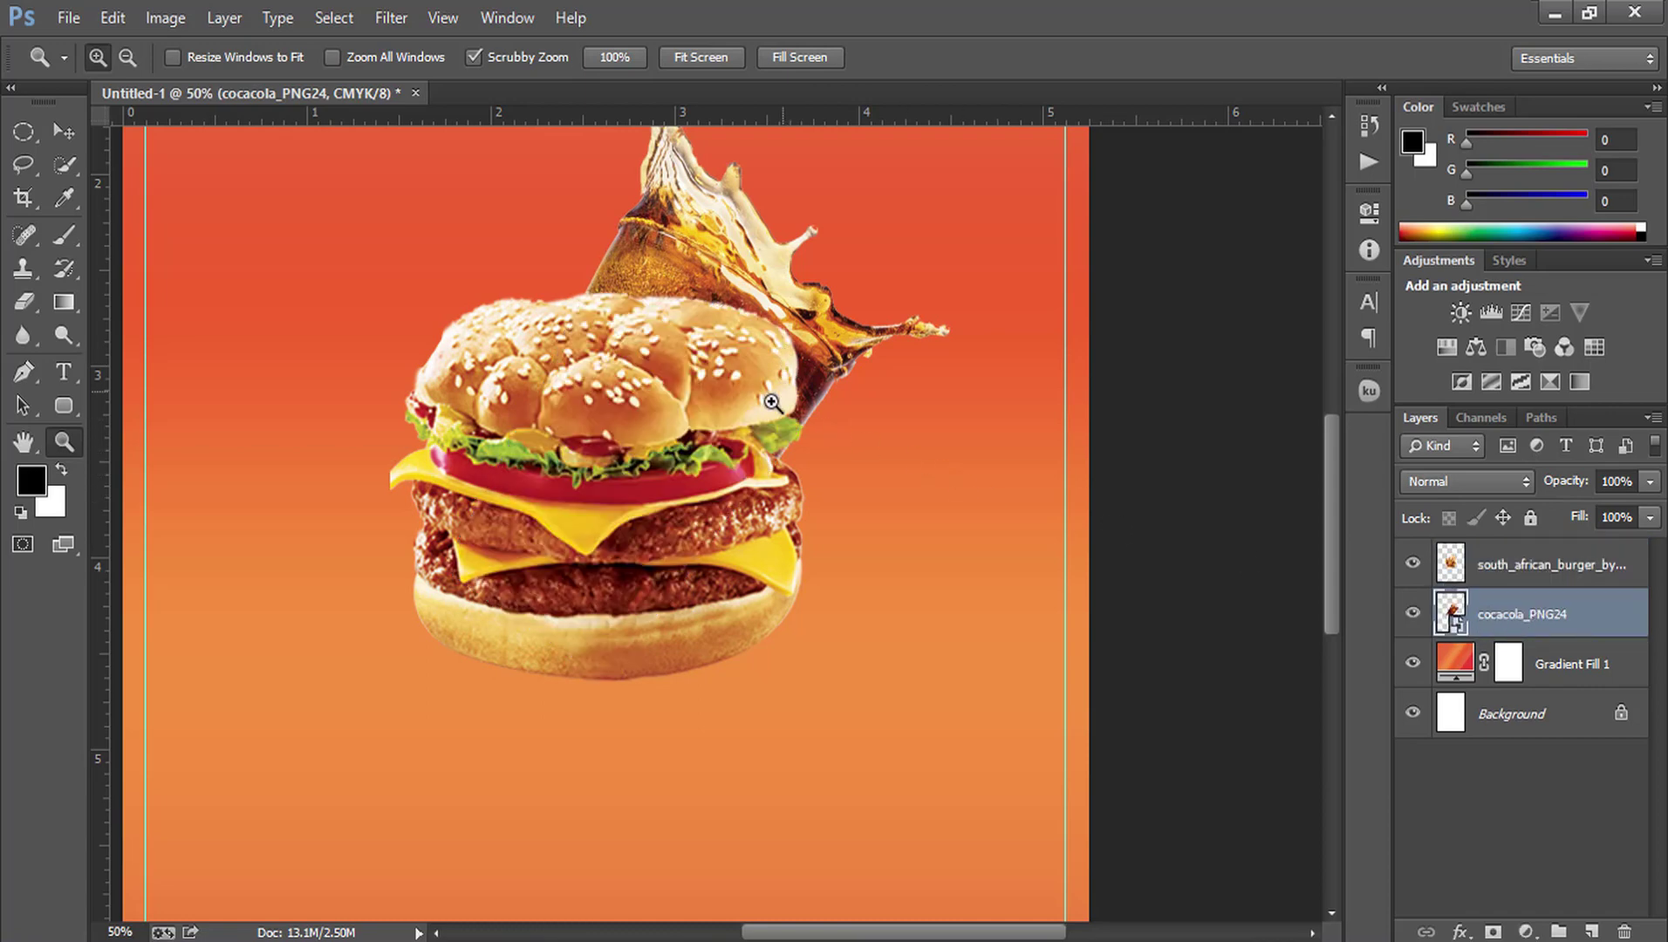
left_click_drag(659, 277, 658, 412)
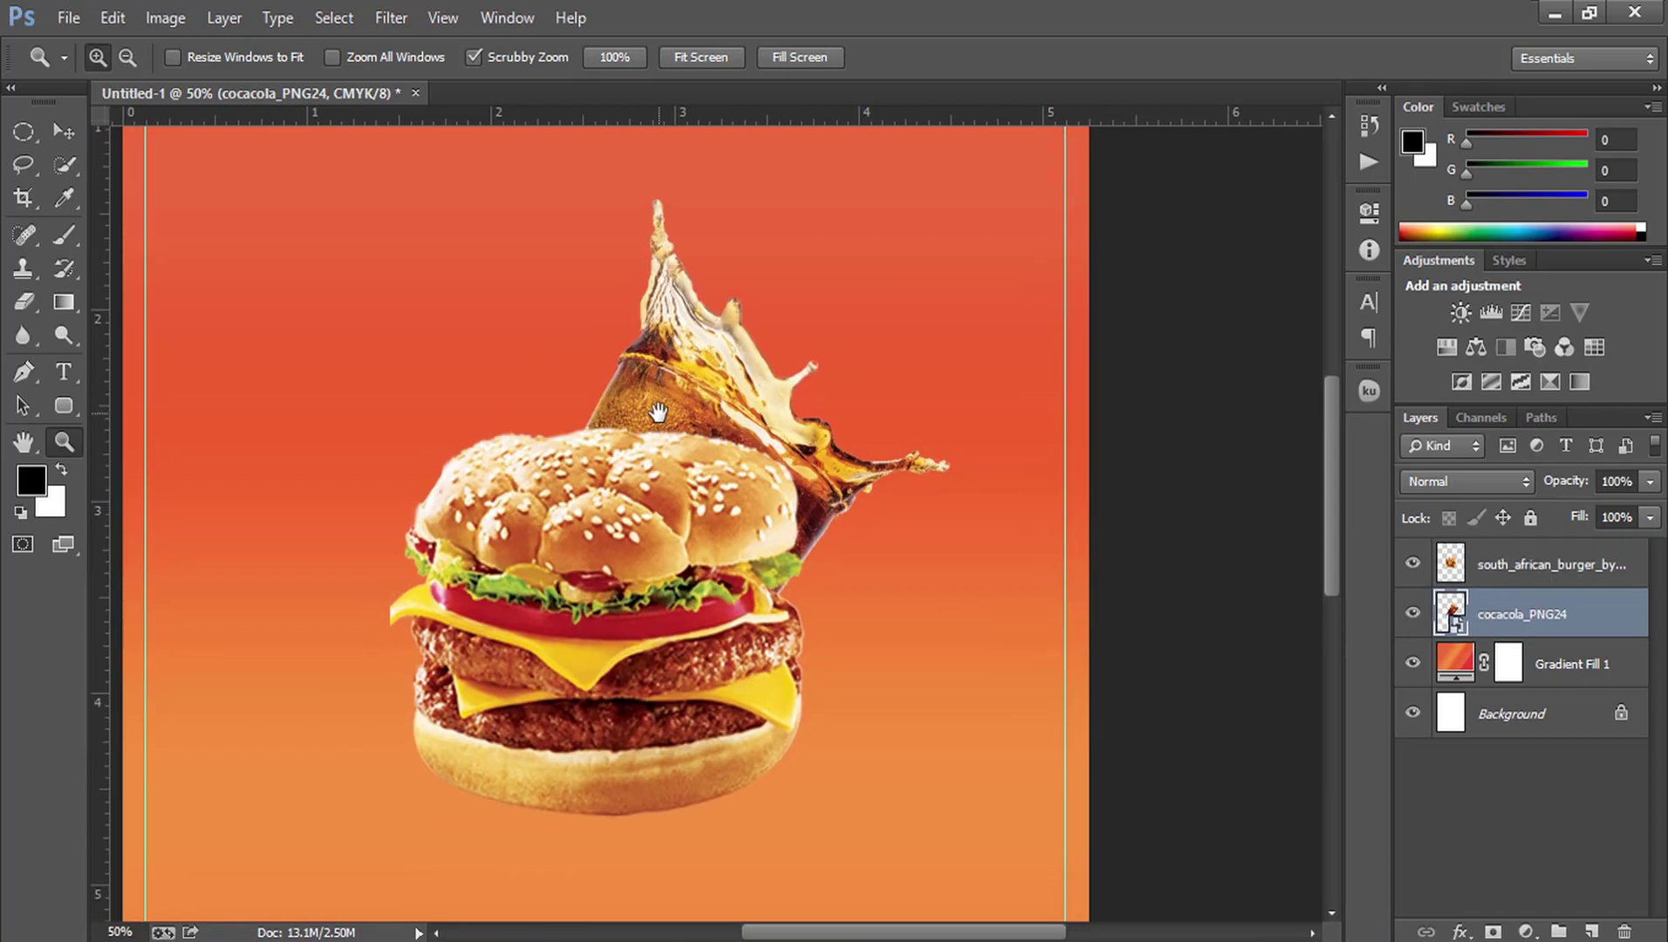
key("ctrl+t")
left_click_drag(959, 185, 1090, 383)
left_click_drag(959, 307, 919, 253)
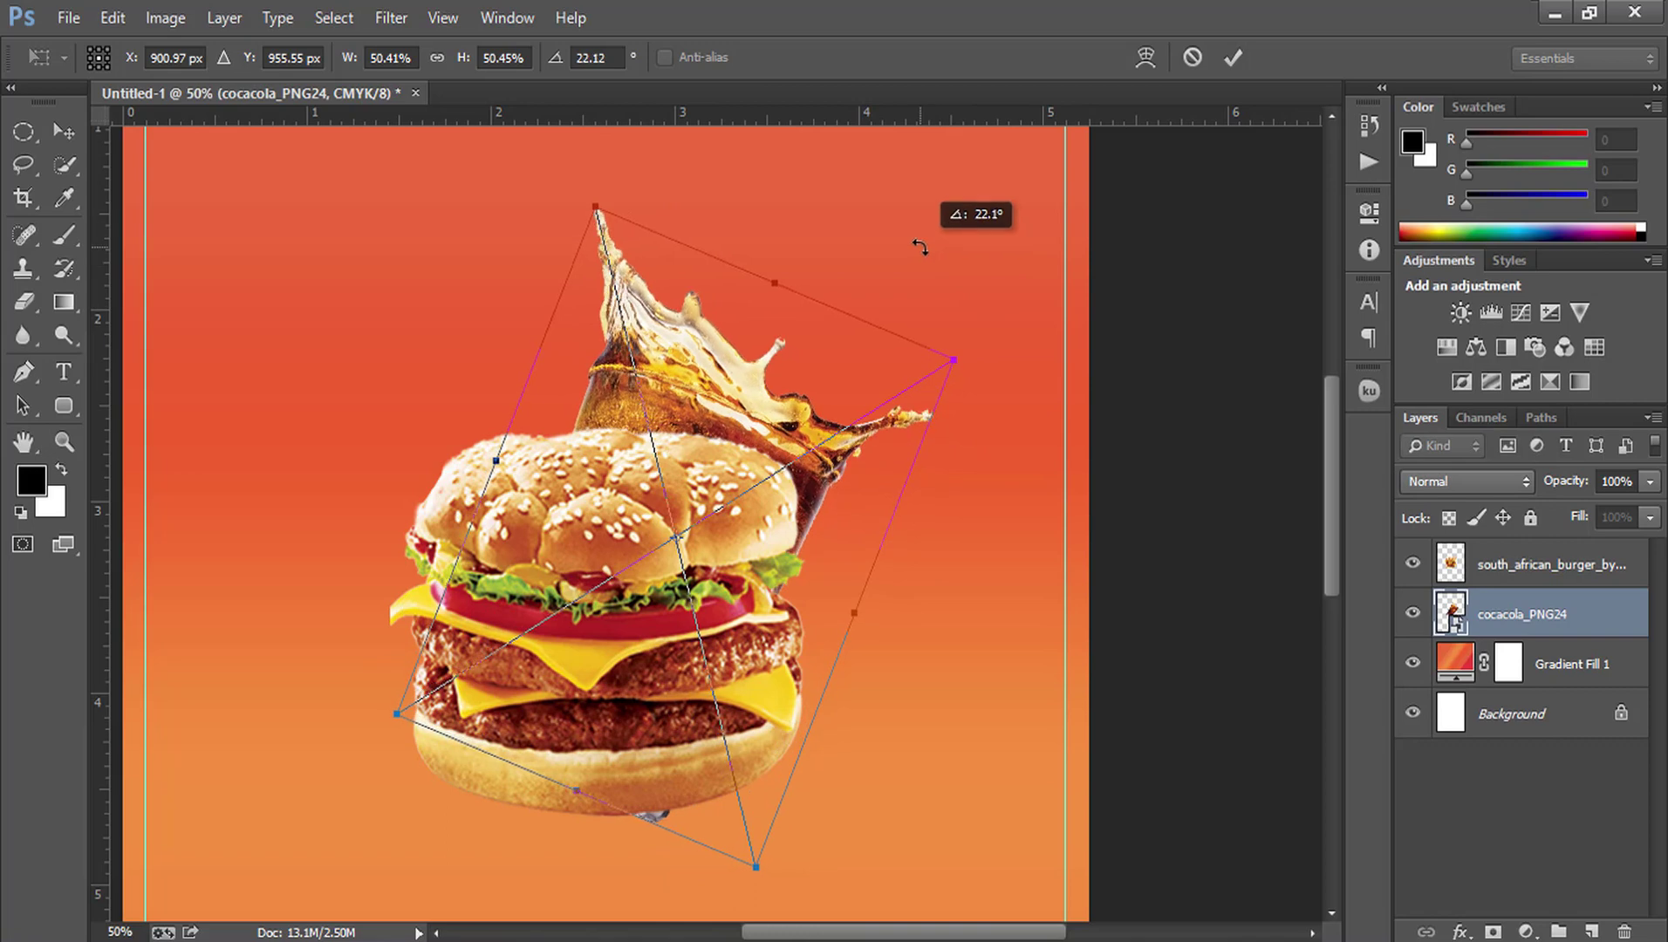
left_click_drag(966, 347, 994, 331)
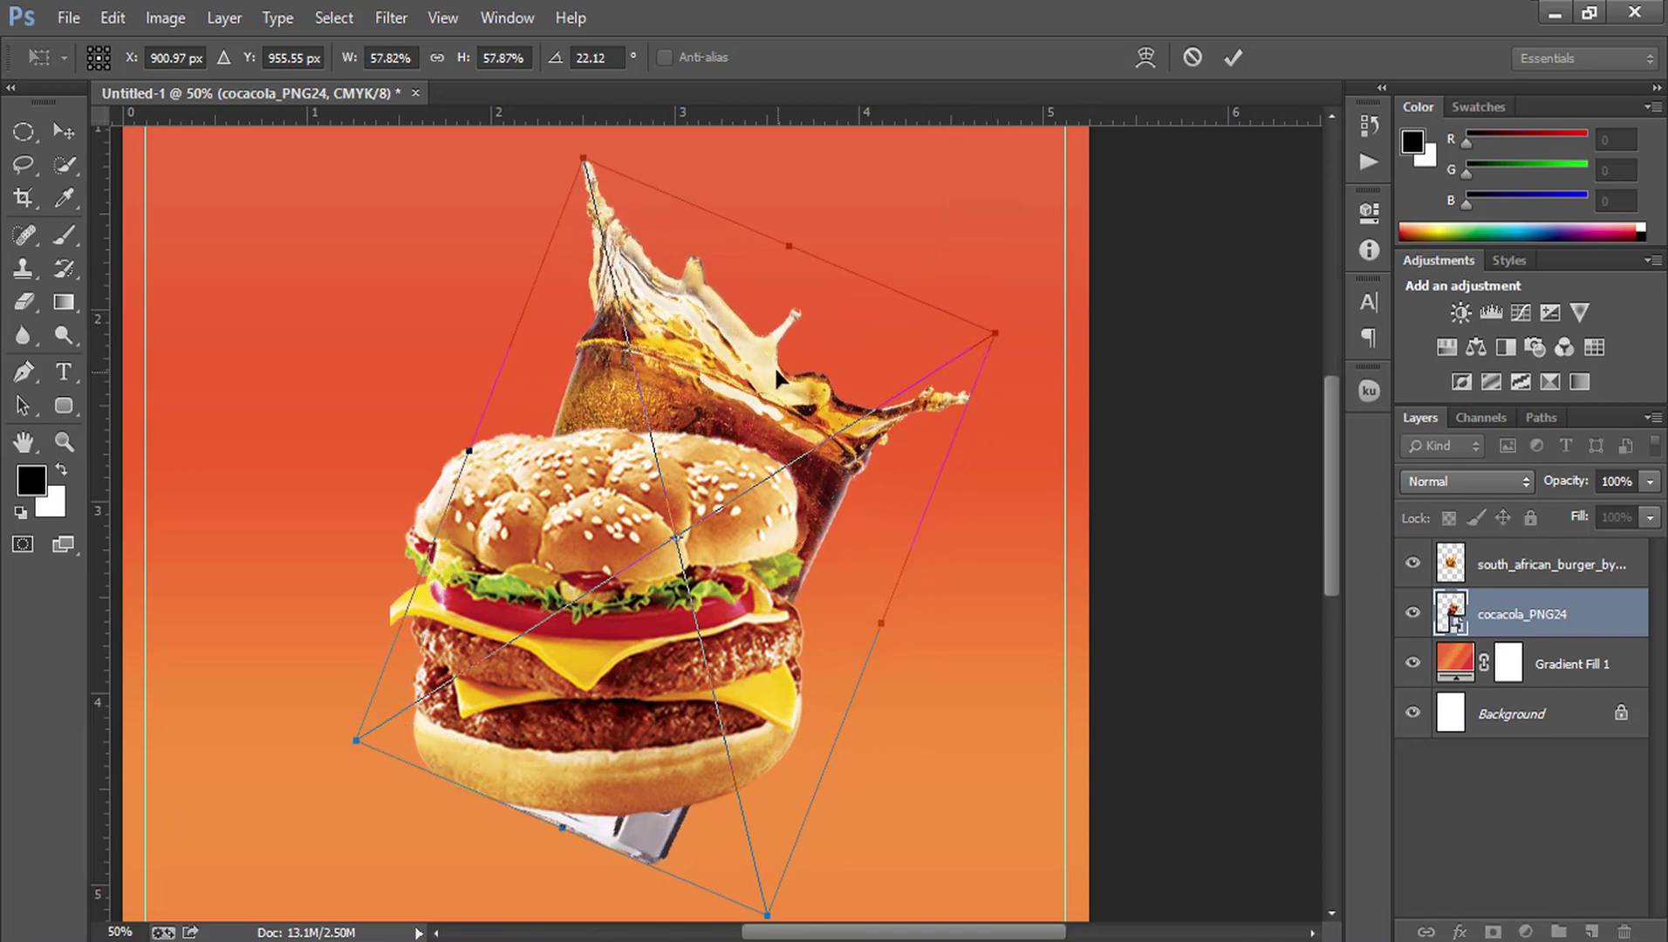
left_click_drag(774, 366, 770, 304)
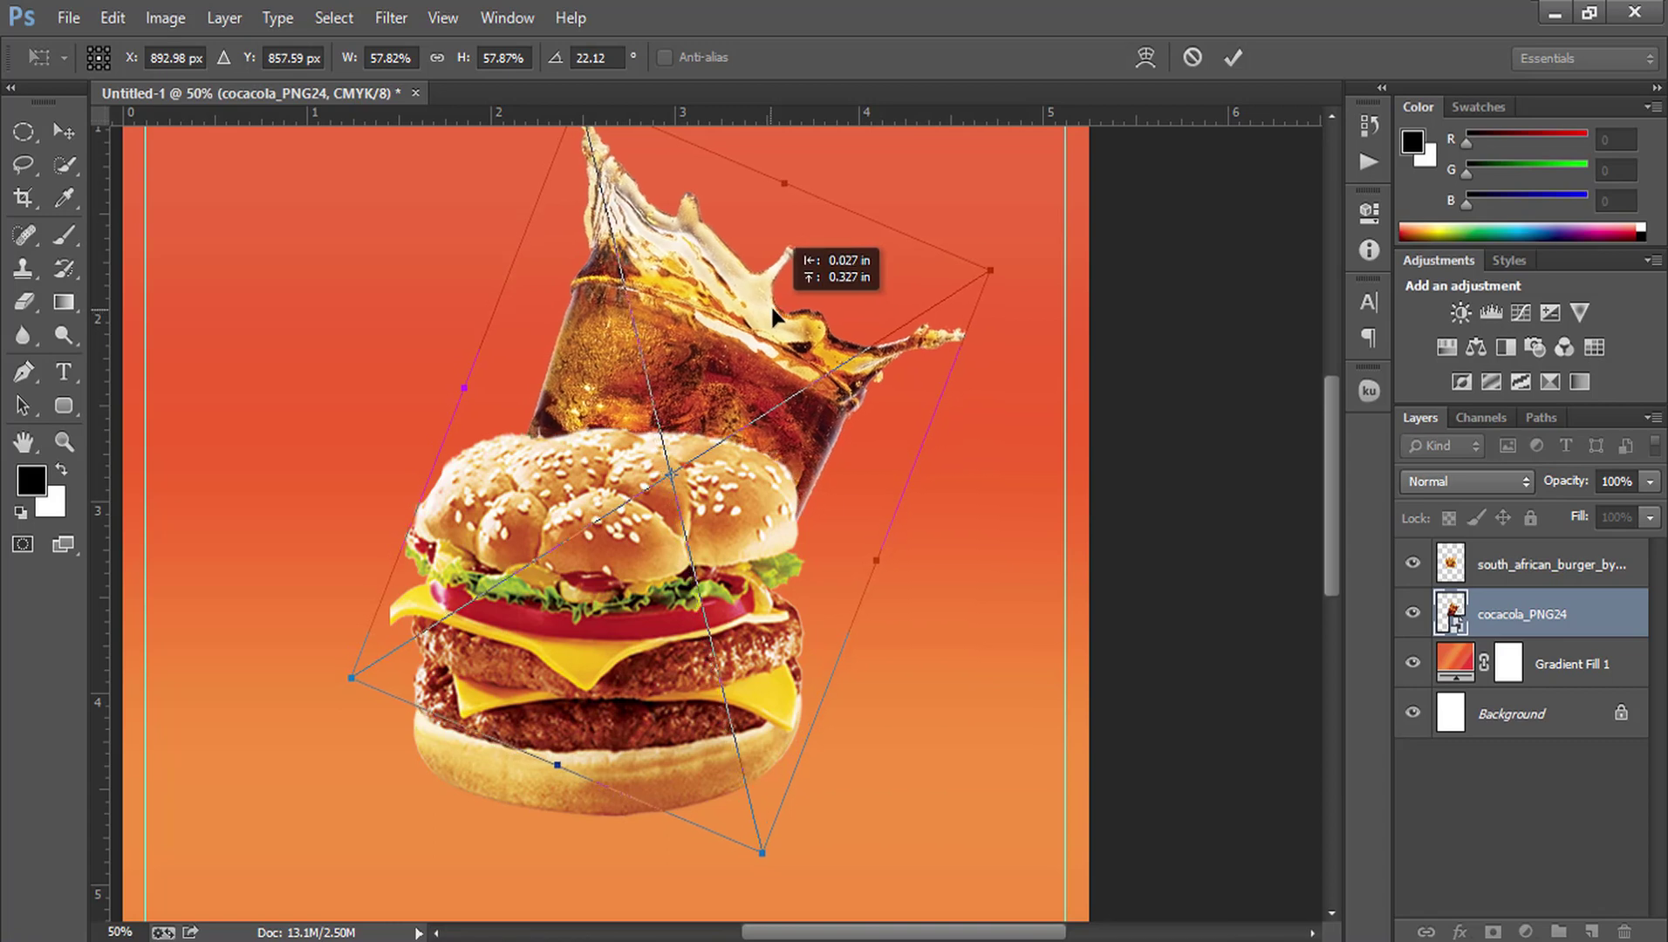
left_click(1231, 58)
key("z")
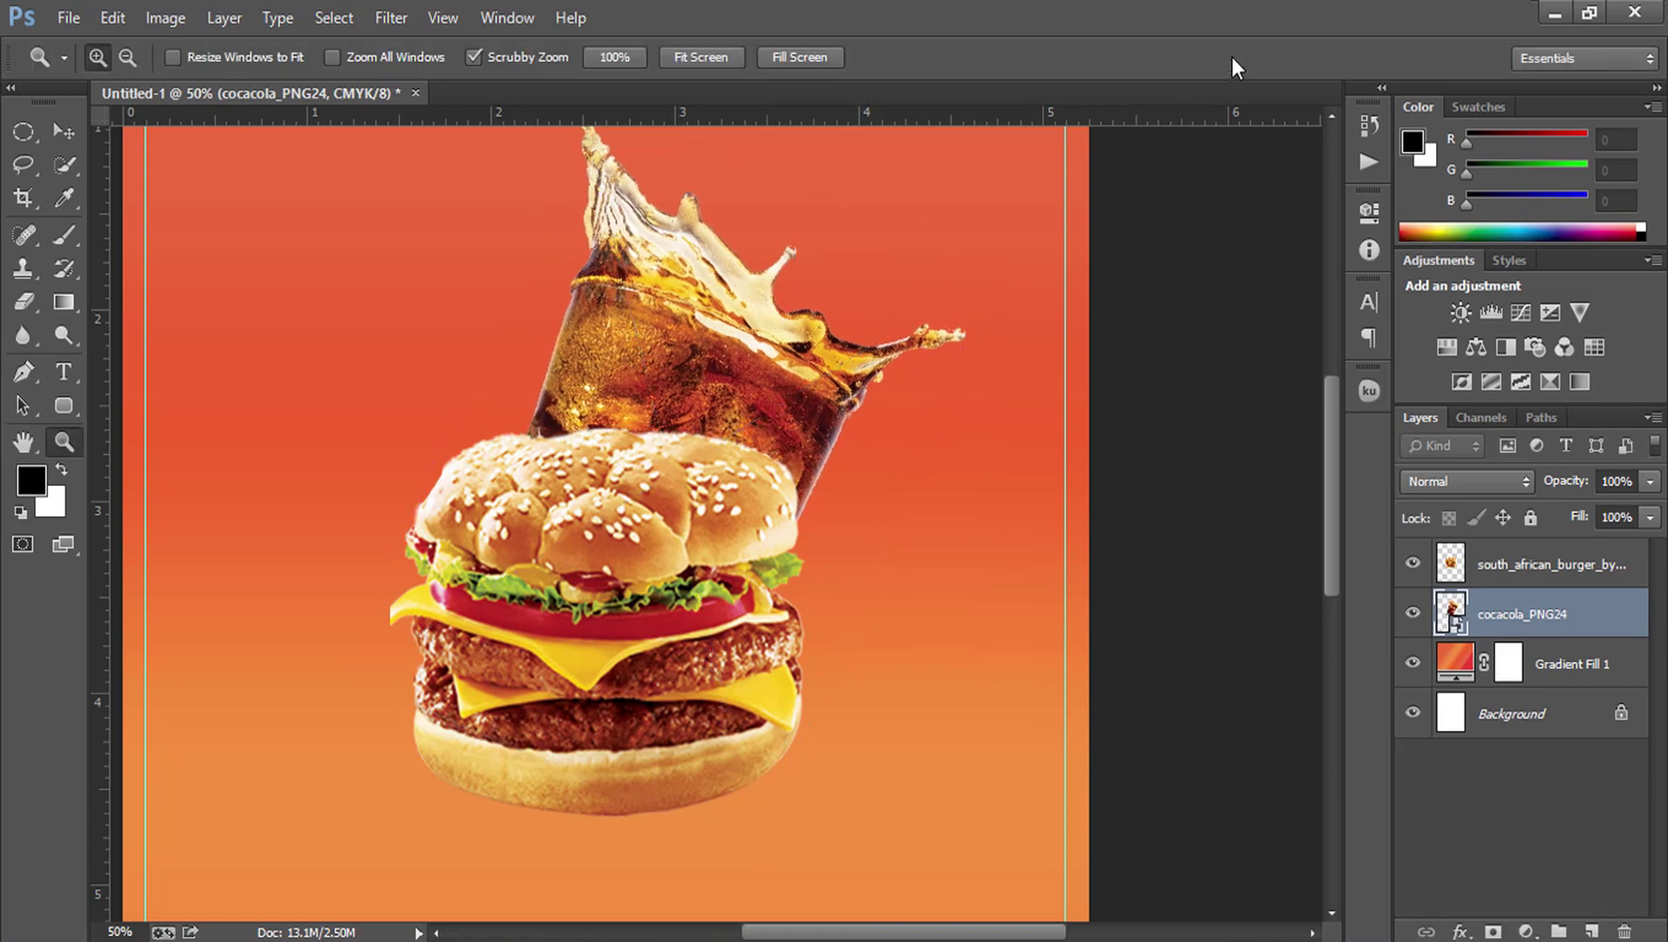
Step: On a new layer above the gradient, fill a flat ellipse under the burger with black
left_click(1588, 667)
left_click(1591, 930)
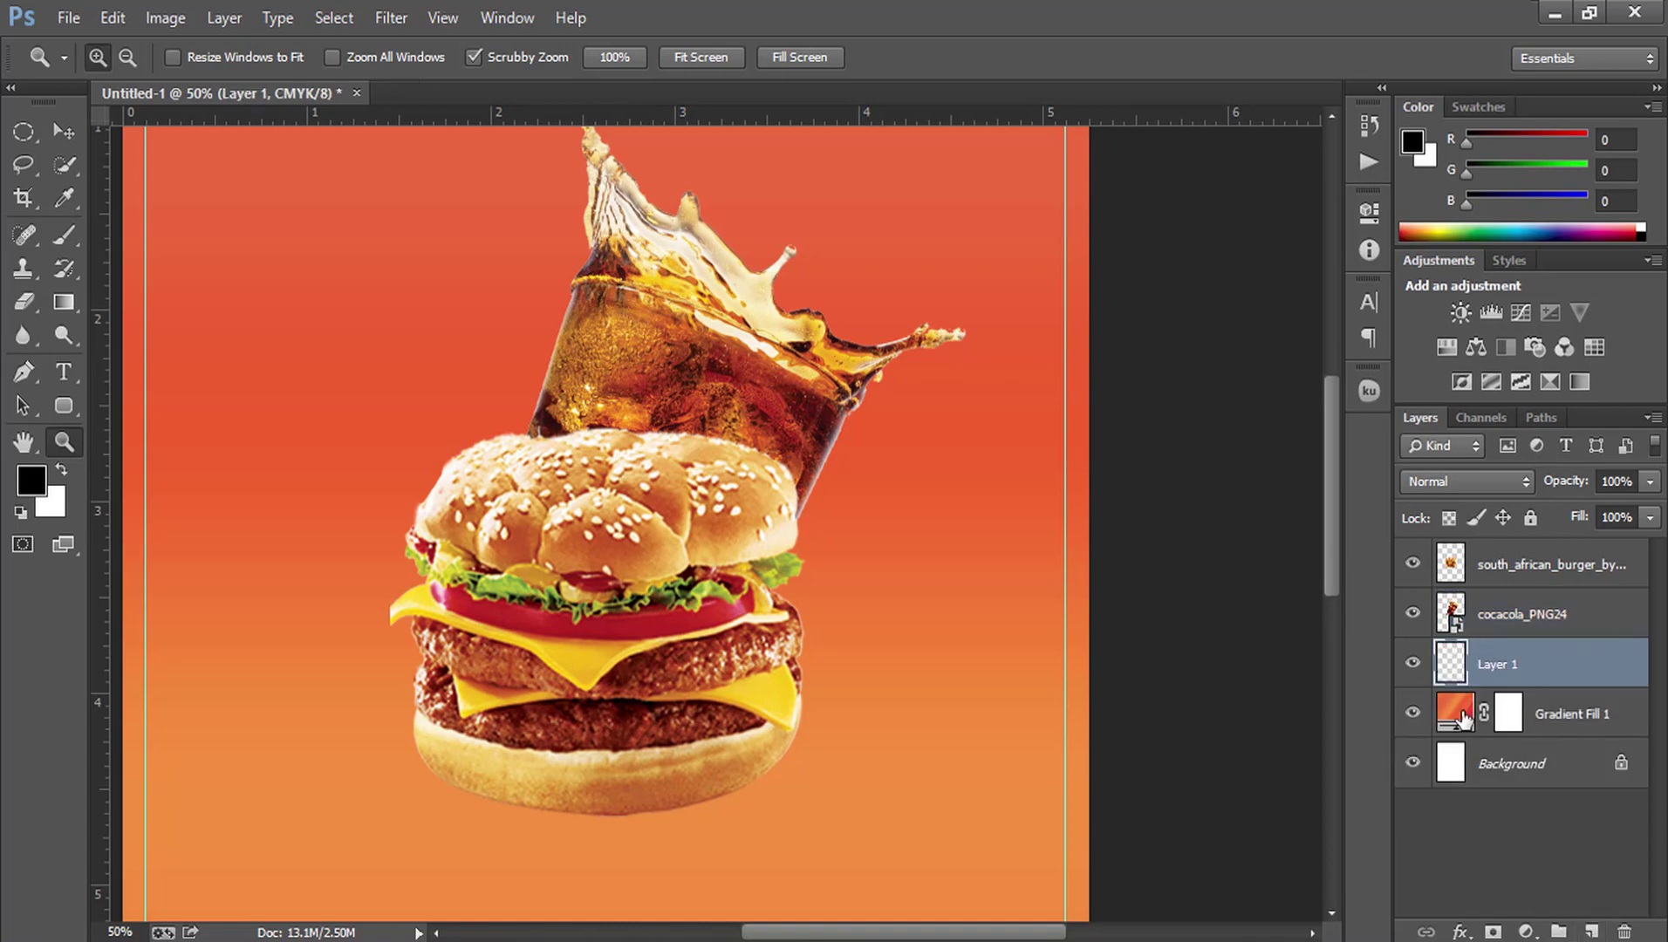
left_click(22, 133)
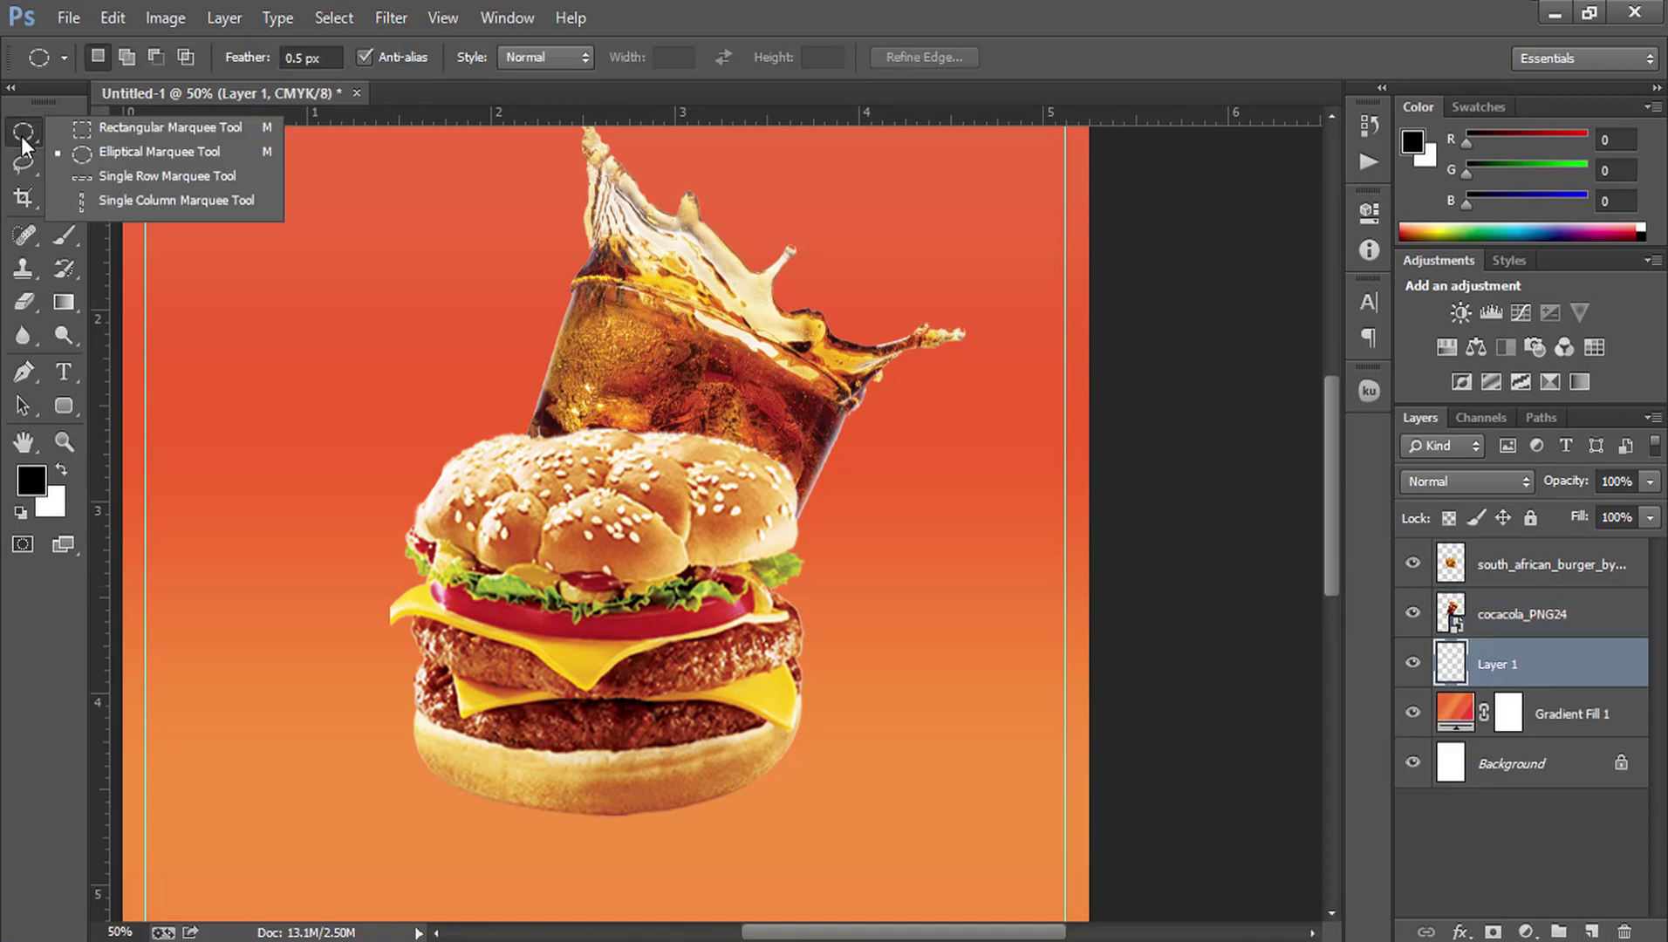
left_click(127, 153)
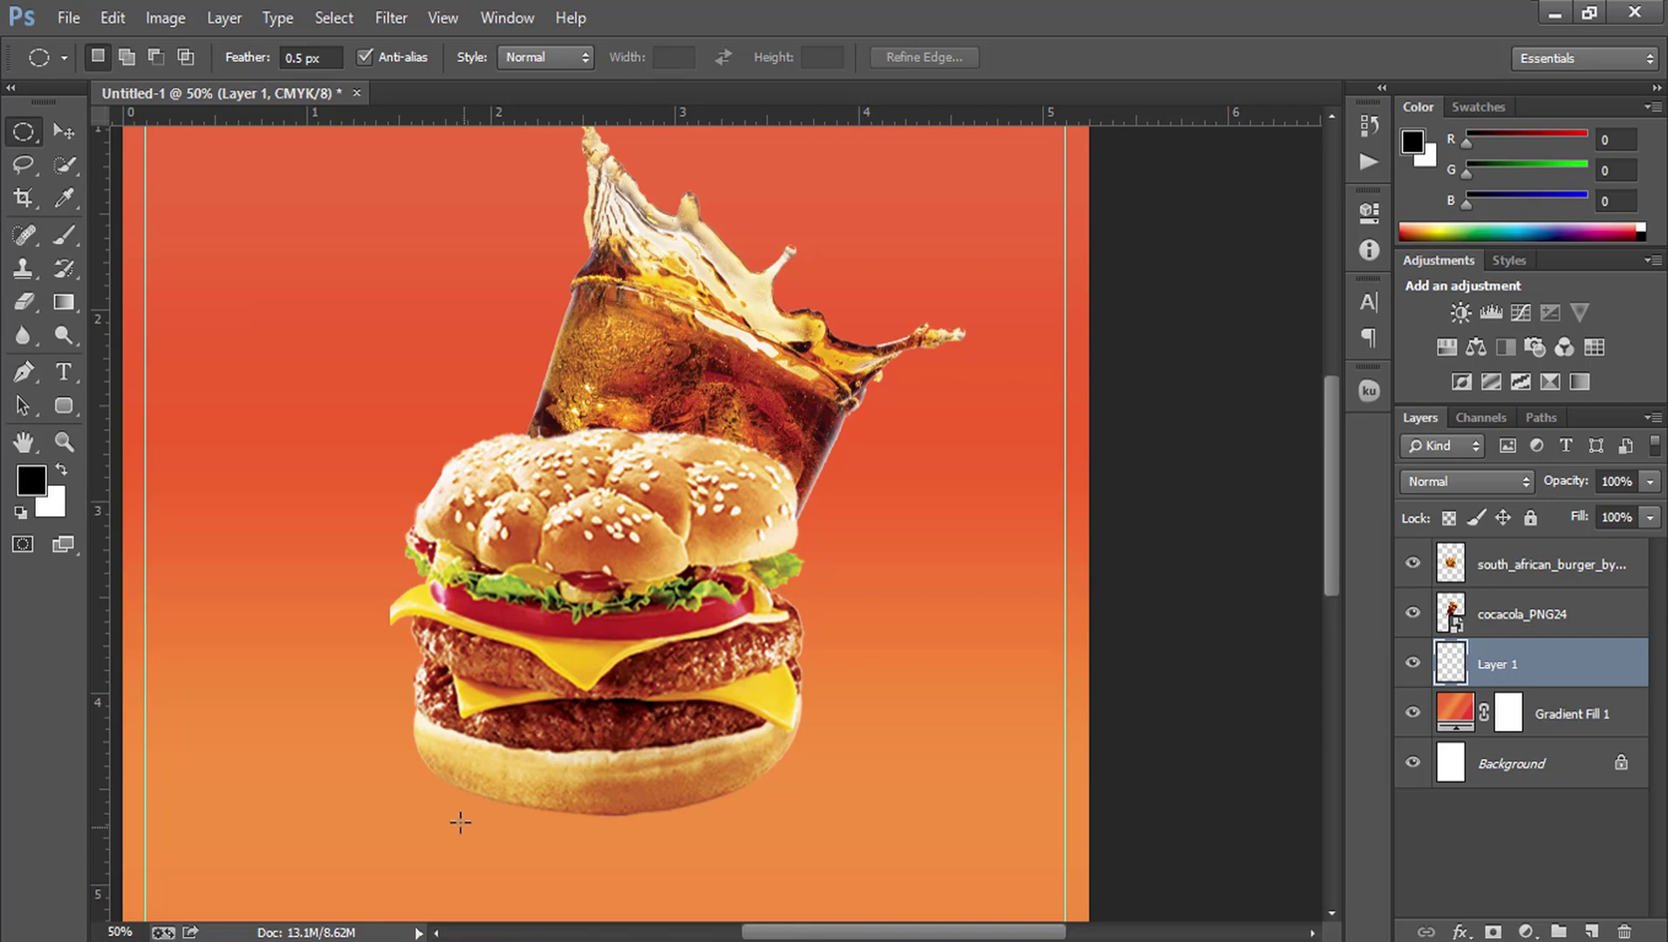
mouse_move(441, 802)
left_mouse_down()
mouse_move(797, 826)
mouse_move(782, 821)
left_mouse_up()
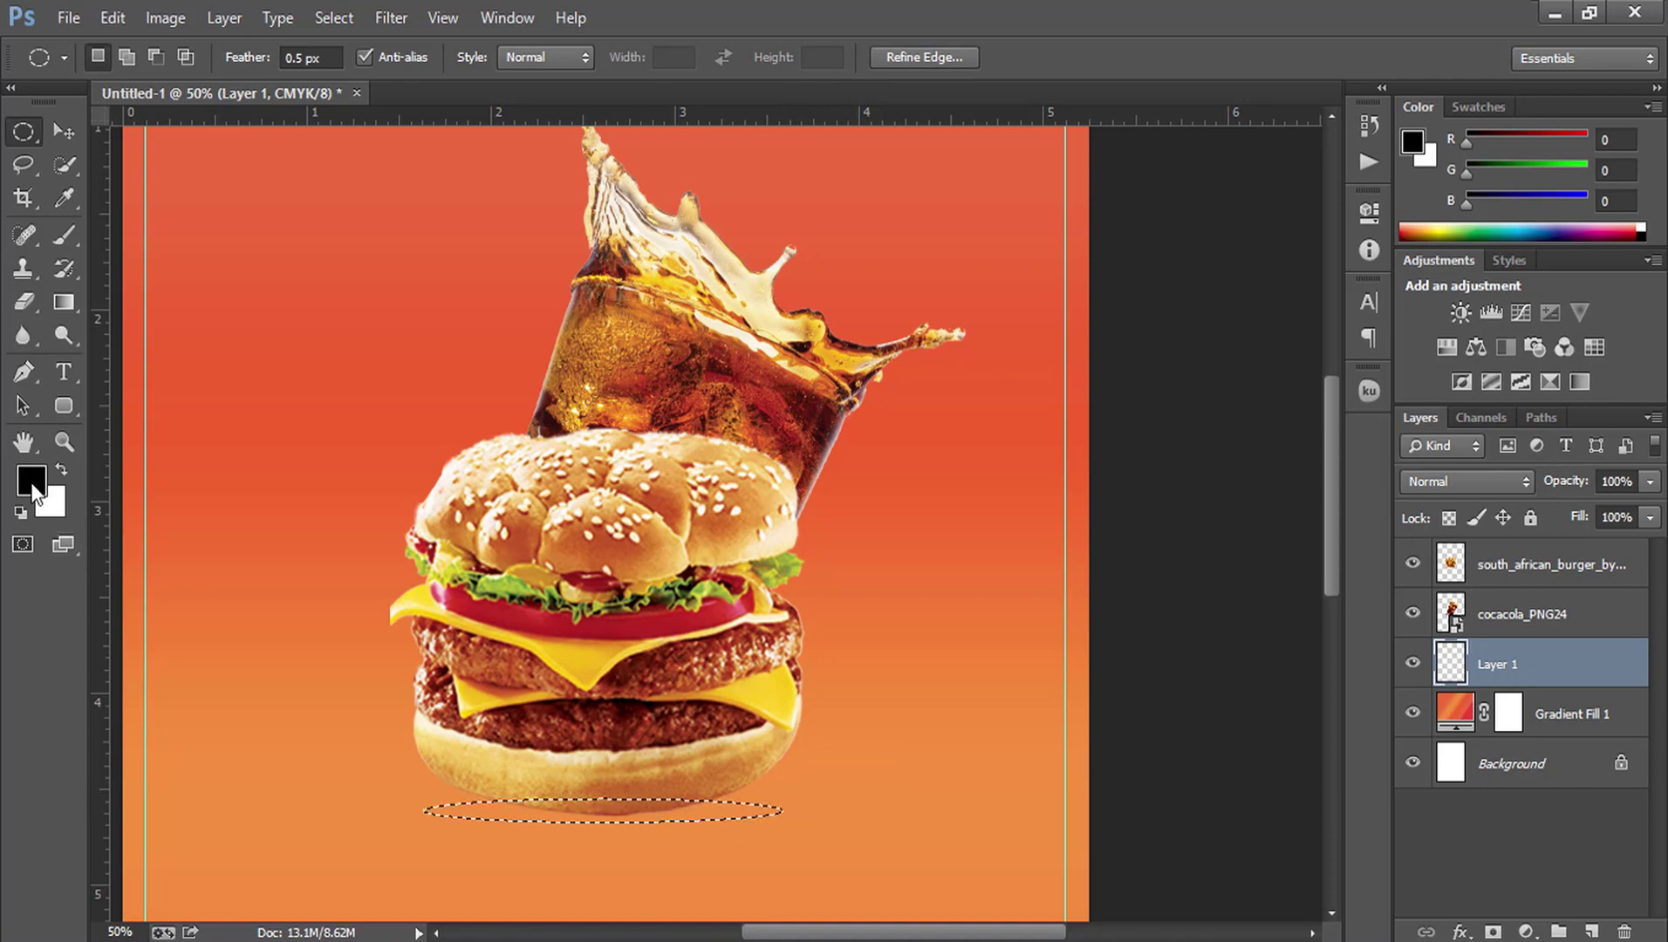
left_click(114, 24)
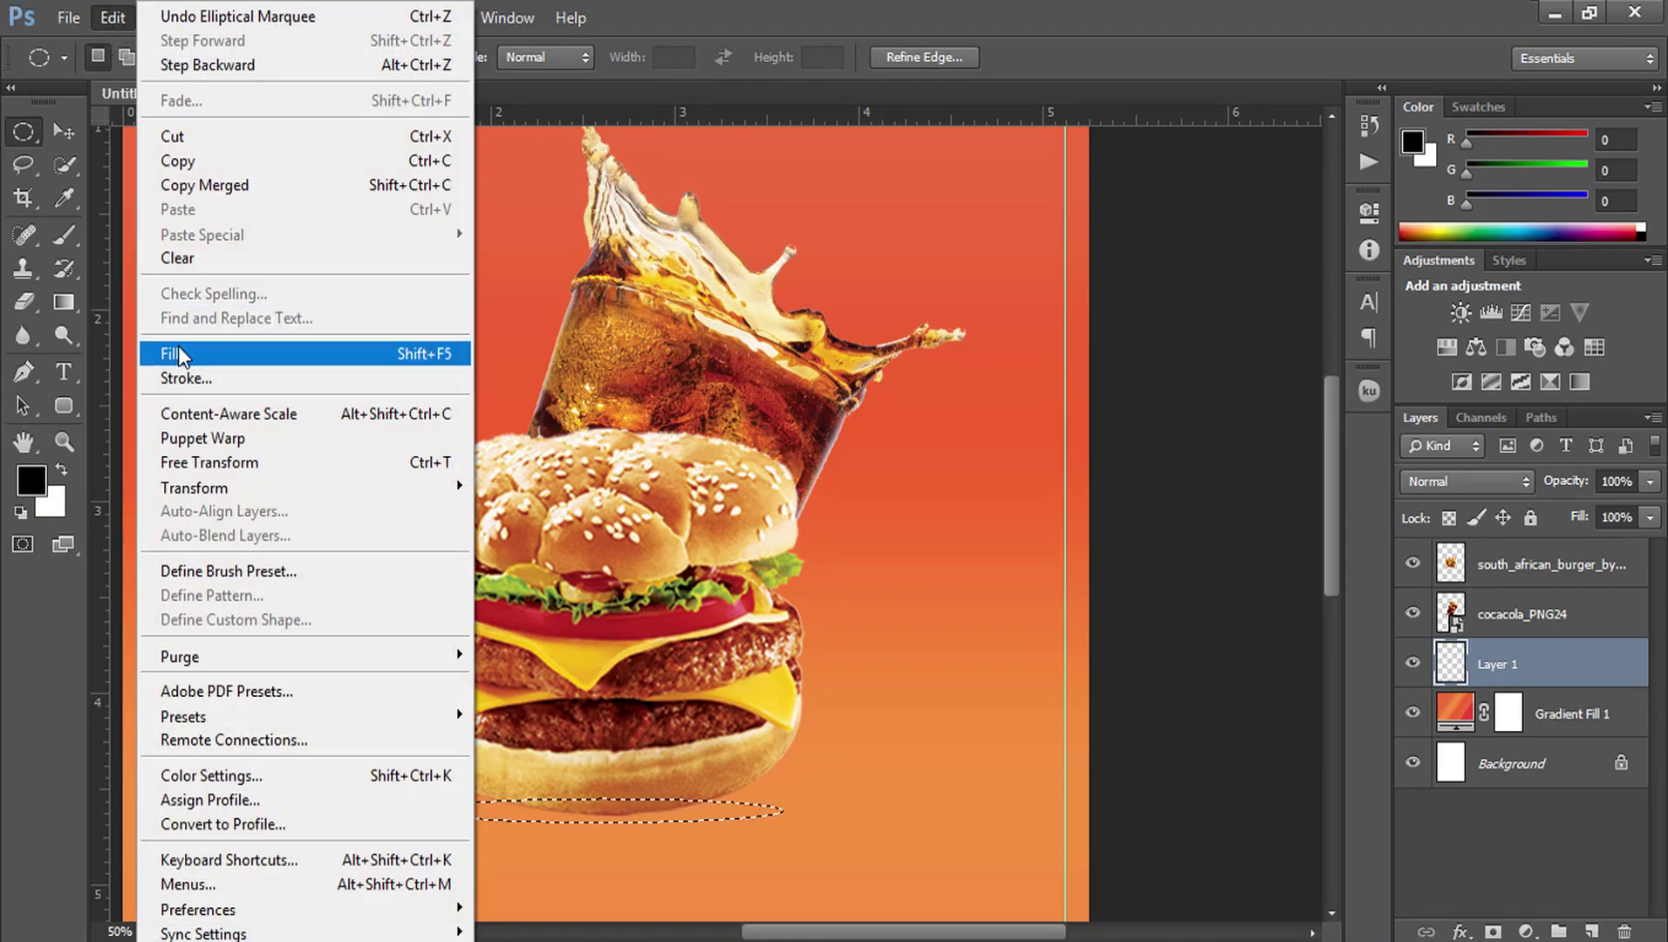
left_click(166, 428)
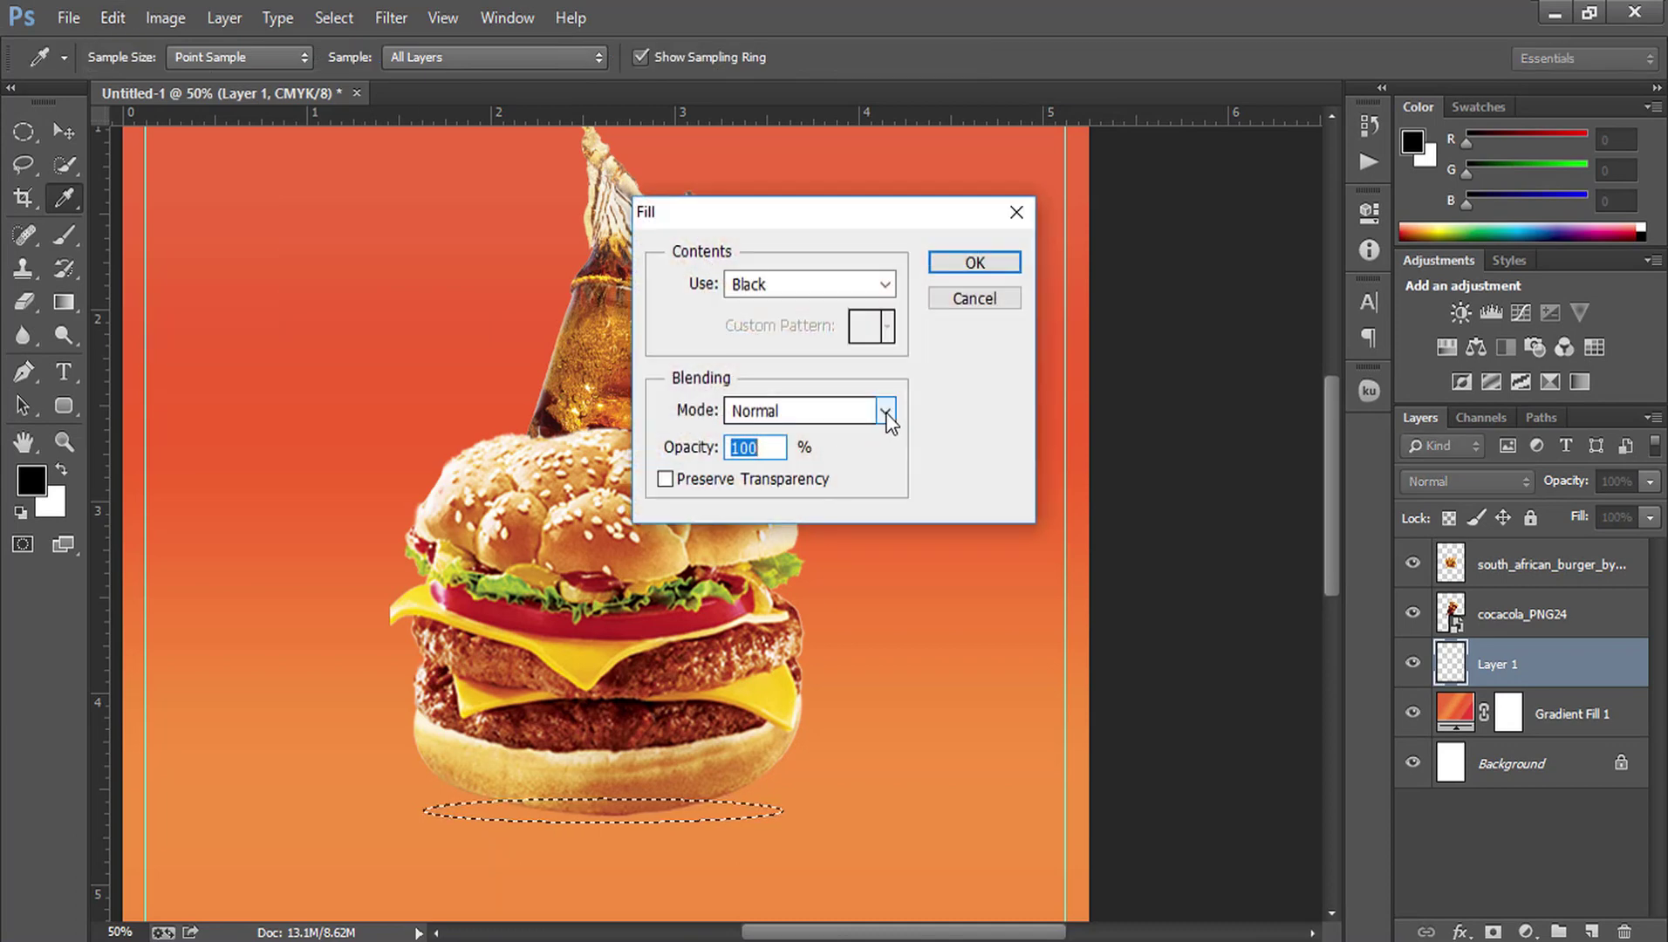
left_click(957, 263)
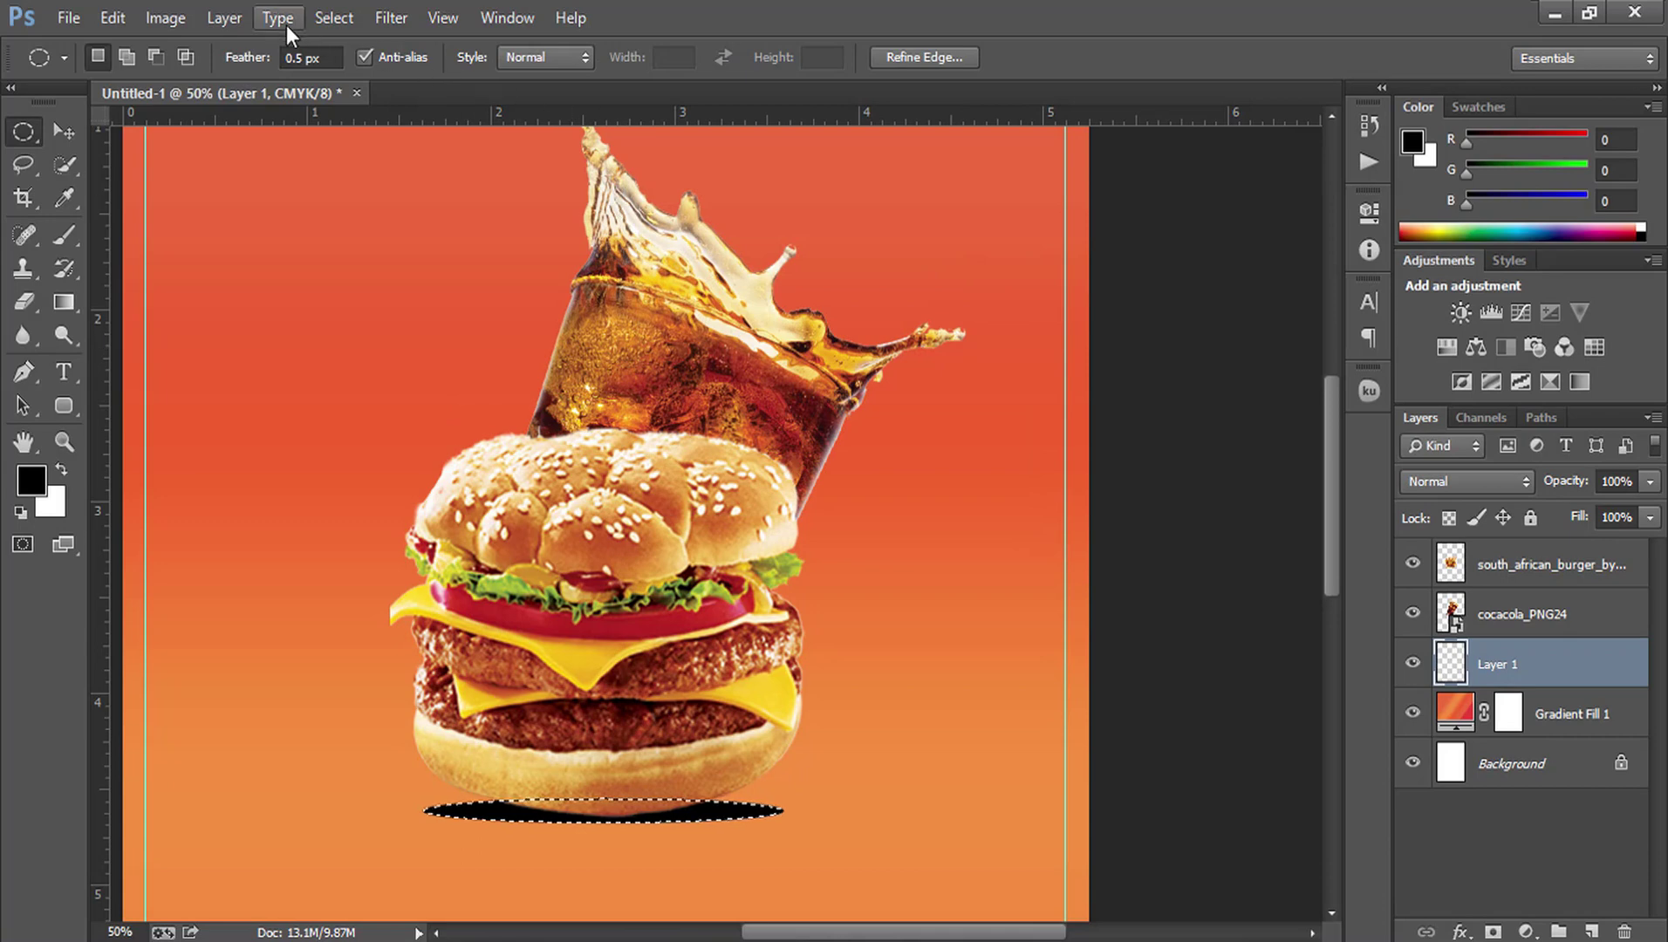
Step: Deselect and soften the black ellipse with a Gaussian Blur
left_click(327, 20)
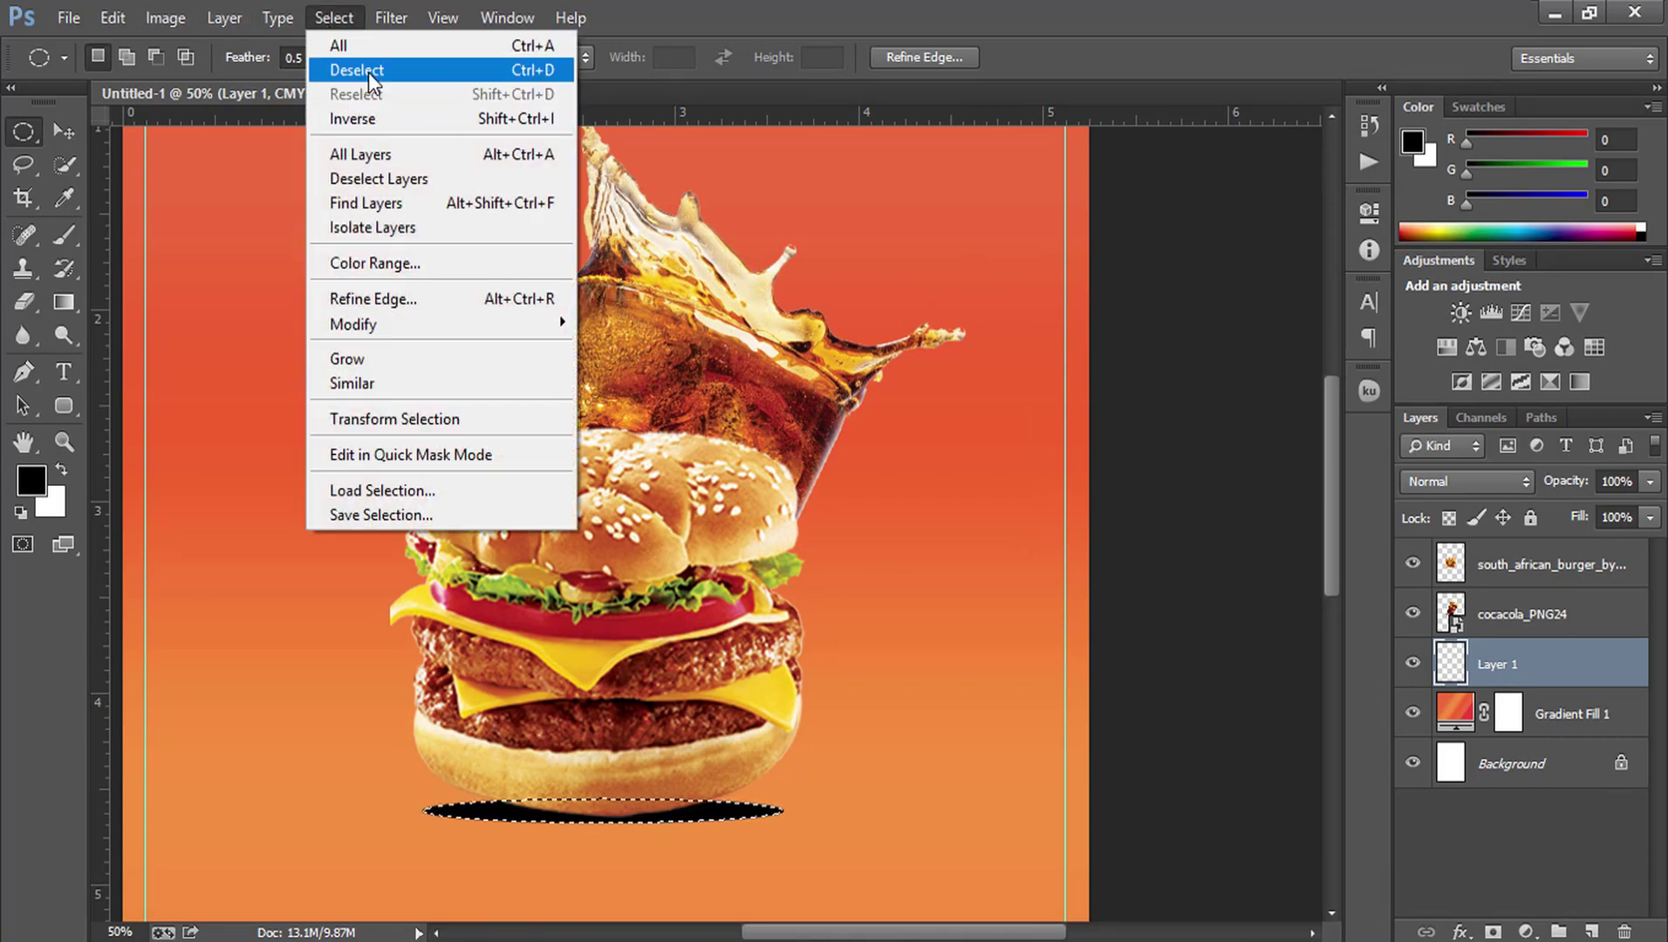
left_click(371, 71)
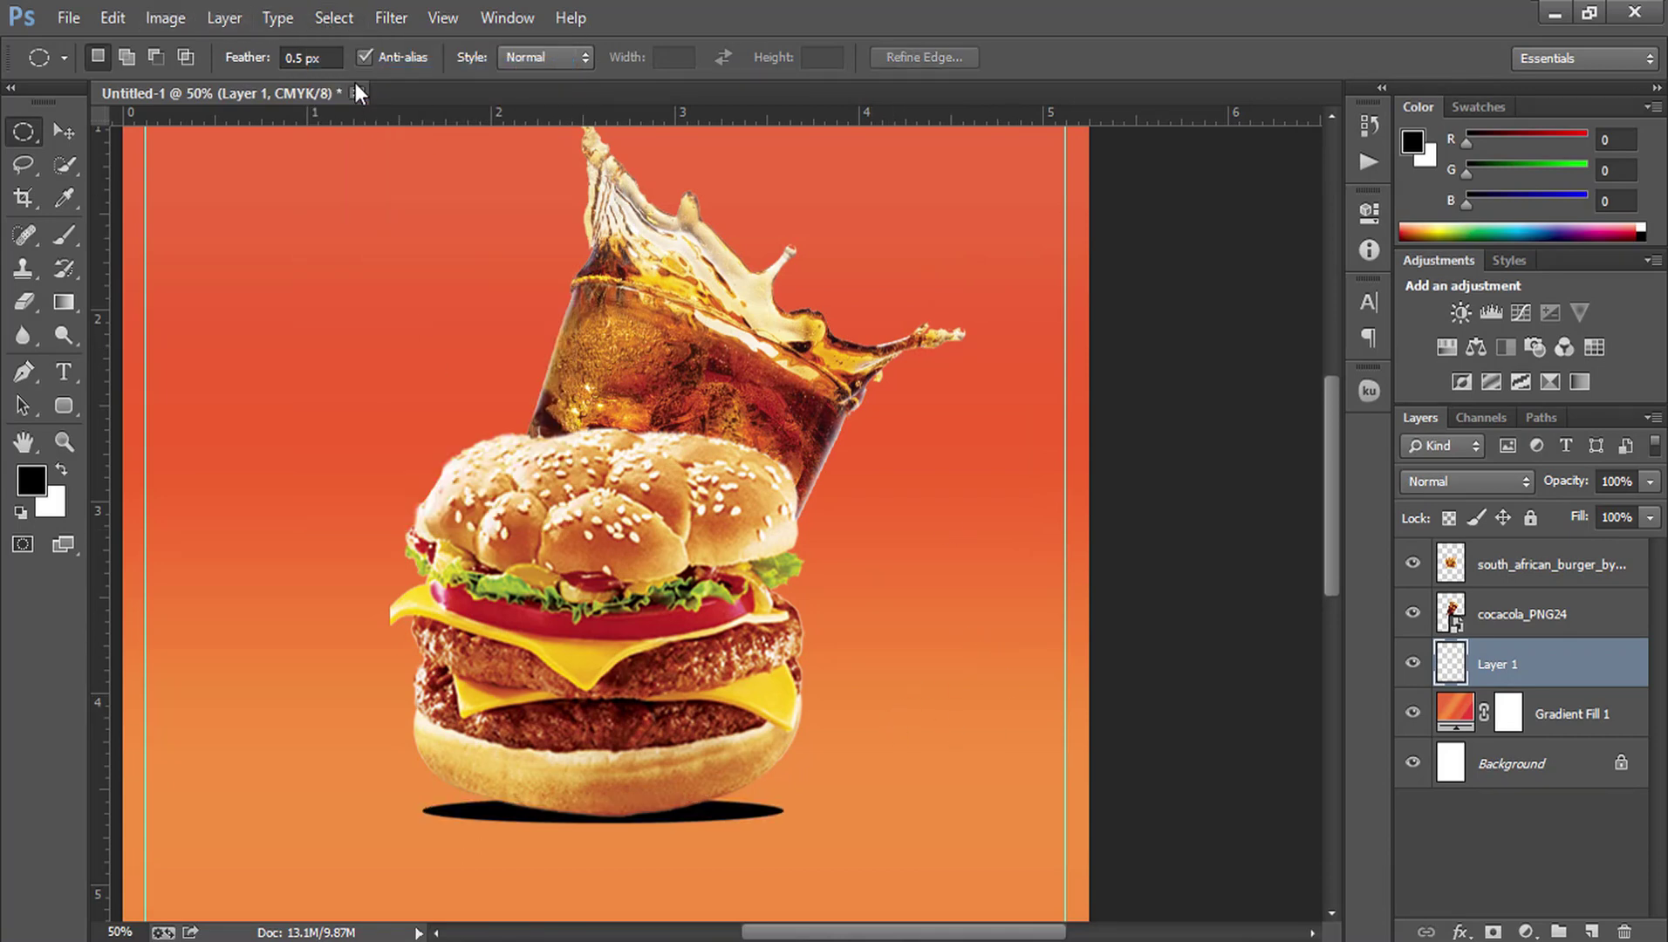
left_click(392, 19)
mouse_move(444, 300)
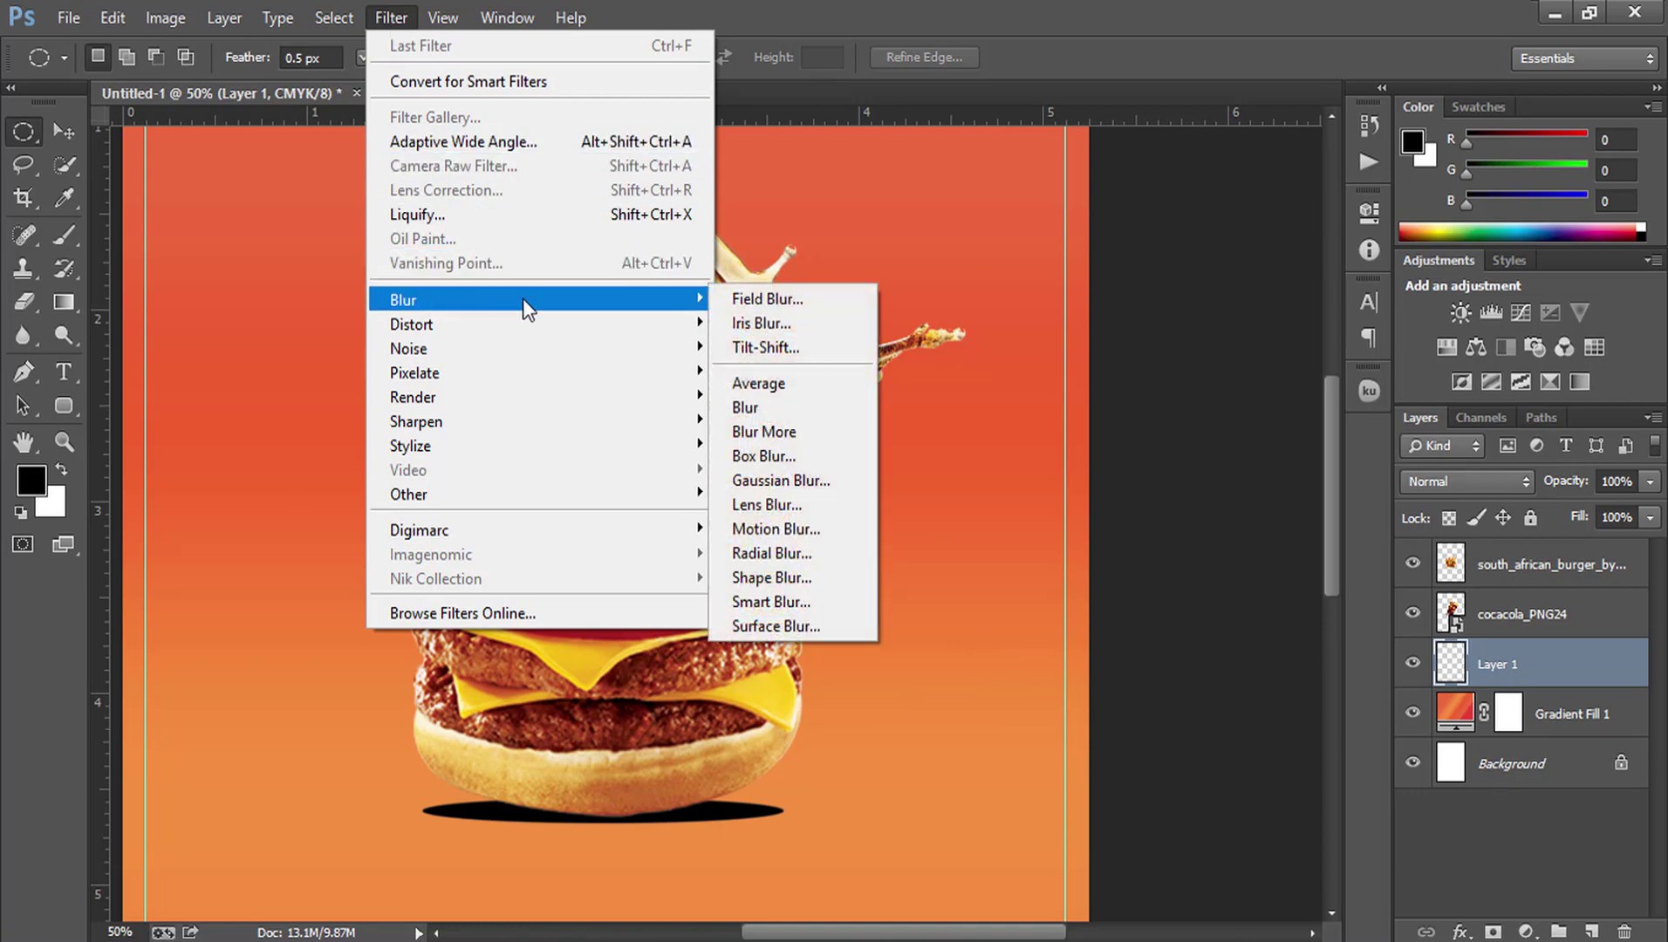
left_click(773, 480)
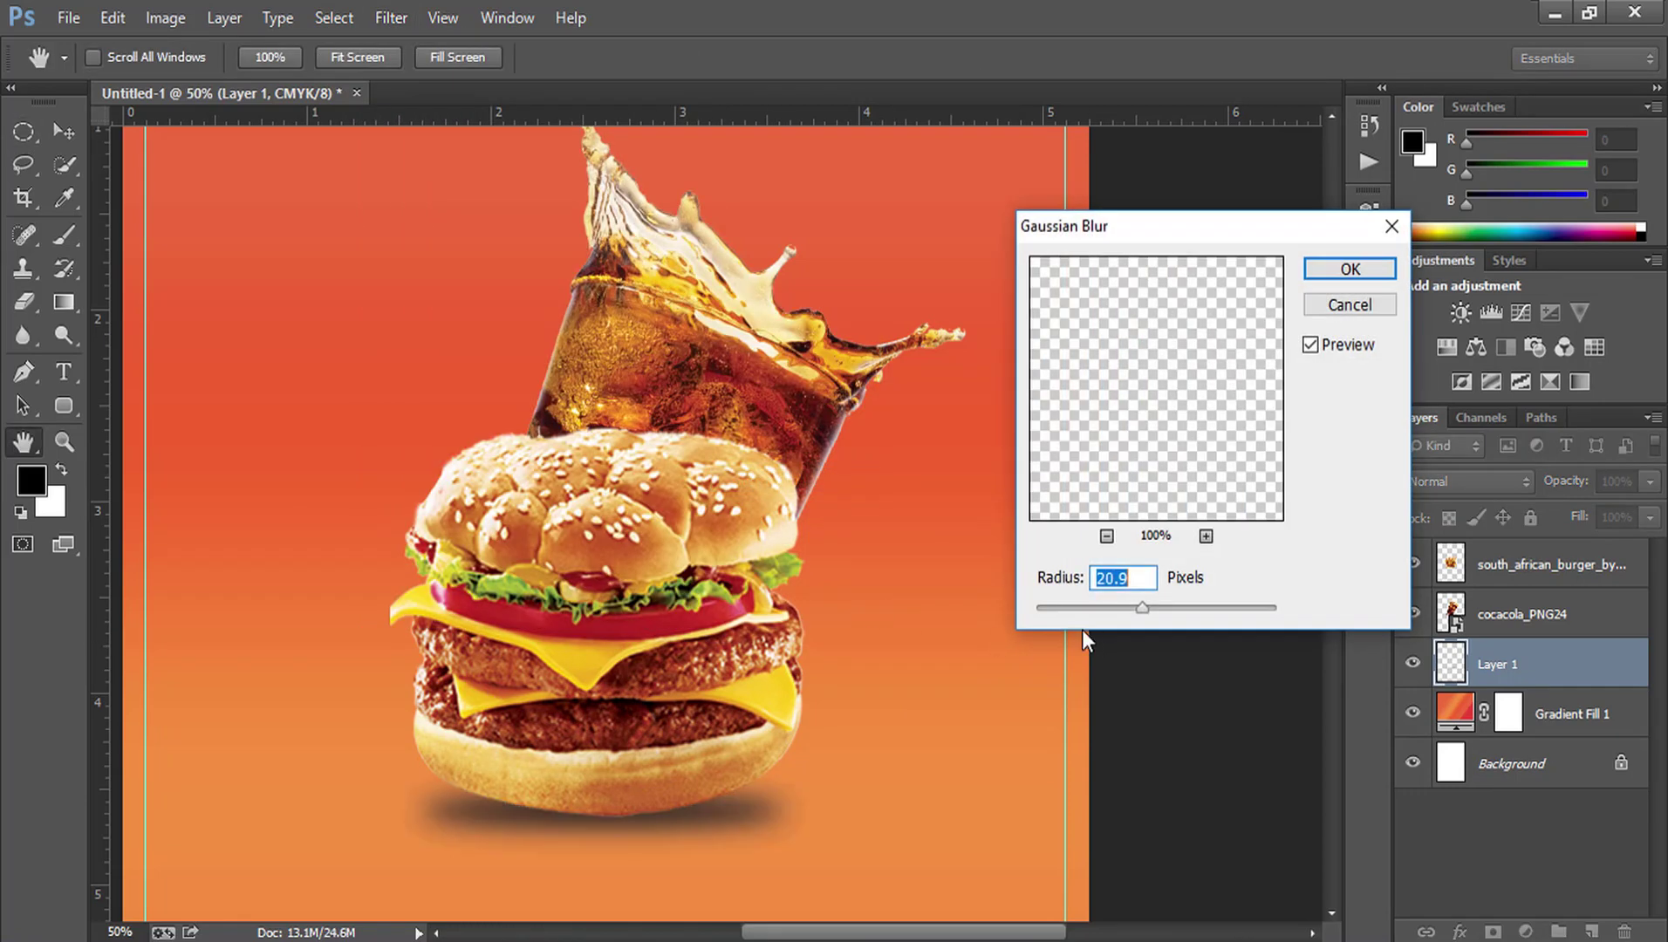
left_click_drag(1142, 612, 1136, 611)
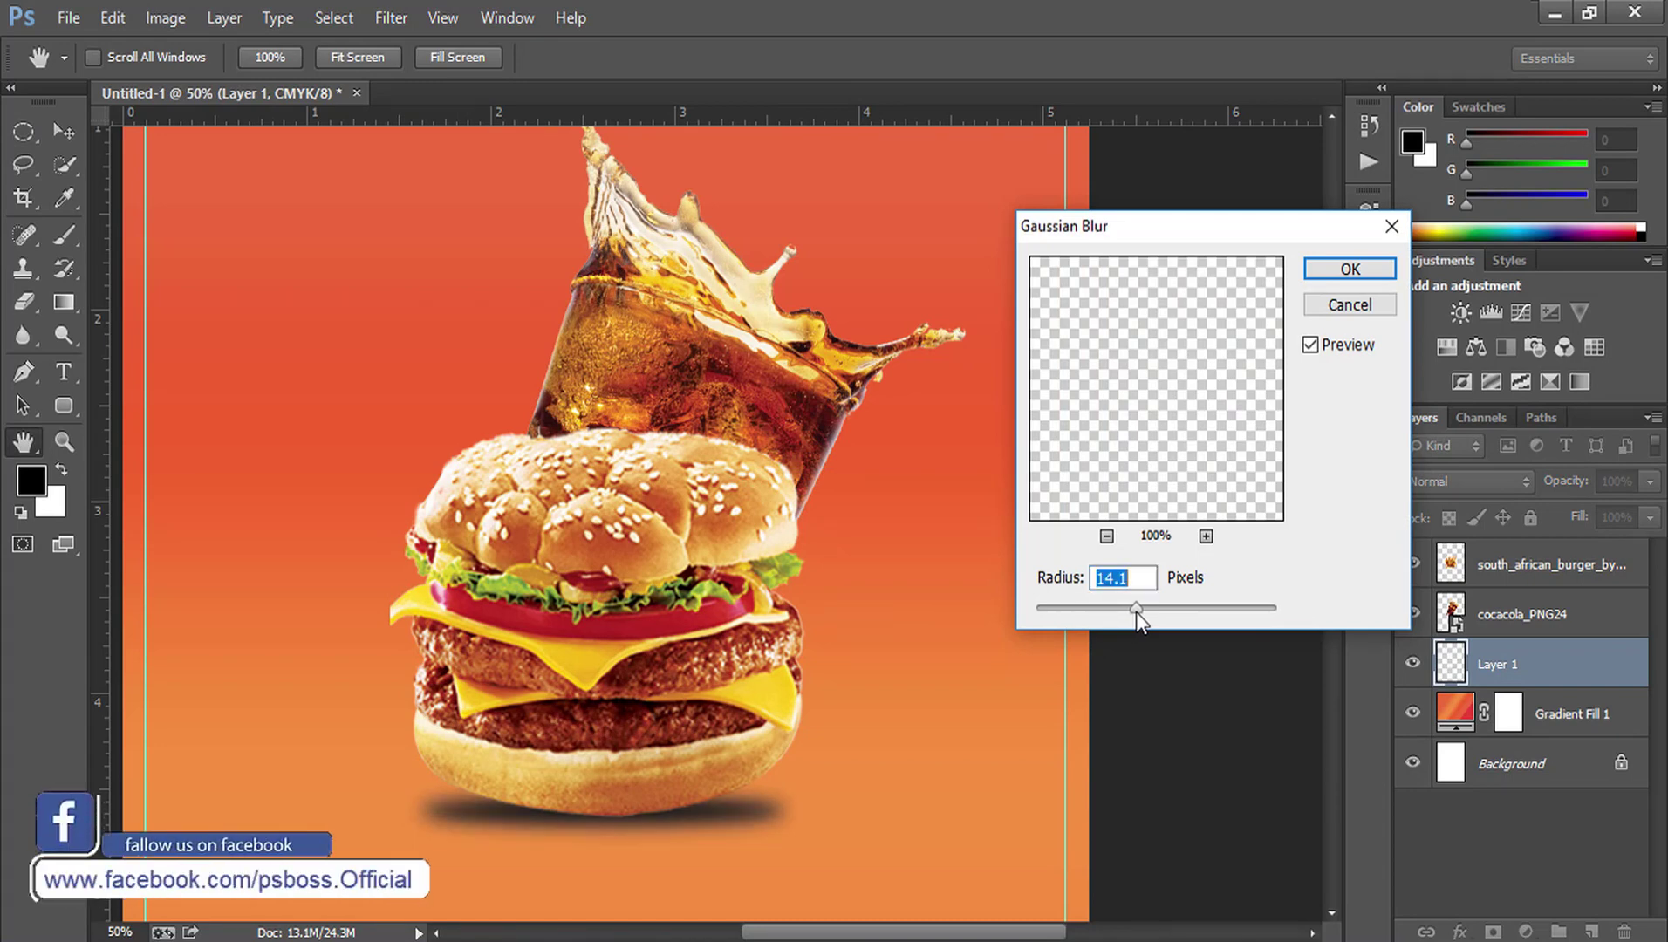
left_click(1345, 271)
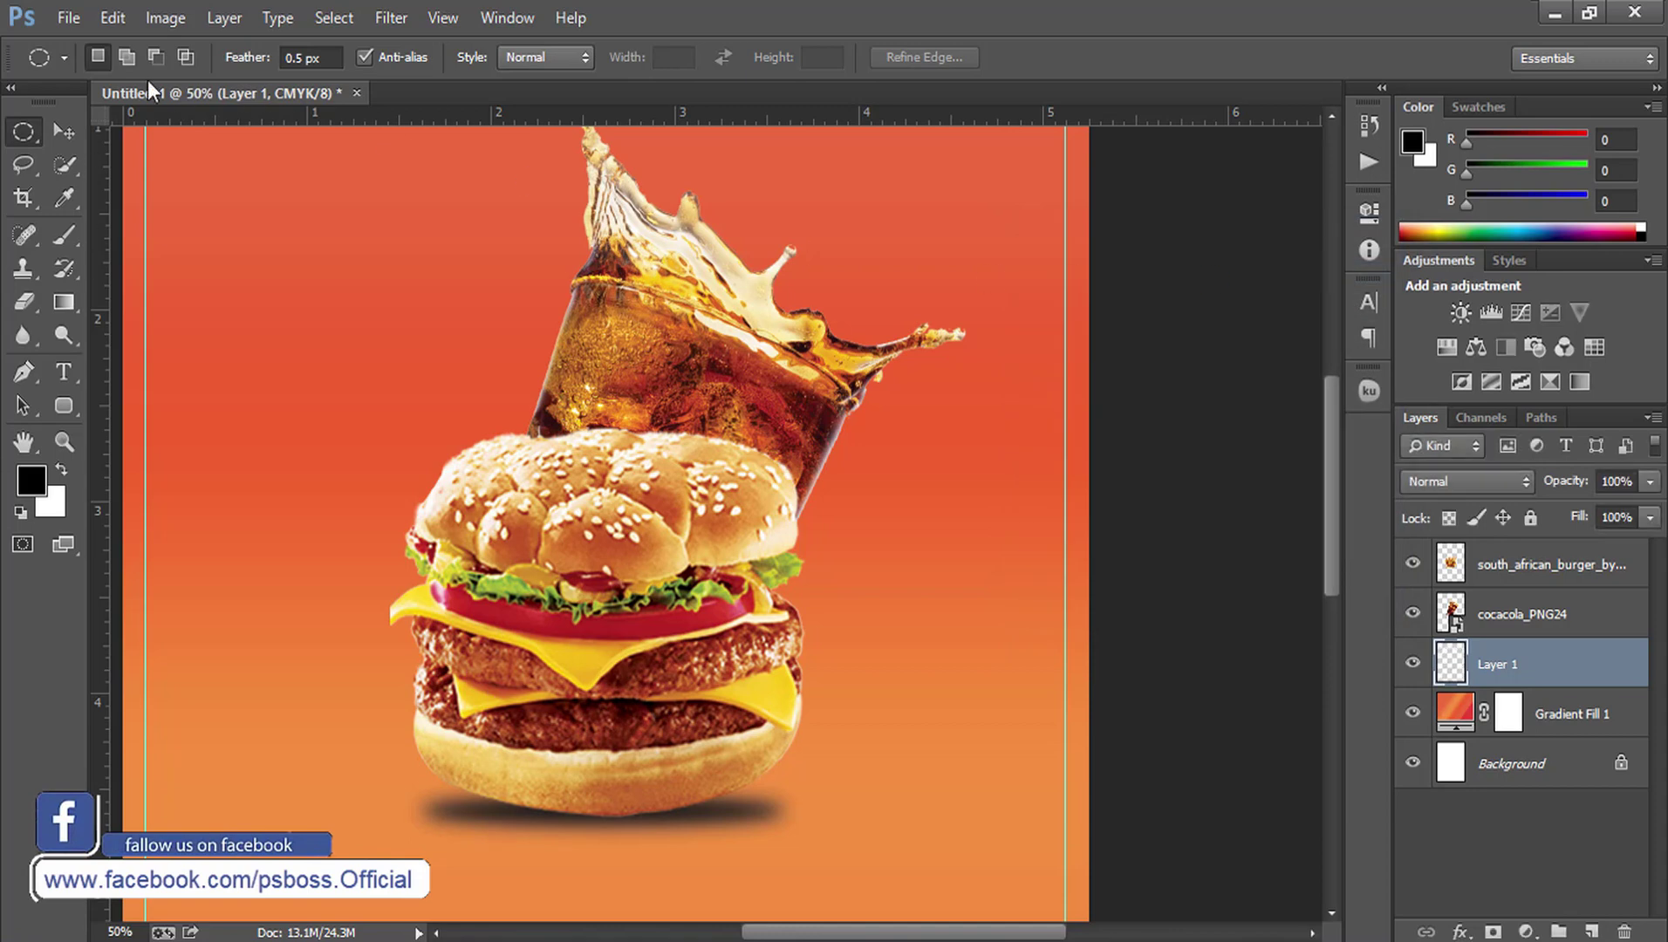
Step: Lower the shadow layer (Layer 1) to 75% opacity
left_click(64, 135)
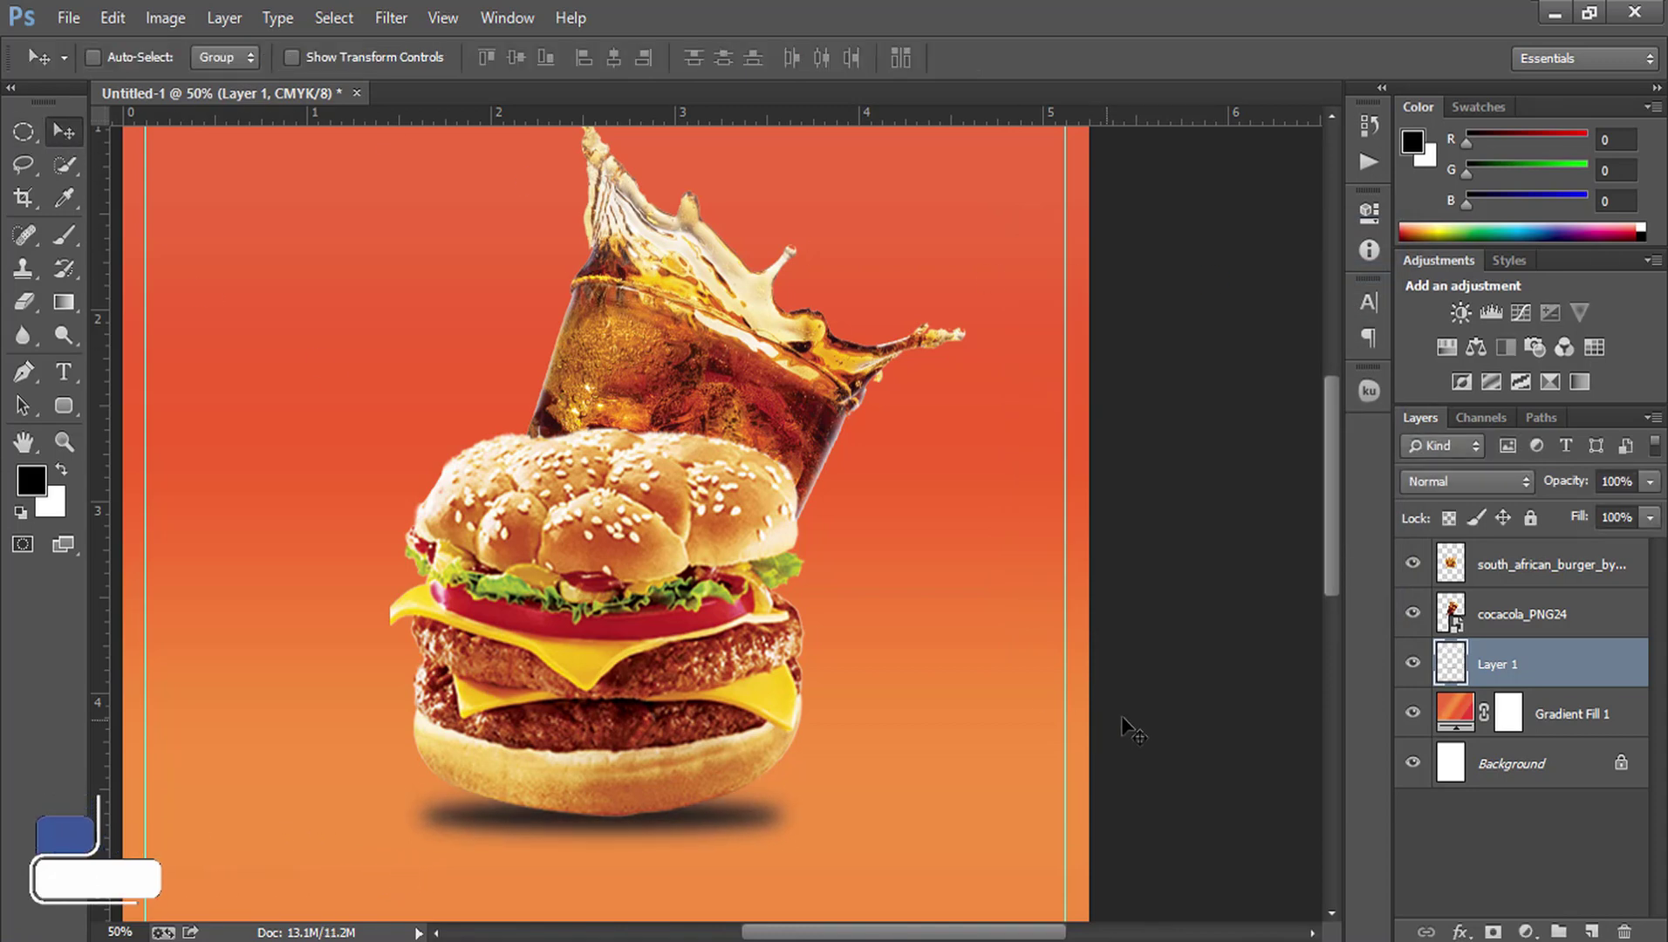
left_click_drag(1567, 482, 1566, 486)
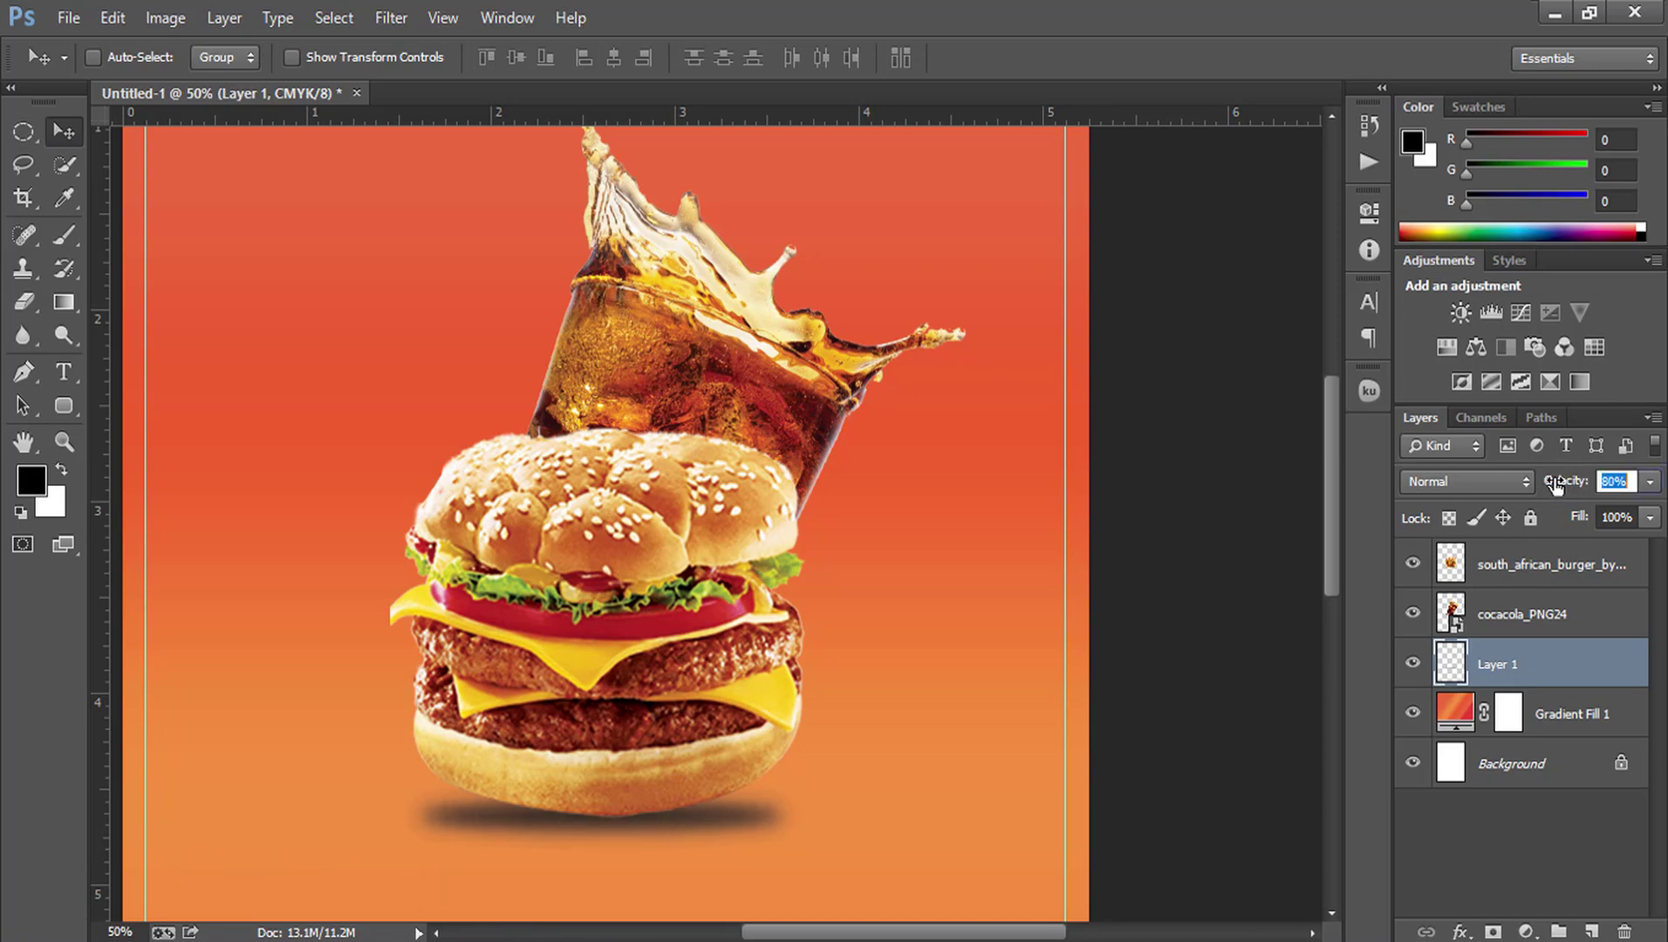
type("75")
key("Return")
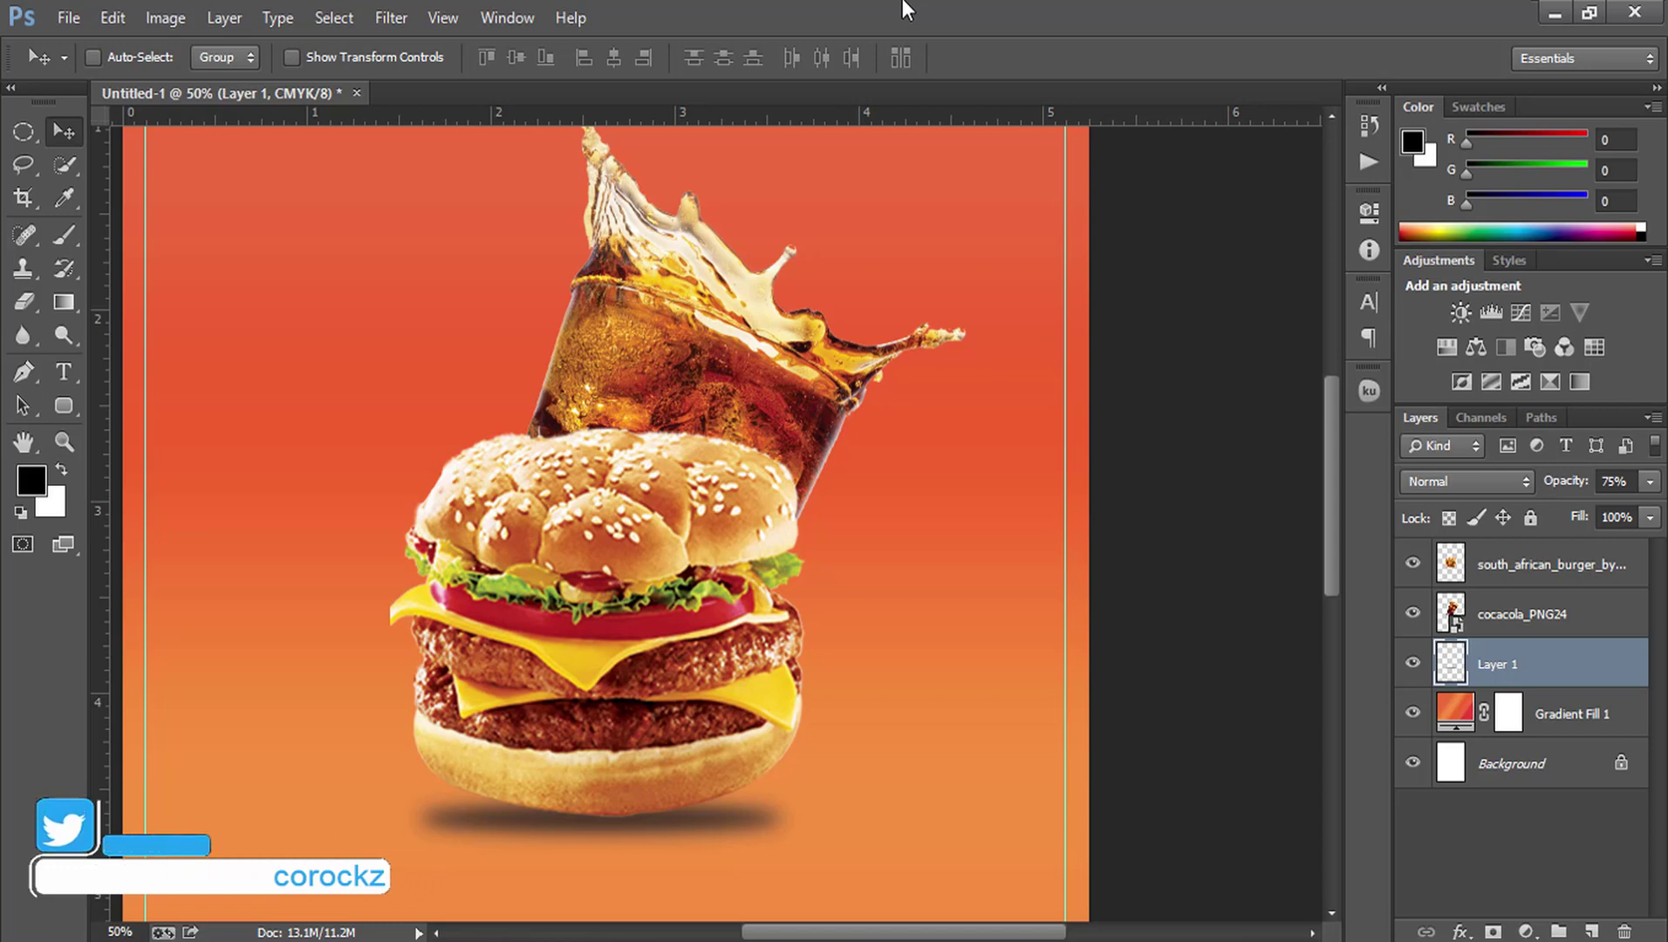
Step: Fit the poster on screen, then zoom in close on the burger's bottom
key("ctrl+0")
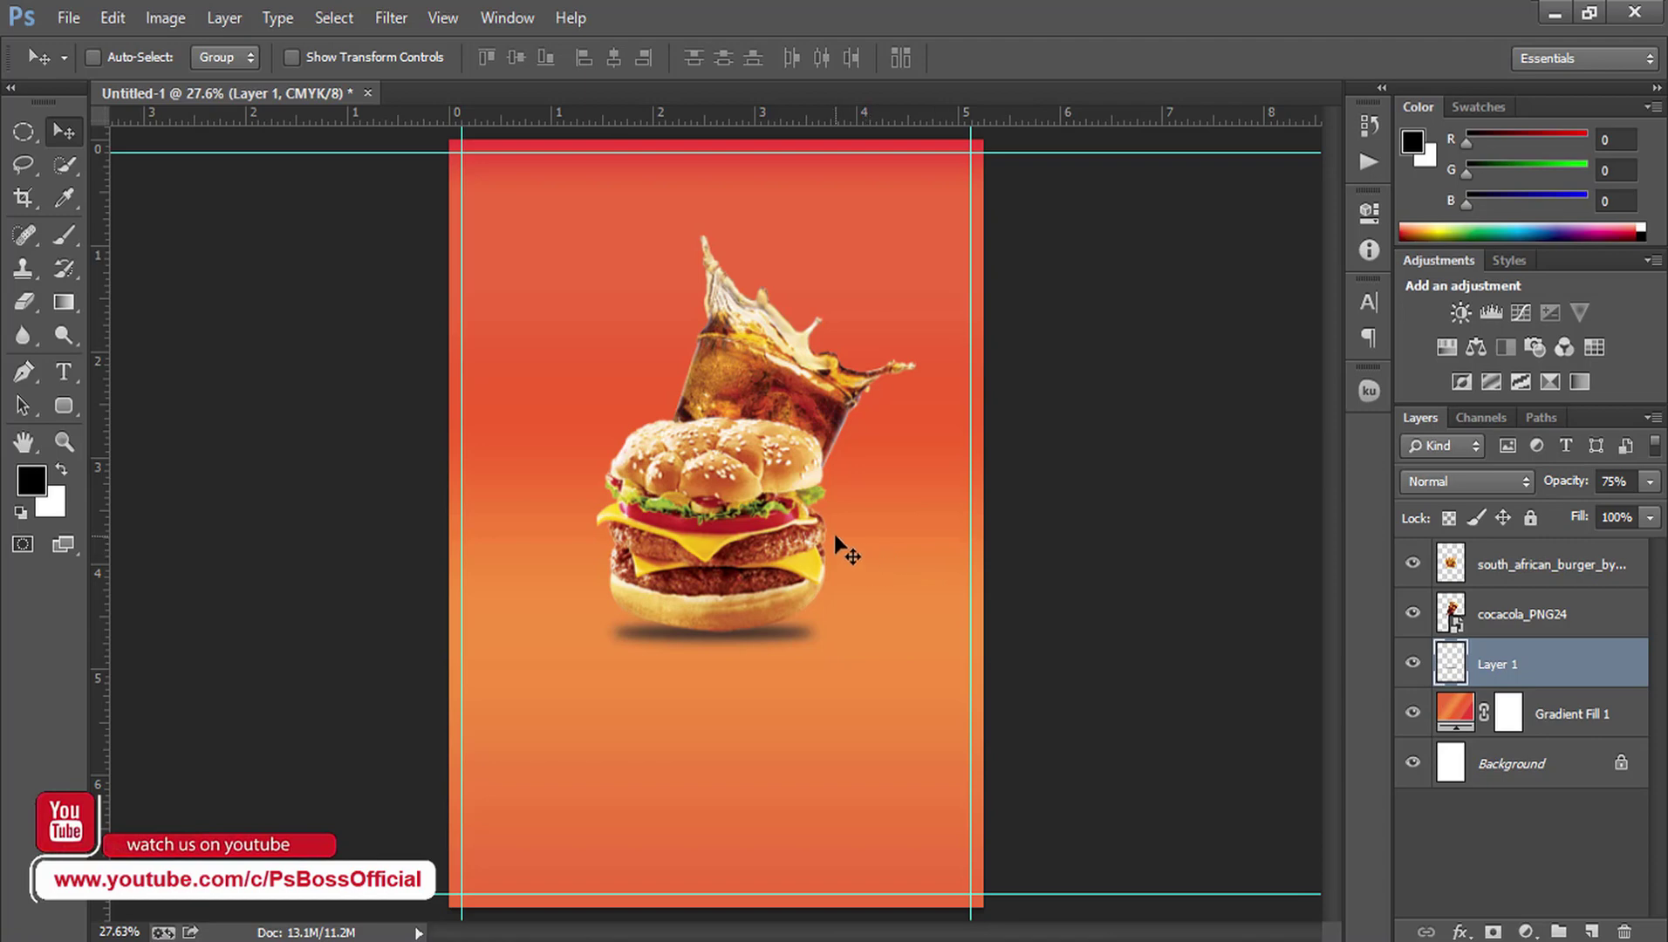
left_click(63, 442)
mouse_move(670, 681)
left_mouse_down()
mouse_move(734, 655)
mouse_move(756, 607)
mouse_move(790, 640)
mouse_move(816, 629)
mouse_move(834, 499)
left_mouse_up()
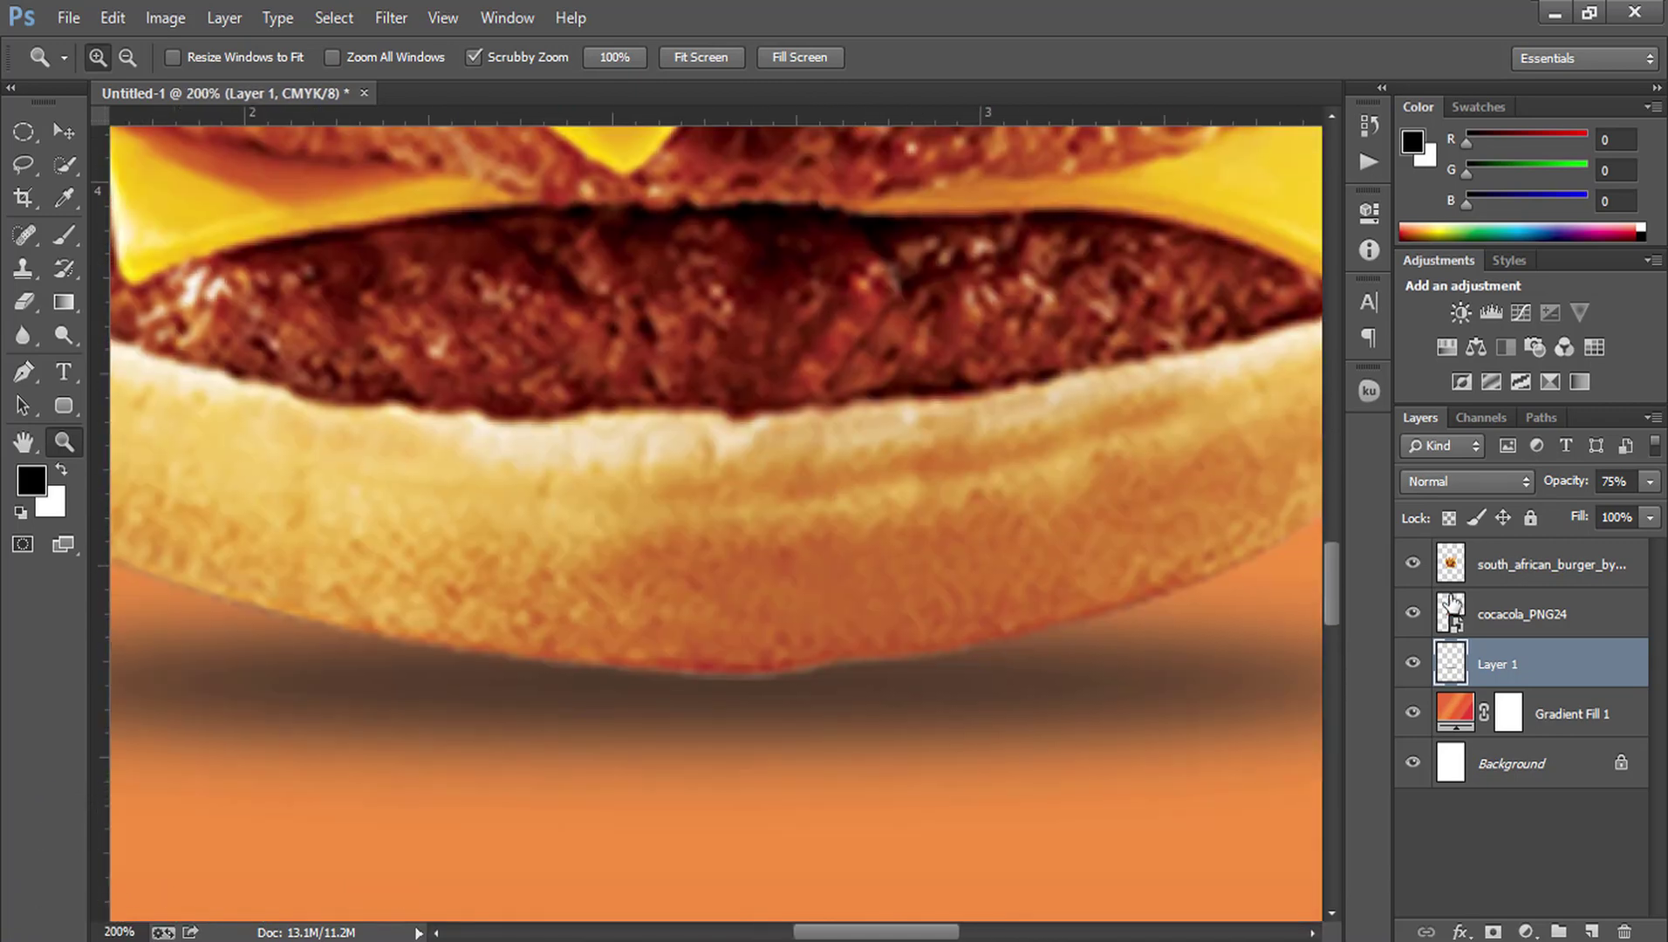
Step: On the burger layer, erase along the bun's bottom edge with the plain Eraser
left_click(1518, 565)
left_click(42, 298)
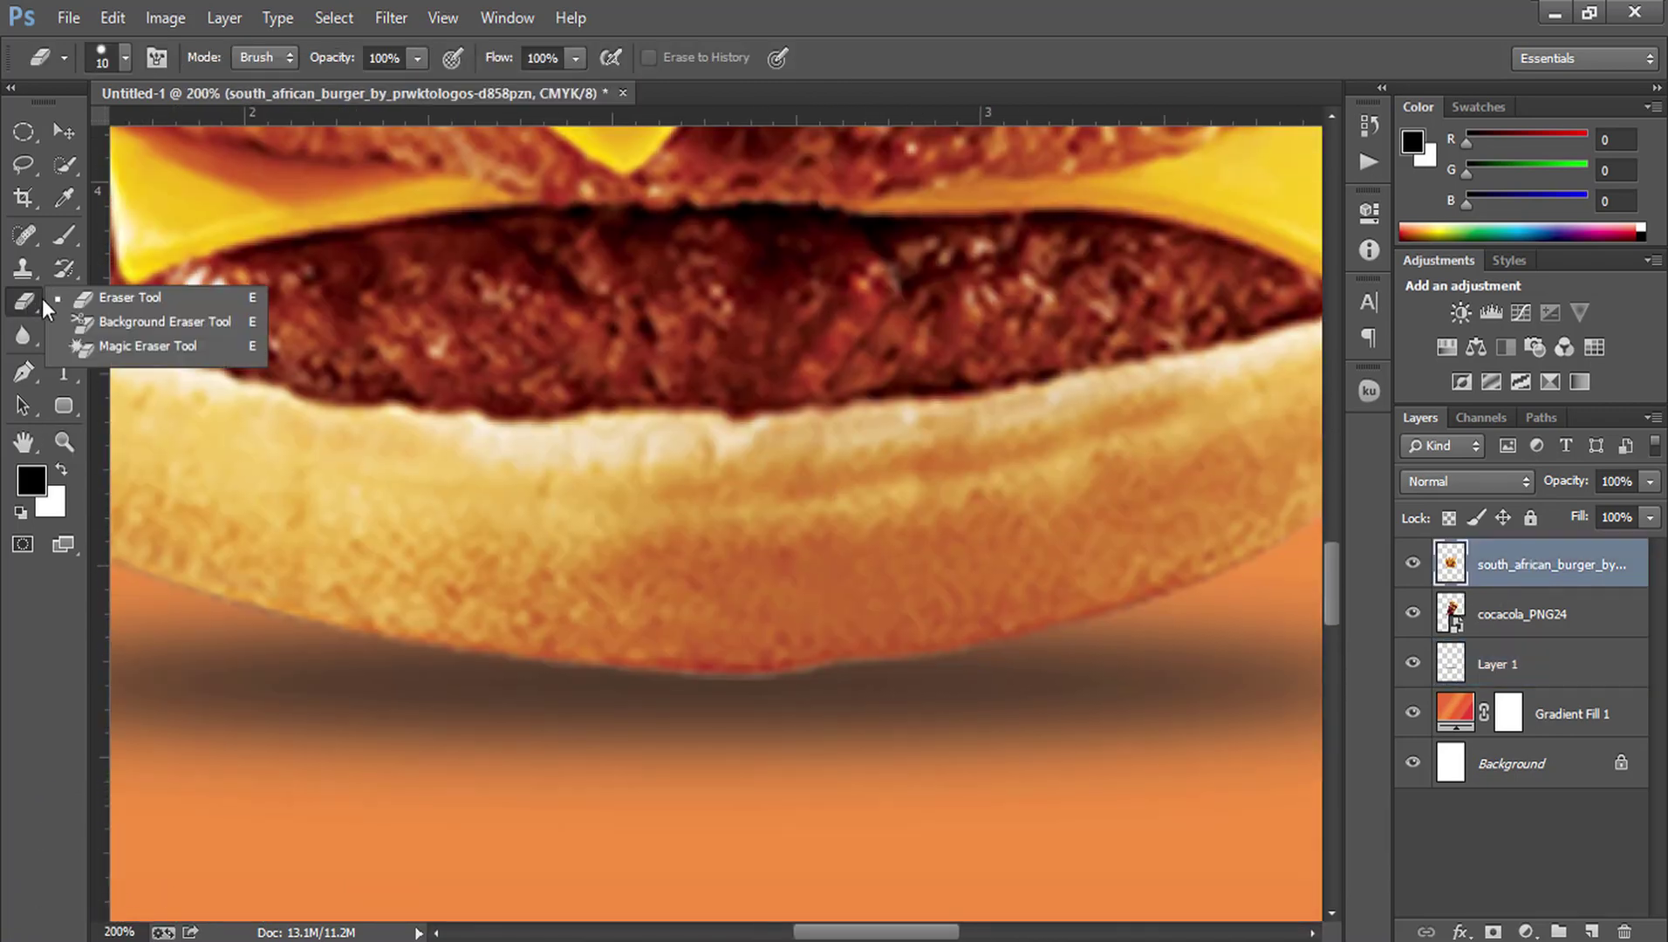
left_click(130, 298)
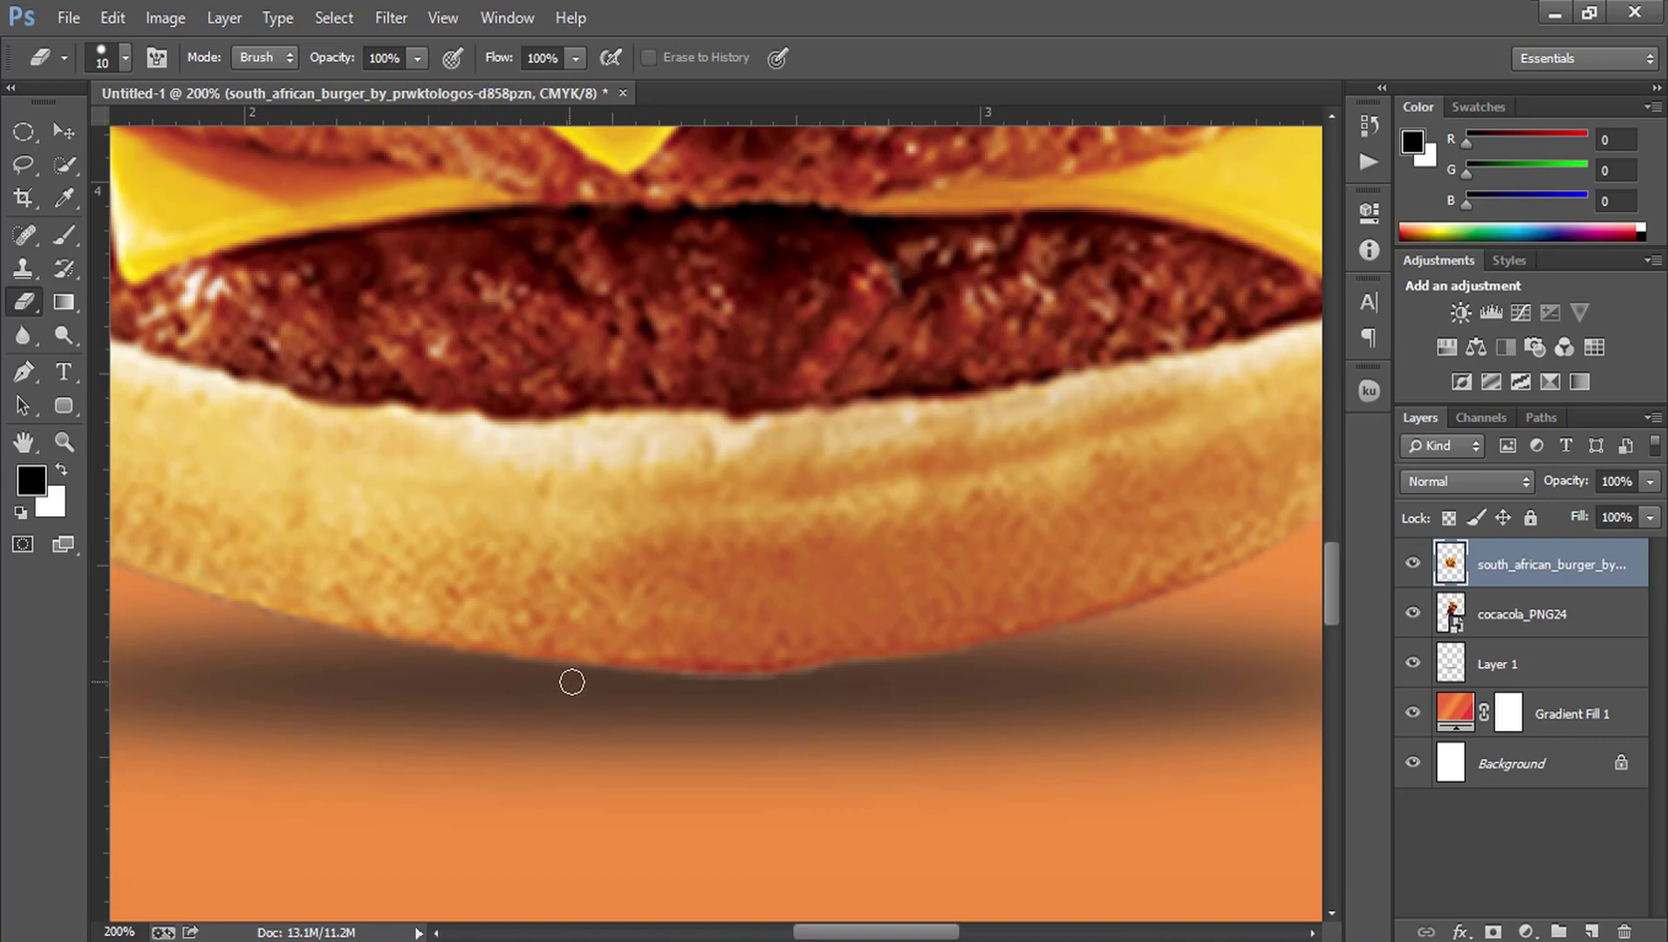
mouse_move(662, 688)
left_mouse_down()
mouse_move(927, 667)
mouse_move(1193, 598)
left_mouse_up()
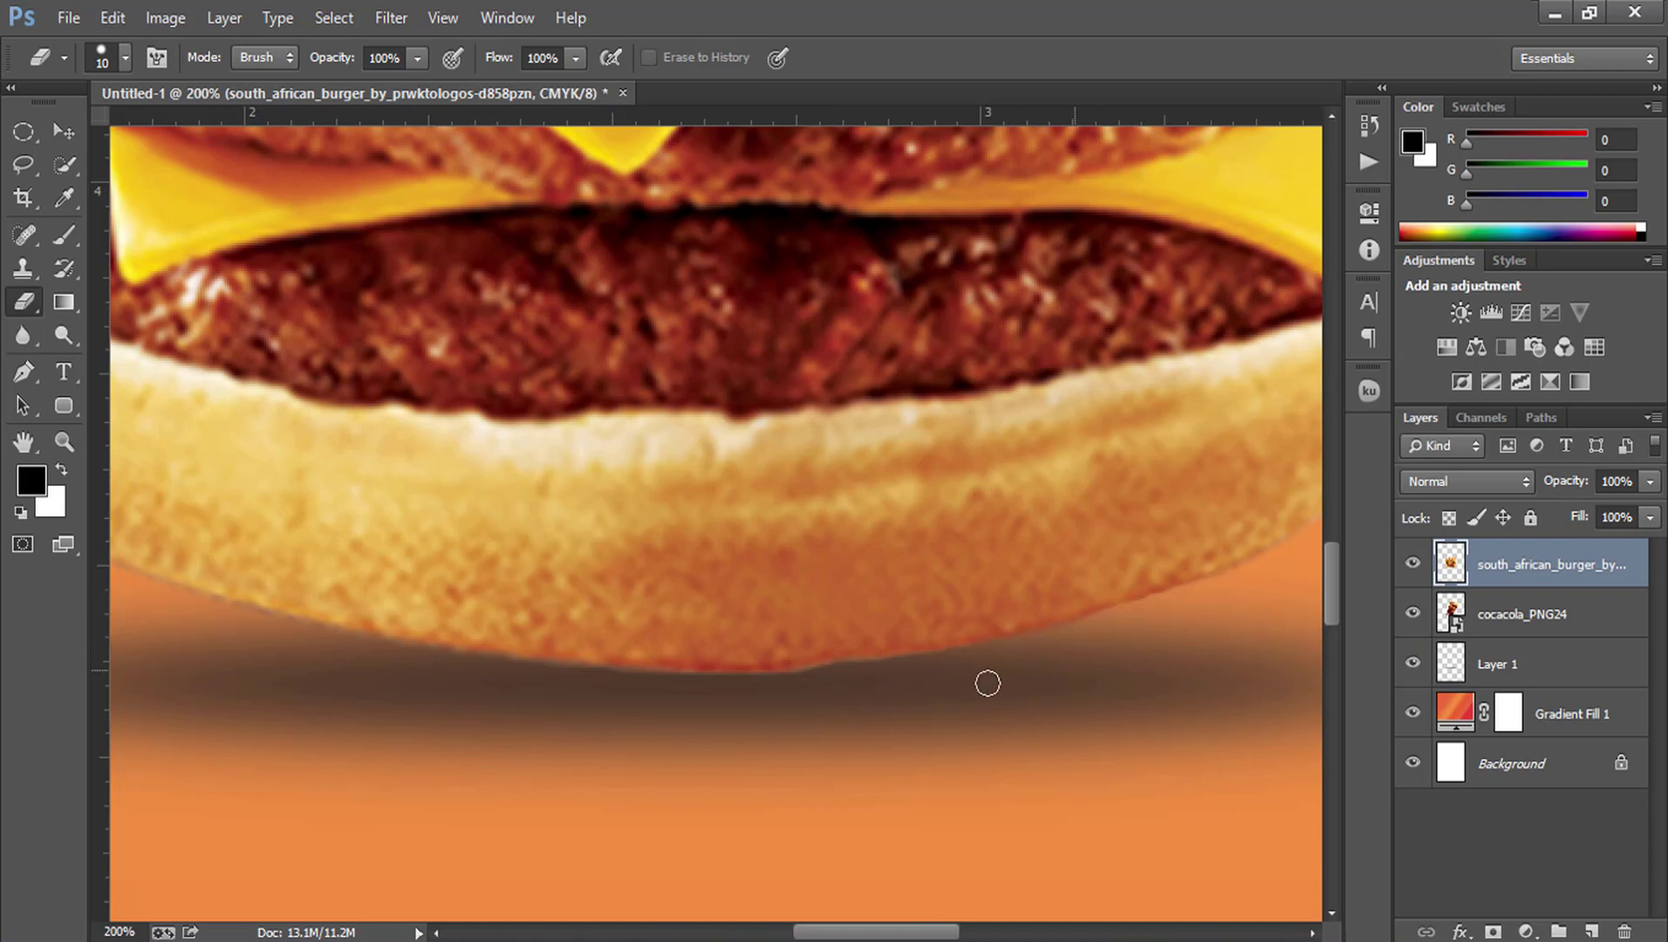
mouse_move(752, 696)
left_mouse_down()
mouse_move(484, 670)
mouse_move(183, 599)
left_mouse_up()
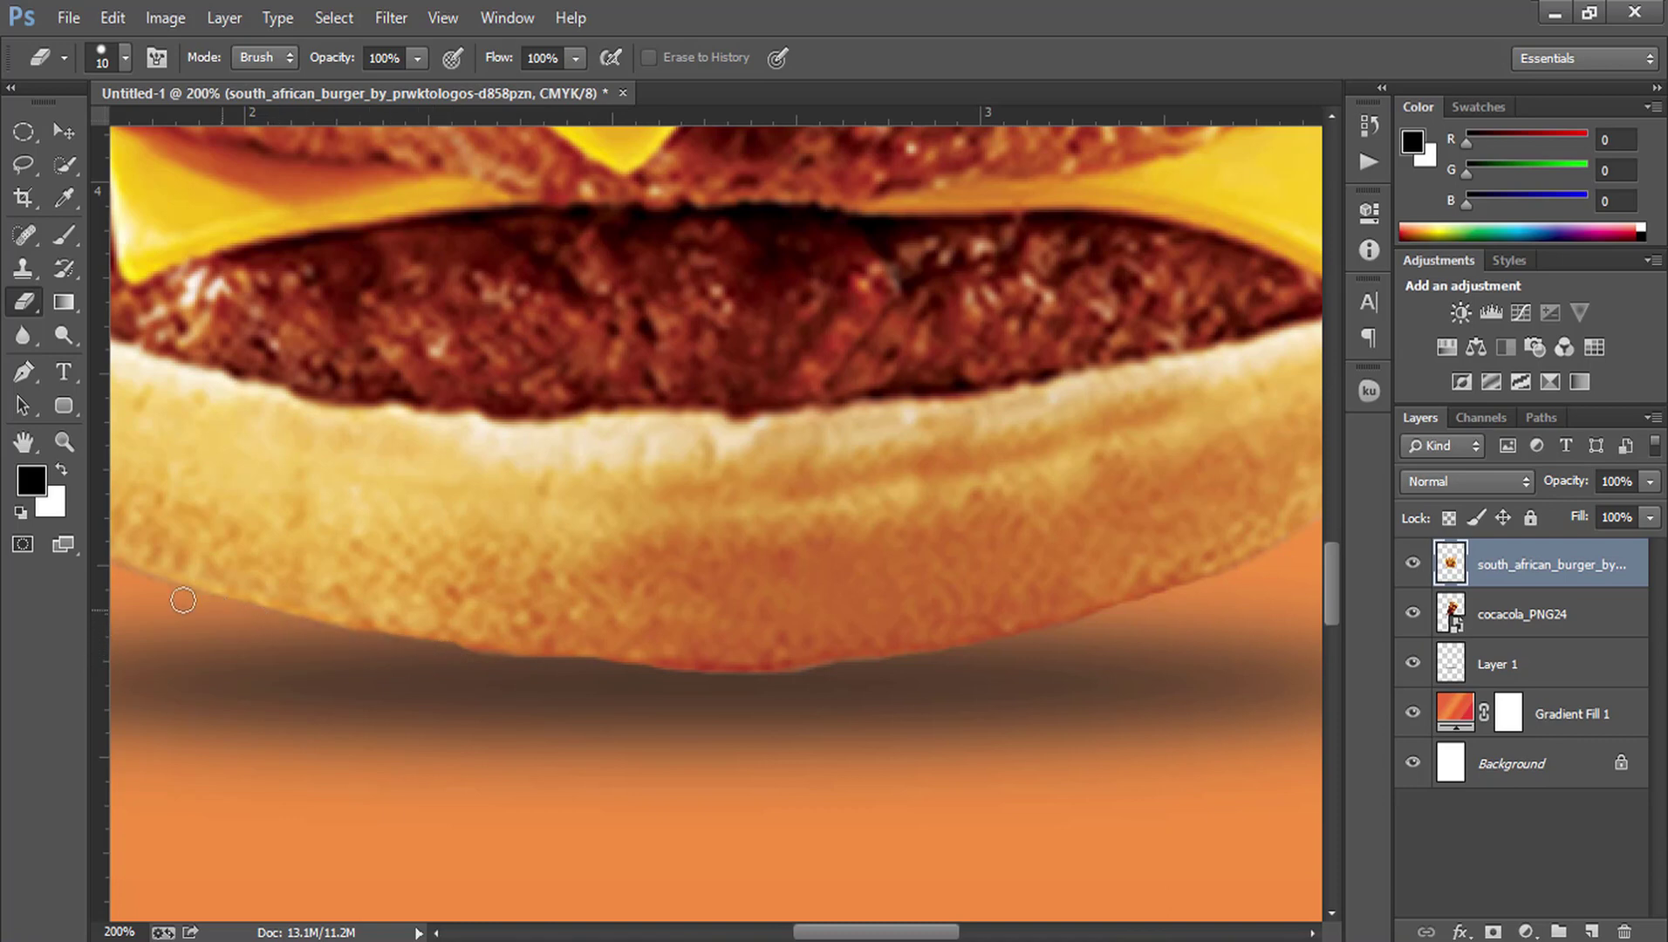
left_click_drag(447, 723, 759, 763)
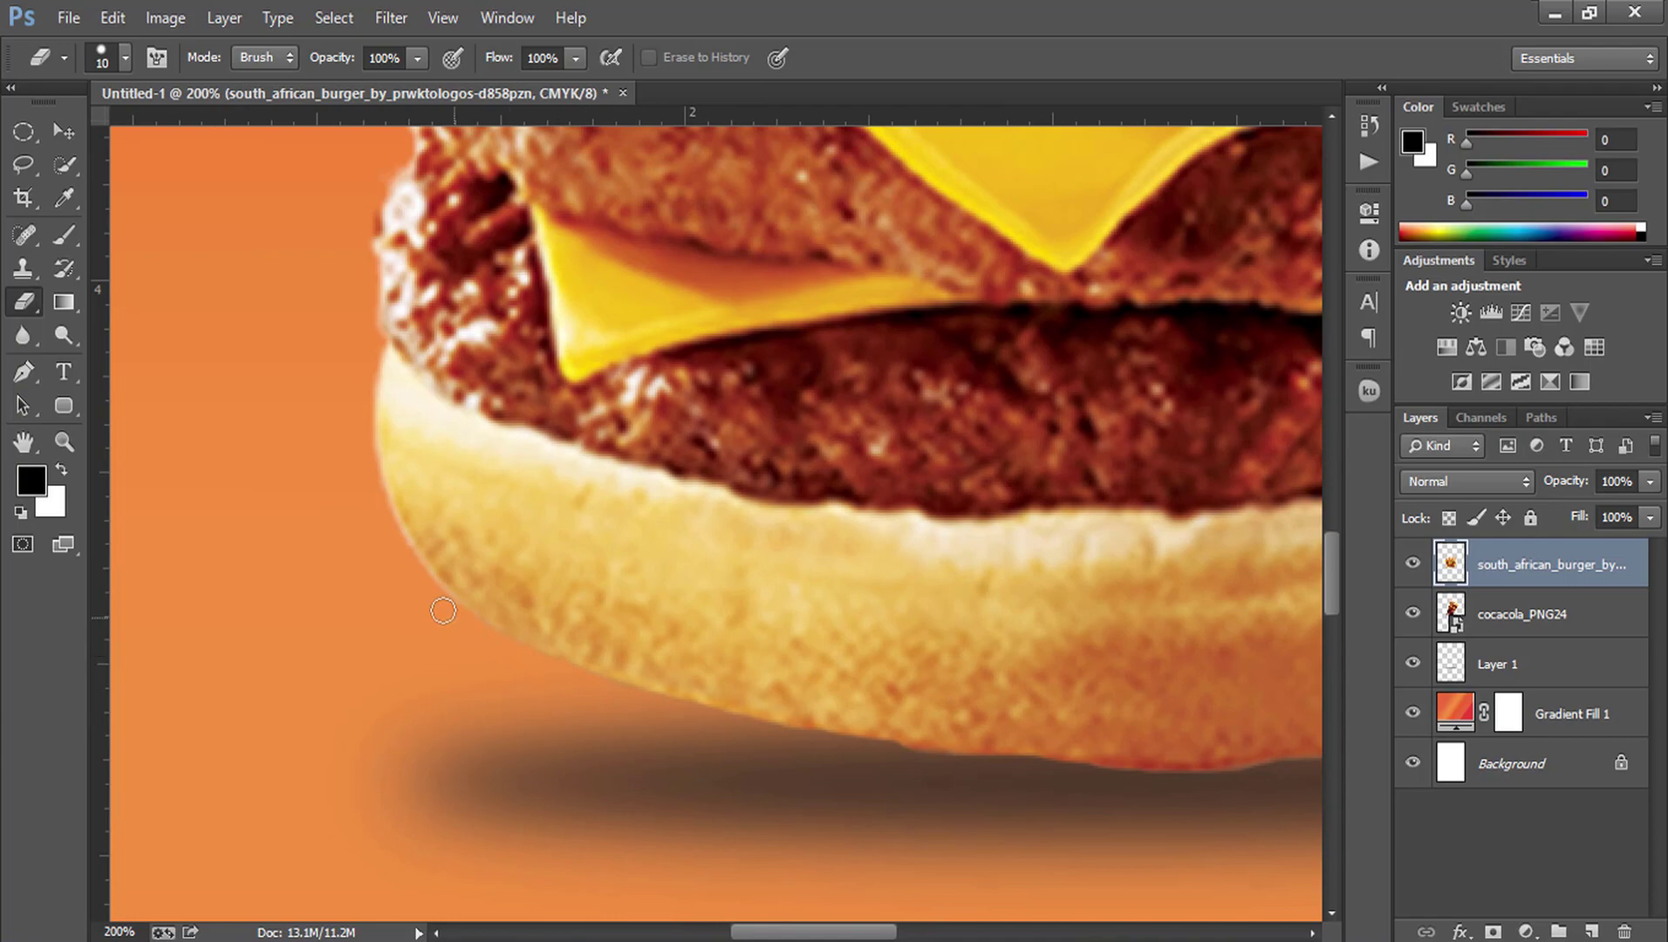
key("ctrl+0")
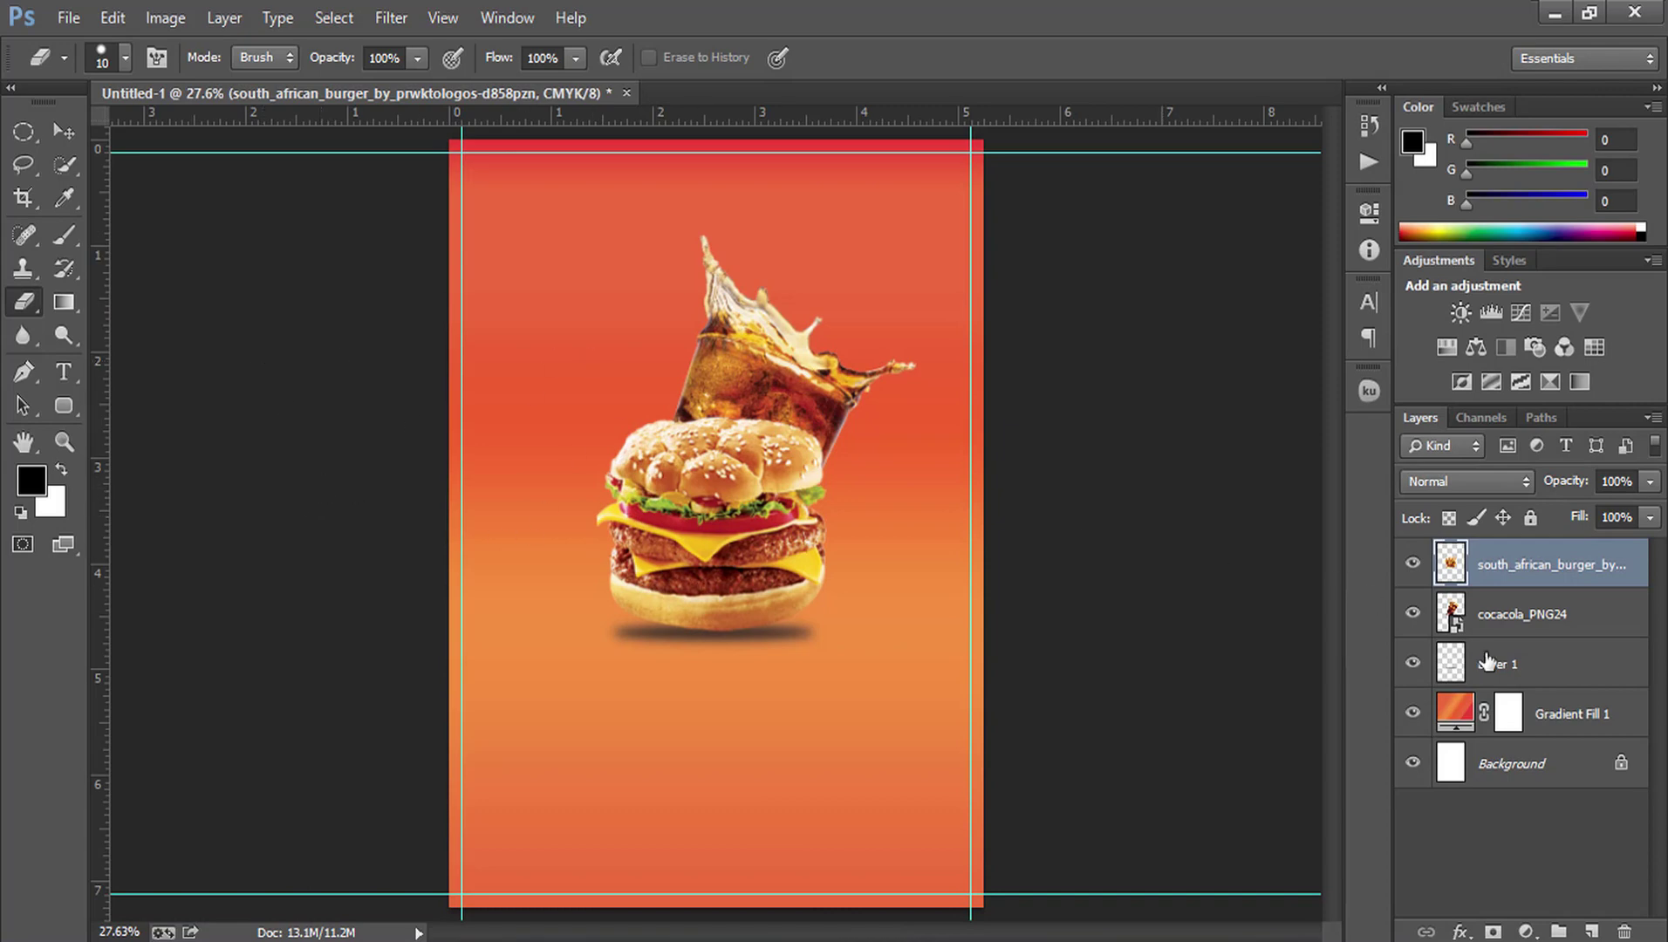
Step: Rasterize the cola glass layer
left_click(1527, 613)
left_click(165, 18)
mouse_move(202, 82)
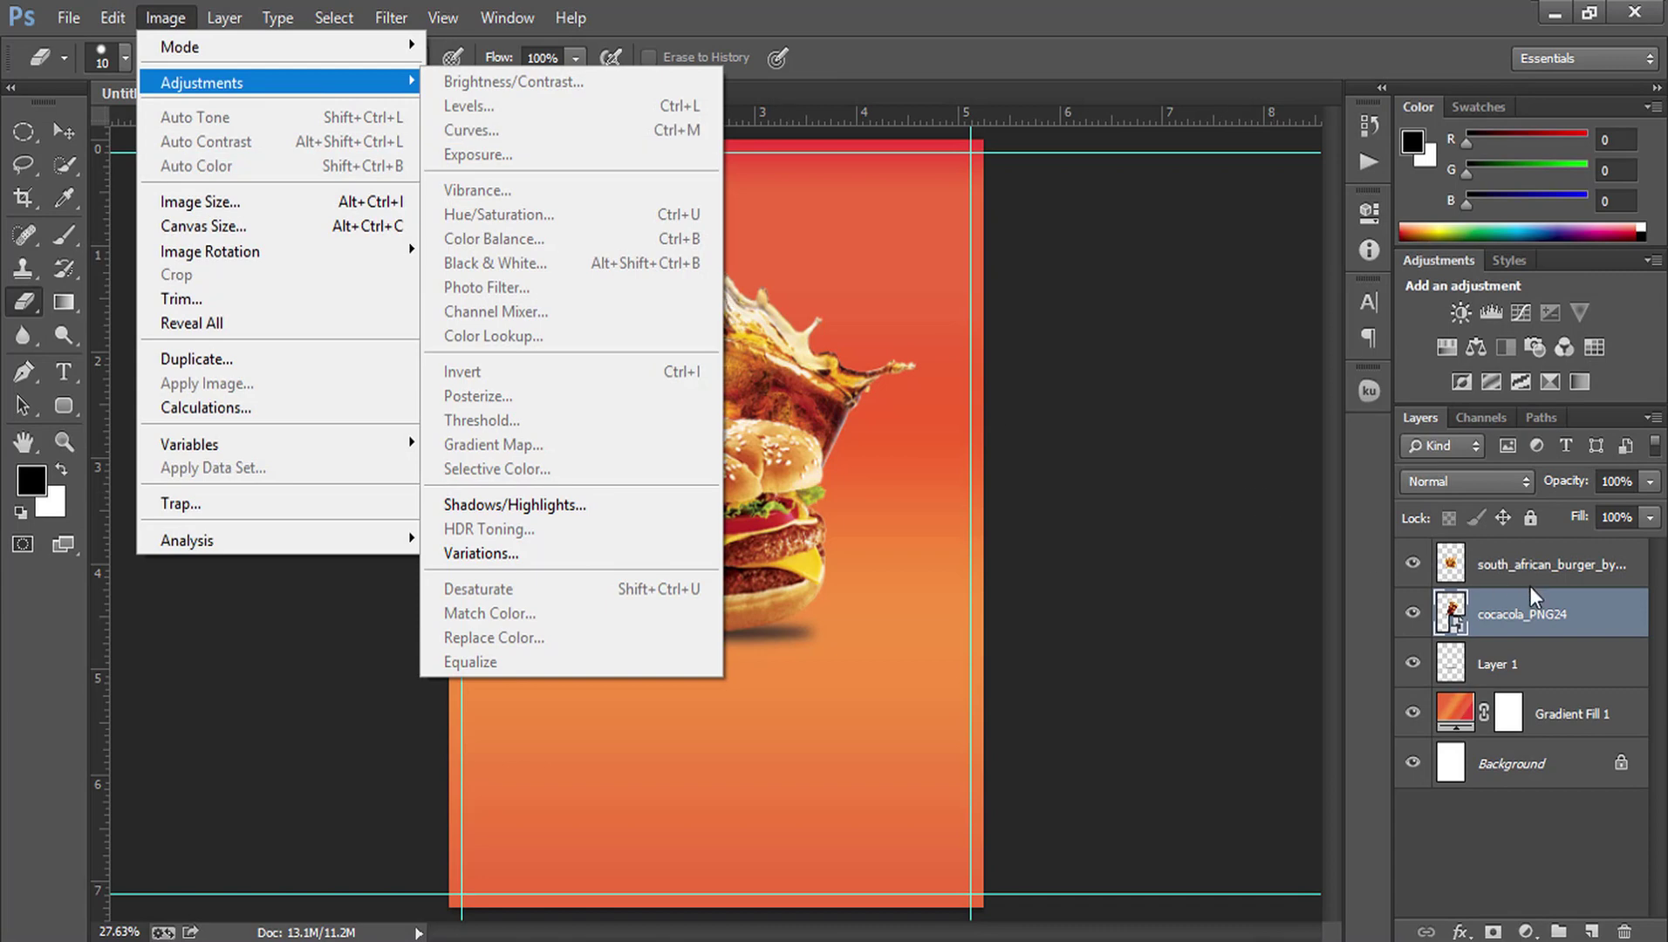
right_click(1610, 609)
left_click(1365, 396)
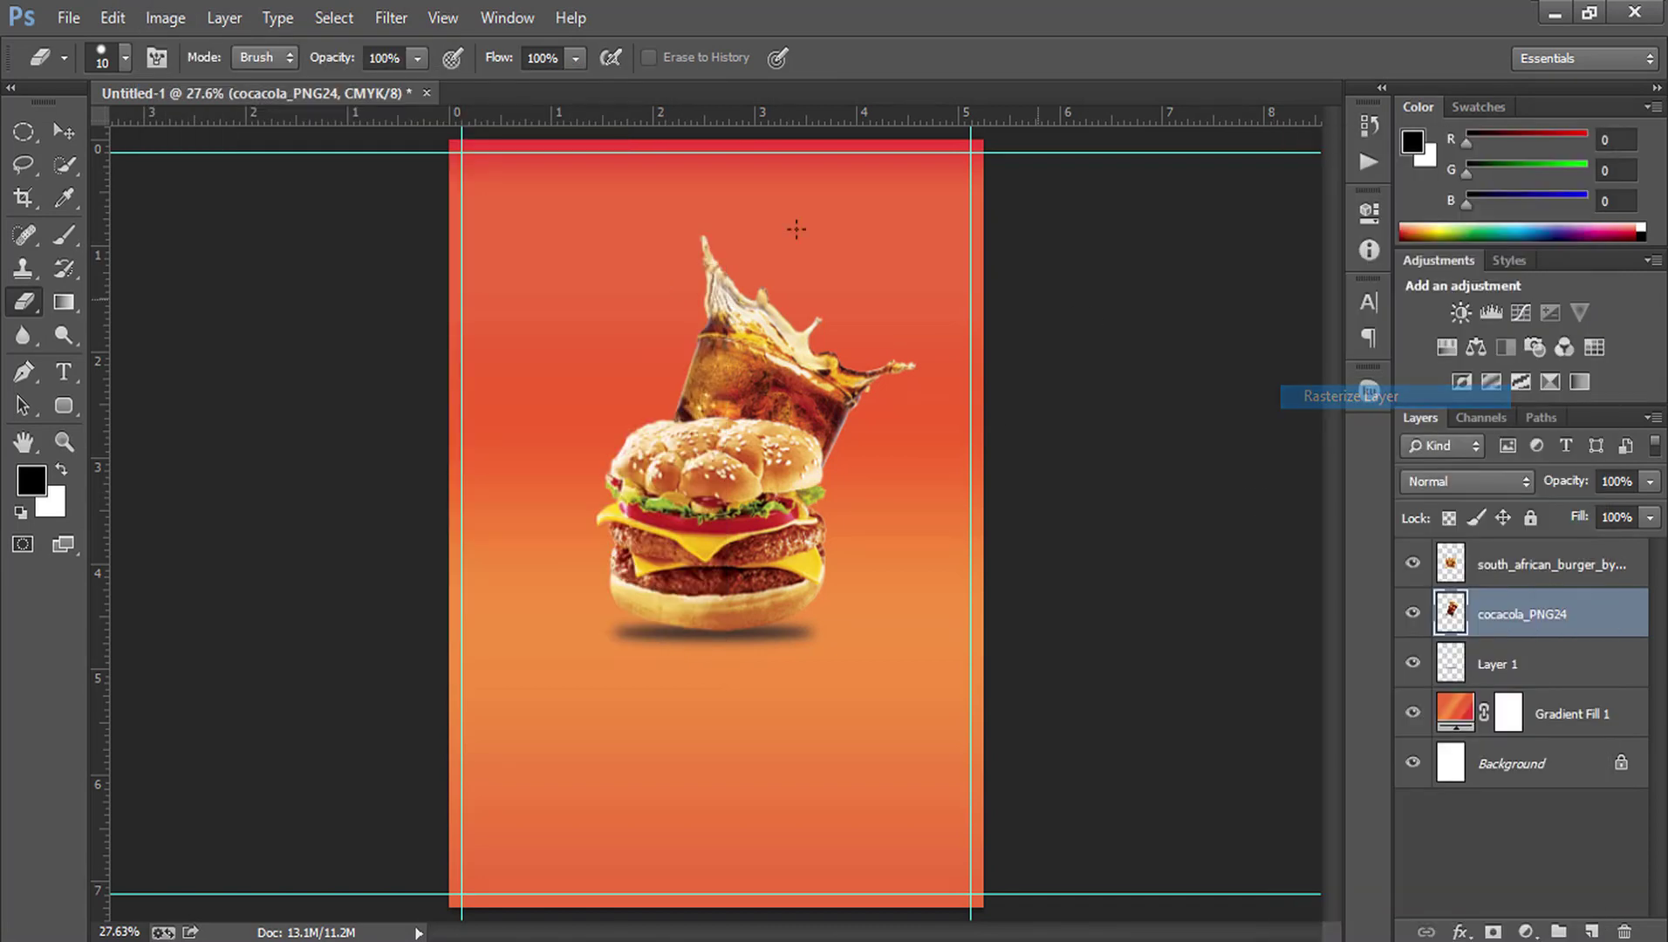
Step: Raise the cola glass contrast to 16 with Brightness/Contrast
left_click(165, 17)
mouse_move(202, 82)
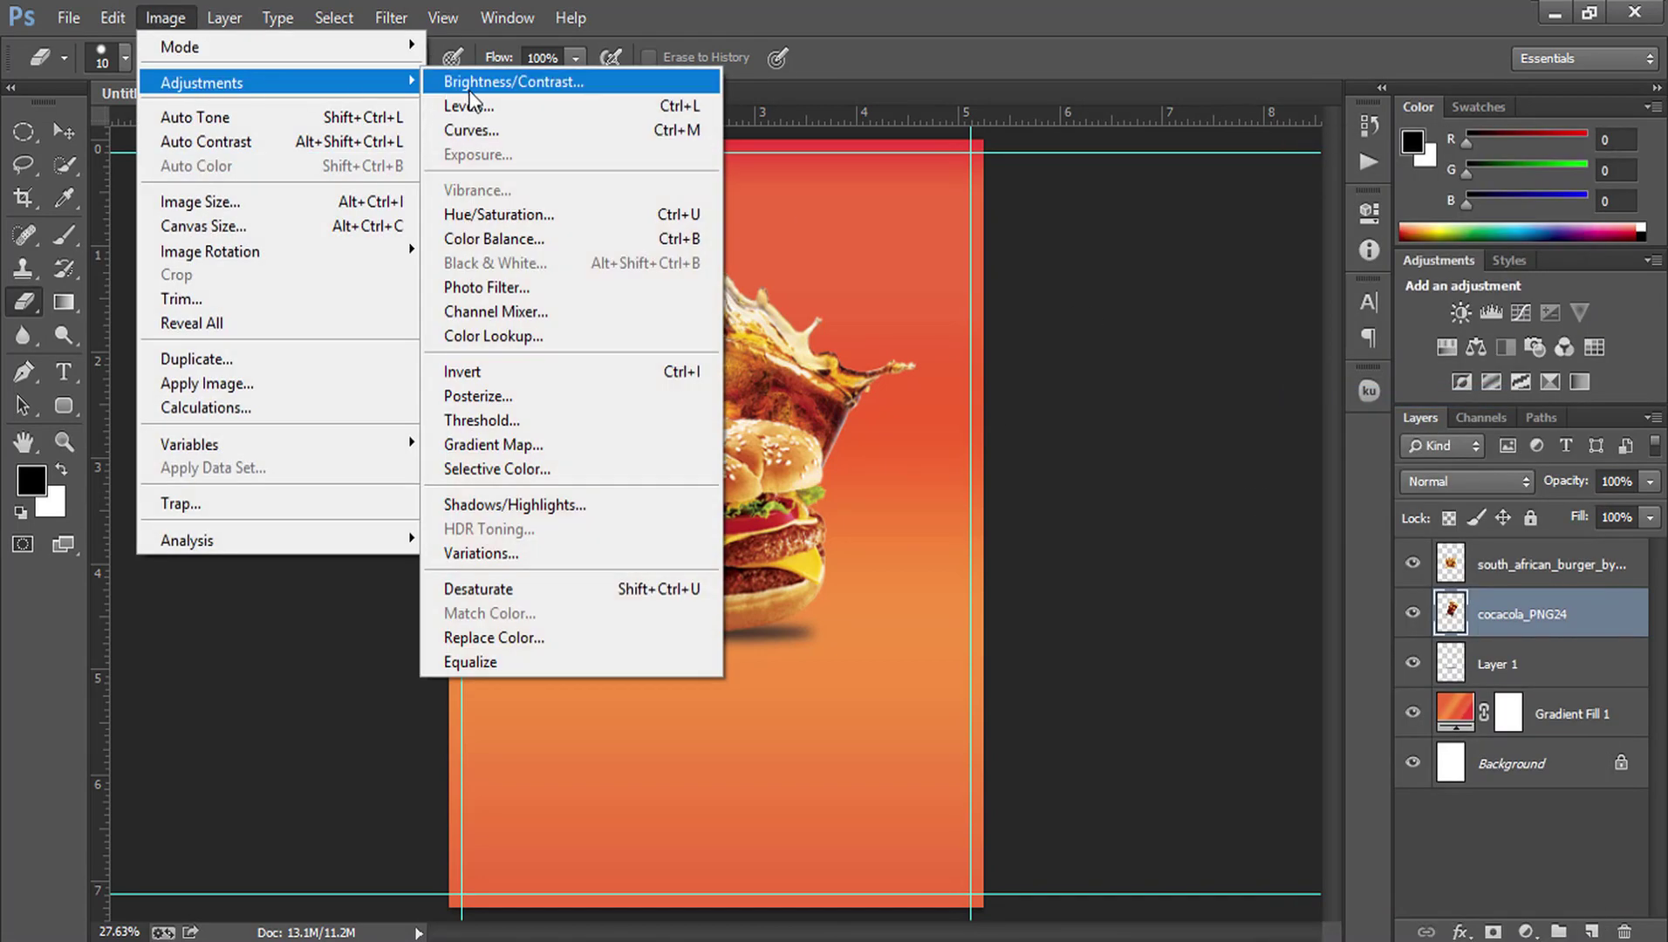
left_click(468, 85)
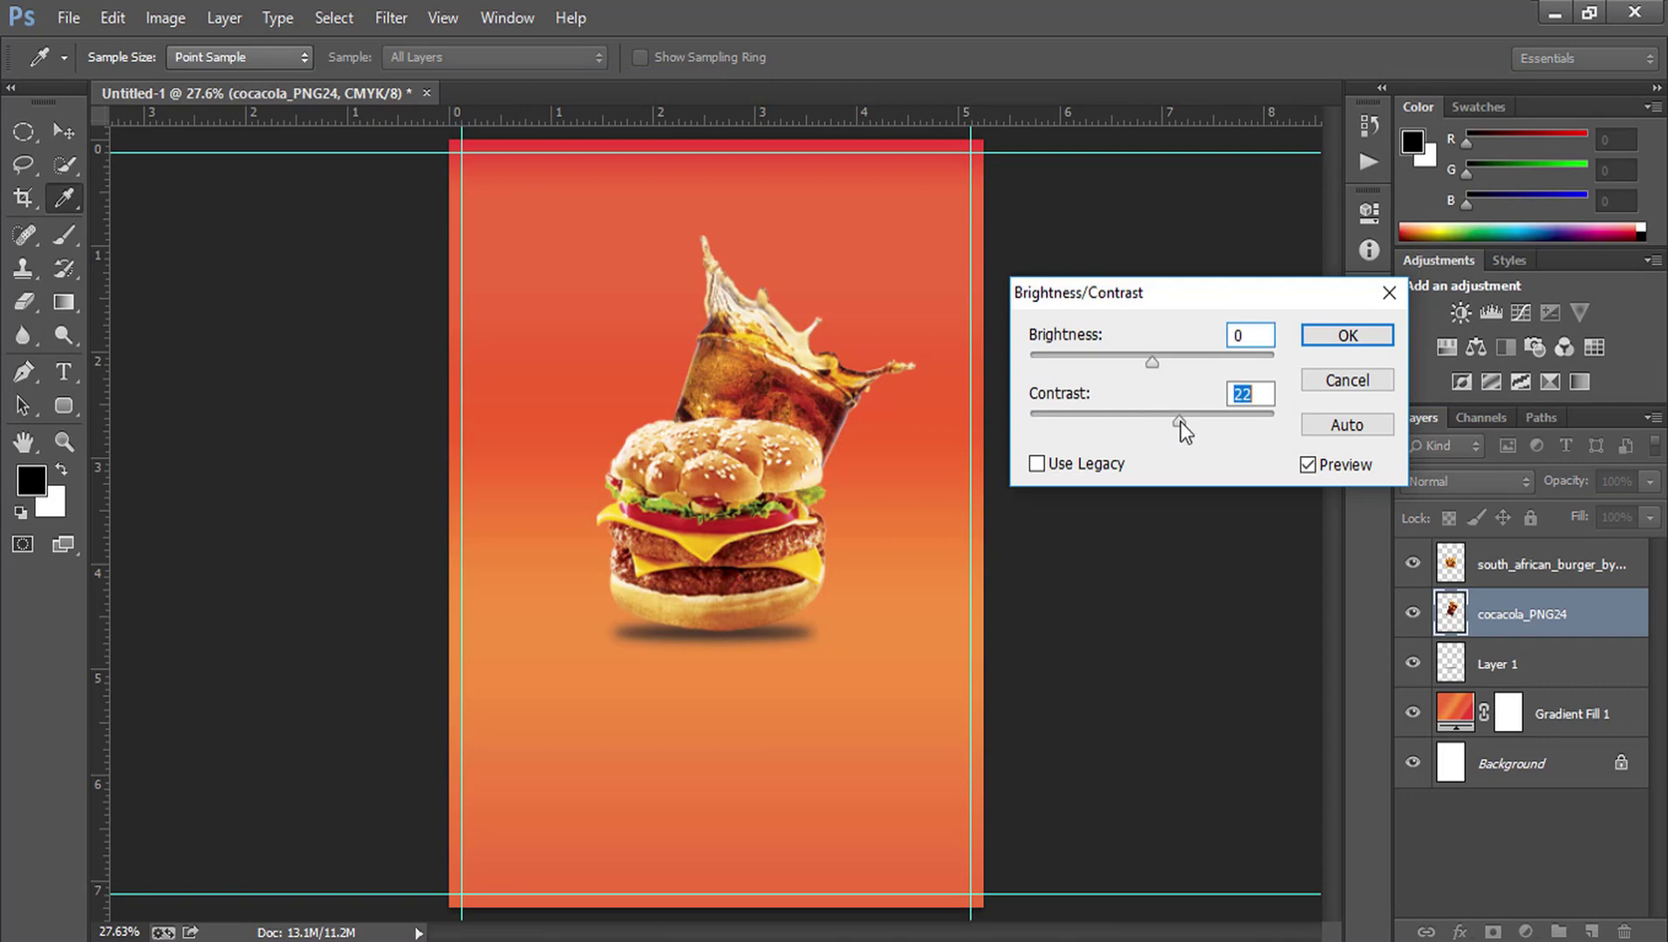
left_click_drag(1148, 425, 1171, 424)
left_click(1343, 339)
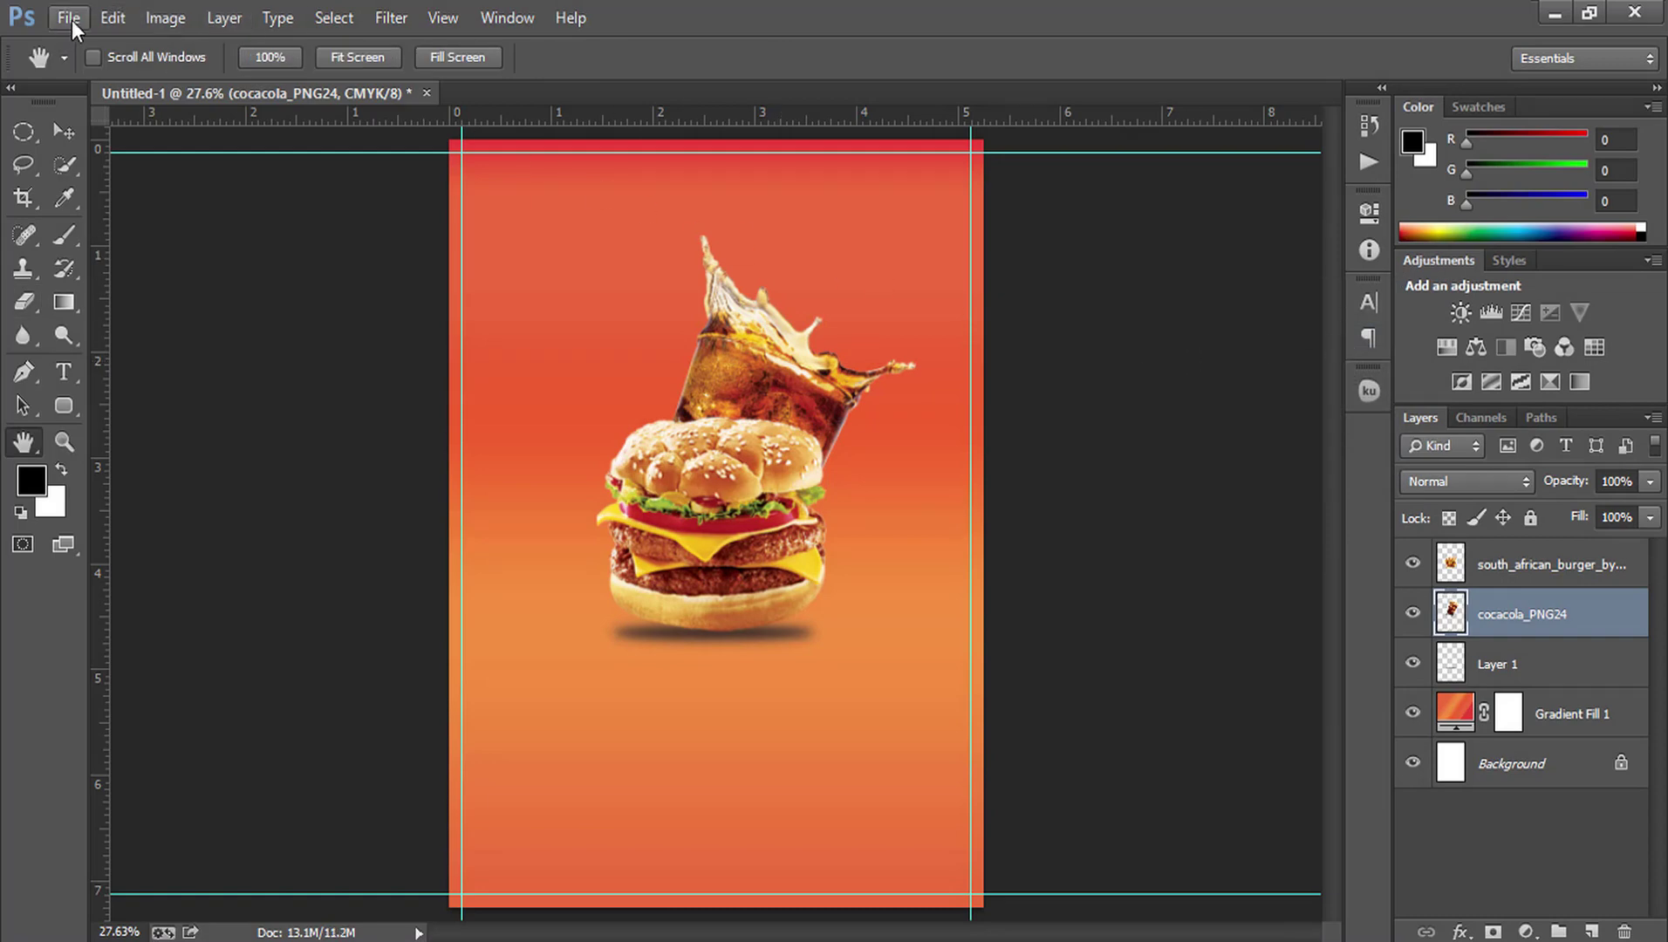
Step: Group the burger, cola and Layer 1 layers into a group named 'Burger'
left_click(66, 126)
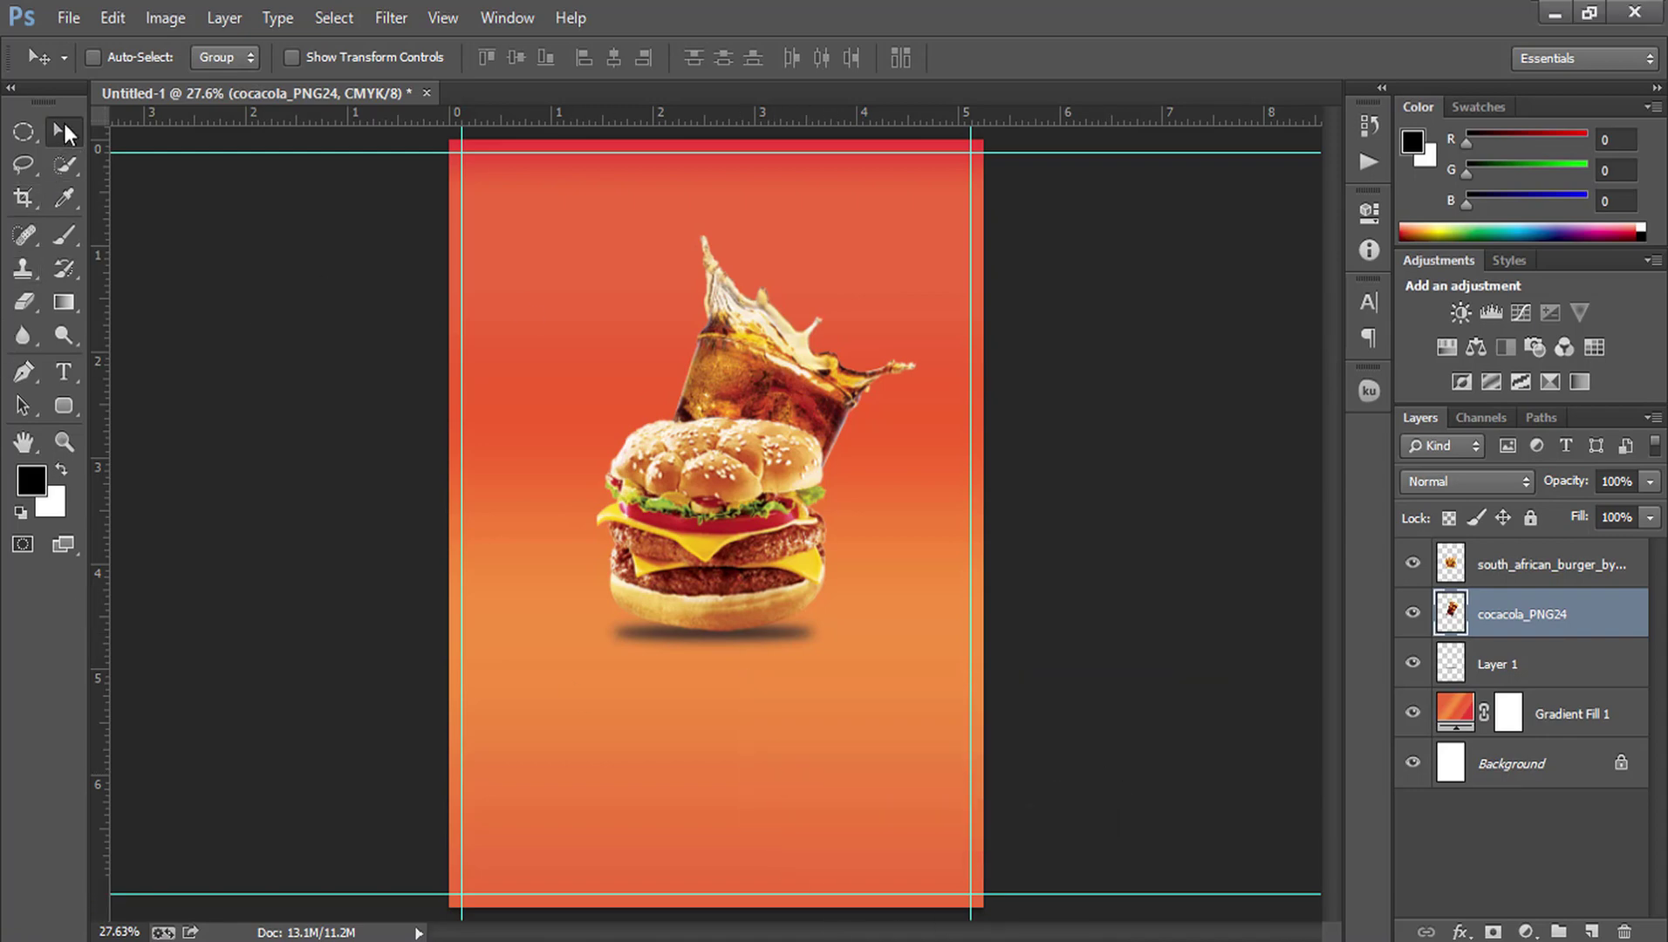
left_click(1544, 570)
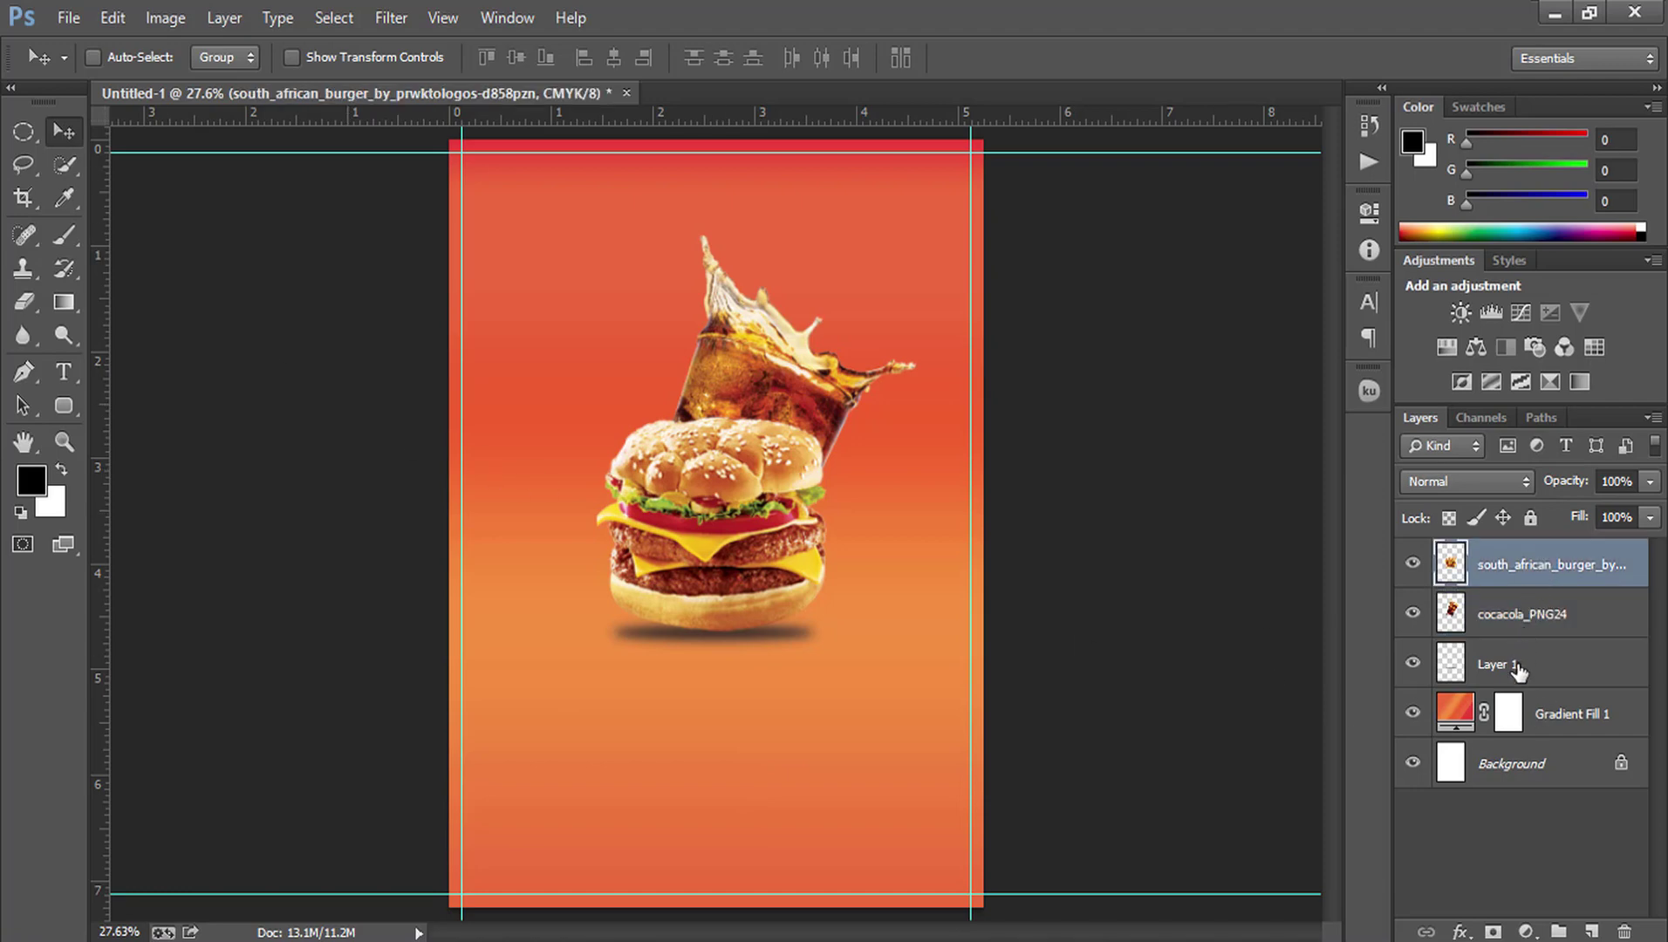
left_click(1519, 670, "shift")
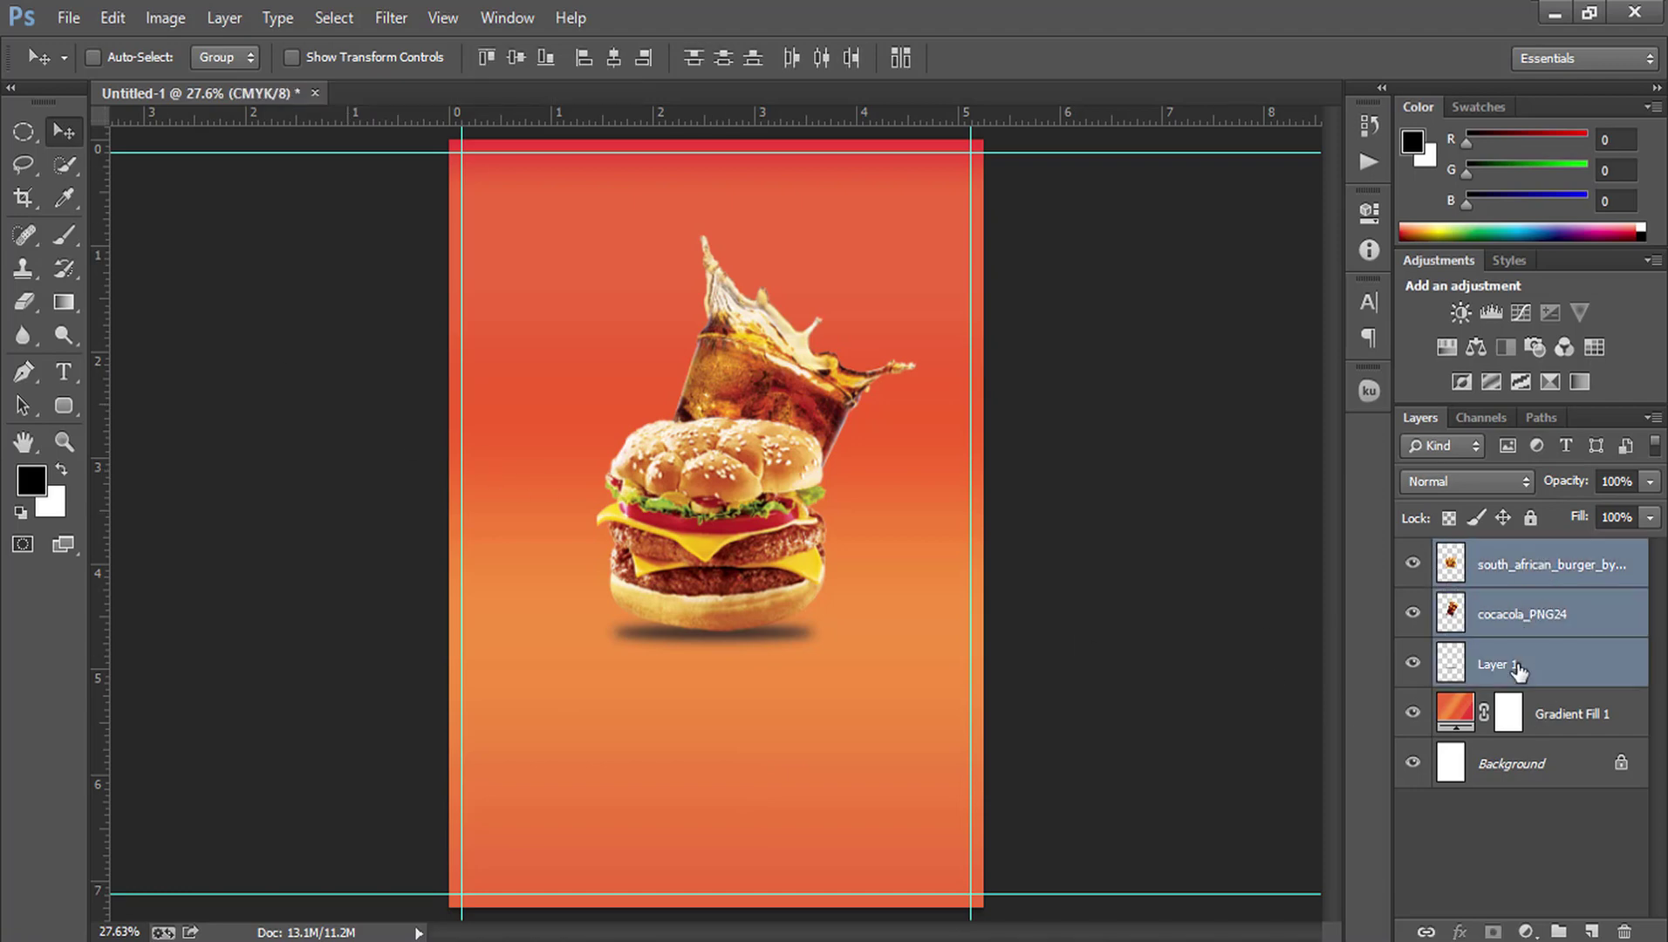
key("ctrl+g")
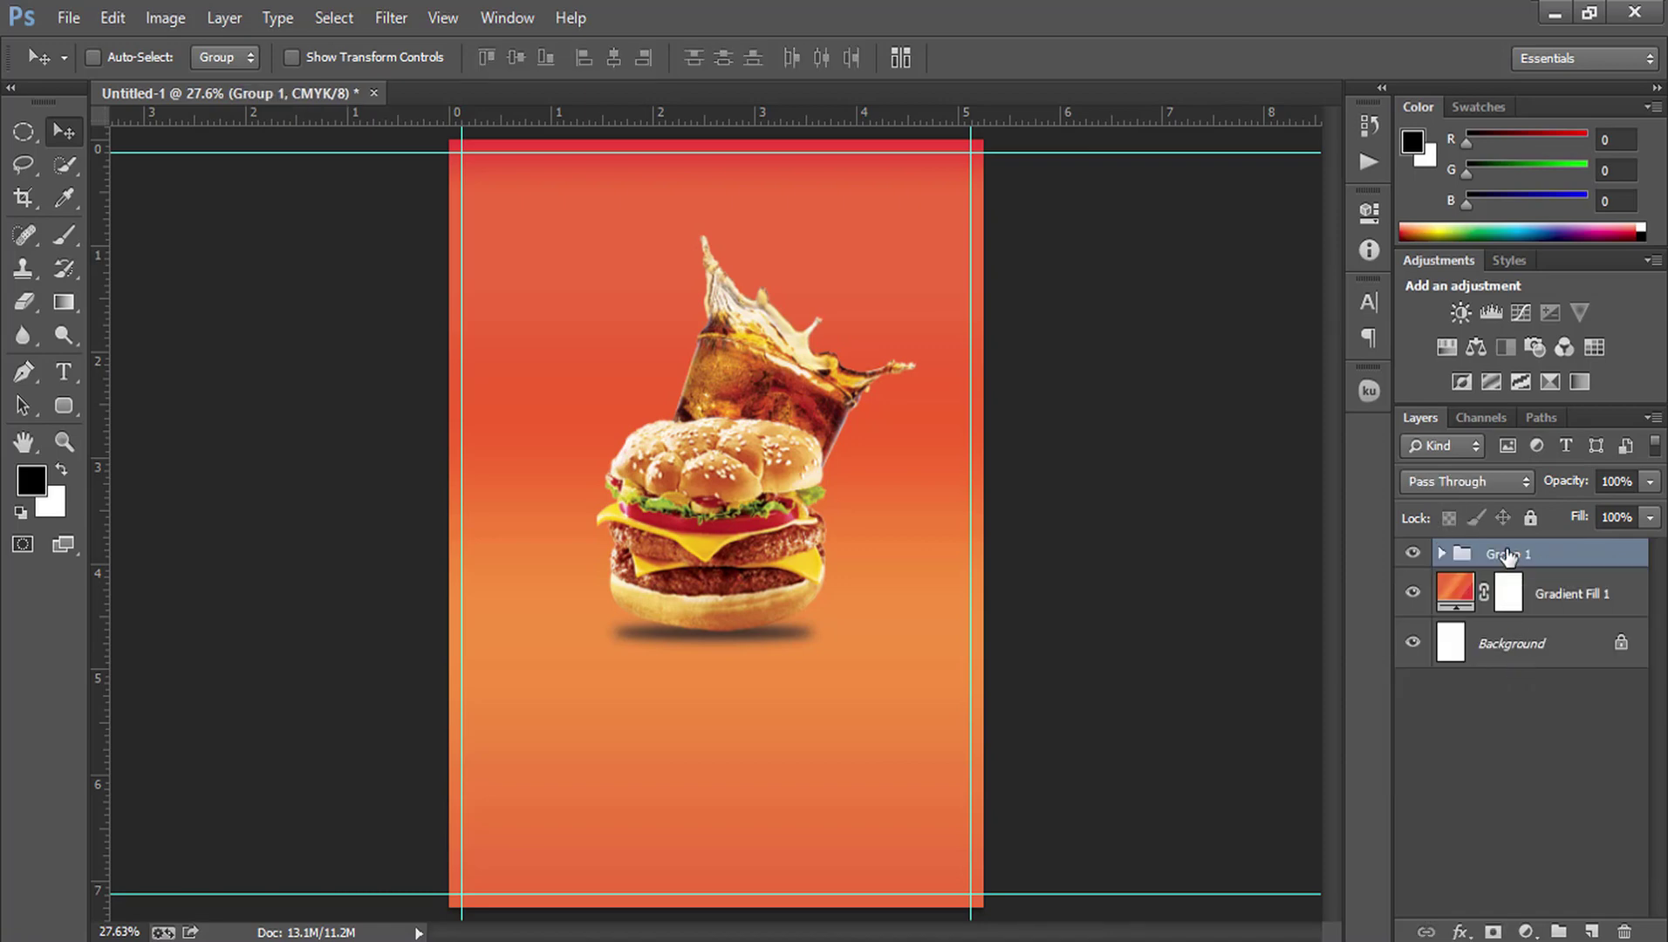
double_click(1514, 553)
type("Burger")
key("Return")
left_click(64, 442)
Step: Add black 'Burger King' text at the poster's upper left and select it
mouse_move(529, 523)
left_mouse_down()
mouse_move(688, 550)
mouse_move(668, 664)
left_mouse_up()
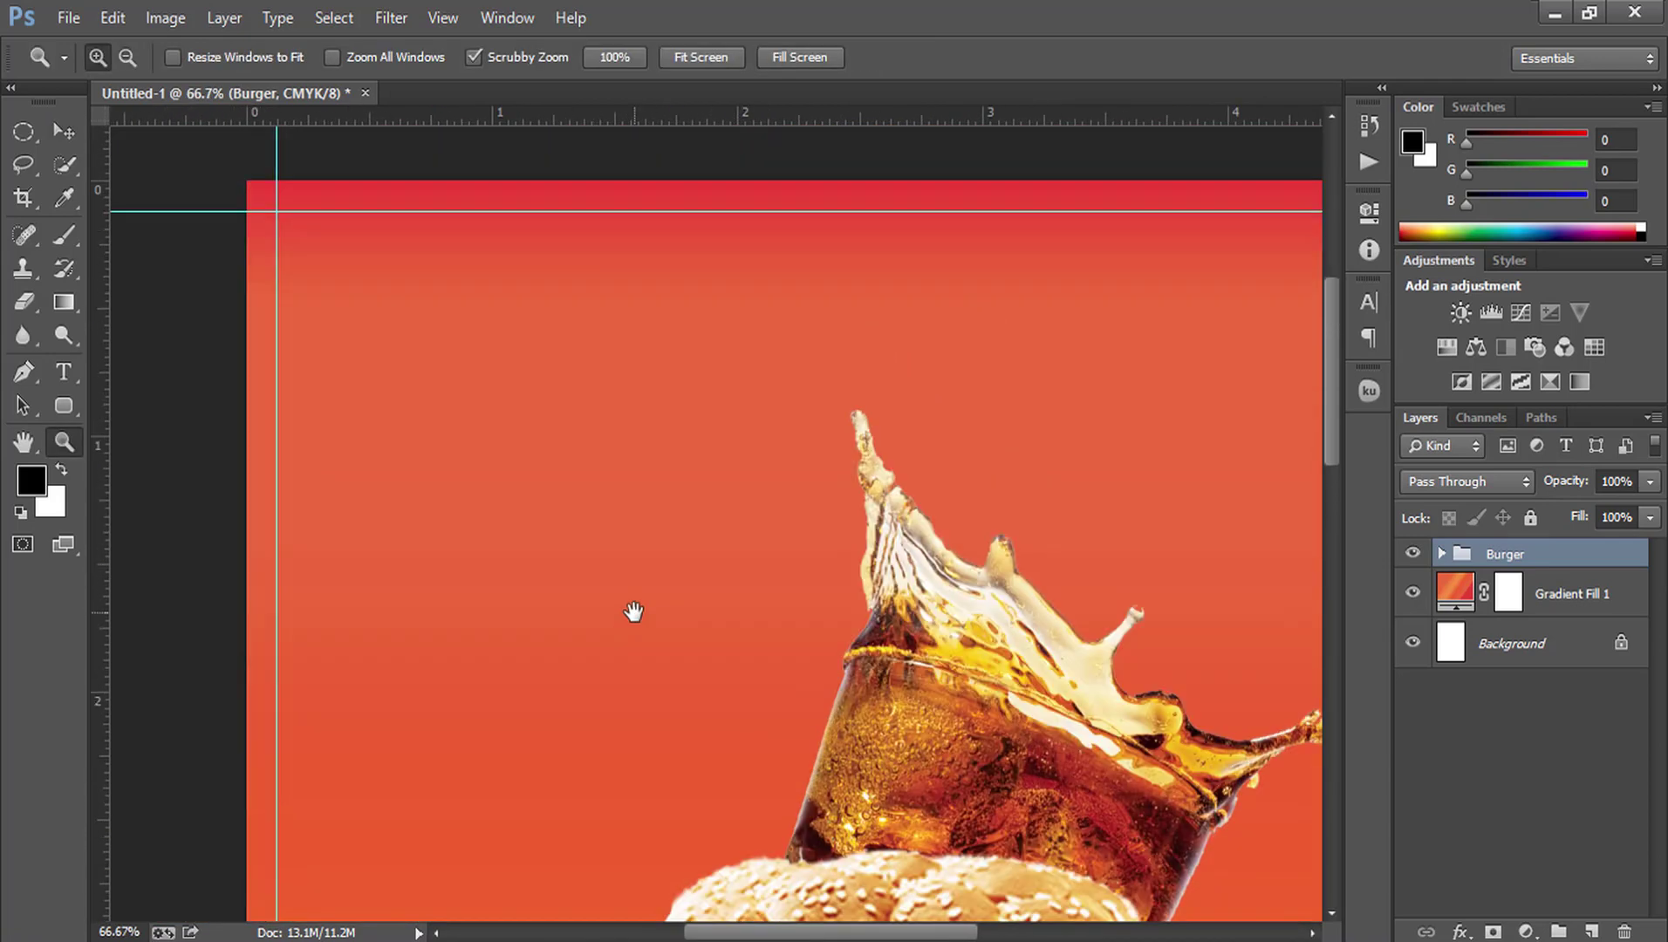
left_click(71, 381)
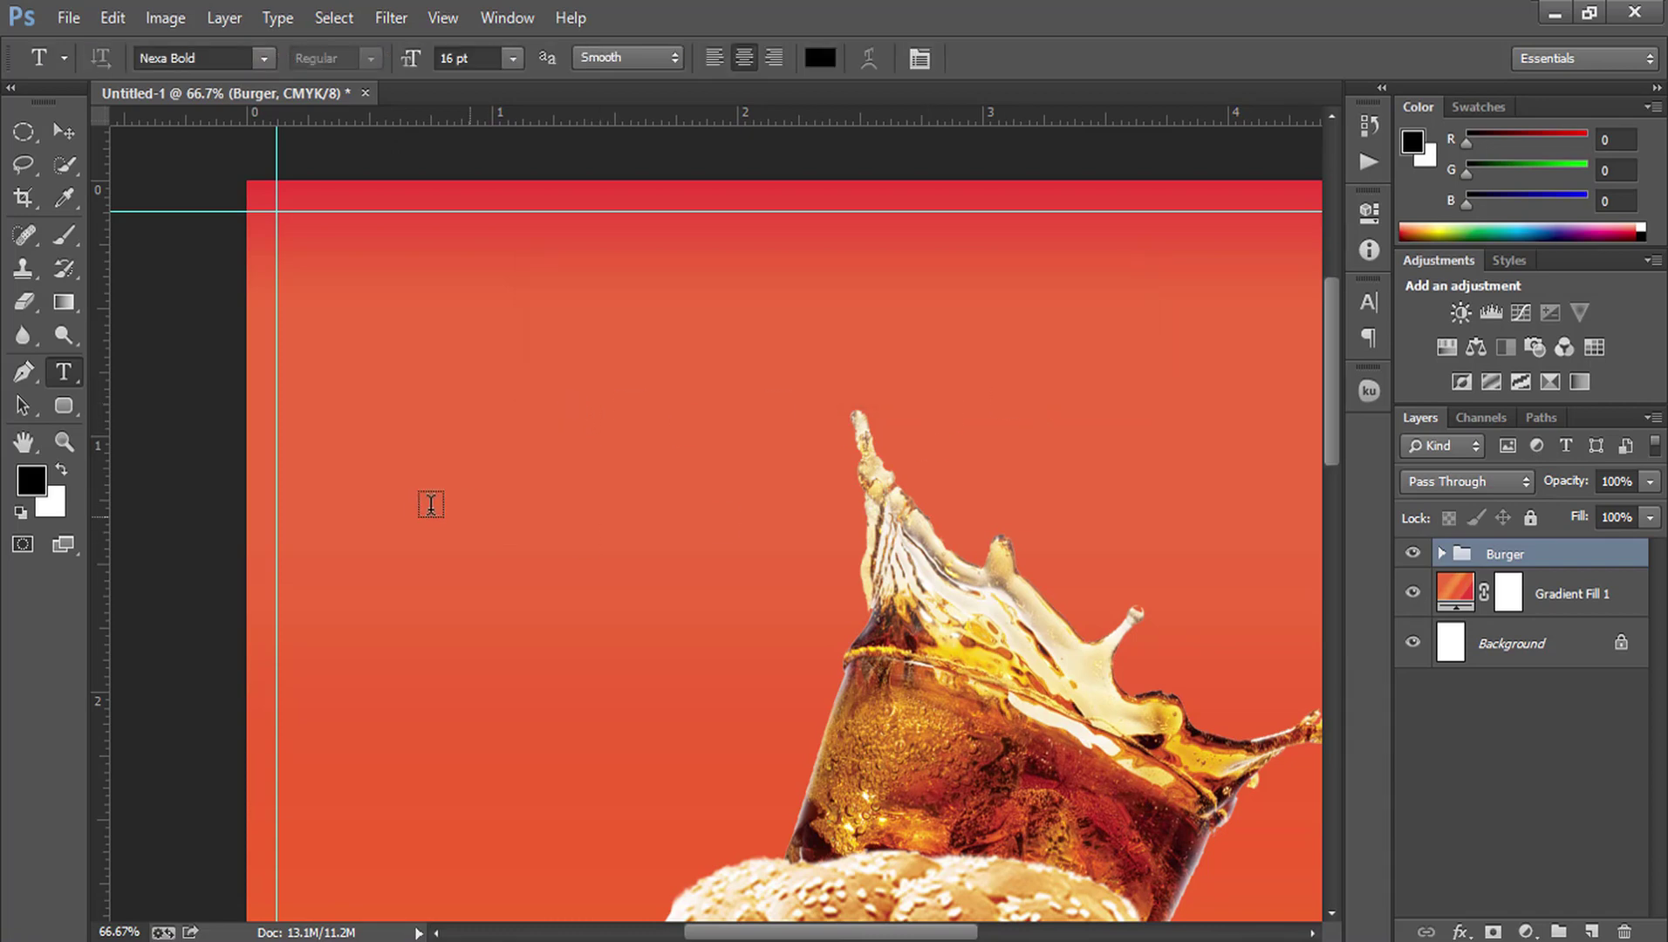
left_click(424, 510)
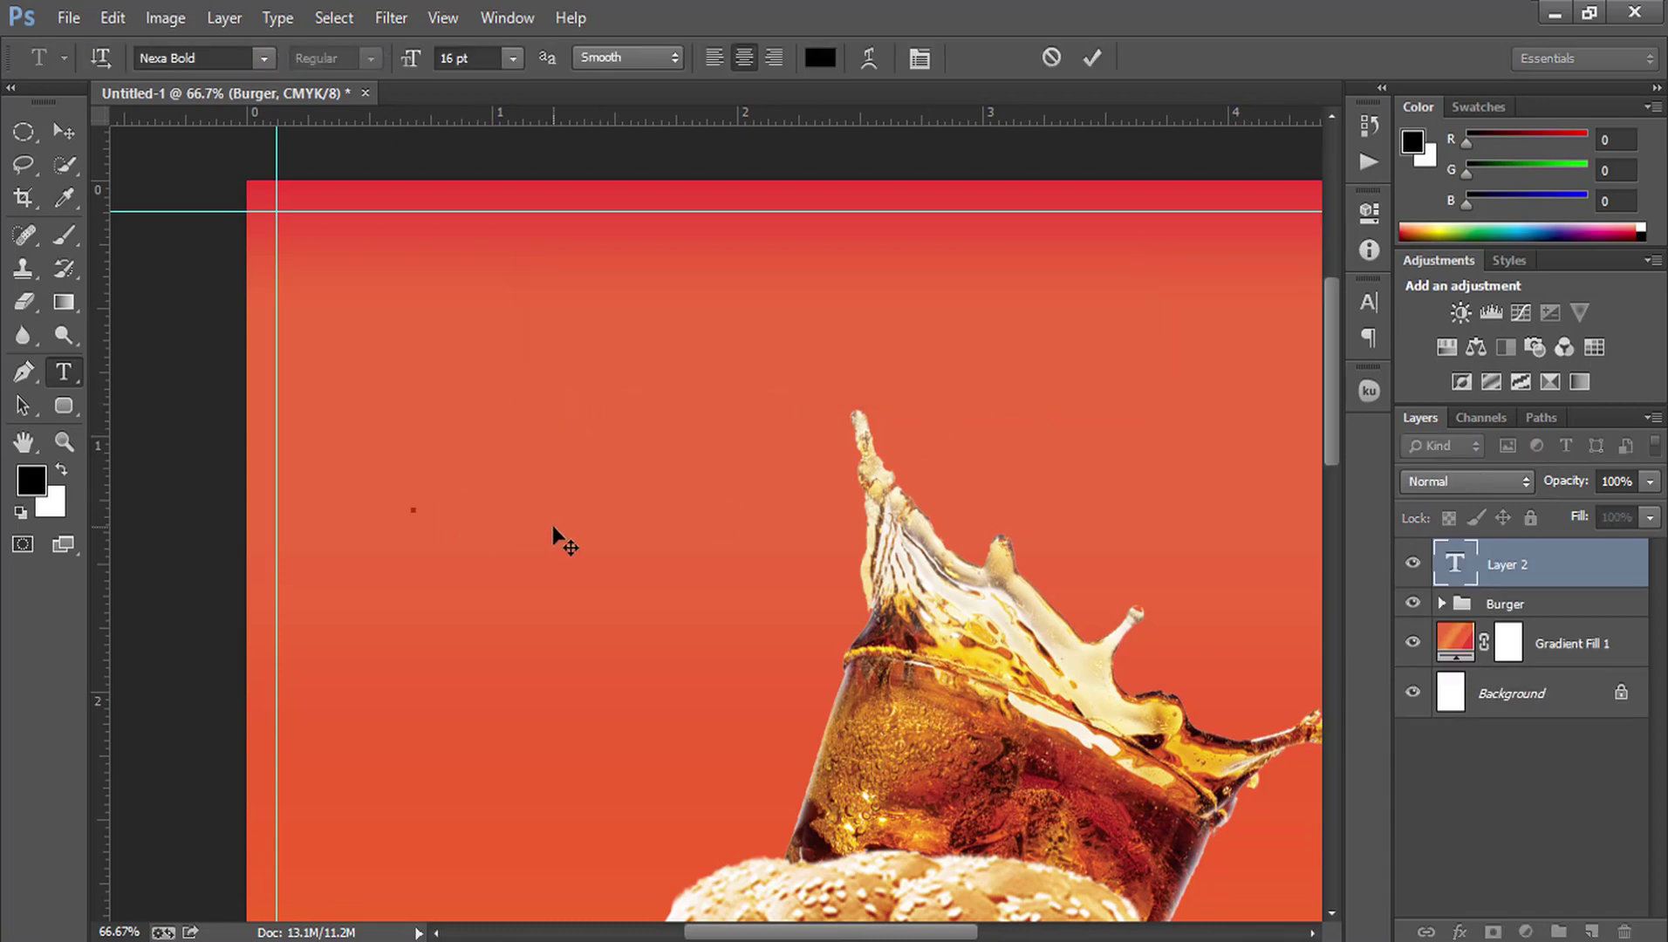
type("Bu")
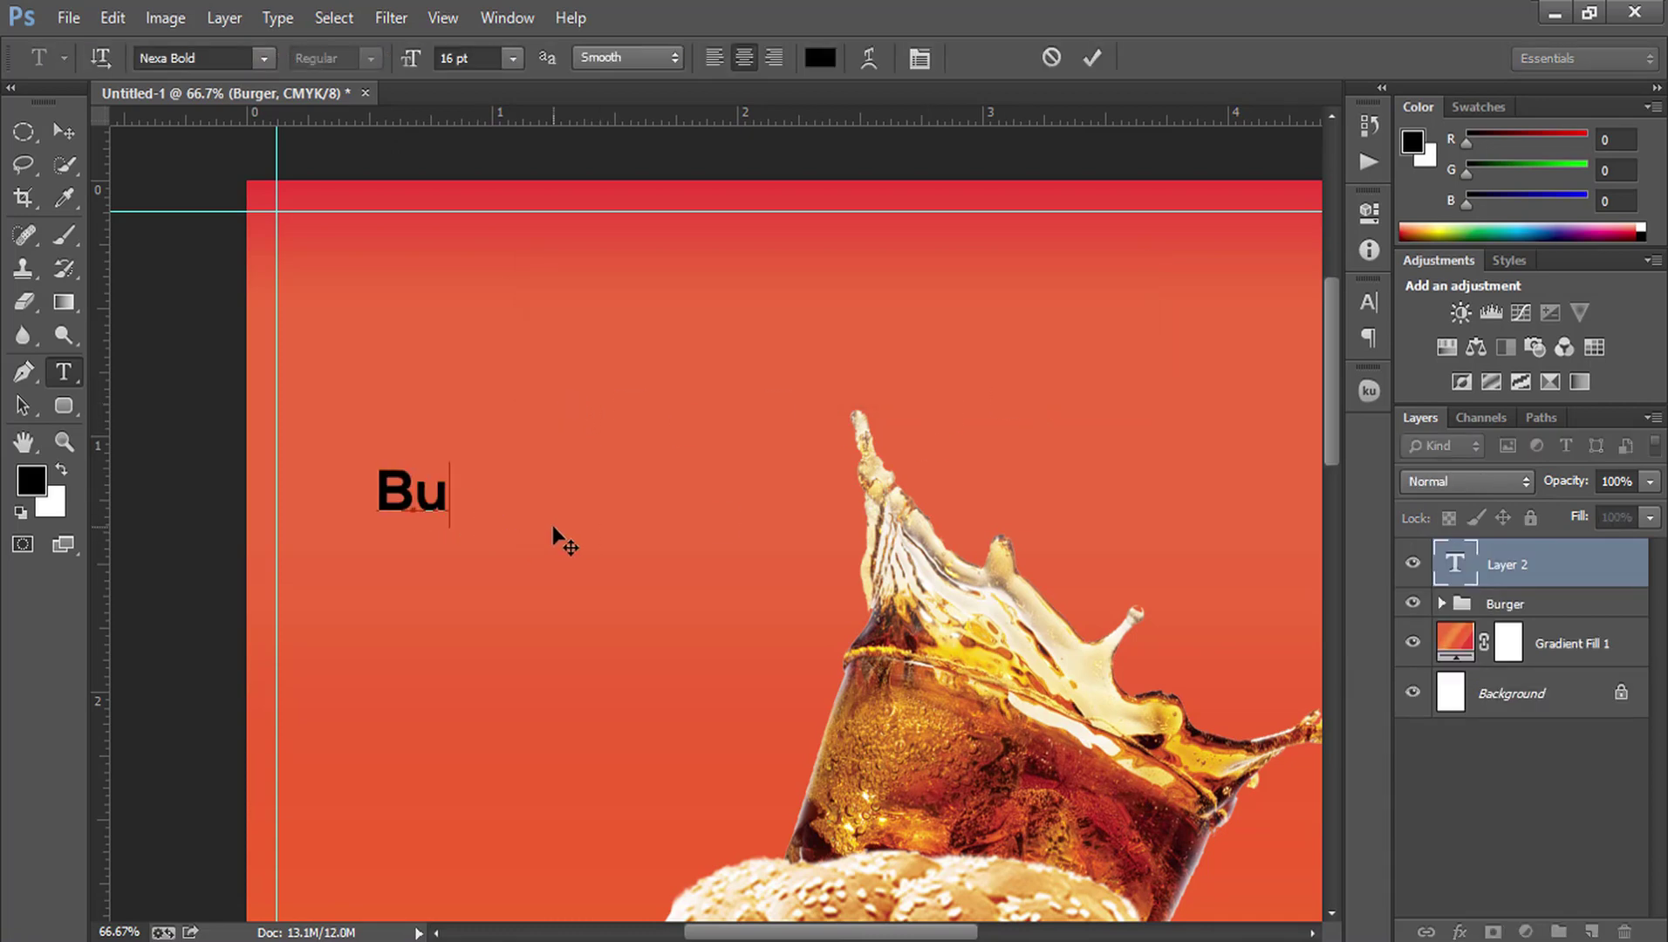
type("rger")
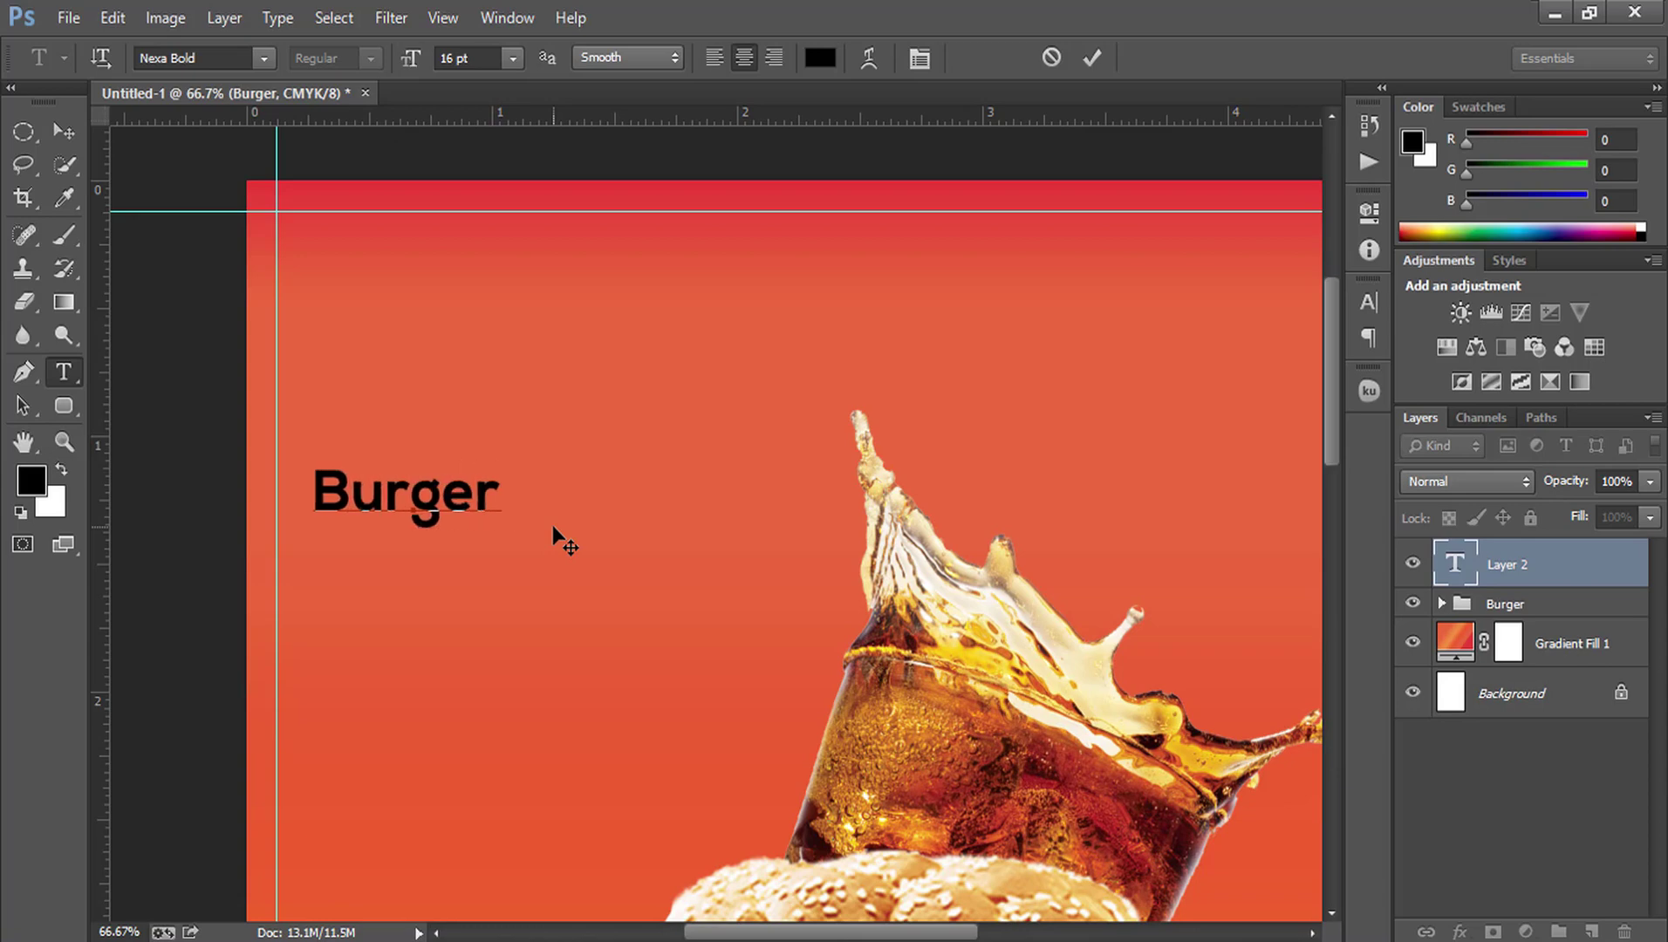
type(" King")
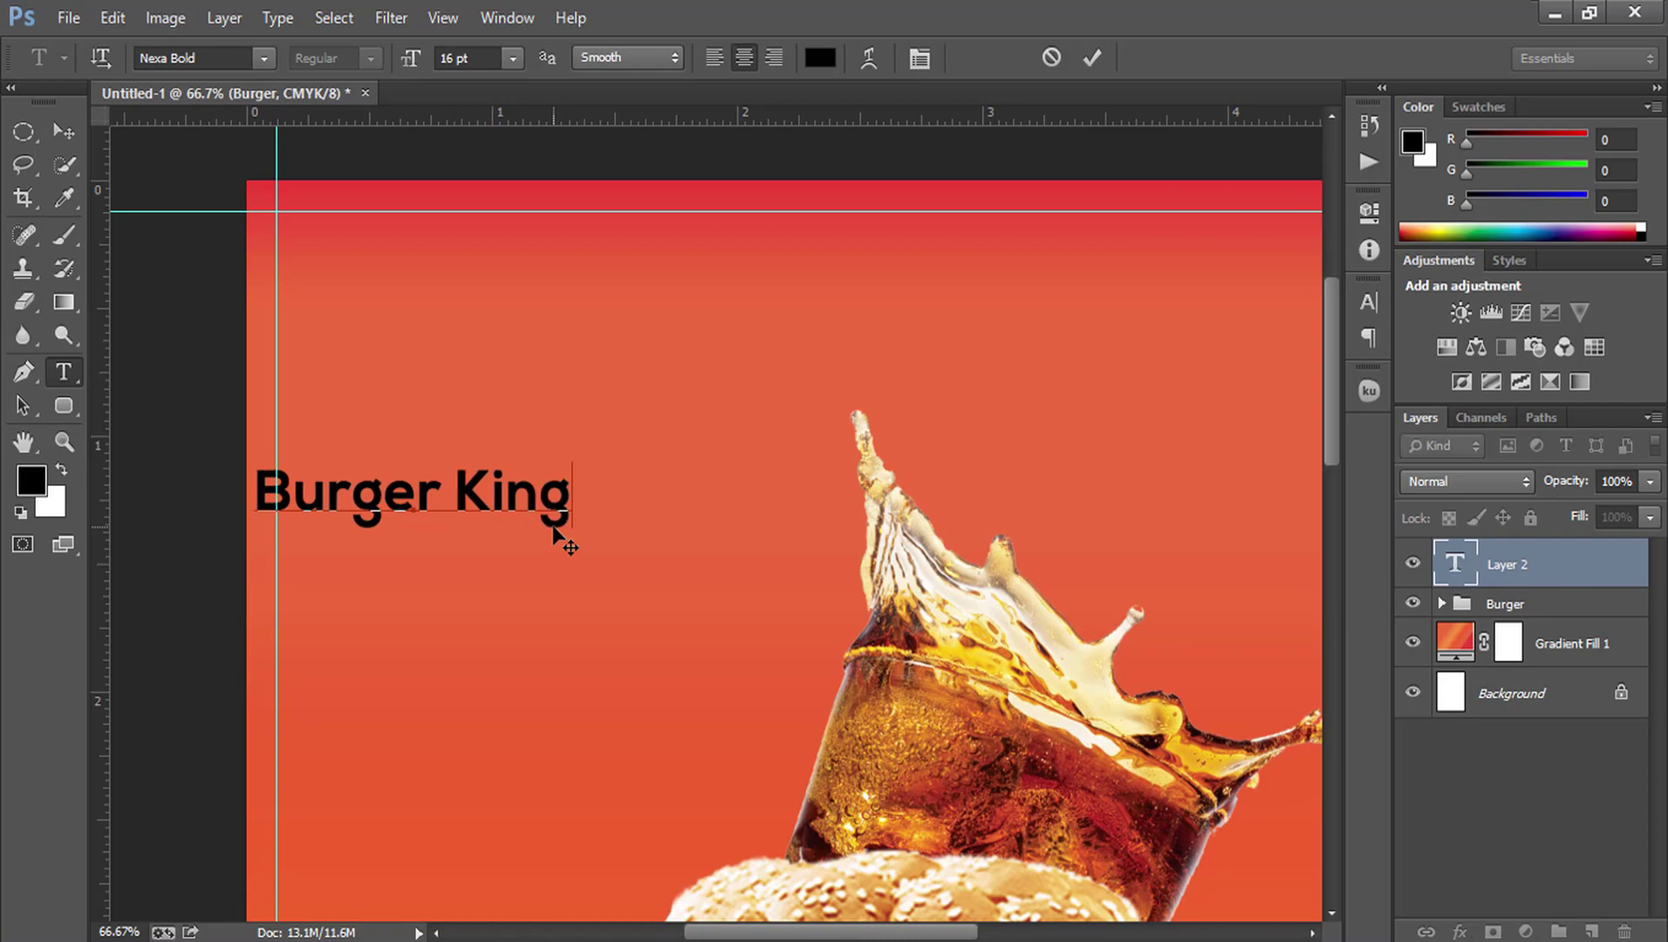
left_click_drag(513, 590, 639, 580)
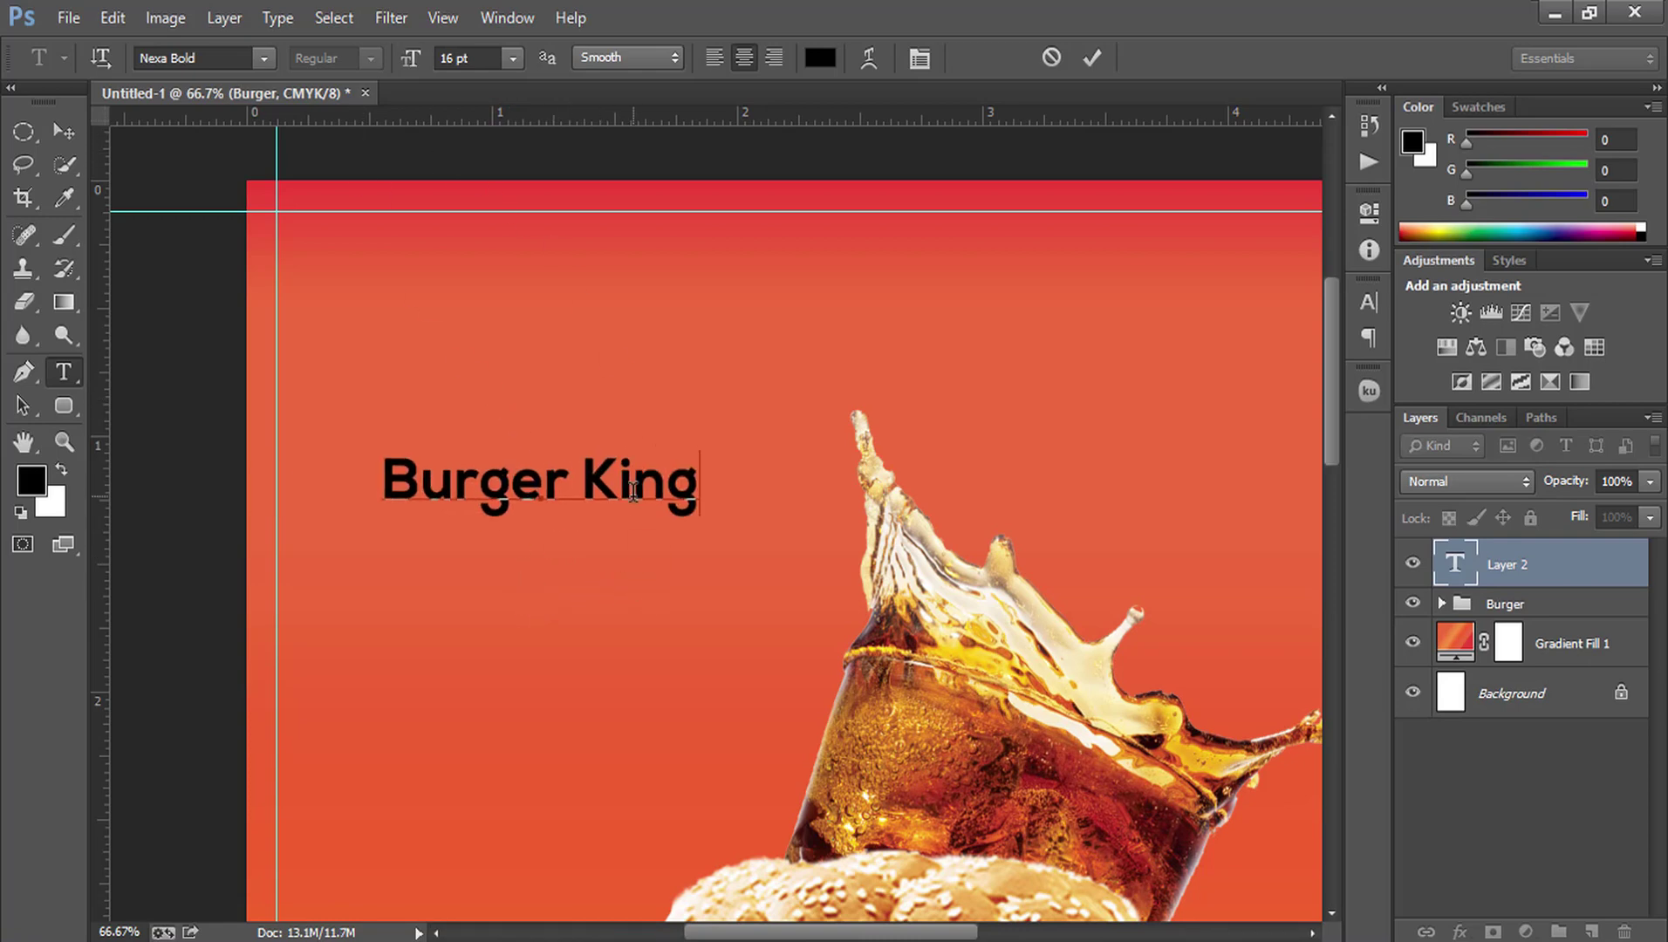
left_click_drag(386, 463, 699, 484)
left_click(264, 58)
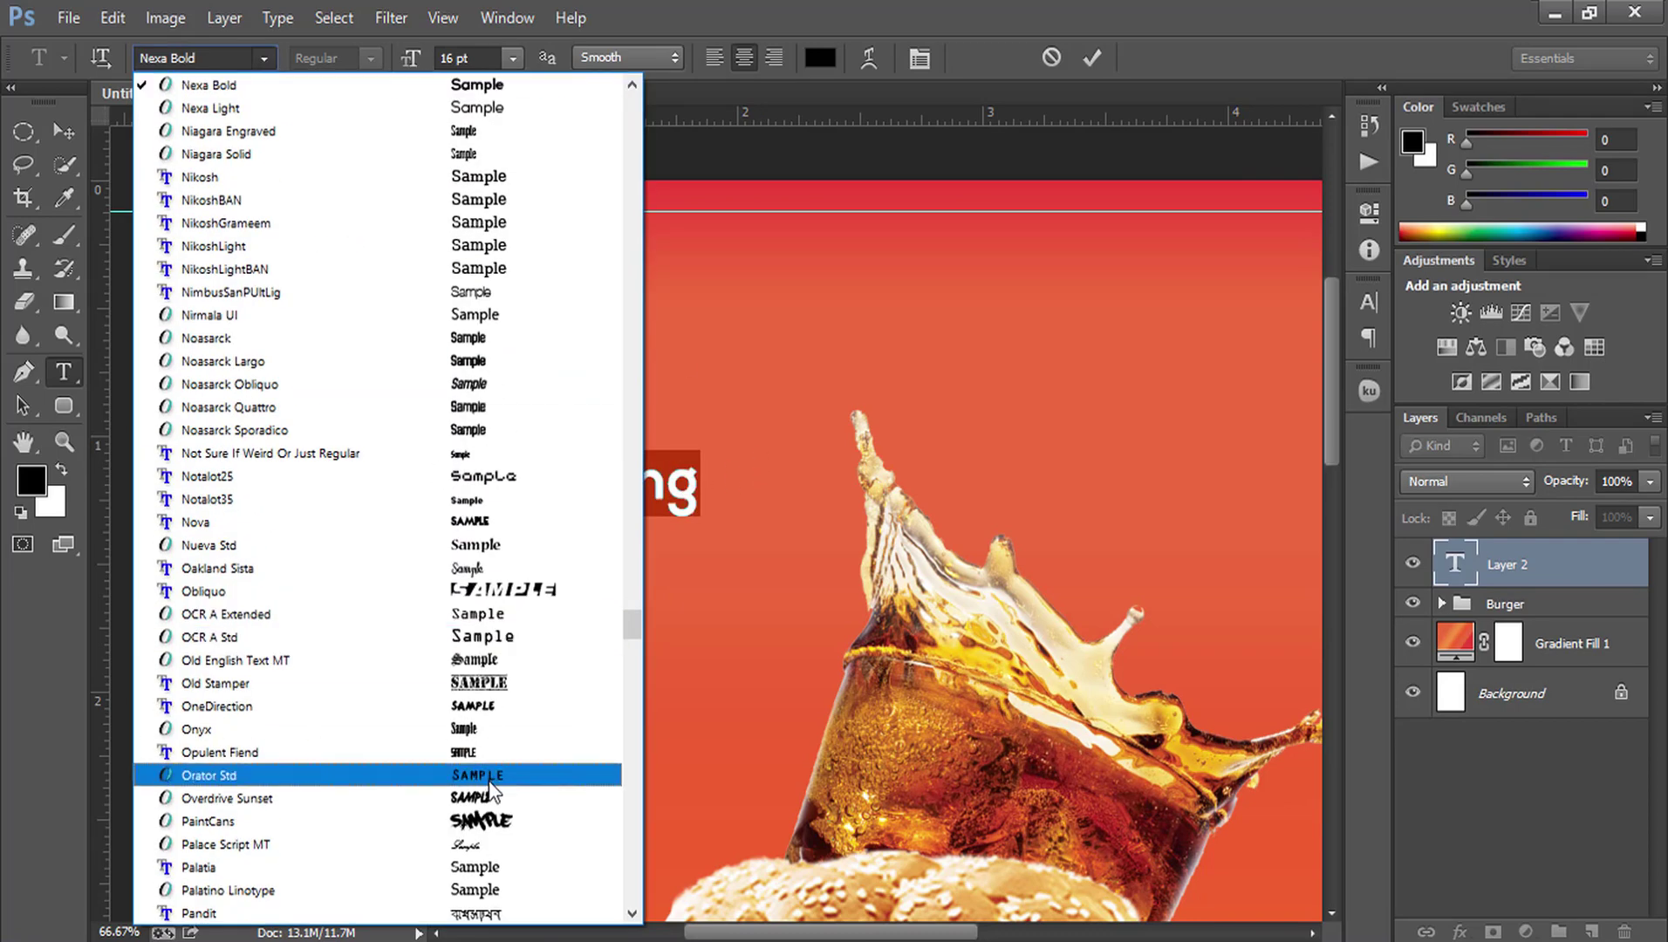
Step: Try the PaintCans font on the heading
left_click(488, 822)
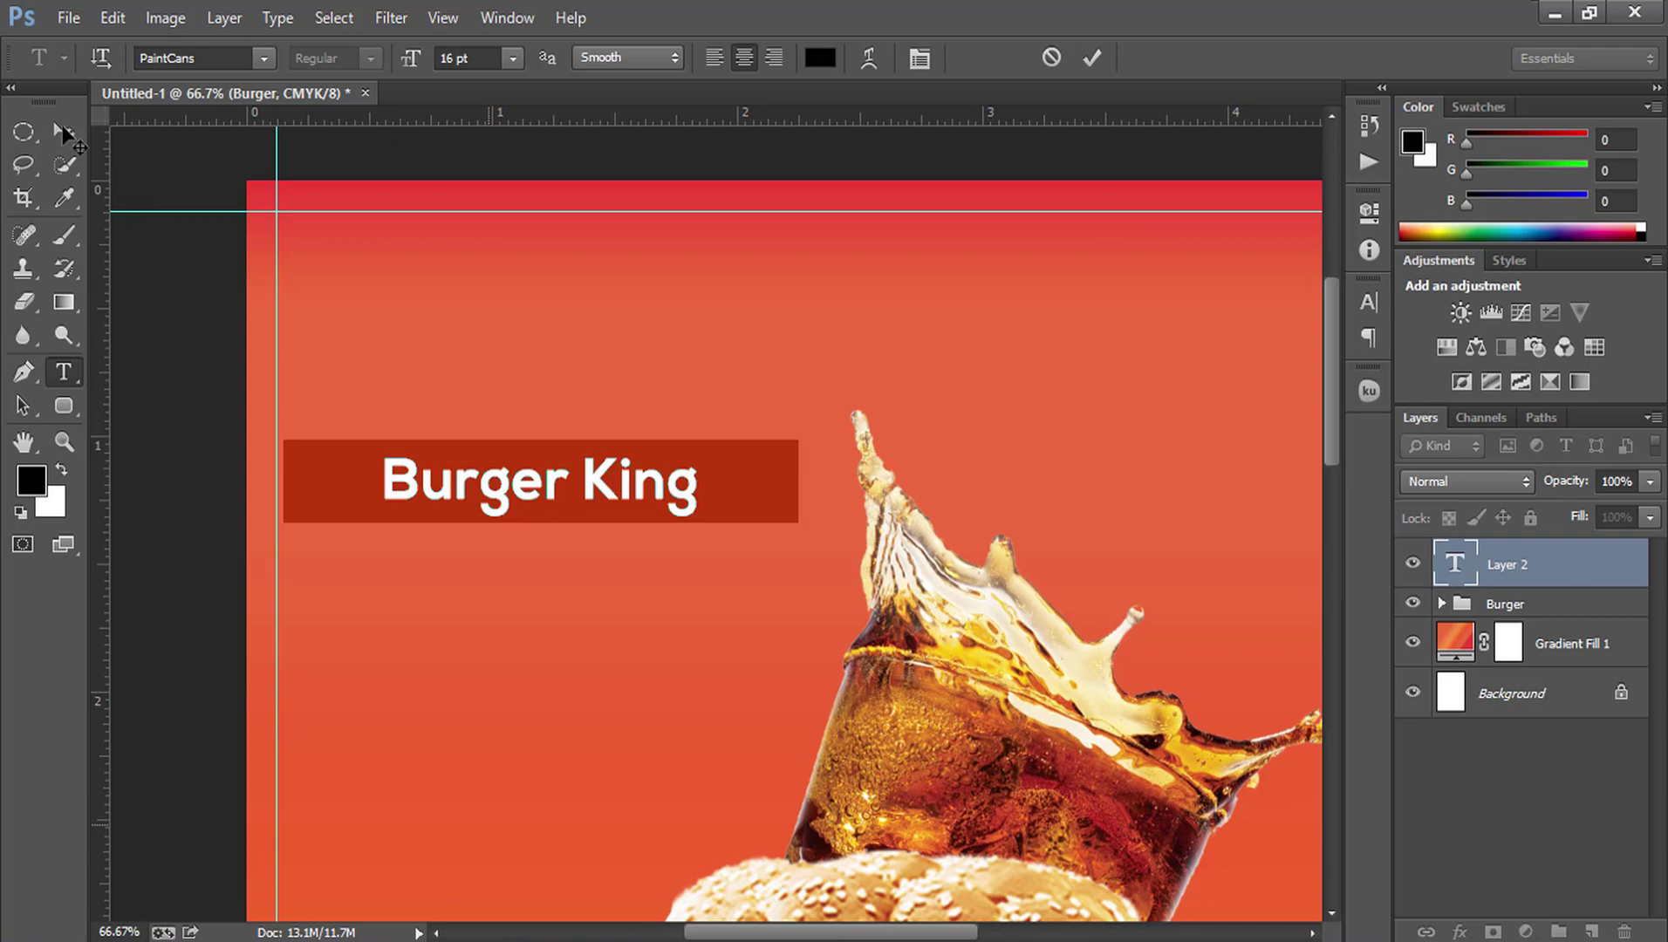
left_click(264, 57)
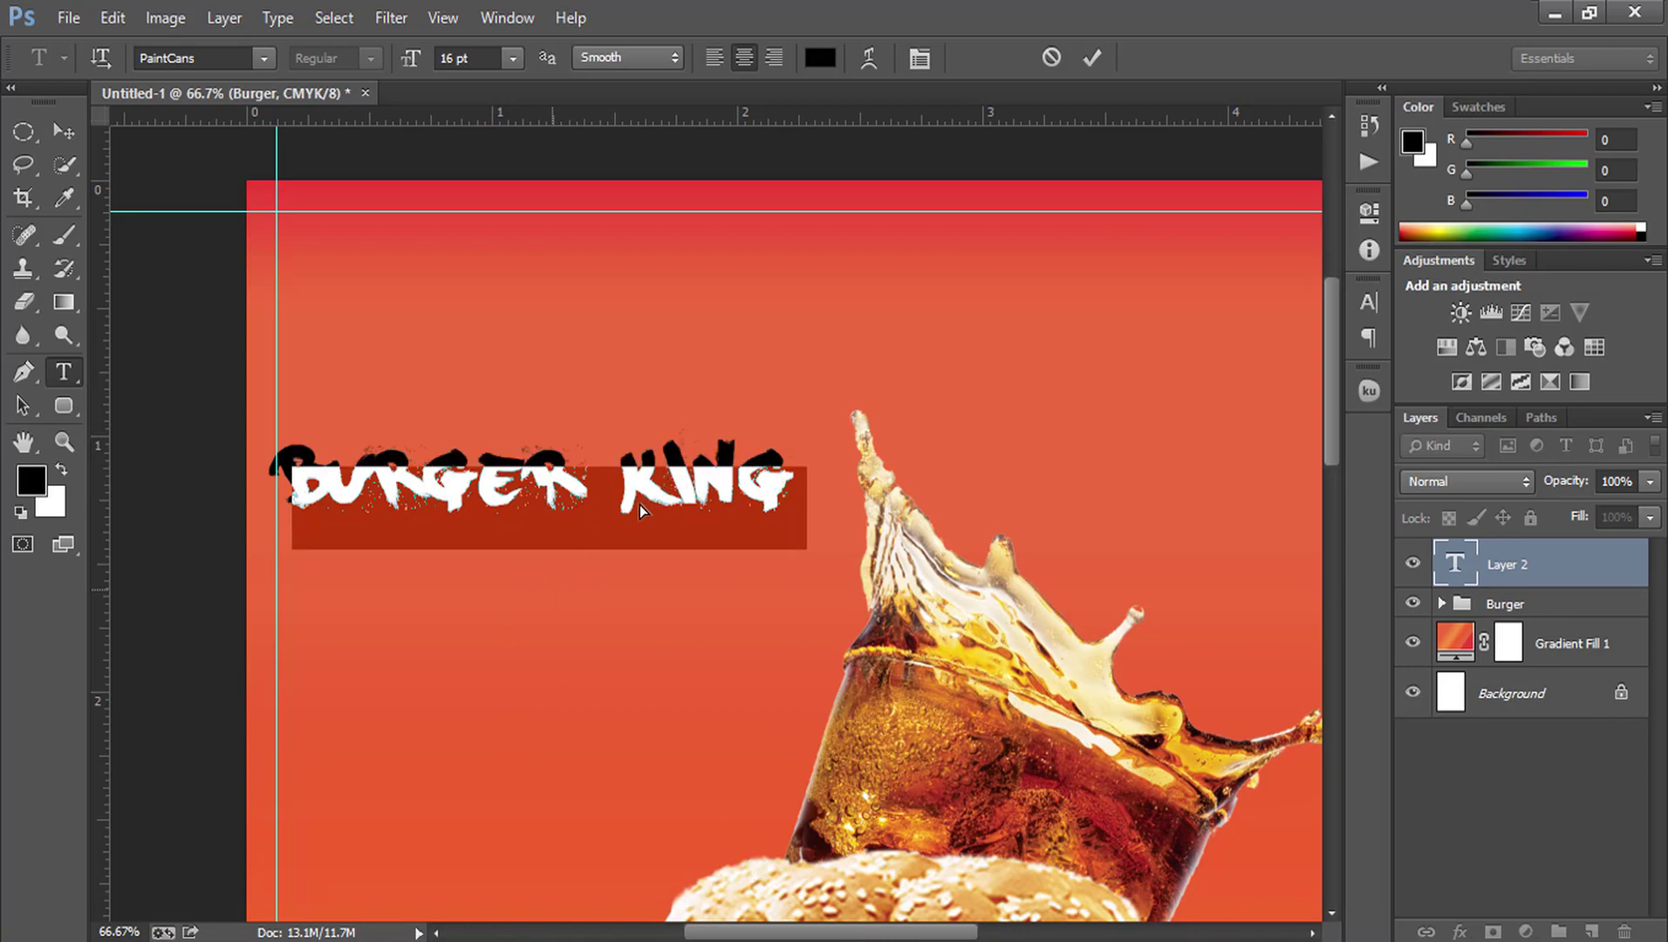
left_click(614, 479)
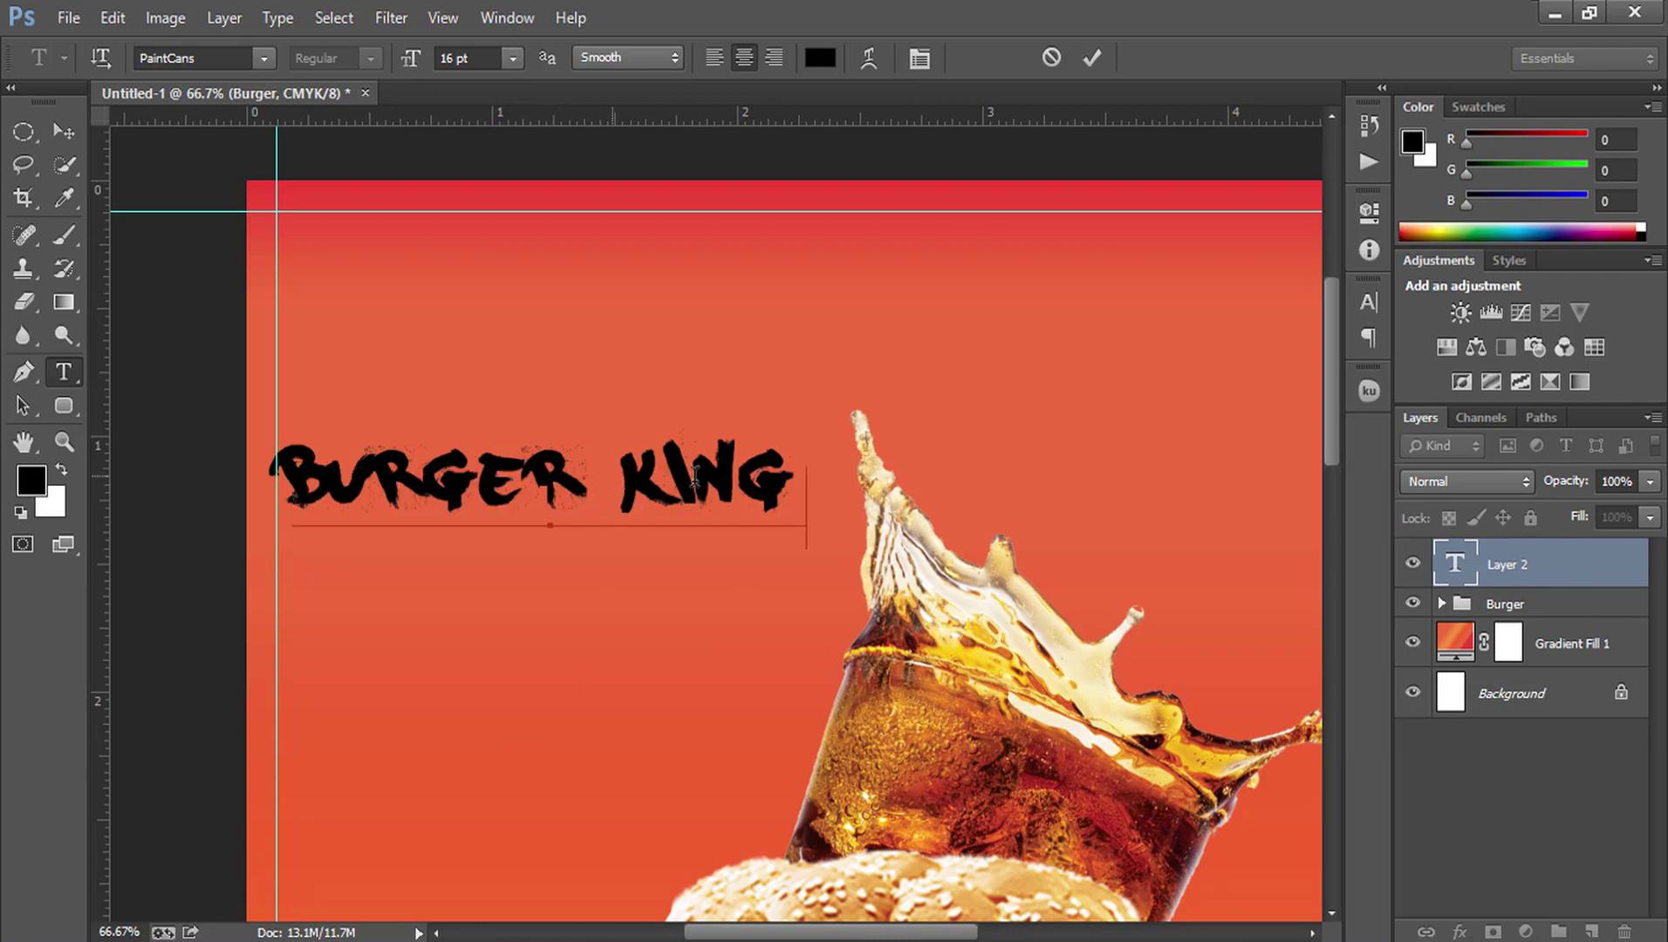
Step: Set the heading to PF Regal Swash Pro in Bold
key("ctrl+a")
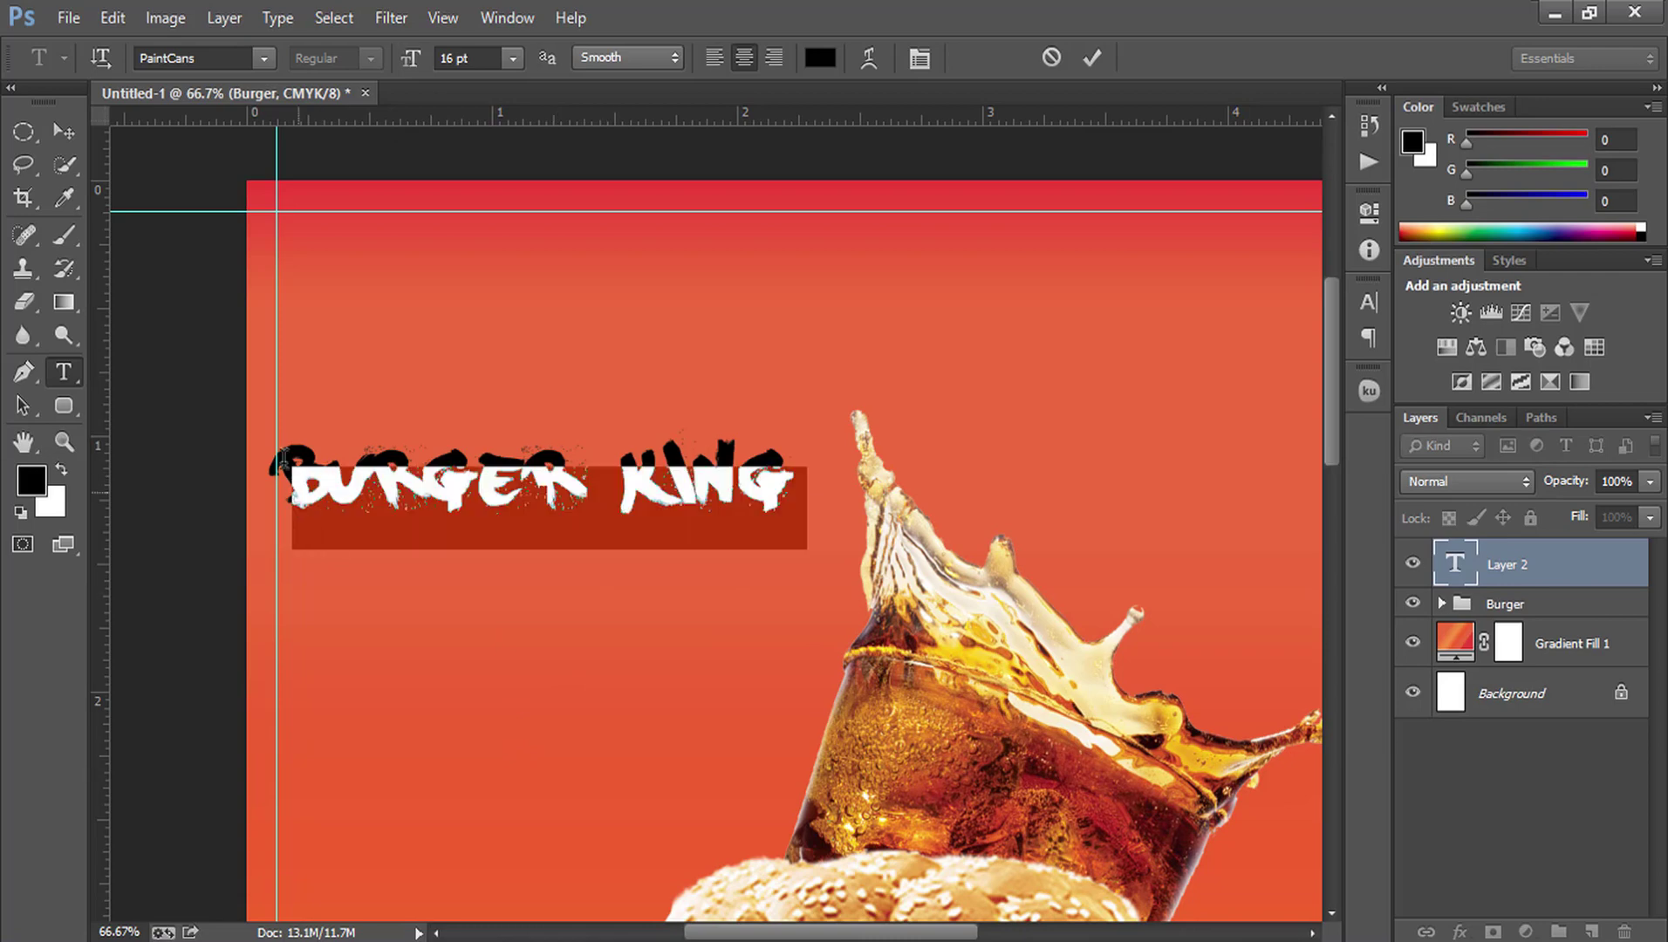
left_click(261, 59)
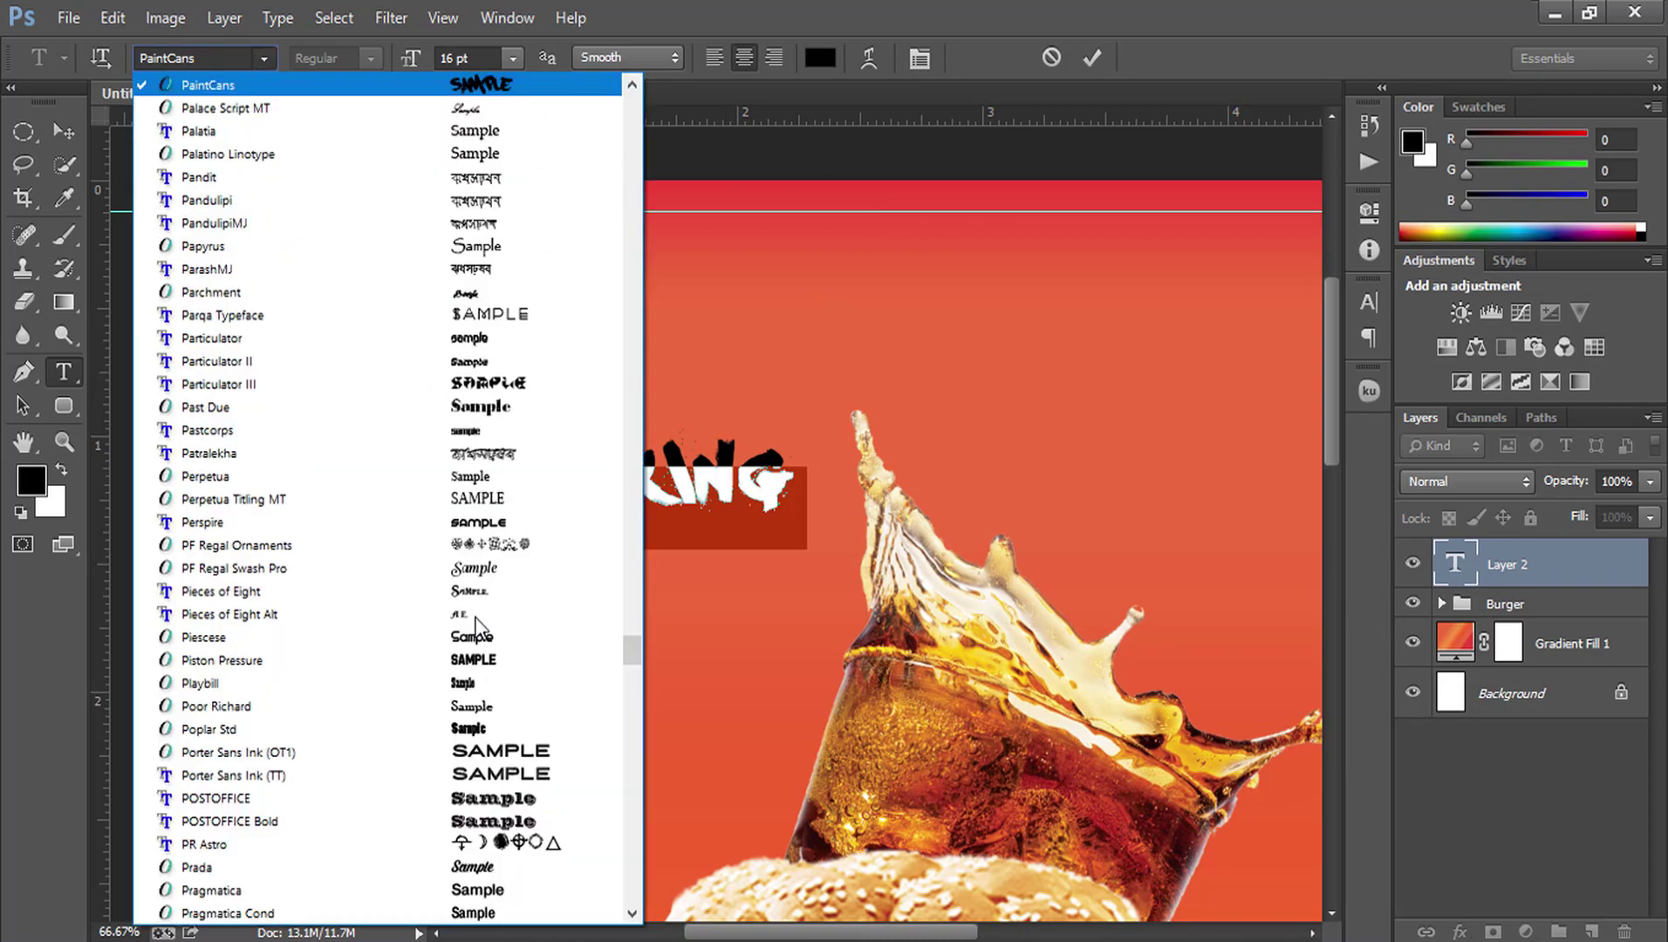
left_click(475, 571)
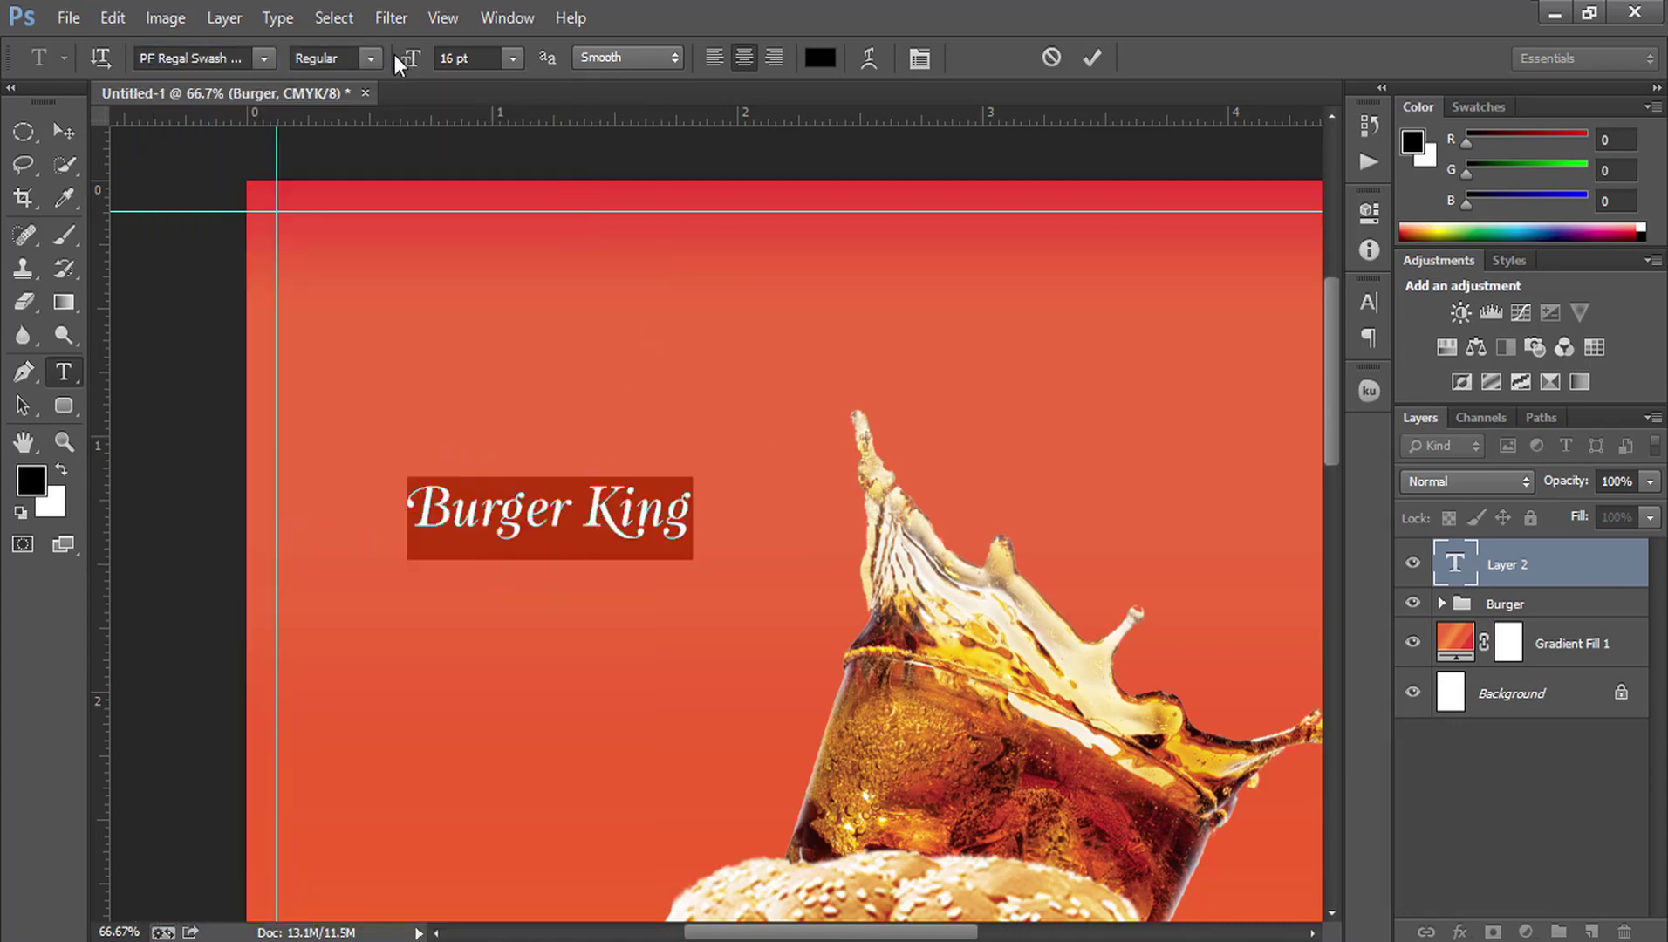
left_click(370, 58)
left_click(331, 104)
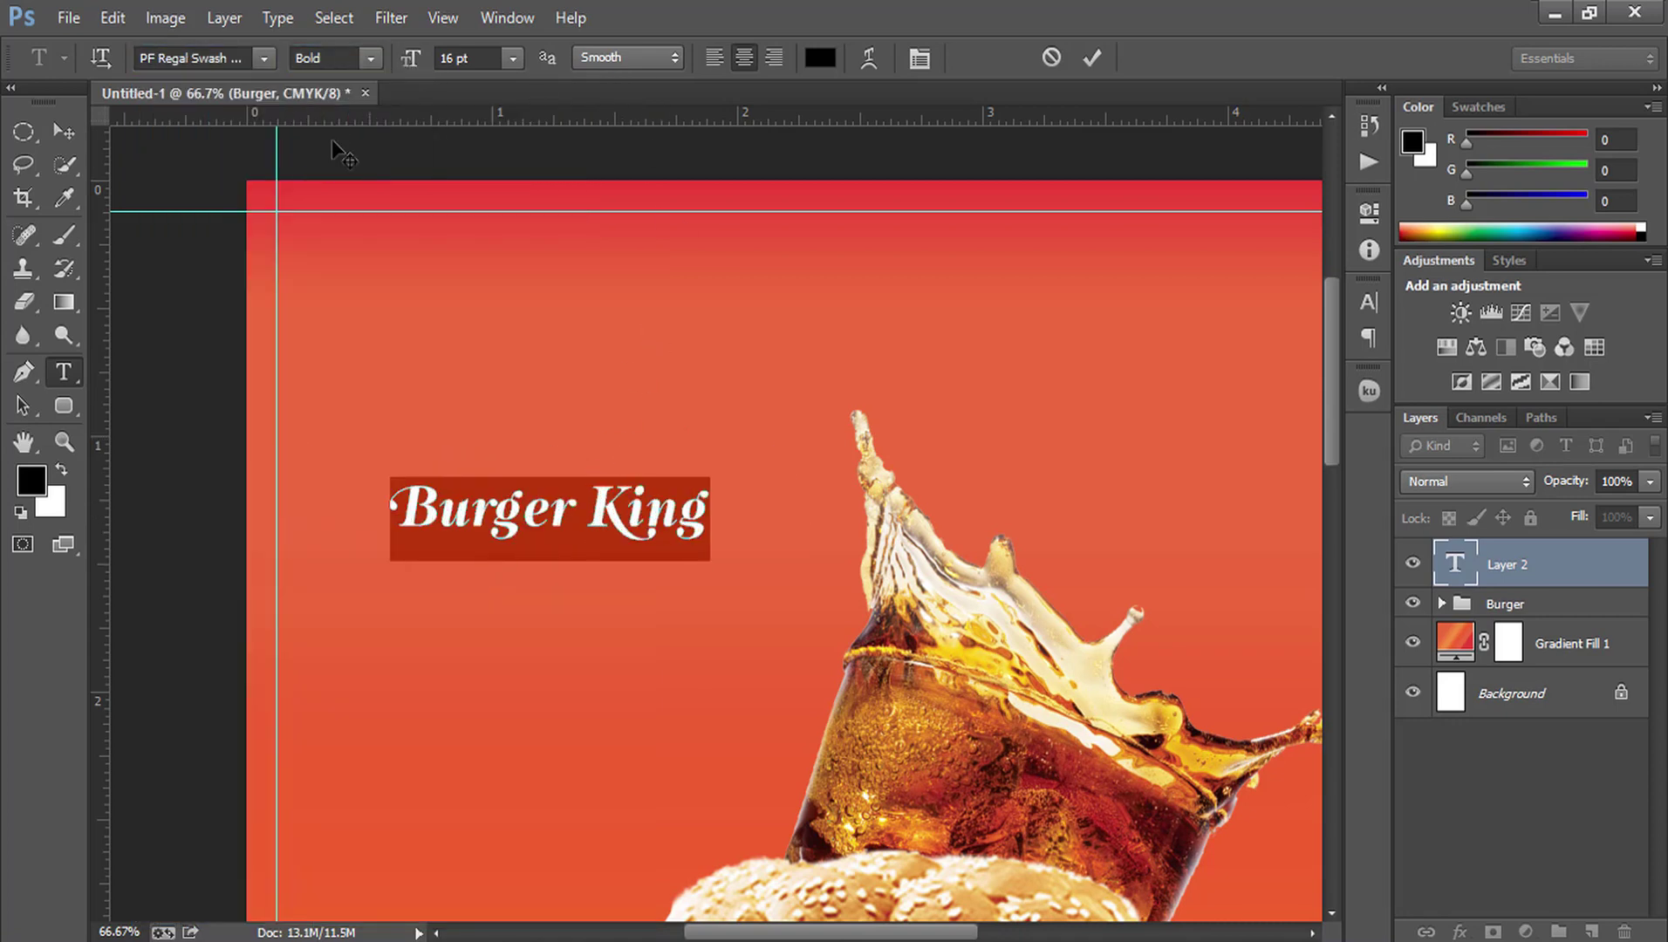
left_click(600, 504)
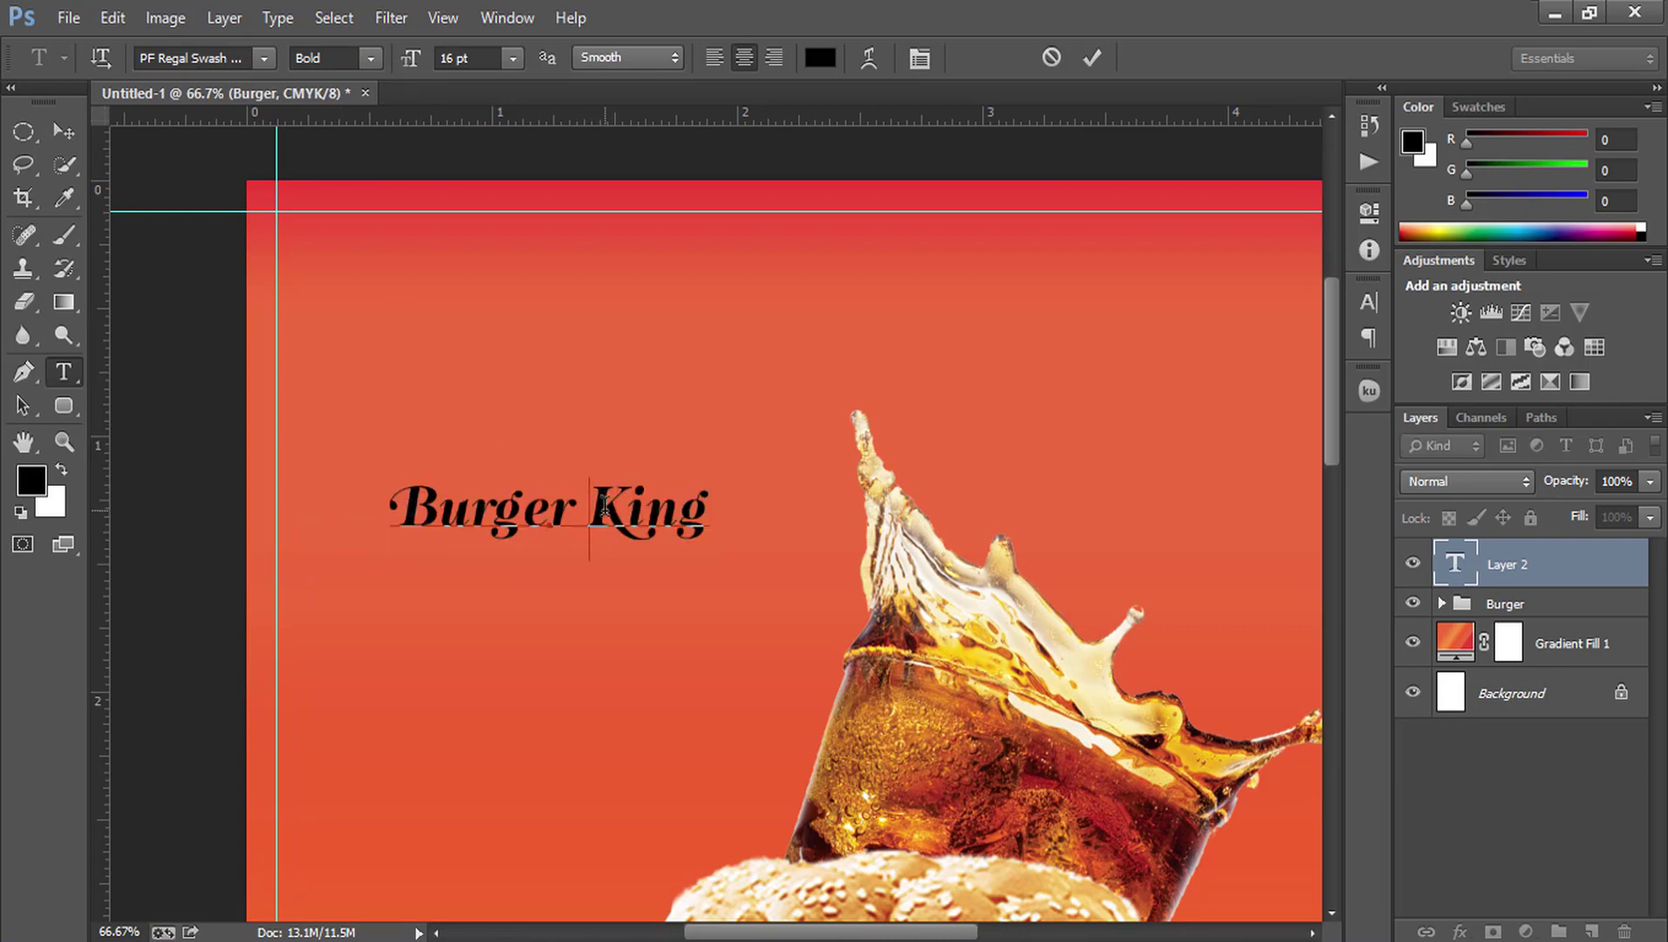
Step: Move 'King' onto its own line below 'Burger' and shrink it
key("Return")
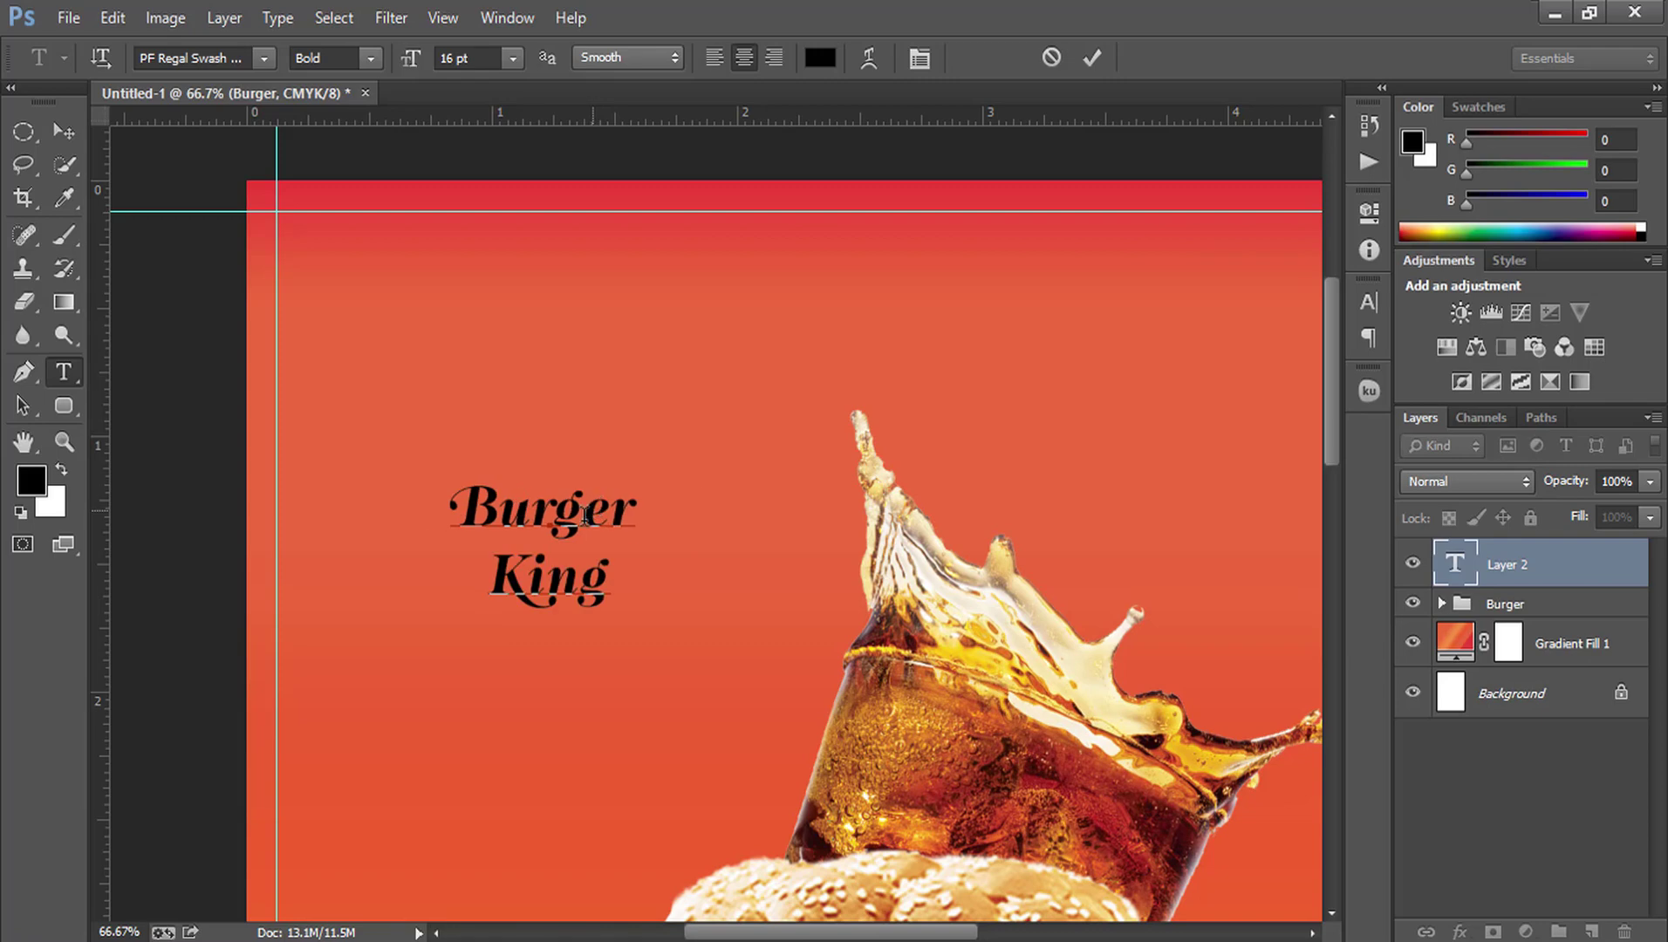
left_click_drag(494, 571, 663, 568)
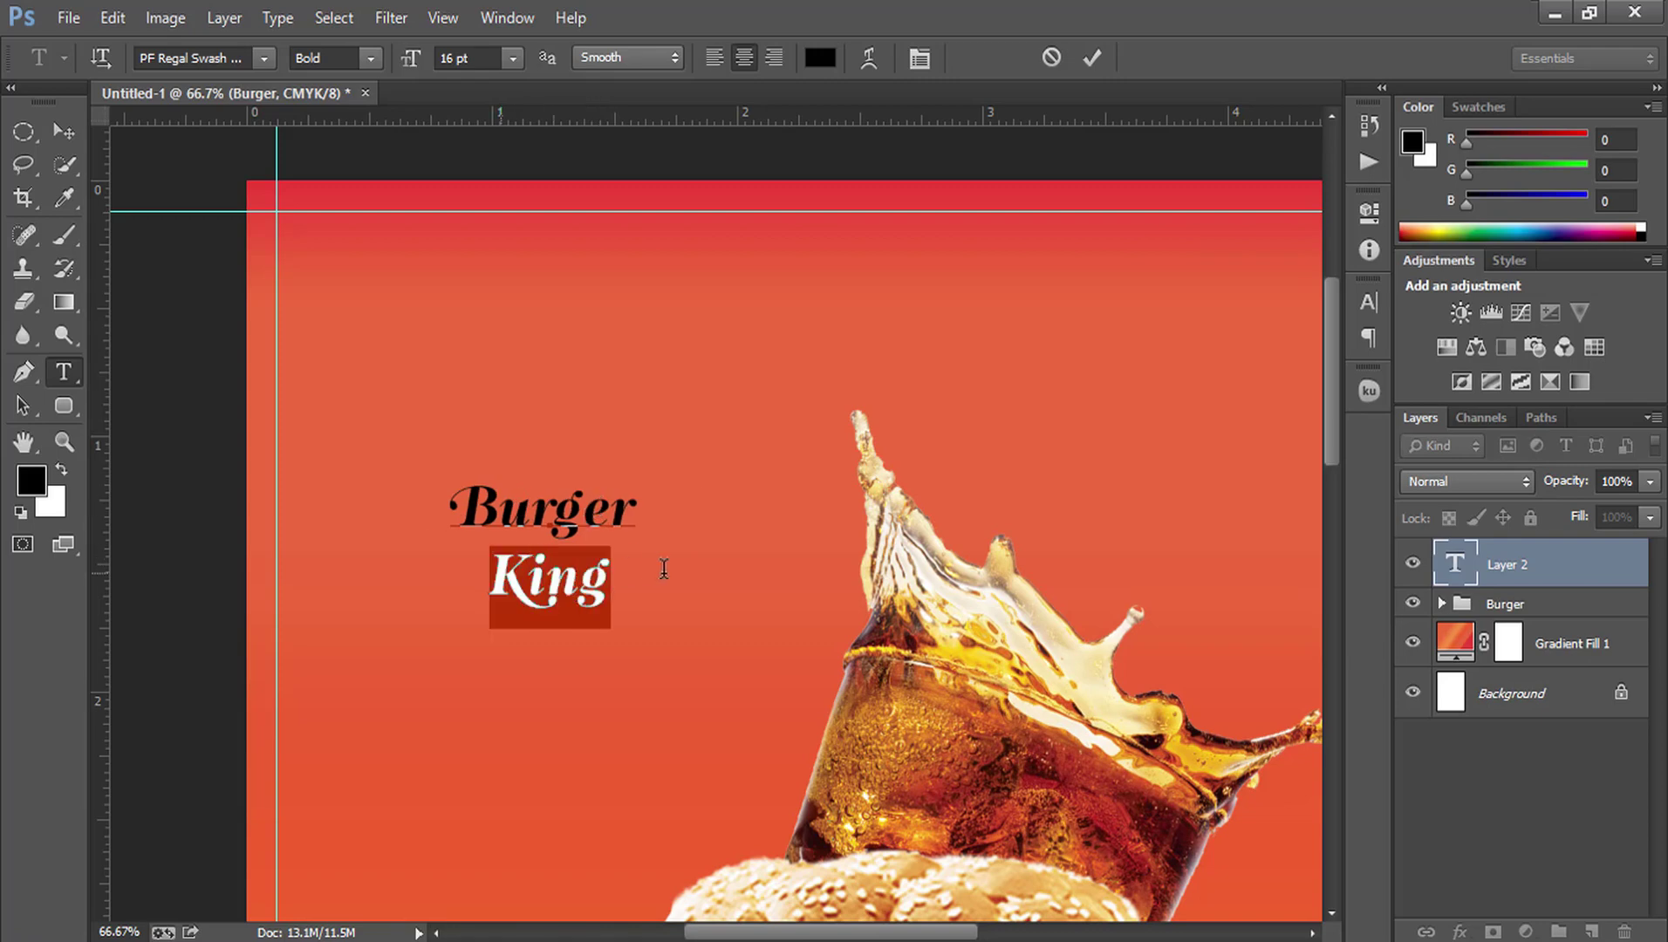
left_click(489, 58)
key("Down")
key("Down")
key("Down")
key("Down")
key("Down")
key("Down")
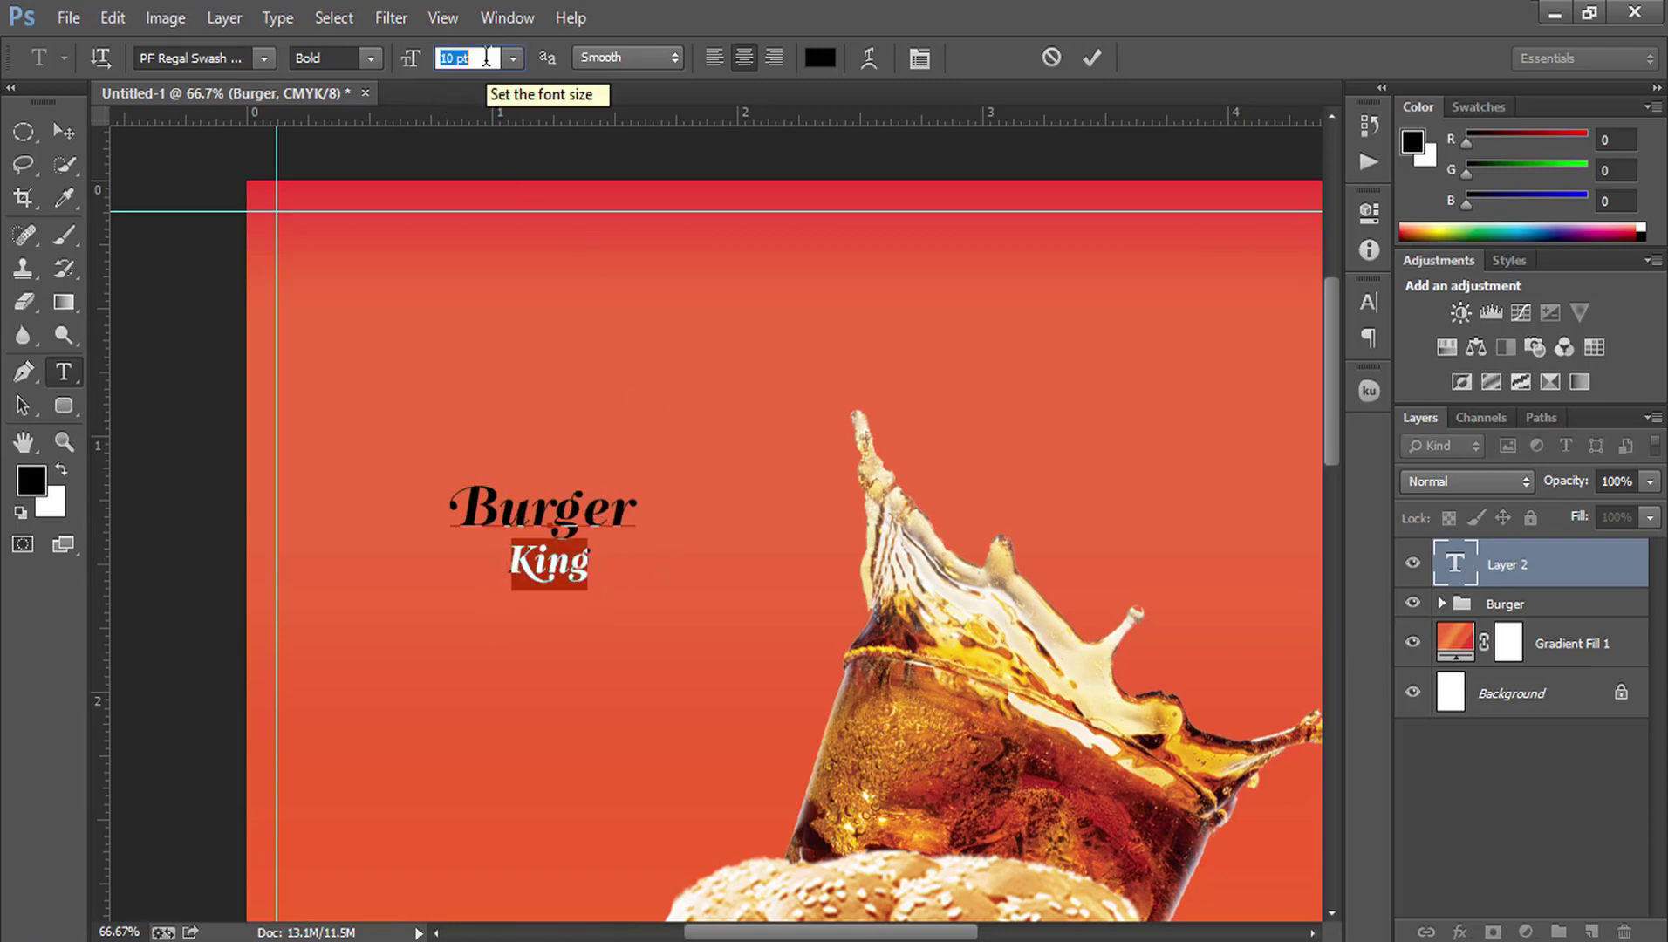
key("Down")
left_click(521, 555)
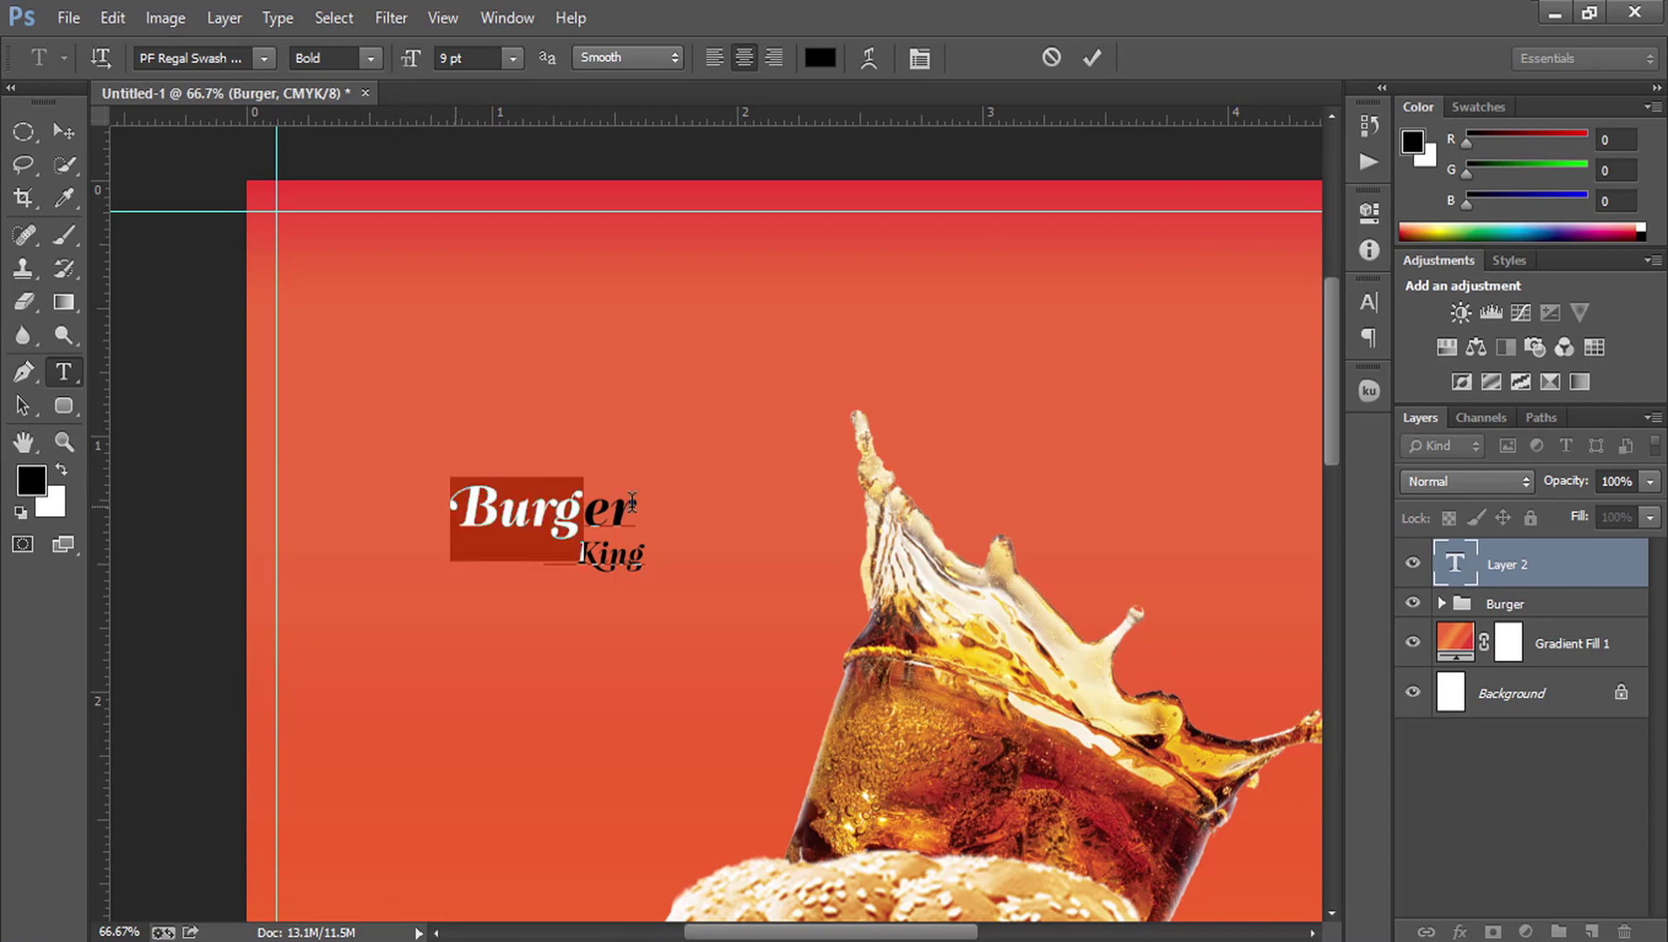
Step: Enlarge the heading, set 'King' to 15 pt, and select all the title text
left_click_drag(454, 502, 653, 560)
left_click(485, 49)
scroll(484, 49, "up", 2)
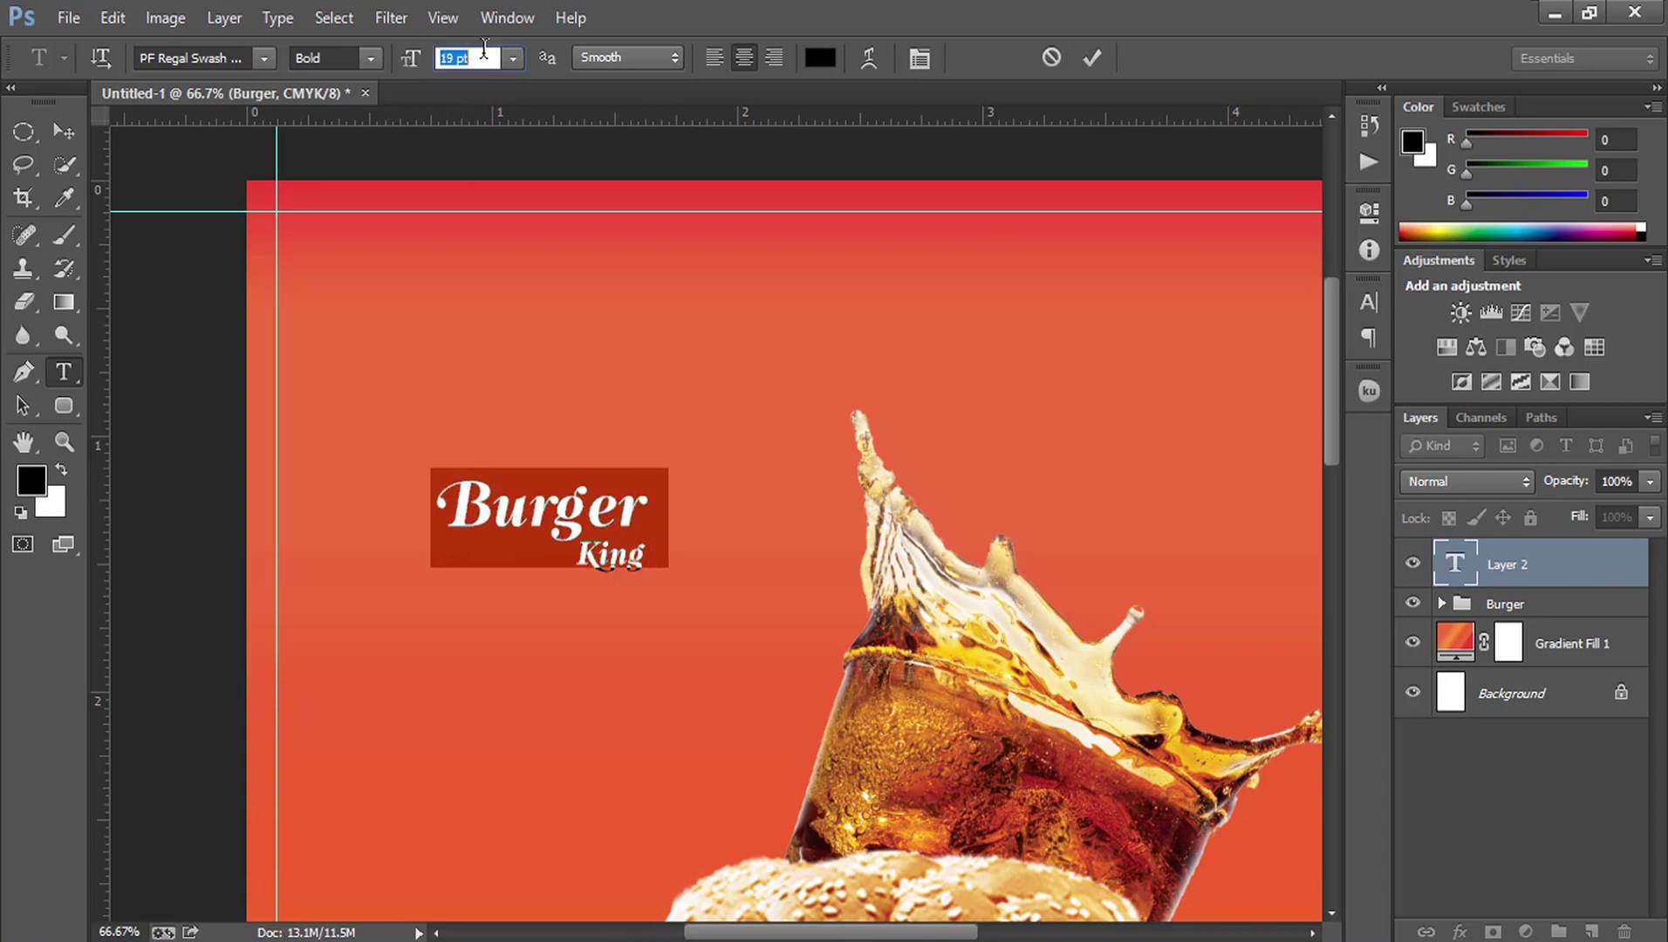
scroll(484, 50, "up", 8)
scroll(484, 50, "up", 2)
scroll(484, 49, "up", 3)
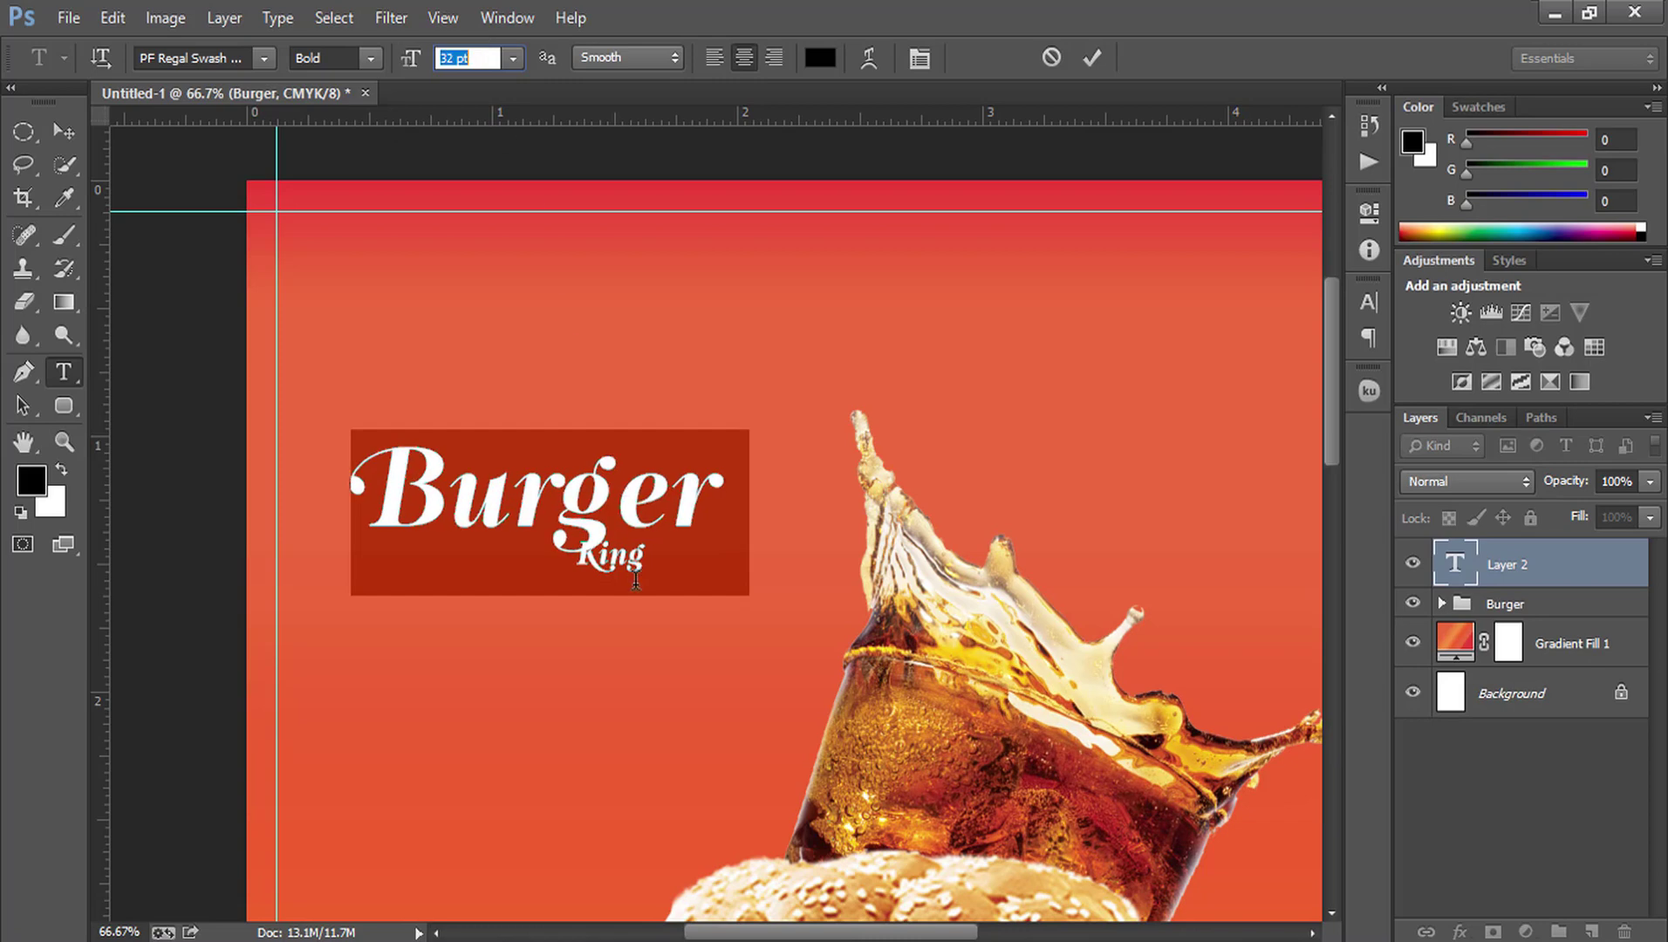
left_click_drag(575, 559, 647, 558)
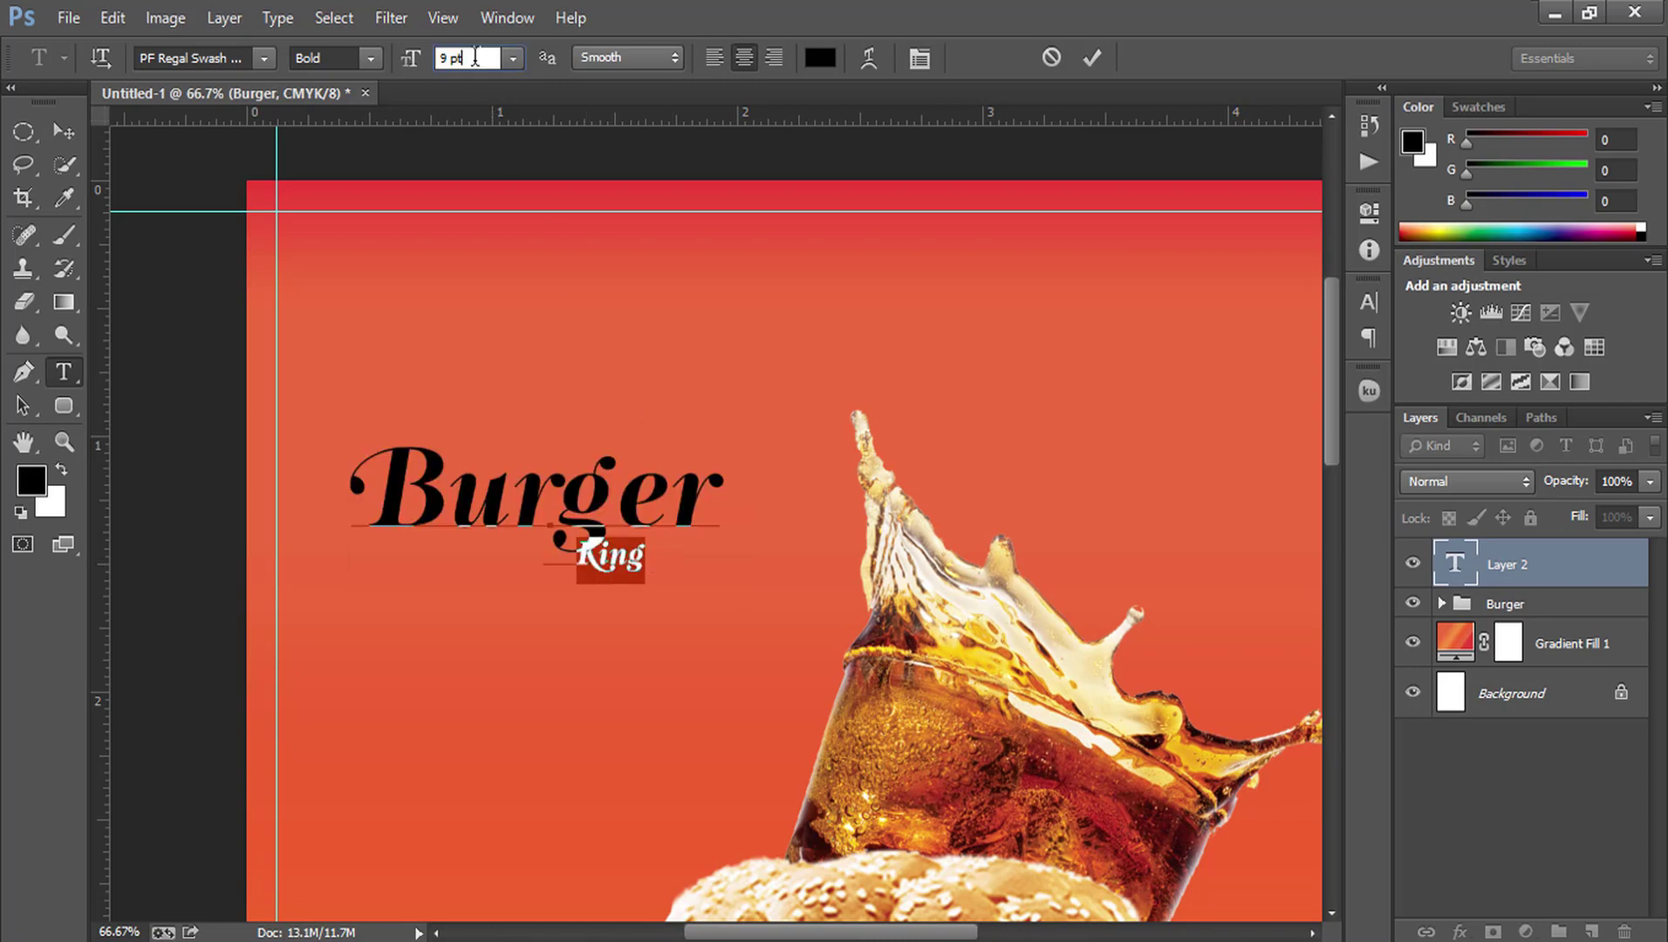
scroll(475, 57, "up", 1)
scroll(475, 58, "up", 2)
scroll(475, 57, "up", 2)
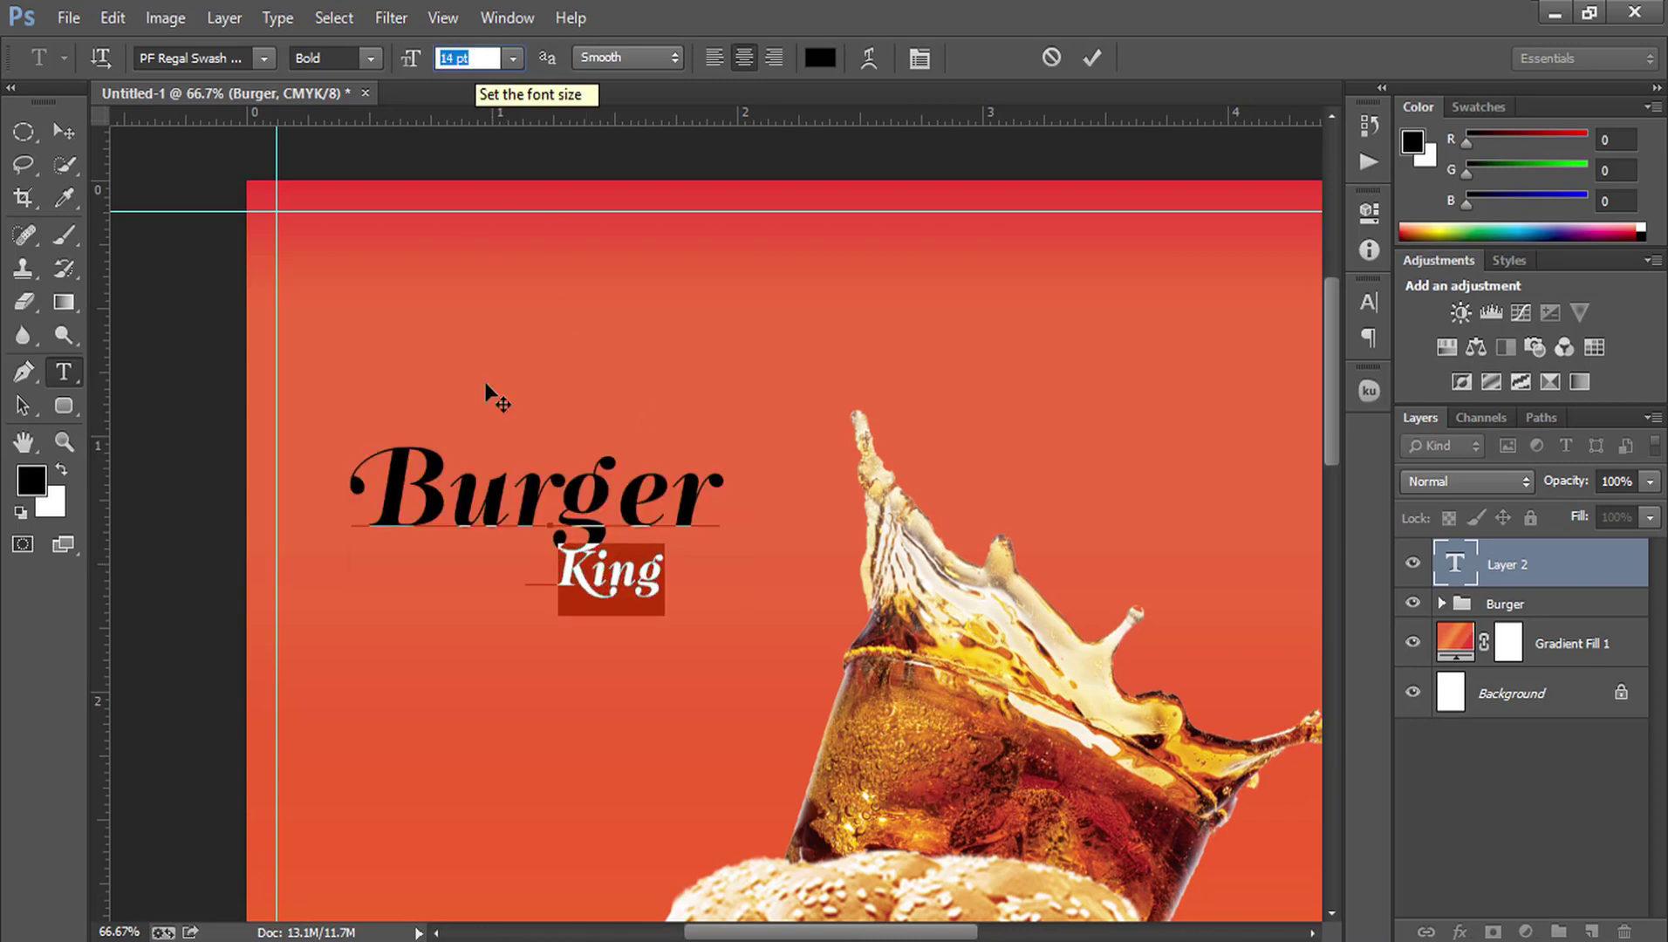
key("Up")
left_click_drag(526, 583, 574, 583)
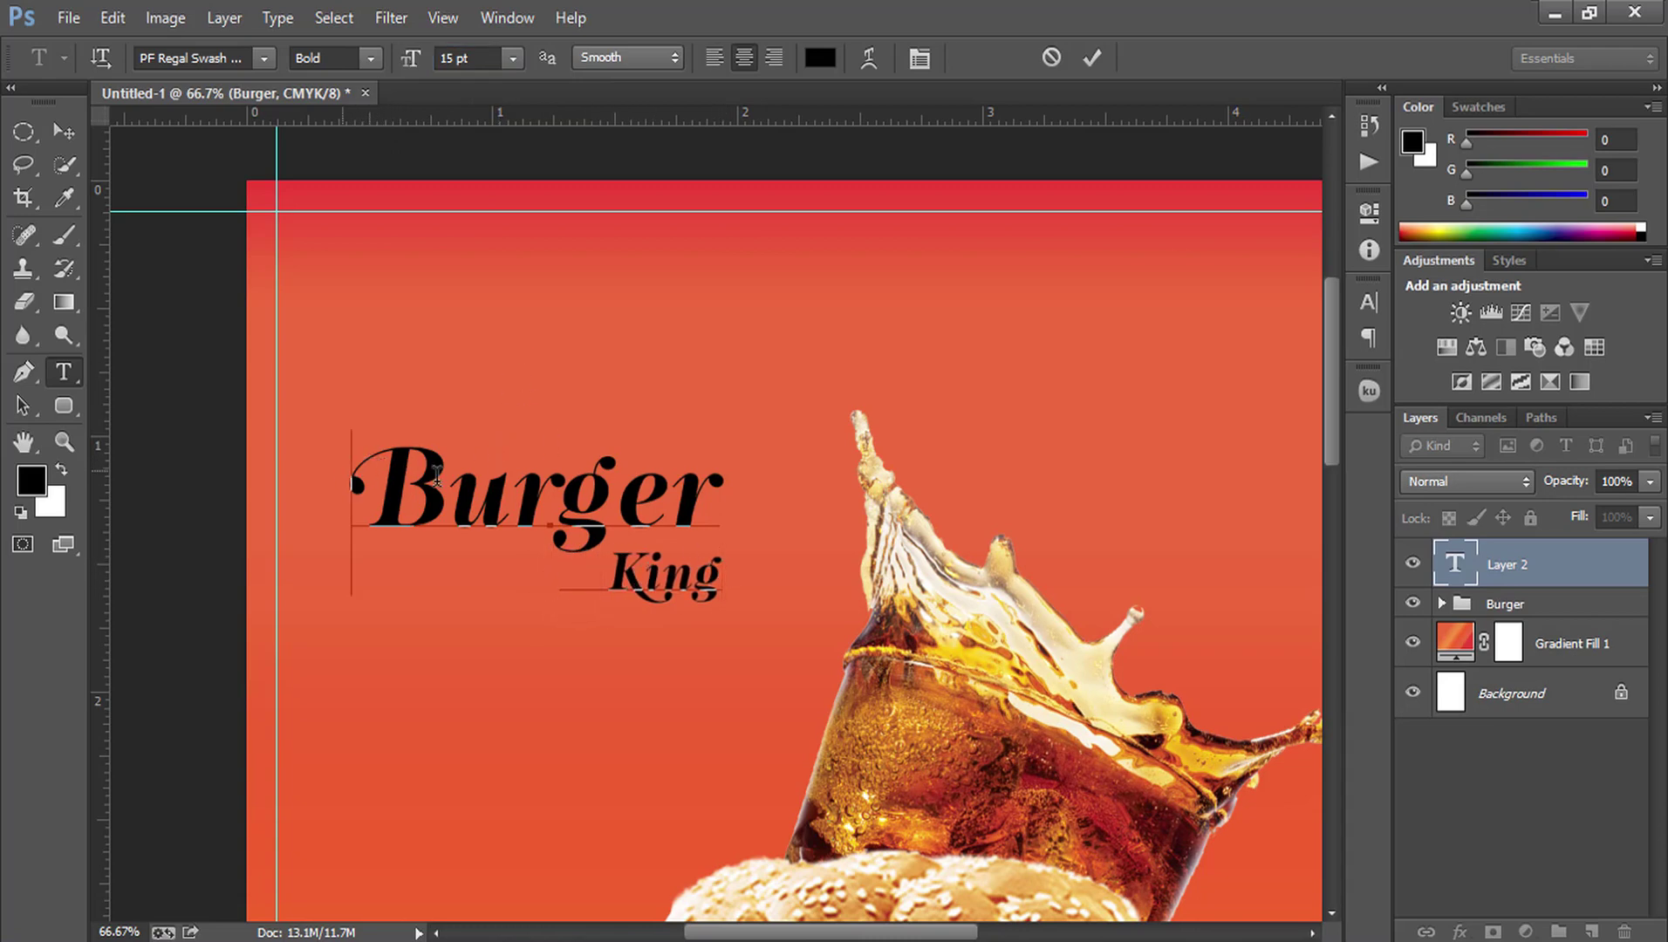
left_click_drag(349, 471, 723, 606)
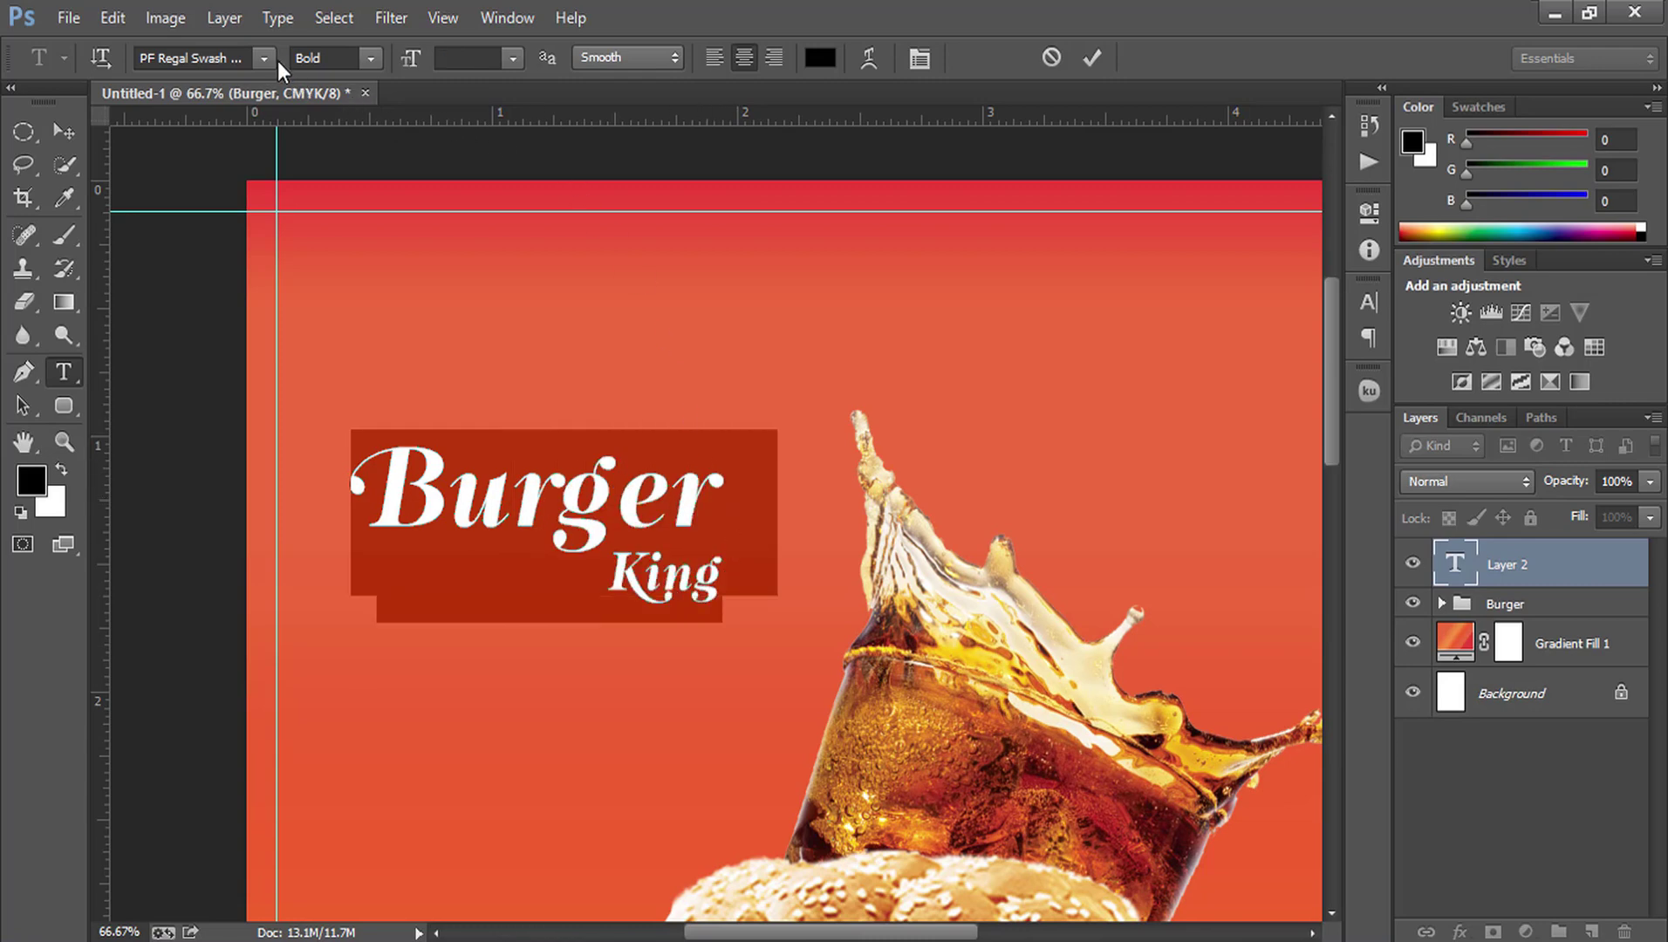
Step: Set the Burger King title colour to white
left_click(813, 63)
left_click_drag(1058, 388, 974, 261)
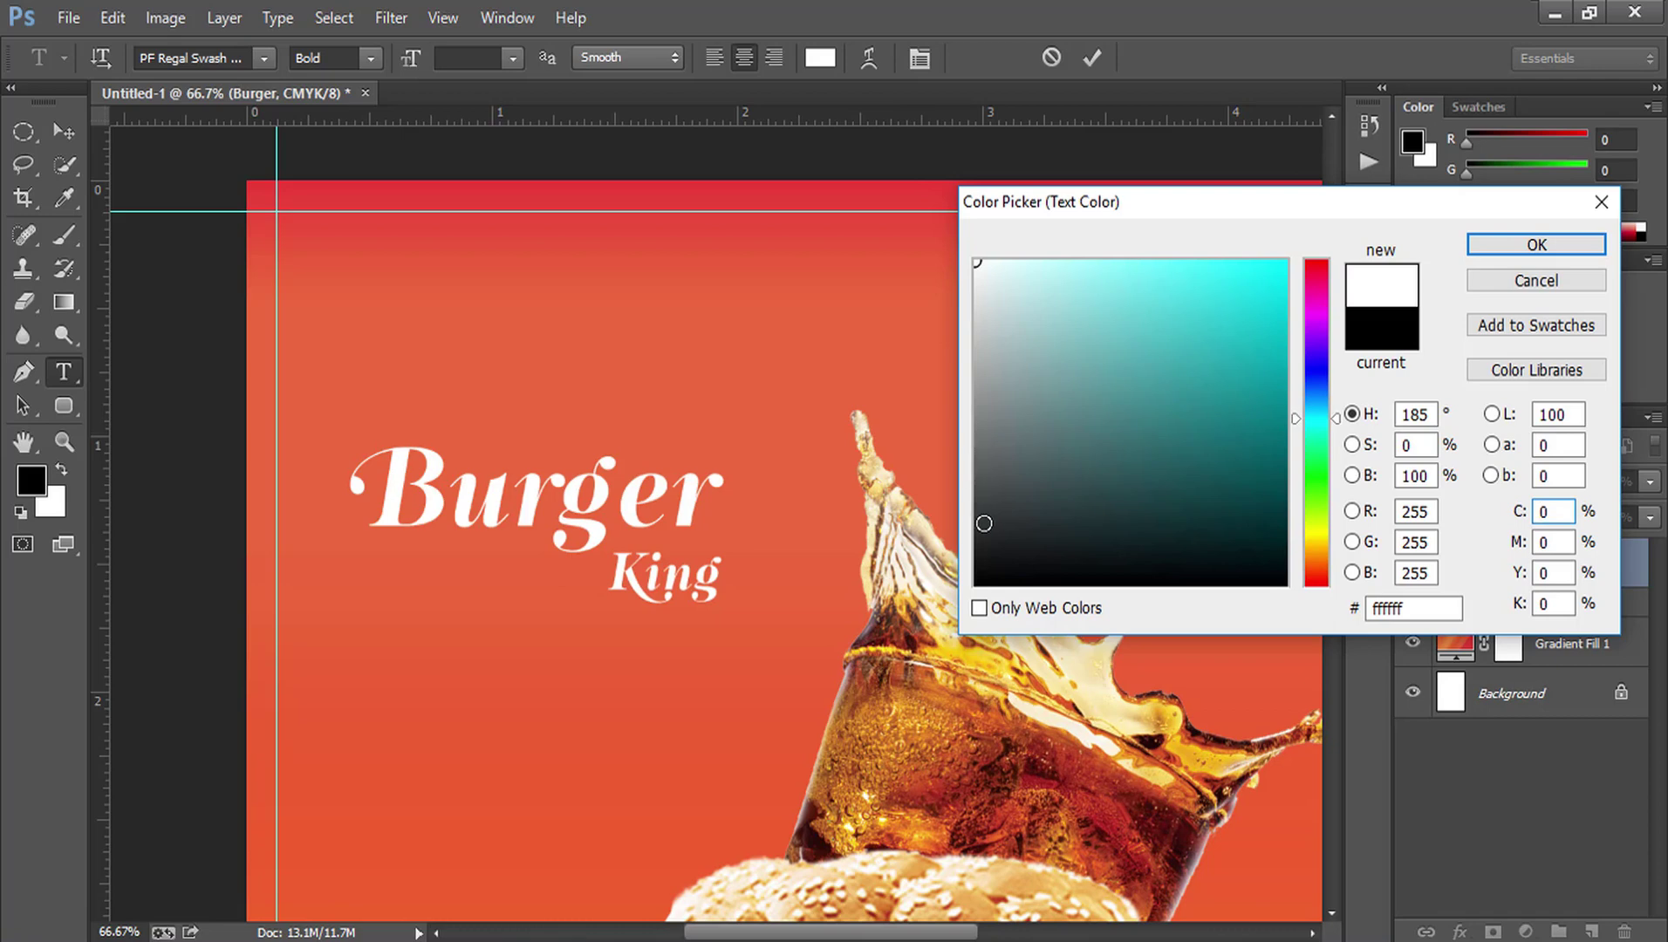
left_click(1262, 261)
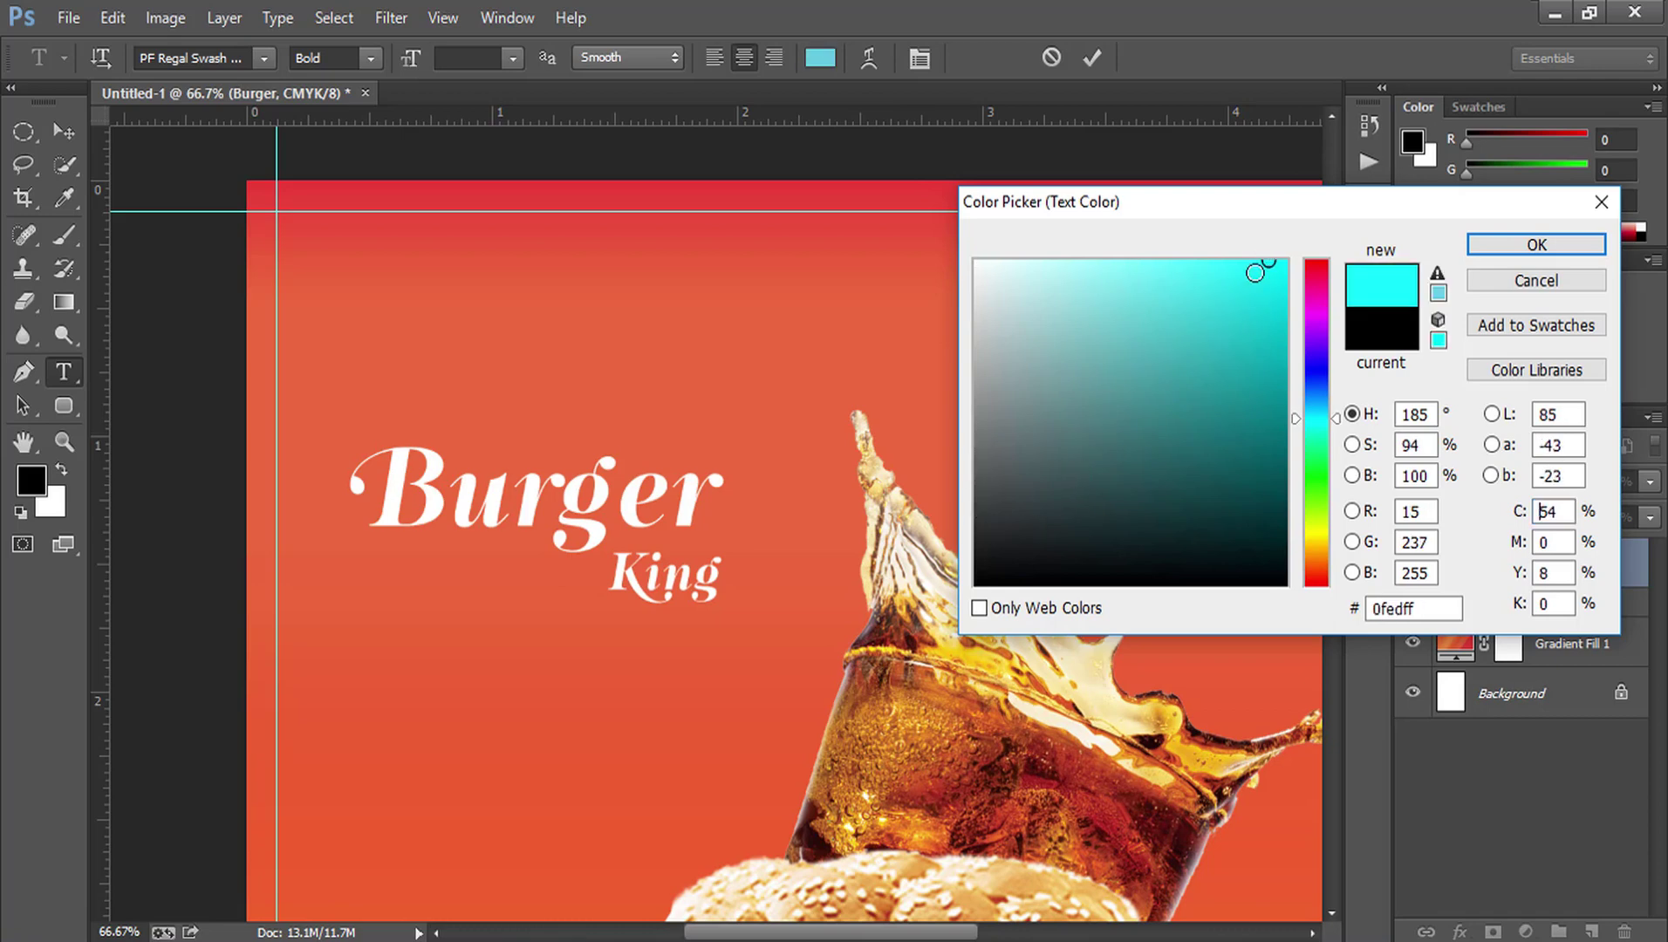
left_click(976, 583)
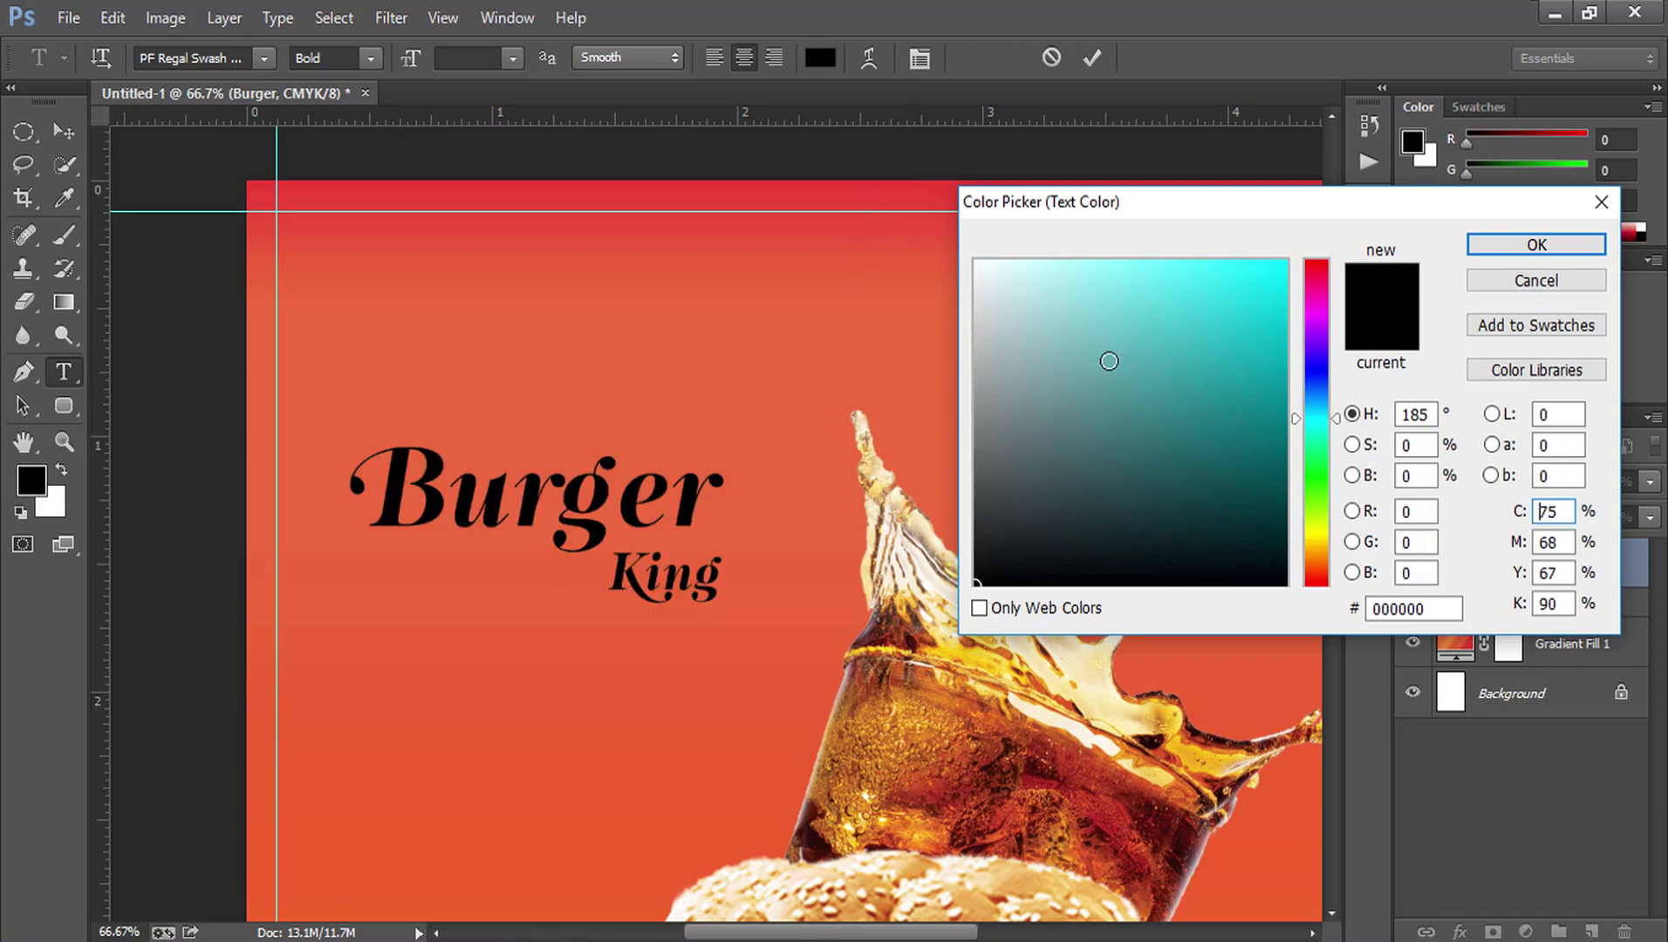
left_click_drag(1105, 293, 974, 260)
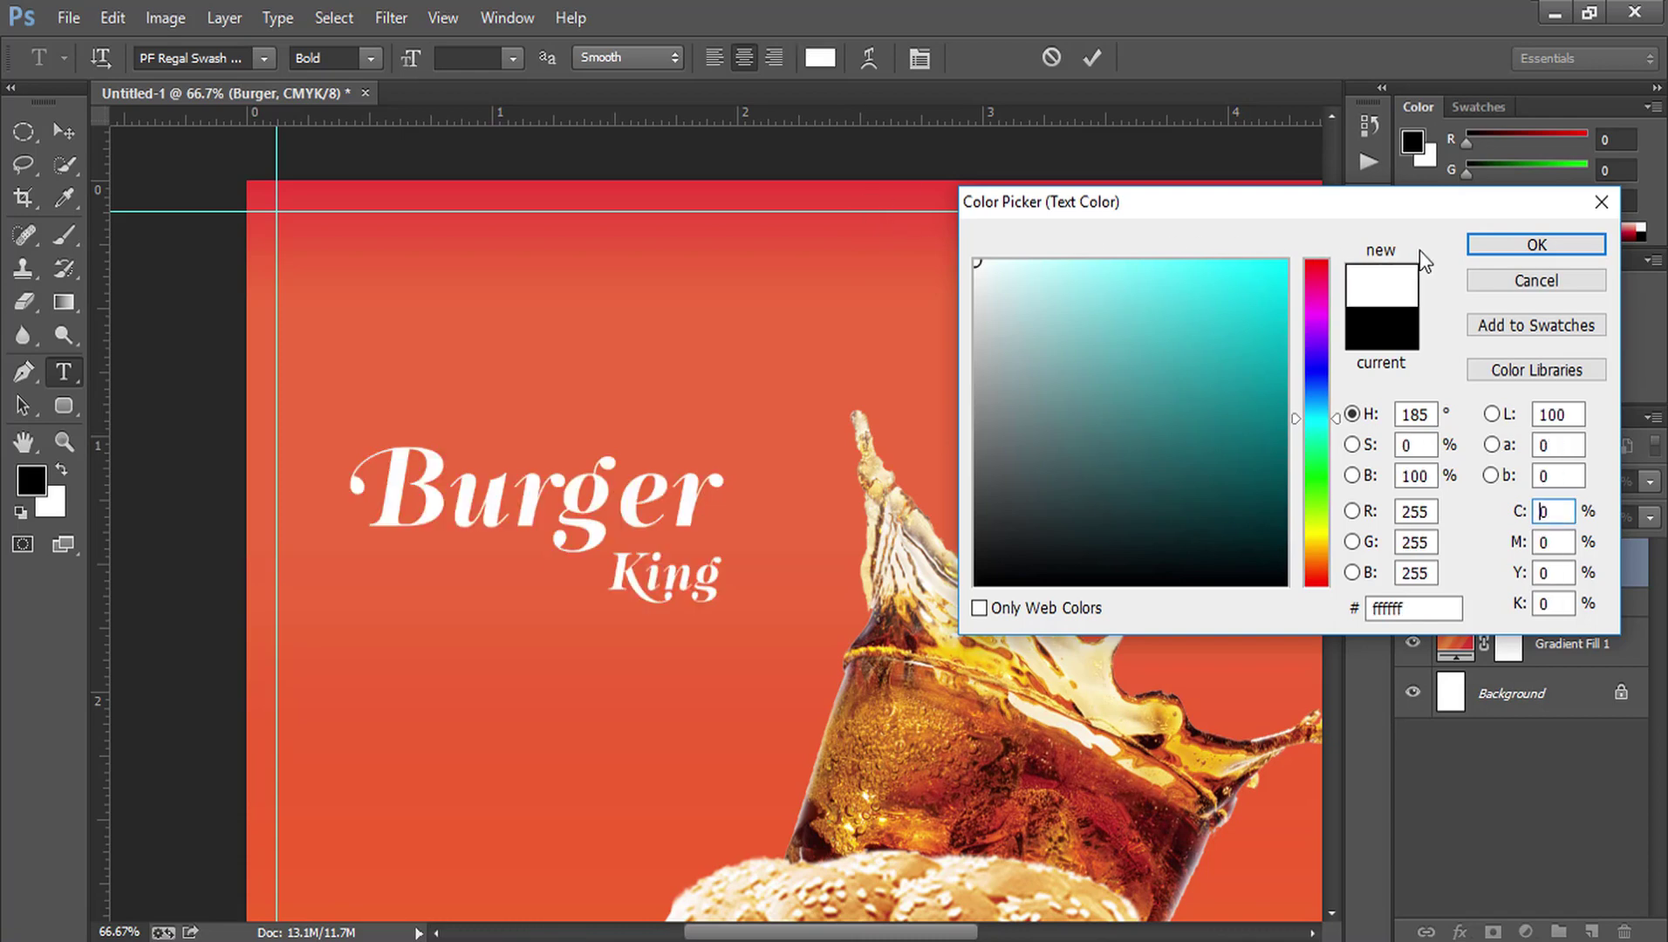
left_click(1513, 245)
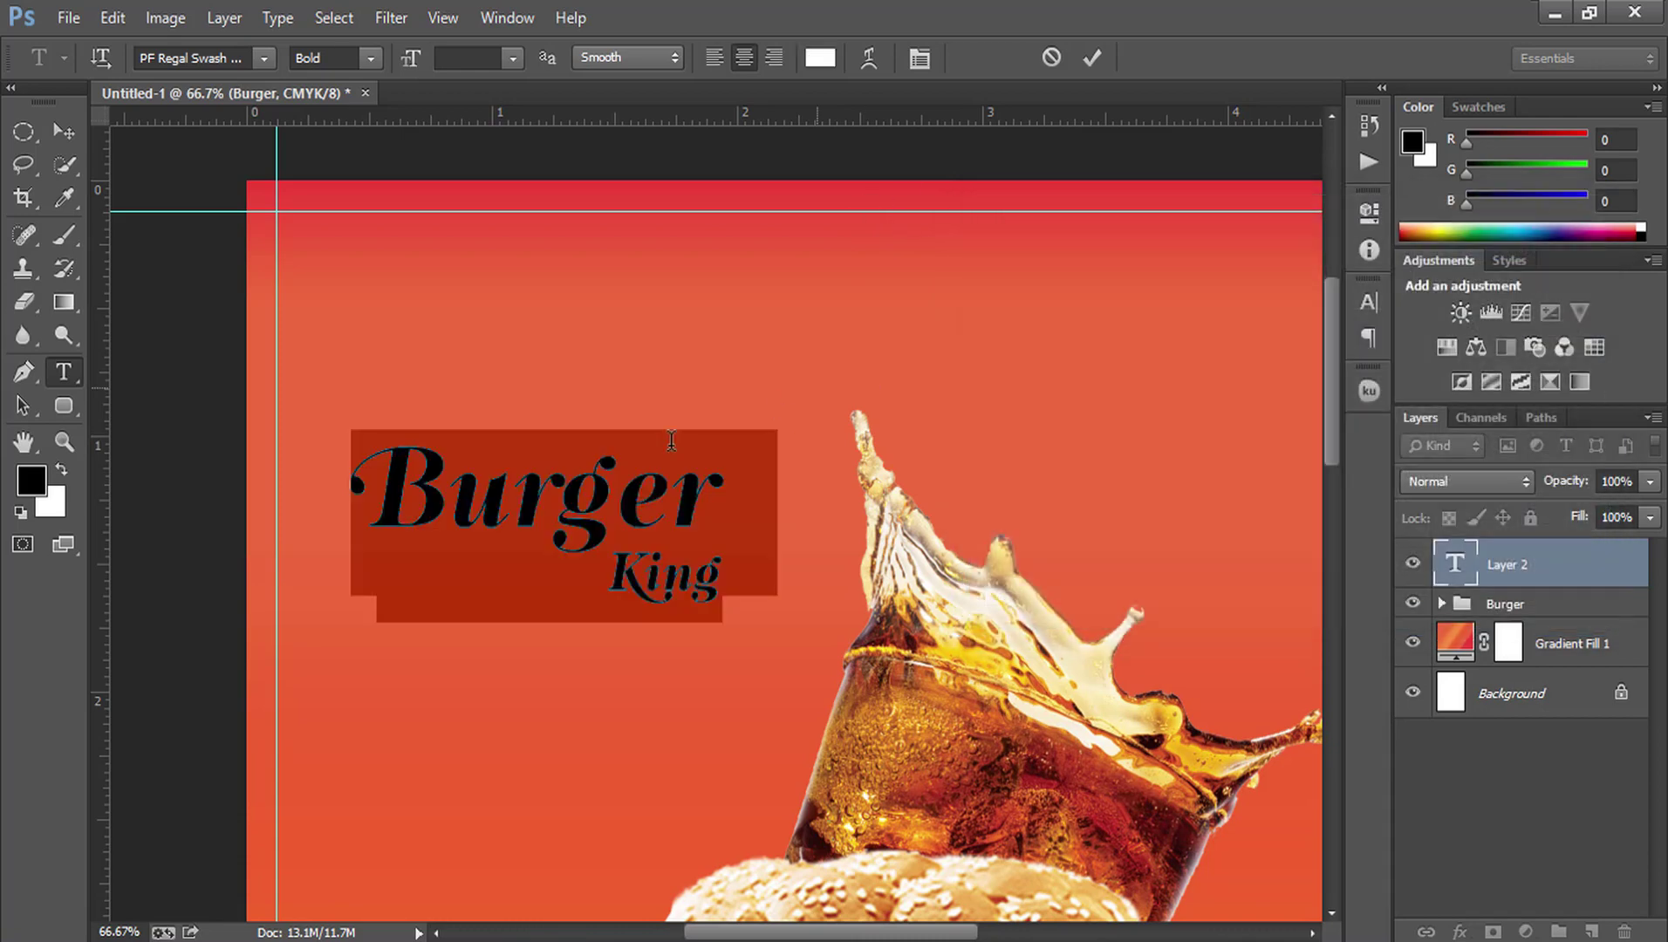
Step: Try the Riot Act 2 font, revert to the swash script, and commit the title
left_click(276, 63)
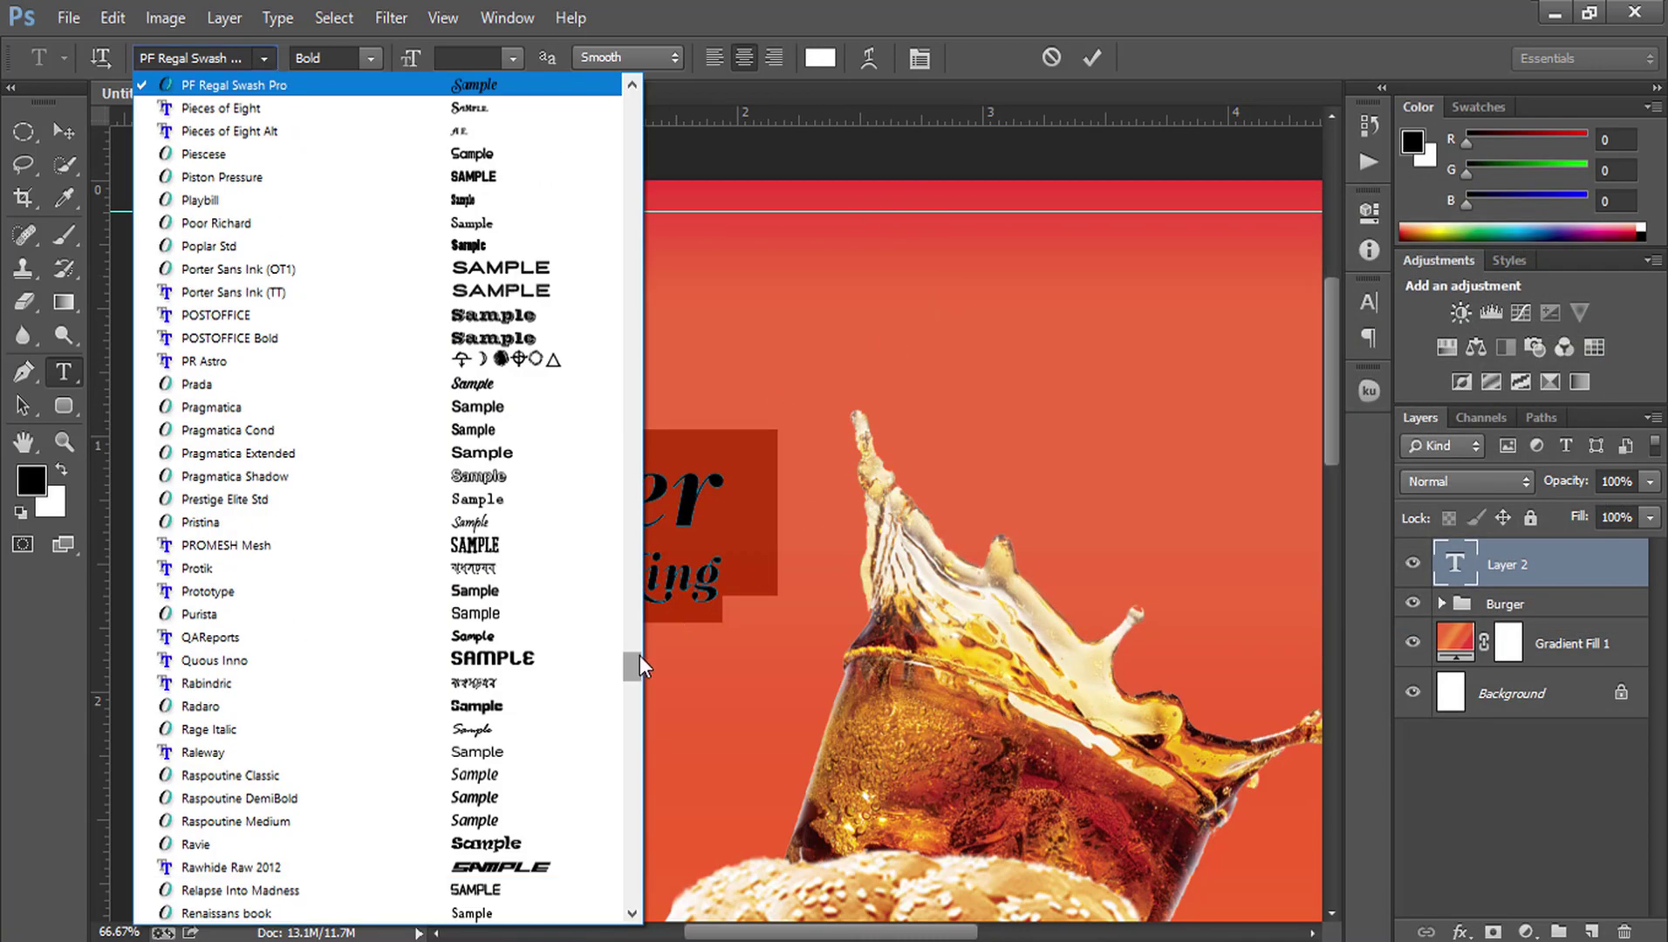
left_click_drag(642, 662, 637, 683)
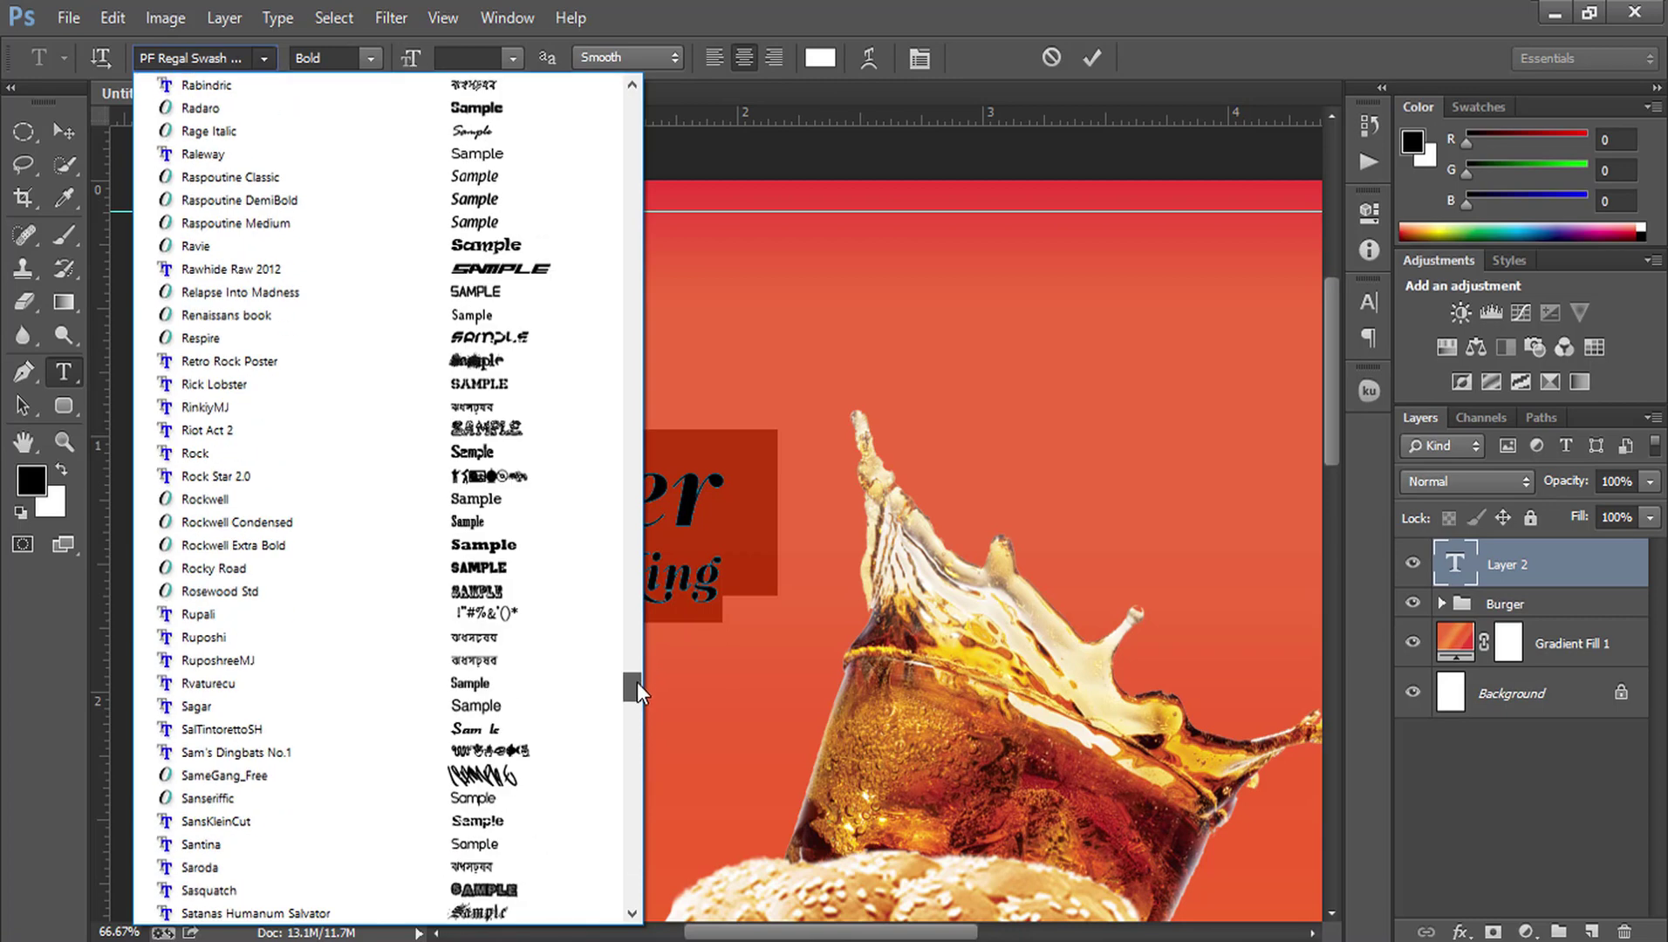
left_click(519, 431)
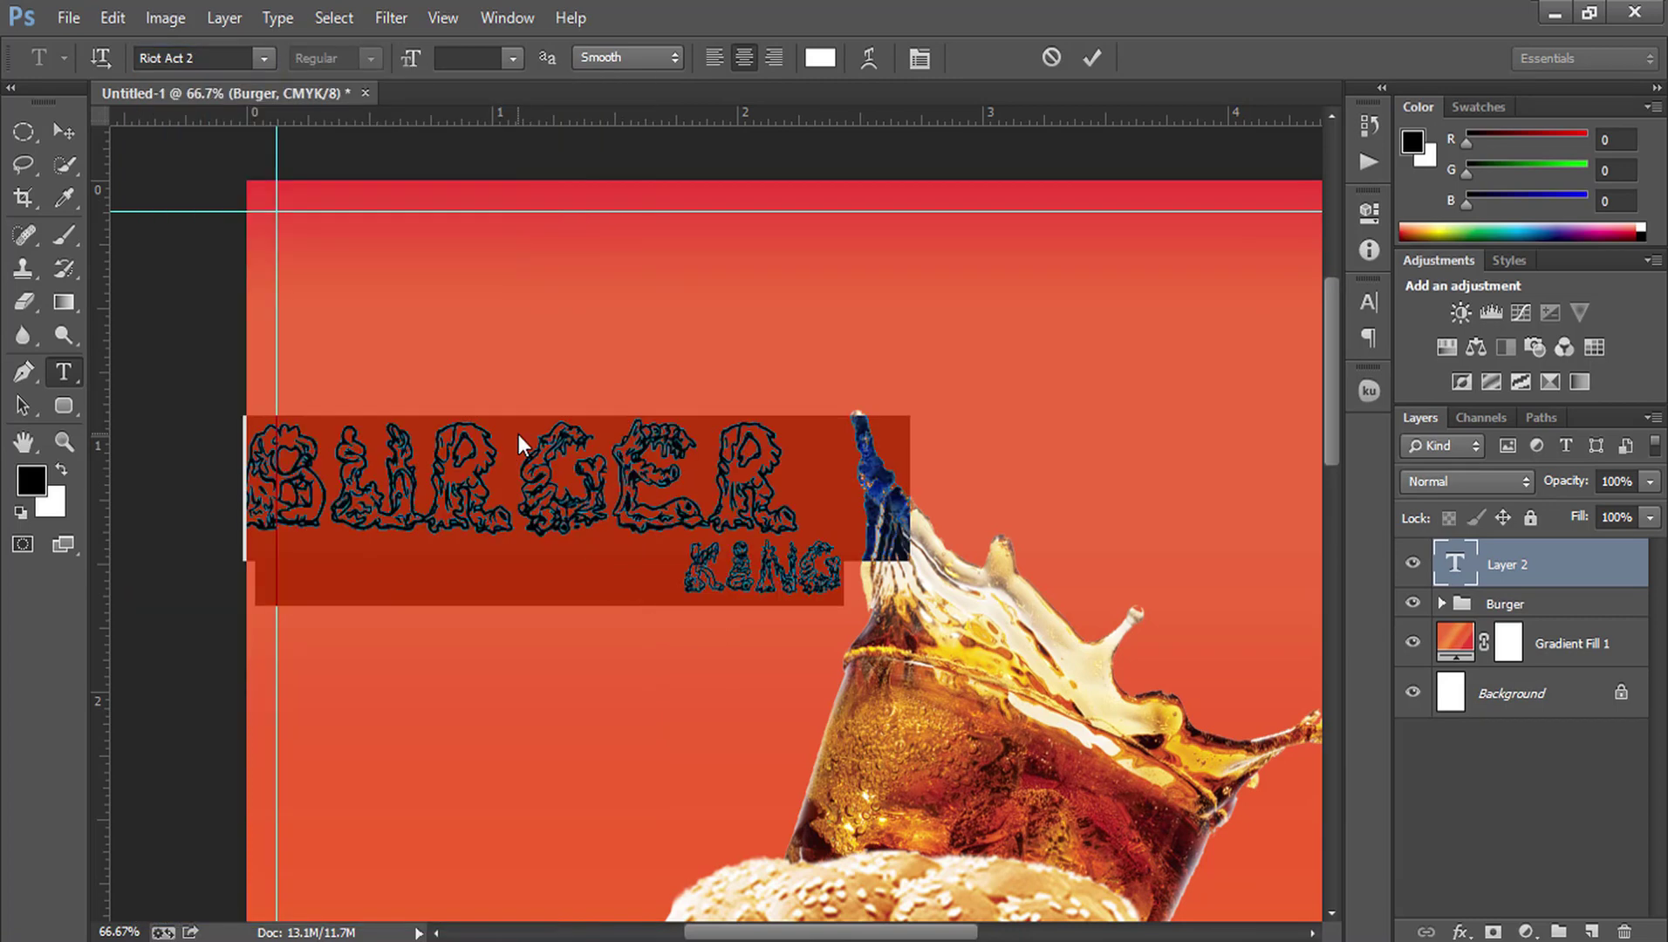
key("ctrl+z")
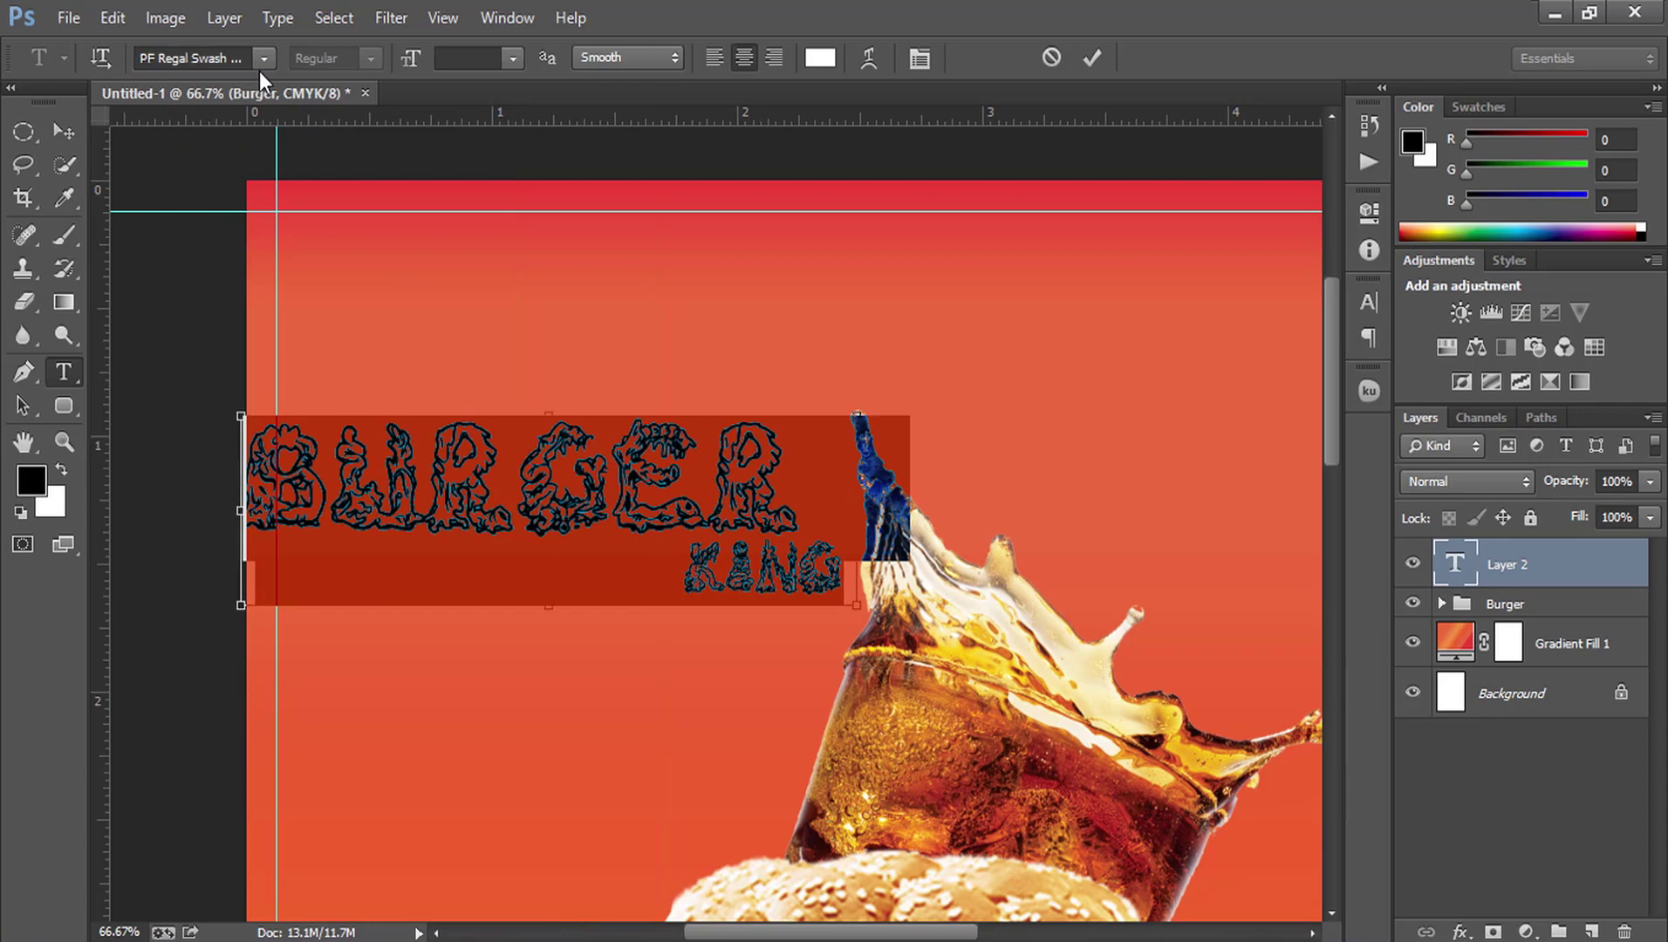
left_click(1082, 70)
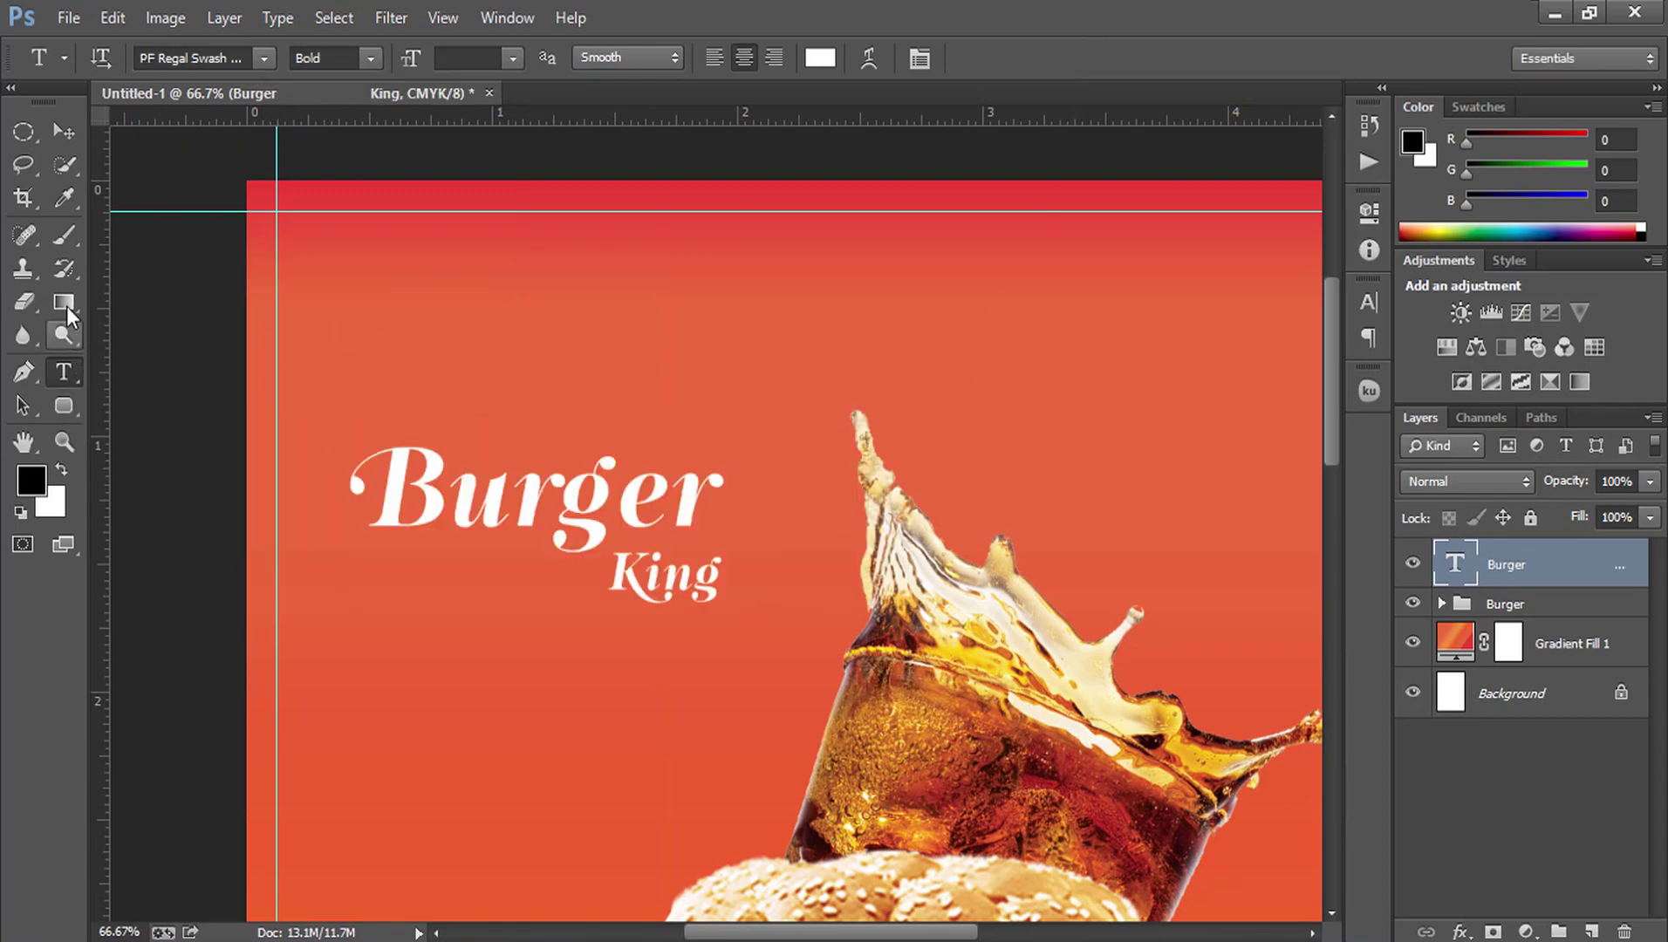
Step: Draw a crown custom shape just above the word Burger
left_click_drag(66, 410, 195, 527)
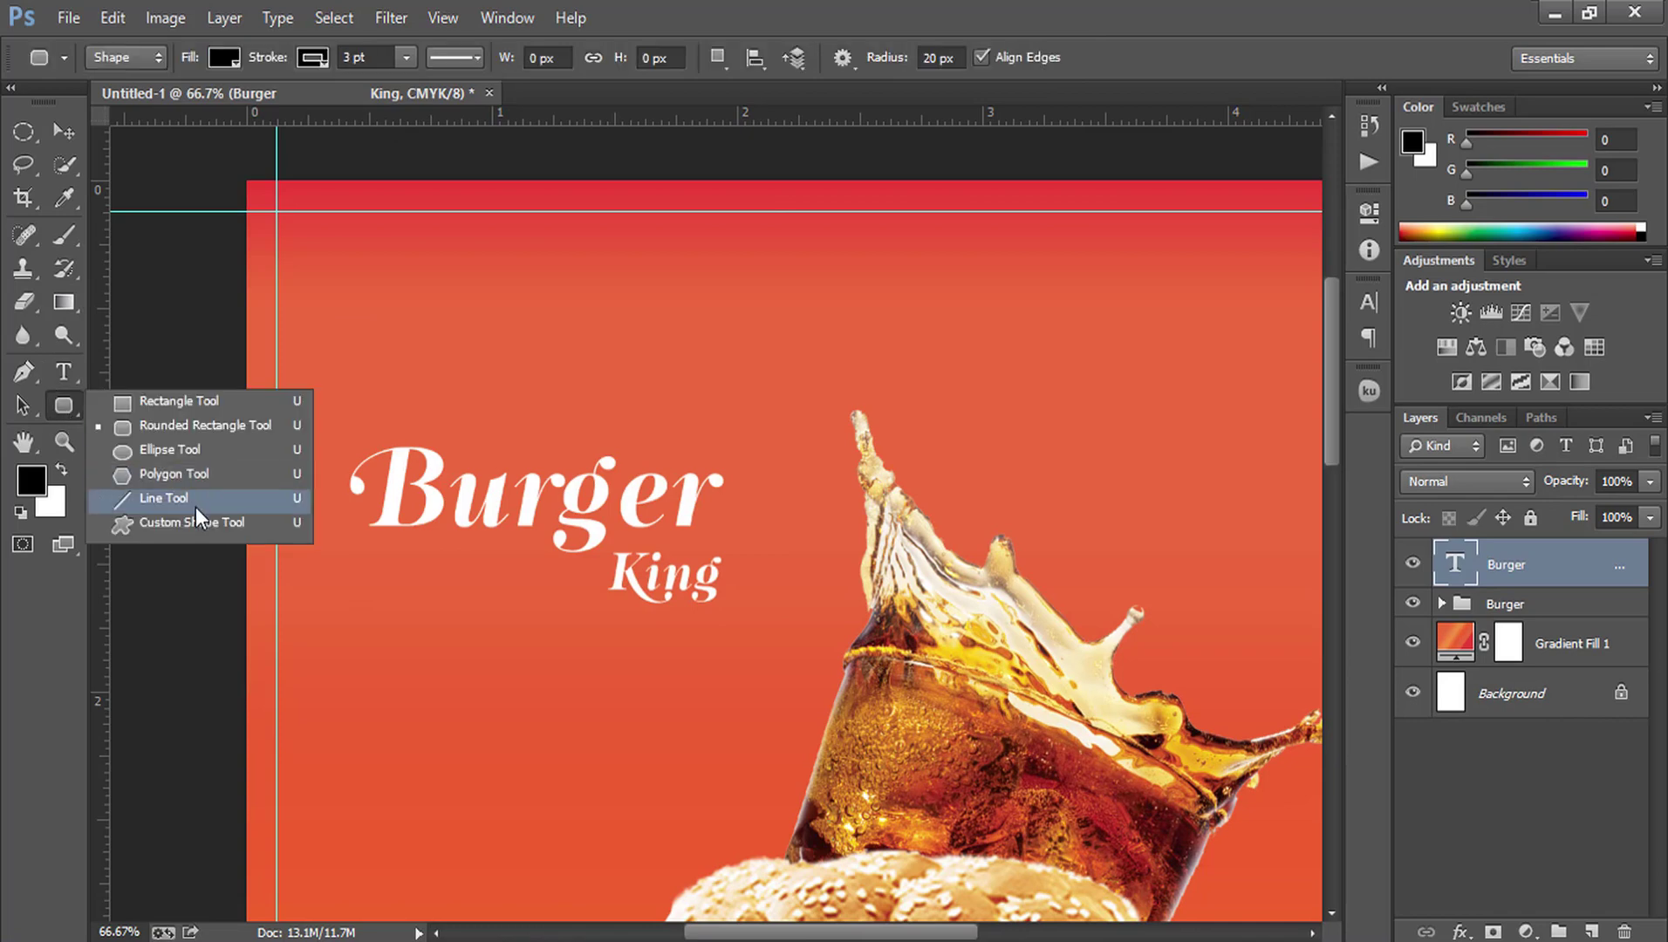
left_click(948, 68)
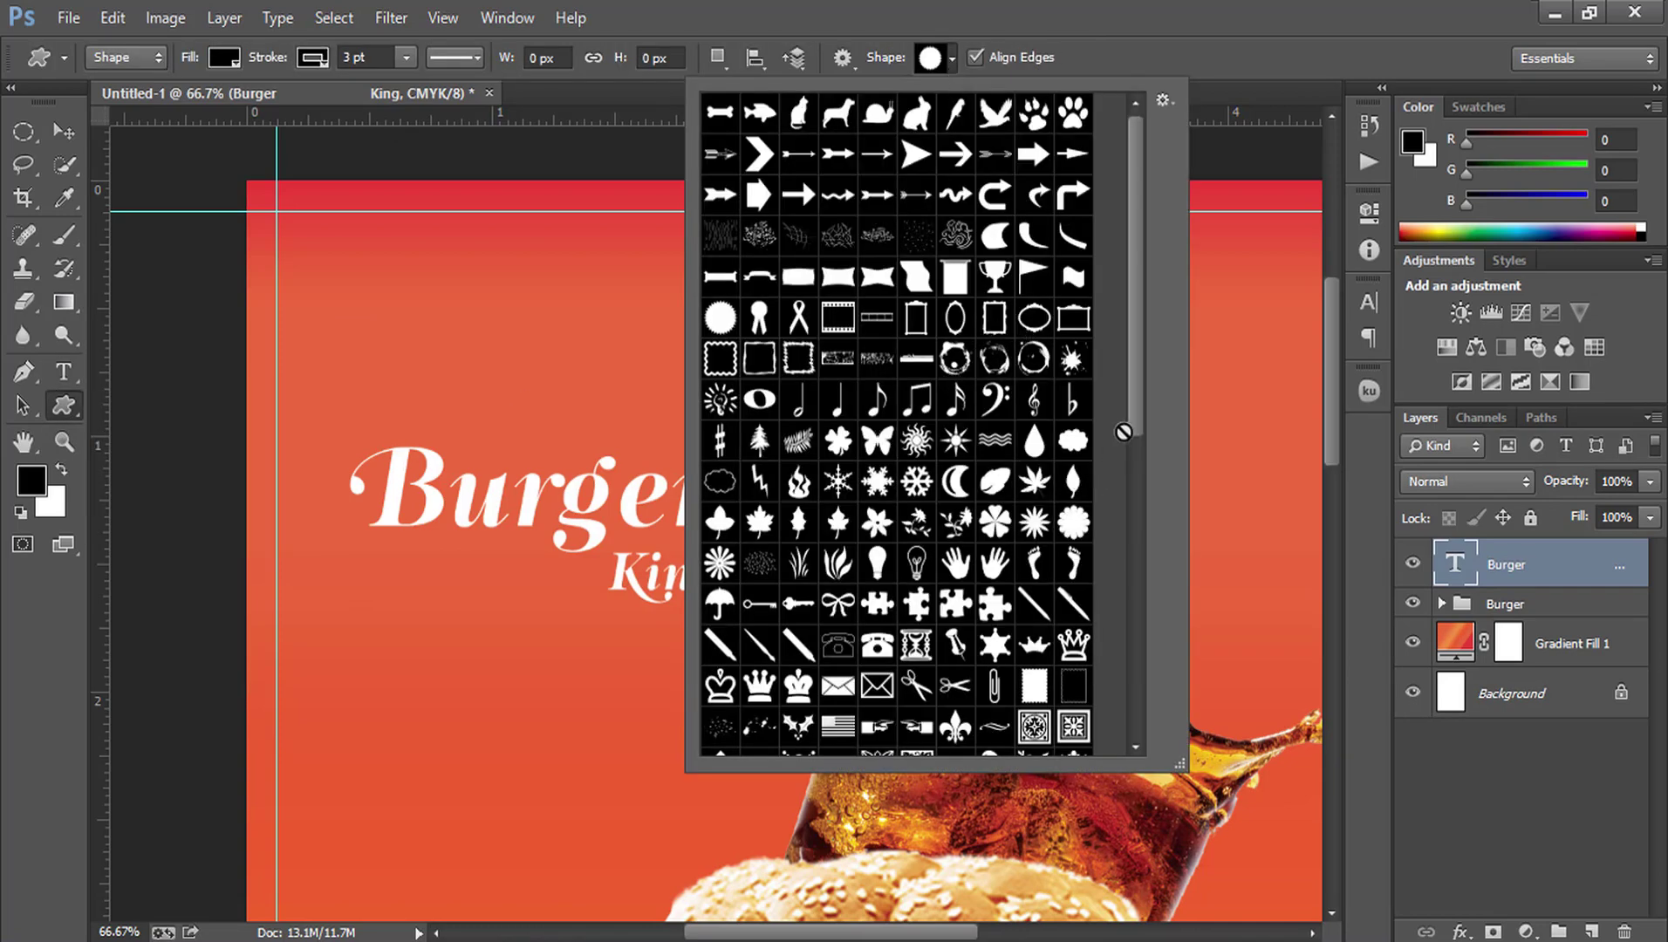
left_click_drag(1127, 359, 1135, 633)
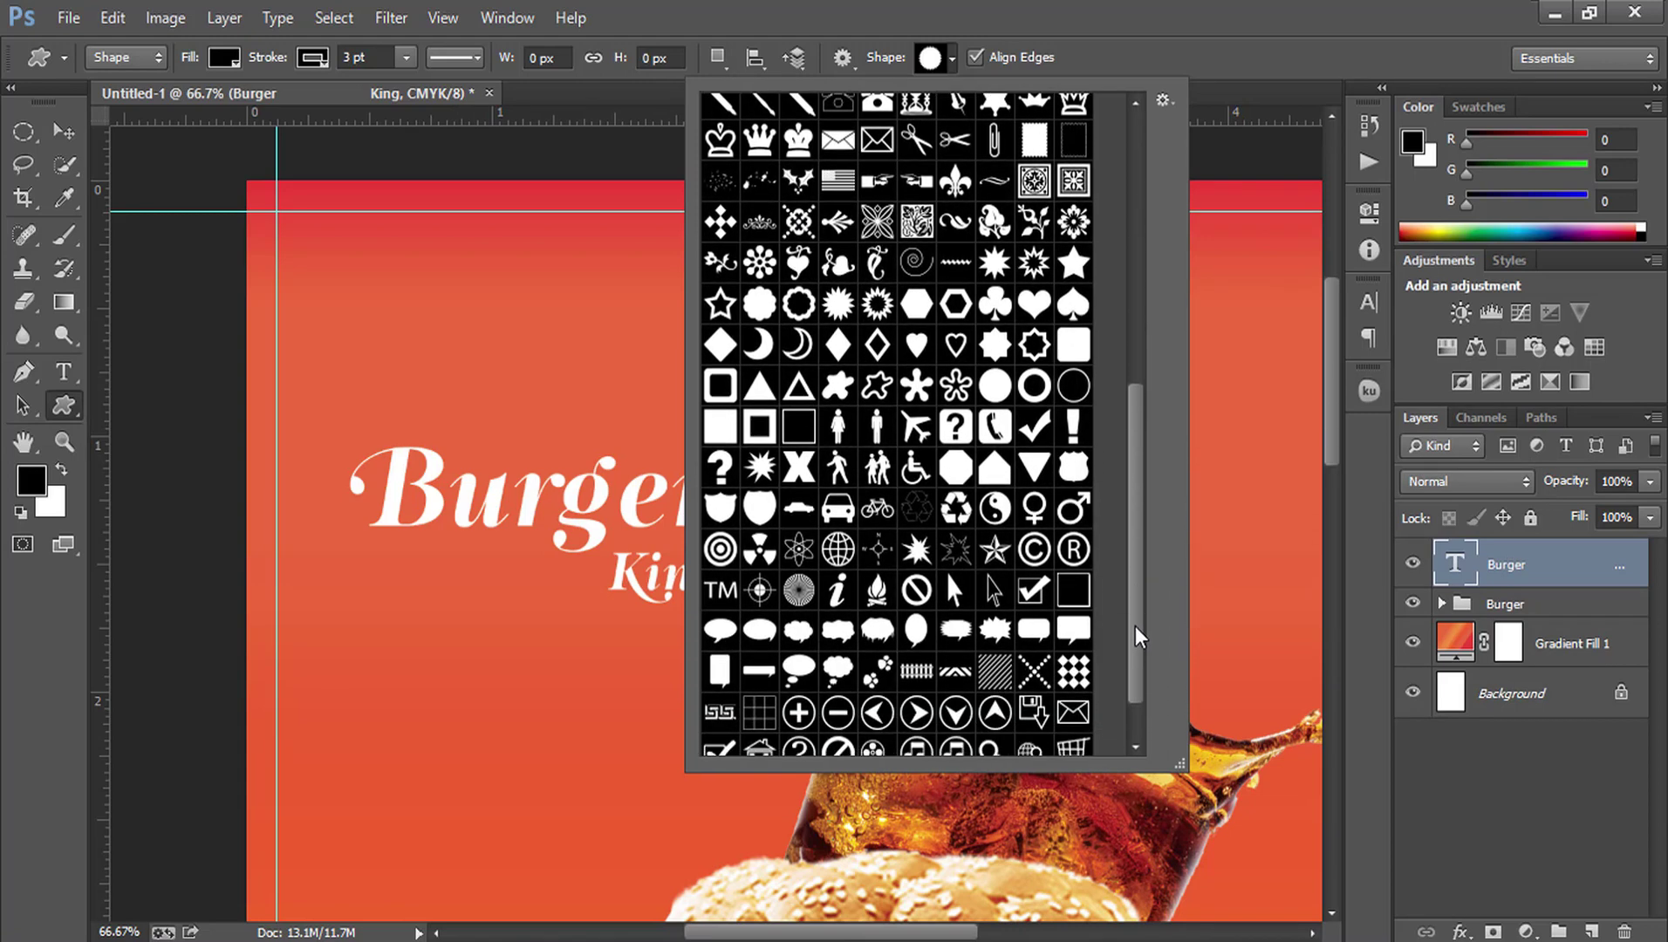
mouse_move(1135, 633)
left_mouse_down()
mouse_move(1131, 666)
mouse_move(1126, 304)
mouse_move(1105, 440)
left_mouse_up()
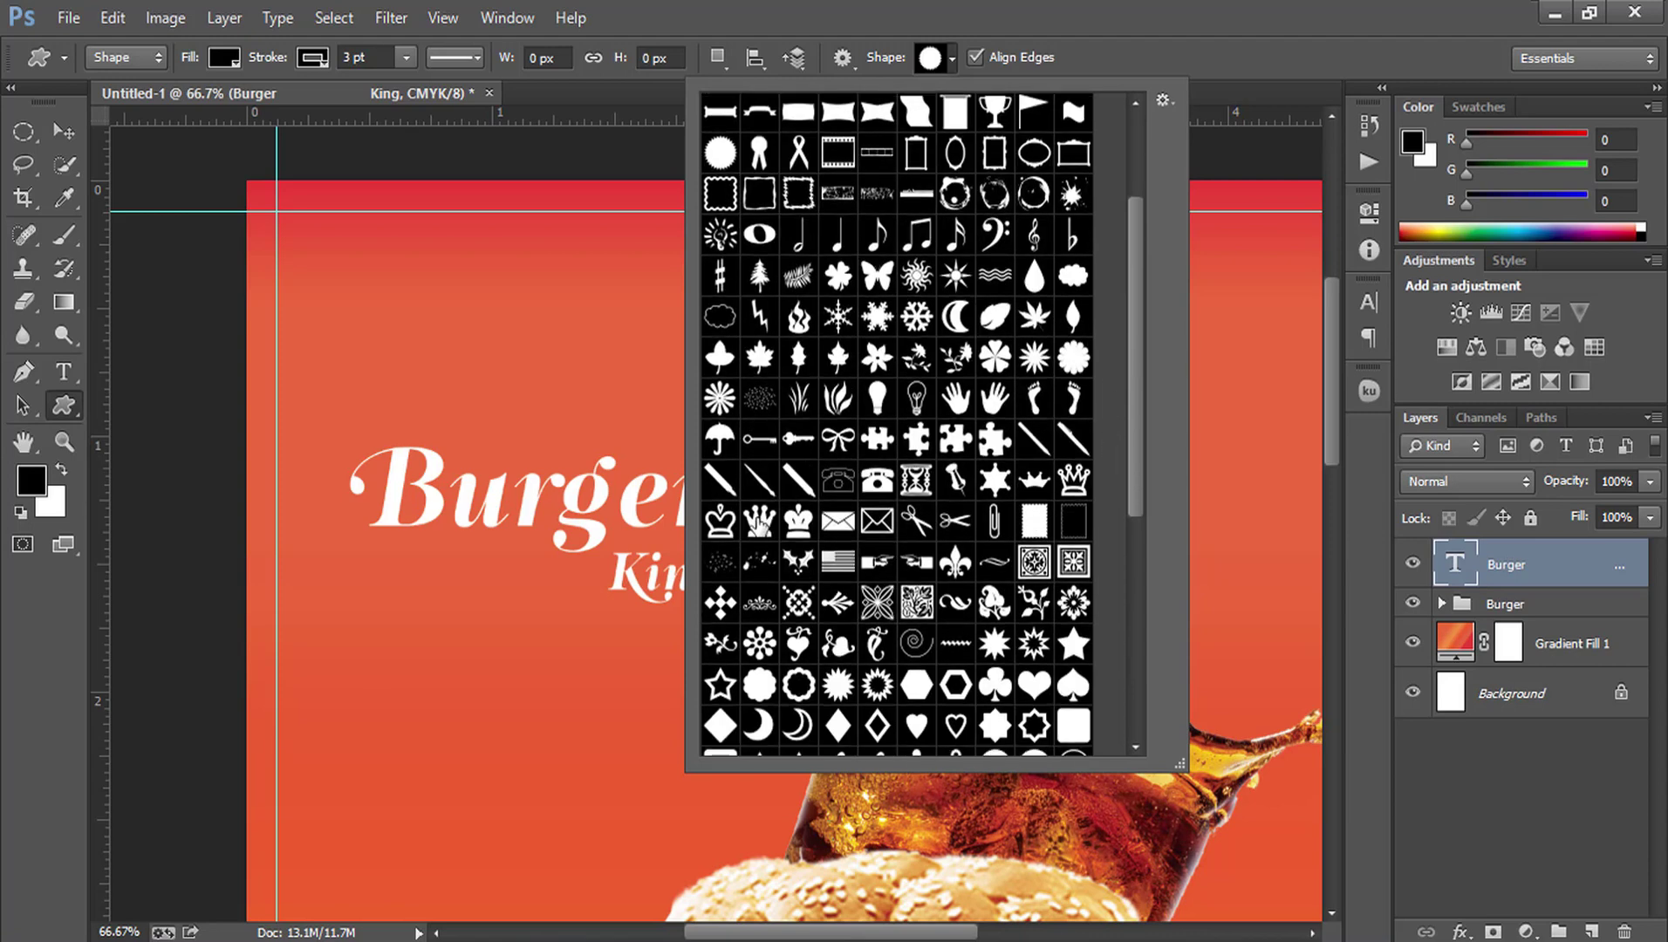
left_click(757, 522)
left_click(456, 356)
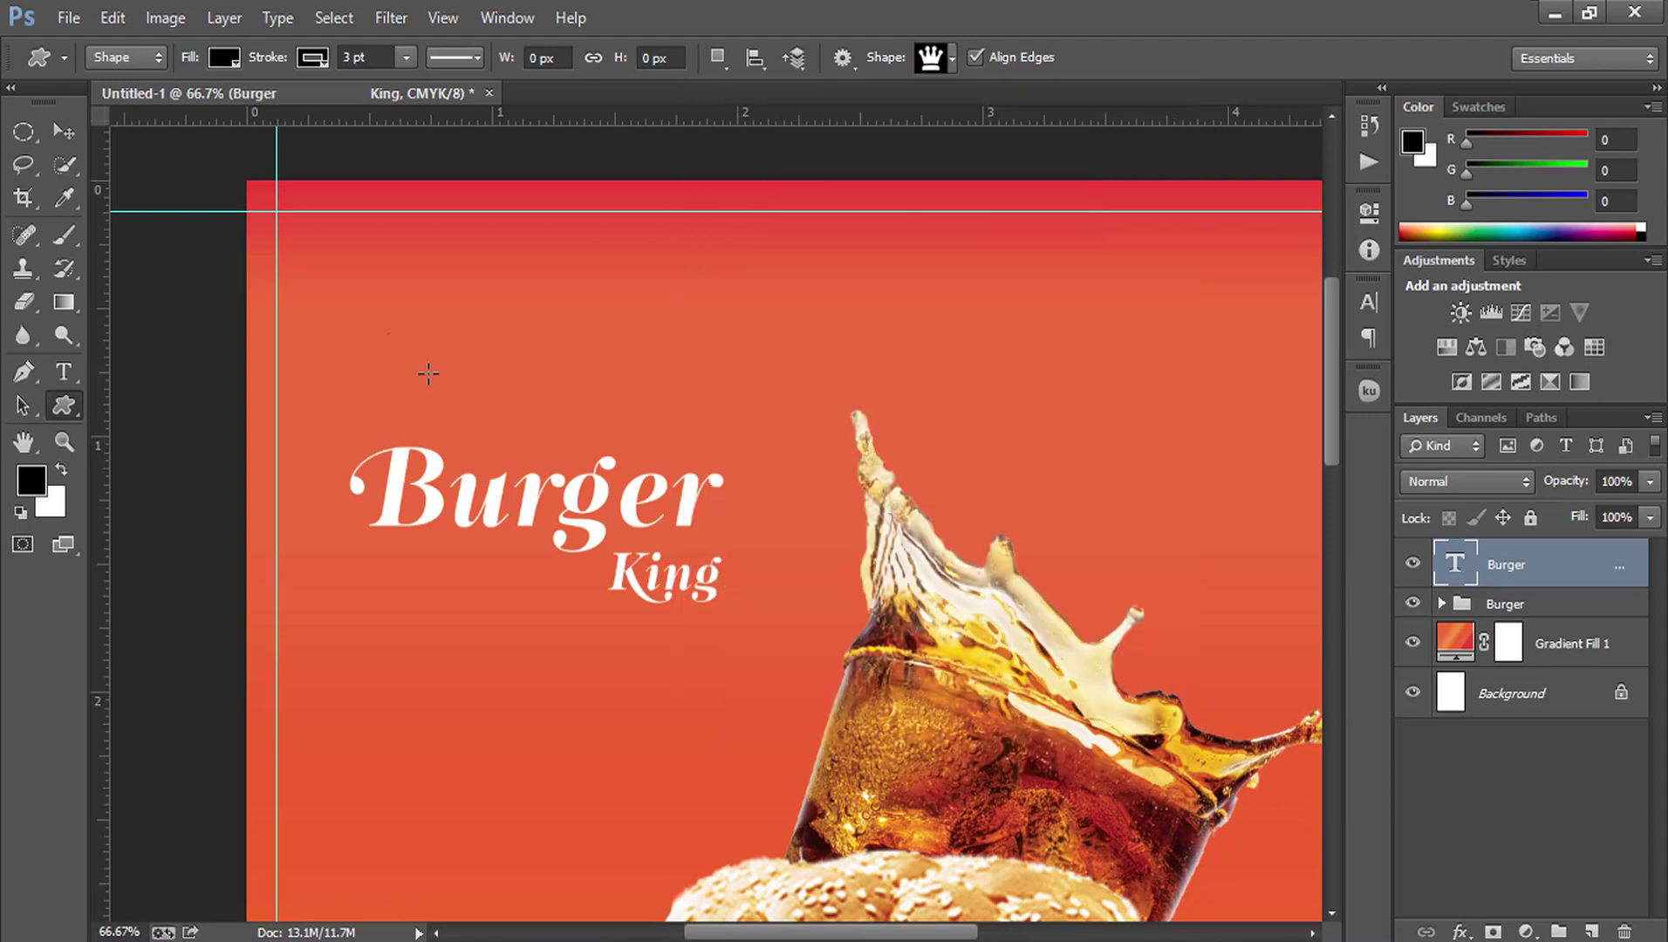
left_click_drag(389, 333, 495, 436)
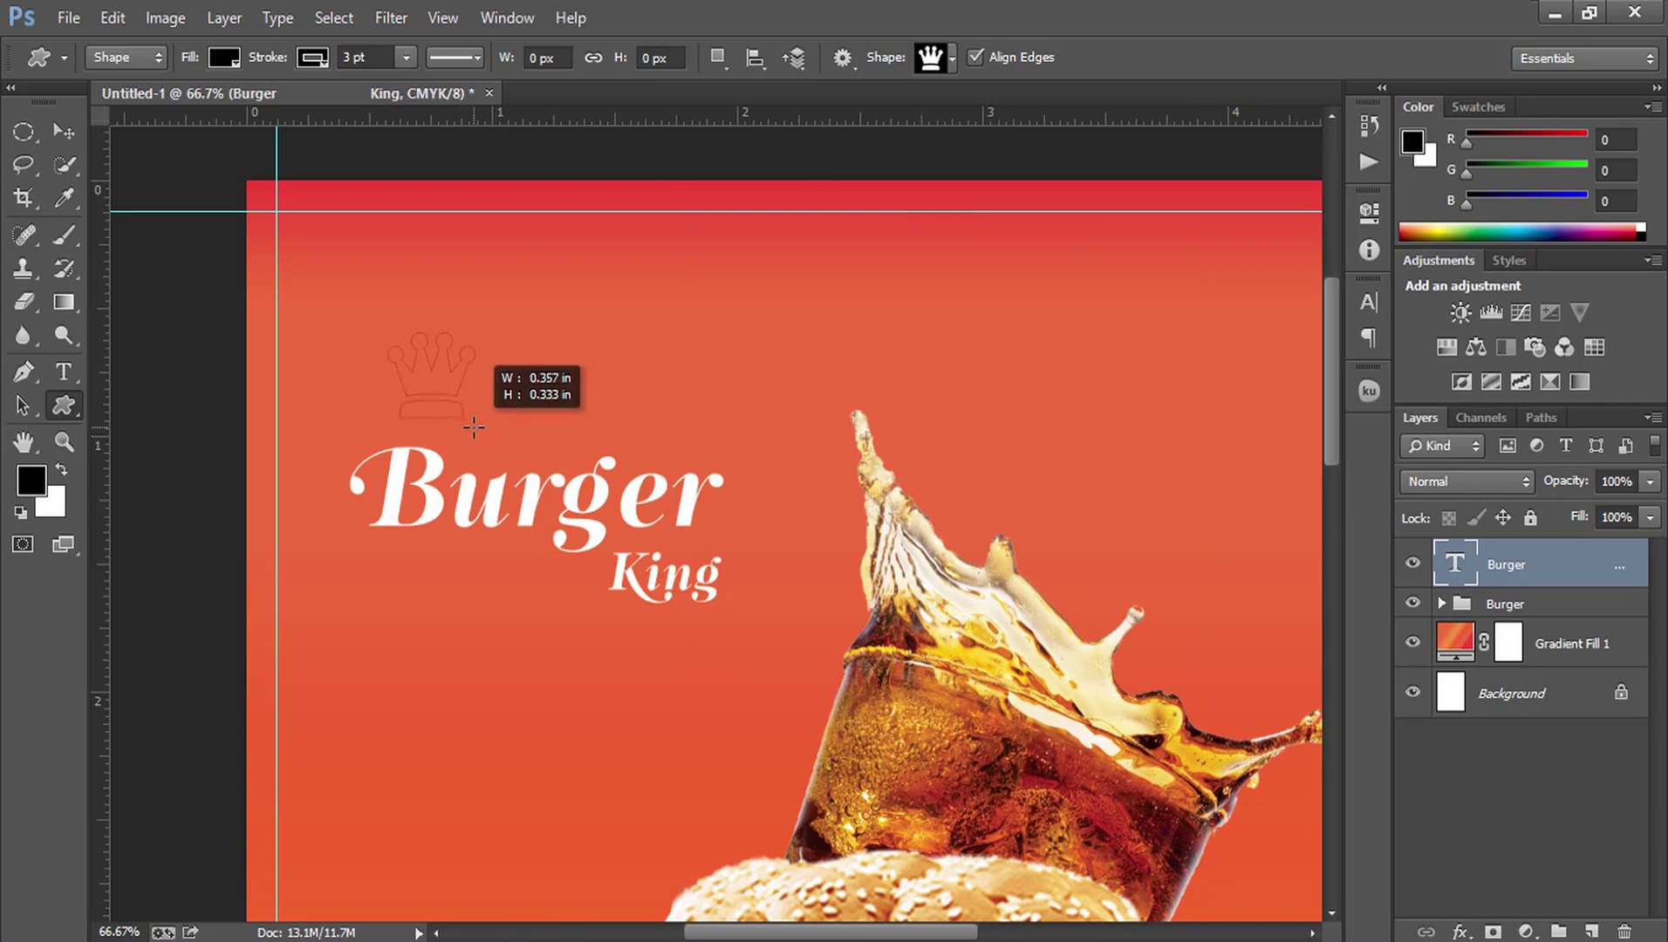
mouse_move(496, 436)
left_mouse_down()
mouse_move(467, 435)
mouse_move(525, 455)
left_mouse_up()
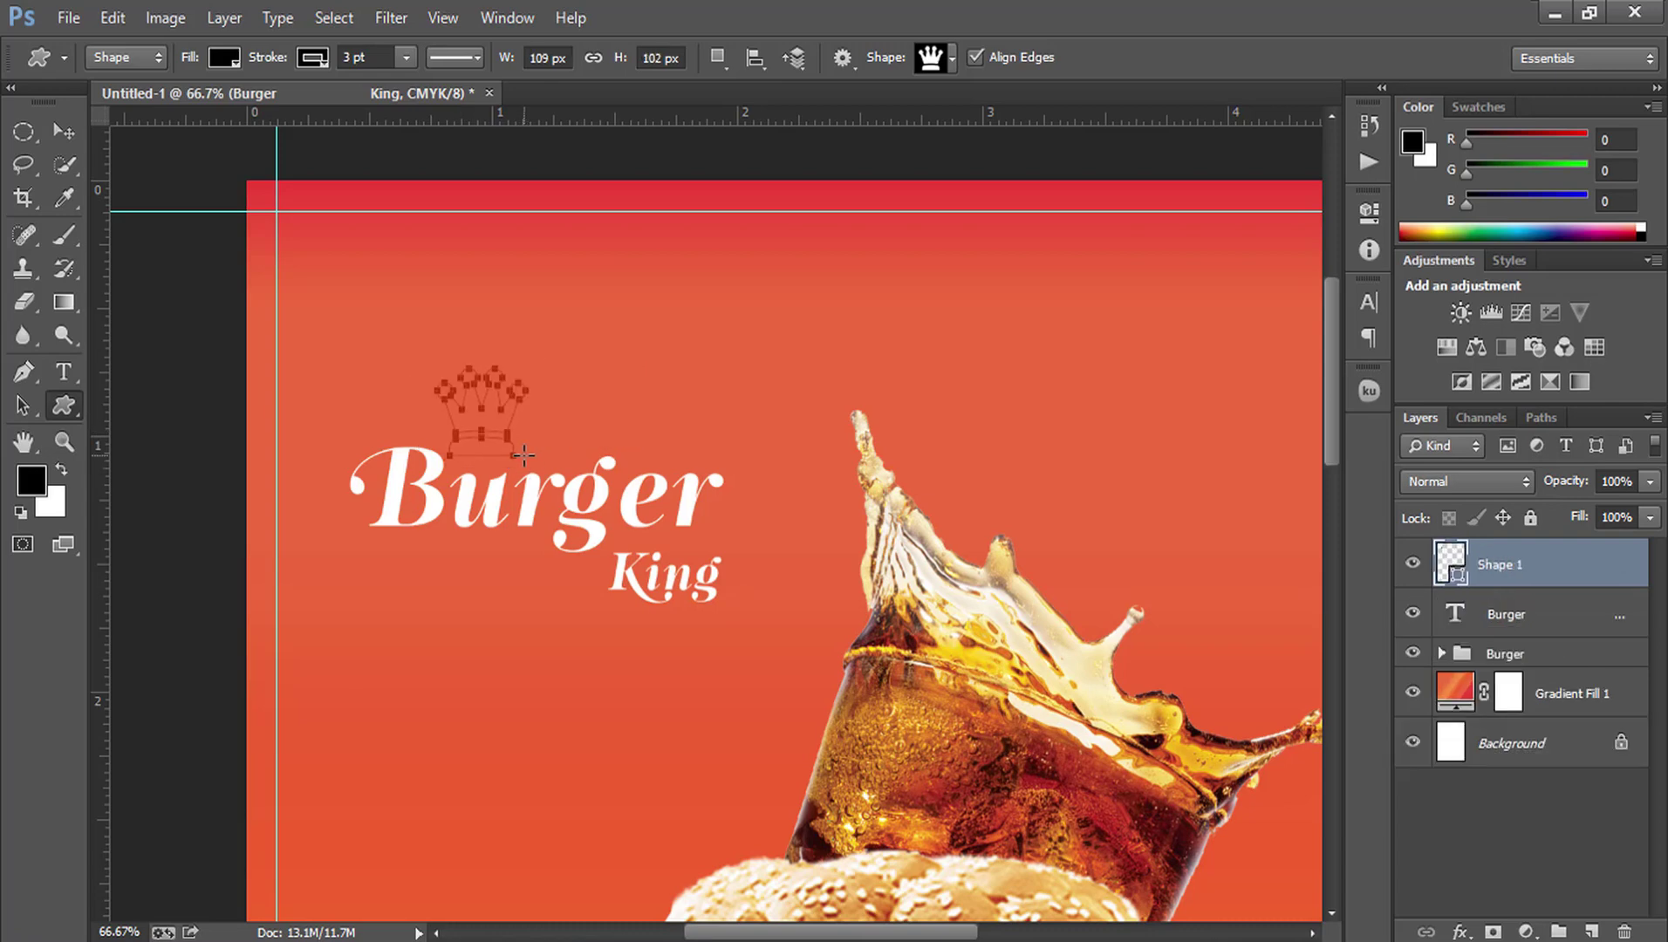
Step: Give the crown no outline and a white fill
left_click(313, 57)
left_click(210, 109)
left_click(223, 58)
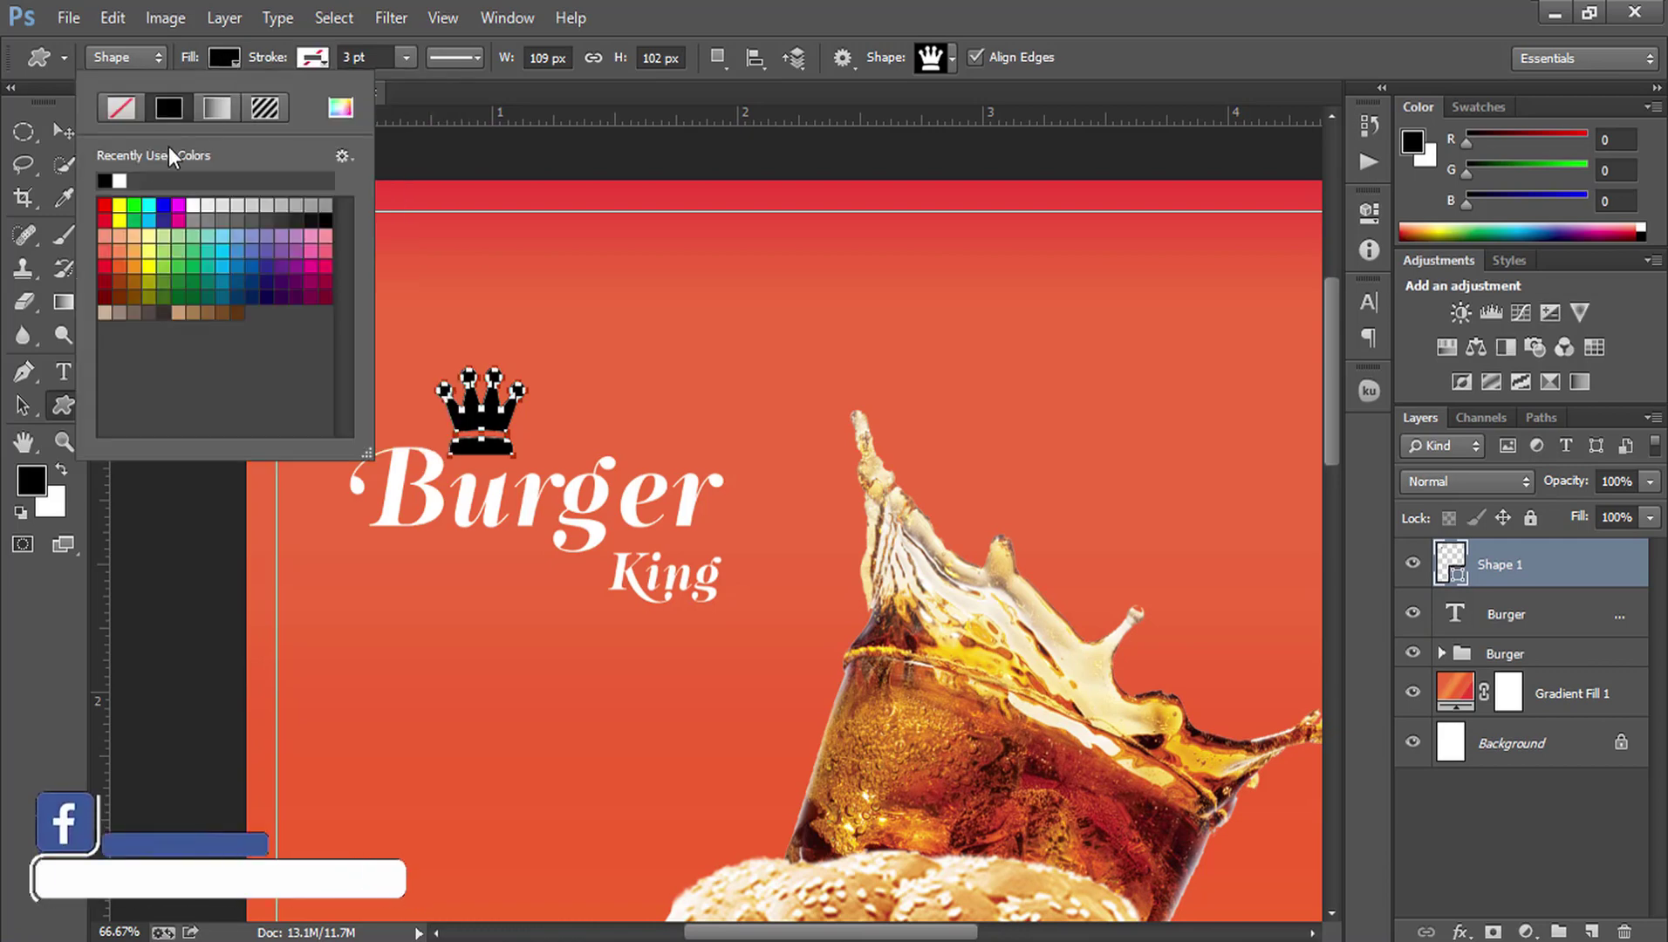
left_click(119, 181)
key("Return")
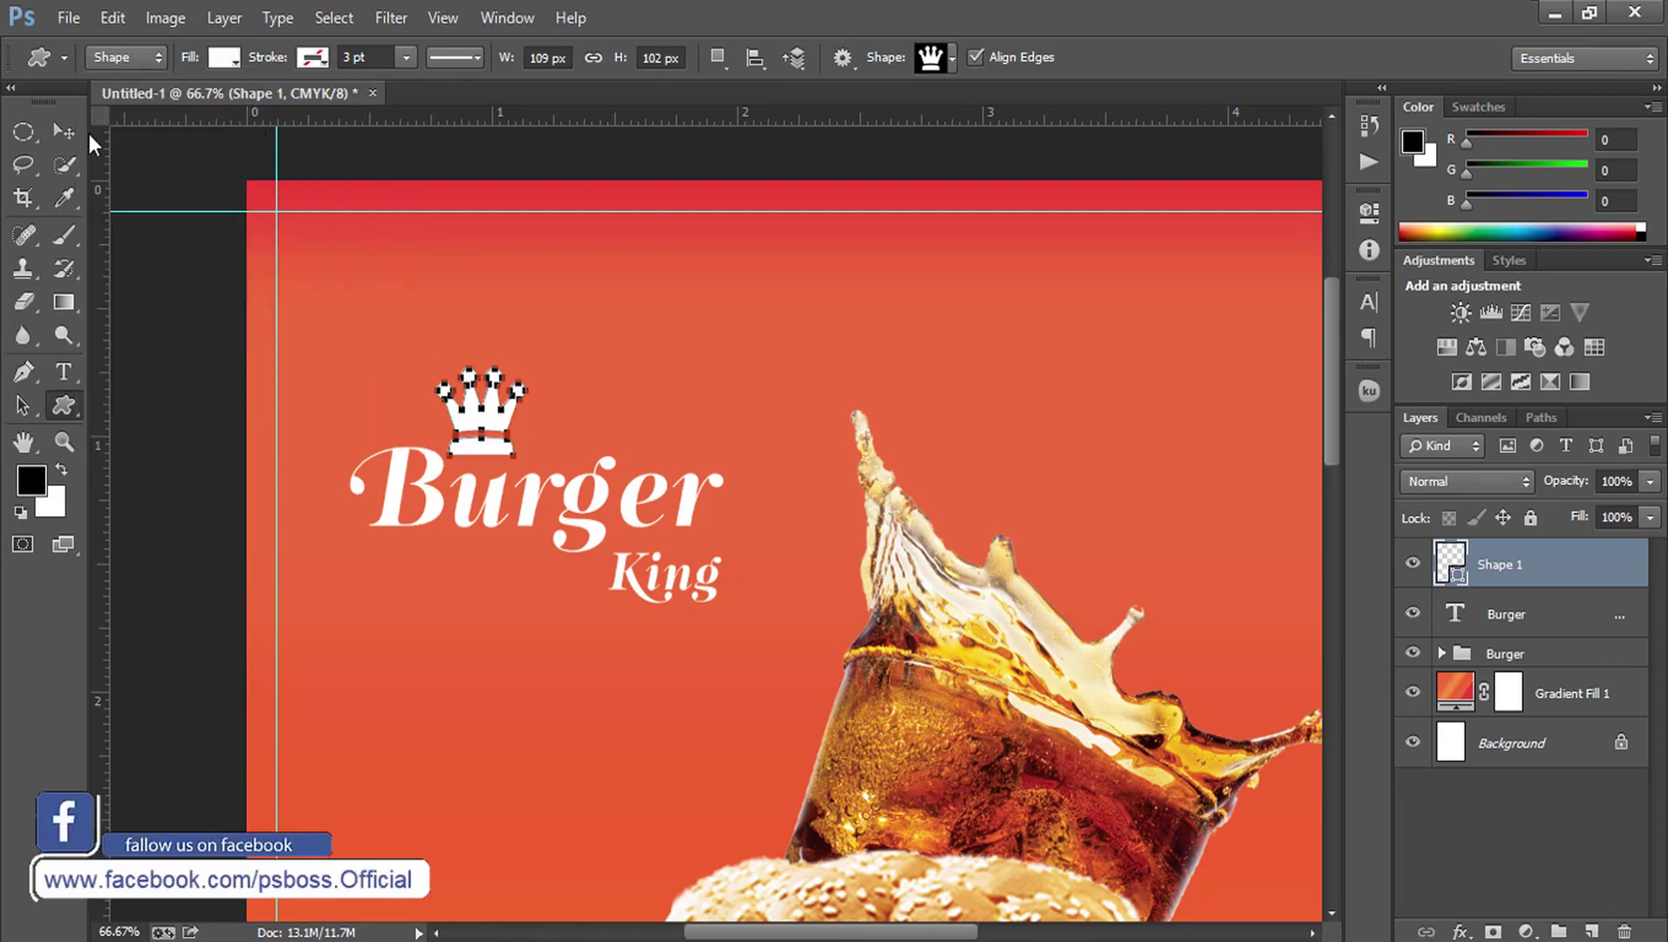
left_click(76, 132)
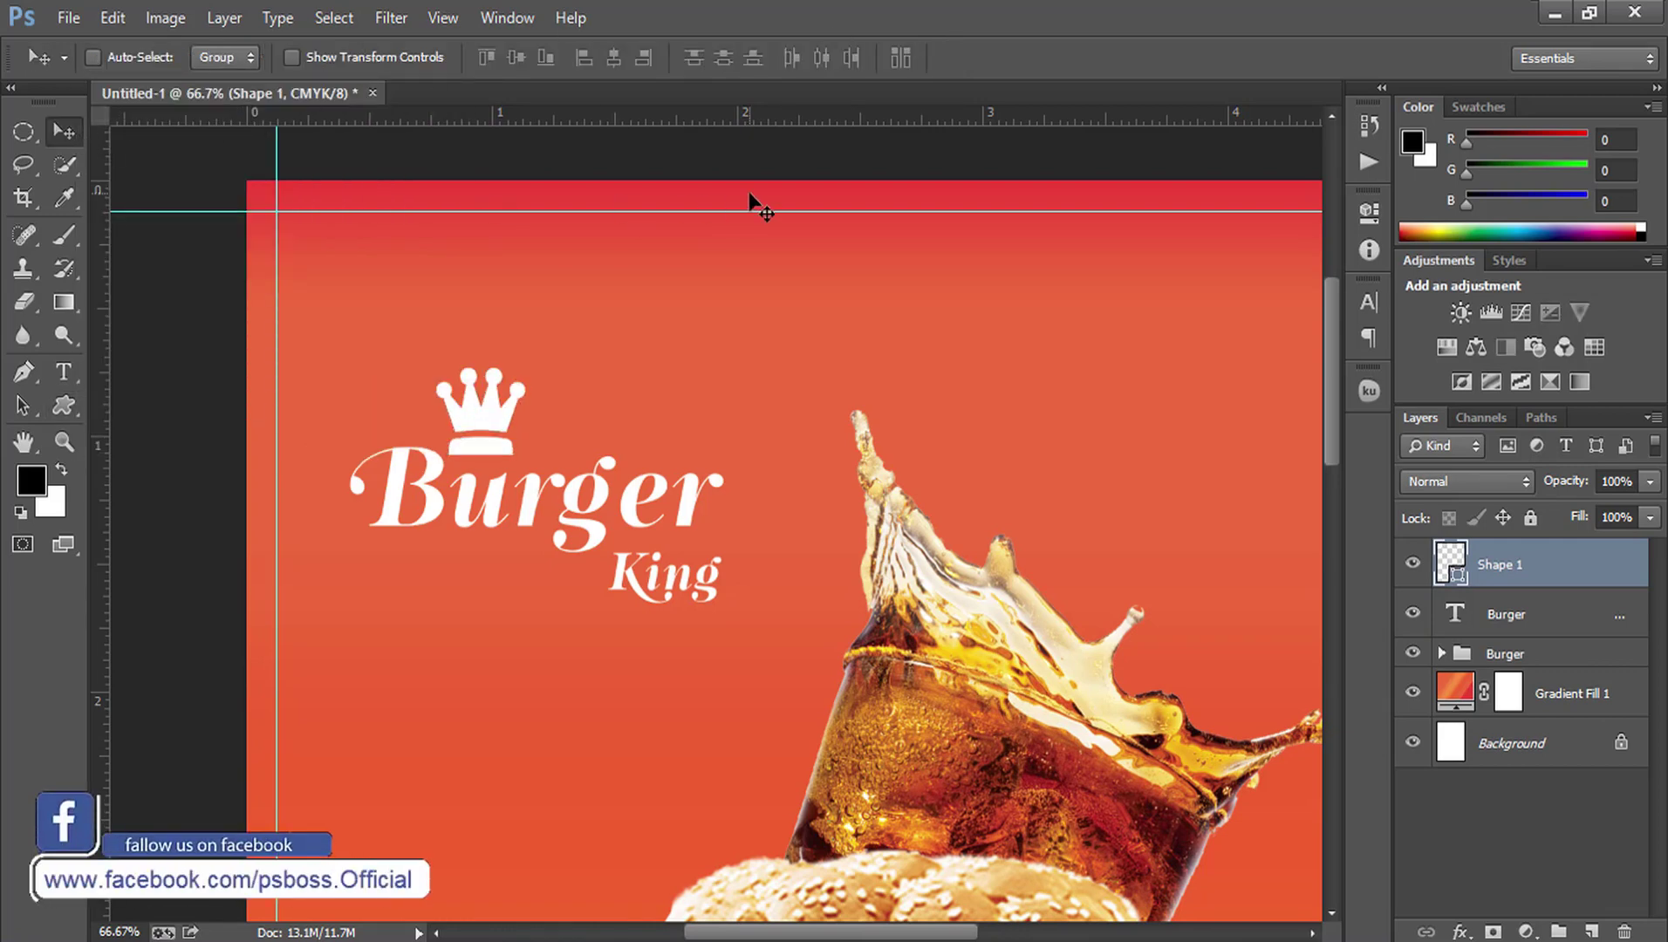
Step: Scale the Burger King title to about 136% and nudge it right and down
key("ctrl+0")
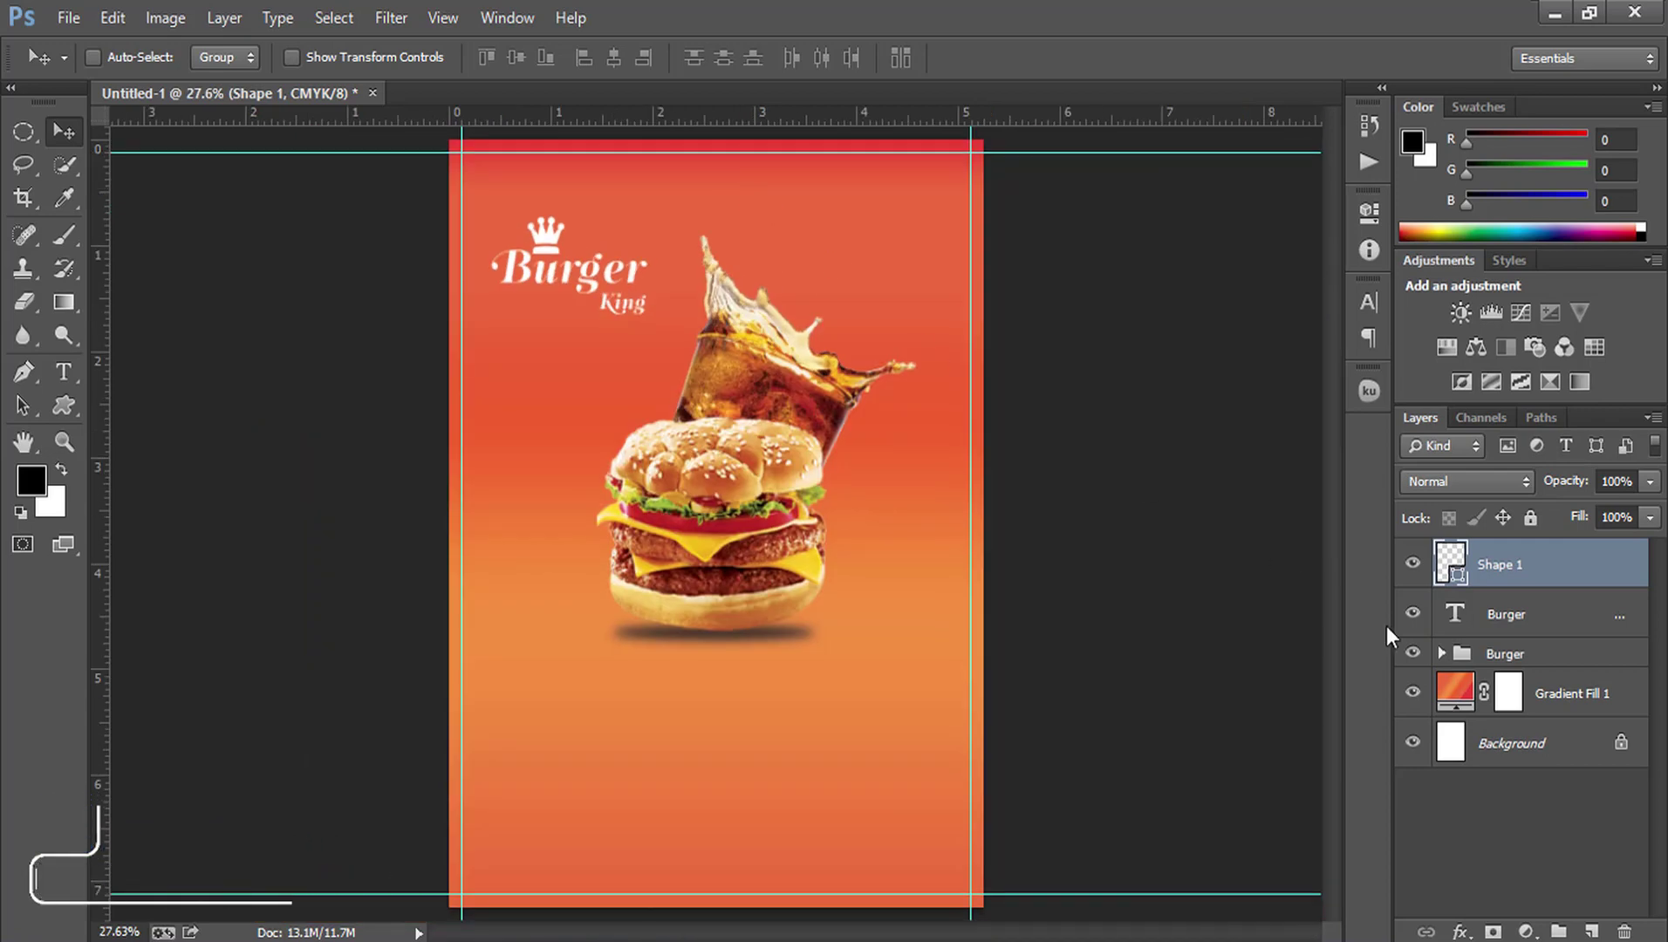
left_click(1522, 613)
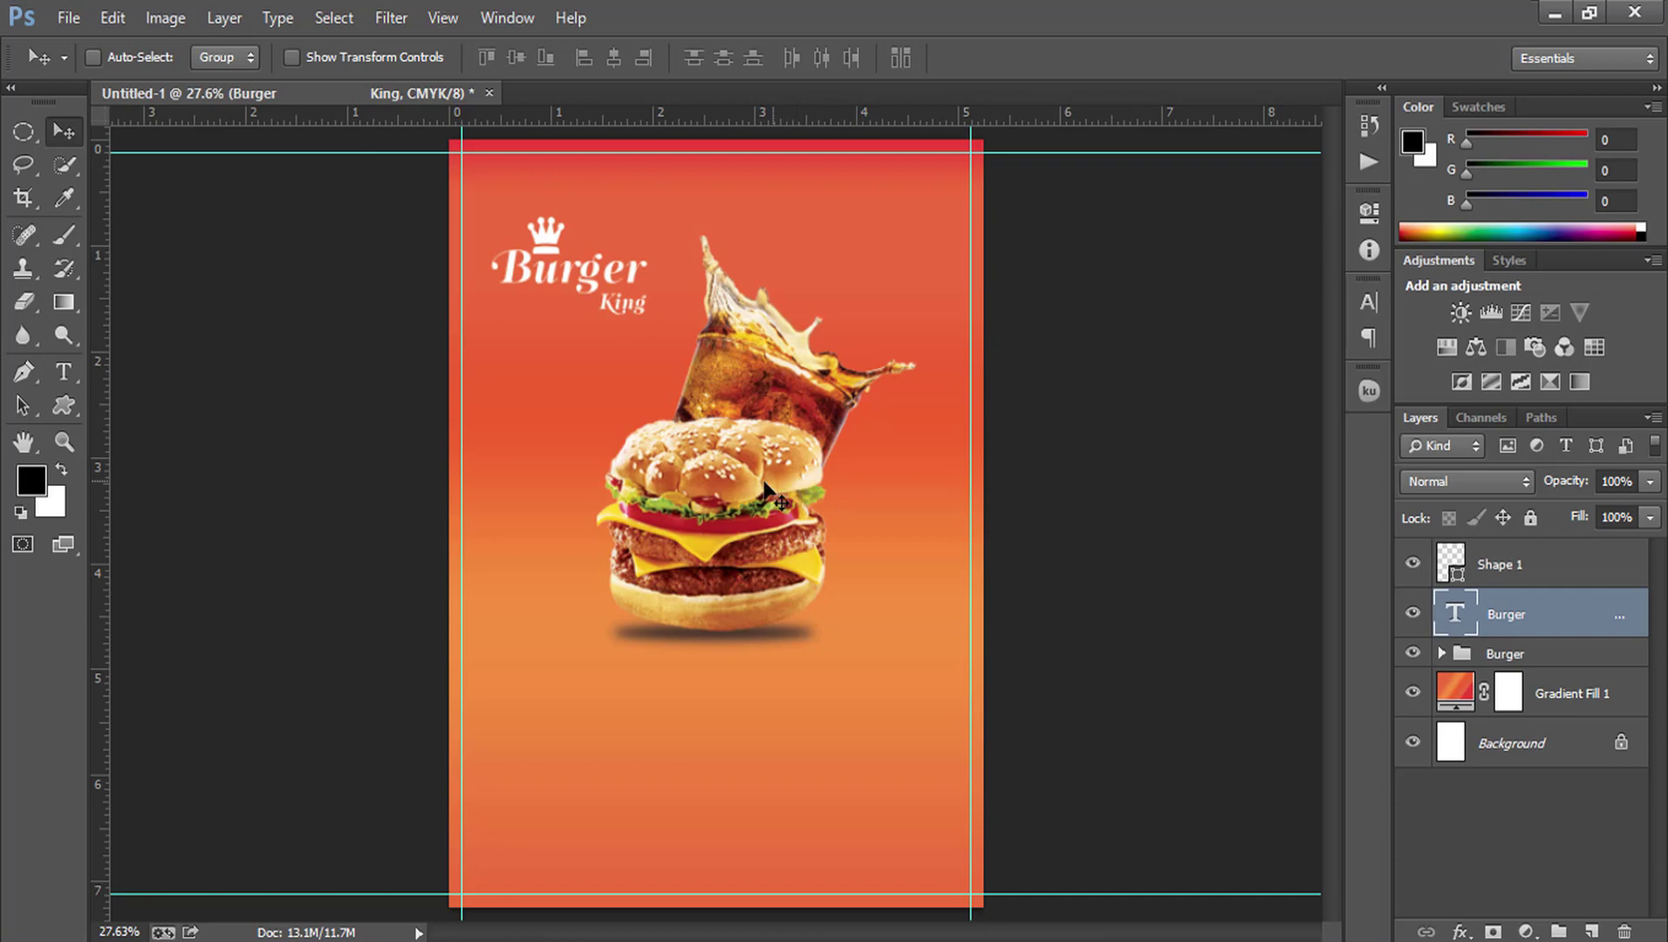
key("ctrl+t")
left_click_drag(658, 336, 688, 339)
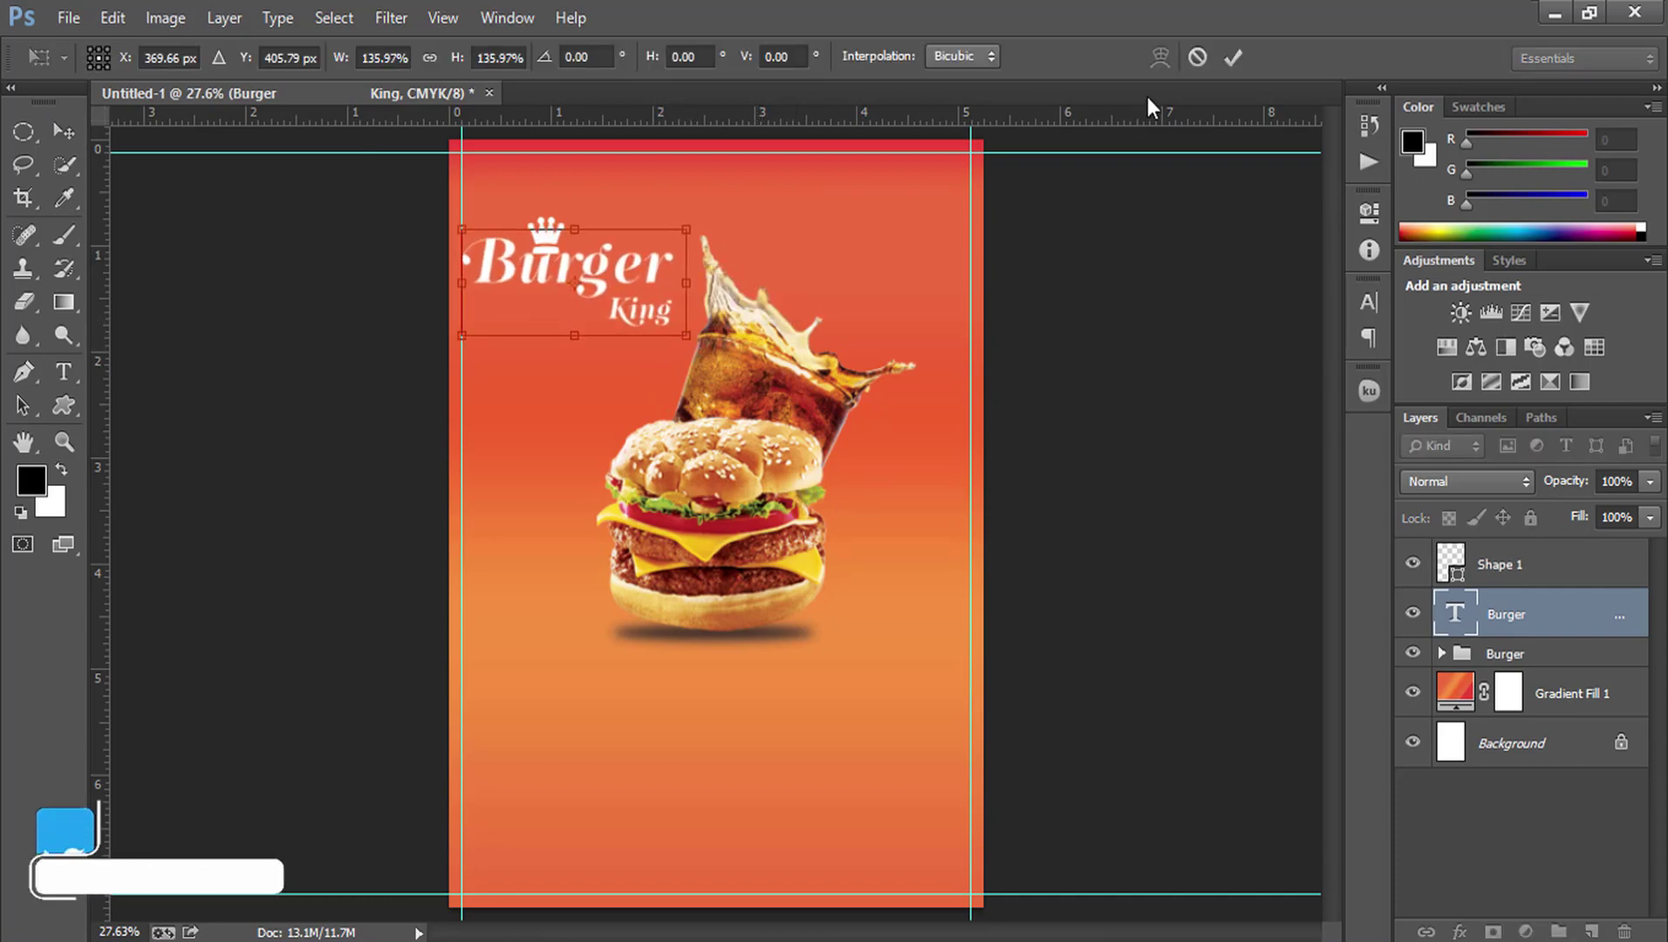
left_click(1232, 58)
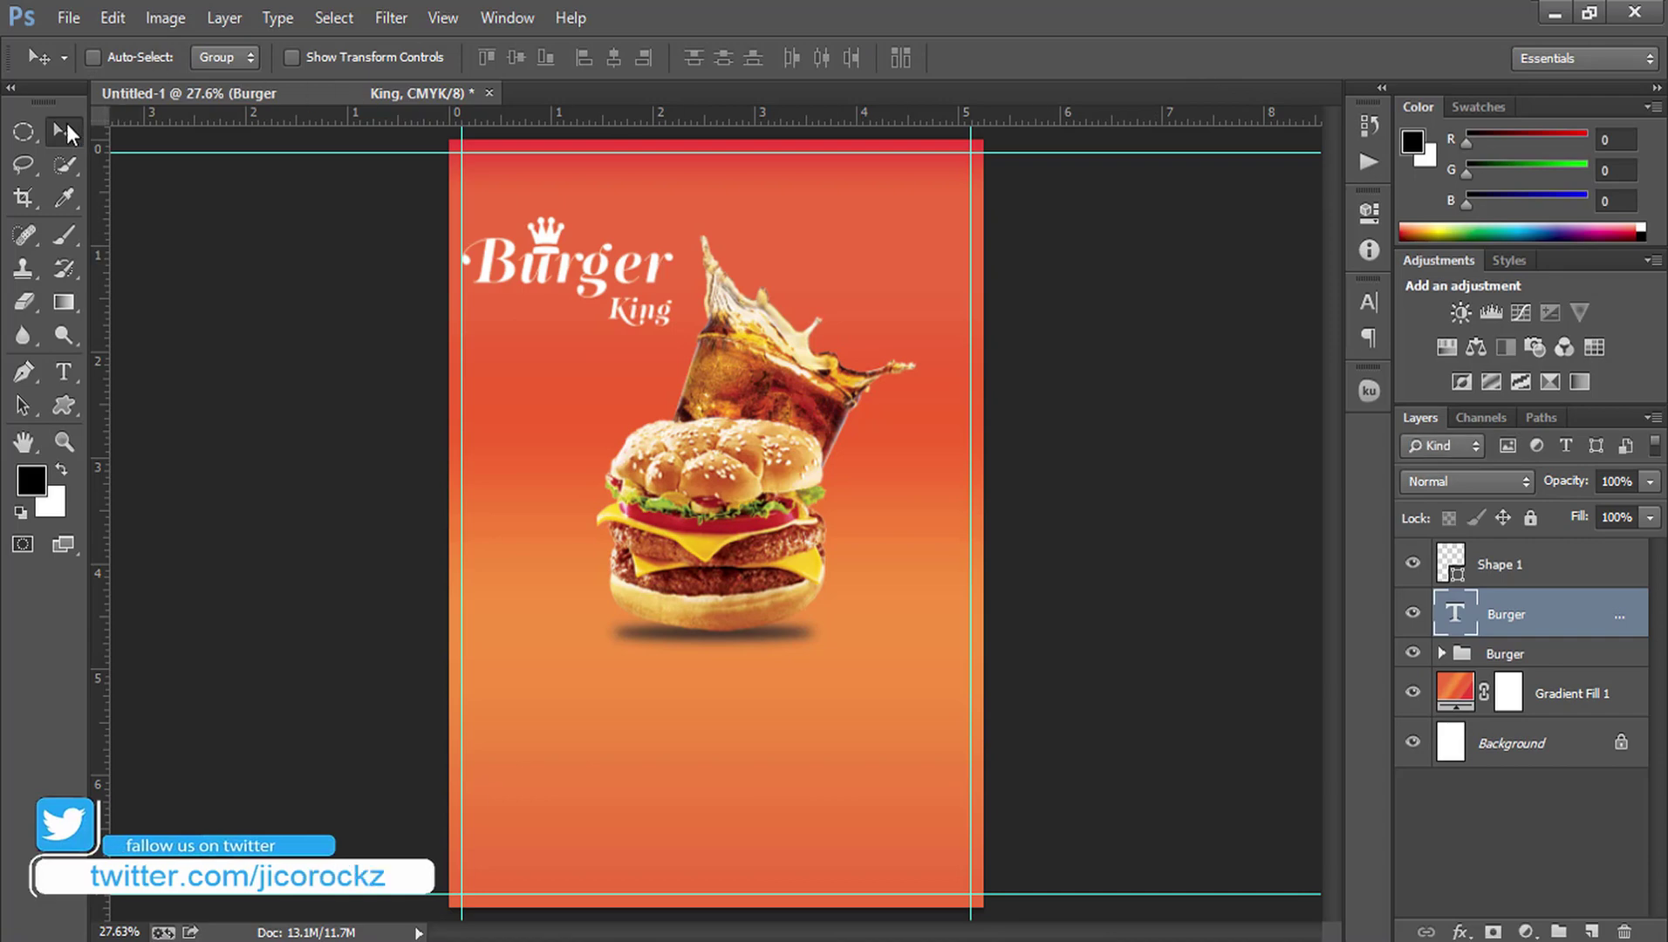
key("shift+Right")
key("shift+Right")
key("shift+Right")
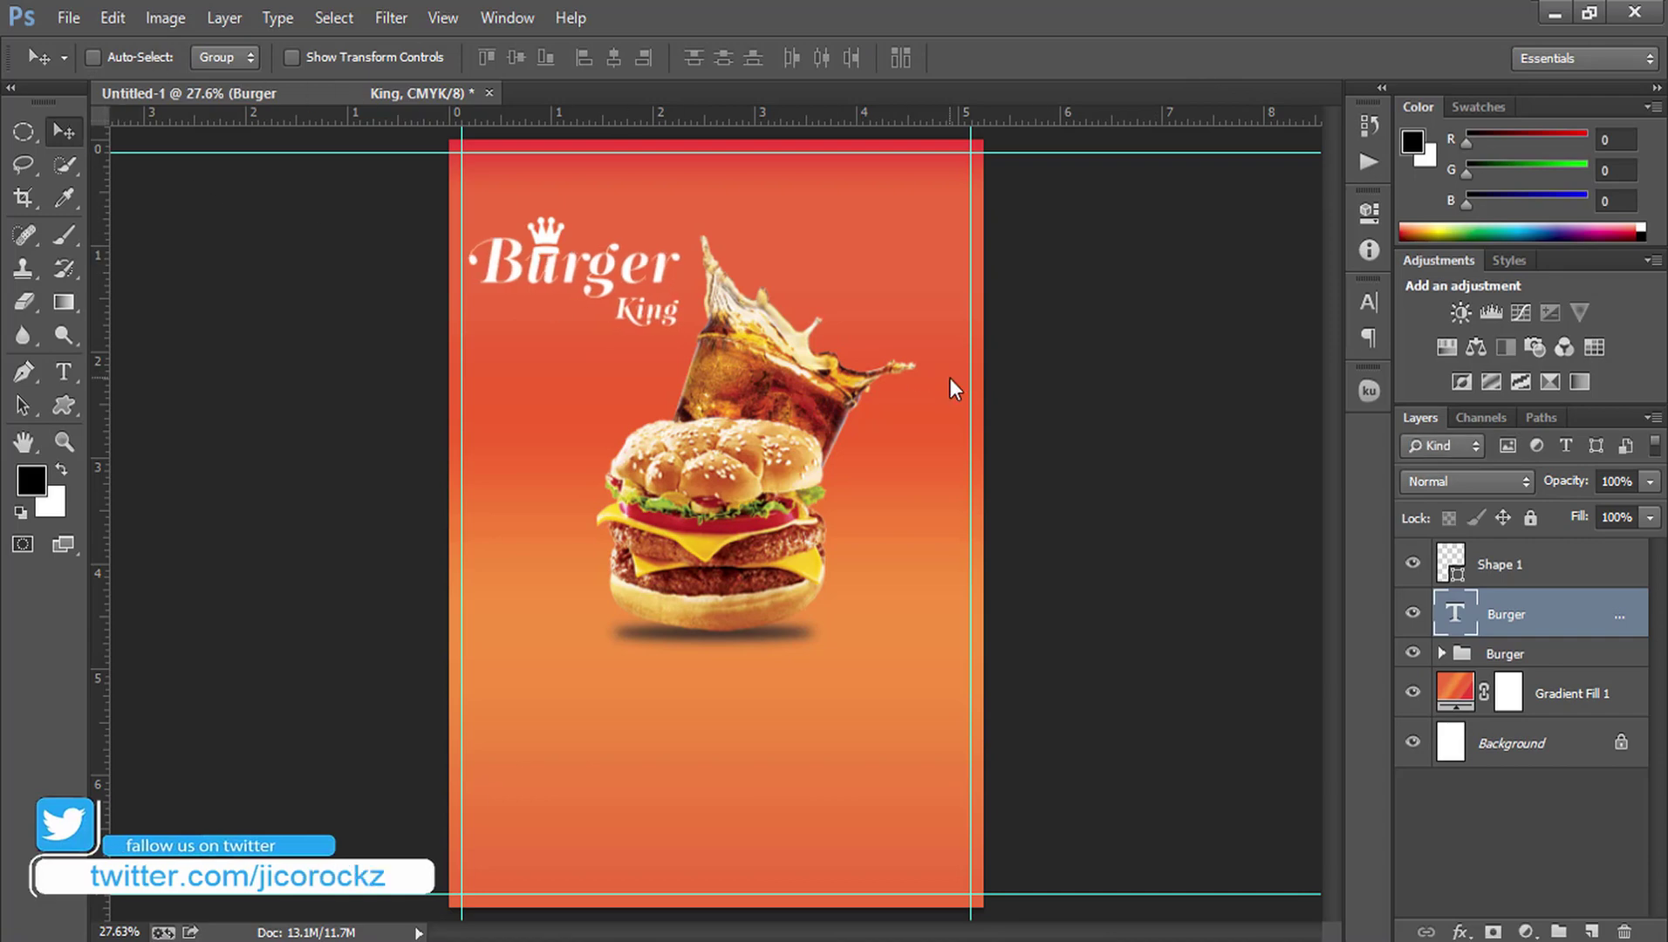
key("shift+Right")
key("shift+Right")
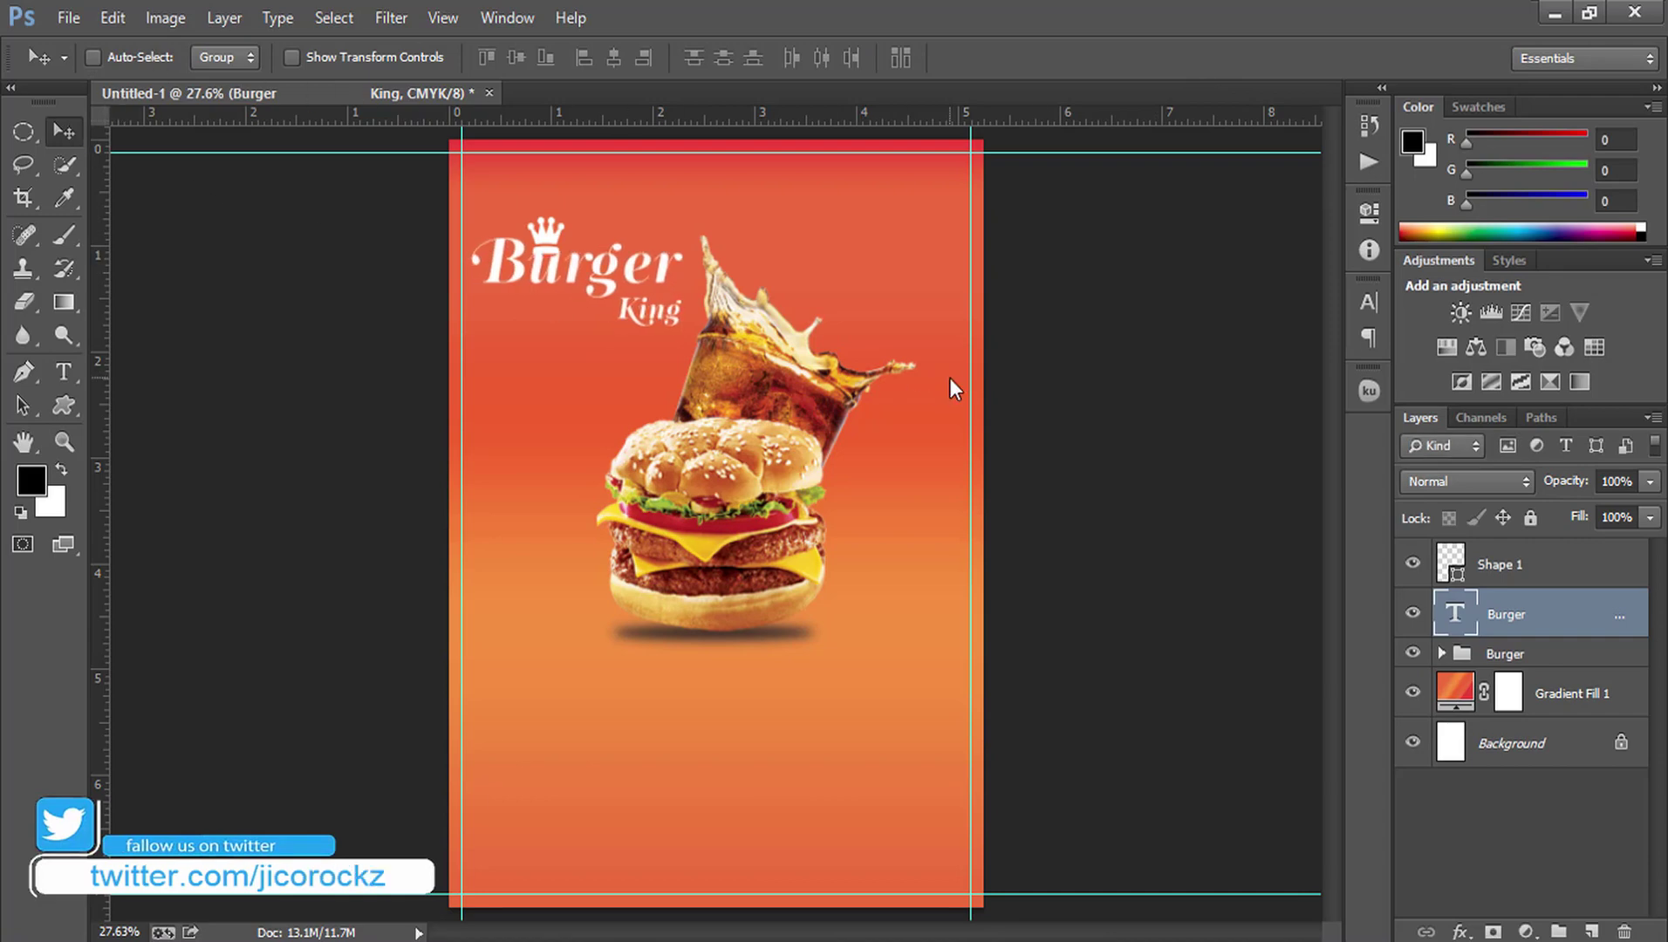
key("shift+Down")
key("shift+Down")
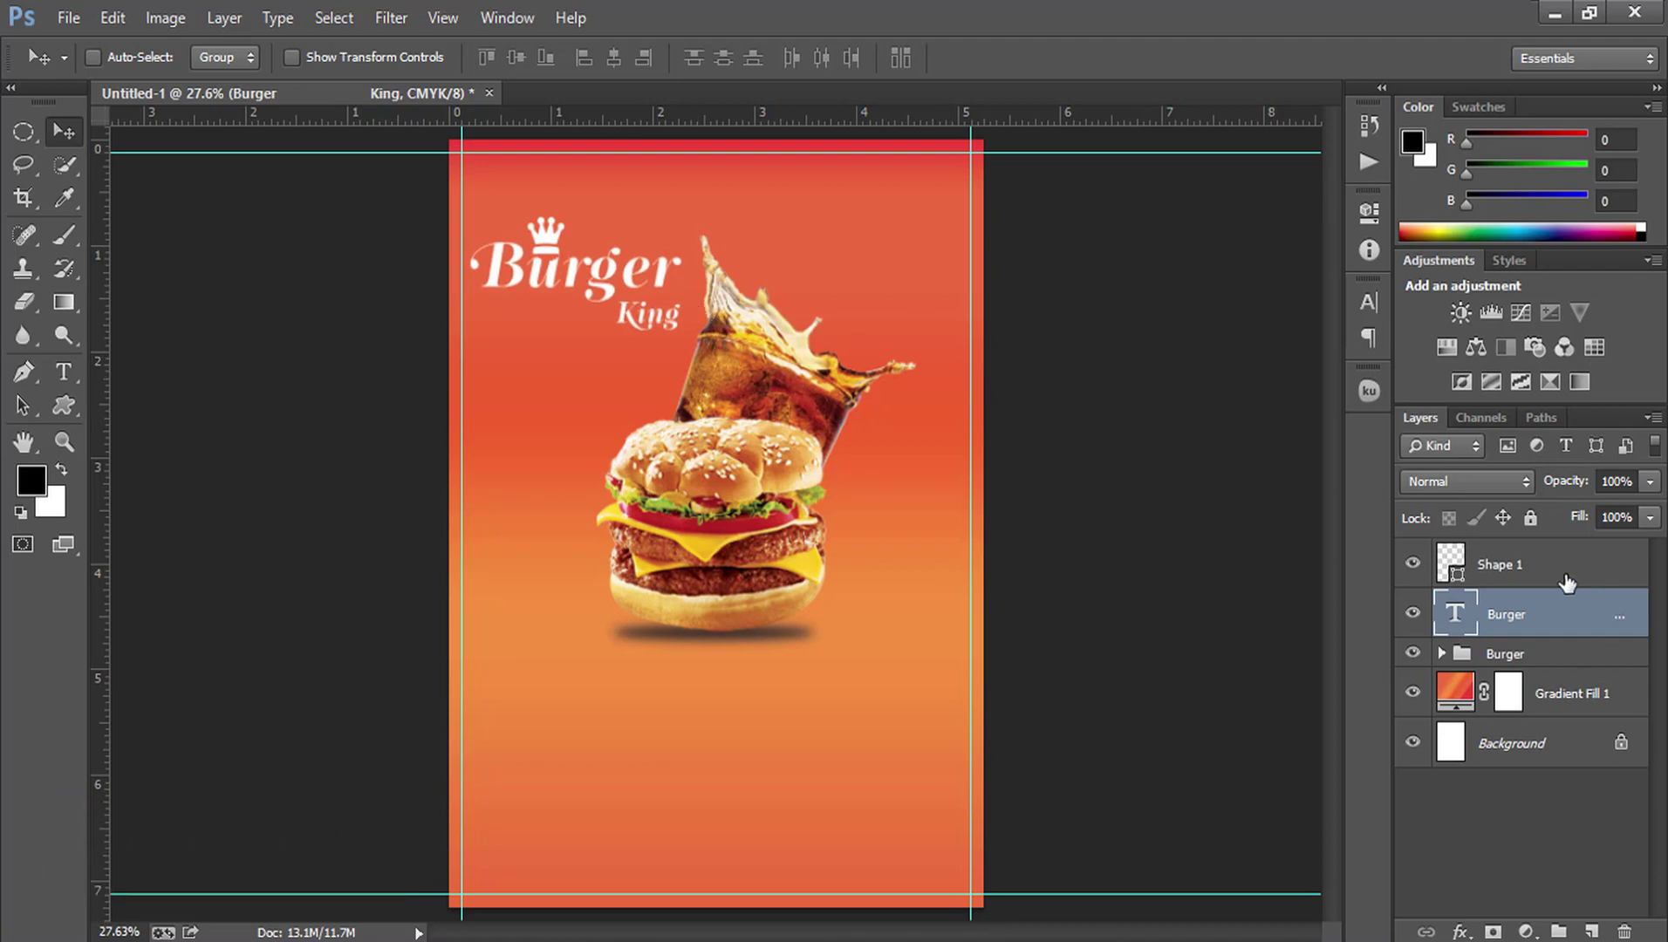
Step: Scale the crown shape to about 148%
left_click(1541, 572)
key("ctrl+t")
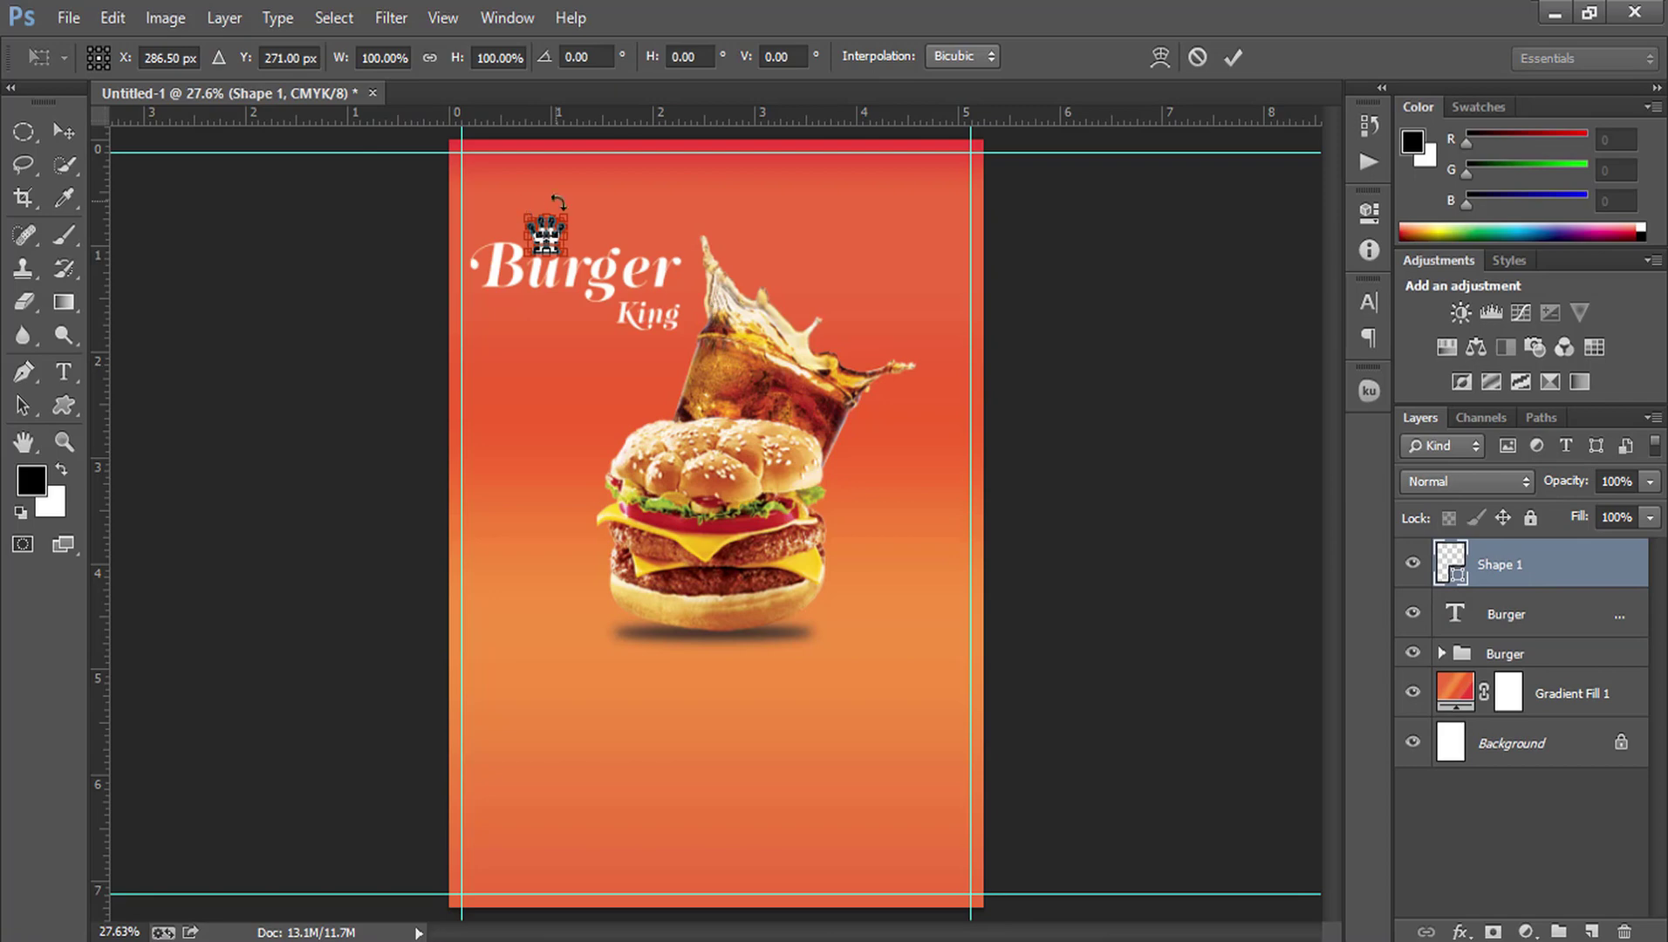
left_click_drag(568, 212, 576, 207)
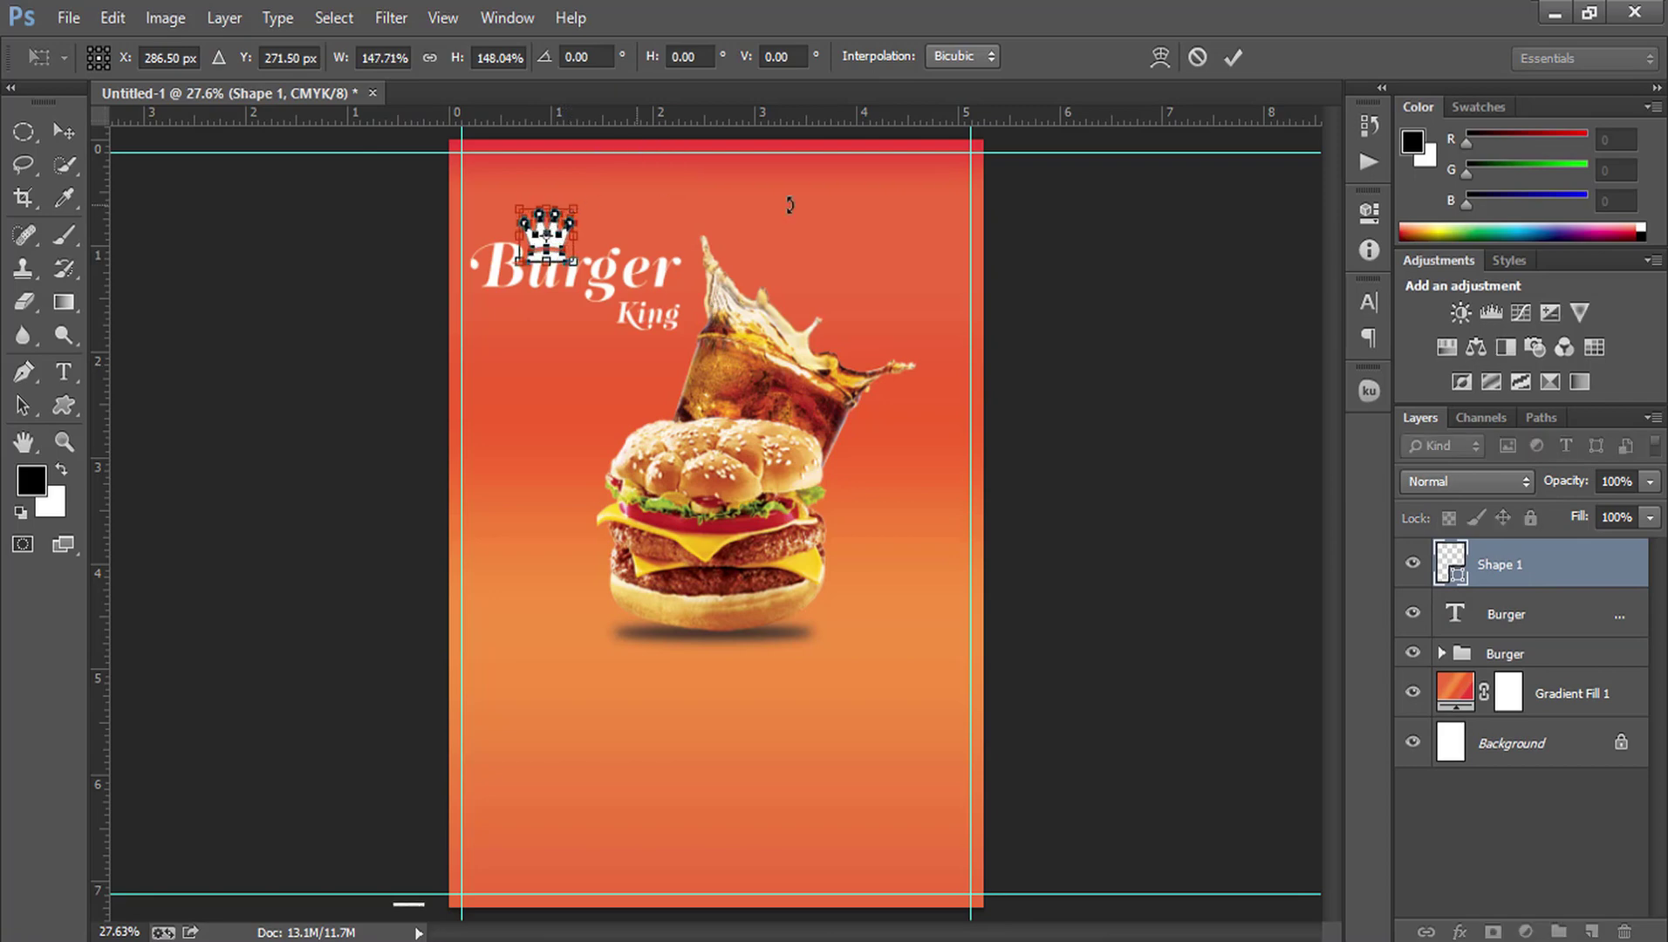
left_click(1233, 57)
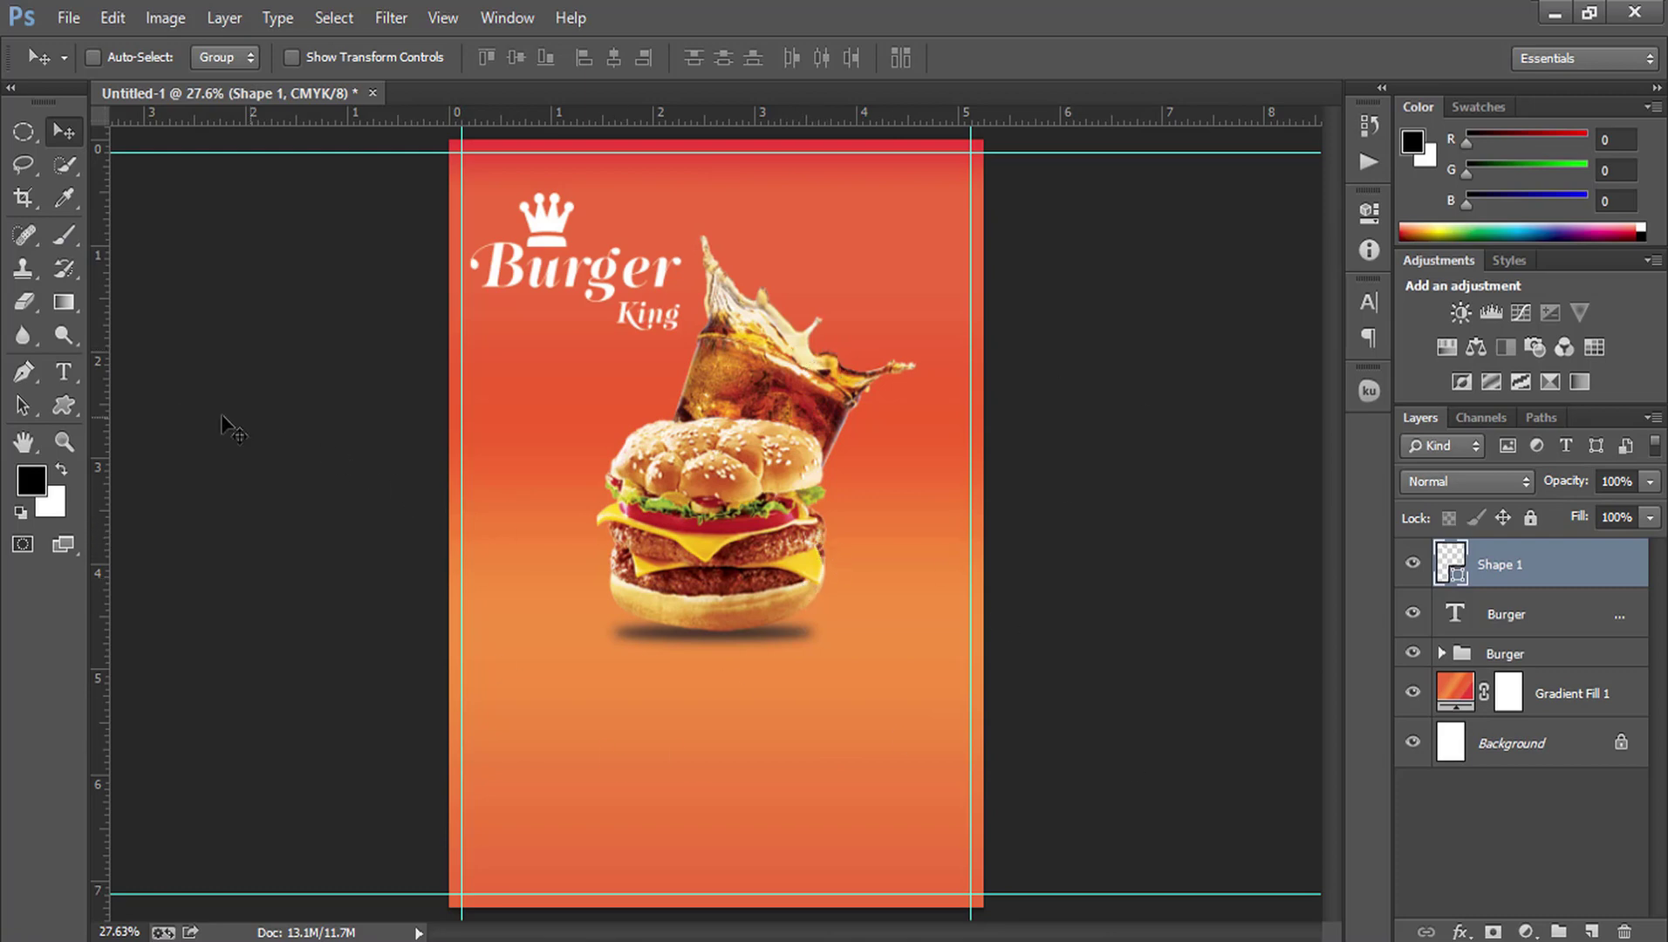
Step: Draw a white circle overlapping the burger's lower right
left_click_drag(69, 395, 166, 454)
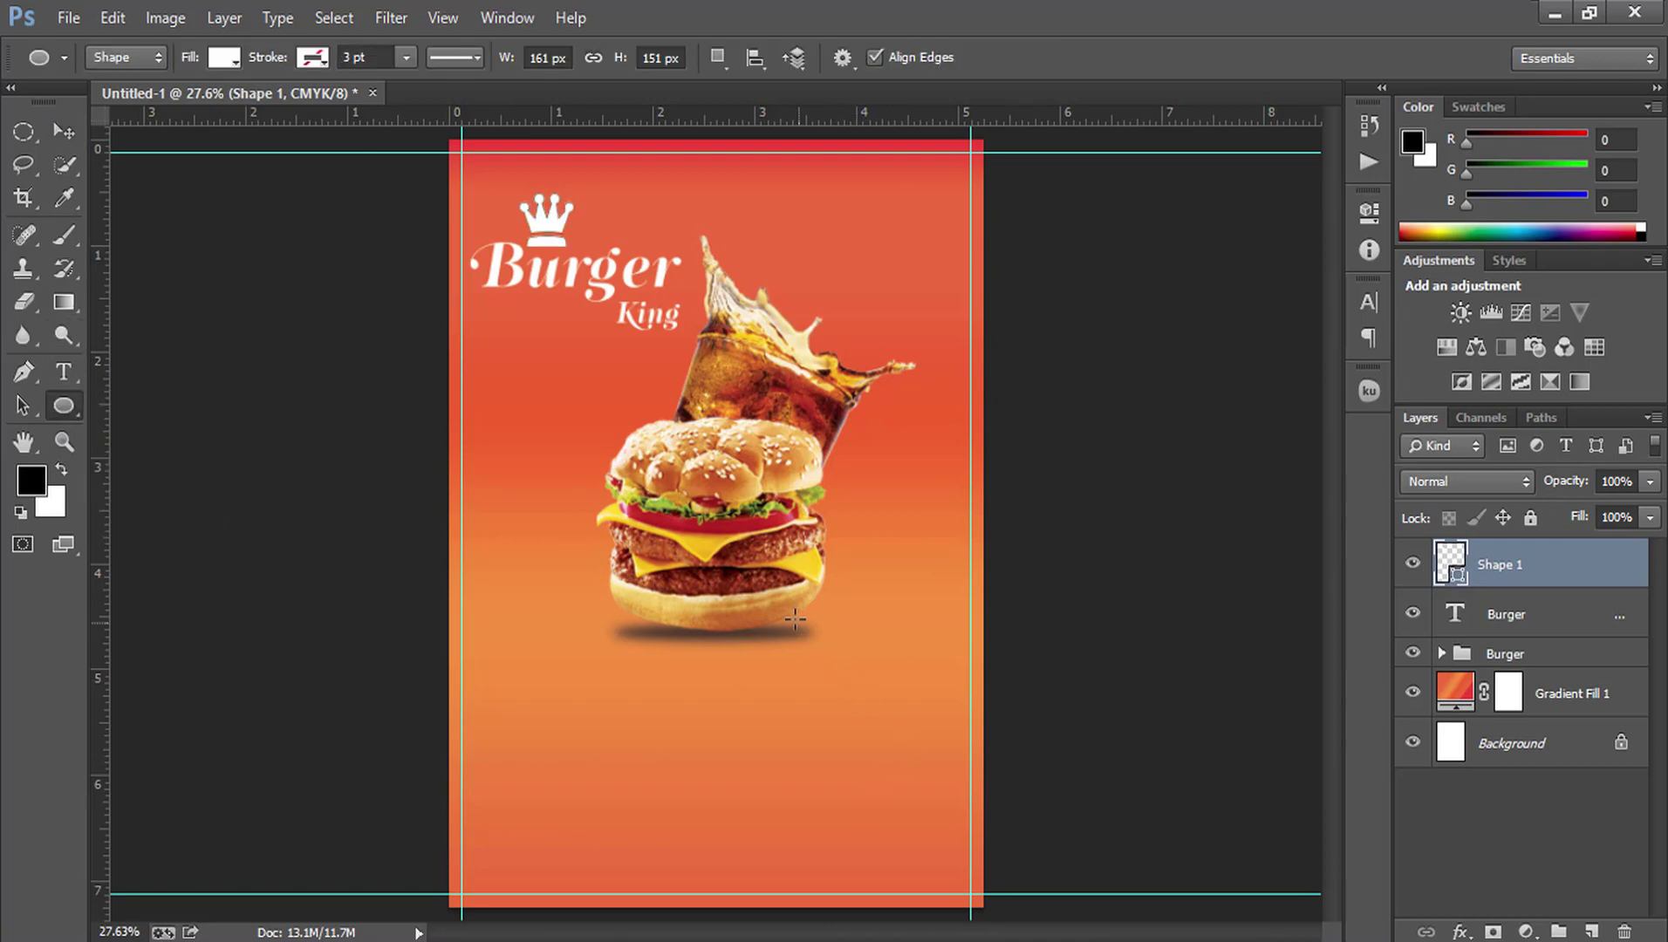
mouse_move(834, 615)
left_mouse_down()
mouse_move(936, 747)
mouse_move(875, 672)
left_mouse_up()
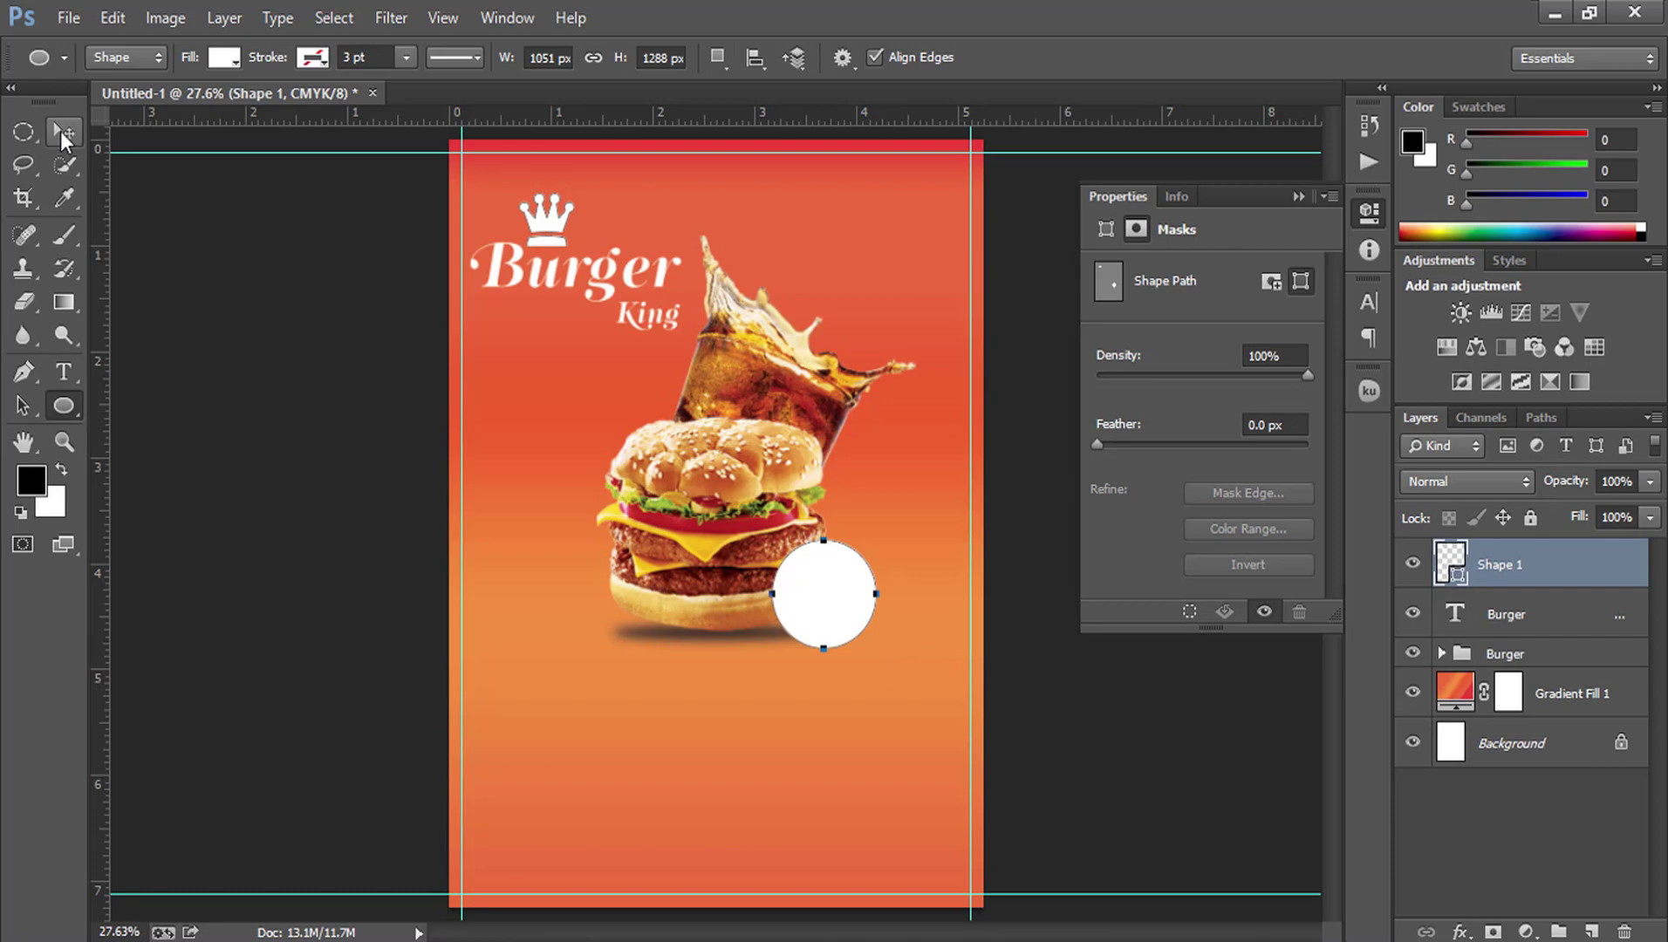
left_click(1106, 229)
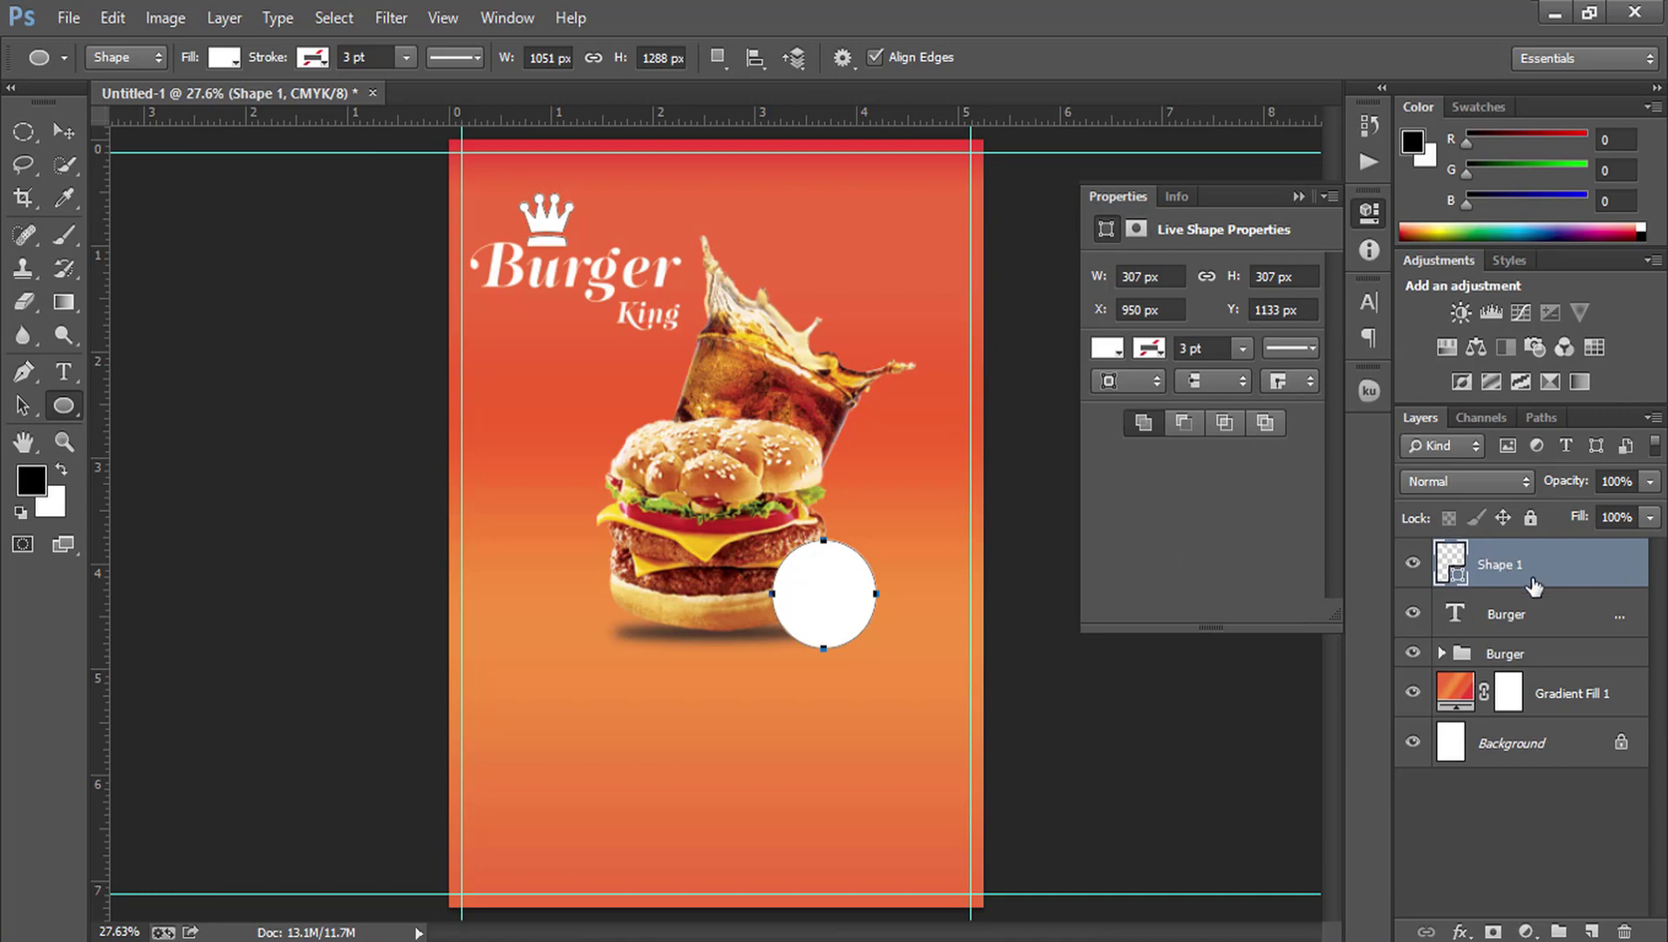
Step: Duplicate the circle and make the copy an unfilled ring with a dotted black outline
key("ctrl+j")
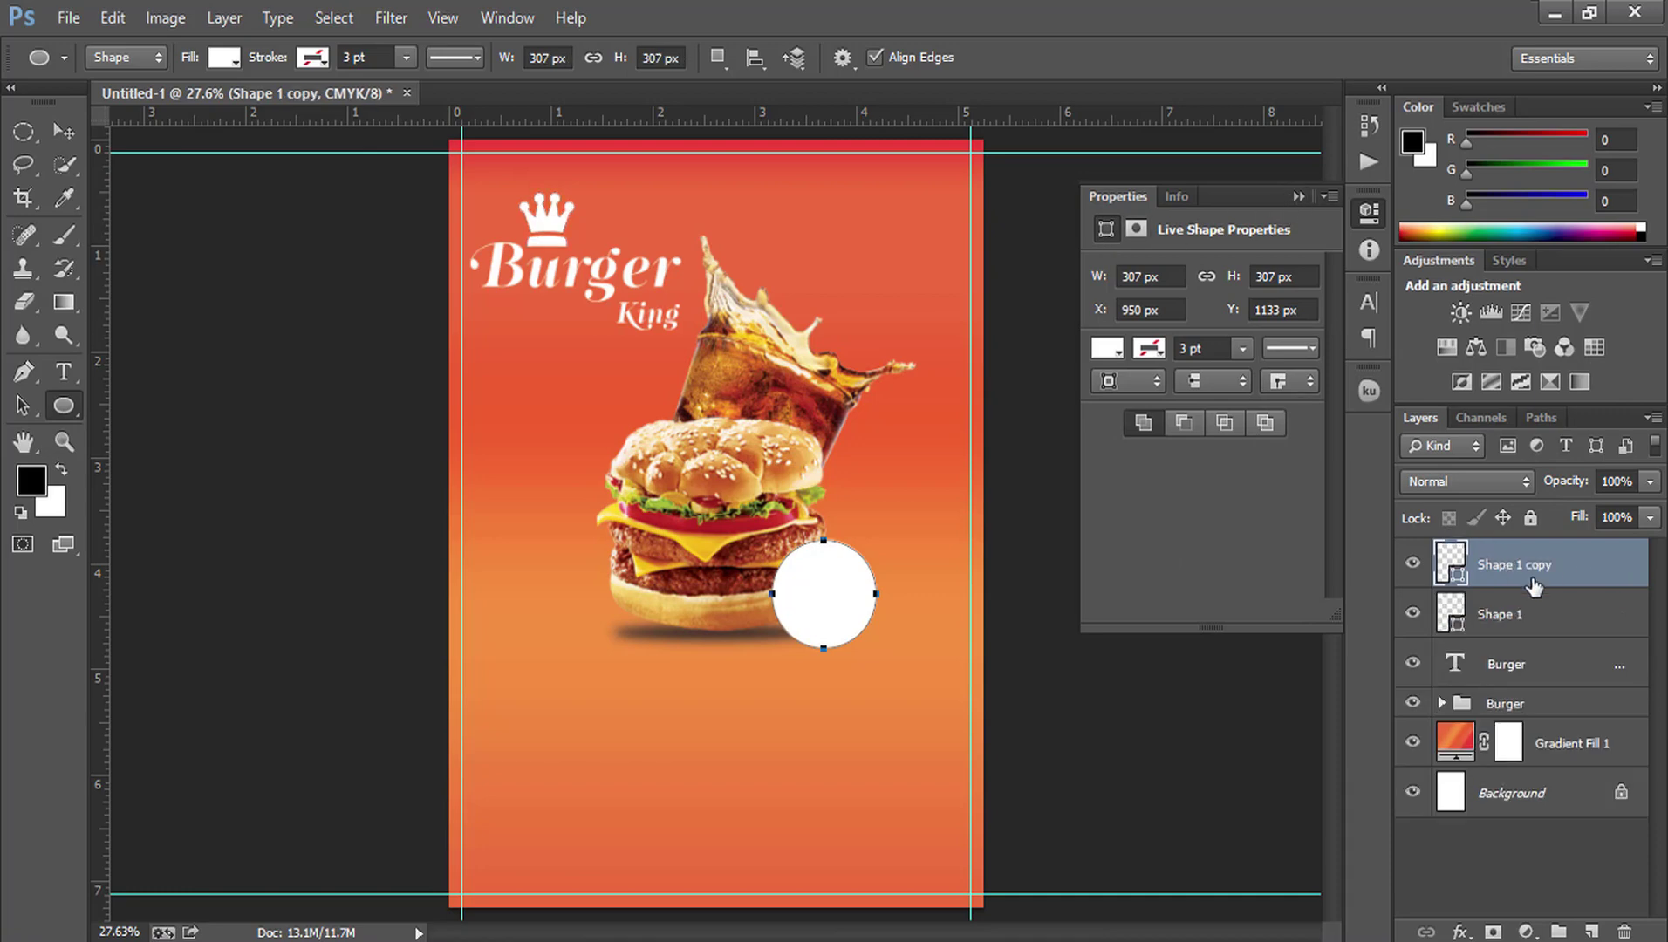
left_click(1107, 348)
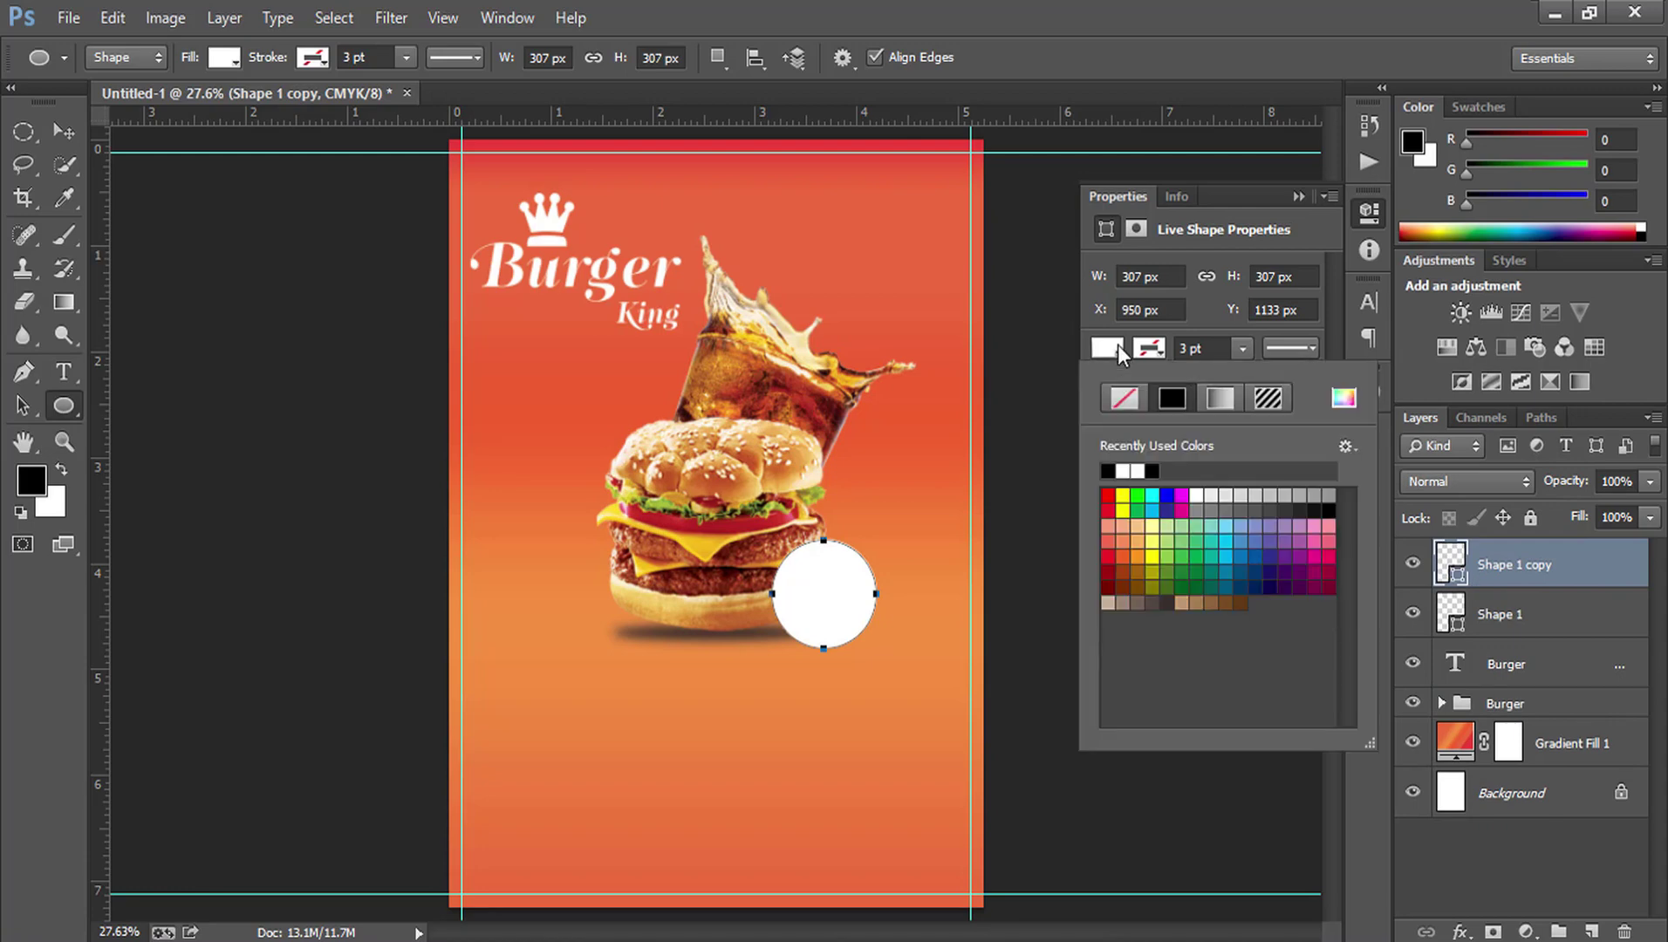
left_click(1123, 403)
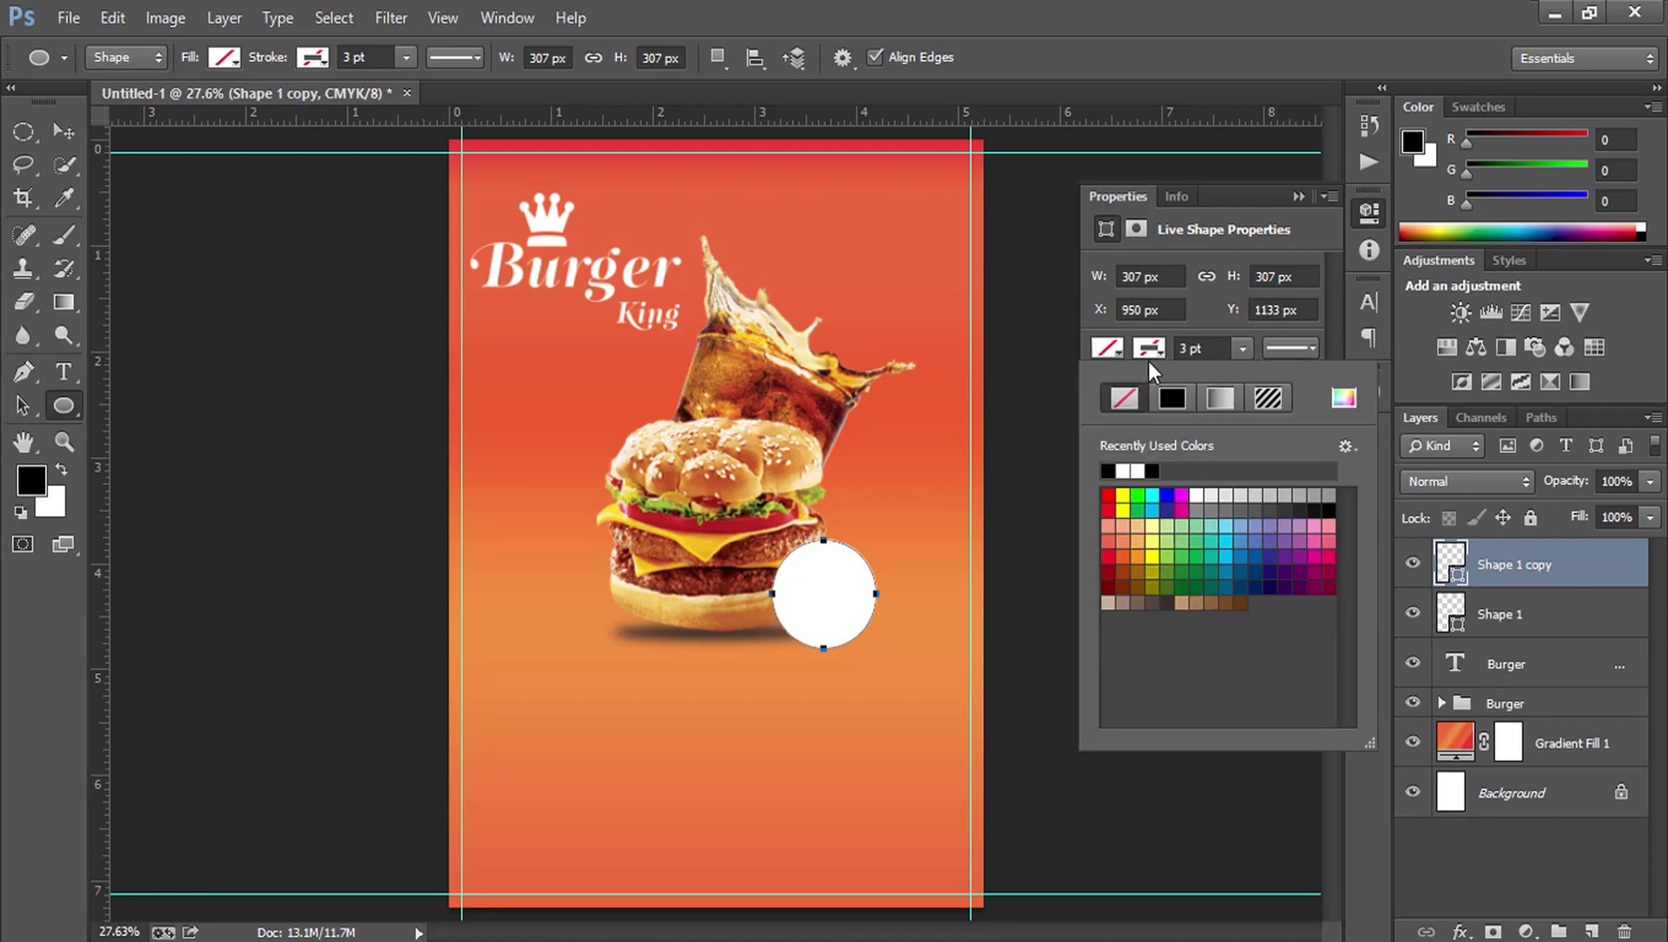
left_click(1107, 472)
left_click(1311, 349)
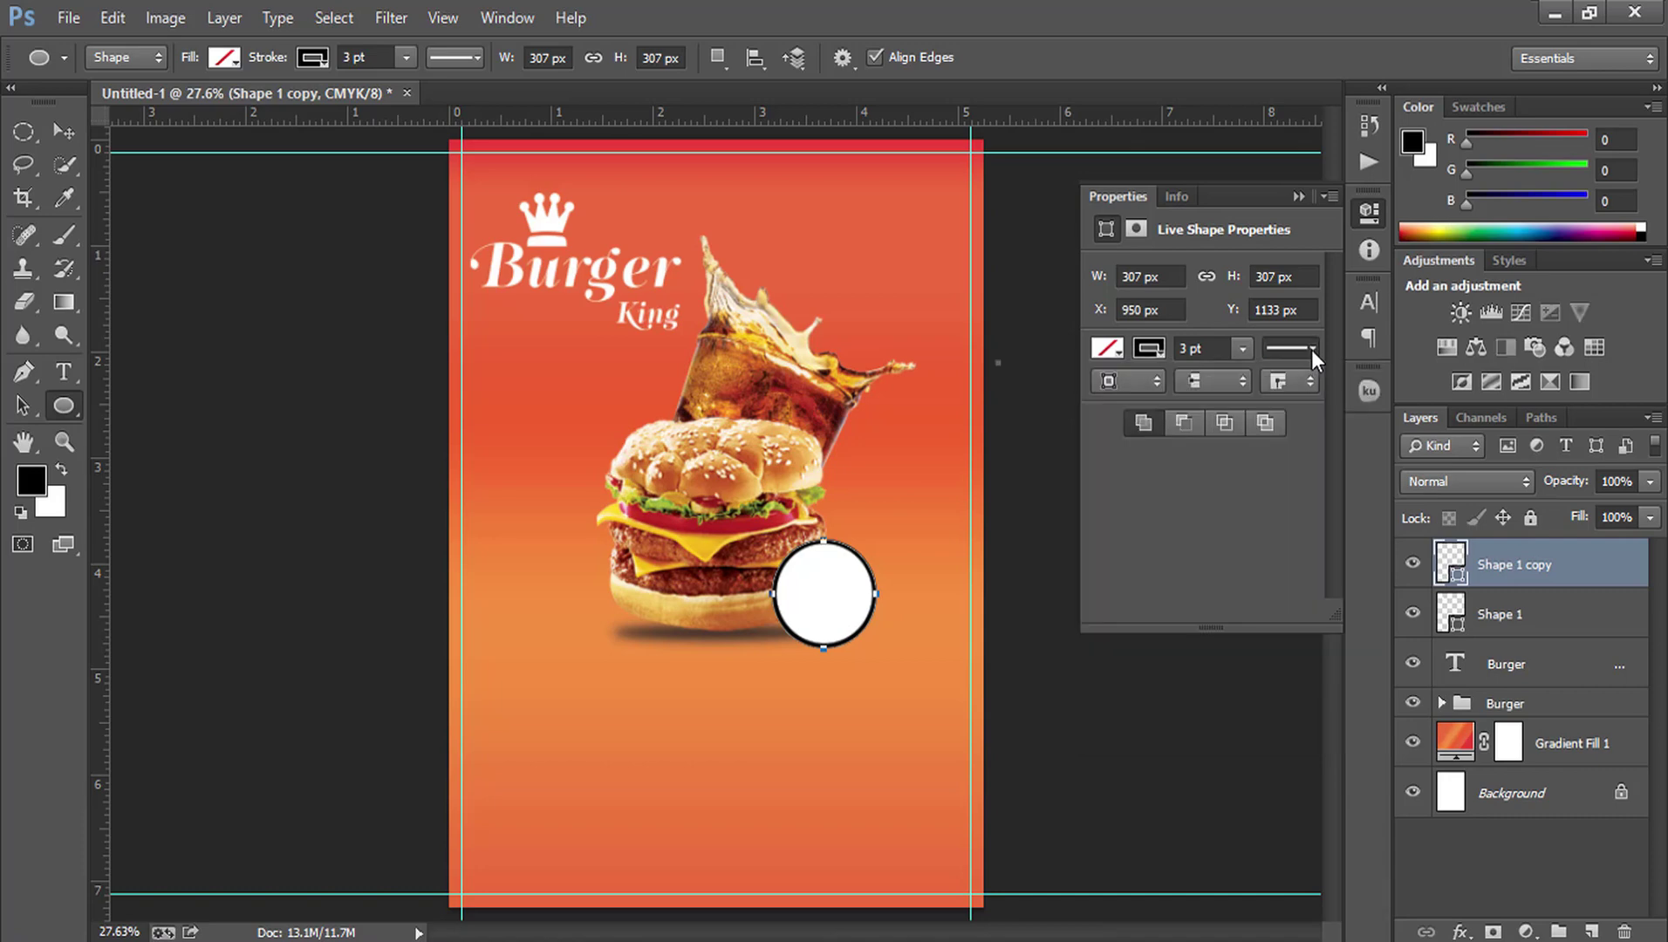
left_click(1167, 459)
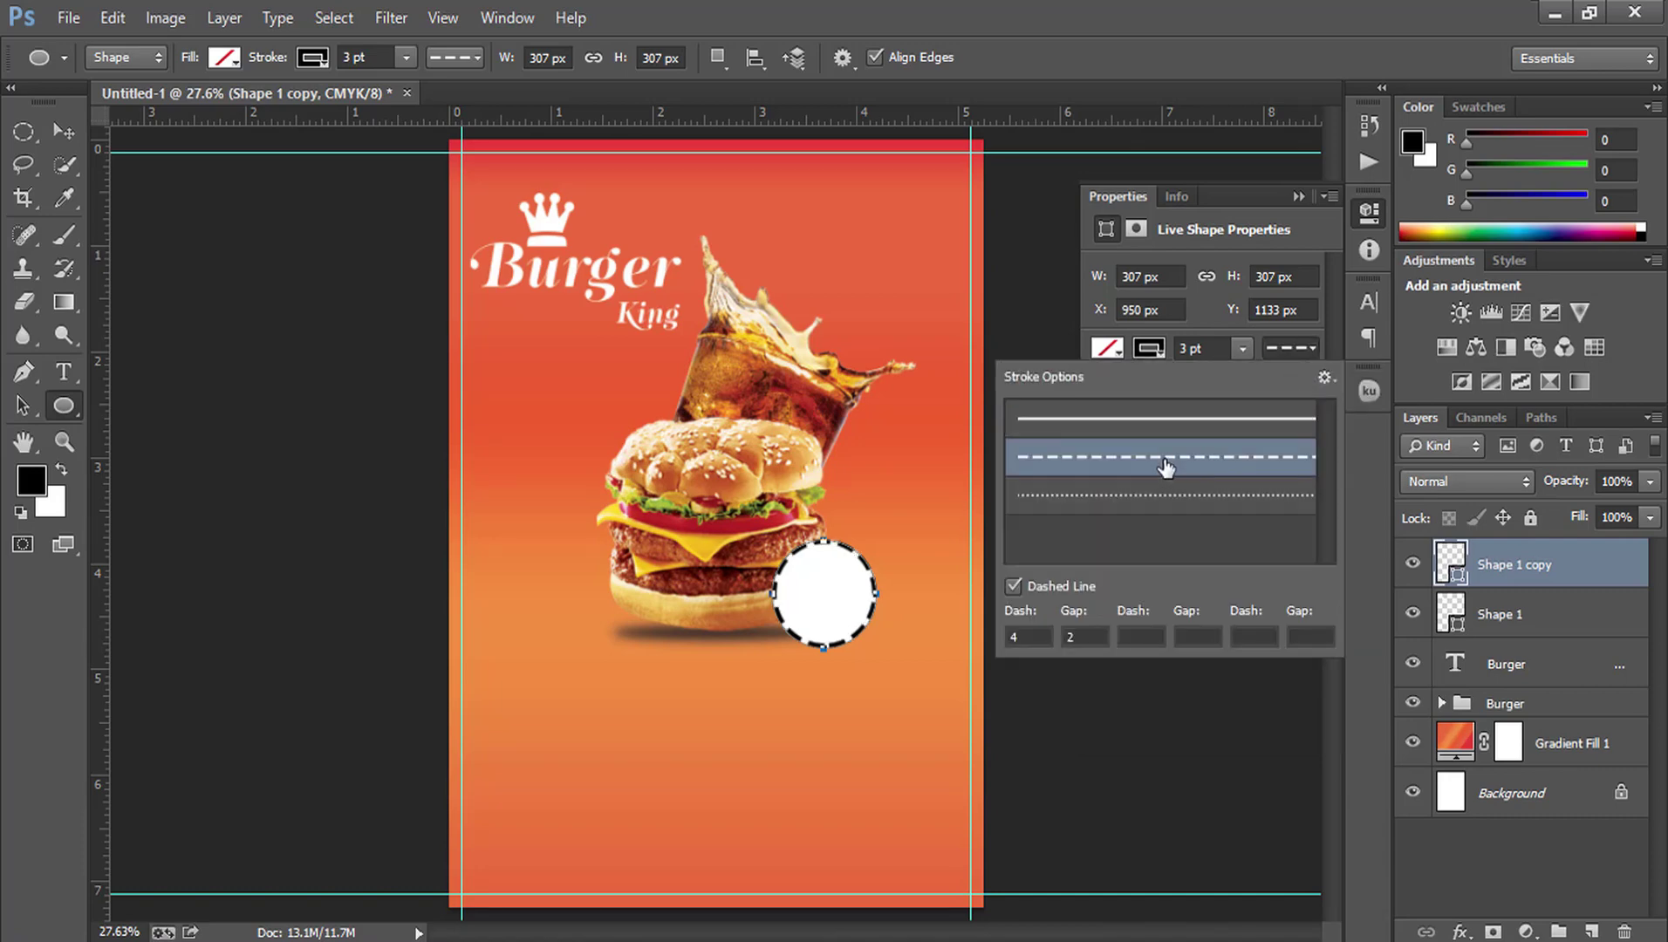
left_click(1166, 495)
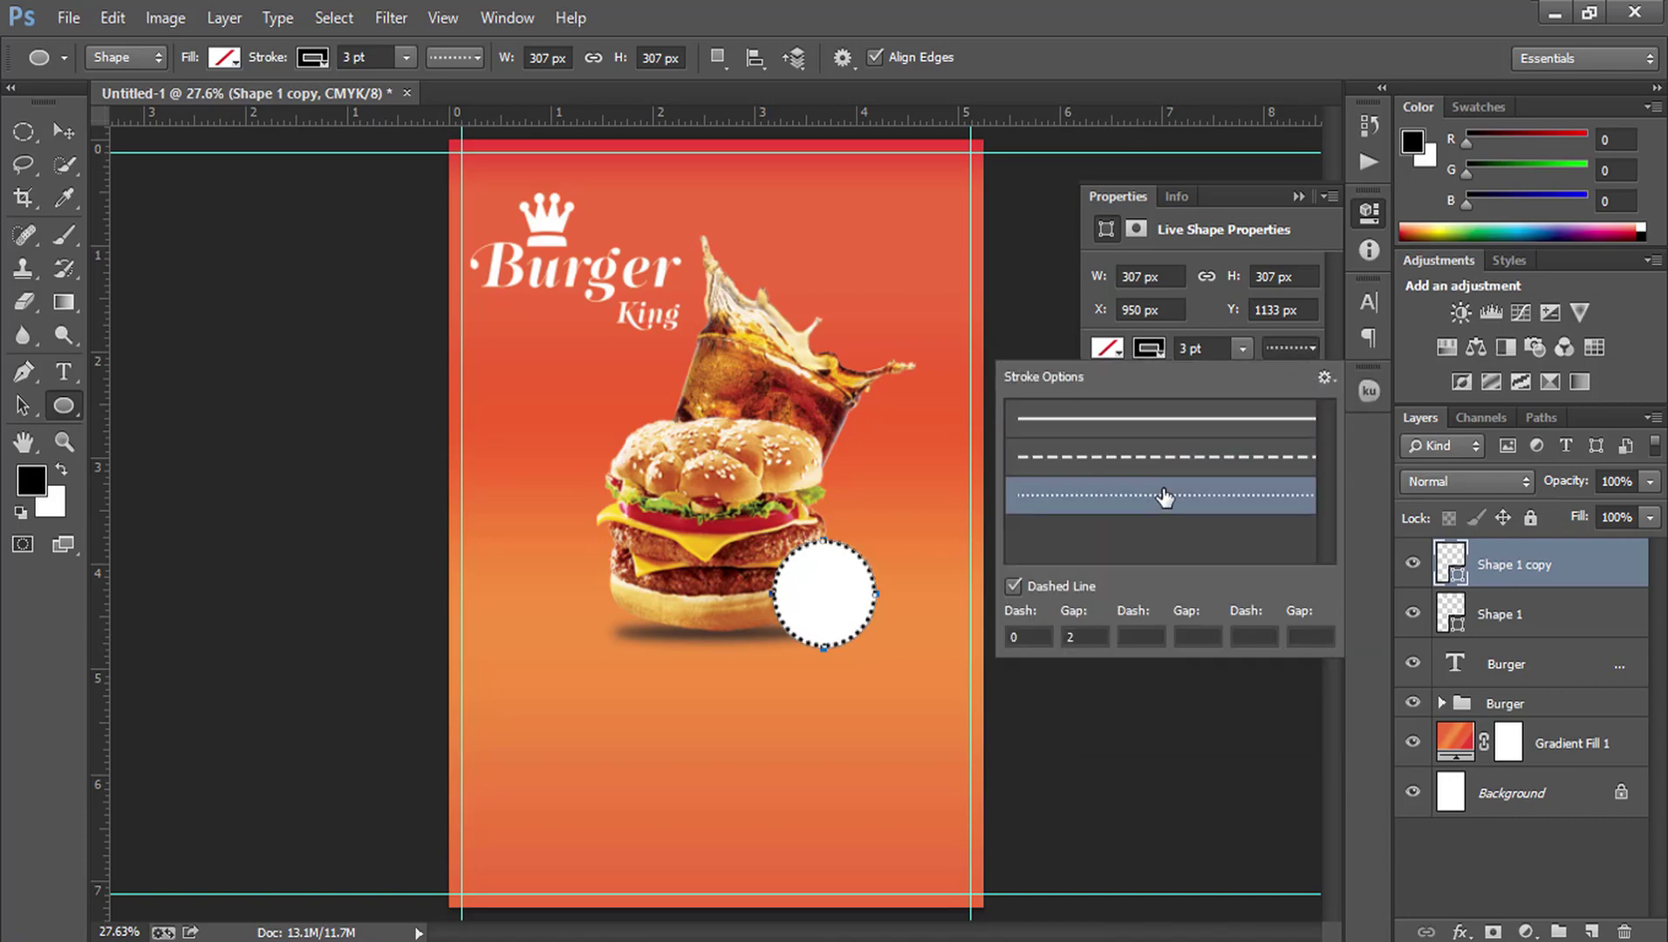
left_click(1298, 196)
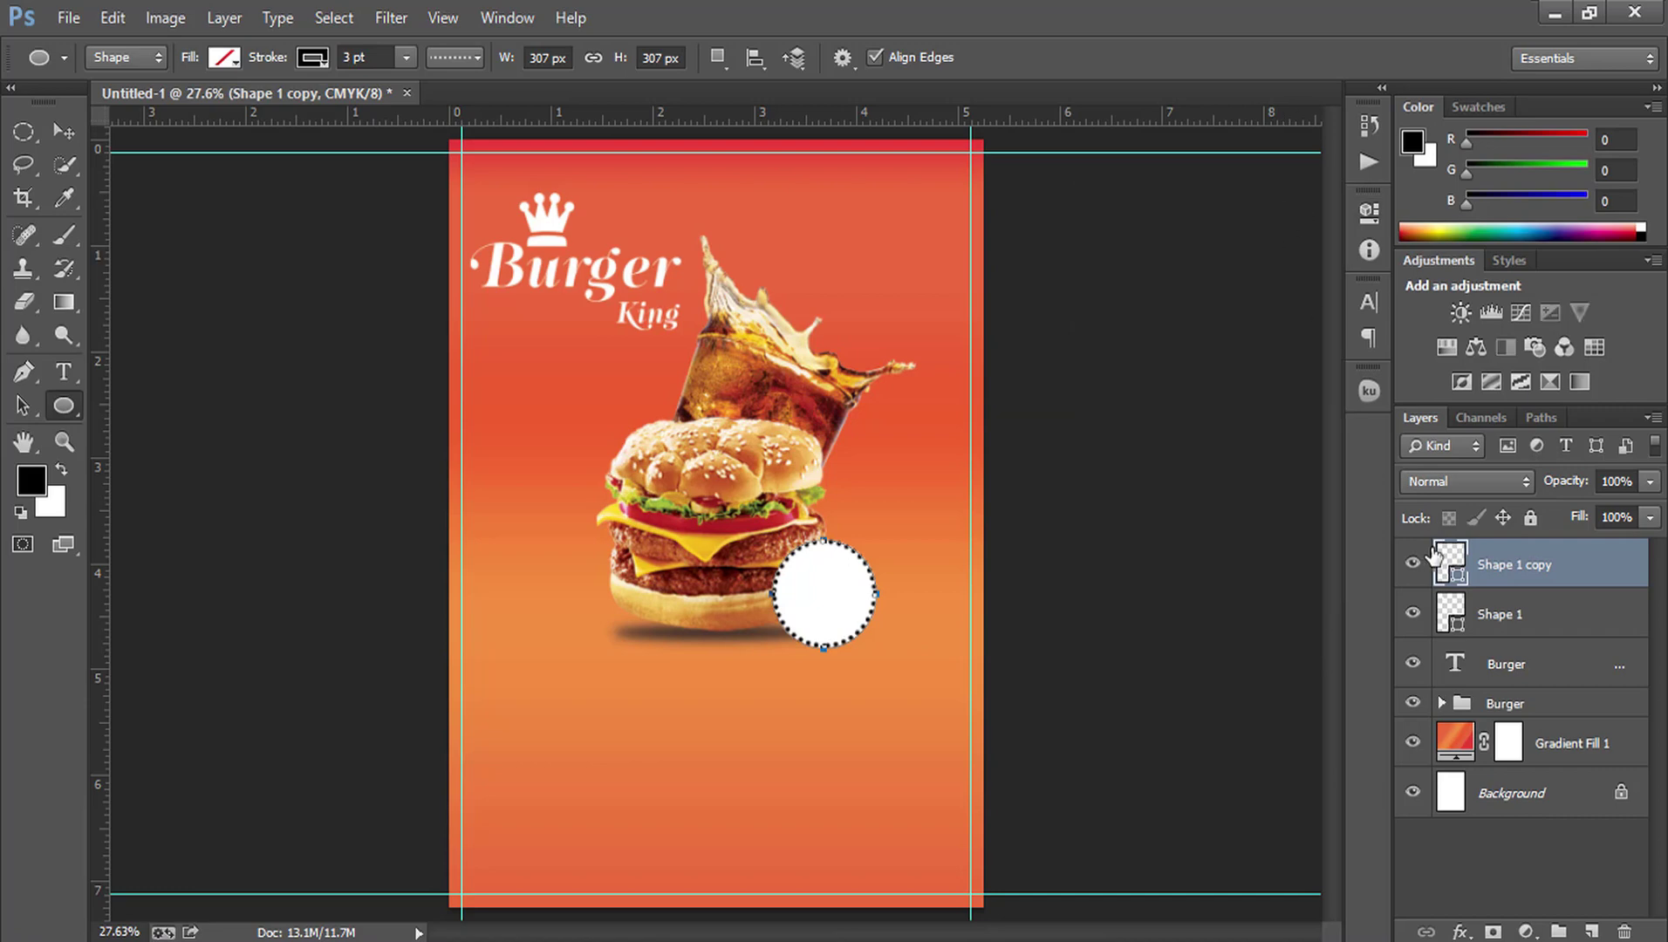
Step: Shrink the dotted ring (Shape 1 copy) inside the white circle and zoom in on the badge
key("ctrl+t")
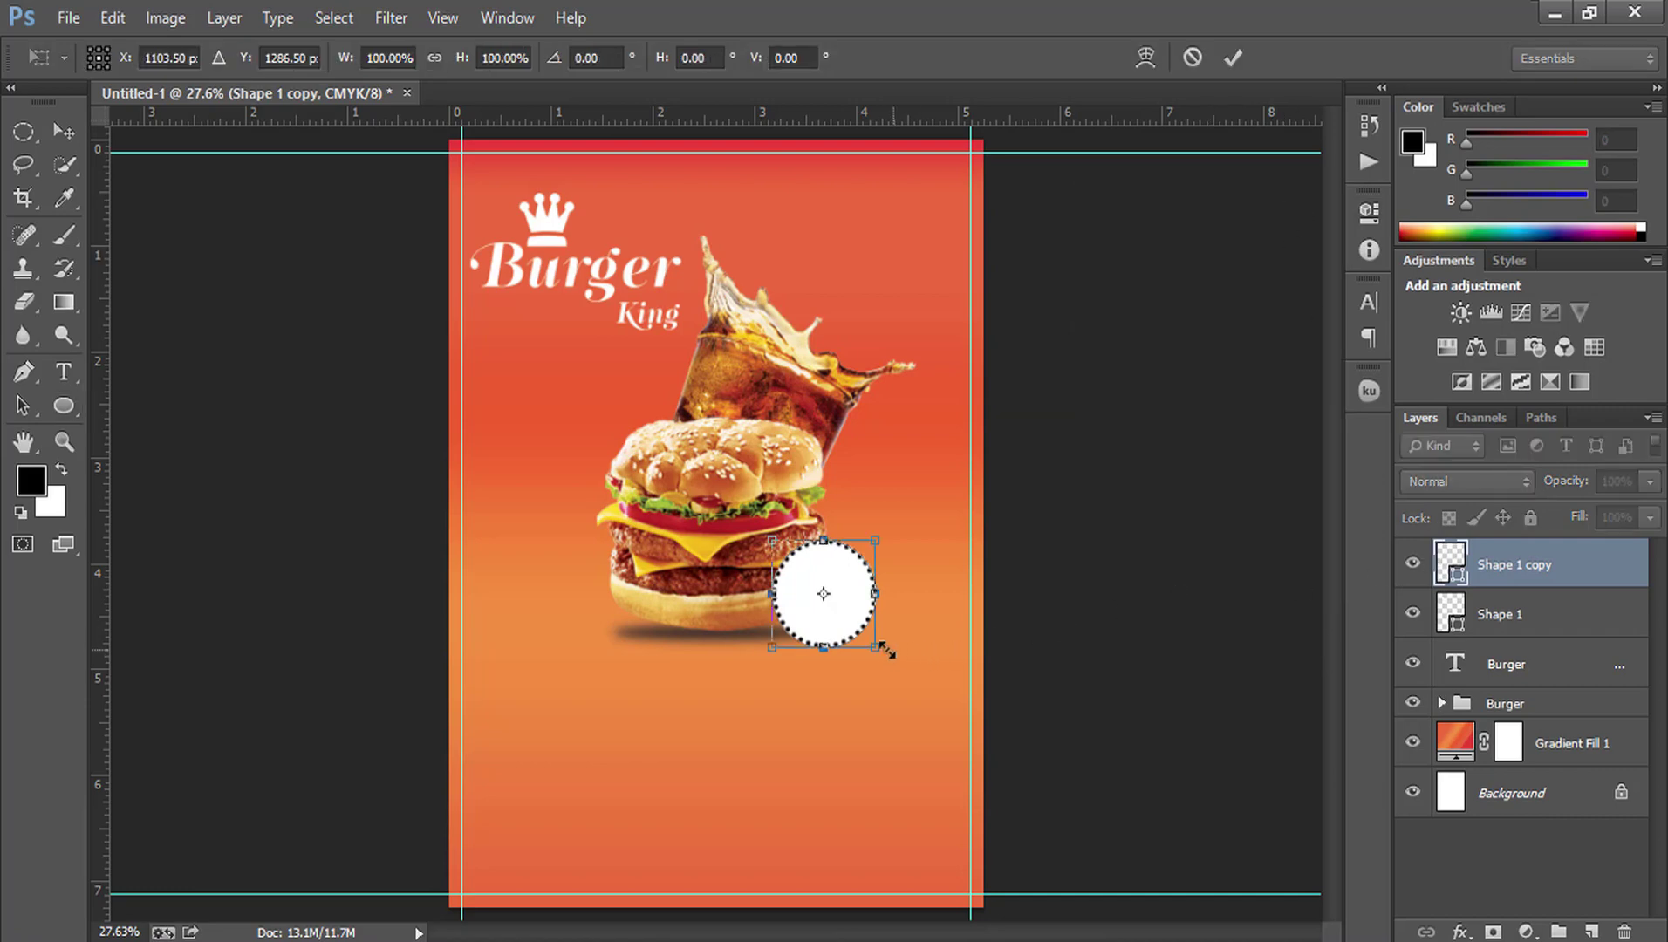
left_click_drag(877, 650, 867, 640)
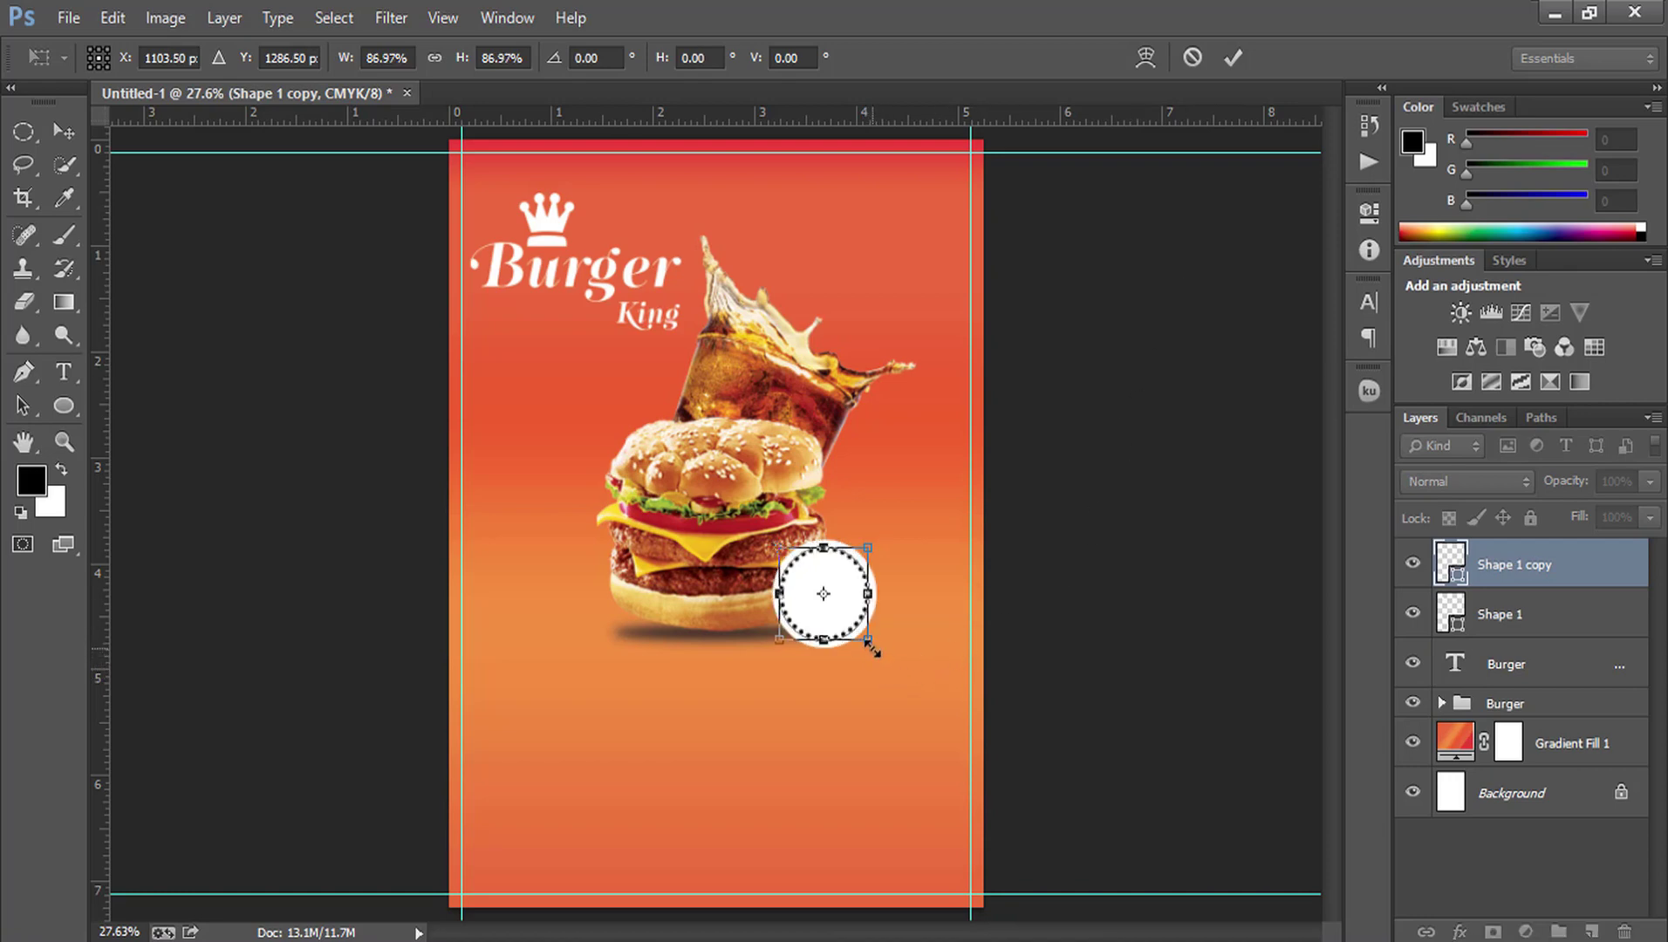
left_click(1232, 58)
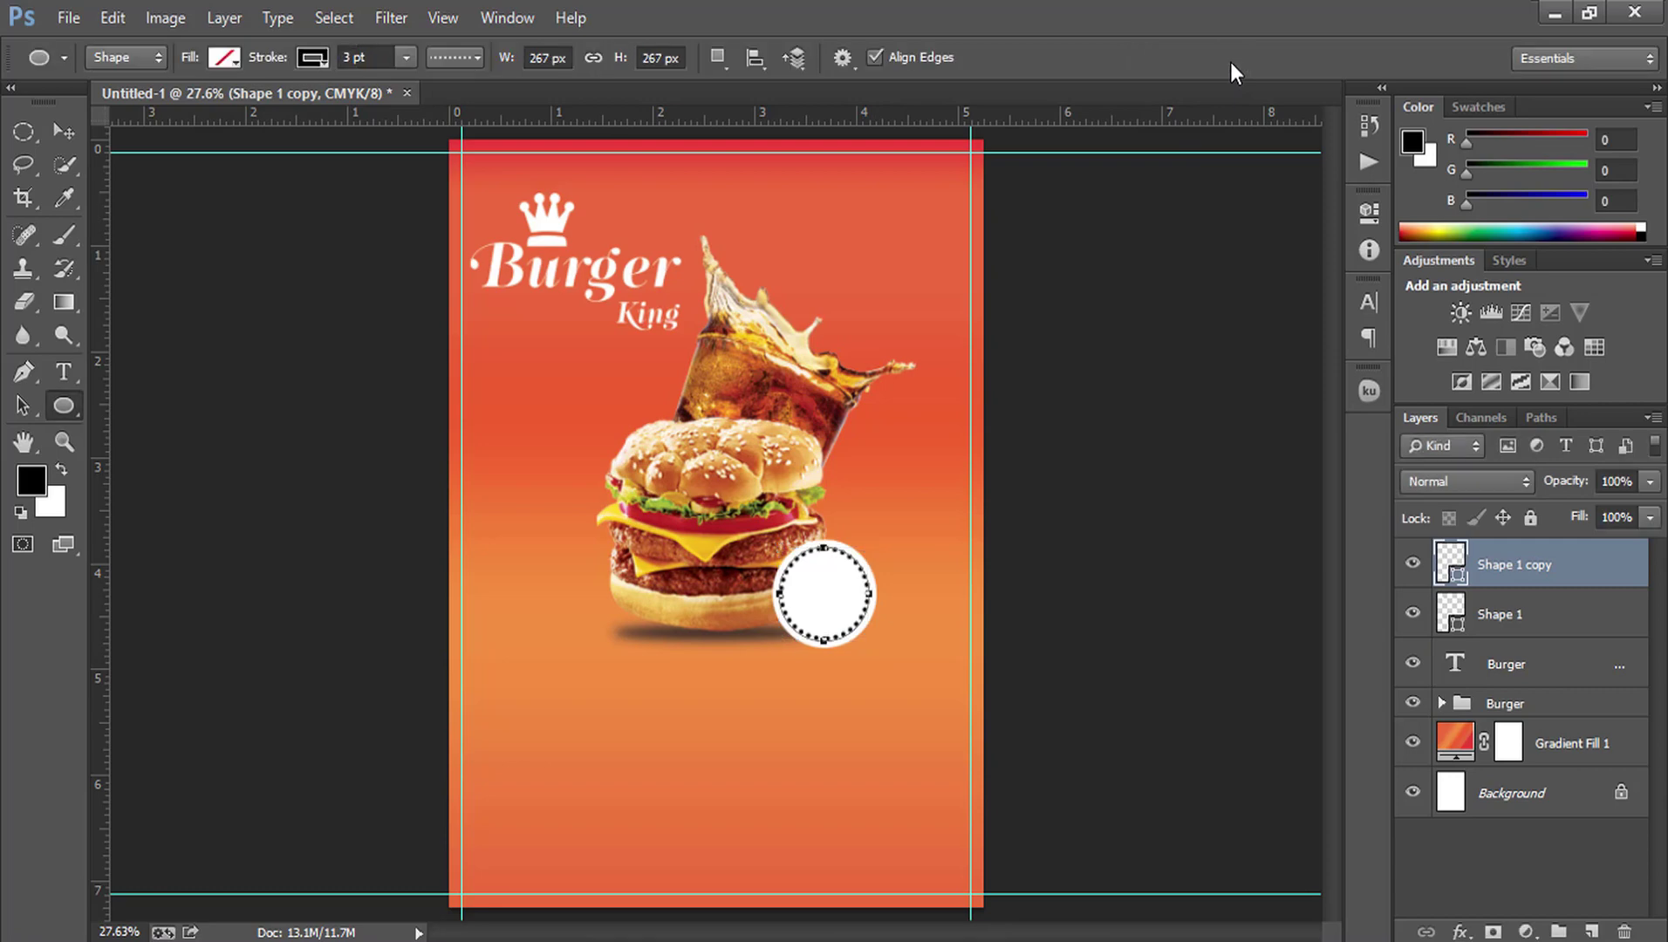
left_click(65, 132)
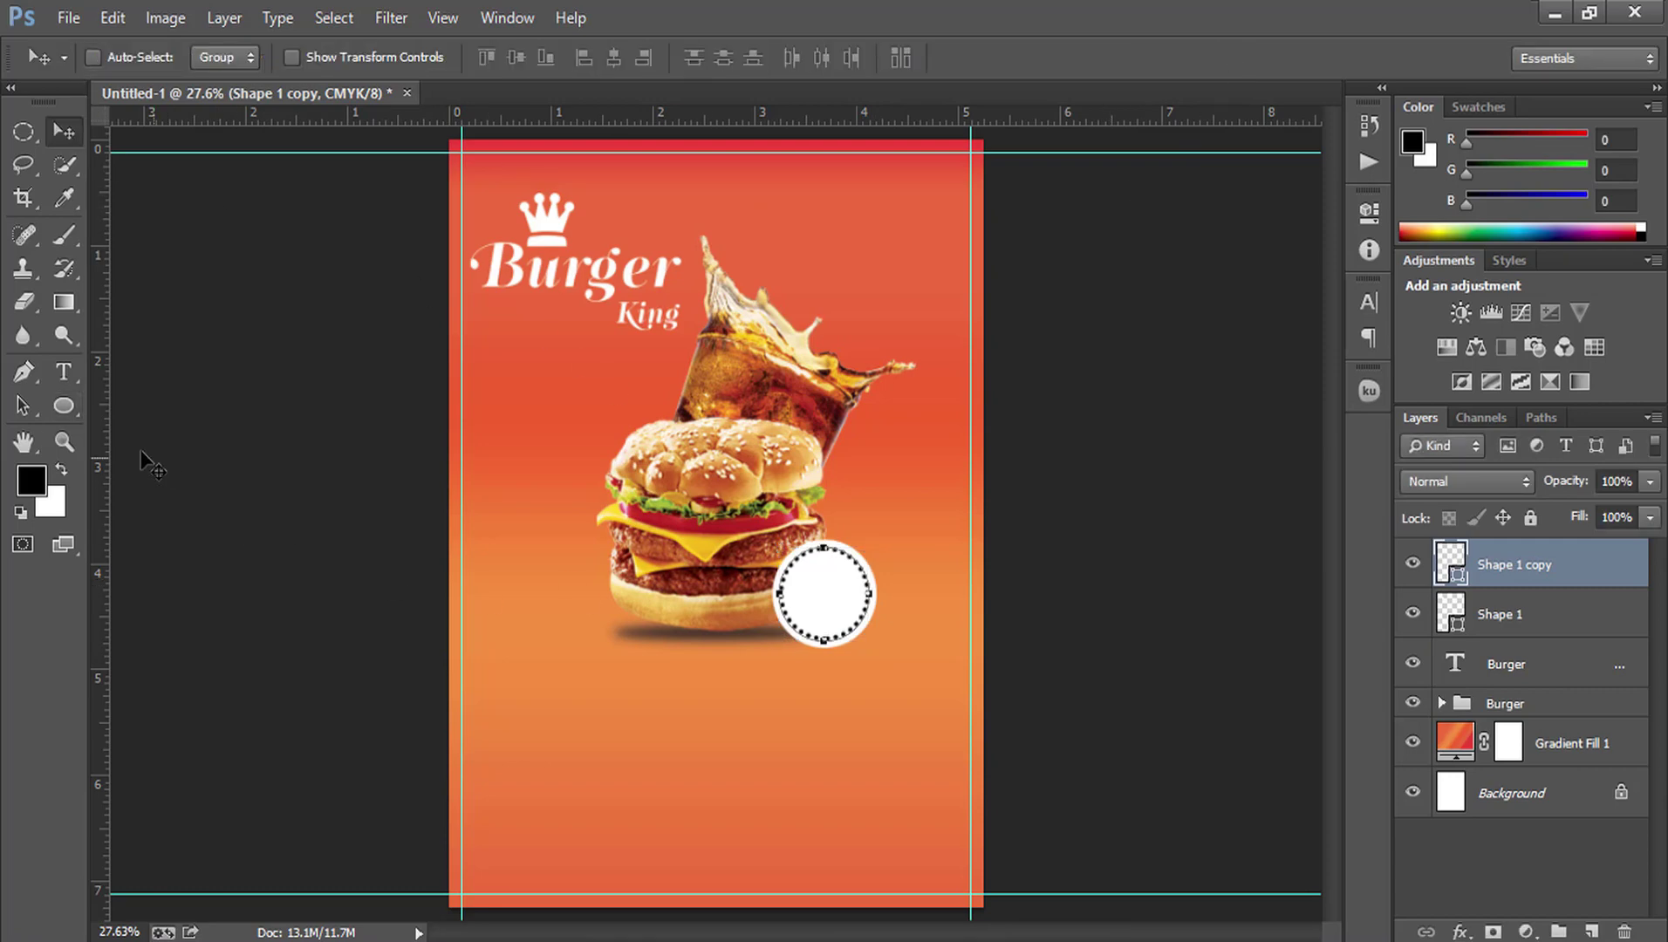
left_click(64, 442)
left_click(893, 675)
left_click(893, 675)
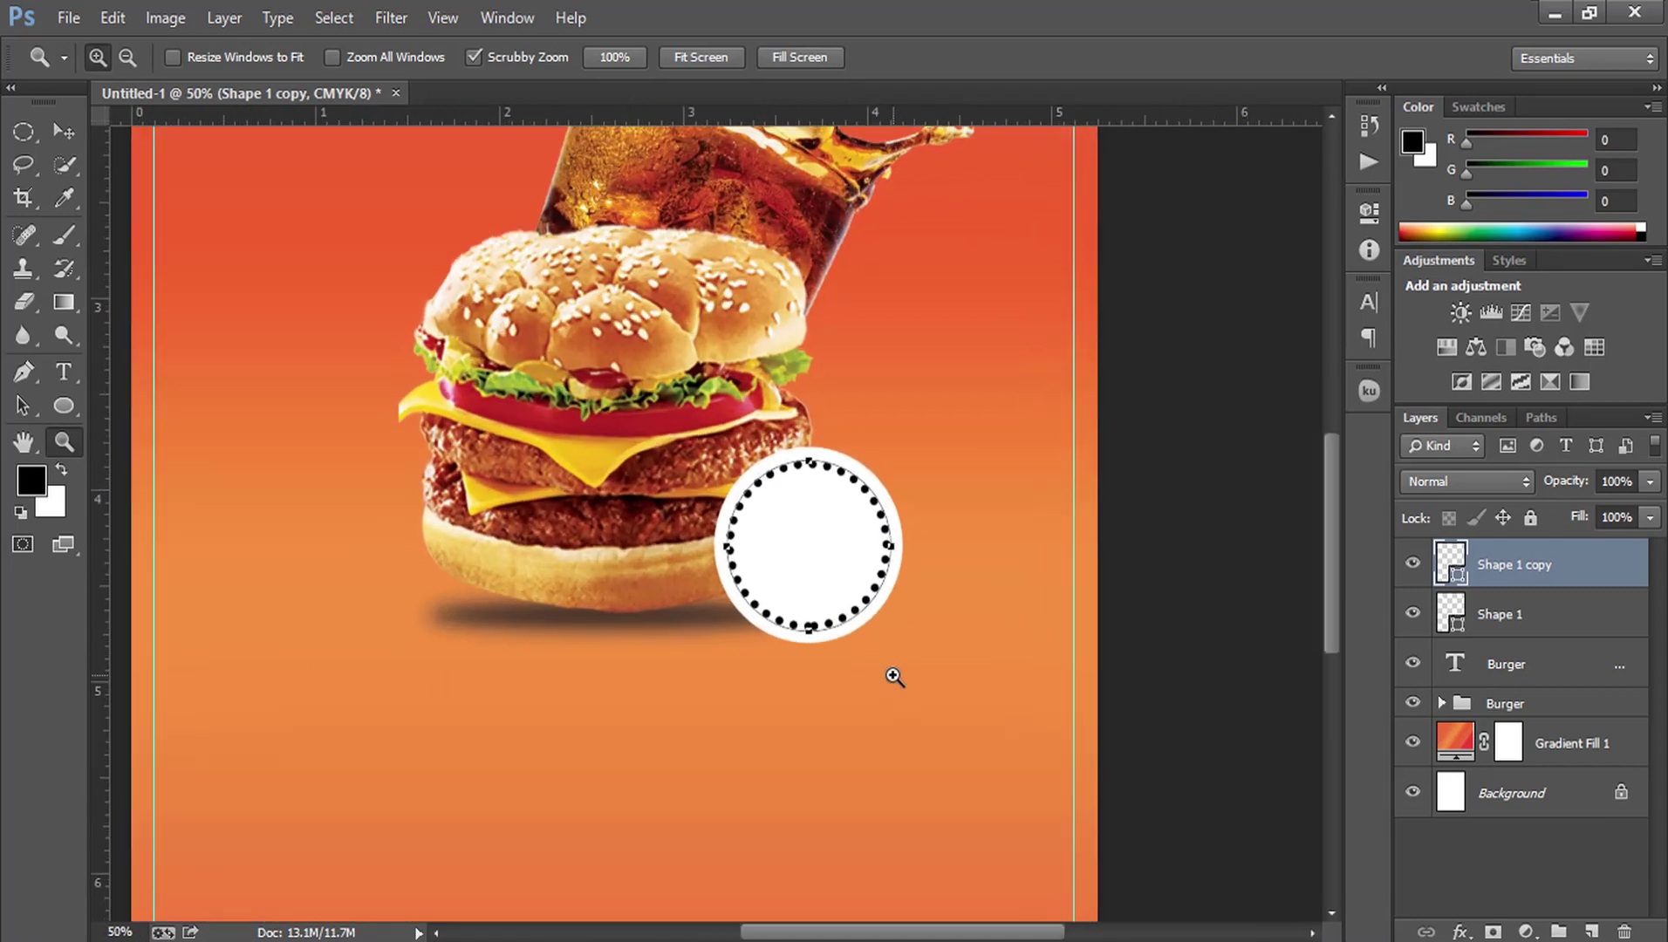
left_click(893, 676)
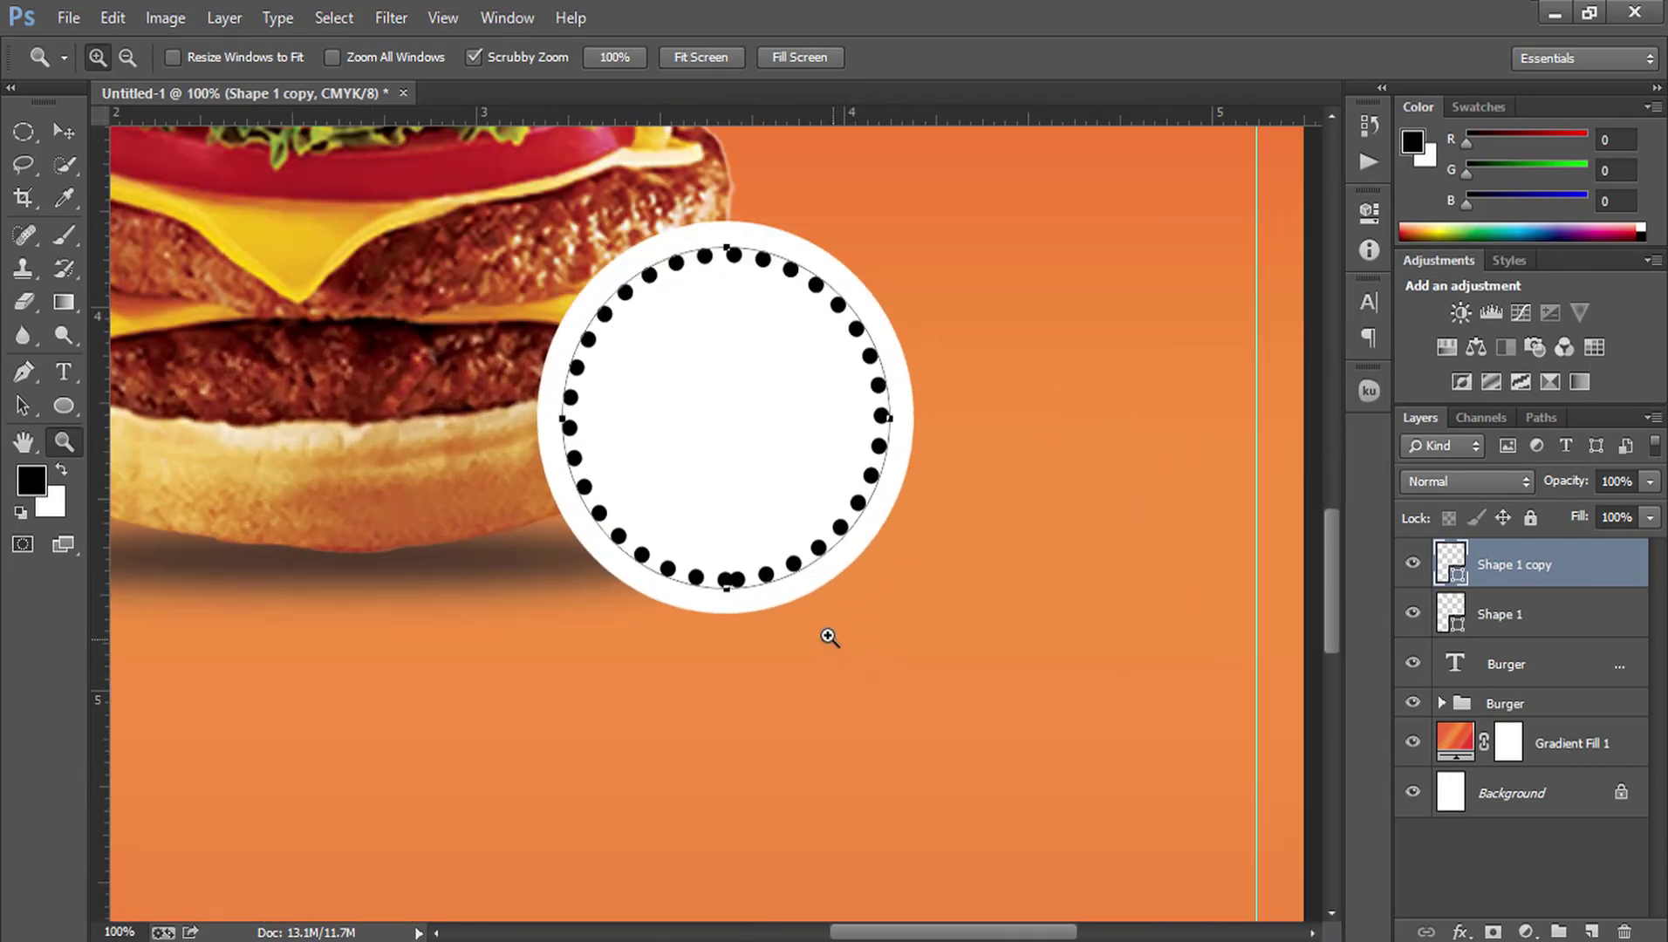
left_click_drag(703, 370, 688, 474)
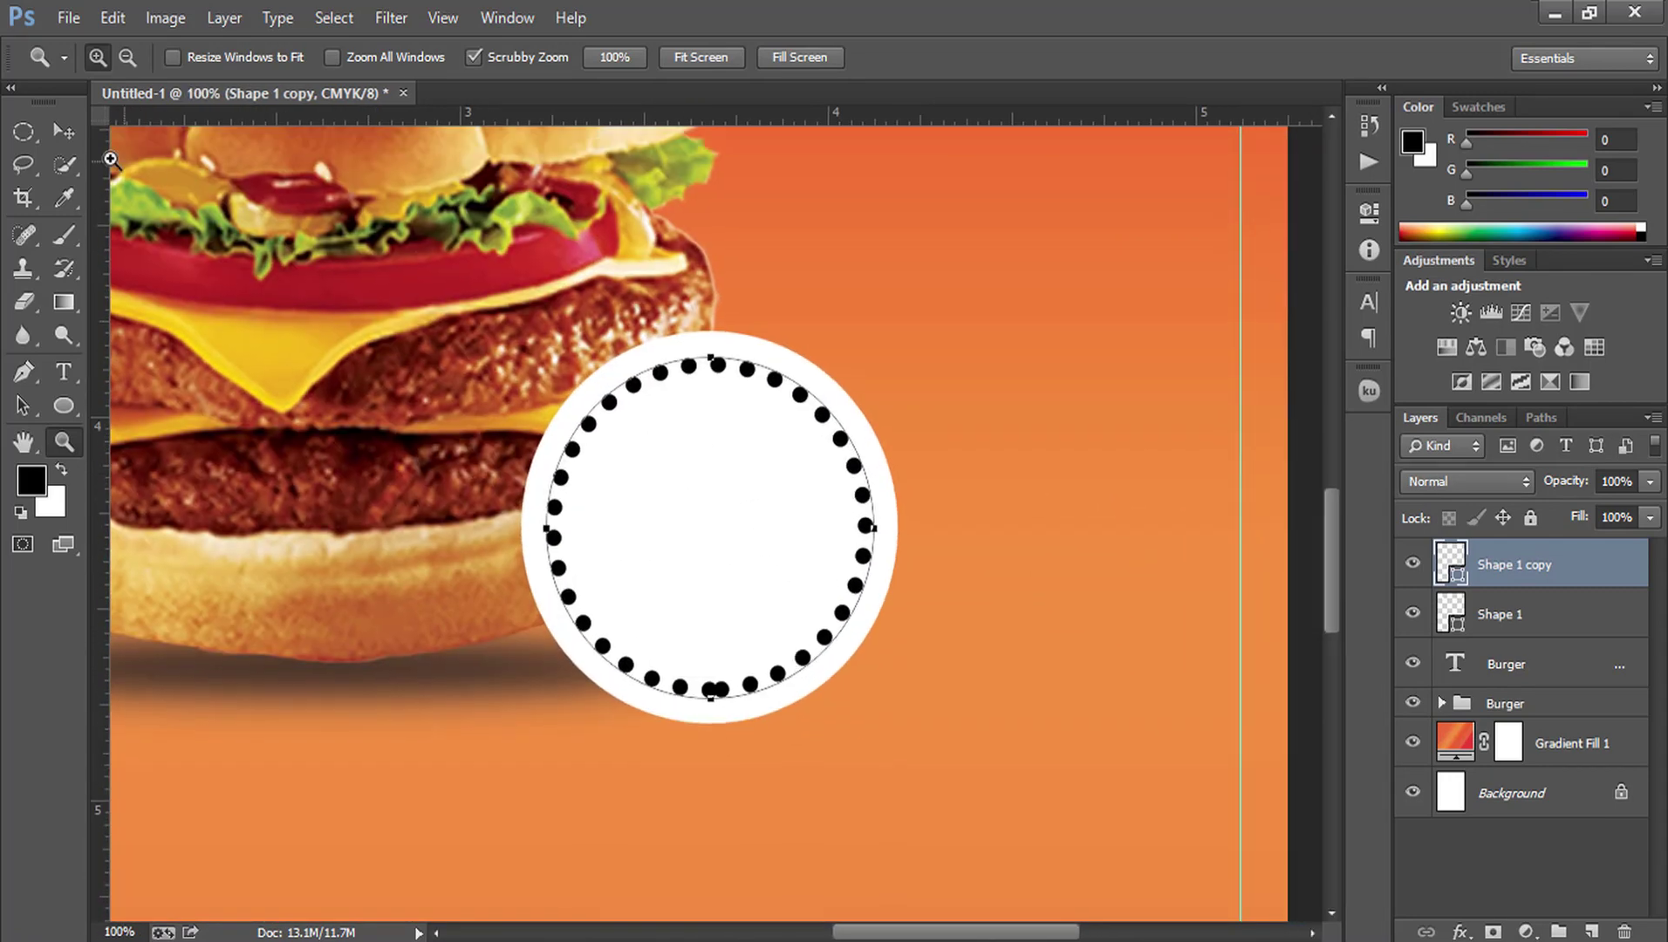
Step: Reselect the dotted ring and enlarge it slightly so it sits just inside the white rim
left_click(64, 131)
left_click(1414, 566)
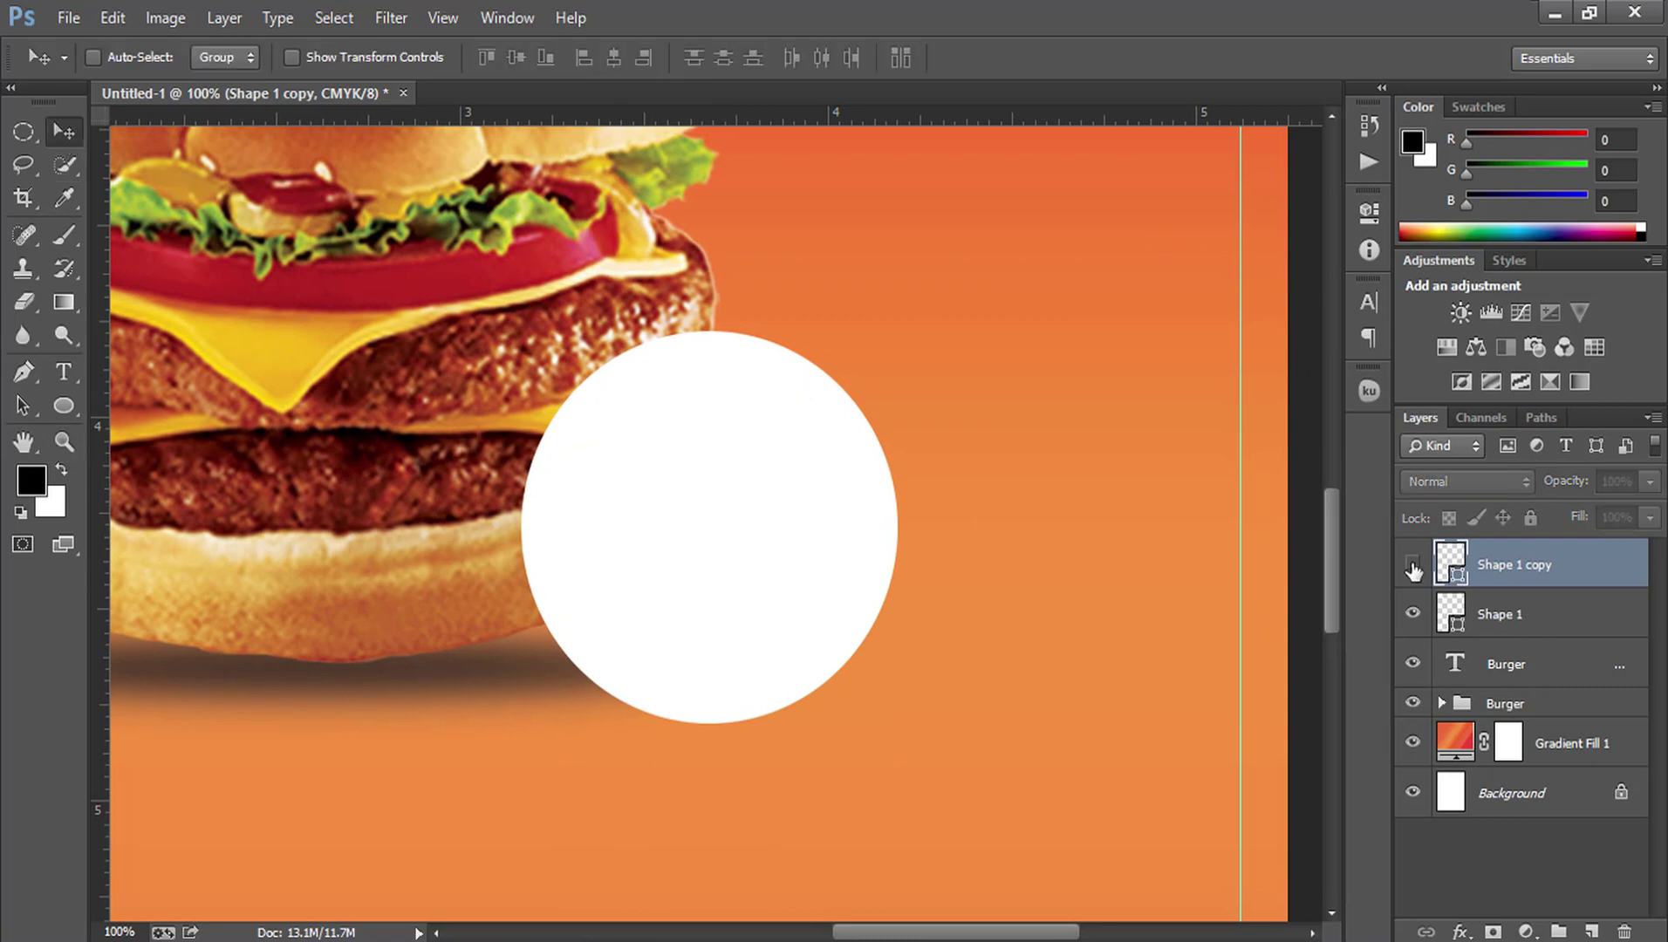
left_click(1550, 620)
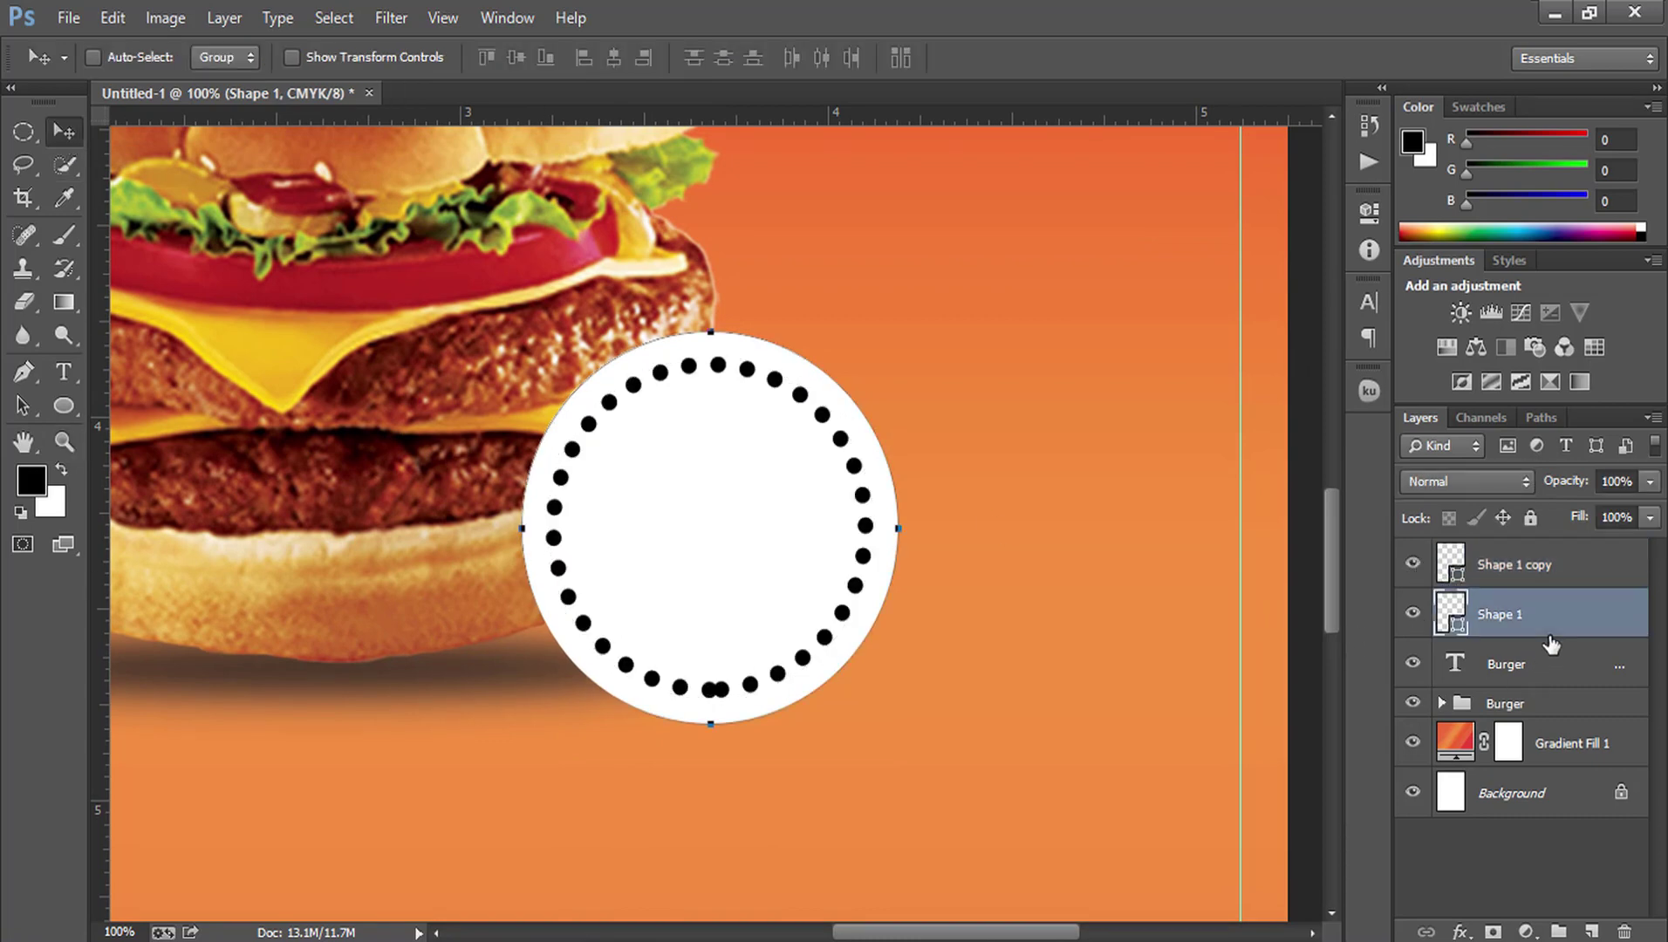
left_click(1531, 565)
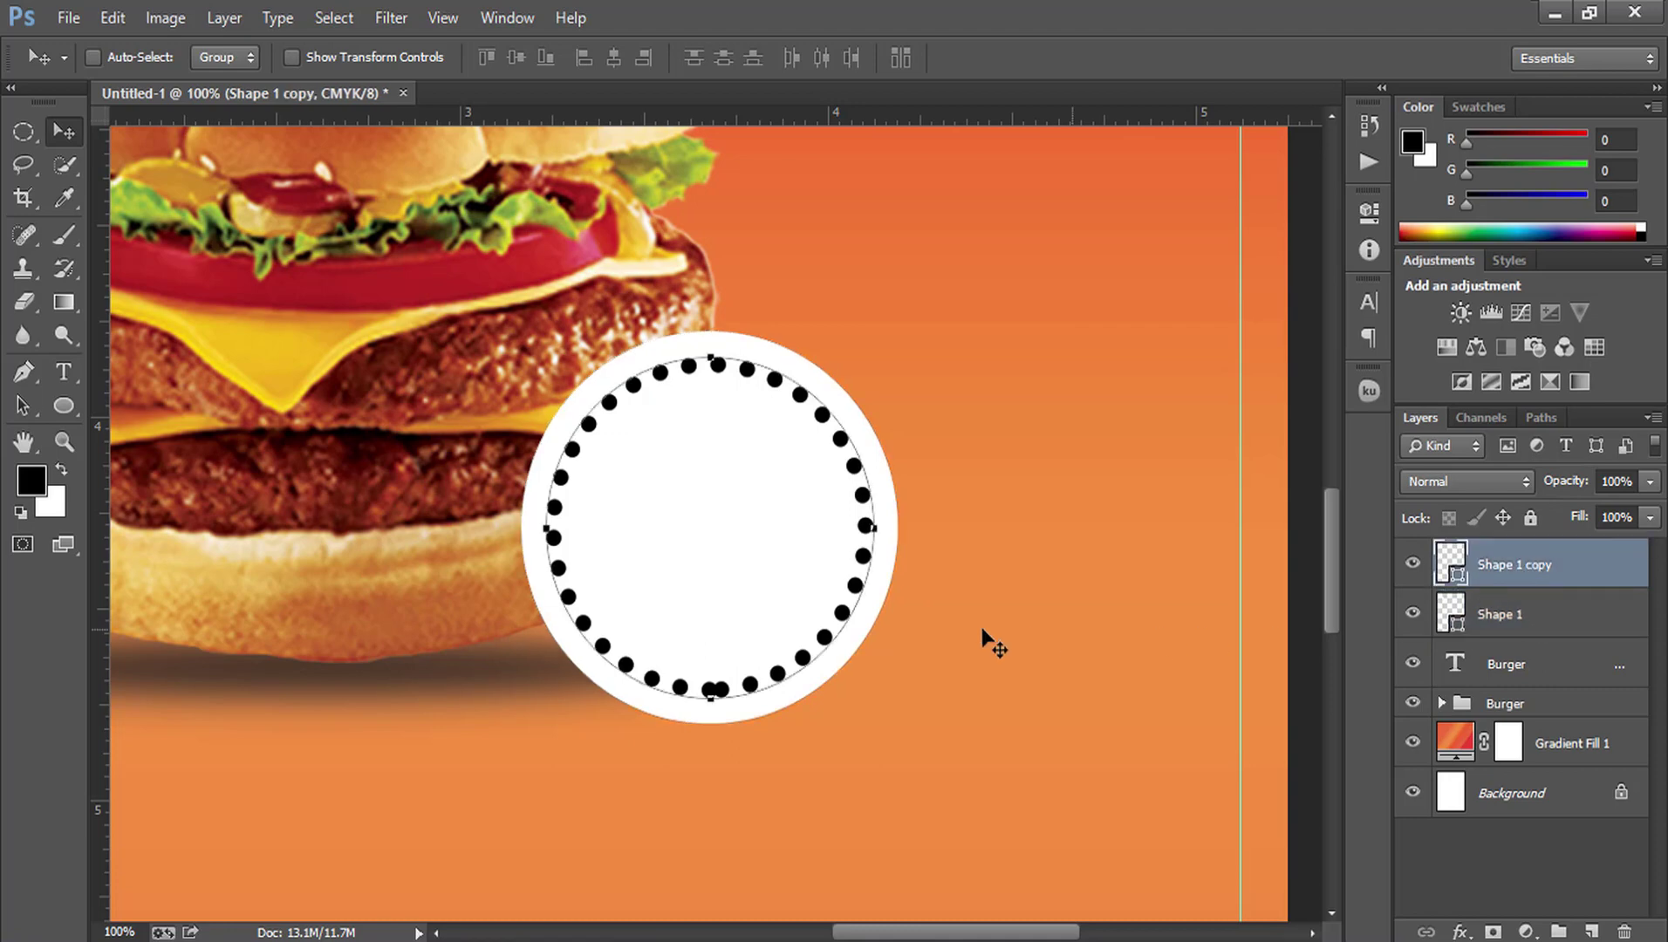
key("ctrl+t")
left_click(848, 387)
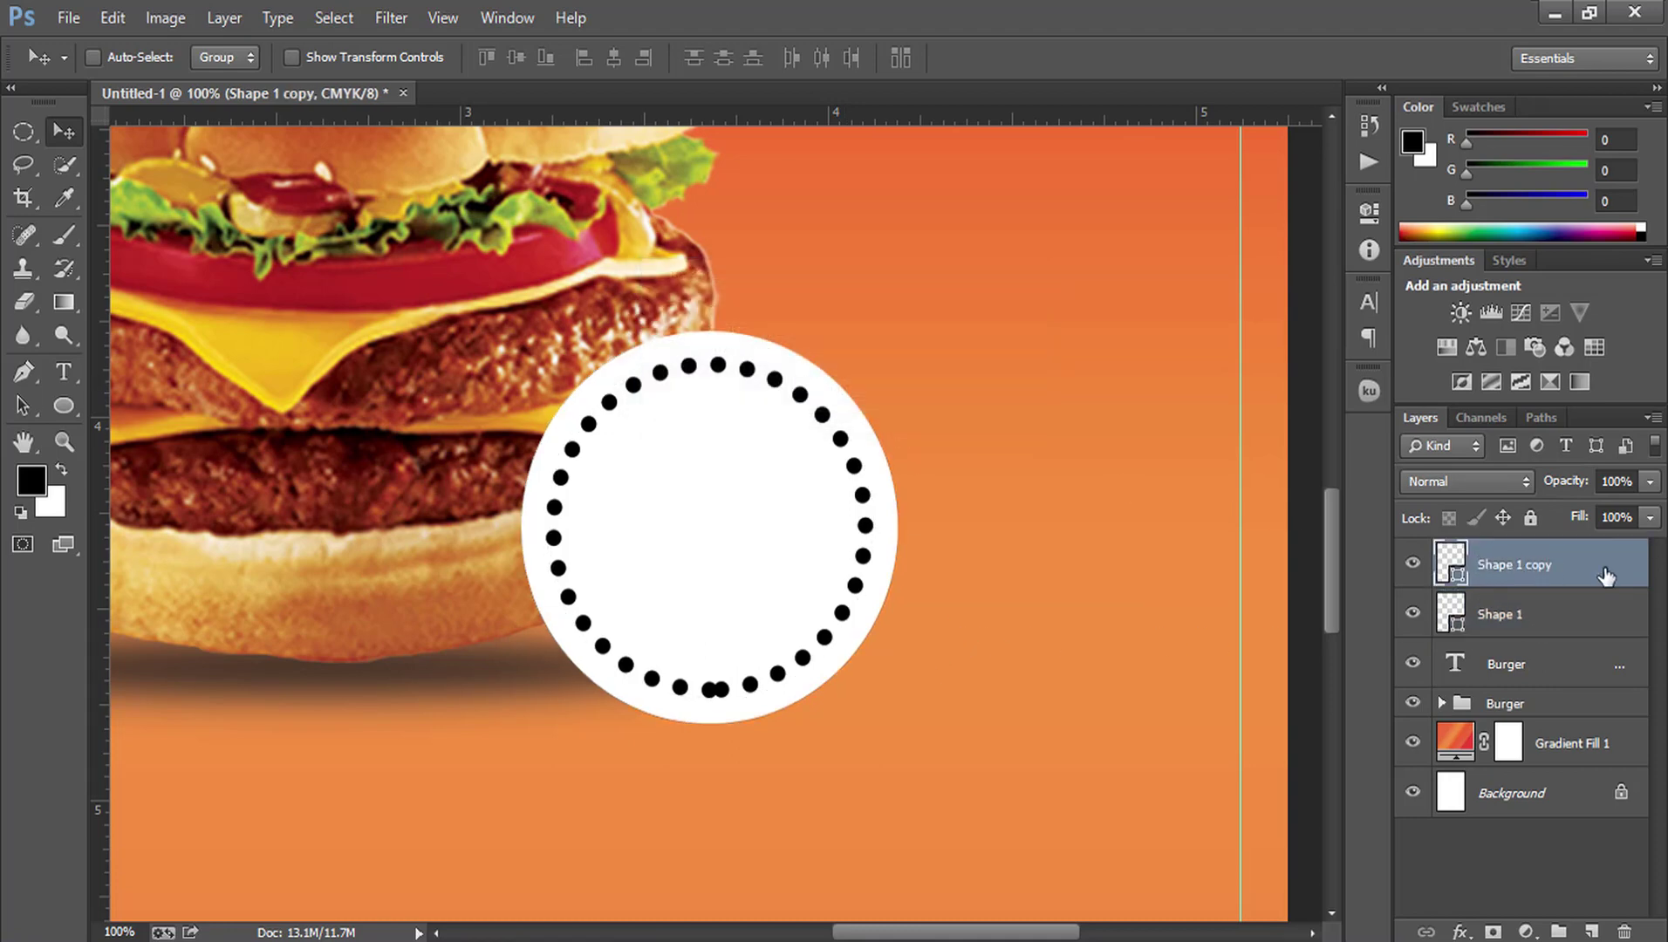
key("ctrl+t")
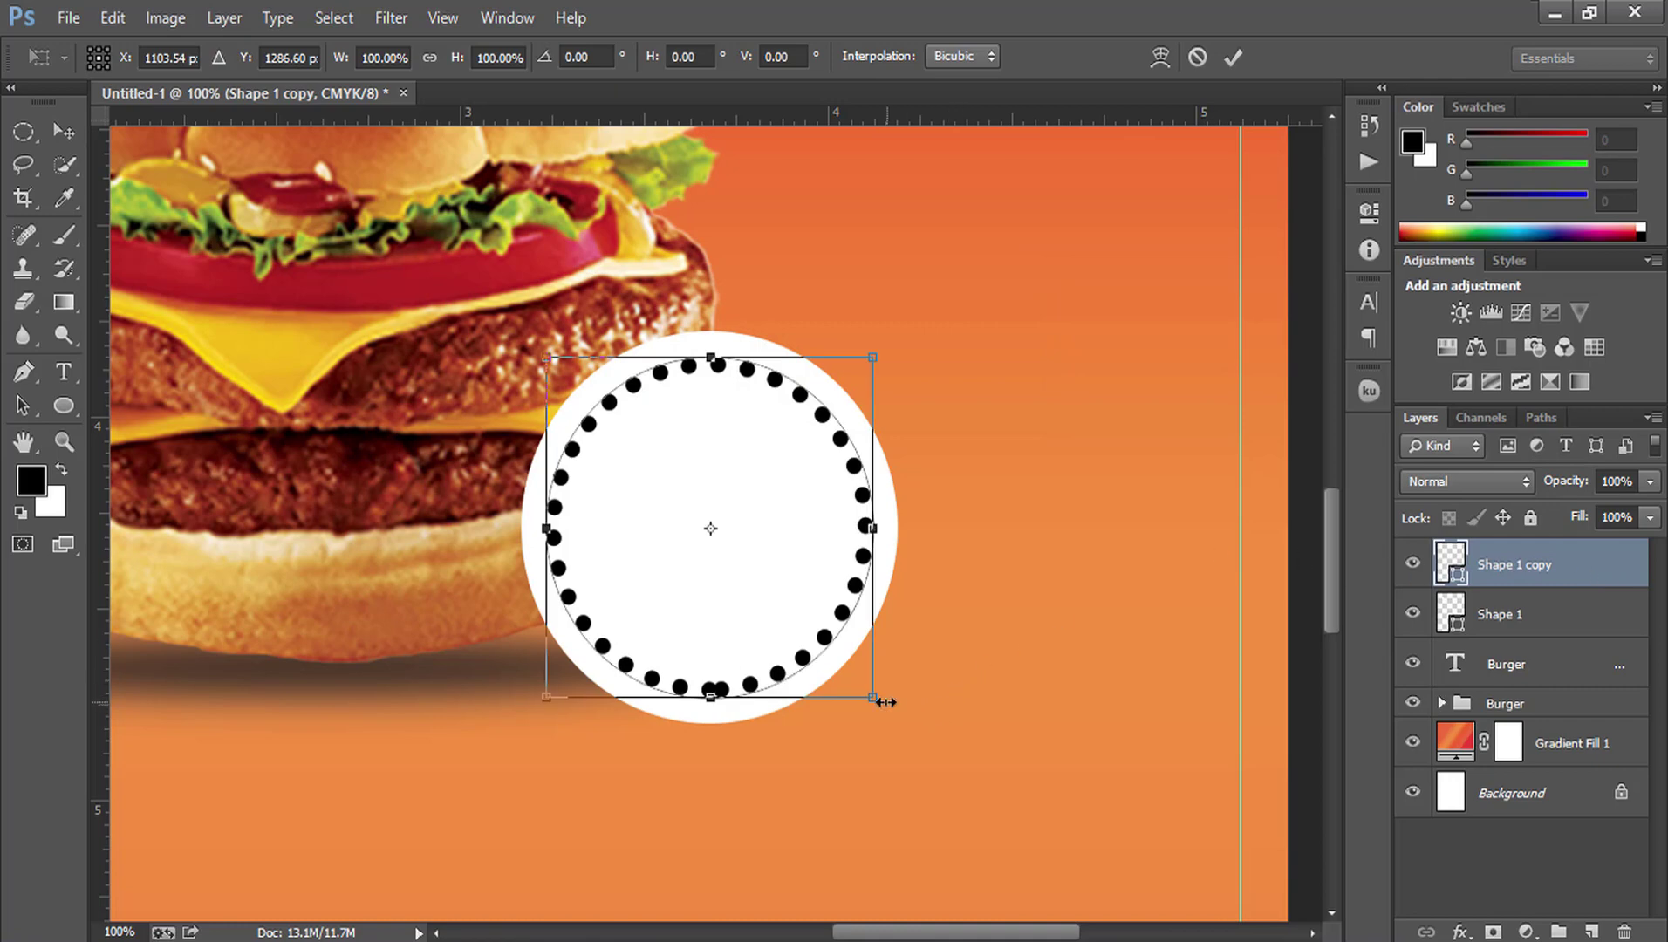
mouse_move(875, 699)
left_mouse_down()
mouse_move(894, 723)
mouse_move(882, 713)
left_mouse_up()
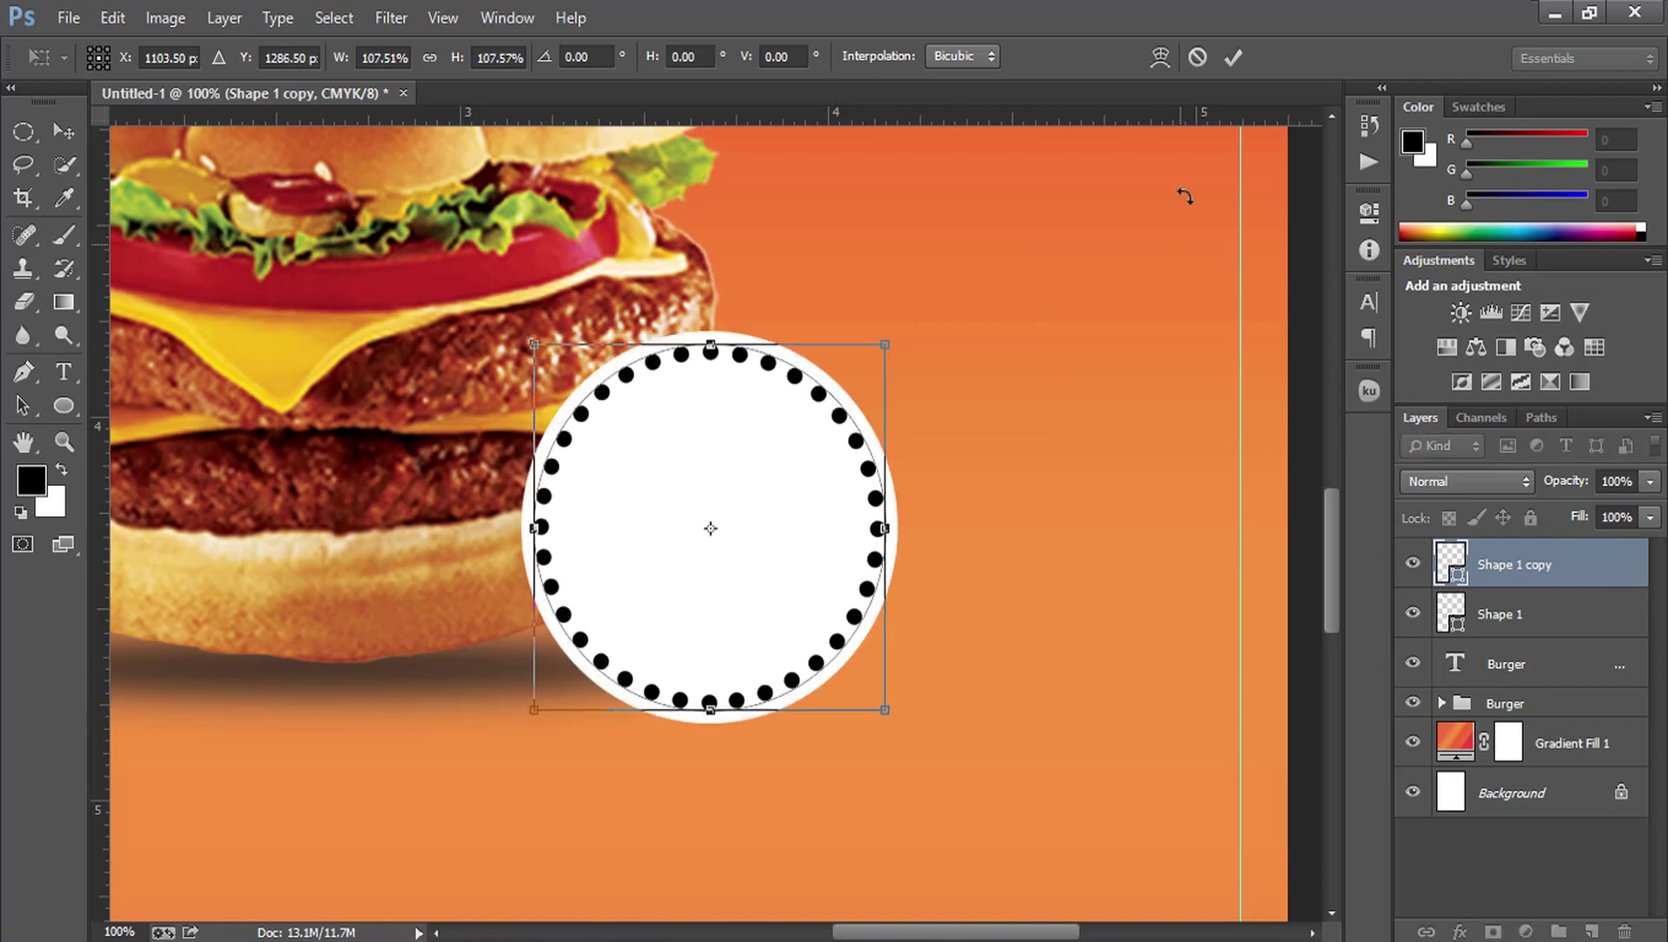
left_click(1233, 55)
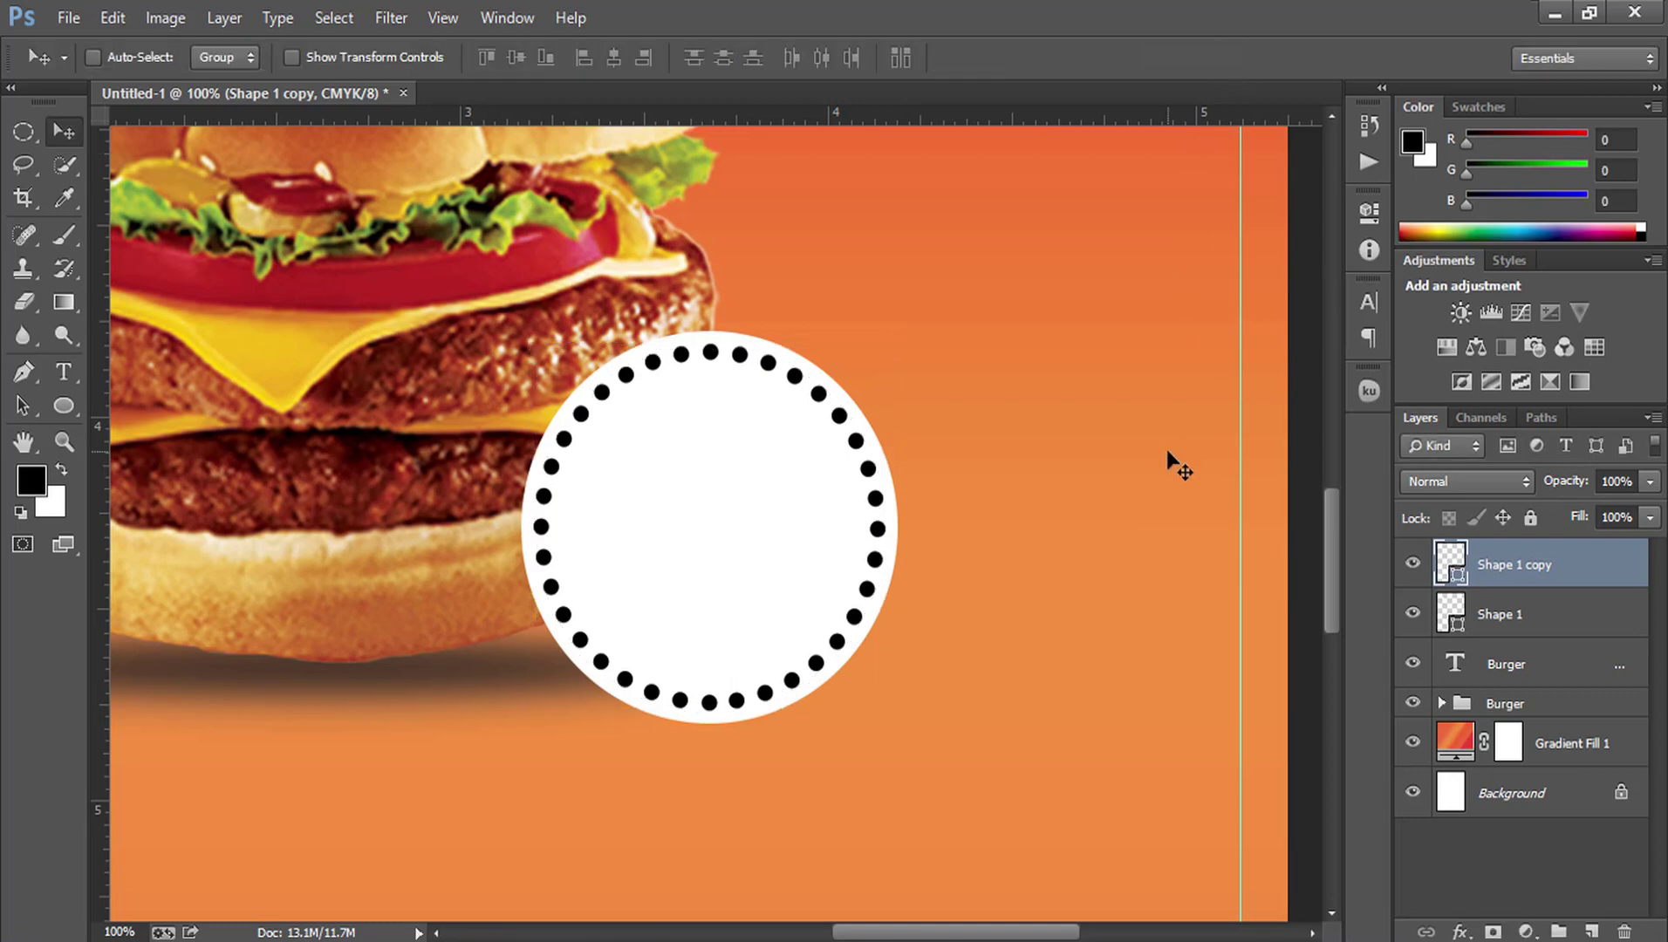
Step: Add a two-line '80/-' / 'TK' text and move it into the white circle
left_click(62, 372)
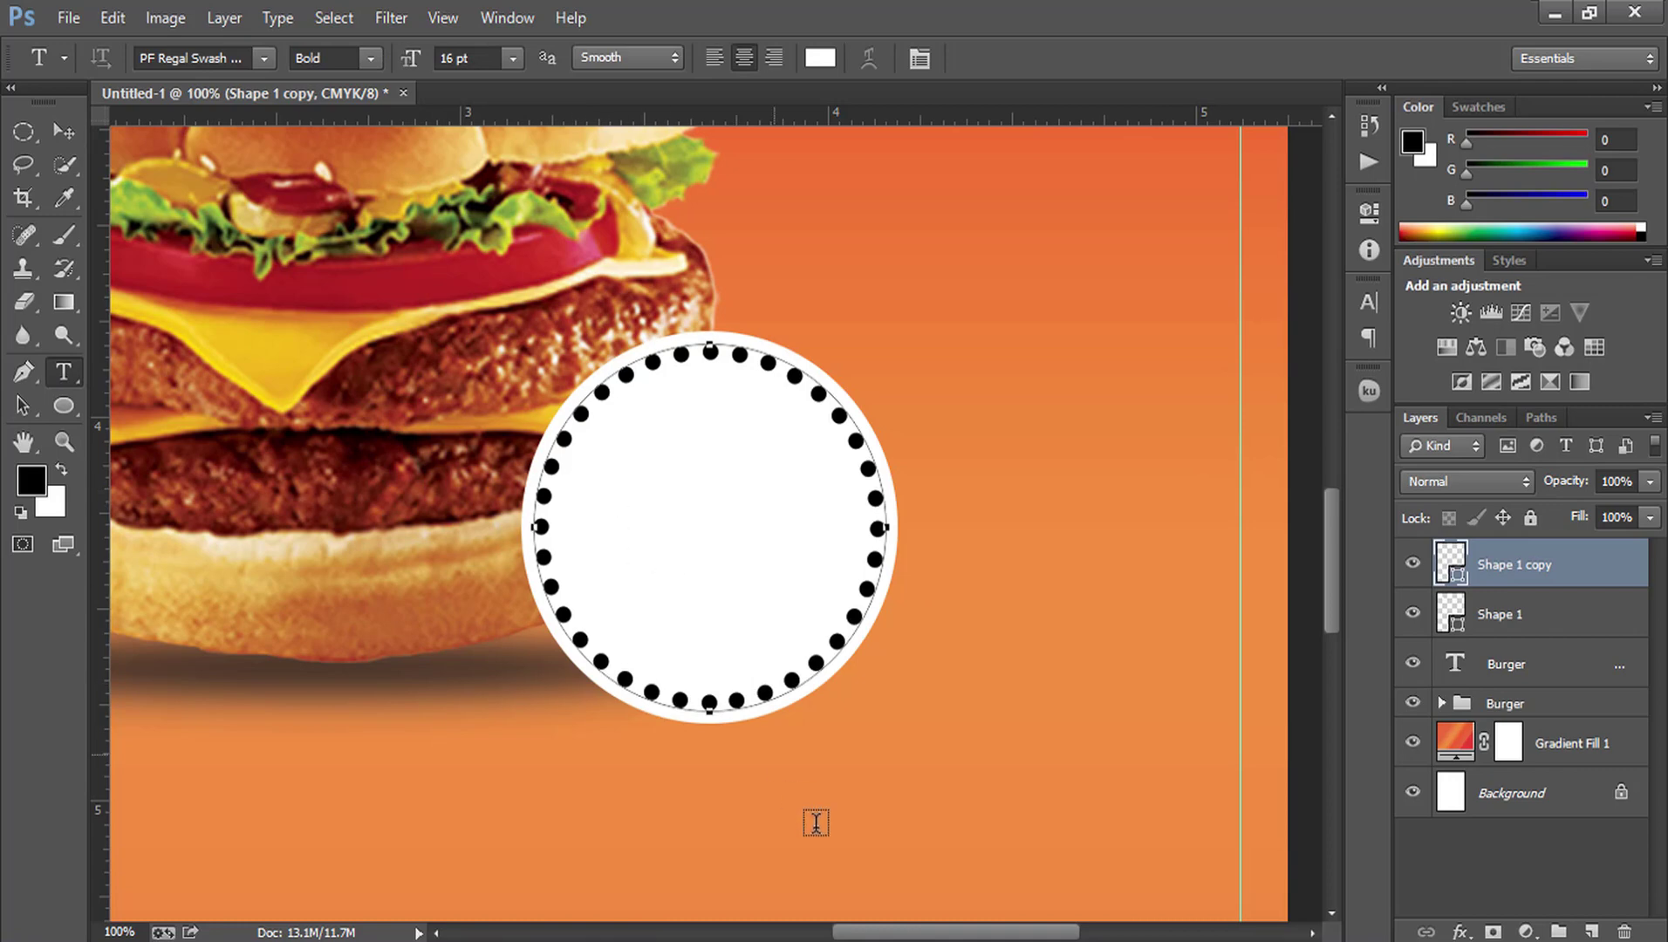
left_click(841, 833)
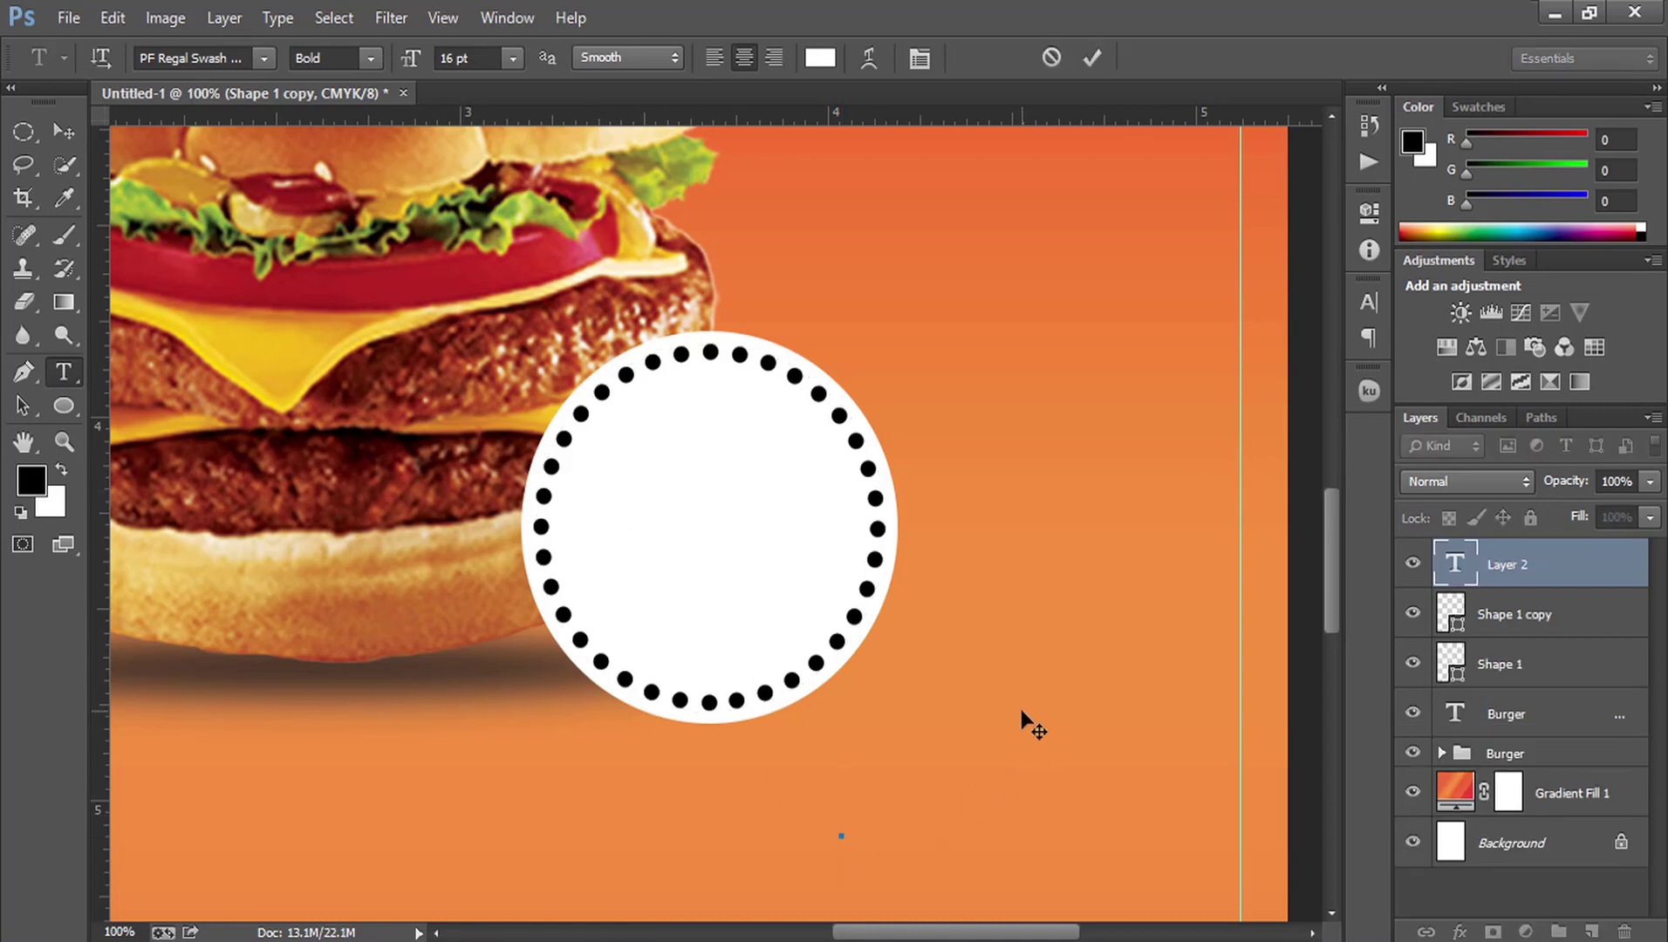
type("80")
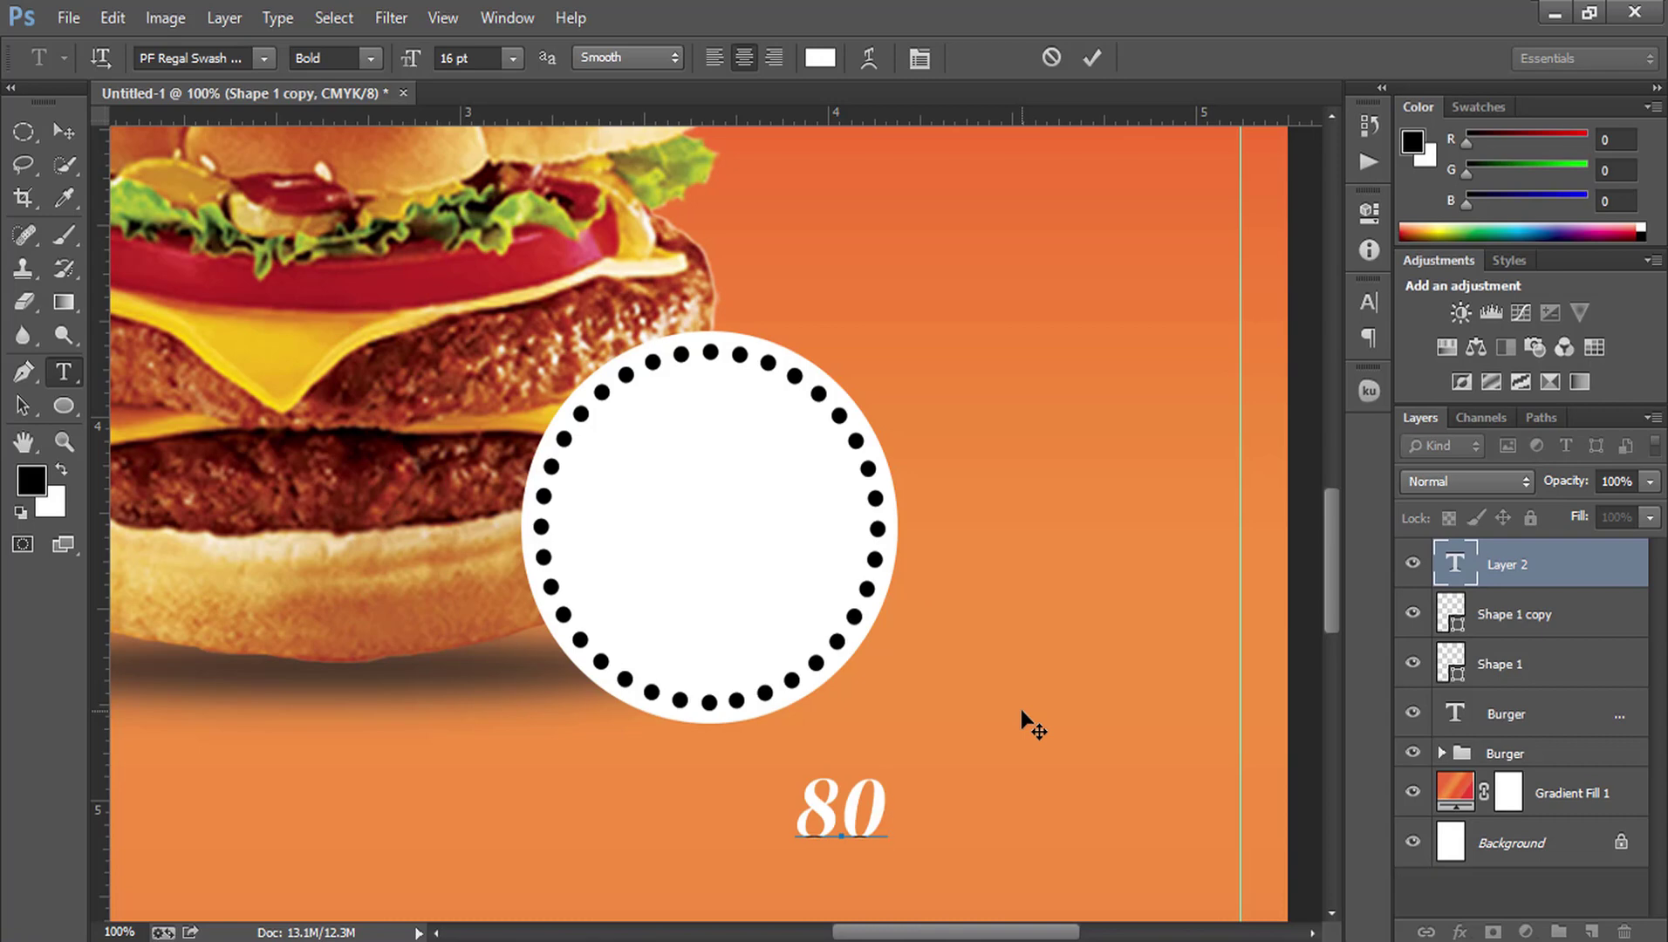
type("/-")
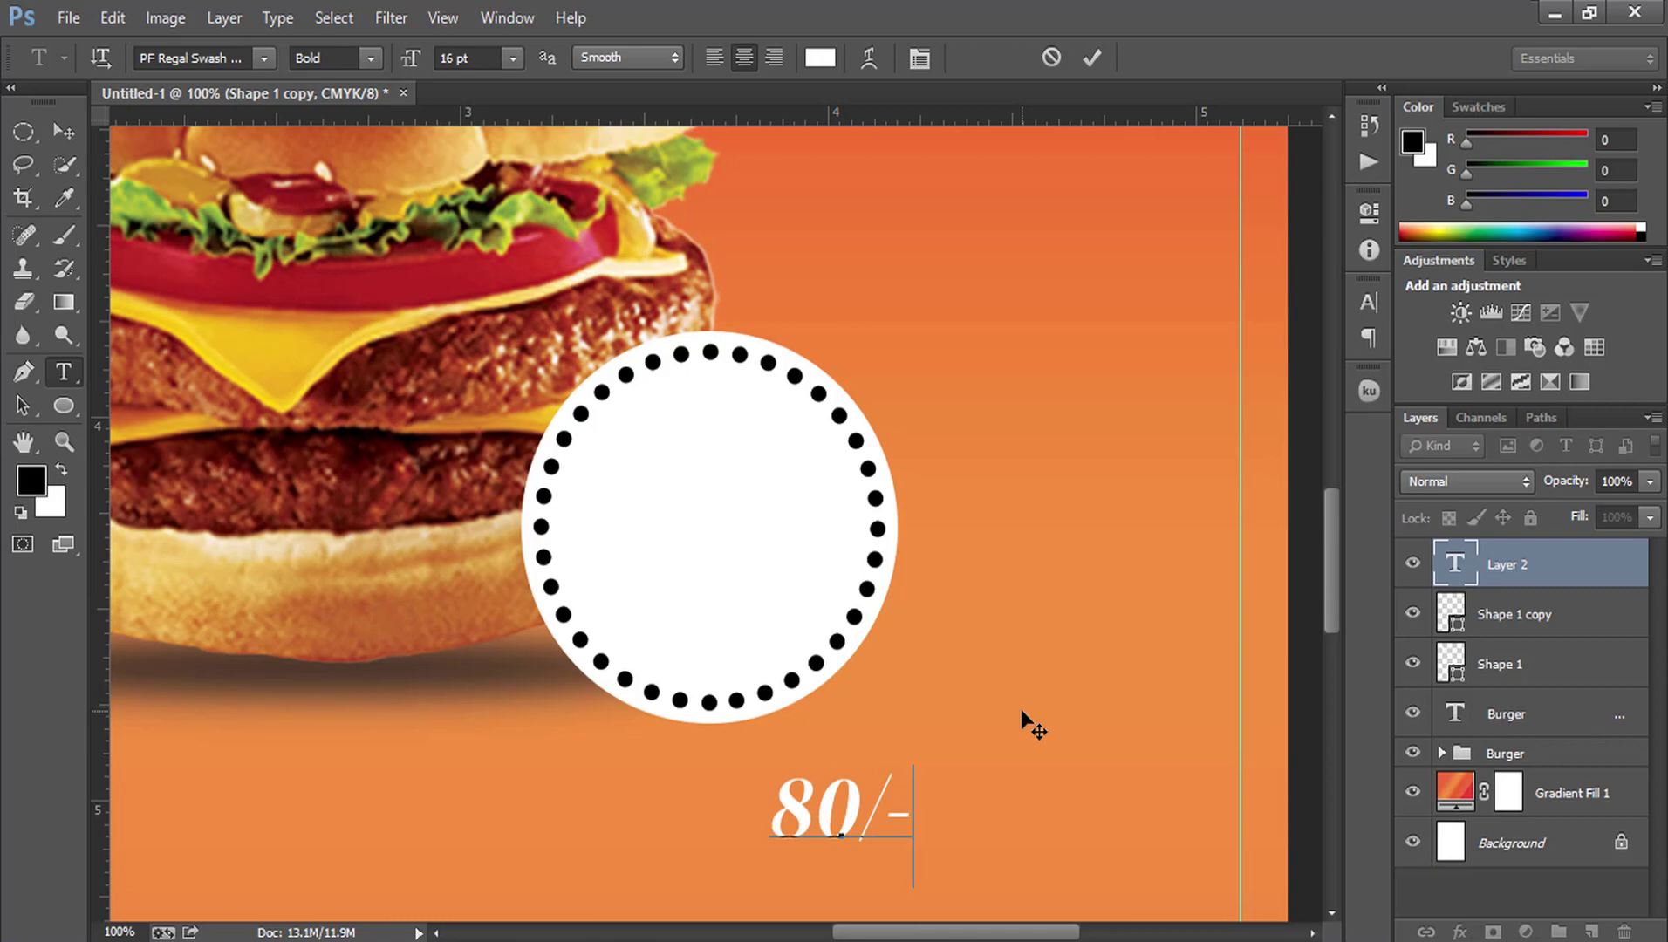
key("Return")
type("T")
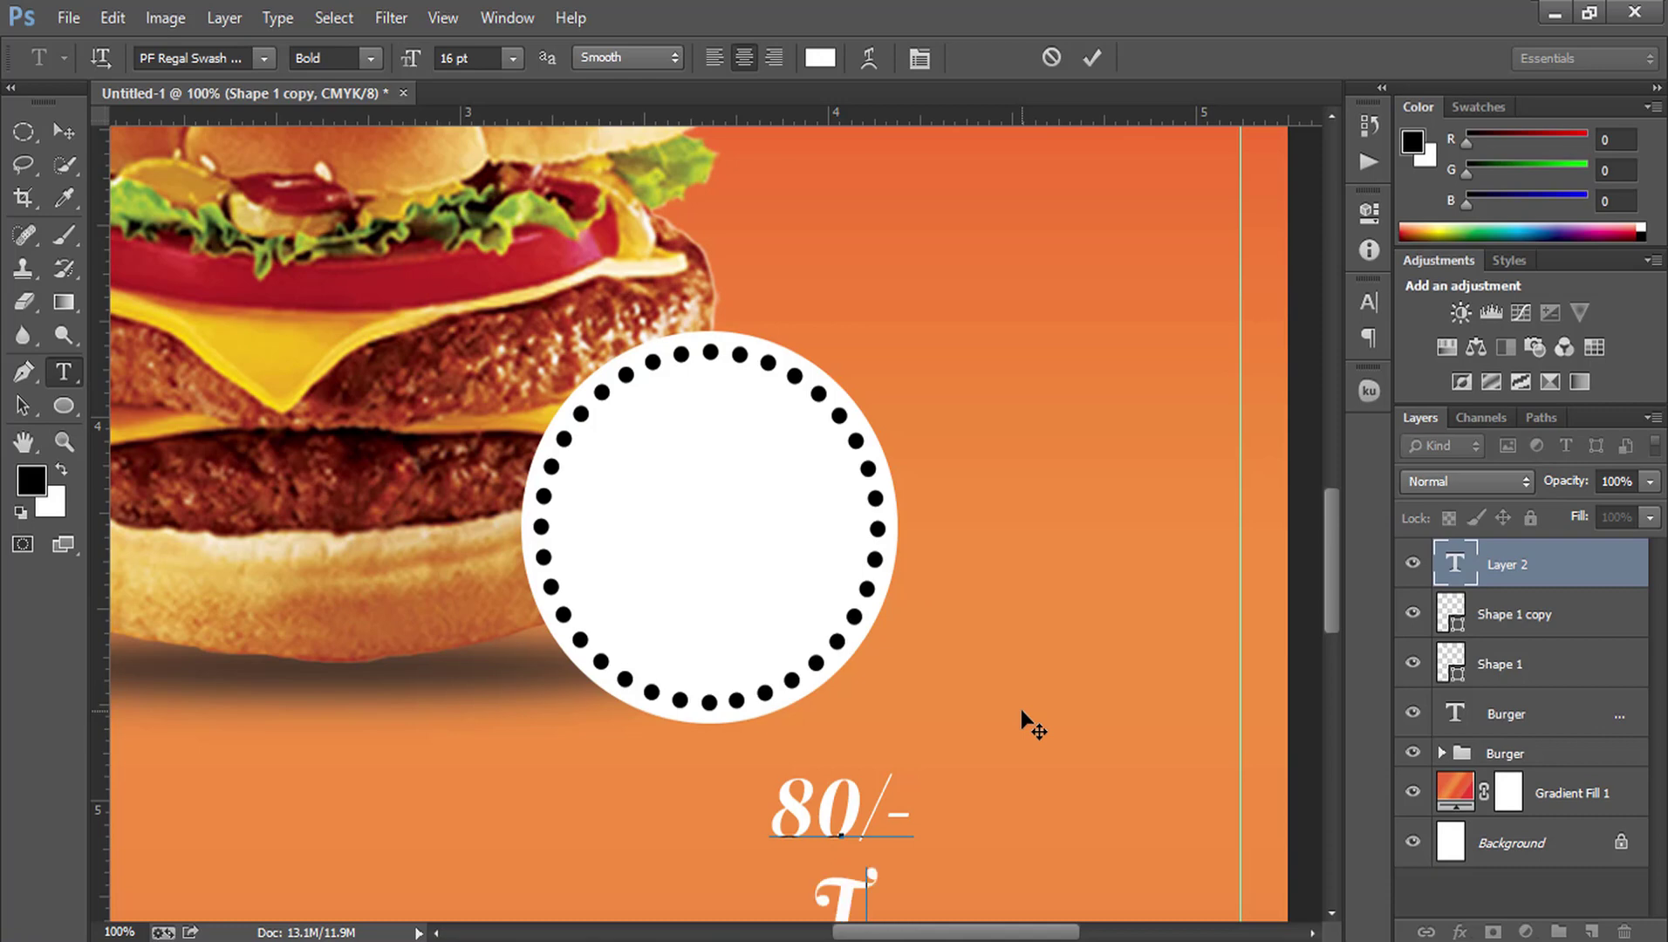
type("K")
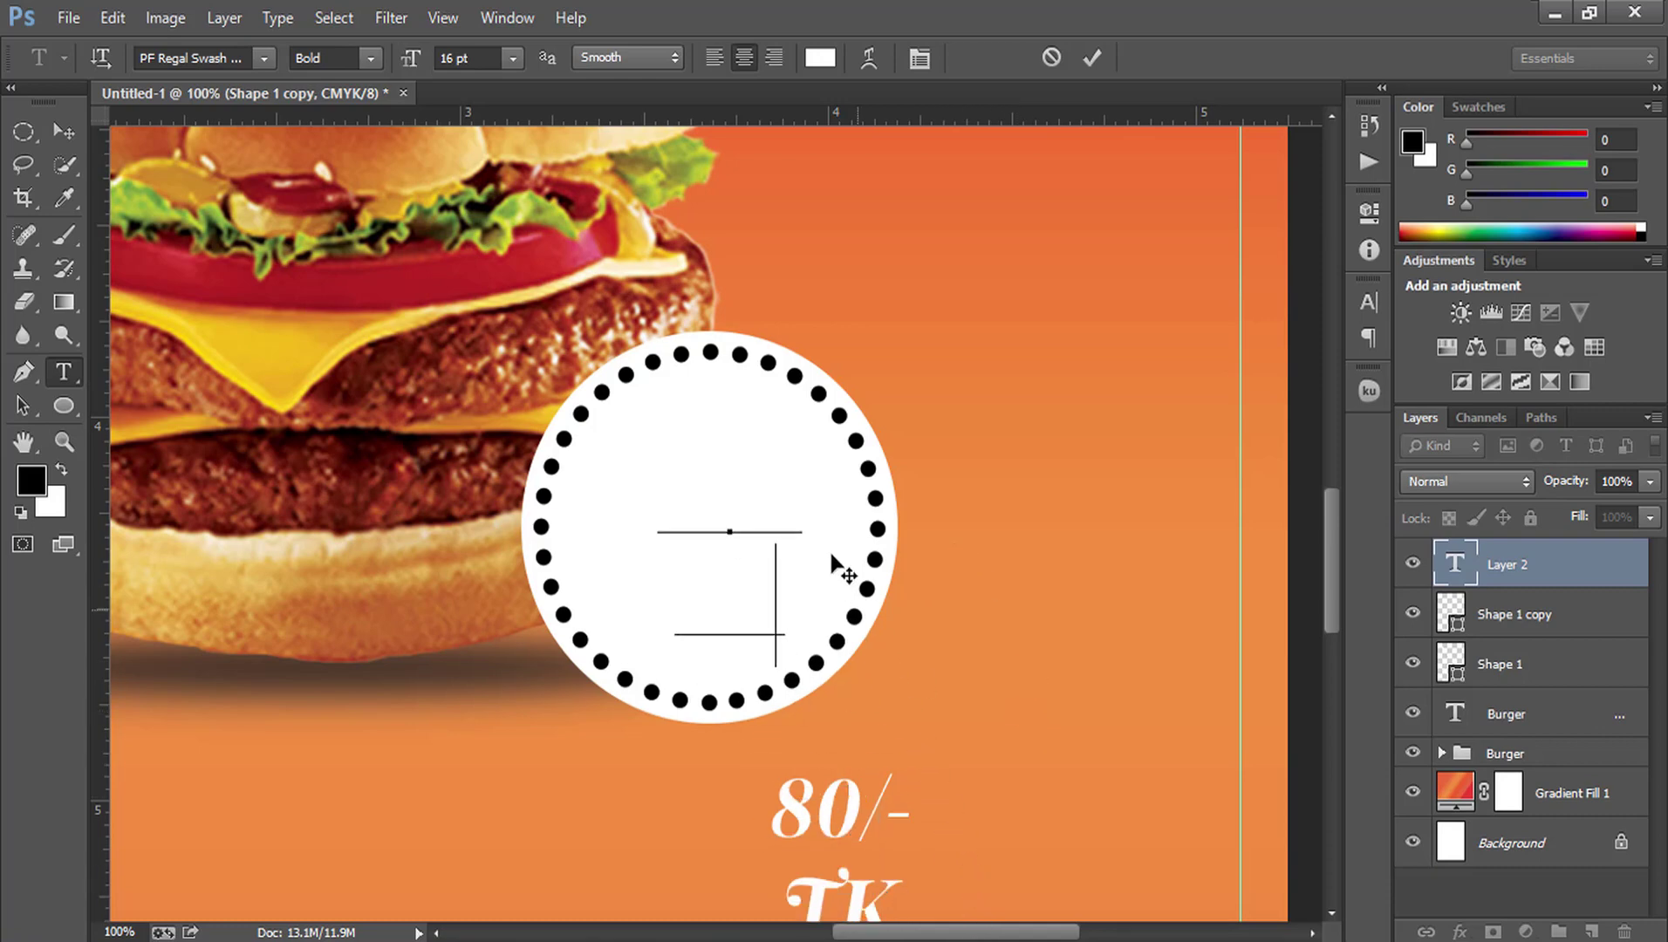
mouse_move(957, 834)
left_mouse_down()
mouse_move(822, 519)
mouse_move(542, 432)
left_mouse_up()
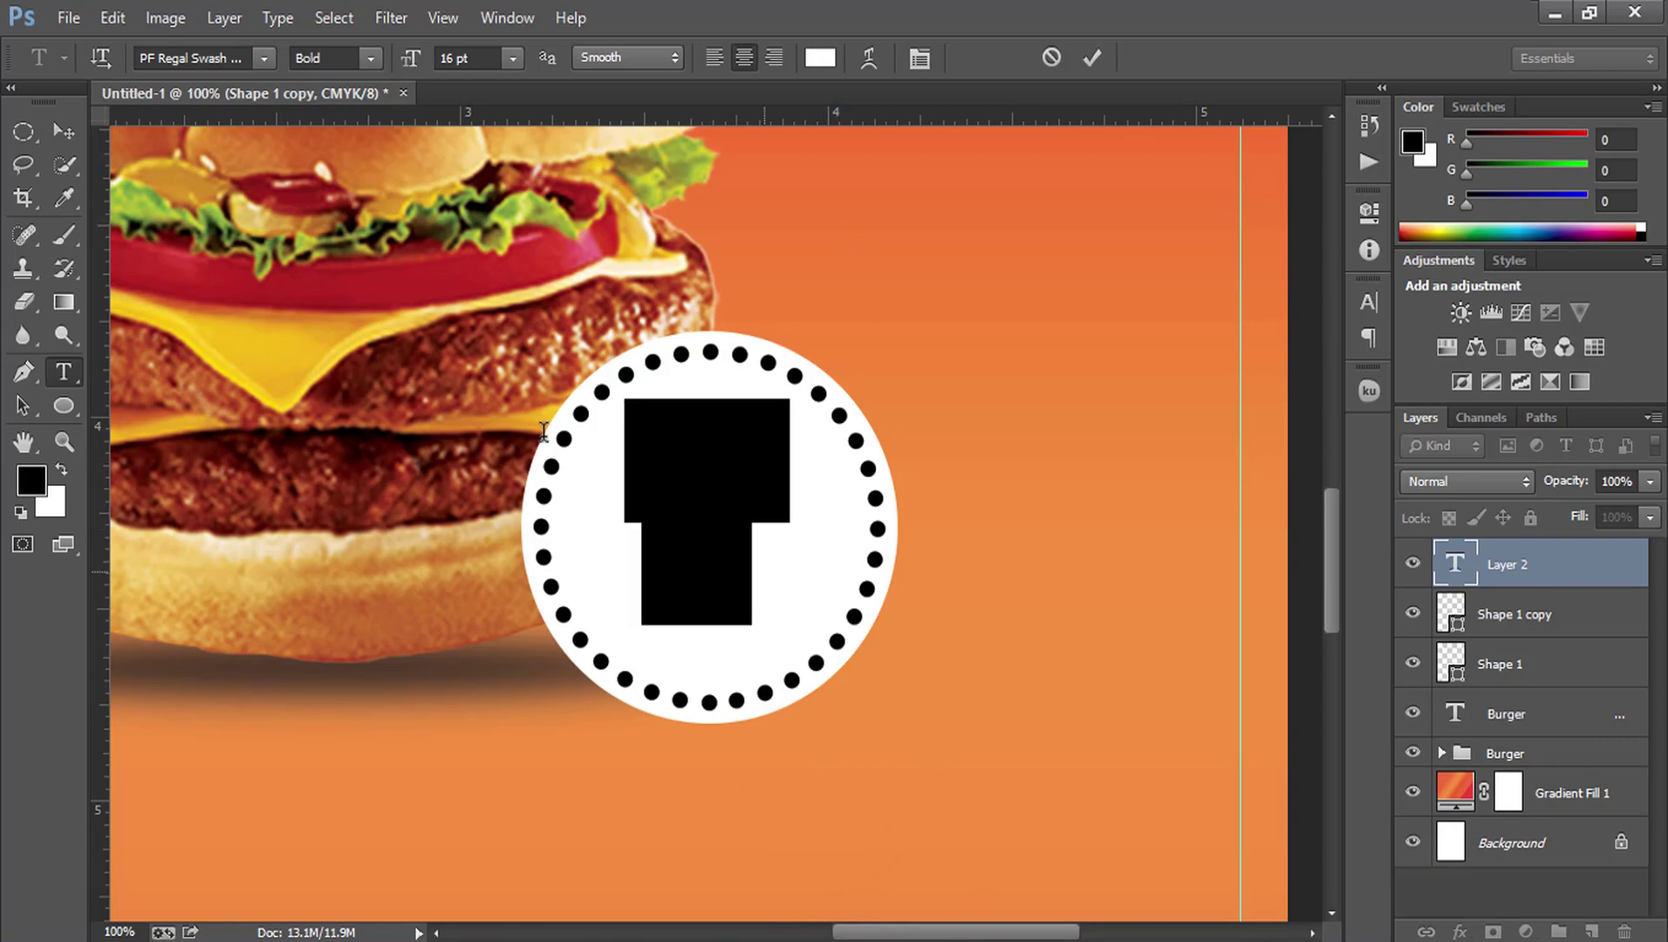
Step: Colour the badge text a deeper, saturated orange-red
left_click(820, 58)
left_click(881, 258)
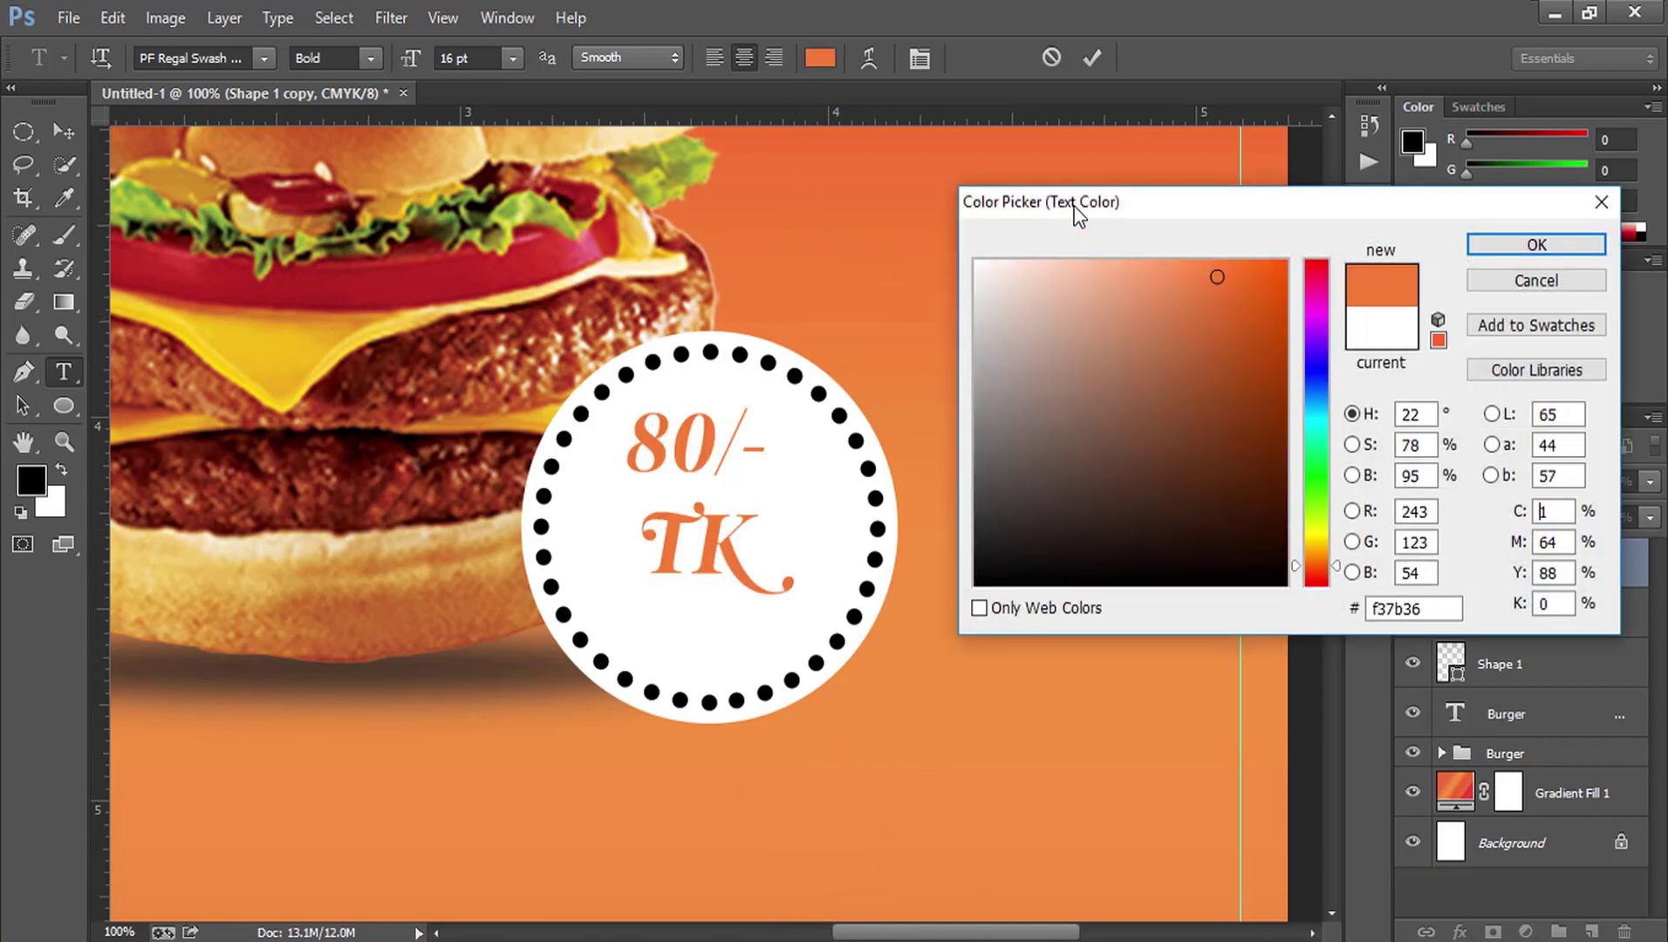
left_click(1161, 131)
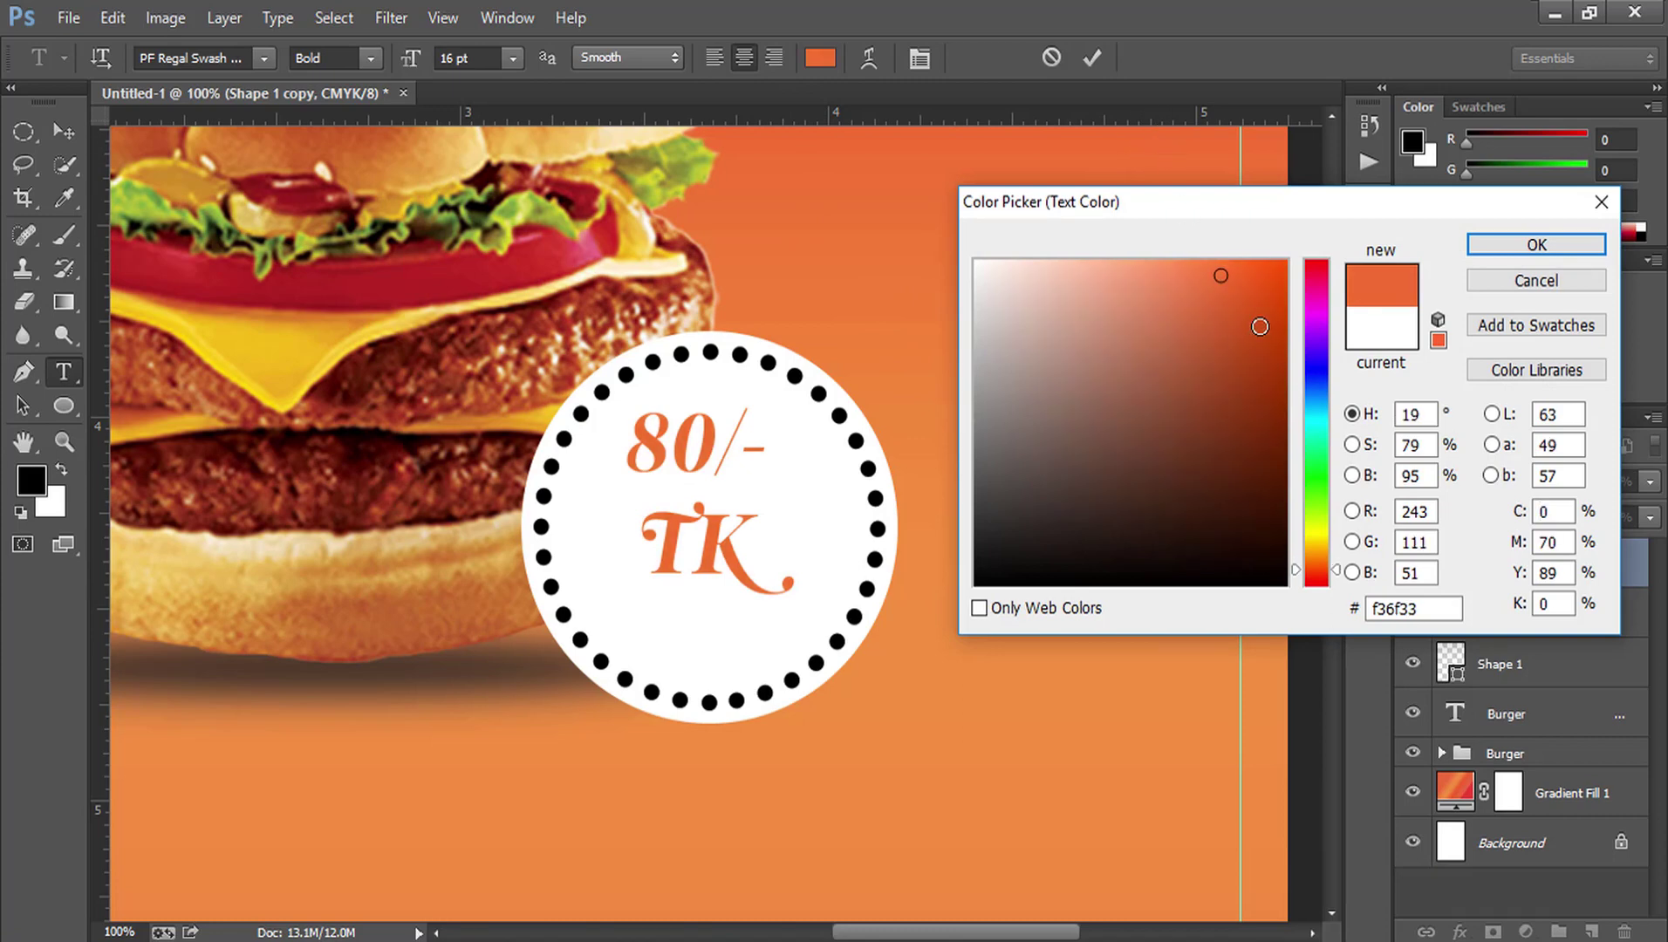
left_click_drag(1257, 324, 1295, 253)
left_click(1509, 246)
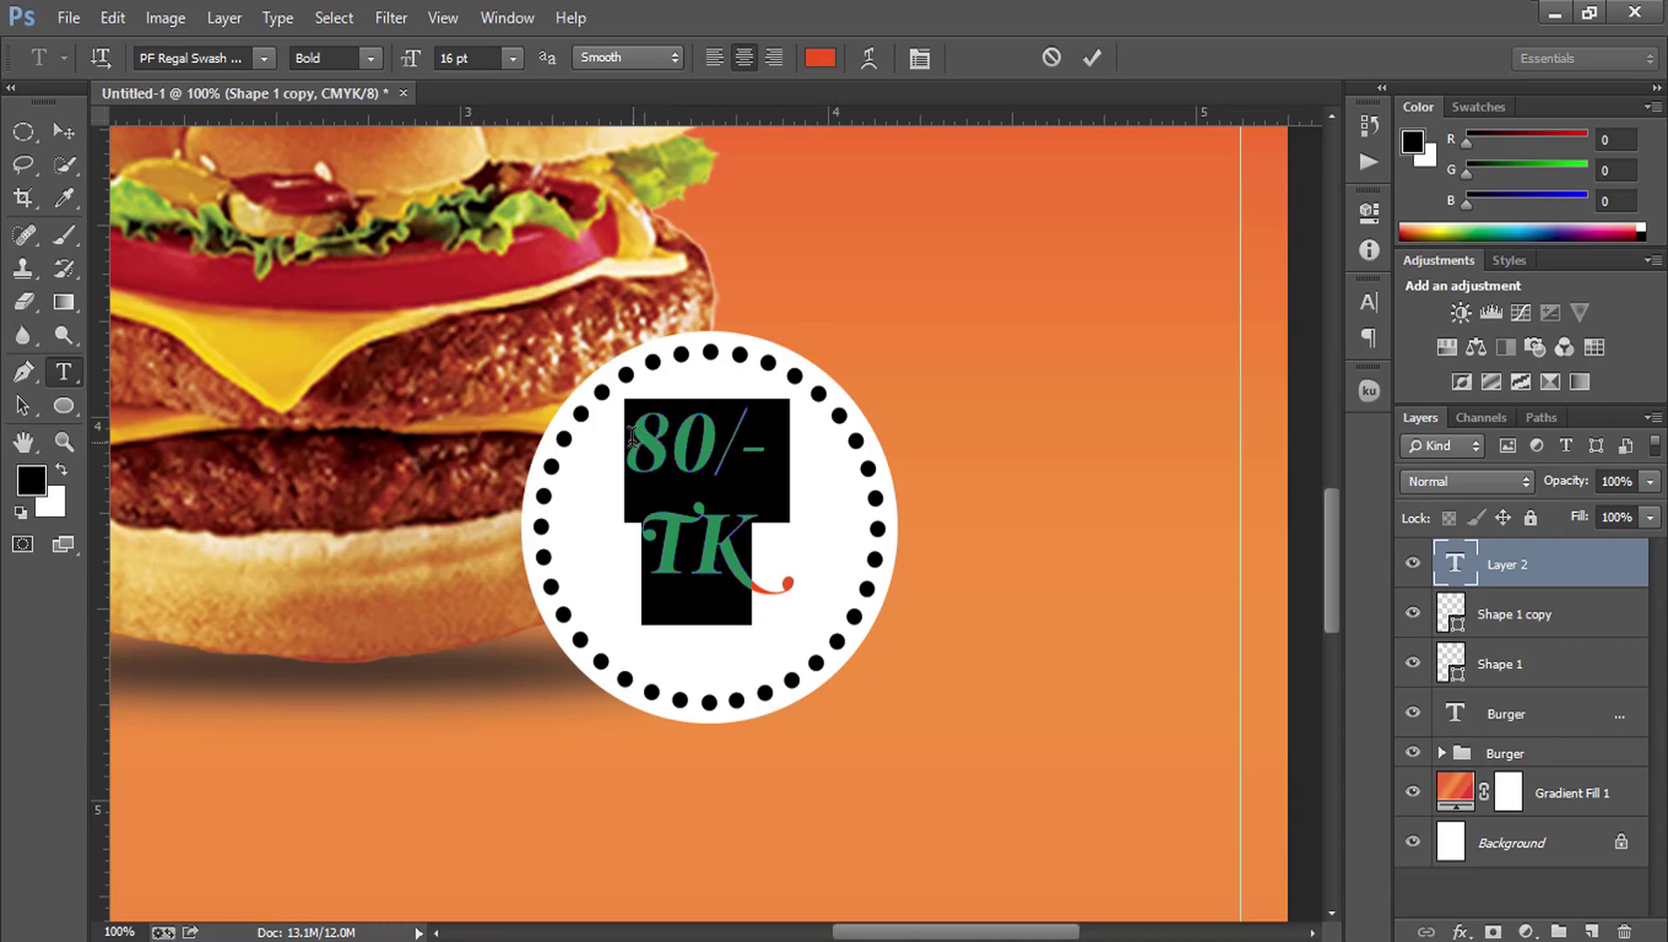
Step: Enlarge just the '80/-' part of the text by three size steps and commit
left_click_drag(633, 440, 788, 448)
left_click(487, 57)
key("Up")
key("Up")
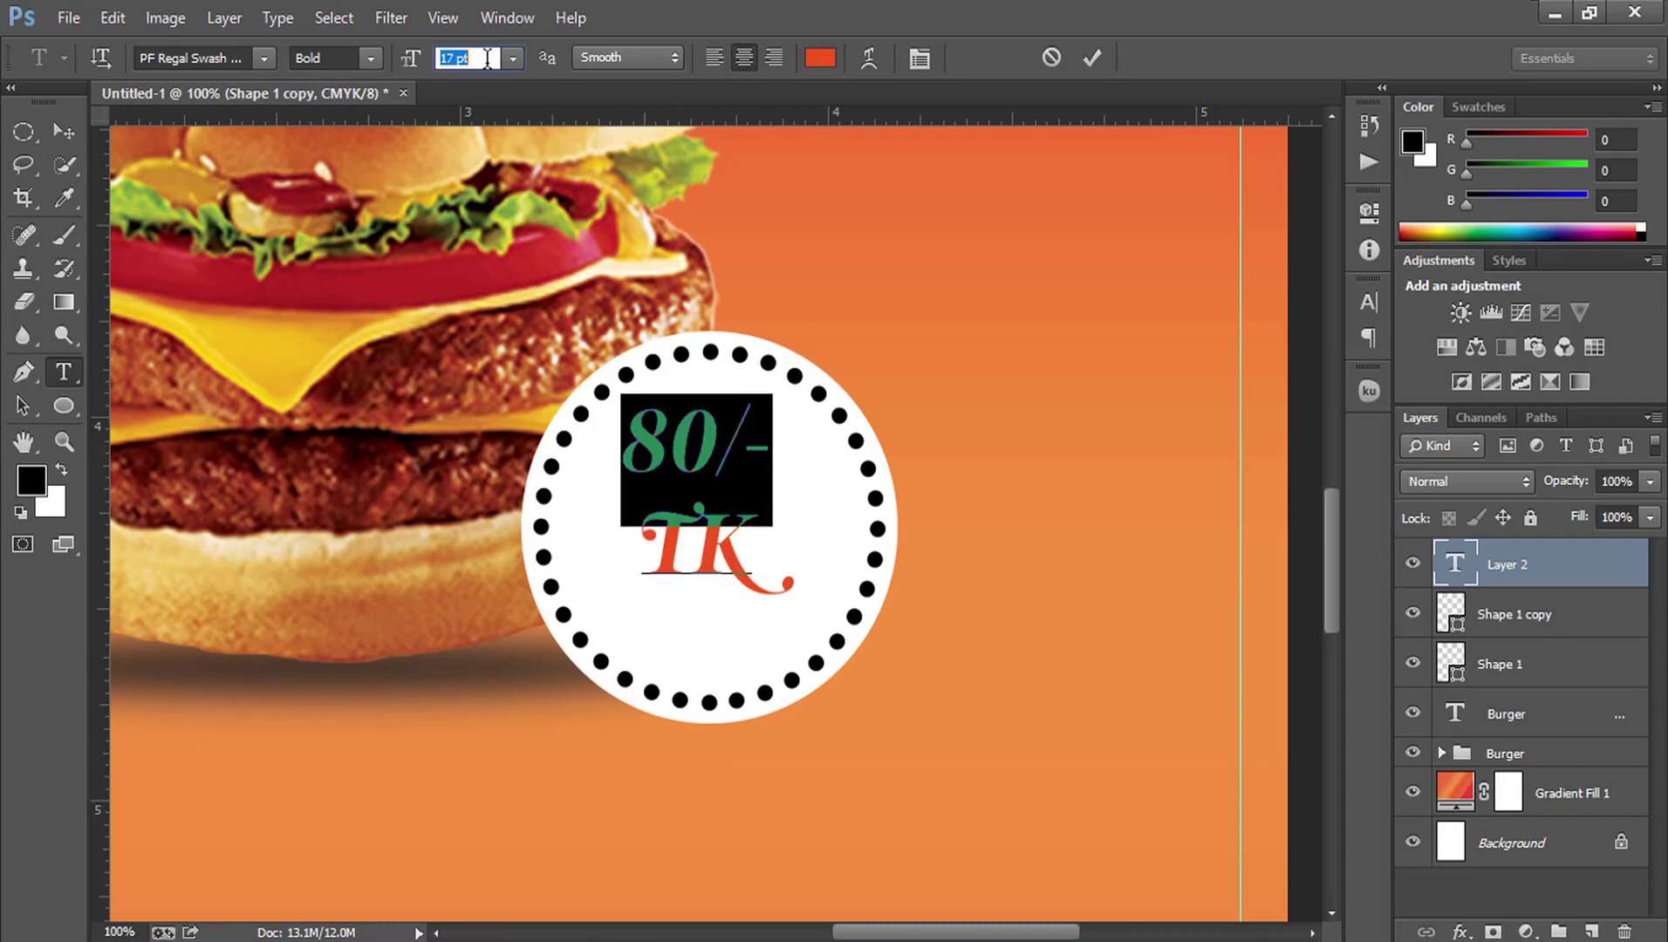
key("Up")
key("Up")
key("Up")
key("Up")
key("Up")
key("Up")
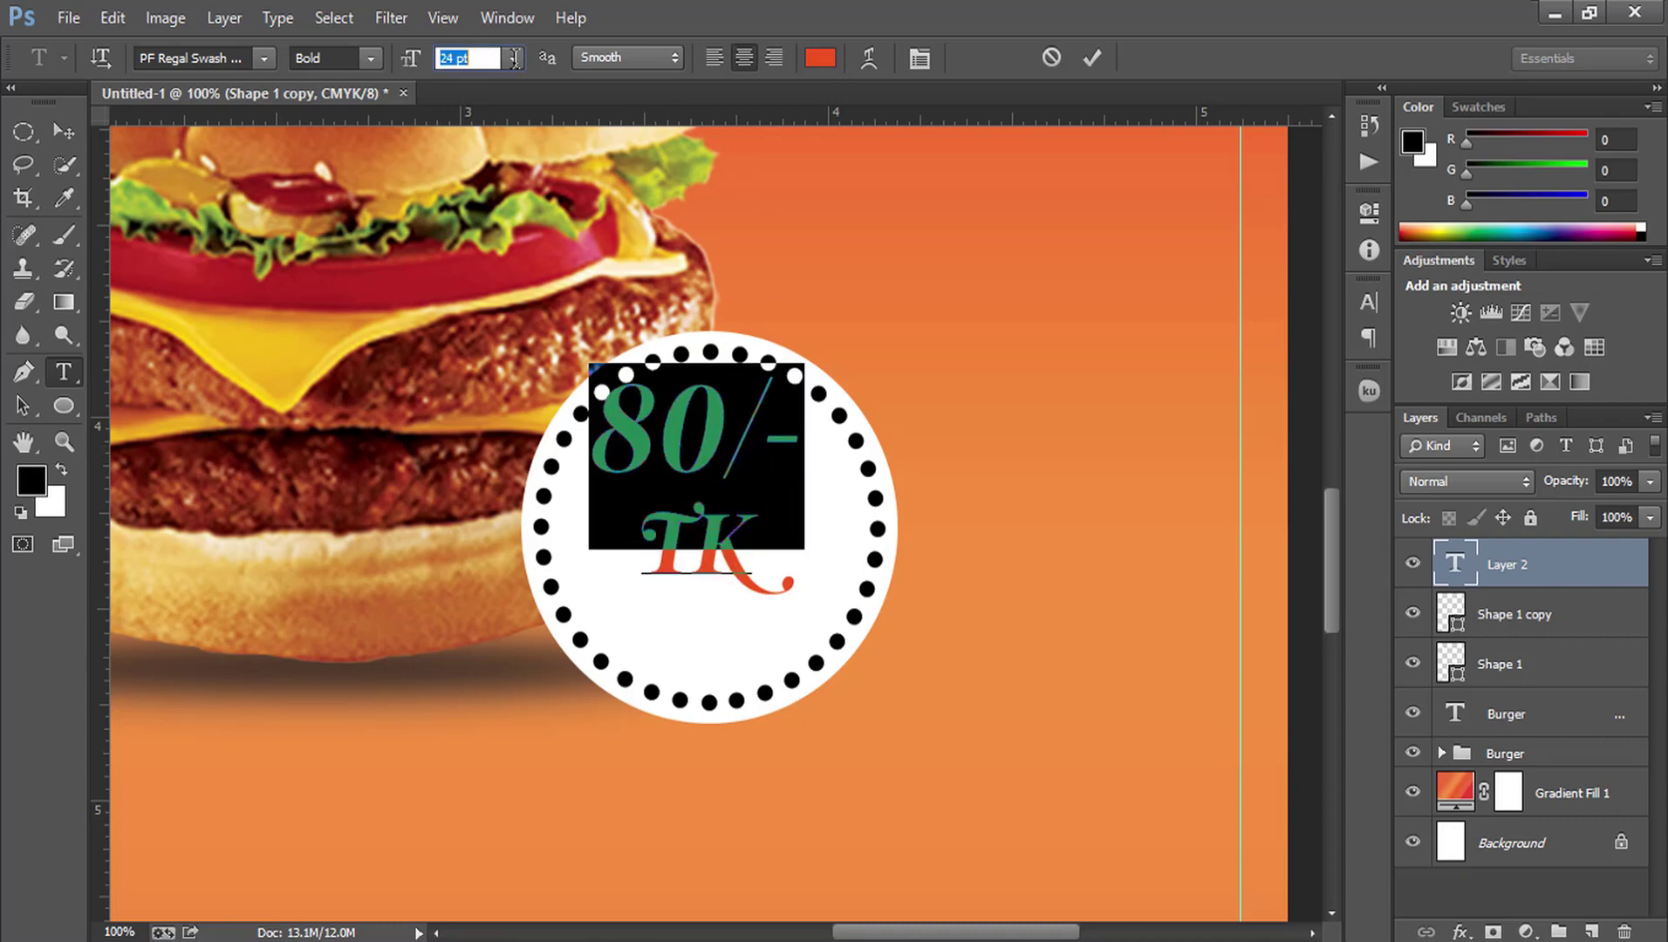
key("Up")
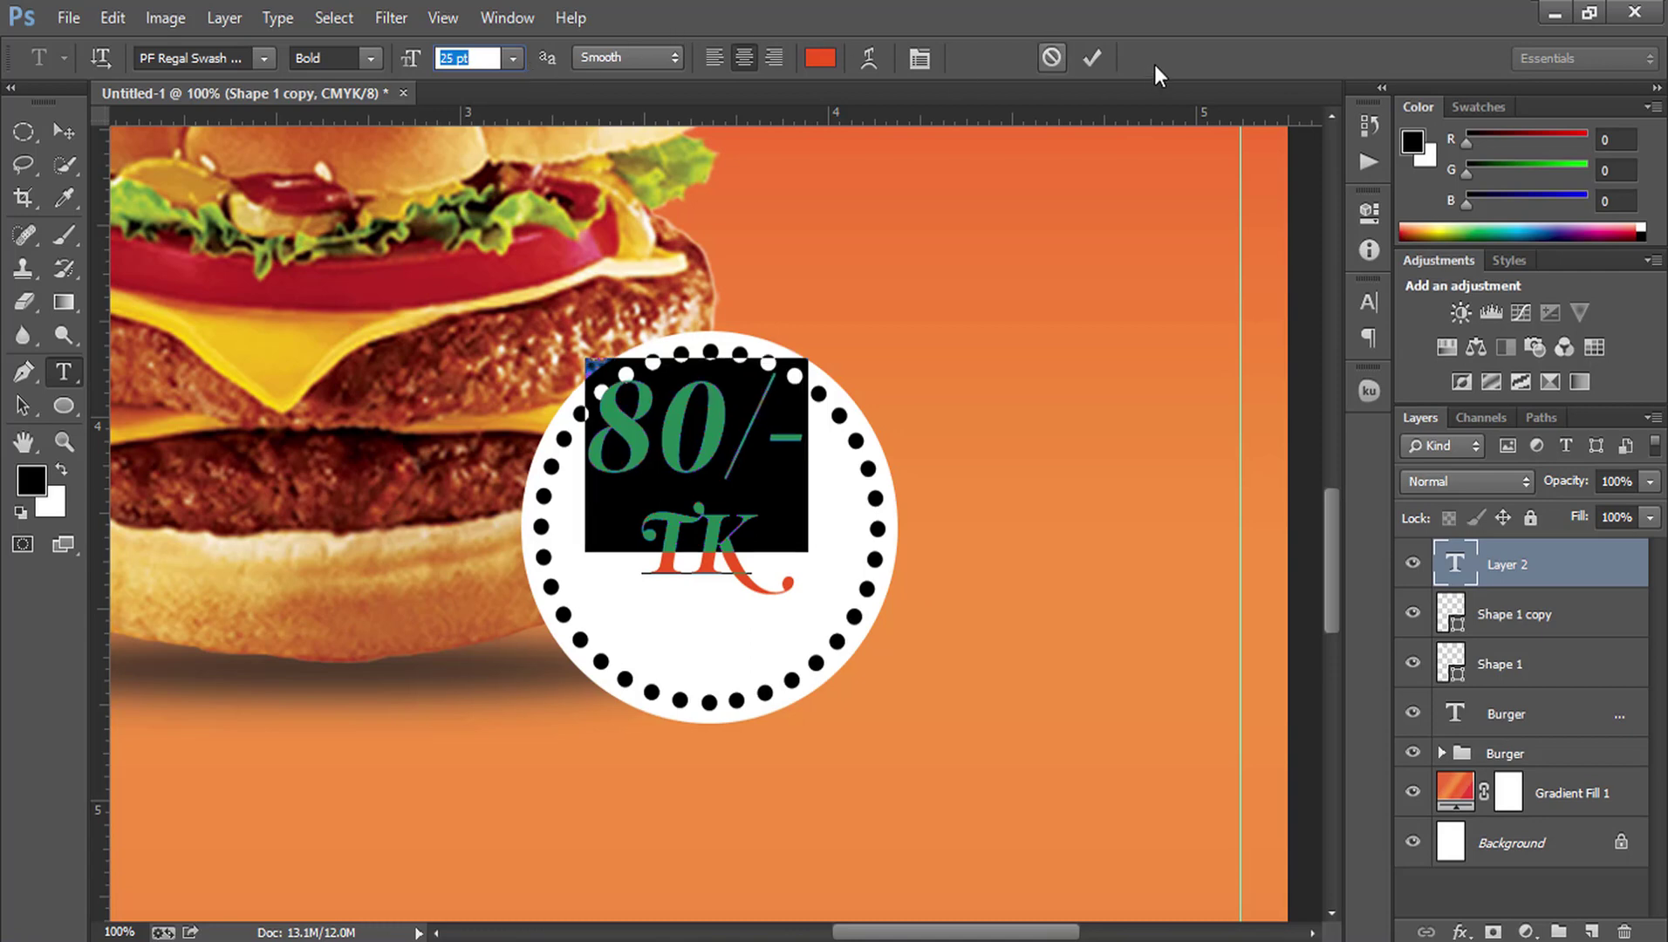
left_click(1095, 59)
Step: Nudge the price text down and right to centre it in the dotted circle
left_click(68, 130)
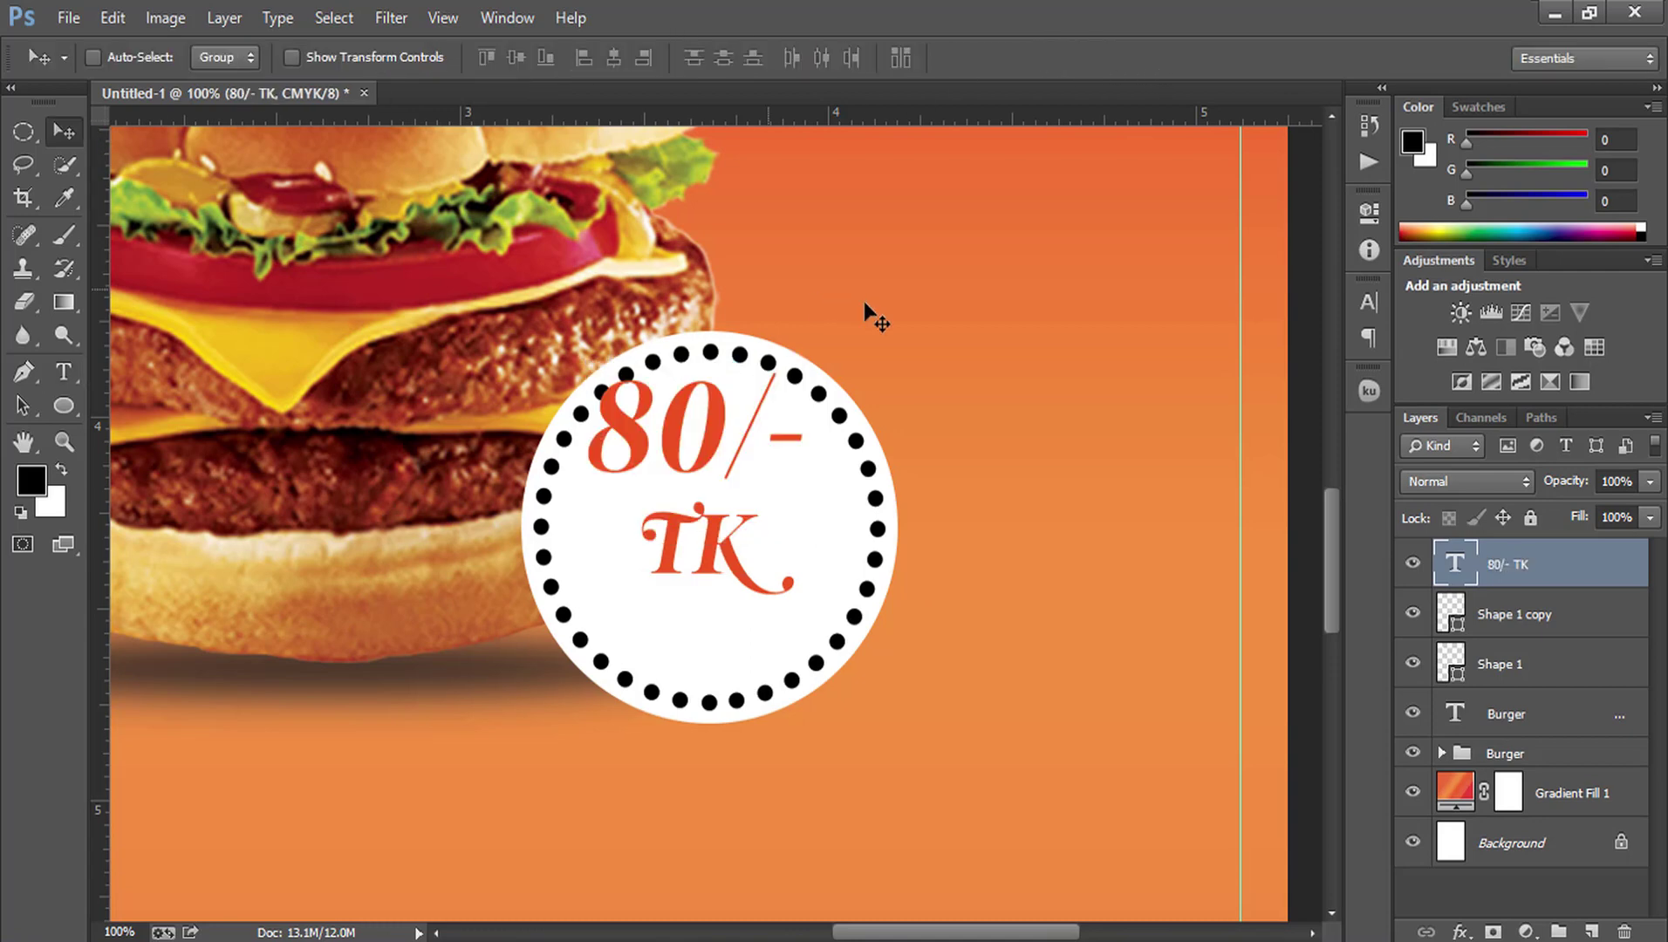
key("shift+Down")
key("shift+Down")
key("shift+Down")
key("shift+Down")
key("shift+Down")
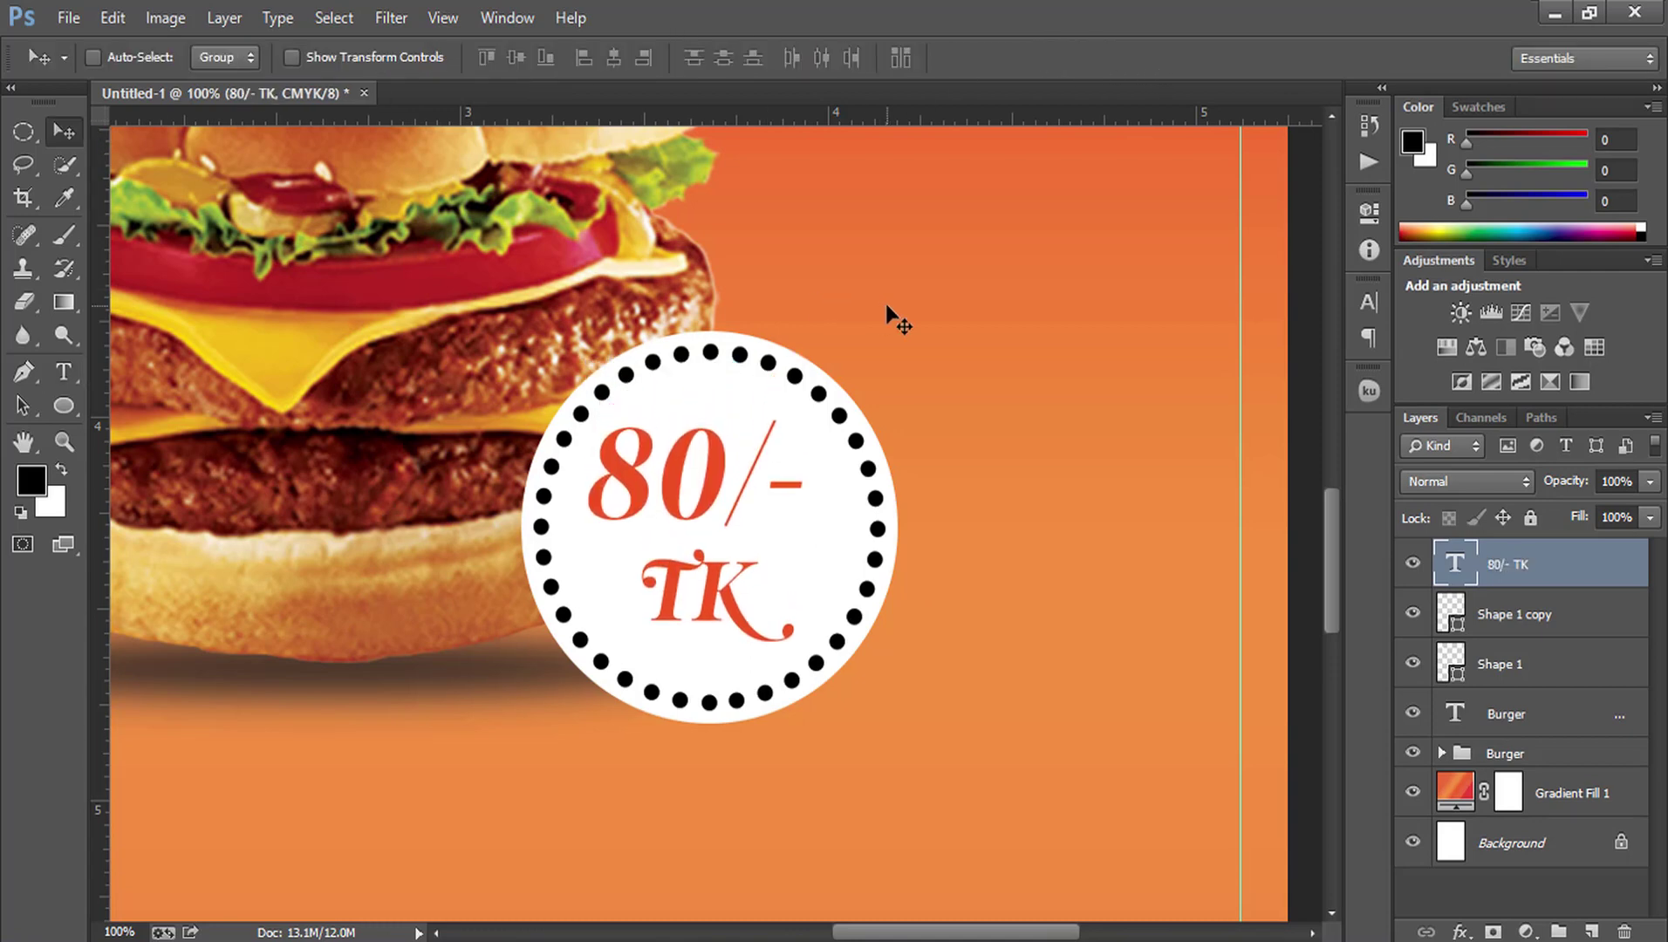
key("shift+Down")
key("Right")
key("Right")
key("Right")
key("Right")
key("Right")
key("Right")
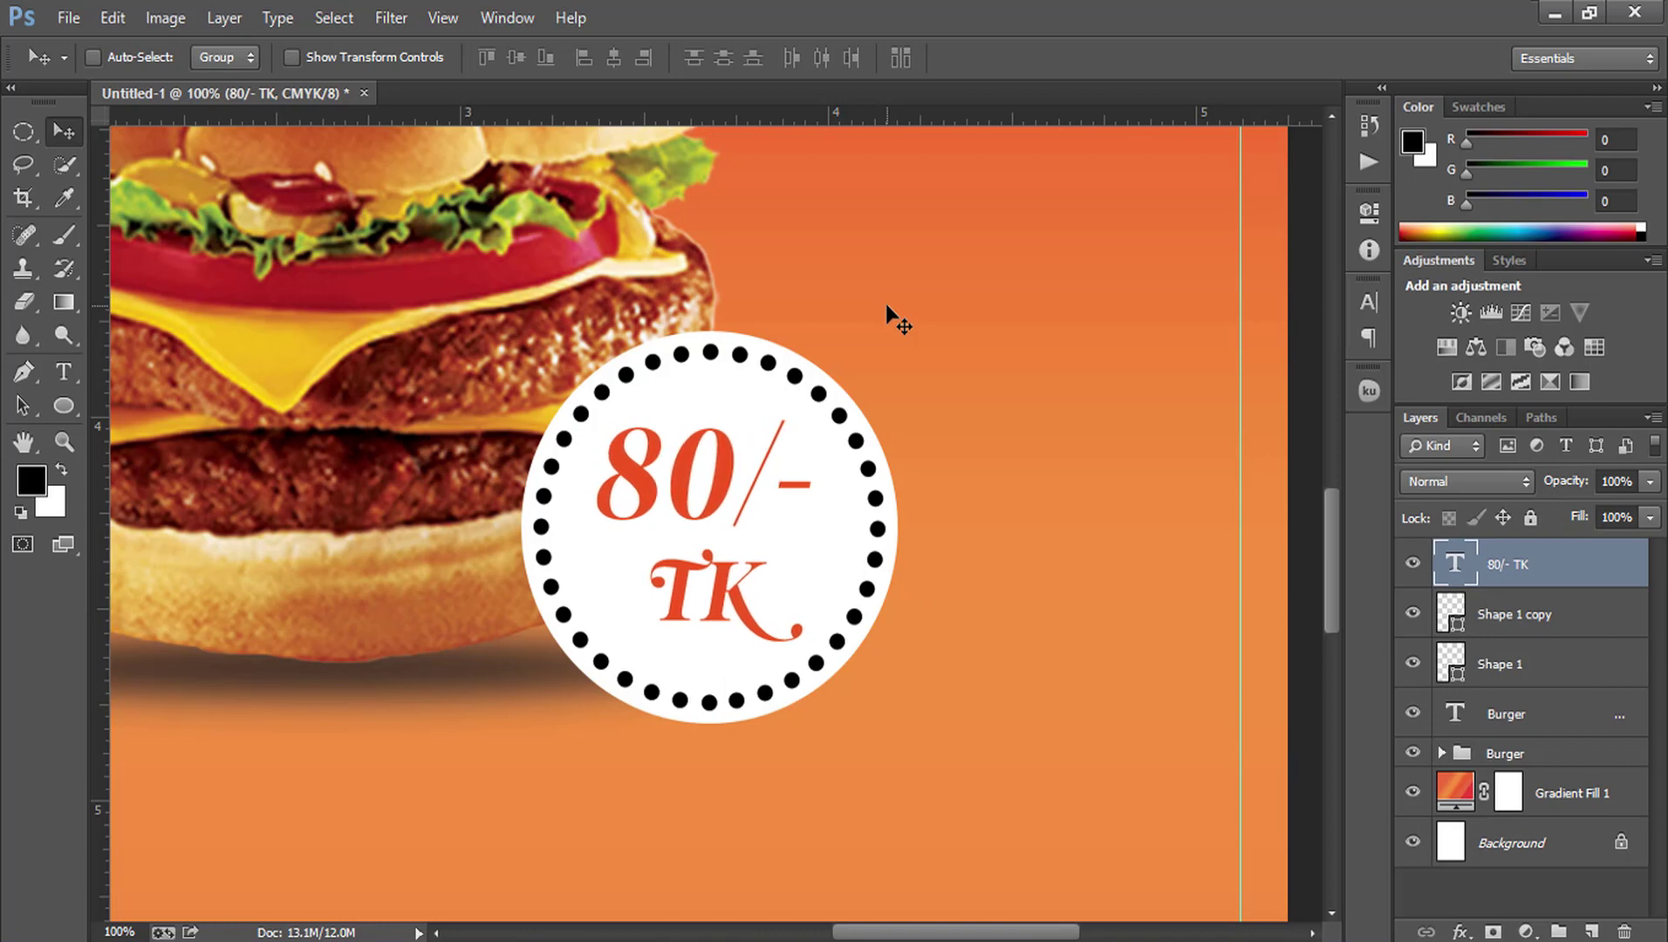
key("Right")
key("Right")
key("ctrl+0")
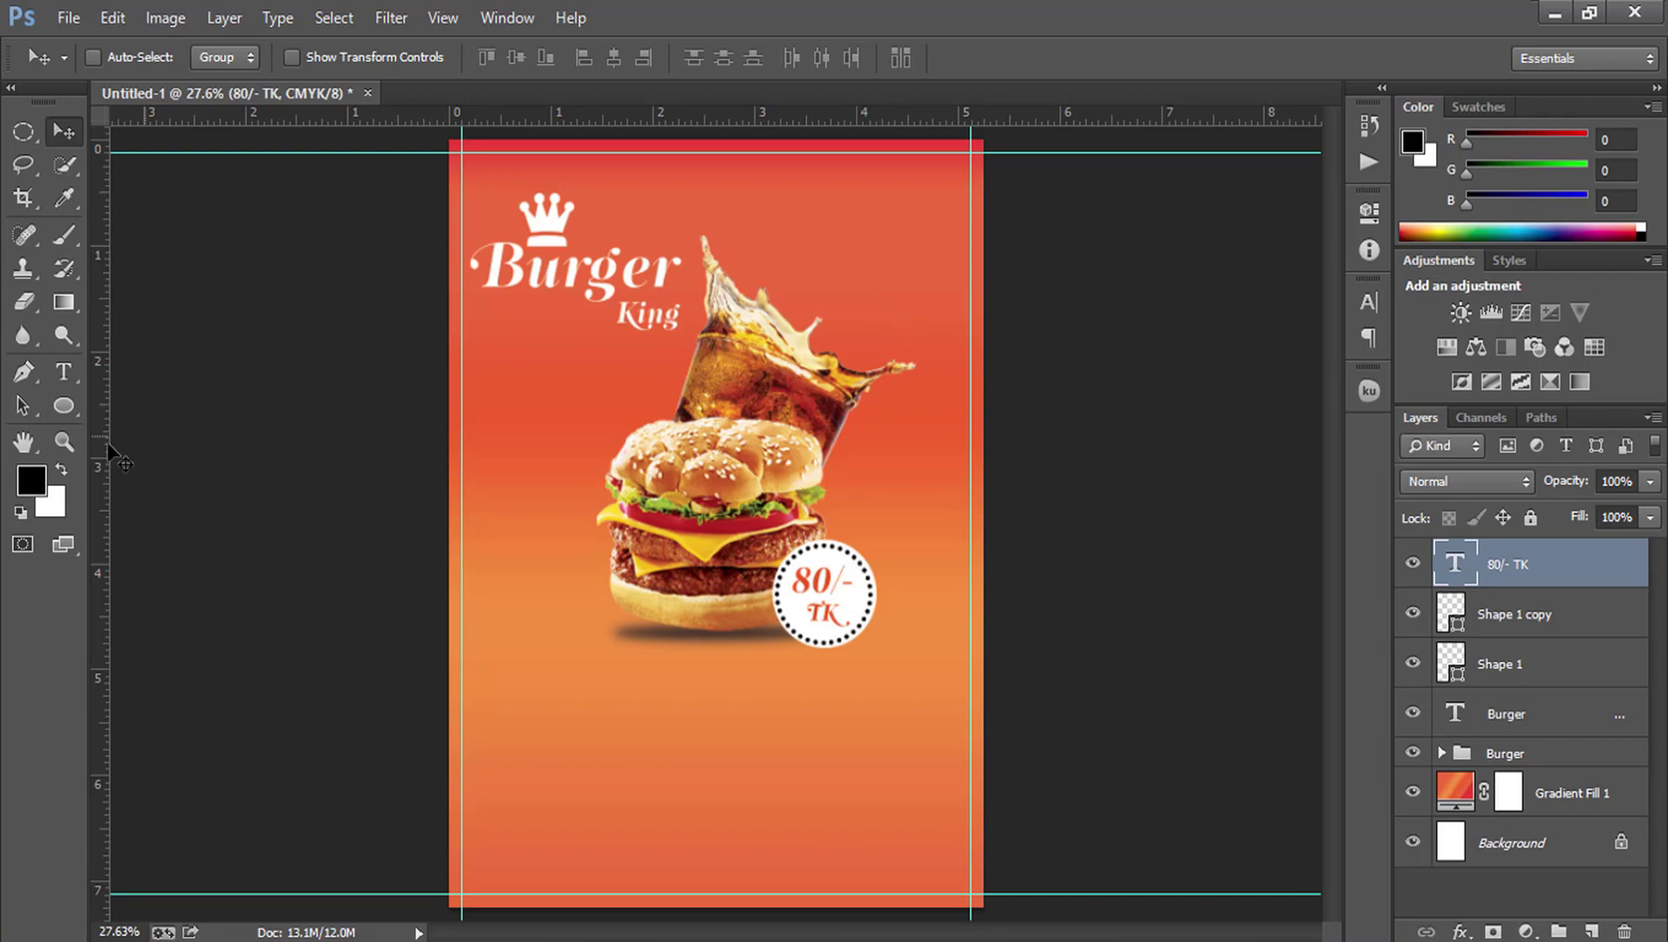
Step: Zoom in on the poster's top edge and select the Pen Tool
left_click(65, 442)
mouse_move(826, 528)
left_mouse_down()
mouse_move(838, 455)
mouse_move(883, 432)
mouse_move(887, 278)
mouse_move(792, 707)
left_mouse_up()
left_click_drag(873, 400, 821, 698)
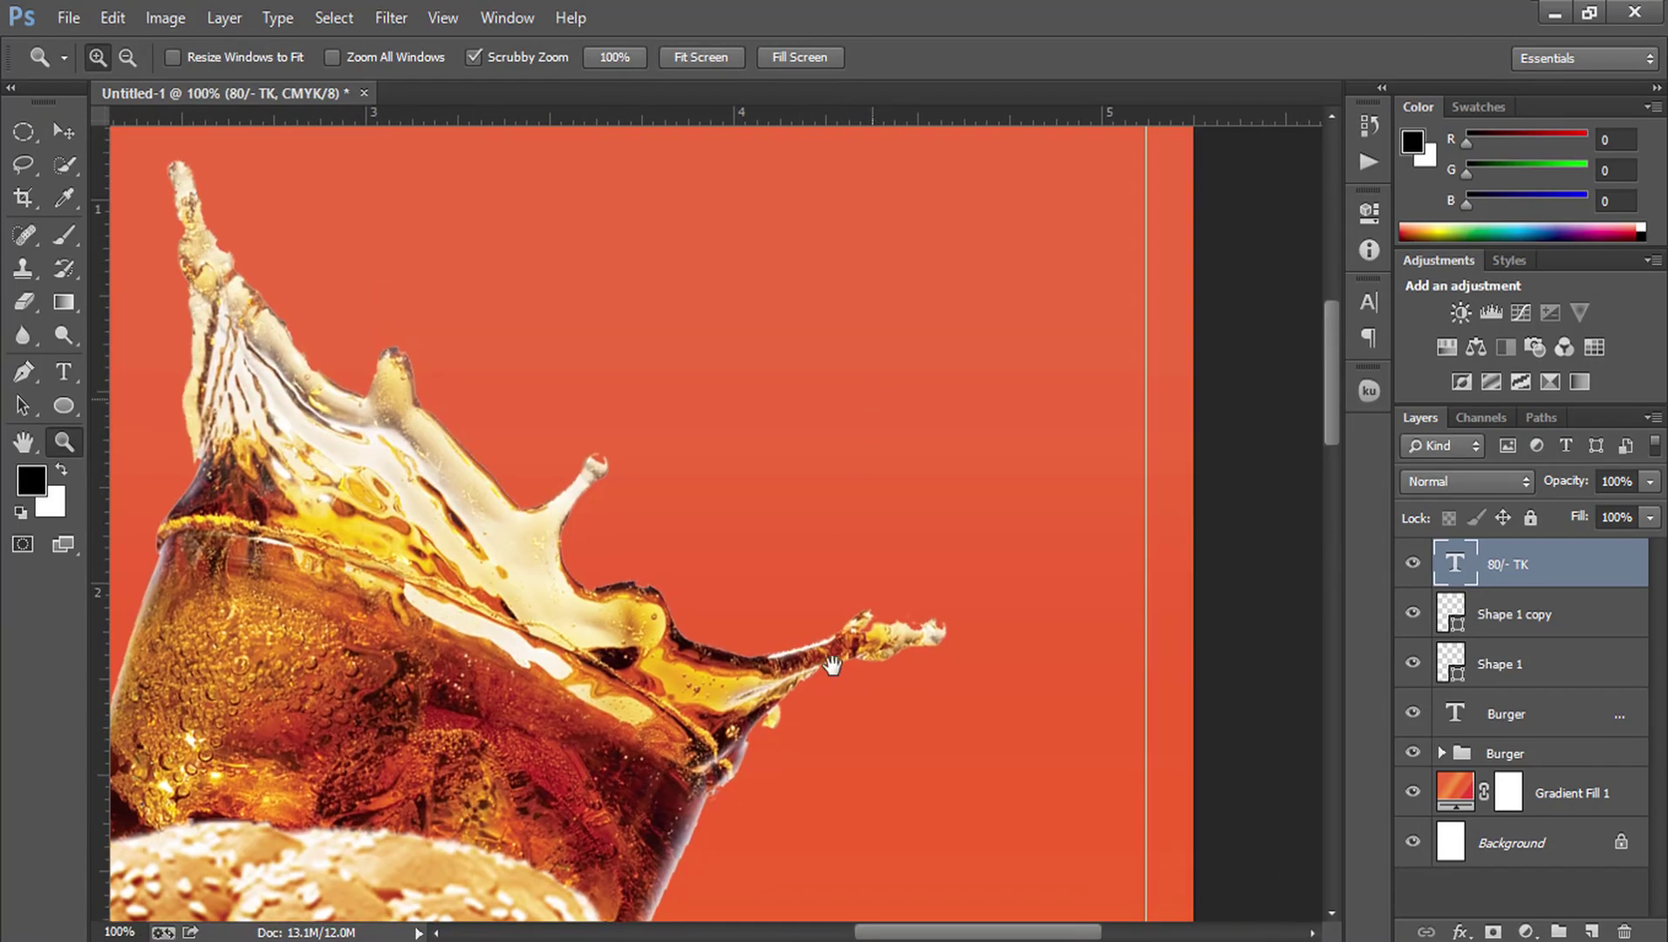
mouse_move(882, 421)
left_mouse_down()
mouse_move(893, 556)
mouse_move(966, 465)
left_mouse_up()
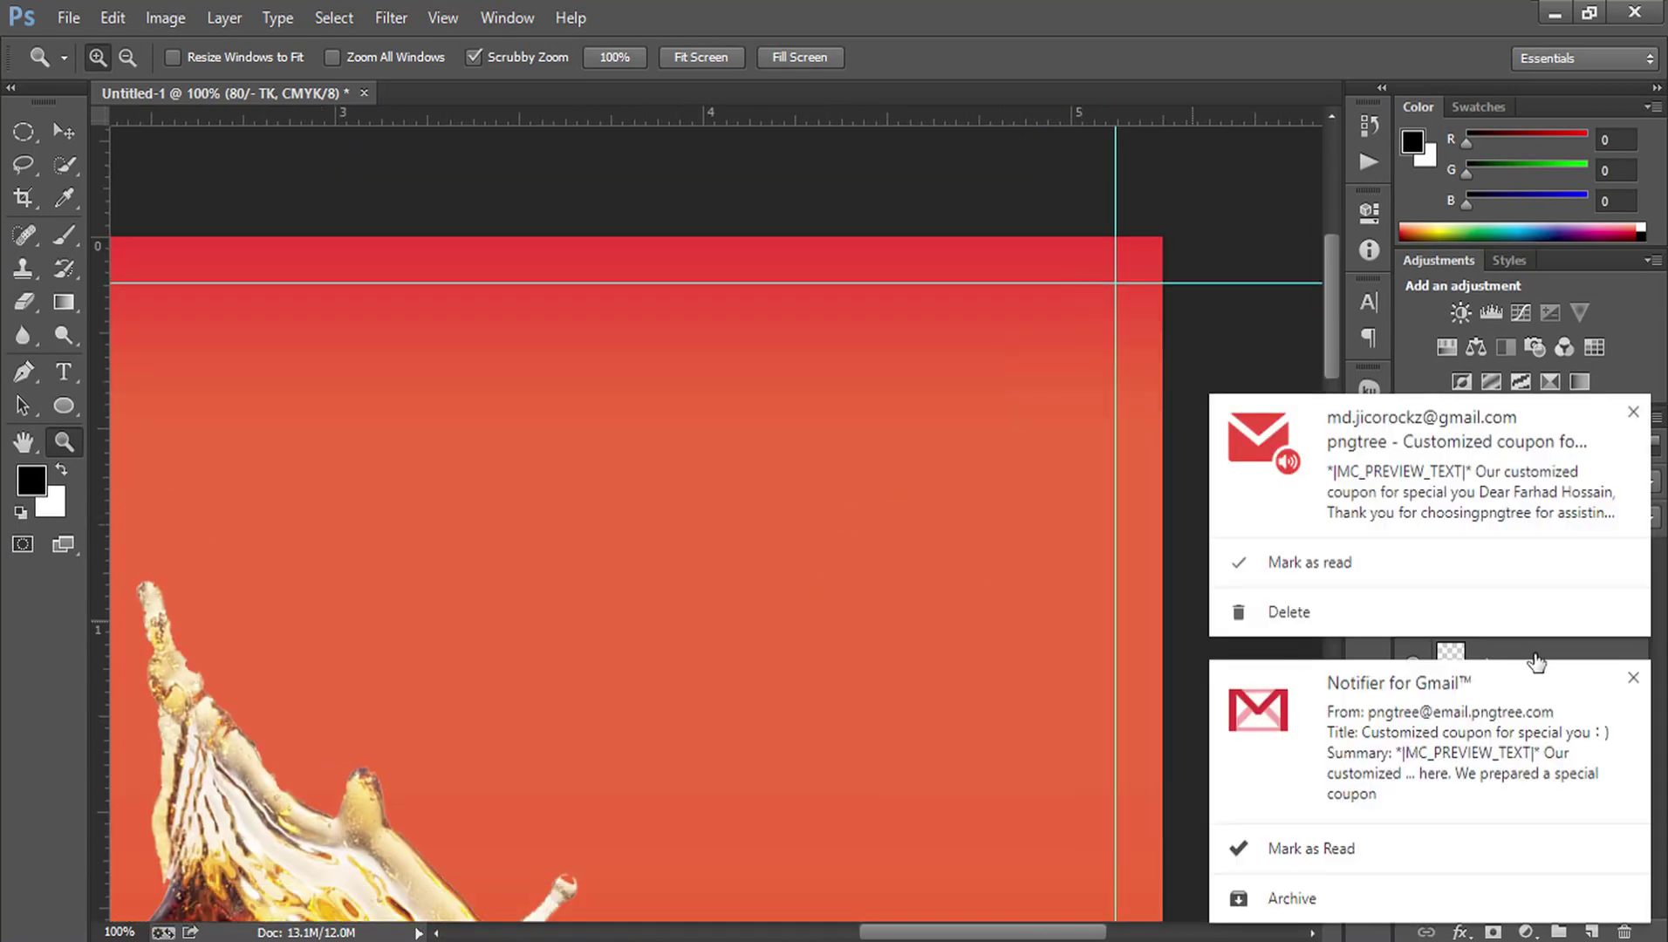
left_click(1633, 698)
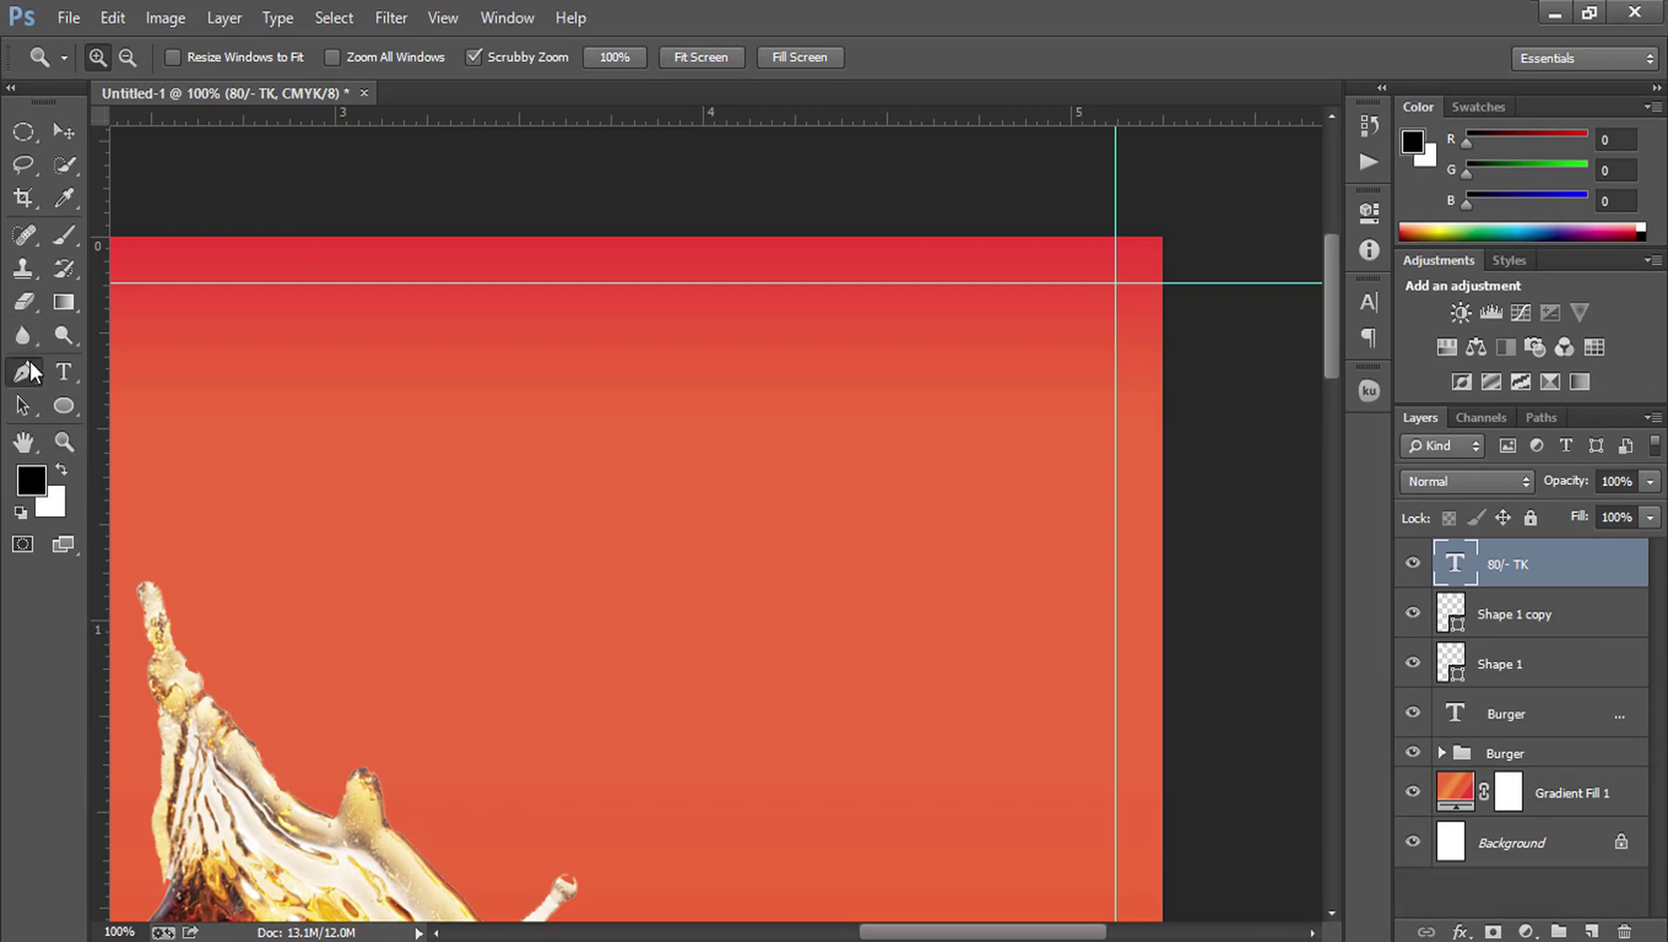
left_click_drag(24, 370, 105, 371)
left_click(105, 369)
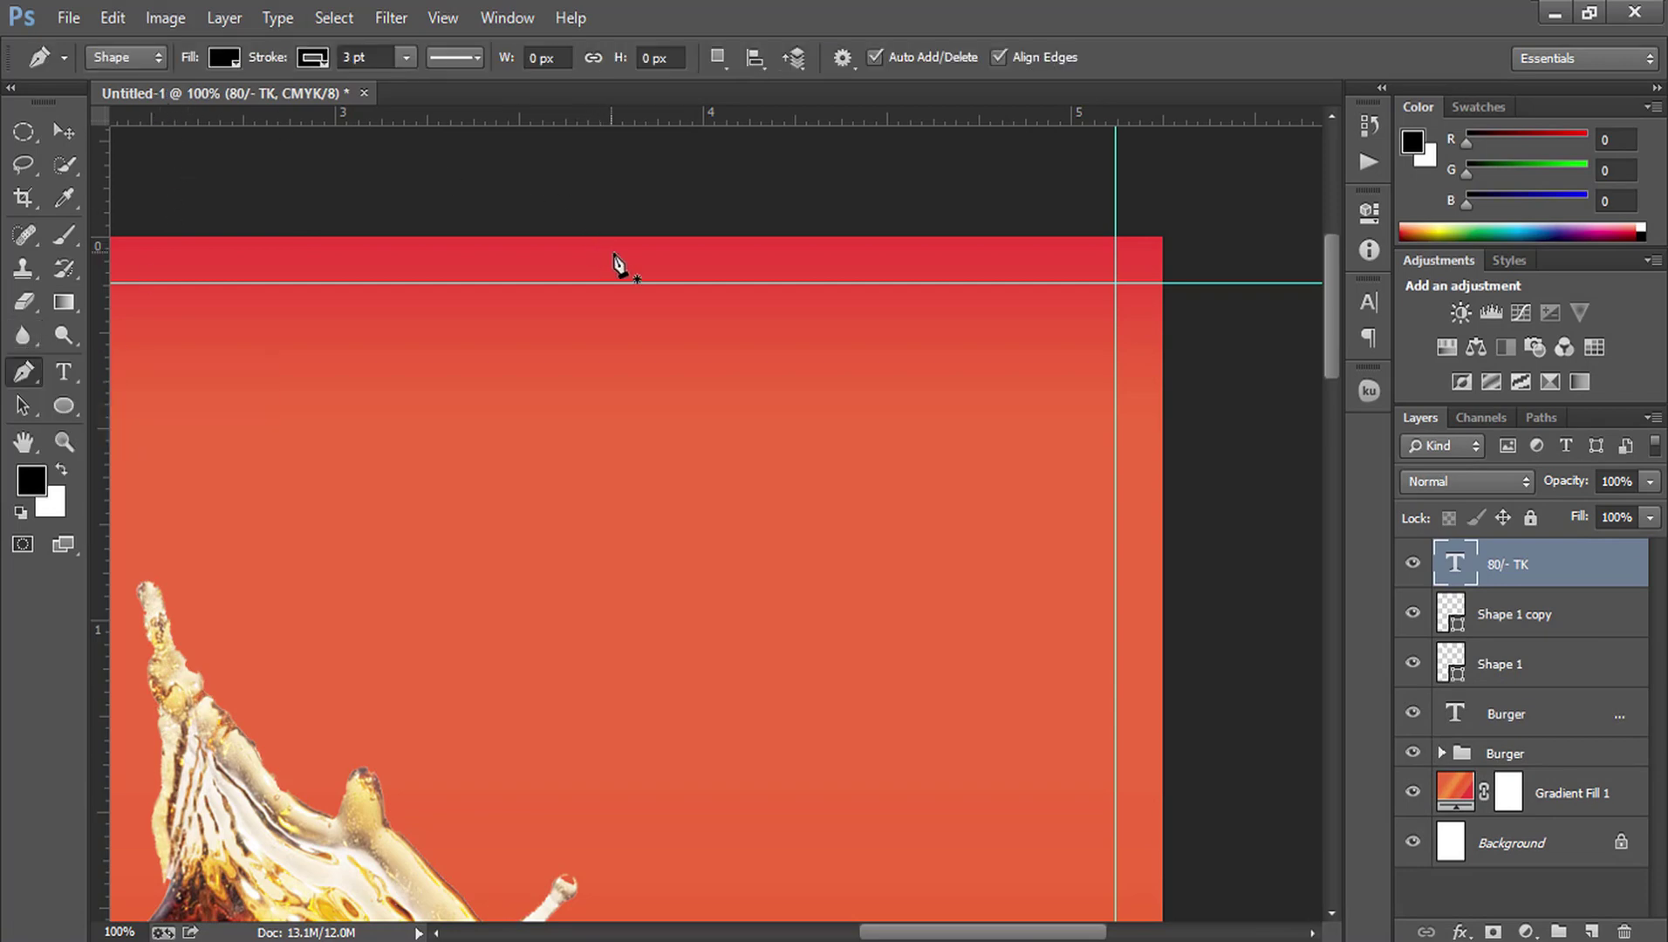
Step: Draw a black bar with a slanted bottom from the top edge, with no stroke
left_click(797, 237)
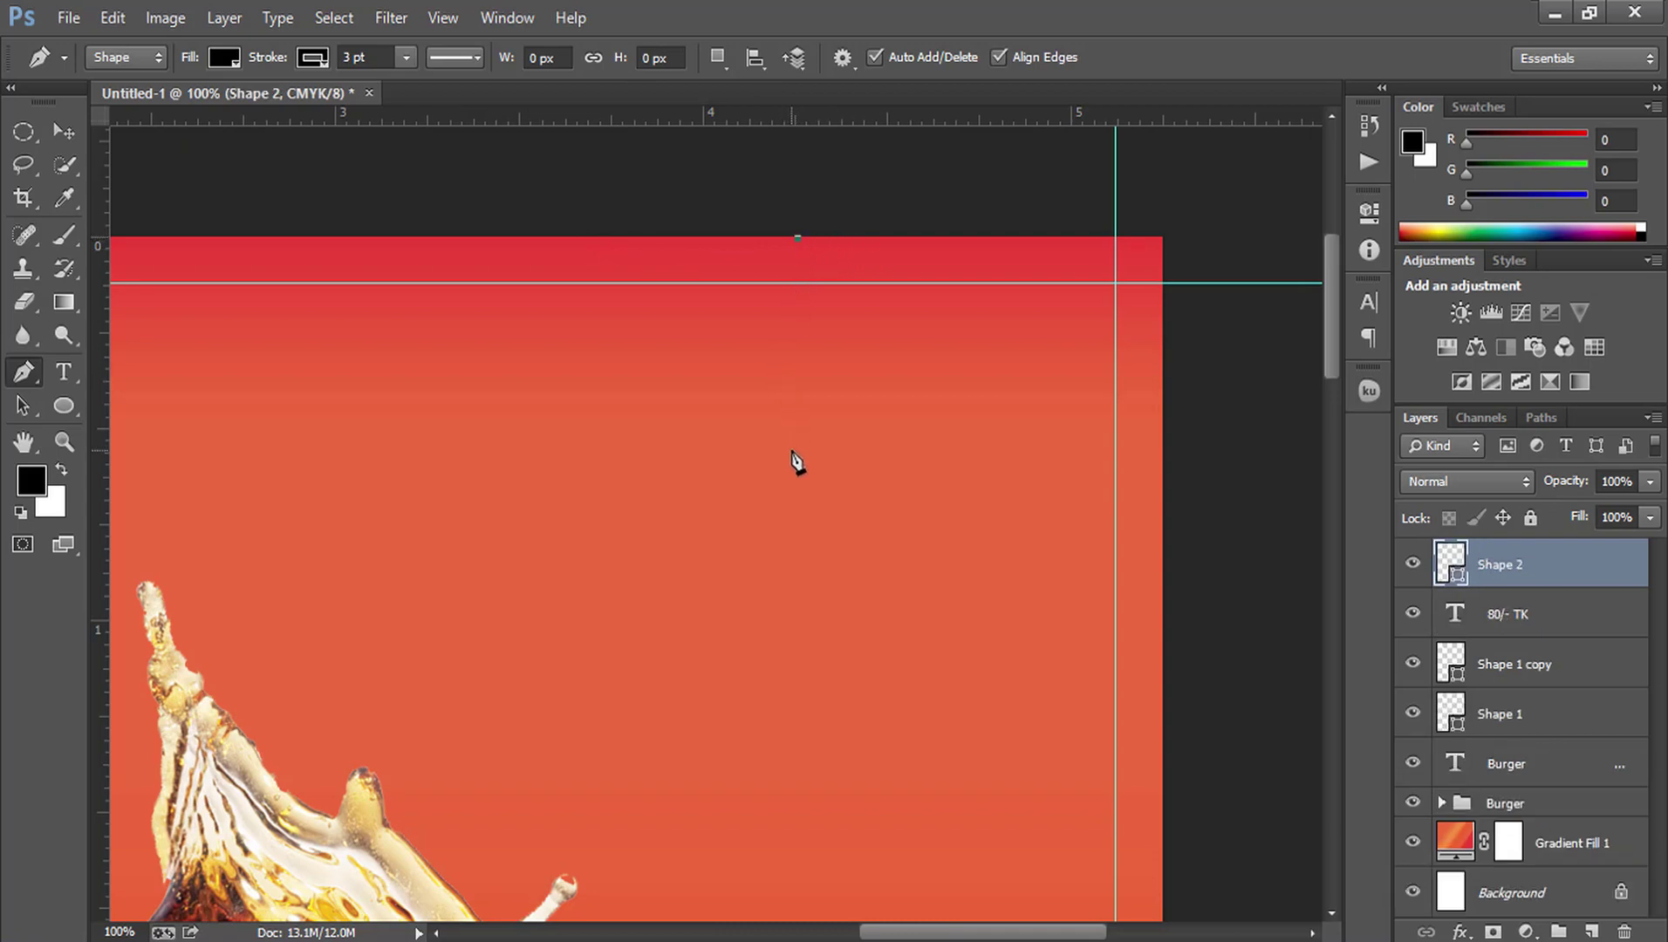
left_click(798, 506)
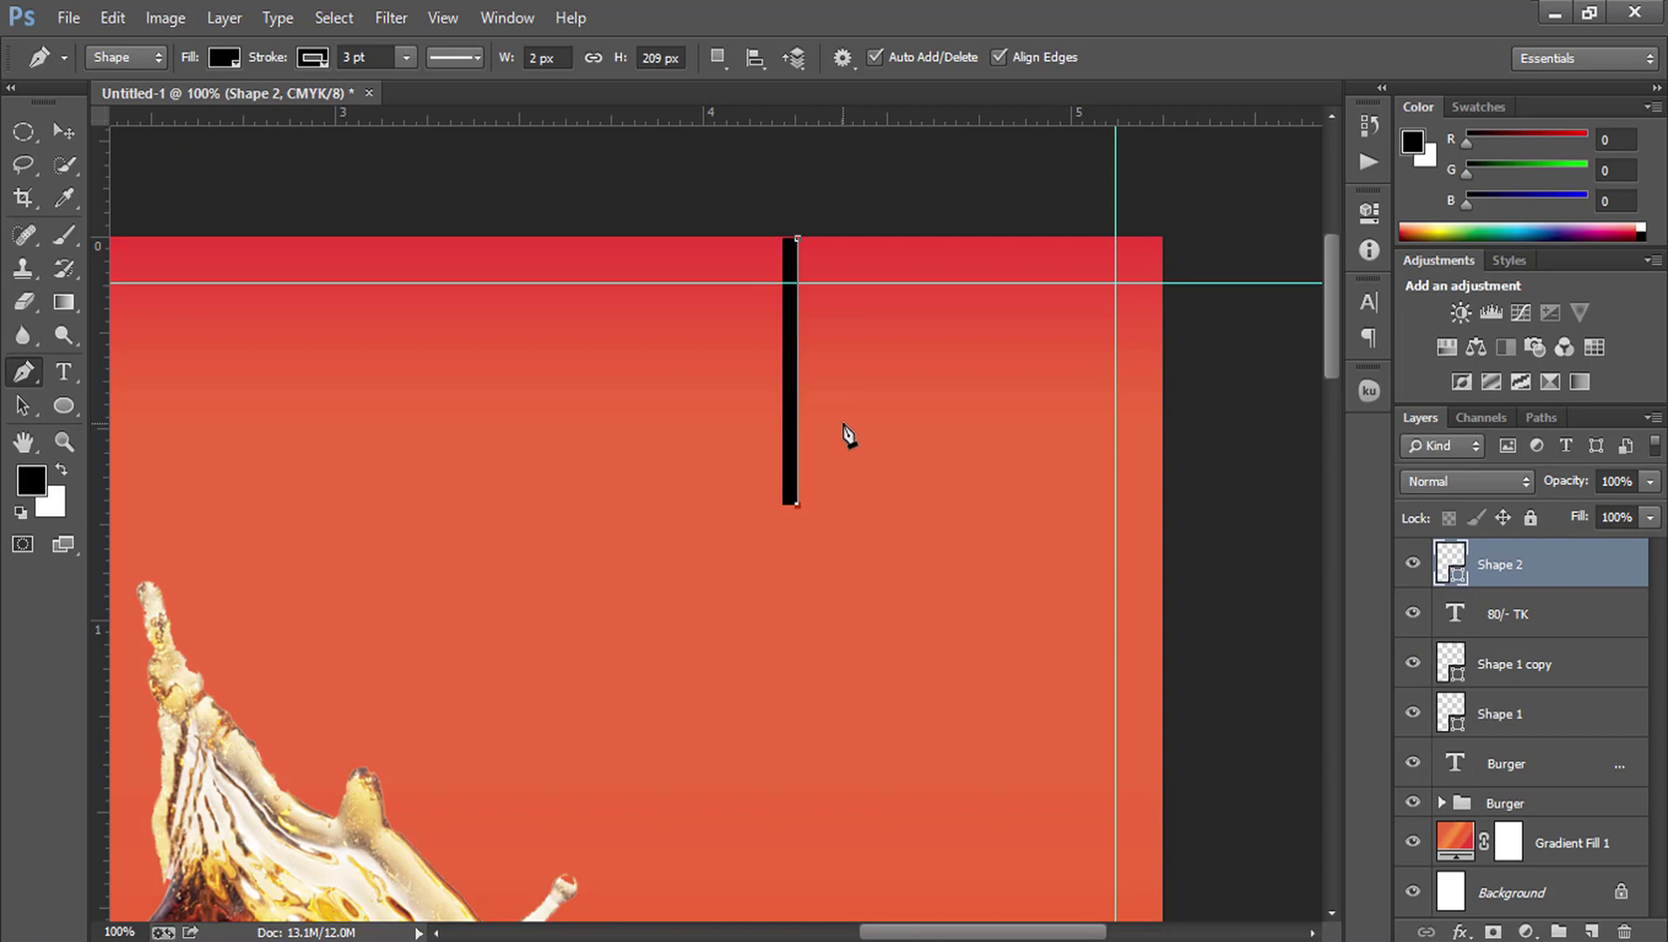
left_click(843, 425)
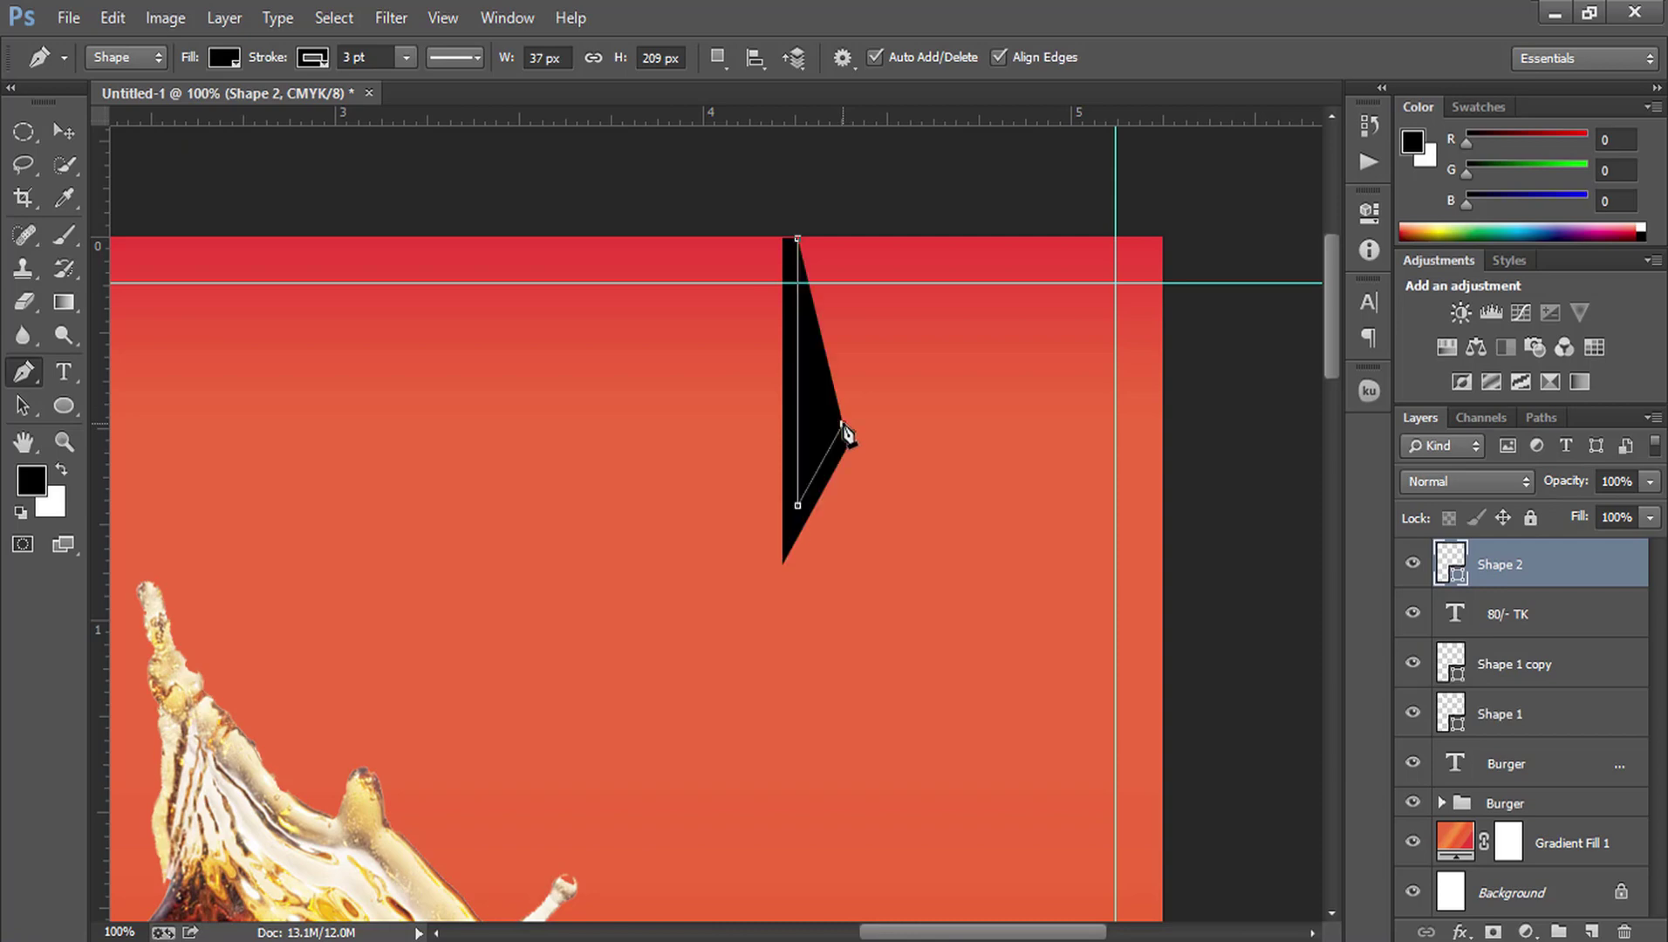
left_click(843, 239)
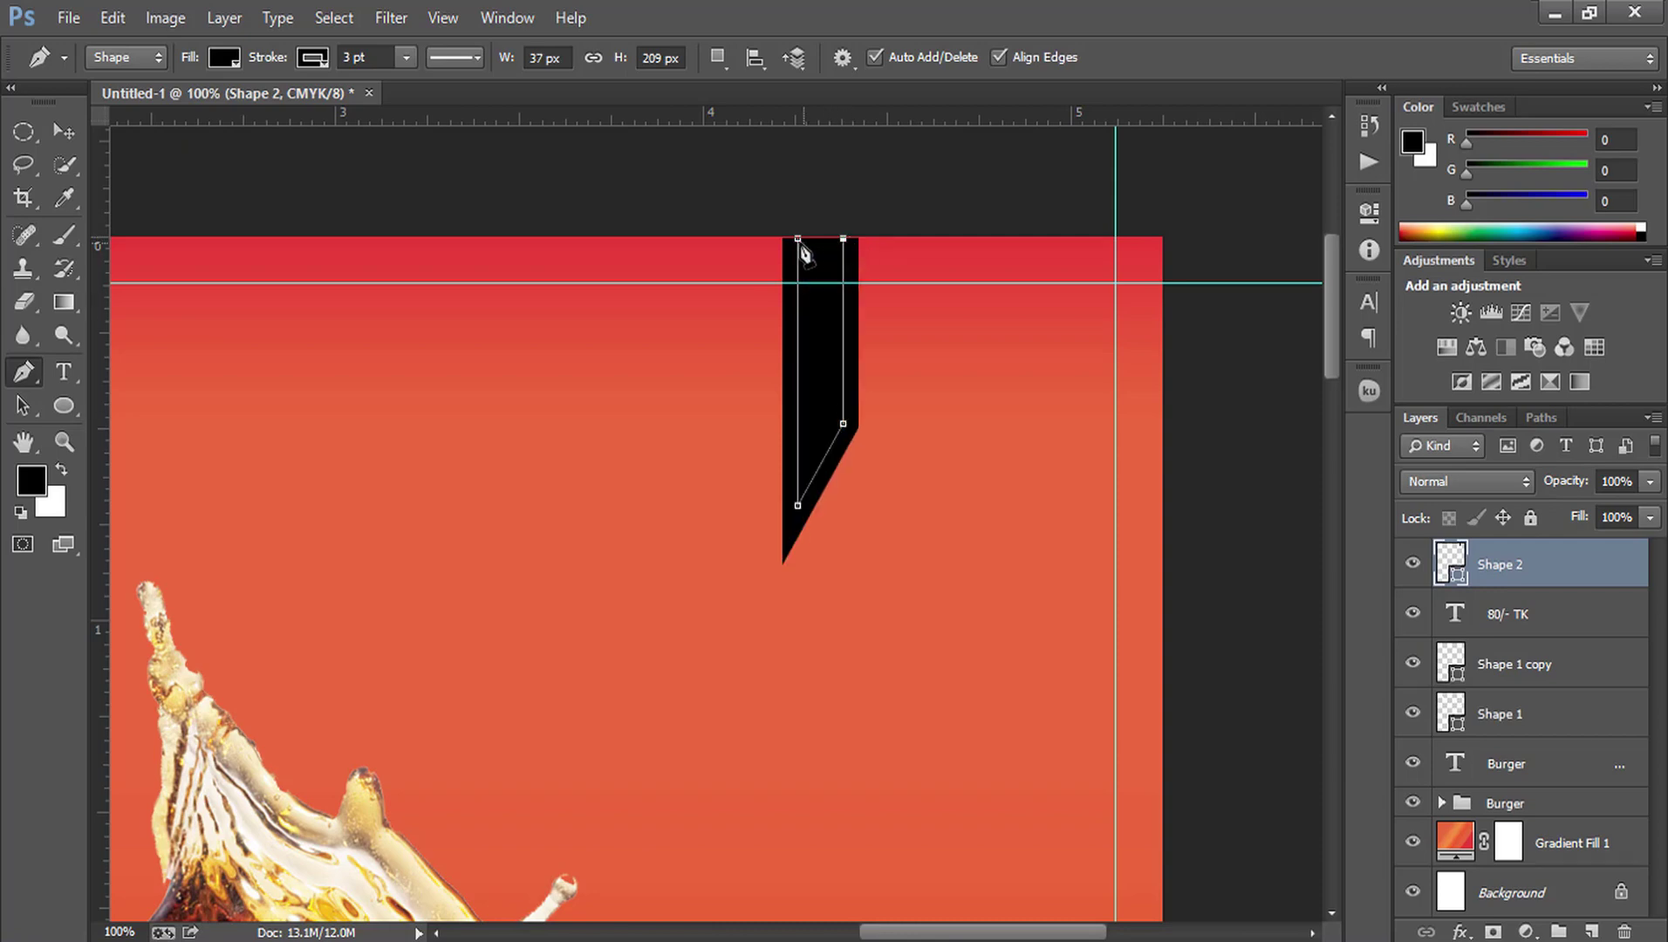
left_click(801, 247)
left_click(314, 57)
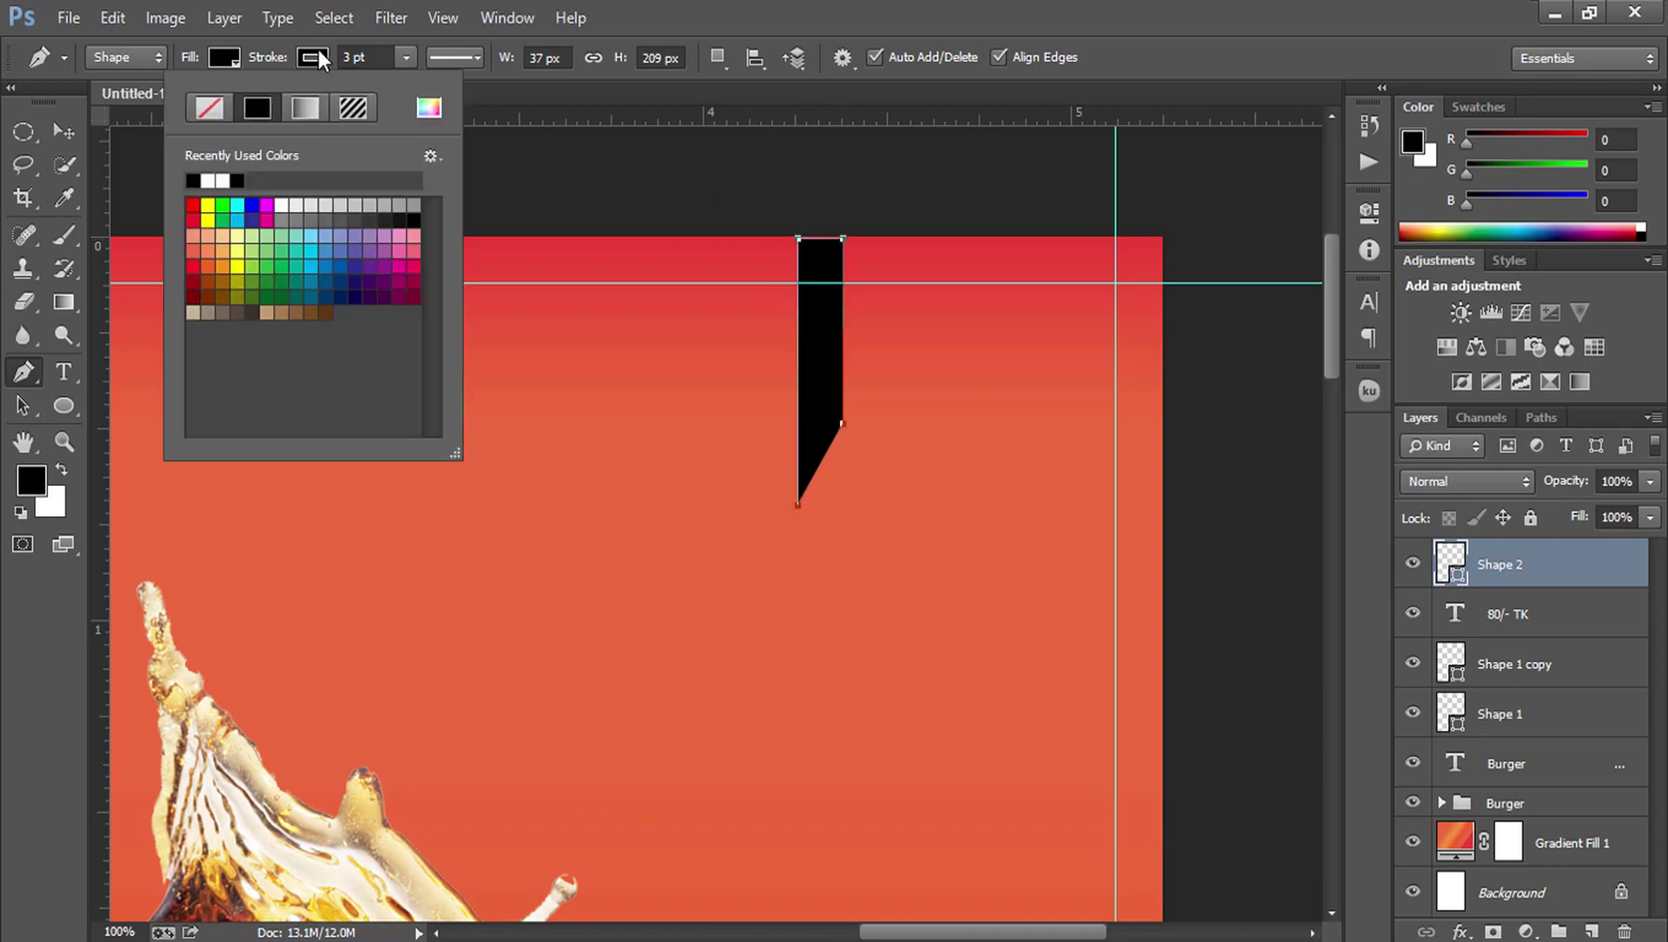
left_click(202, 114)
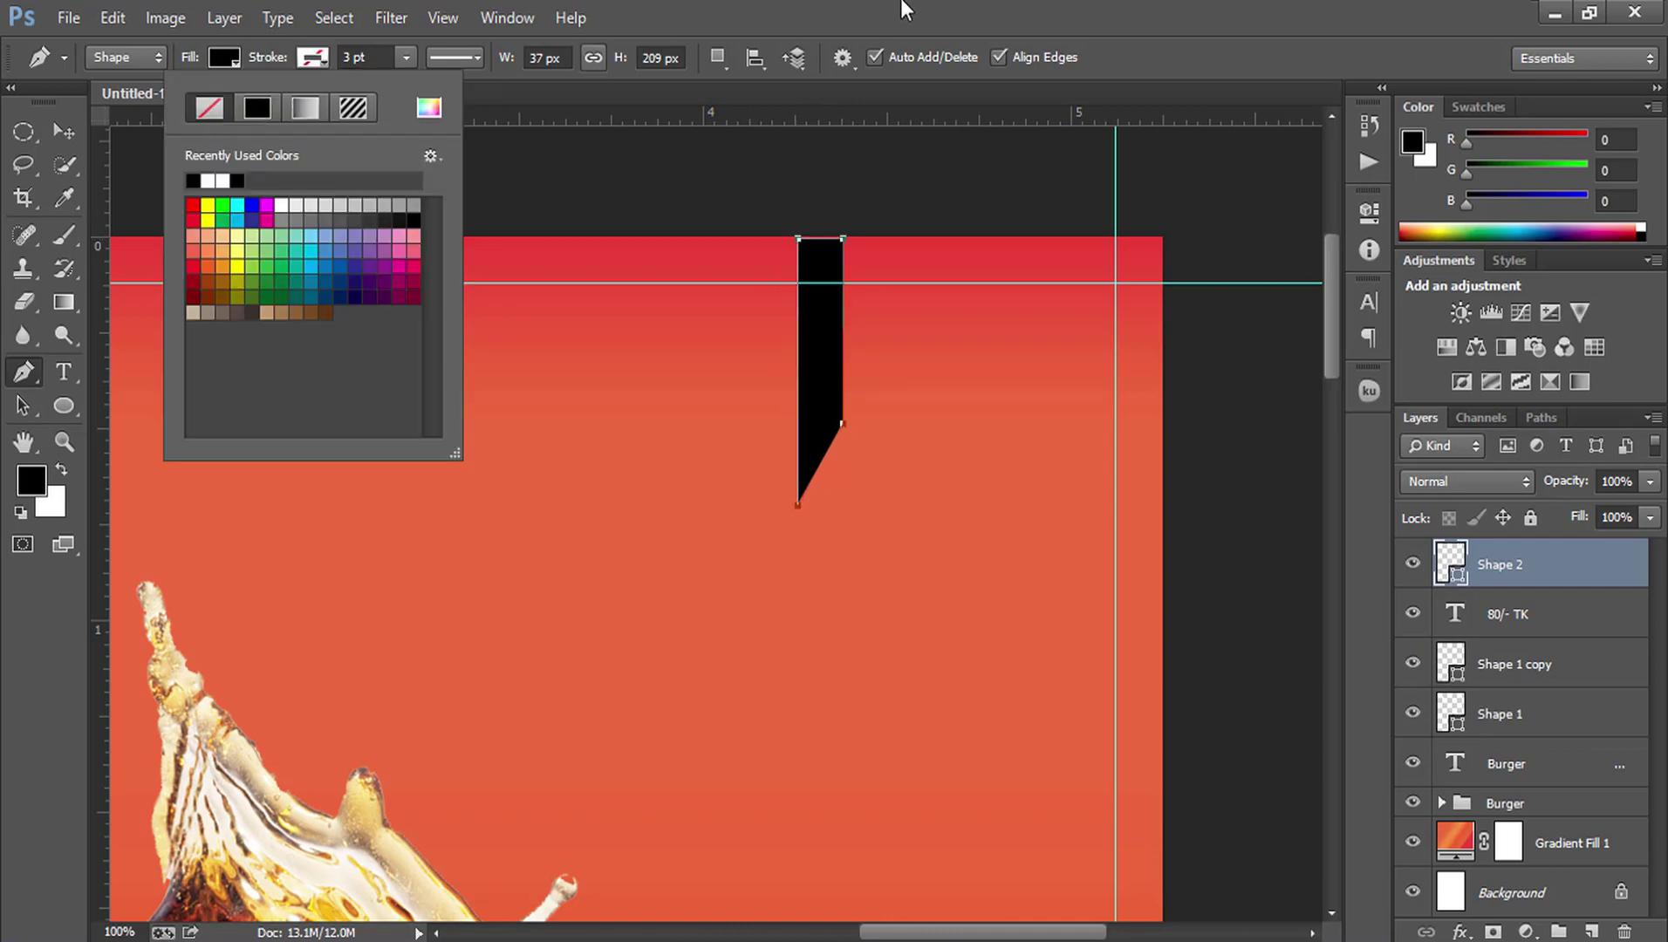
key("Return")
Step: Widen the black bar and duplicate its Shape 2 layer
left_click(55, 122)
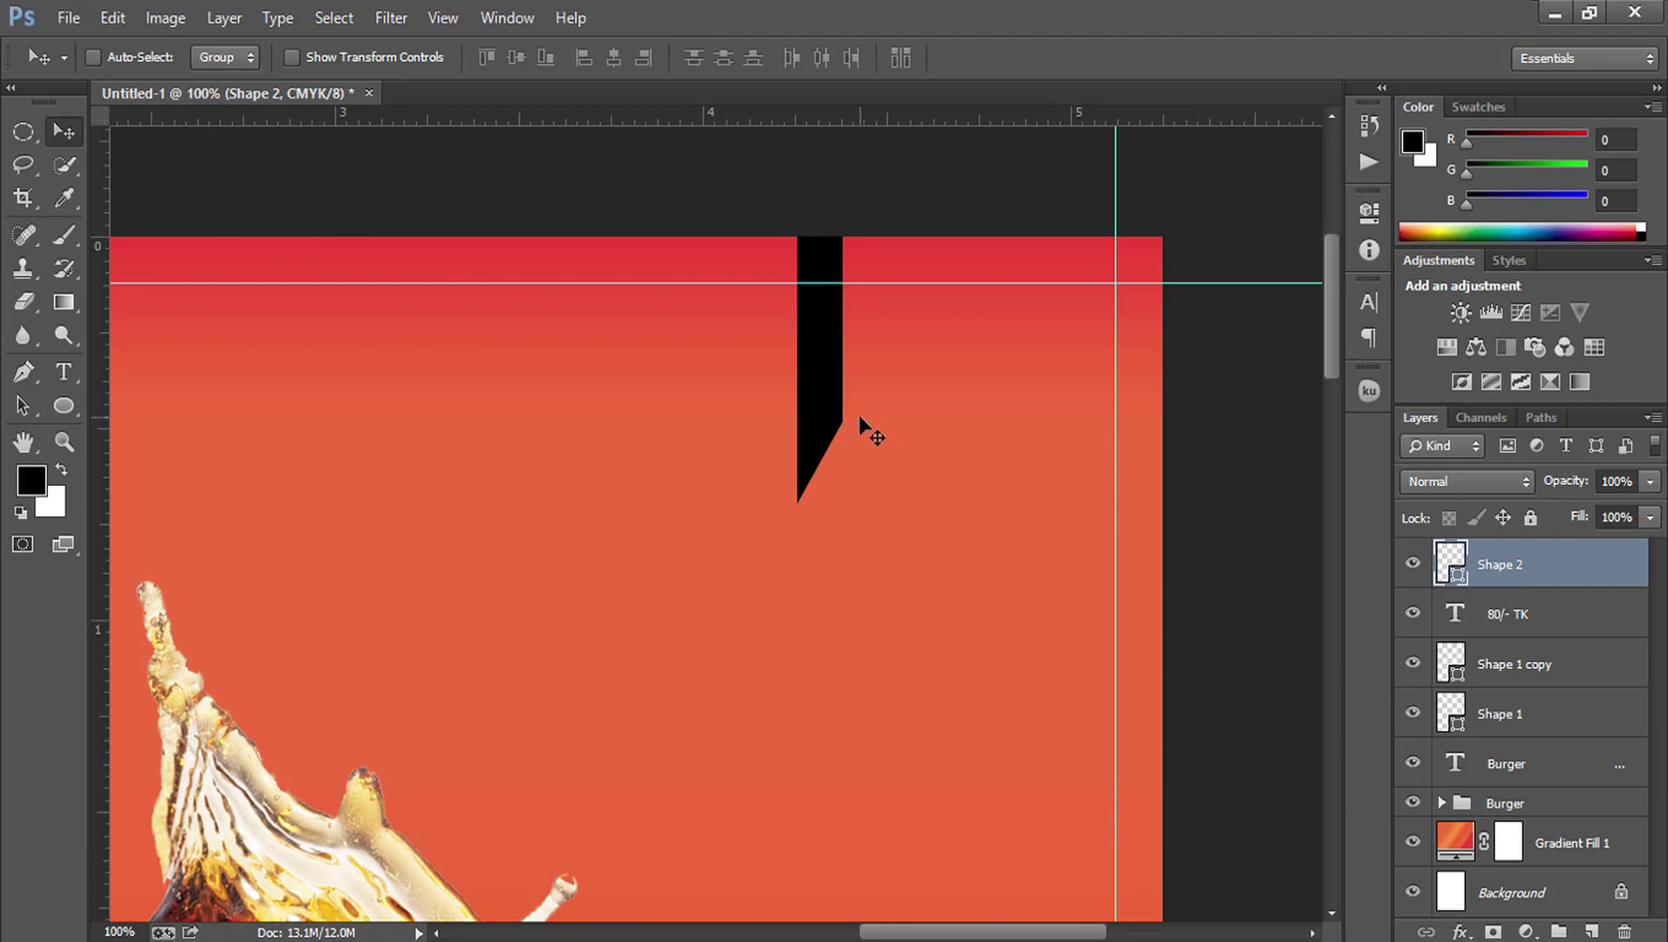
key("ctrl+t")
left_click_drag(843, 372, 864, 363)
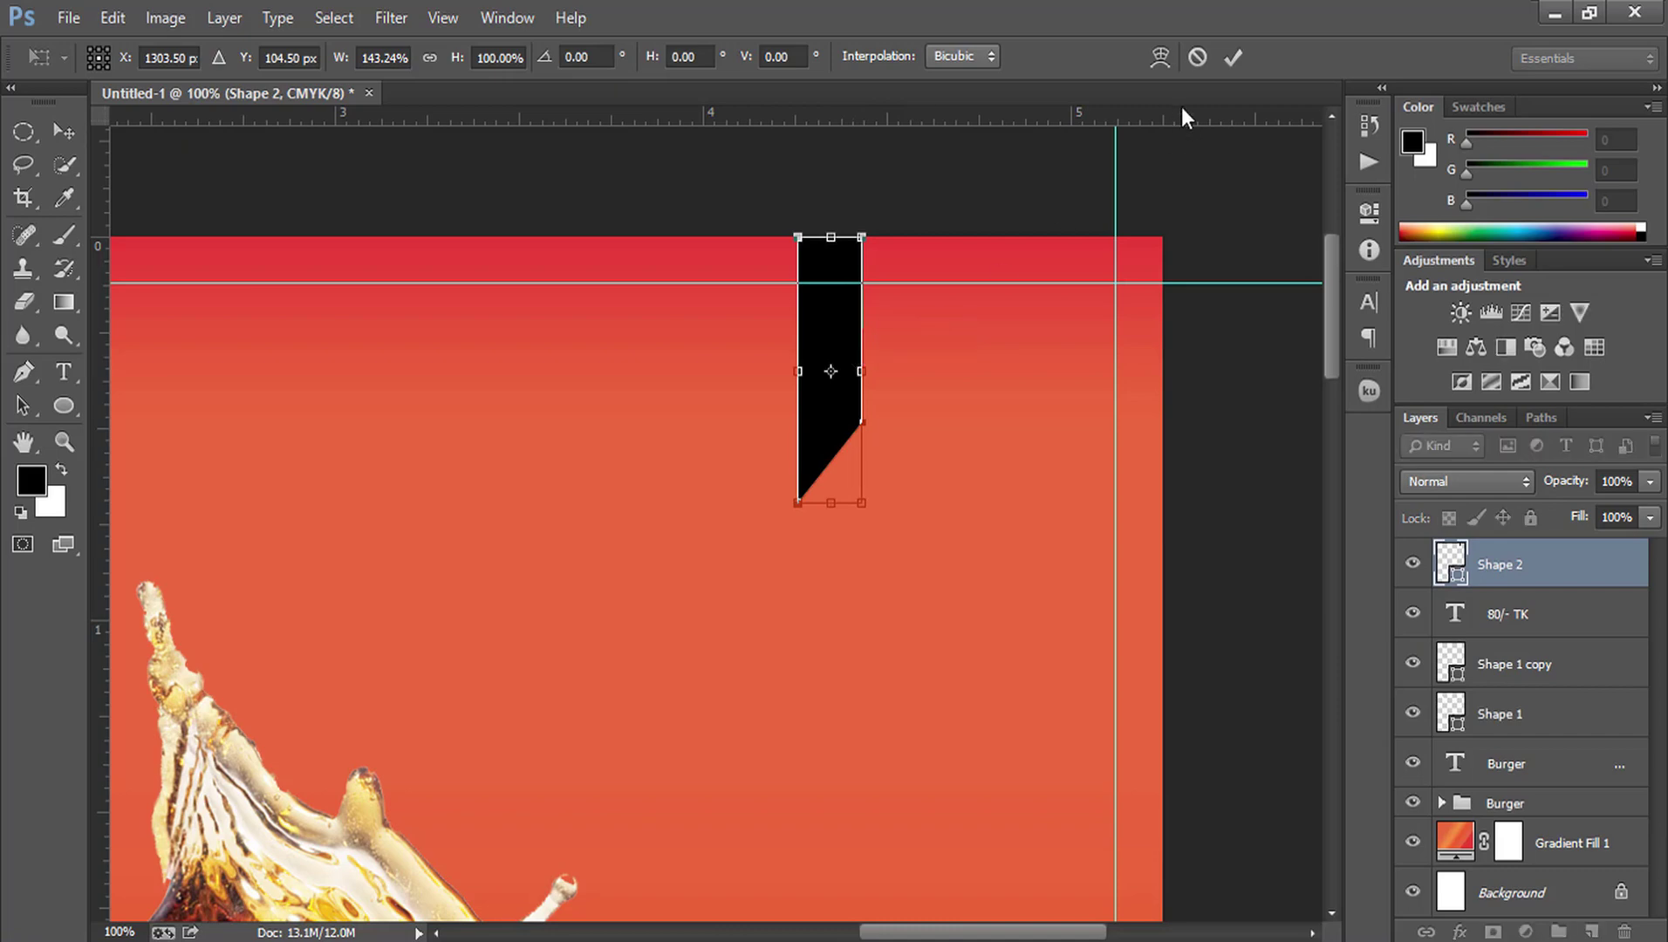
left_click(1233, 58)
left_click_drag(1488, 555, 1593, 932)
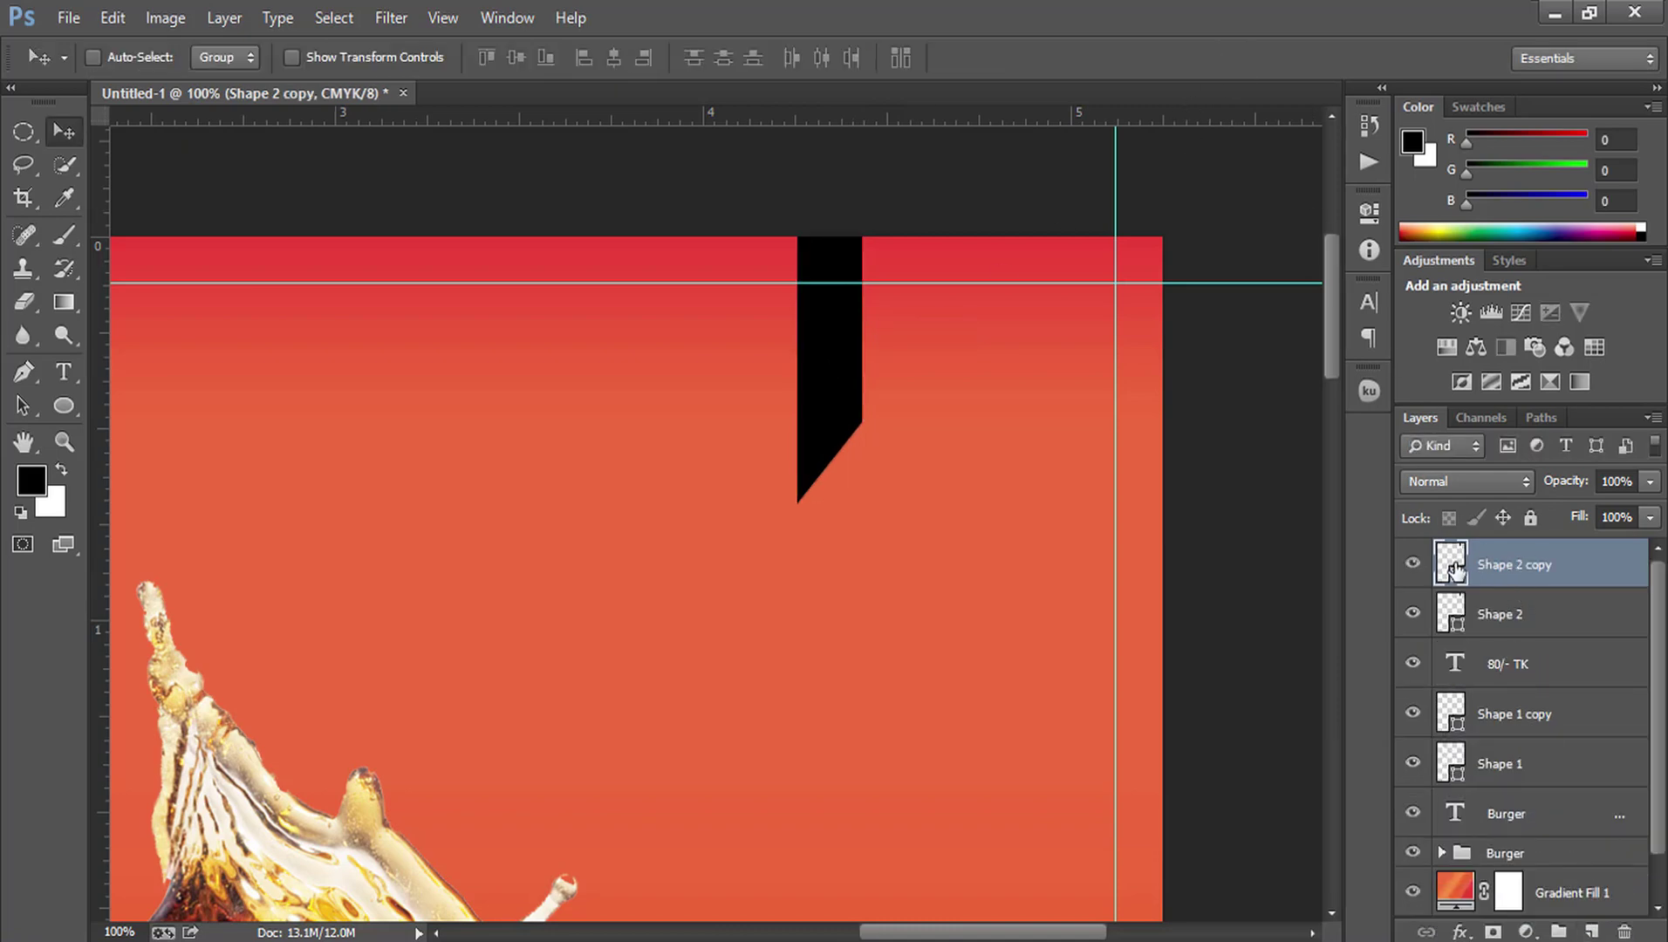
Step: Mirror the duplicate bar, nudge it right, and merge both bars into a V-notched ribbon
key("ctrl+t")
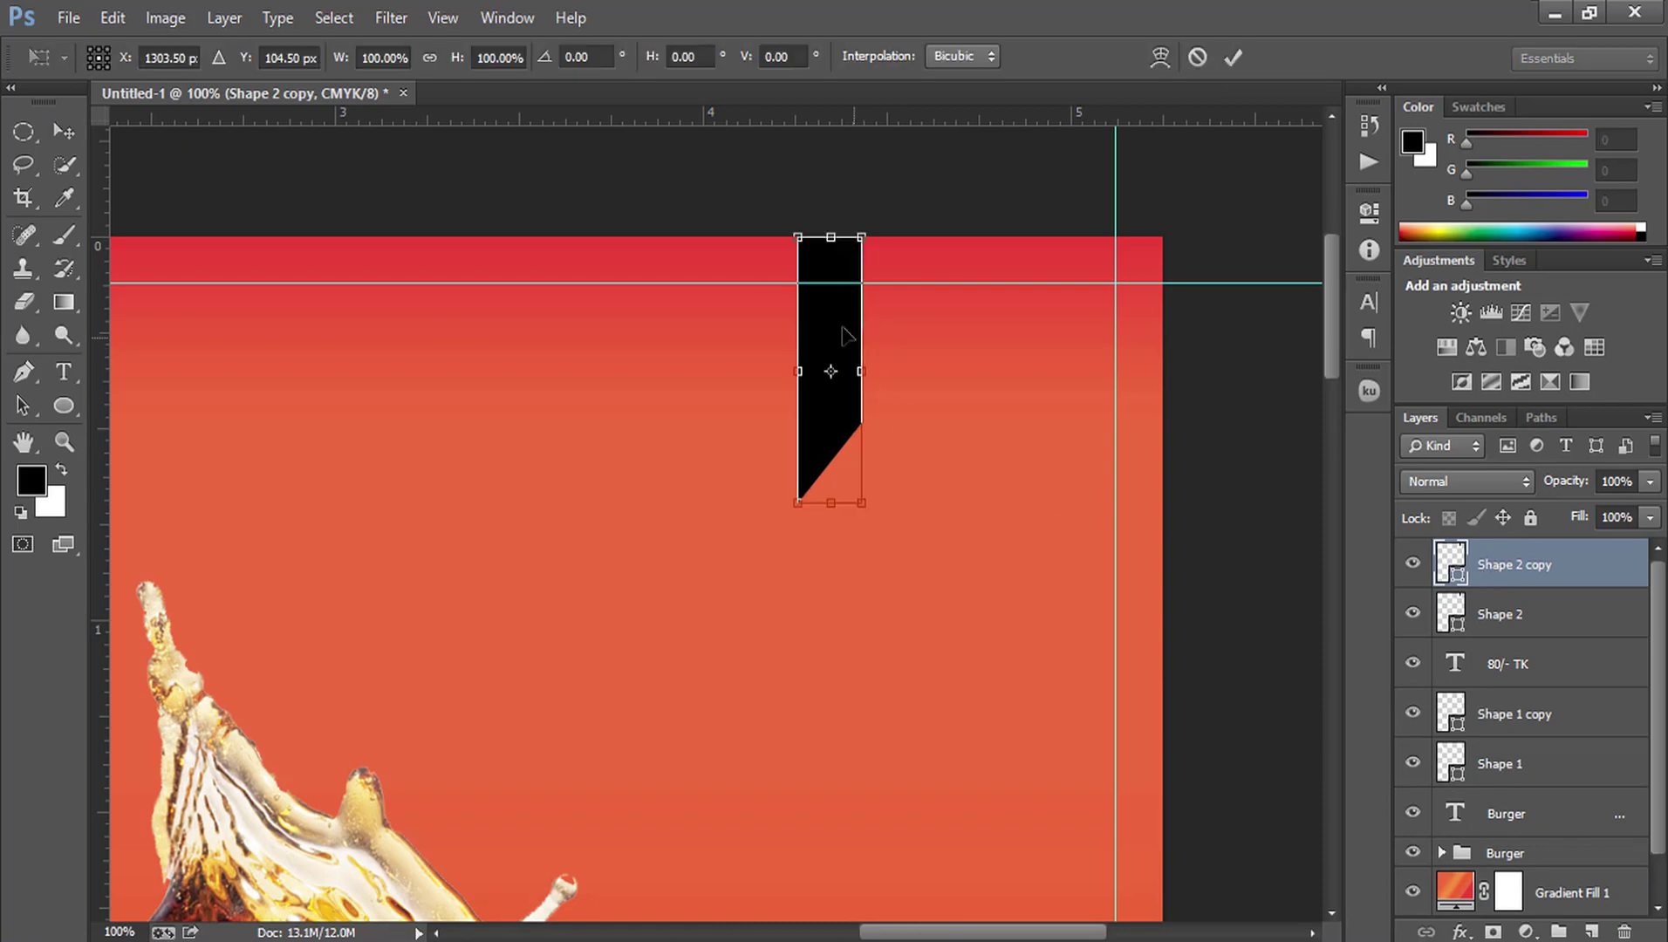
right_click(839, 321)
left_click(942, 700)
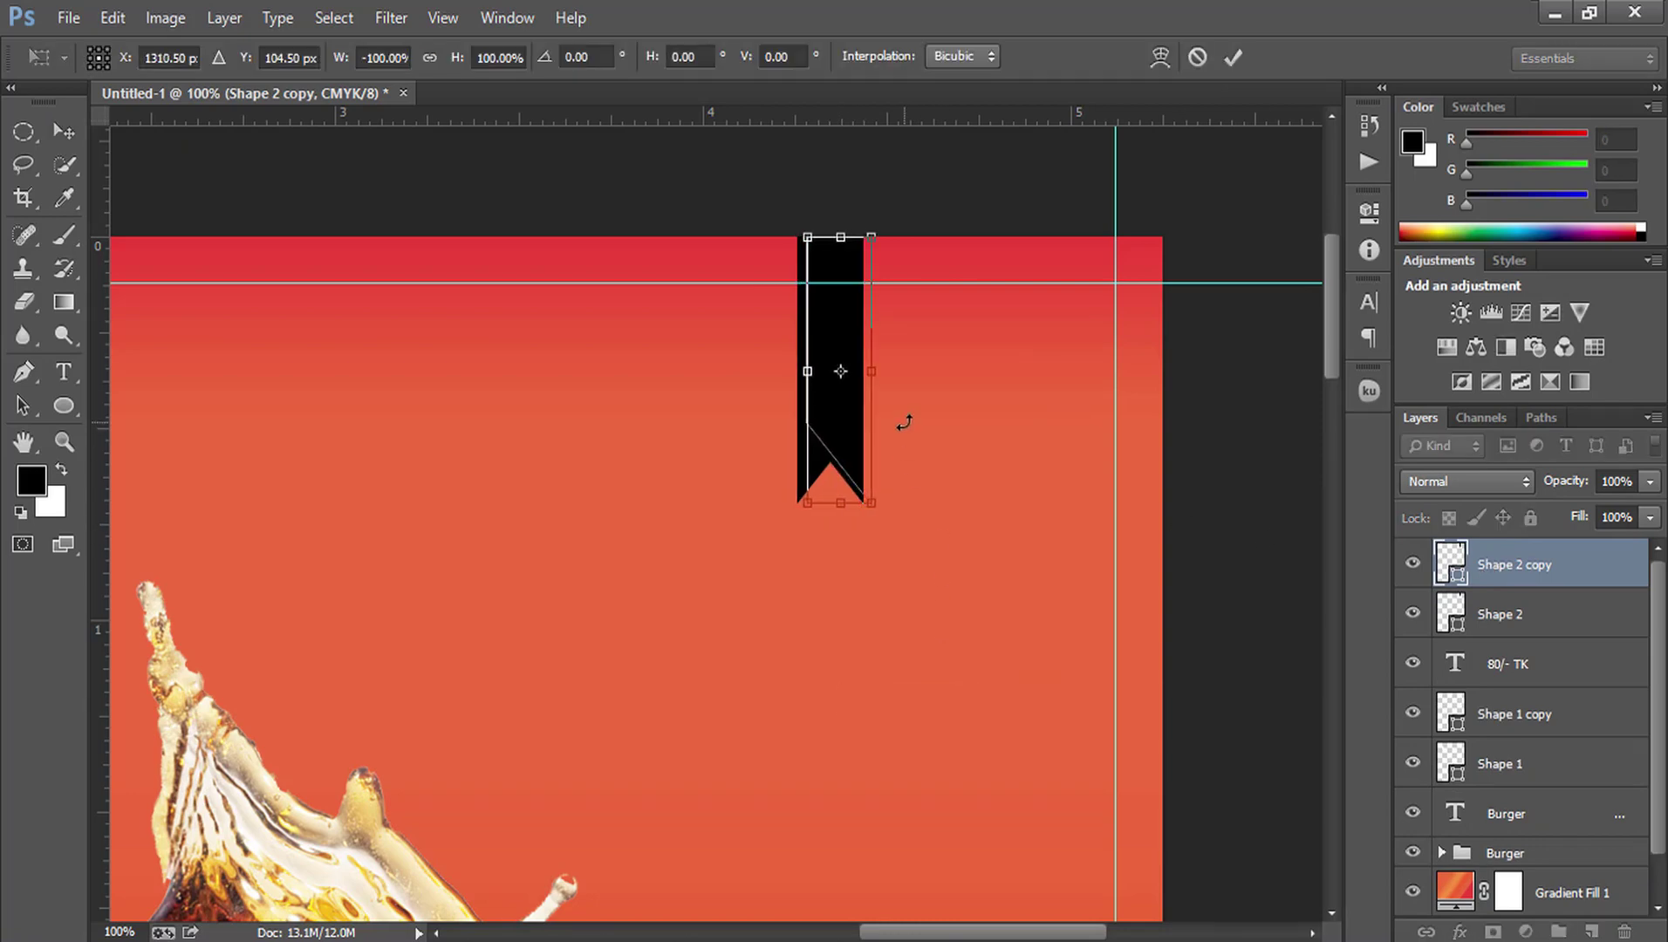
key("Right")
key("Right")
key("Right")
key("Right")
key("Right")
key("Right")
key("Right")
key("Right")
key("Right")
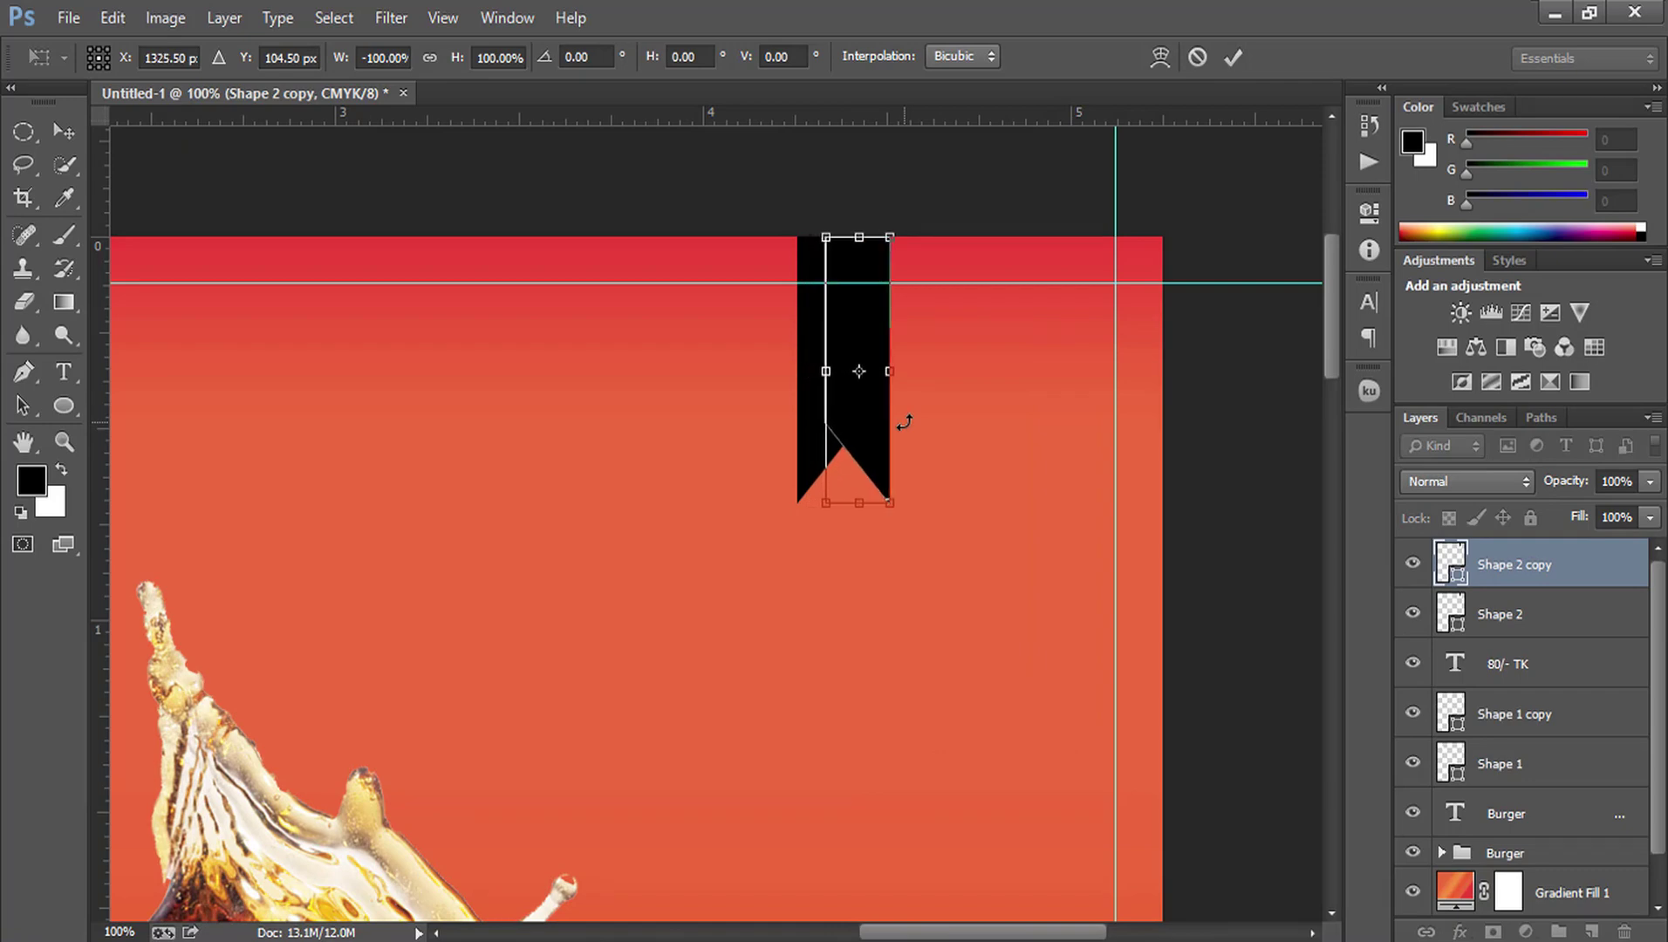
key("Right")
key("Right")
key("Right")
key("Right")
key("Right")
key("Right")
key("Right")
key("Right")
key("Right")
key("Right")
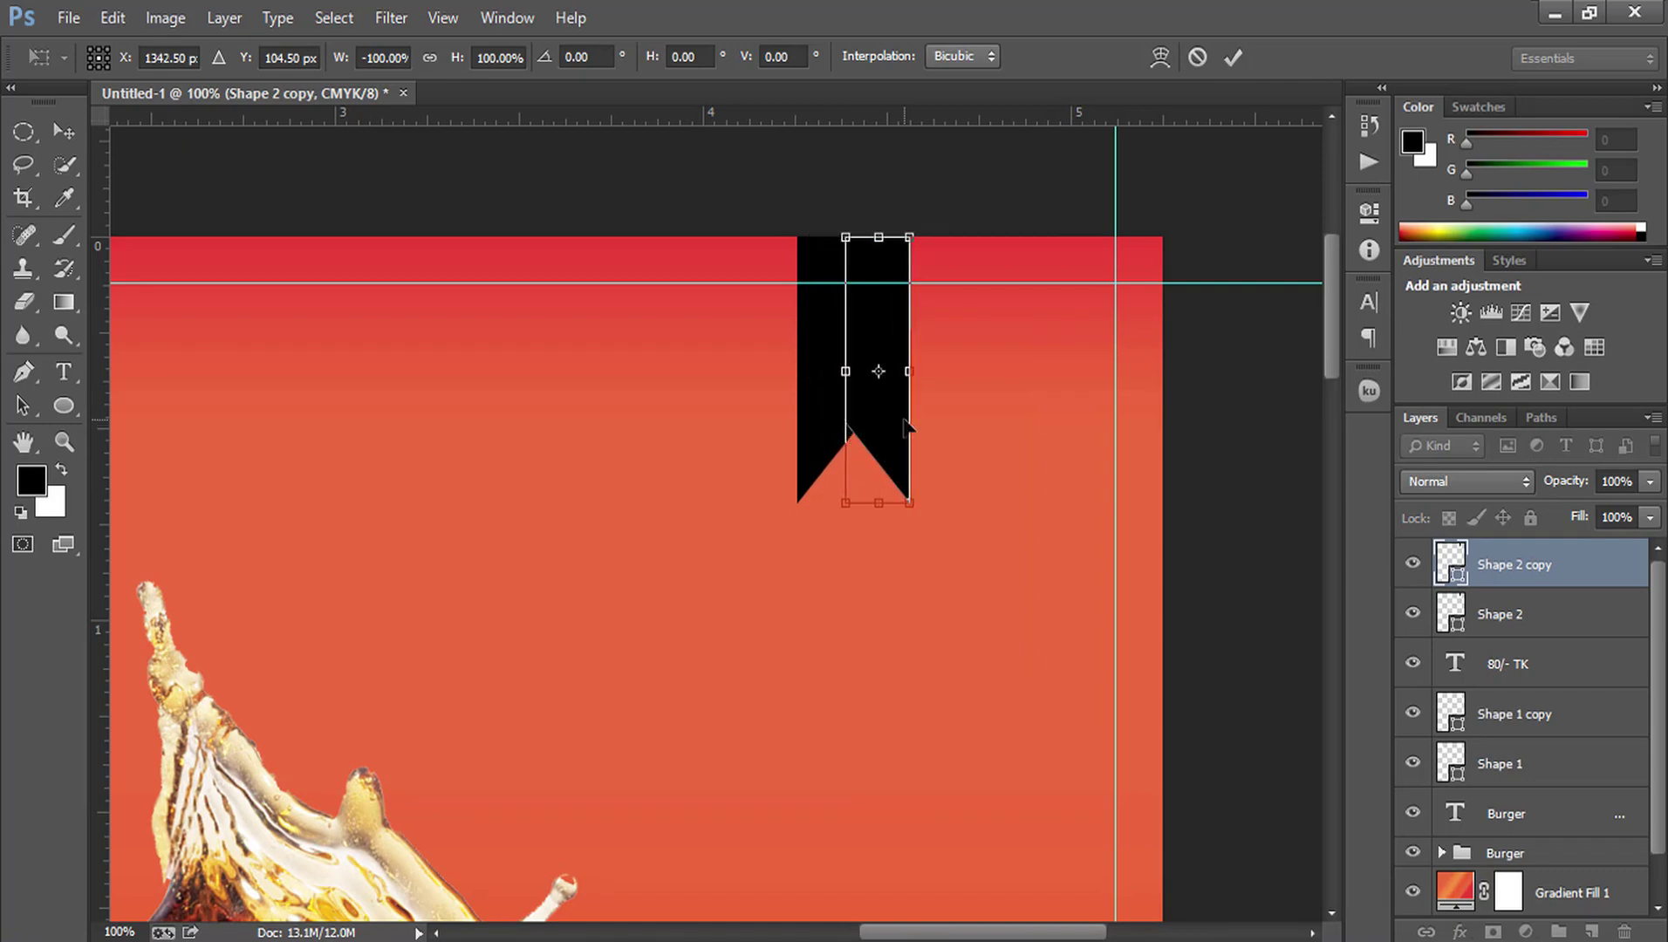
key("Right")
key("Right")
key("Right")
key("Right")
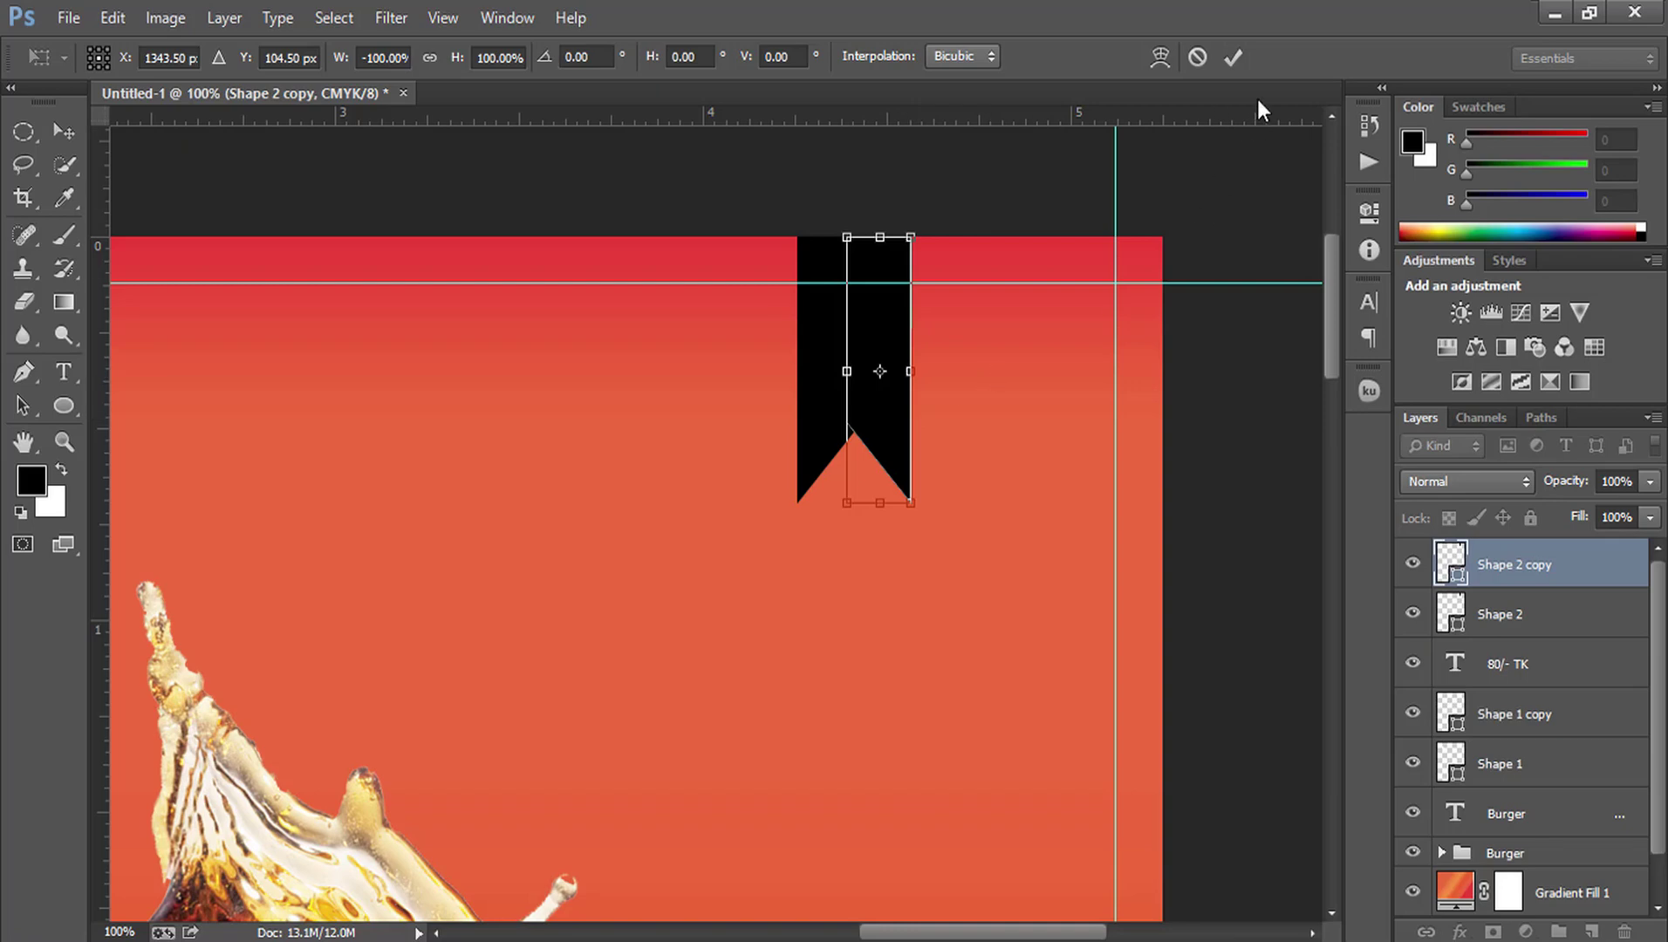
left_click(1233, 58)
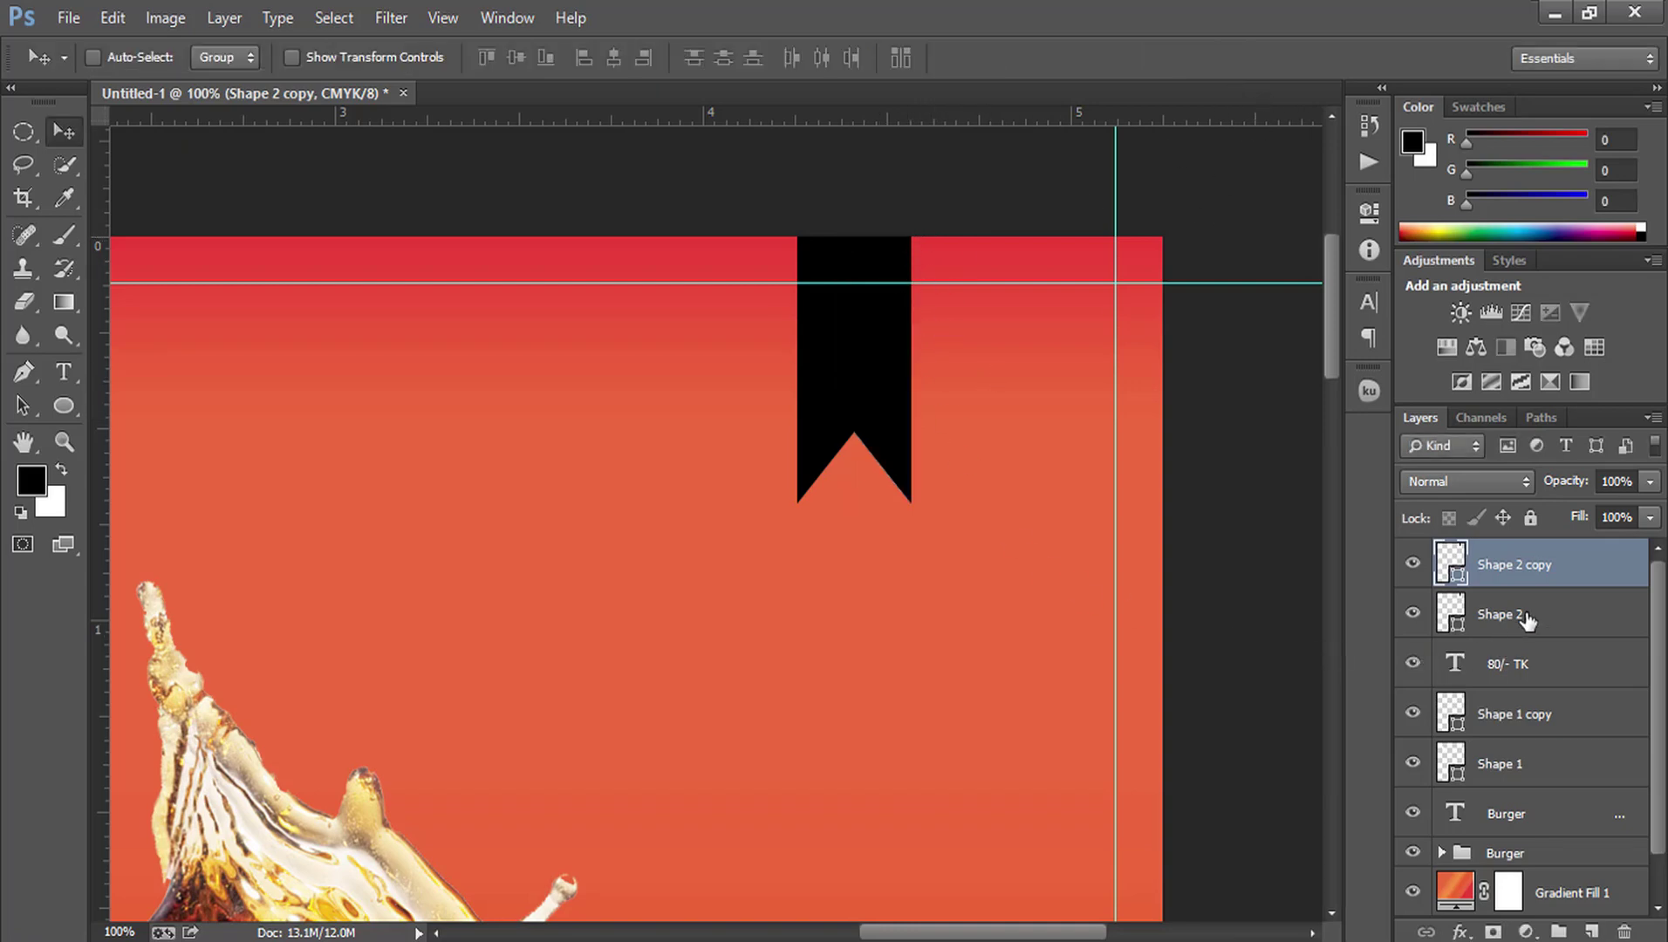
left_click(1638, 613, "shift")
right_click(1638, 613)
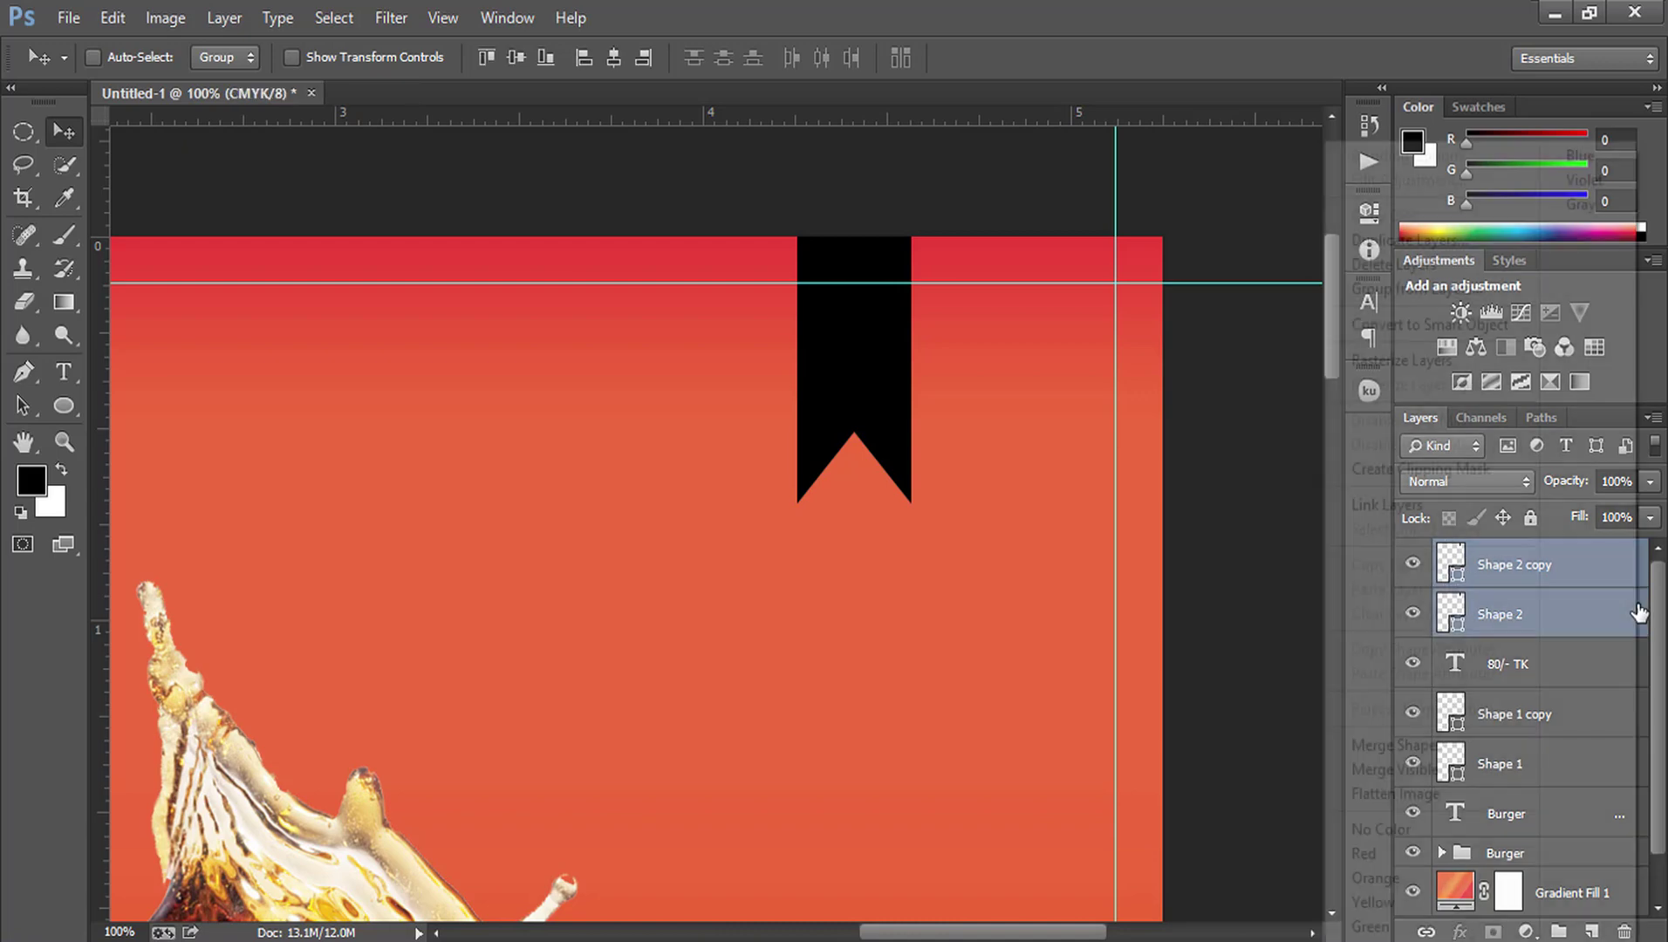
left_click(1426, 755)
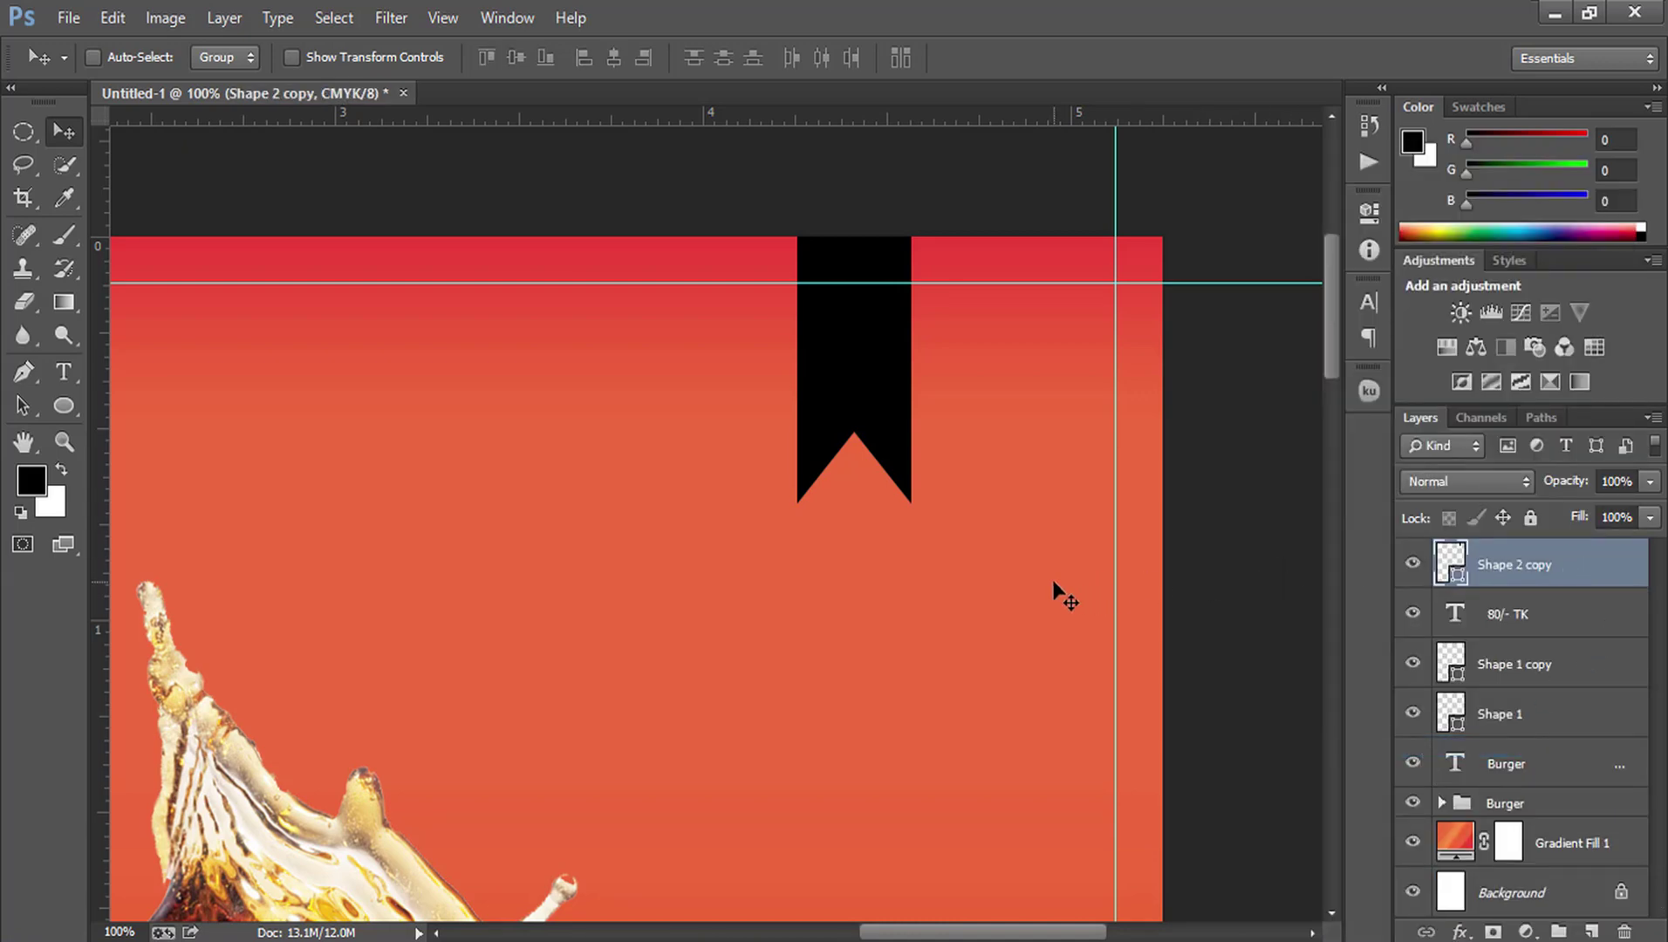
Step: Try stretching the ribbon taller, undoing each attempt to keep its original size
key("ctrl+t")
left_click_drag(861, 508, 861, 570)
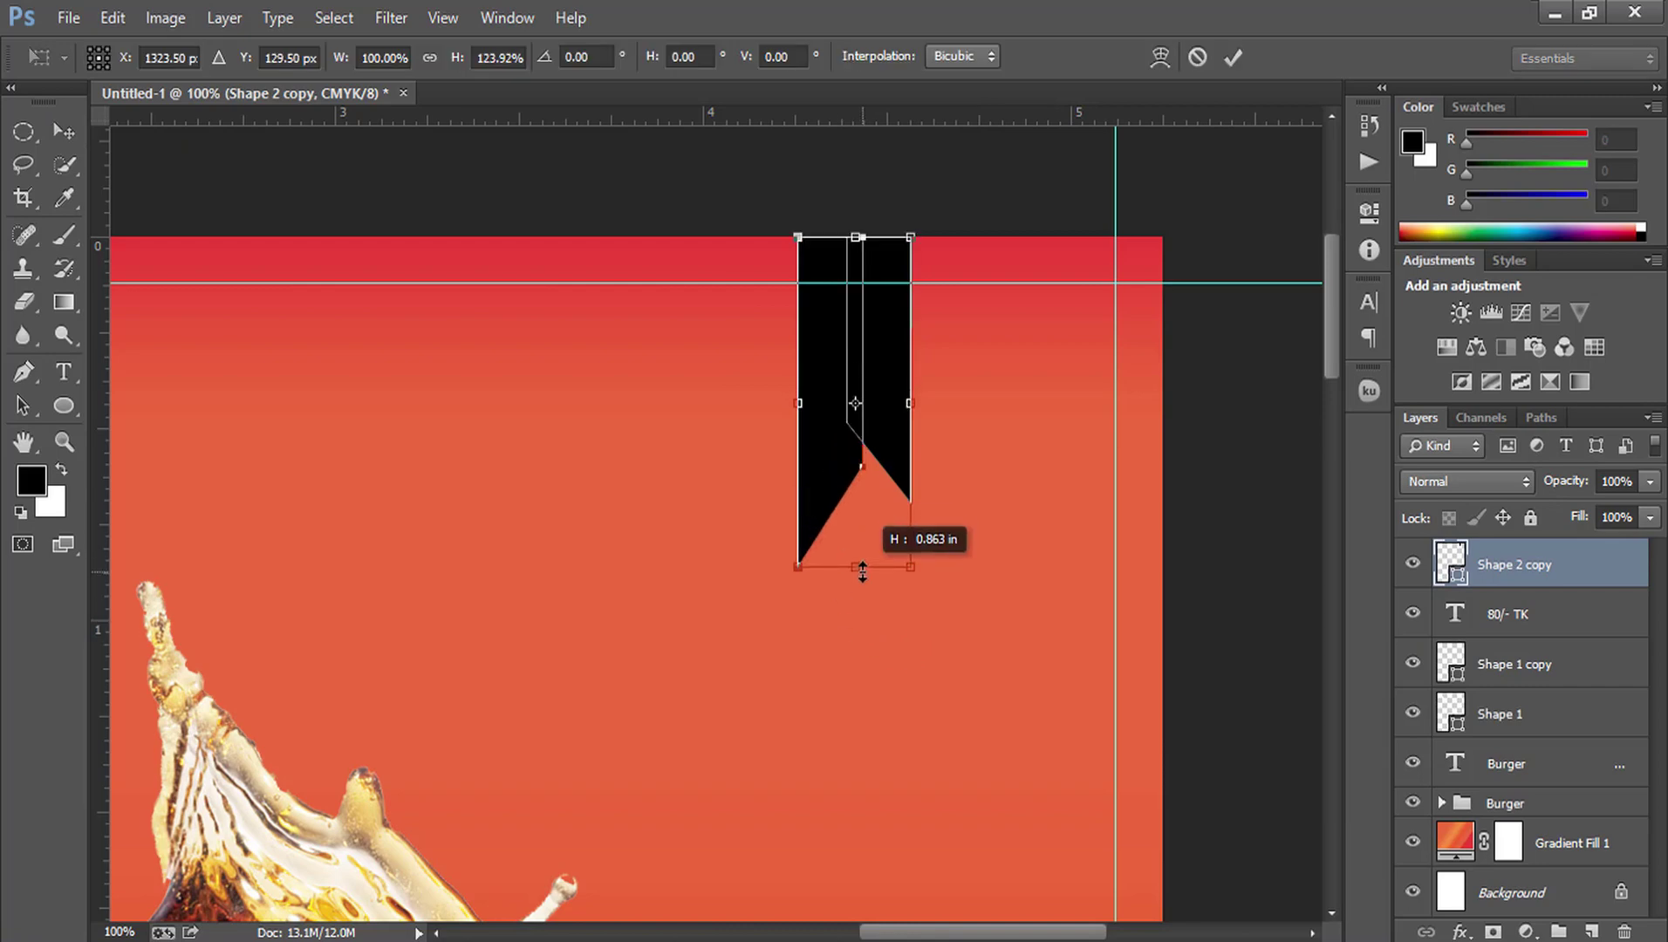
key("ctrl+z")
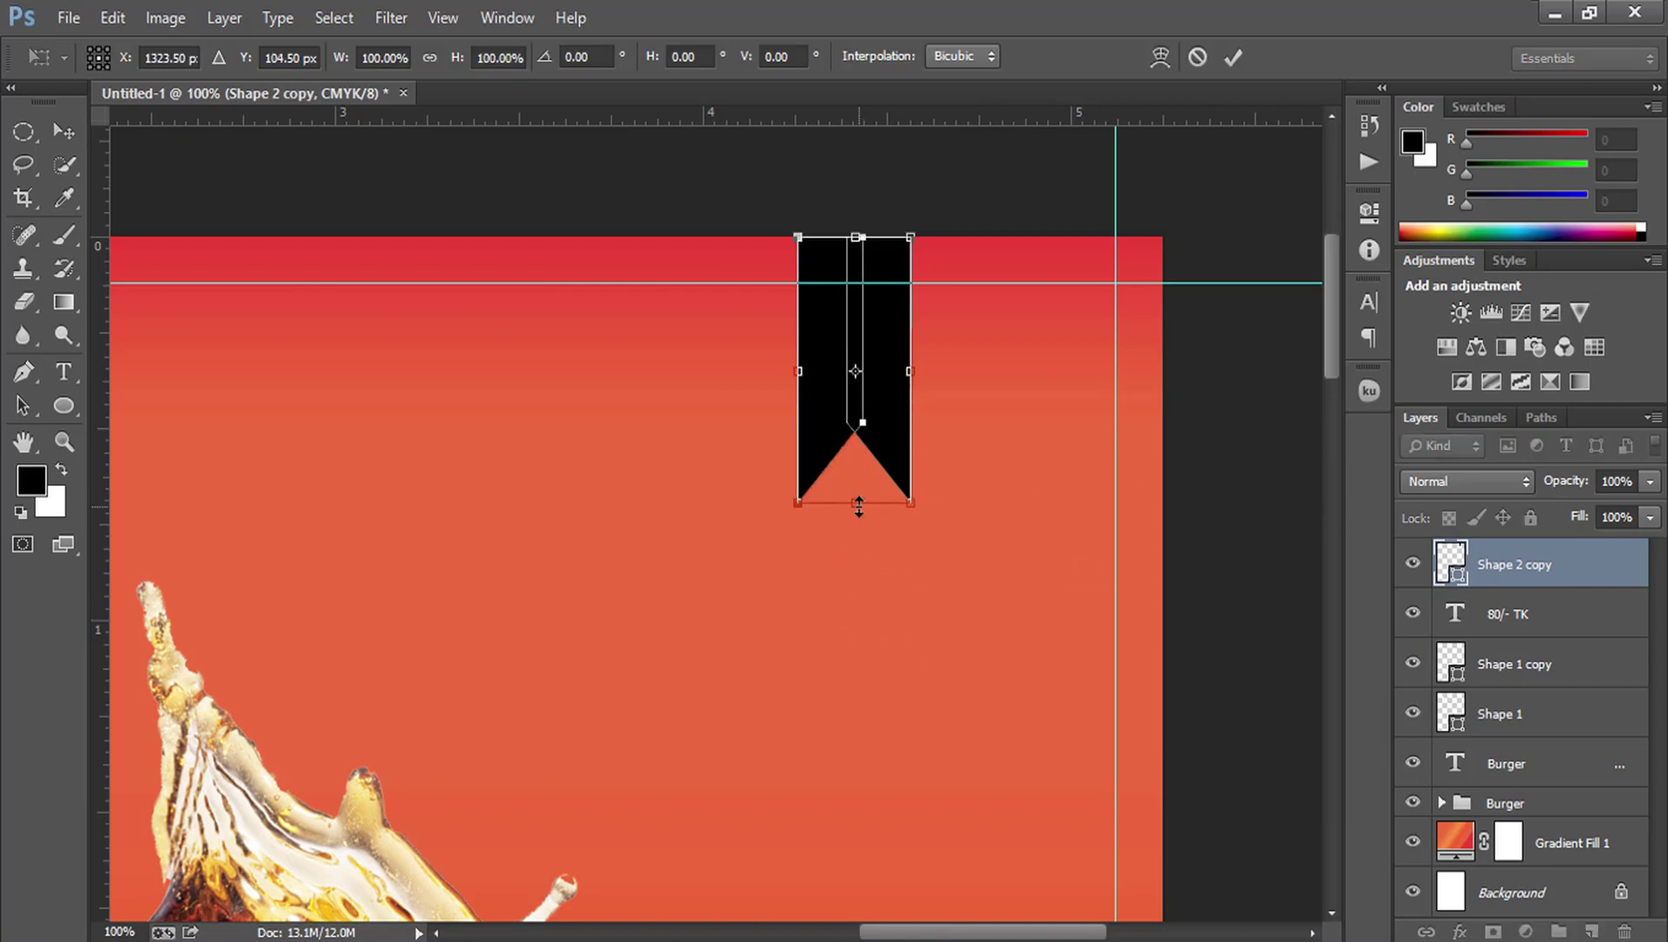
left_click_drag(858, 505, 860, 562)
key("ctrl+z")
left_click_drag(915, 506, 933, 550)
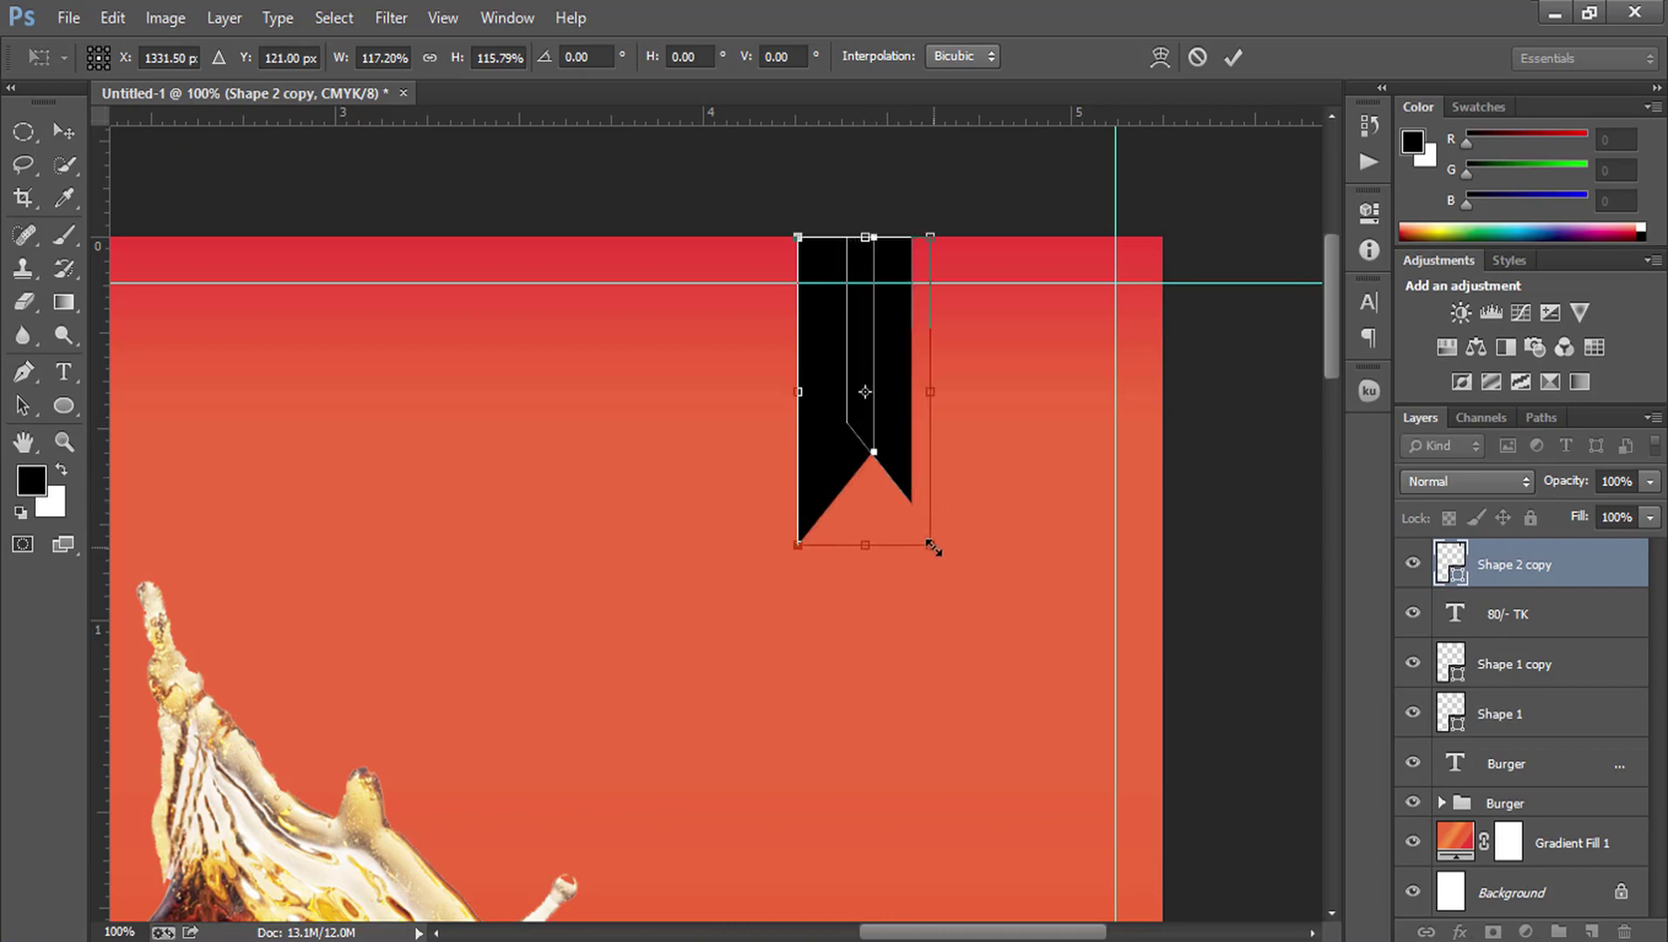
key("ctrl+z")
left_click(1197, 56)
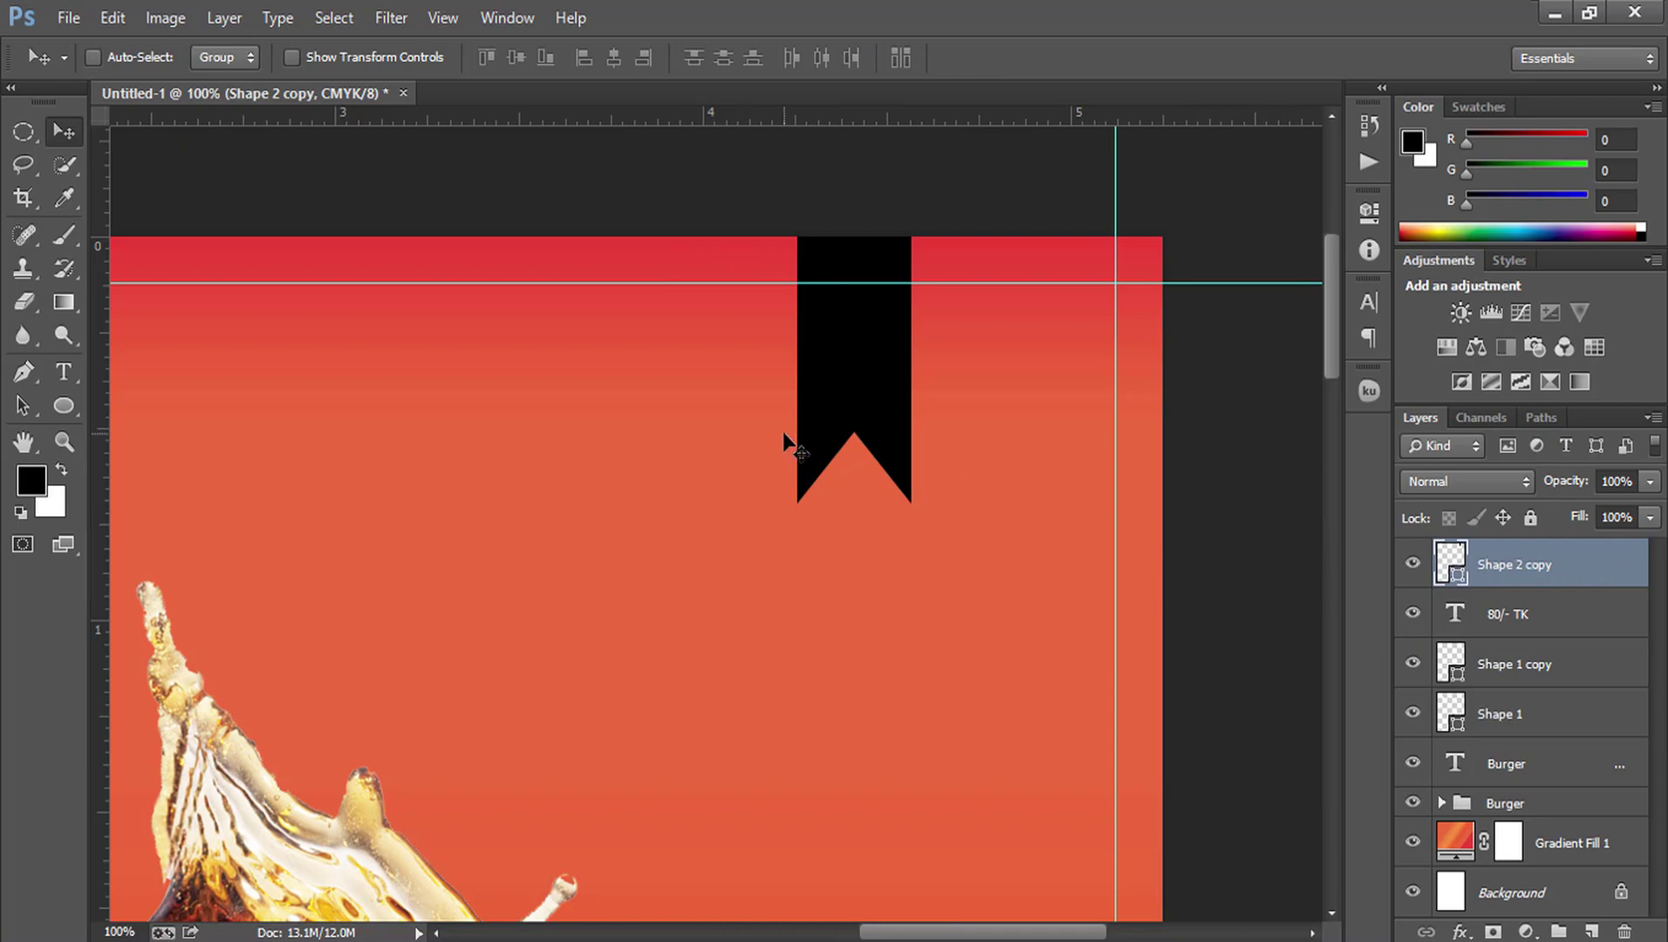
Step: Type 'Free' and 'Delevary' on two lines below the ribbon
left_click(58, 381)
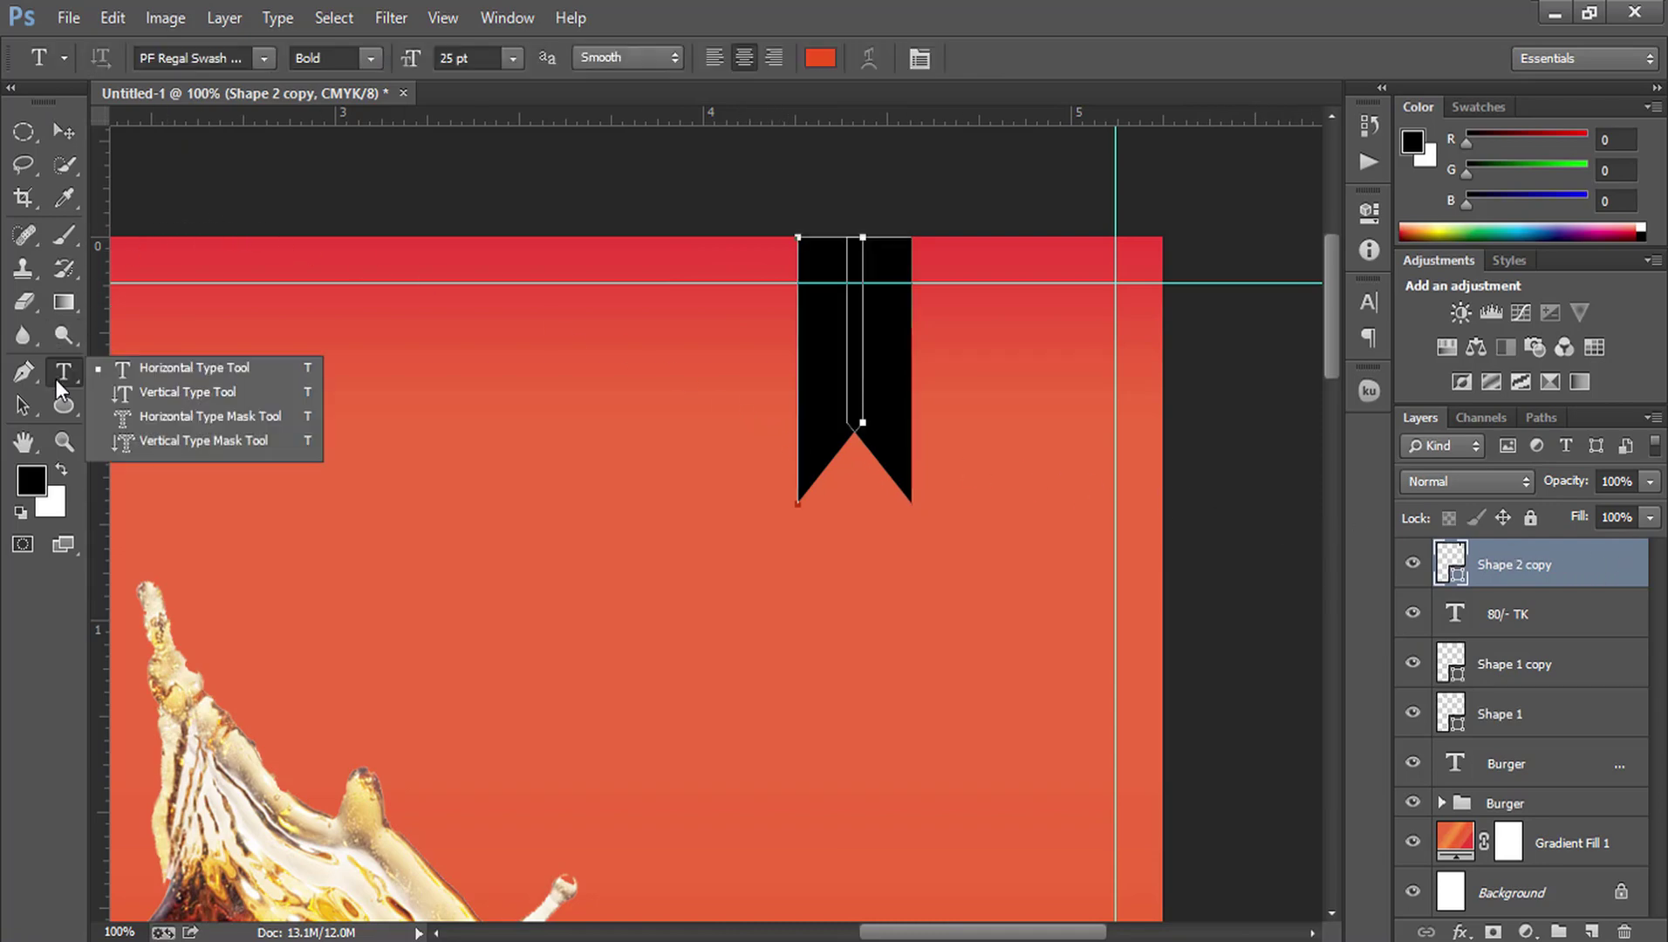
left_click(740, 667)
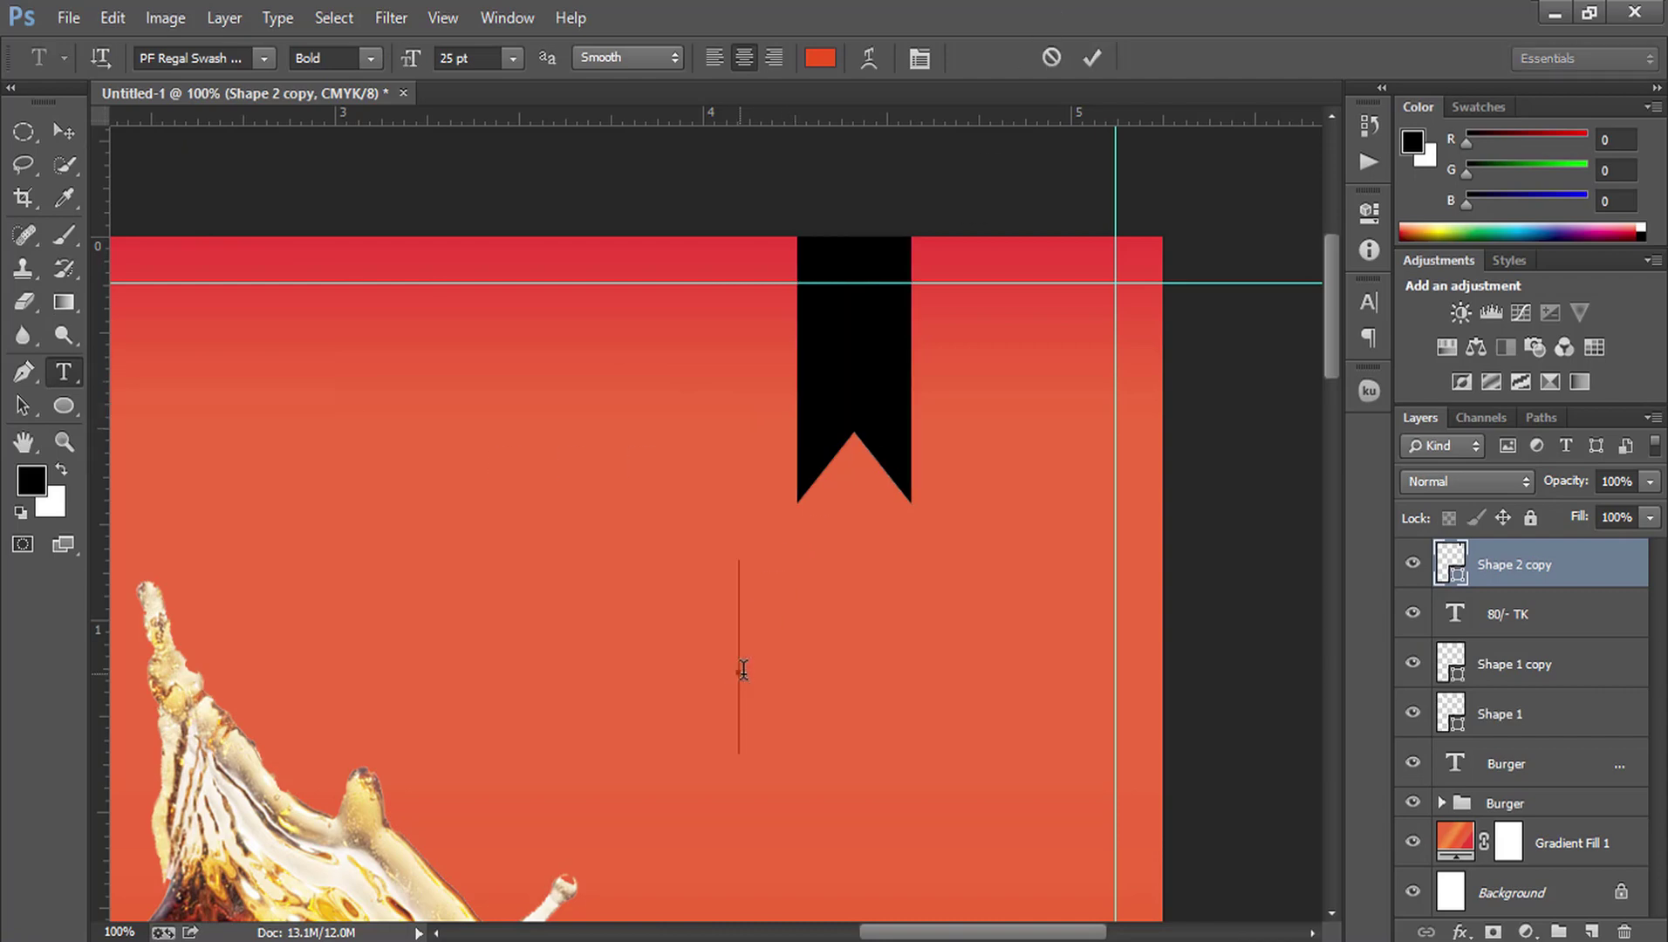
type("F")
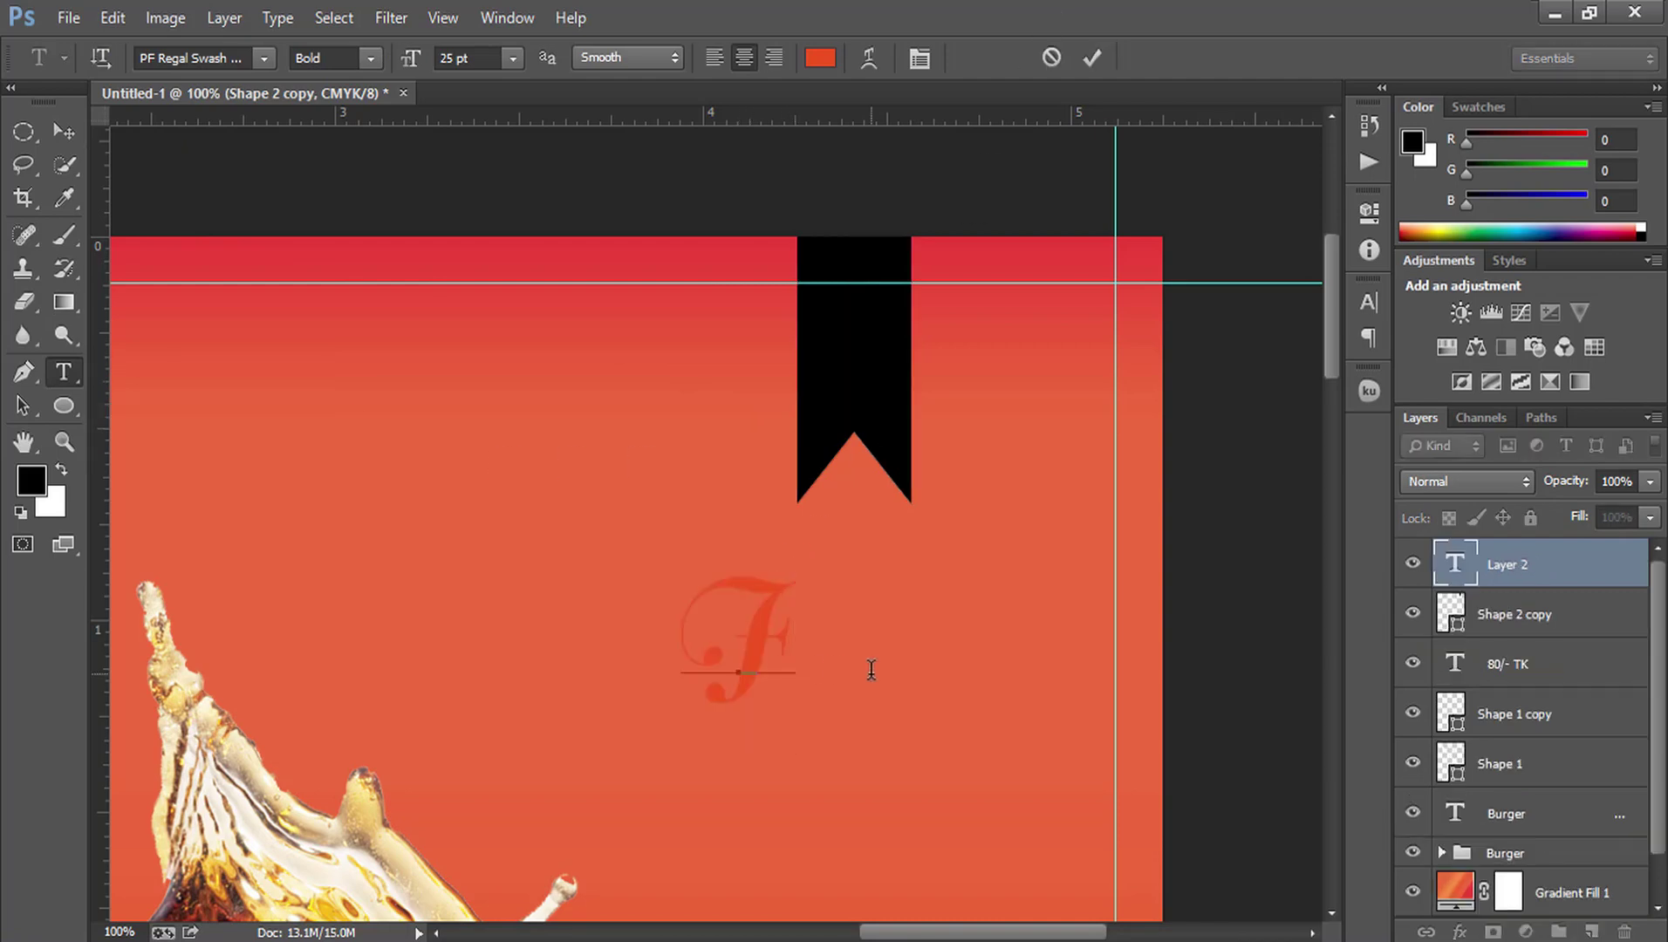
type("ree")
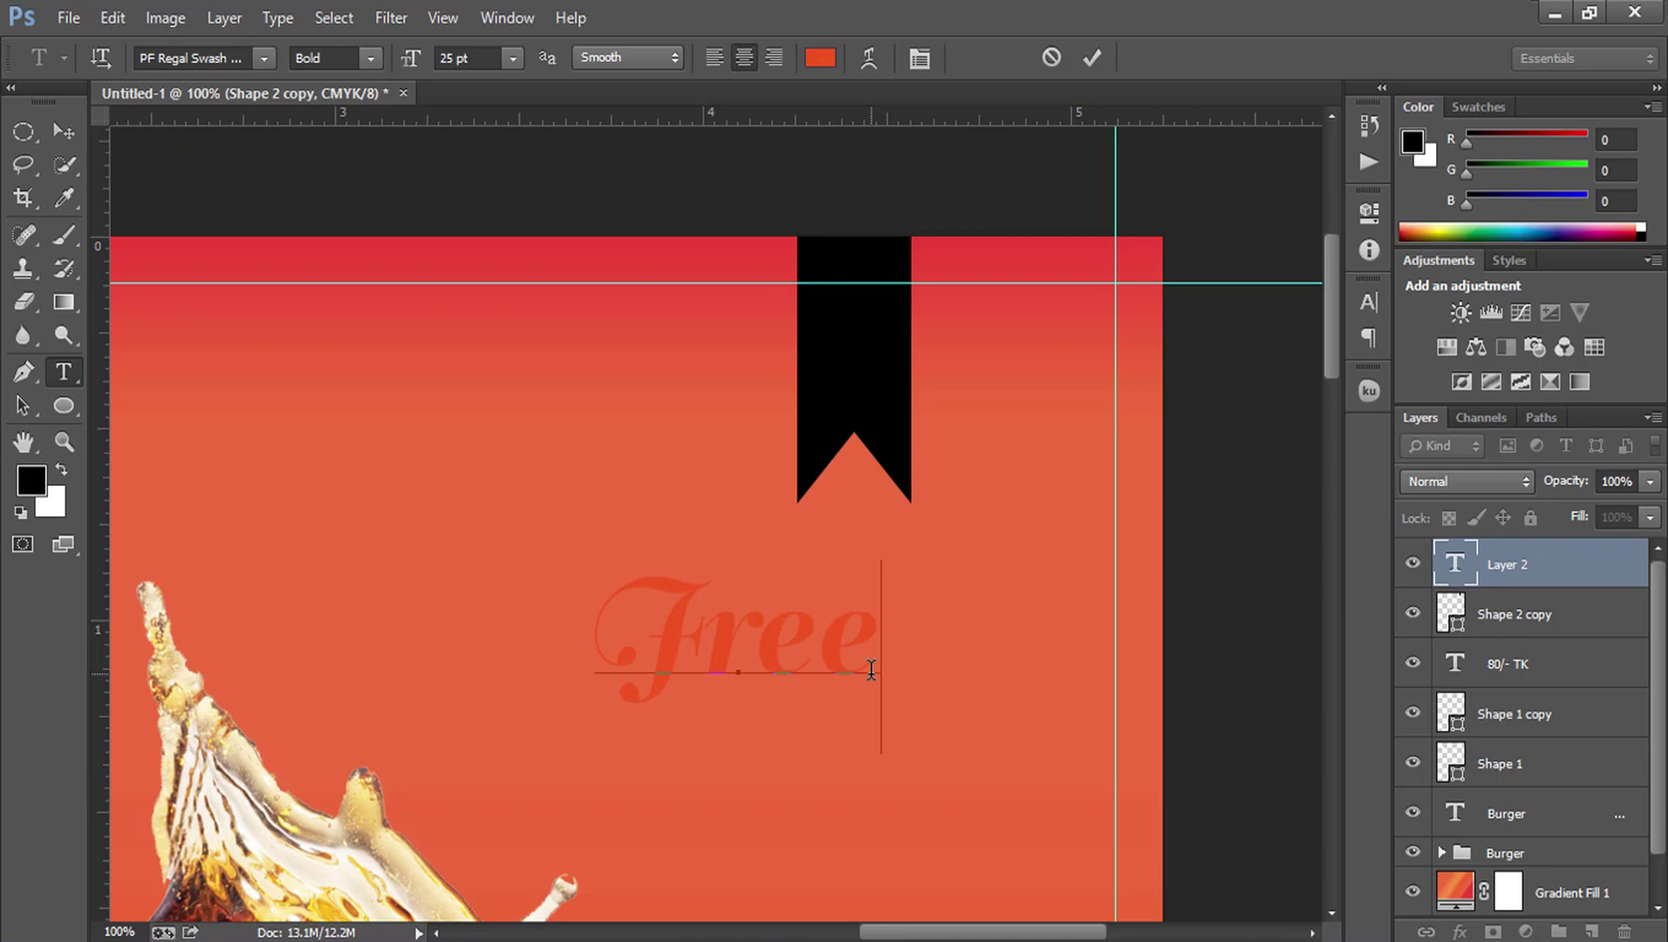
key("Return")
type("Delev")
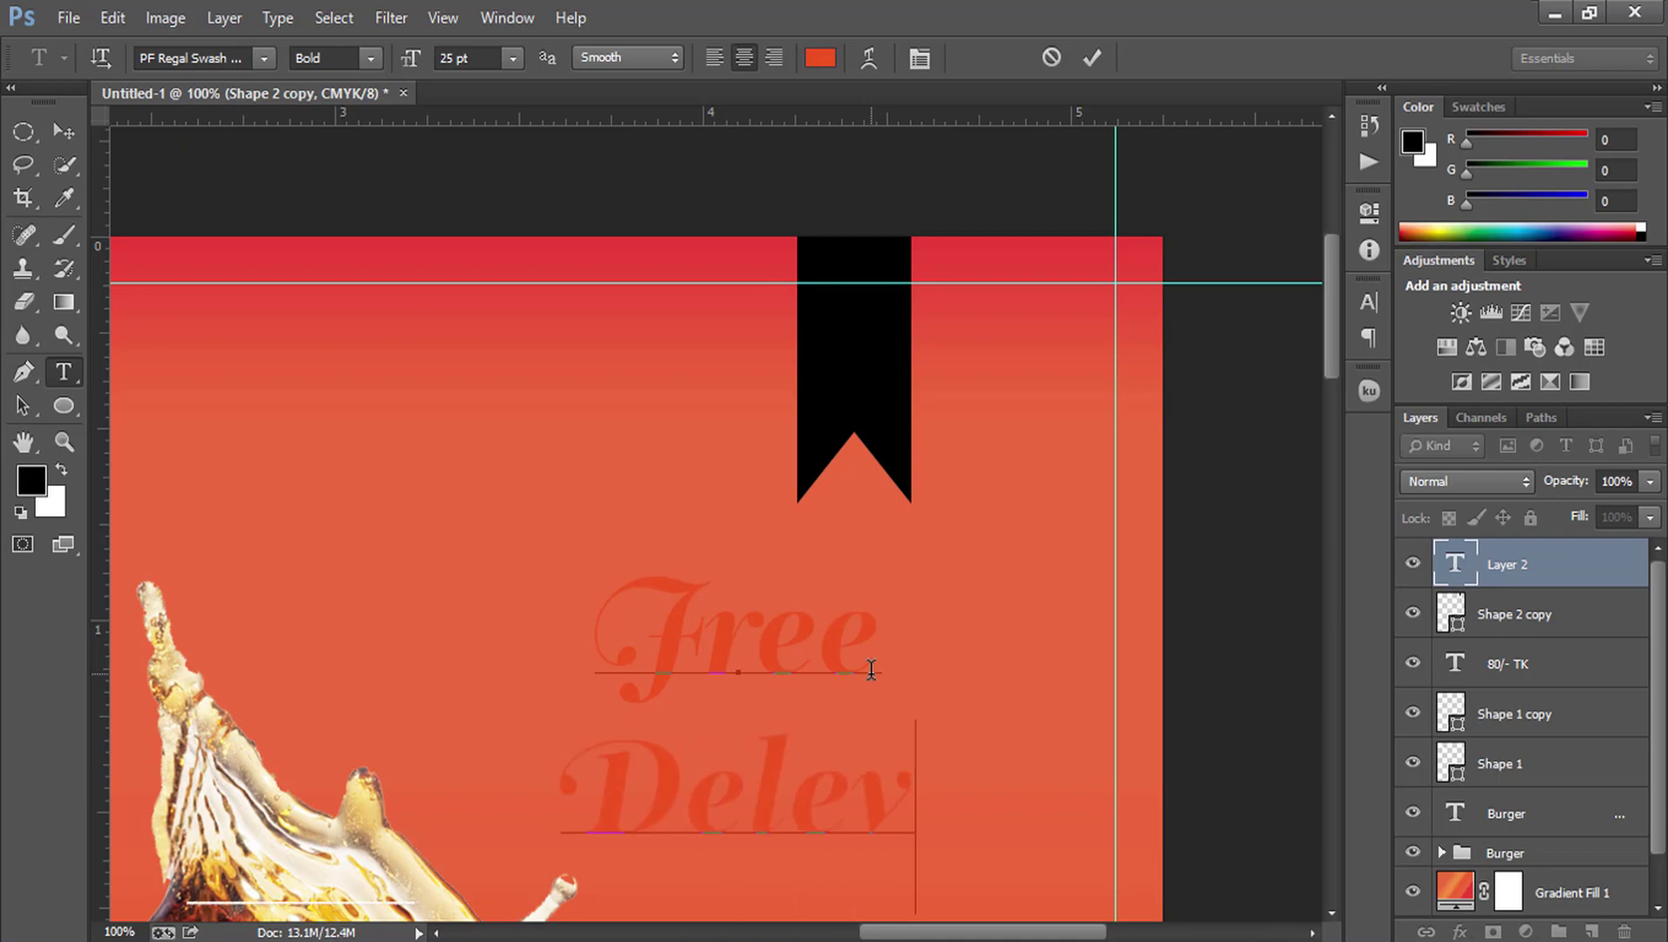
type("ary")
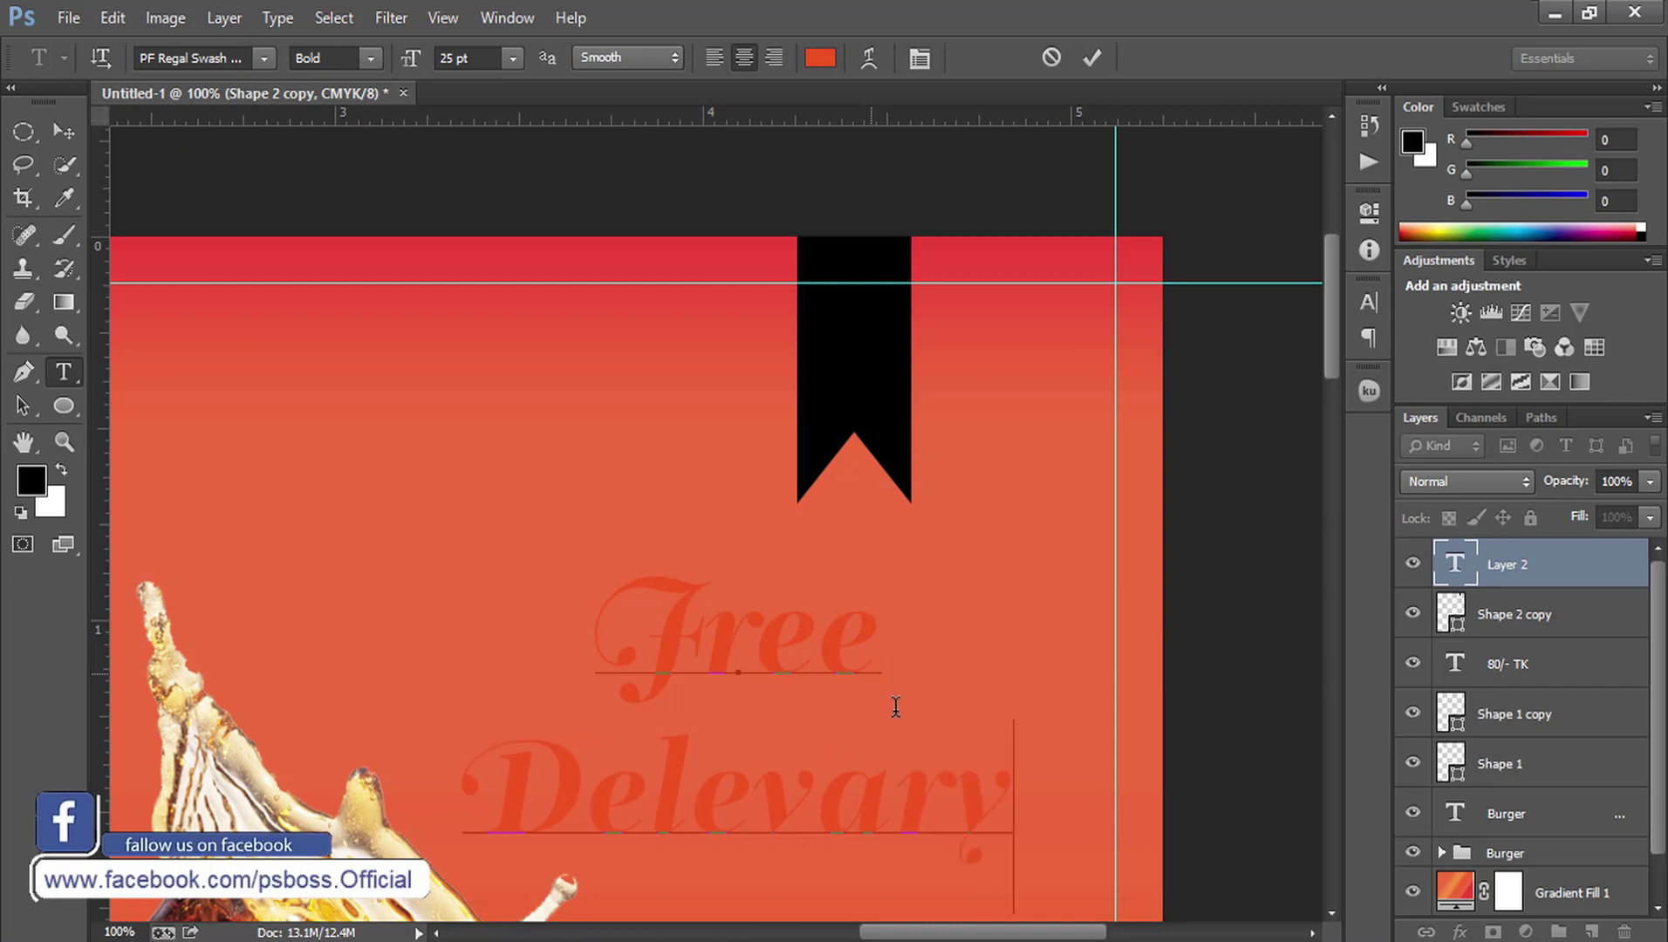
Step: Set all the text to Perpetua Bold at 10 pt
key("ctrl+a")
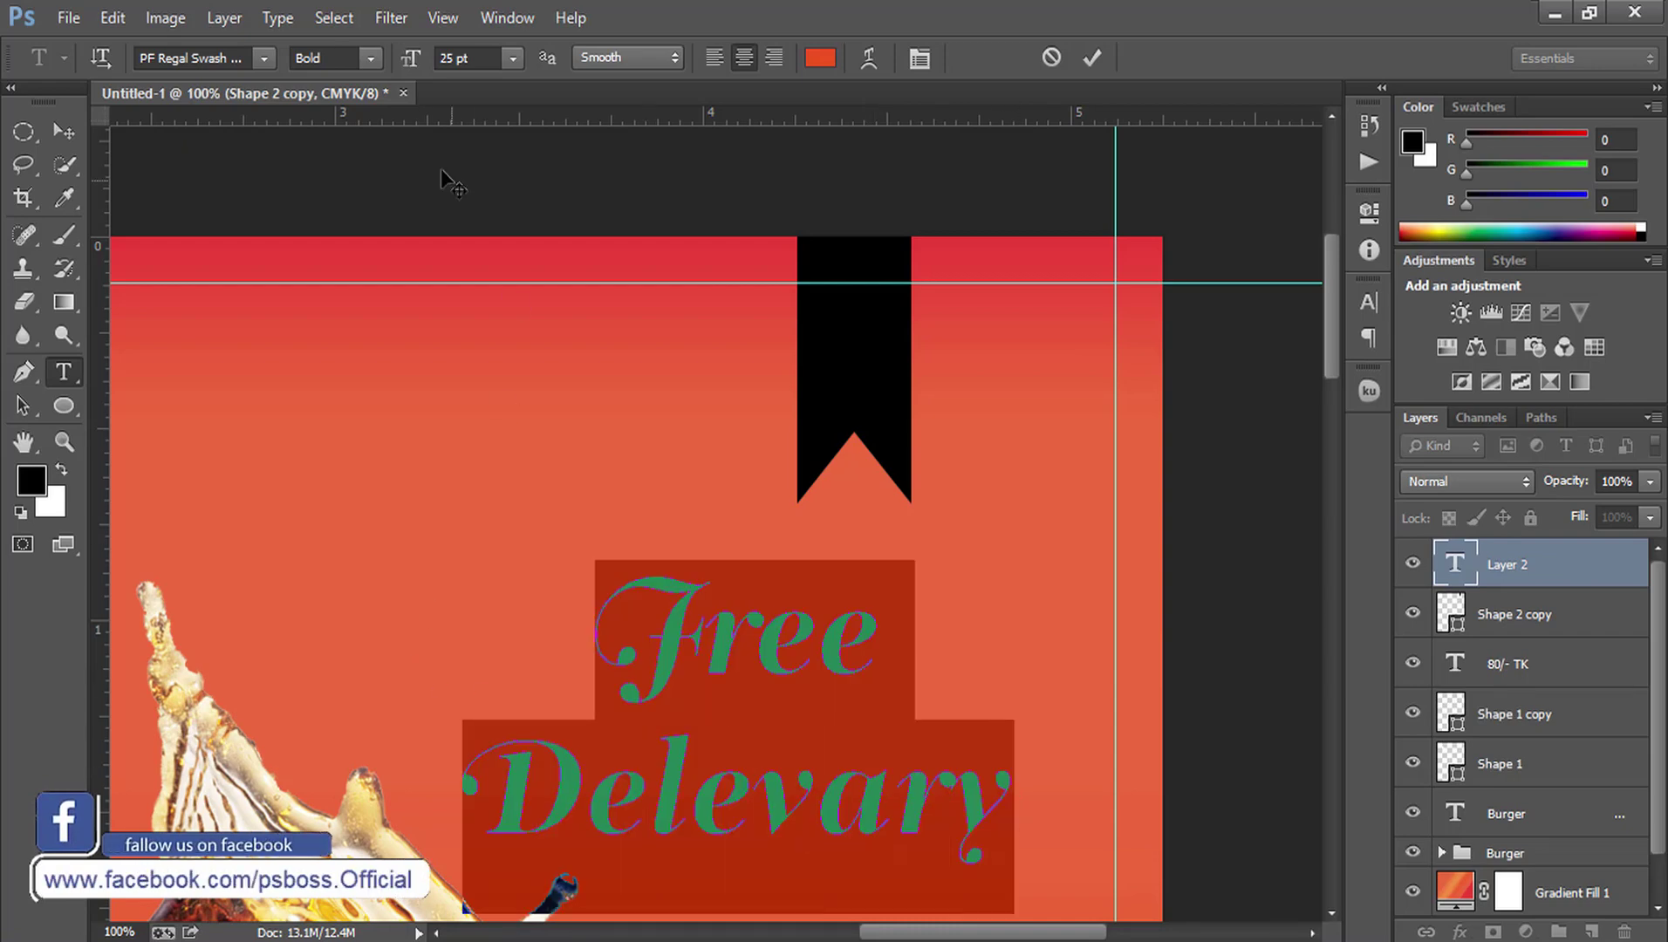
left_click(262, 59)
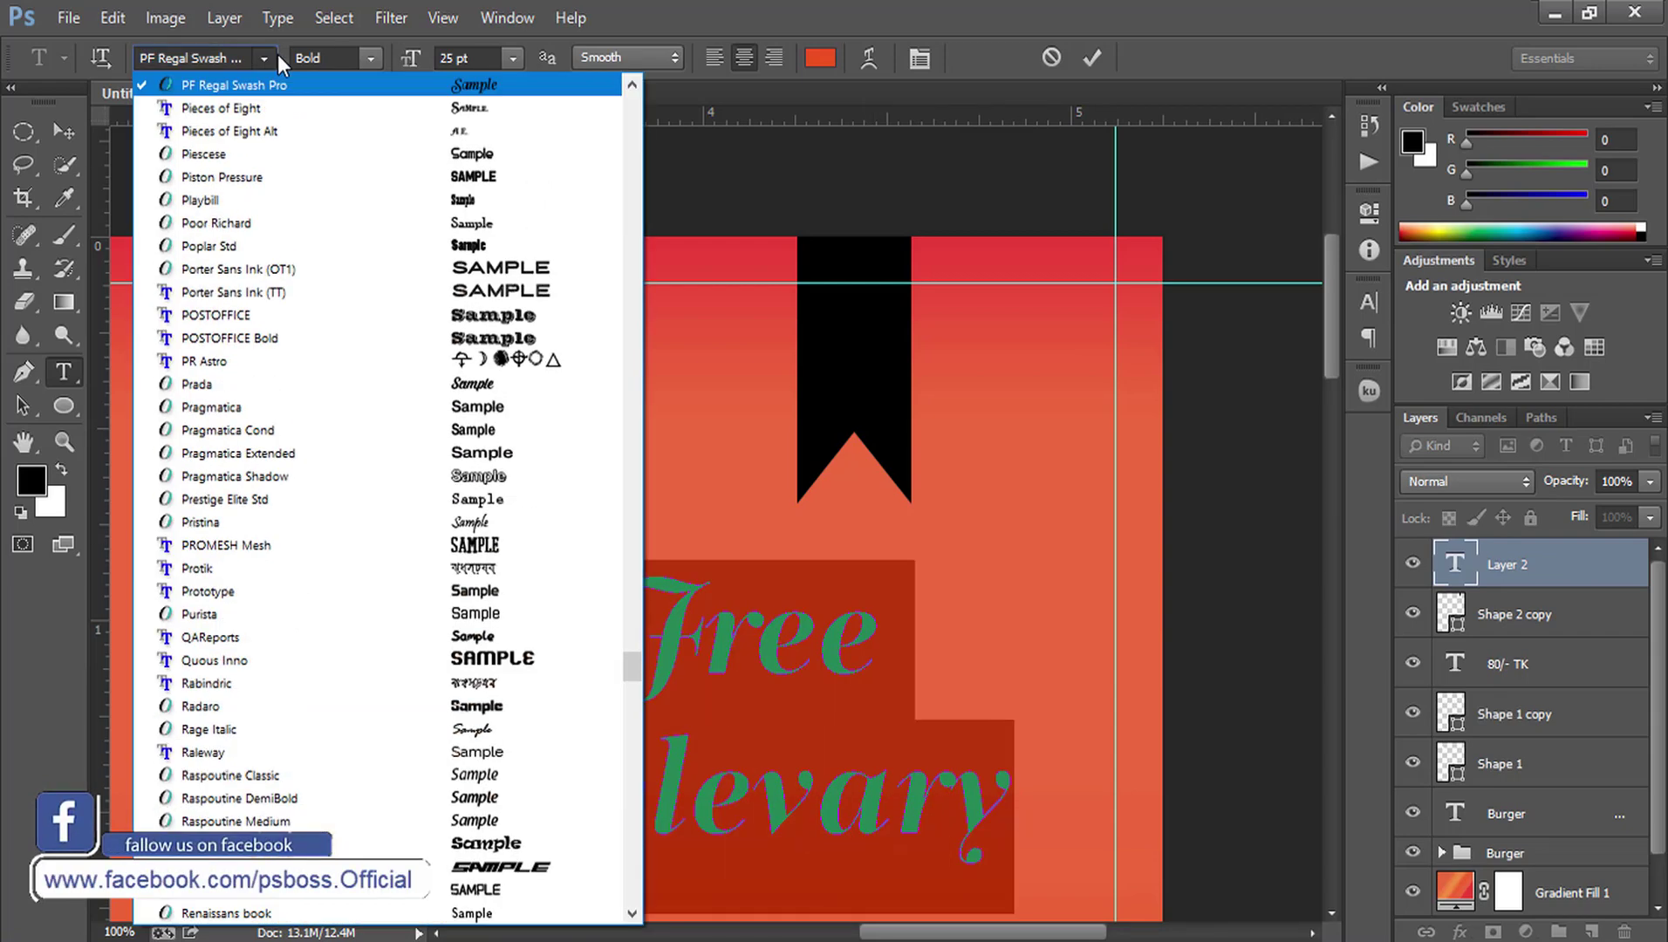
left_click(235, 60)
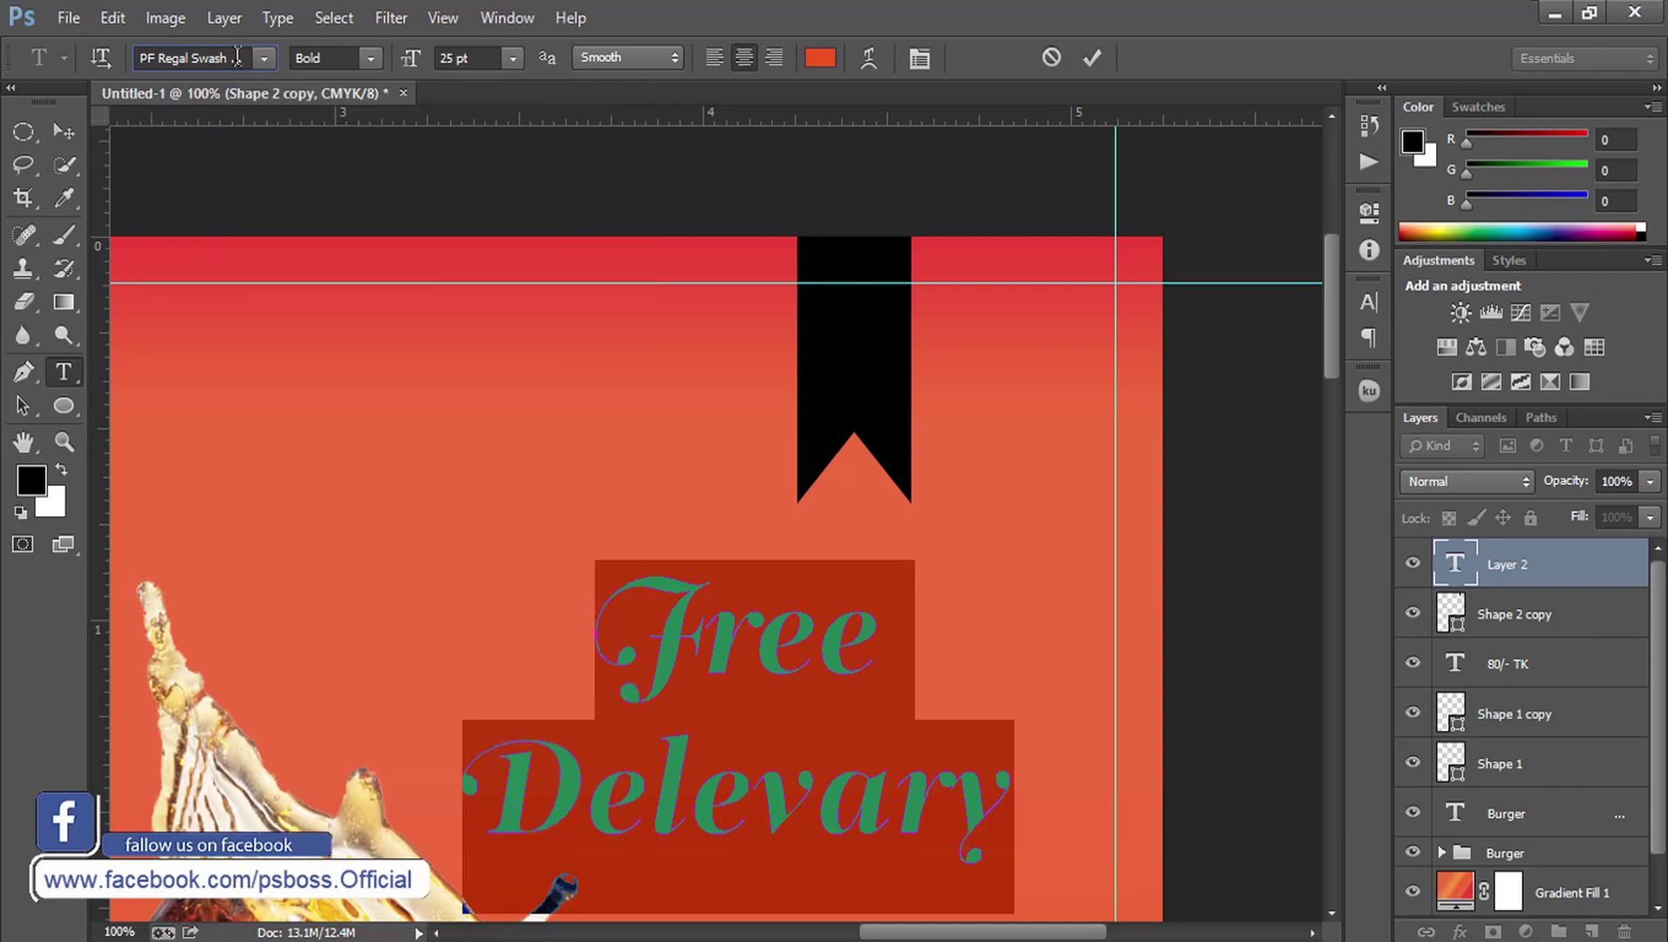
left_click(163, 48)
left_click(172, 56)
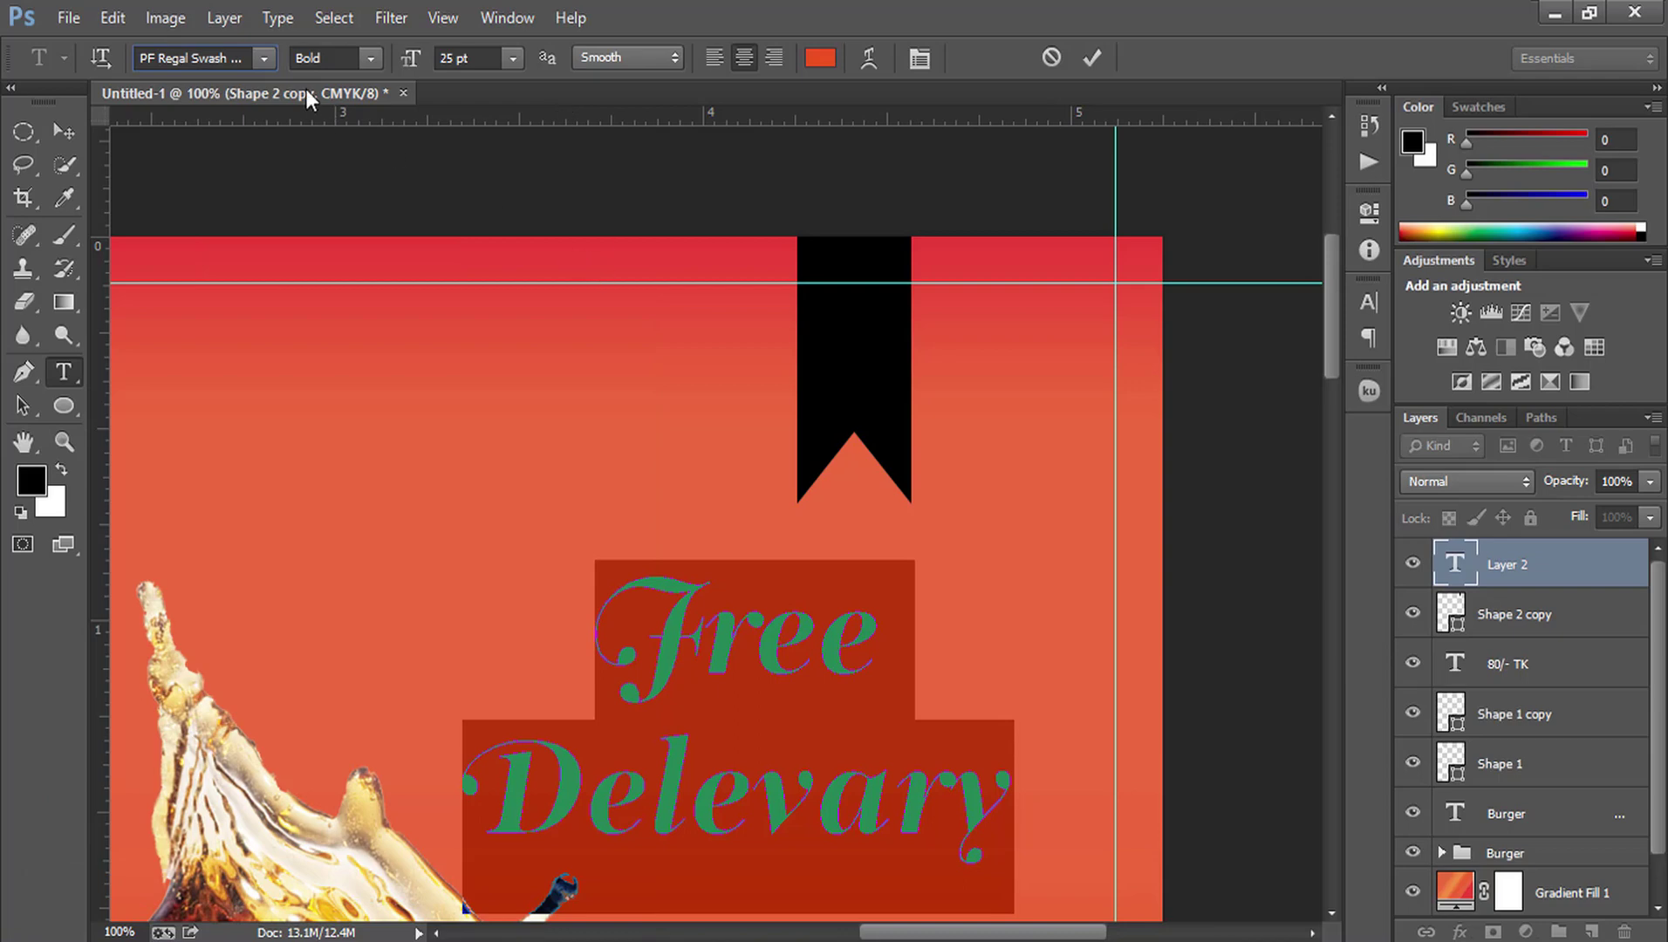
key("Down")
key("Down")
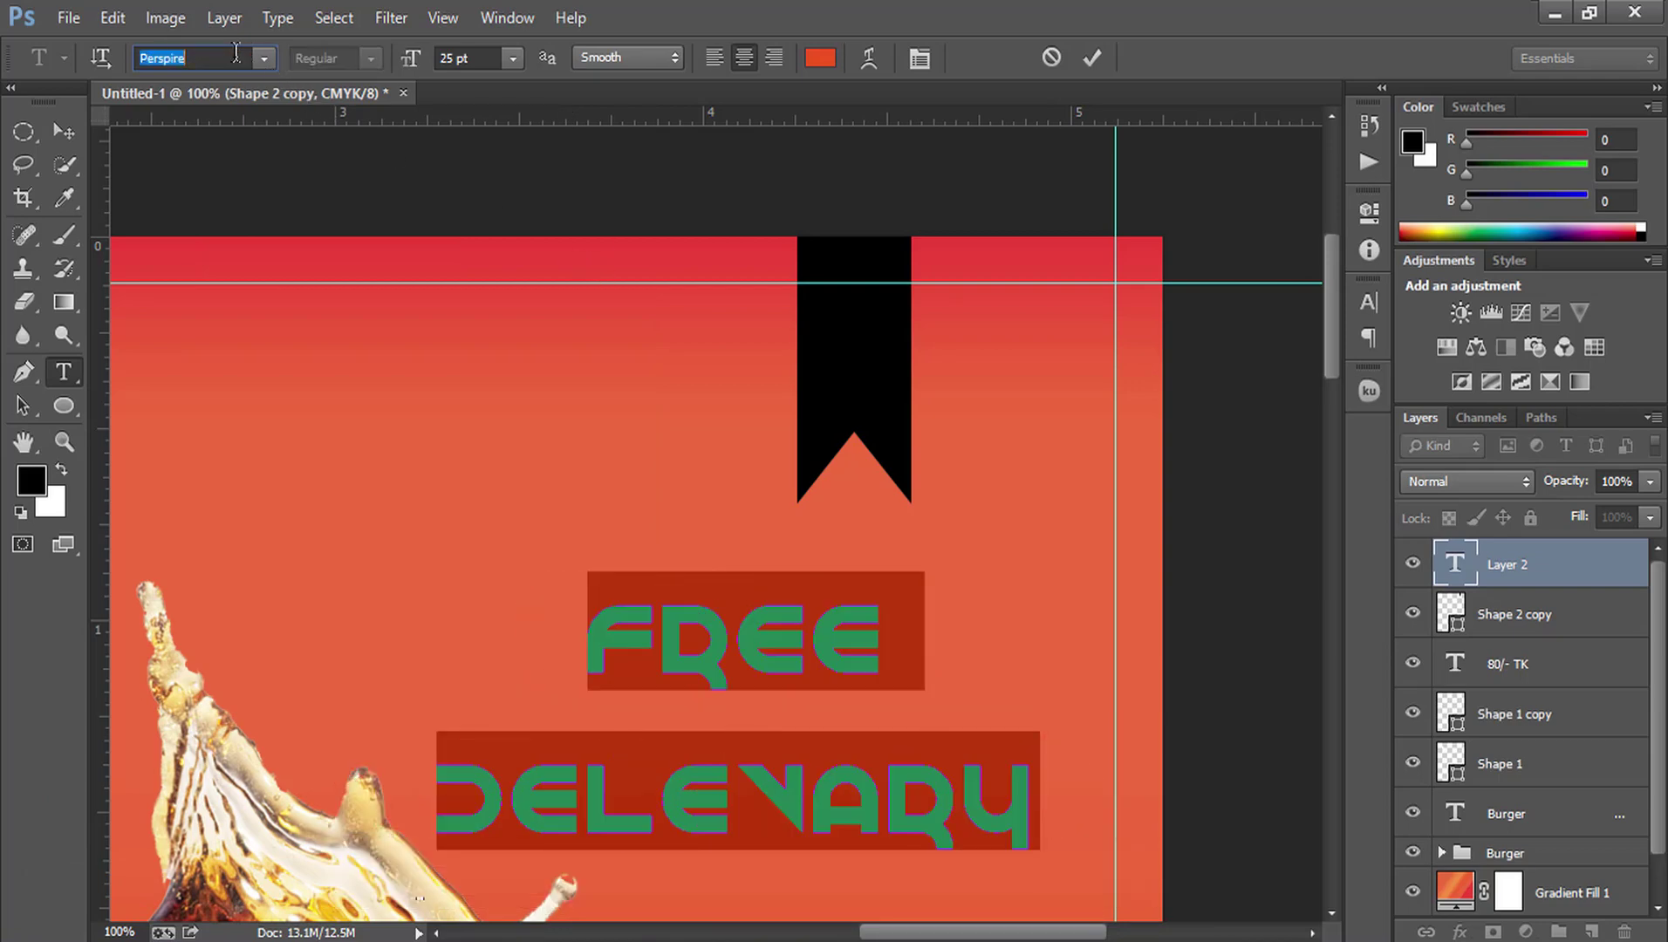
key("Up")
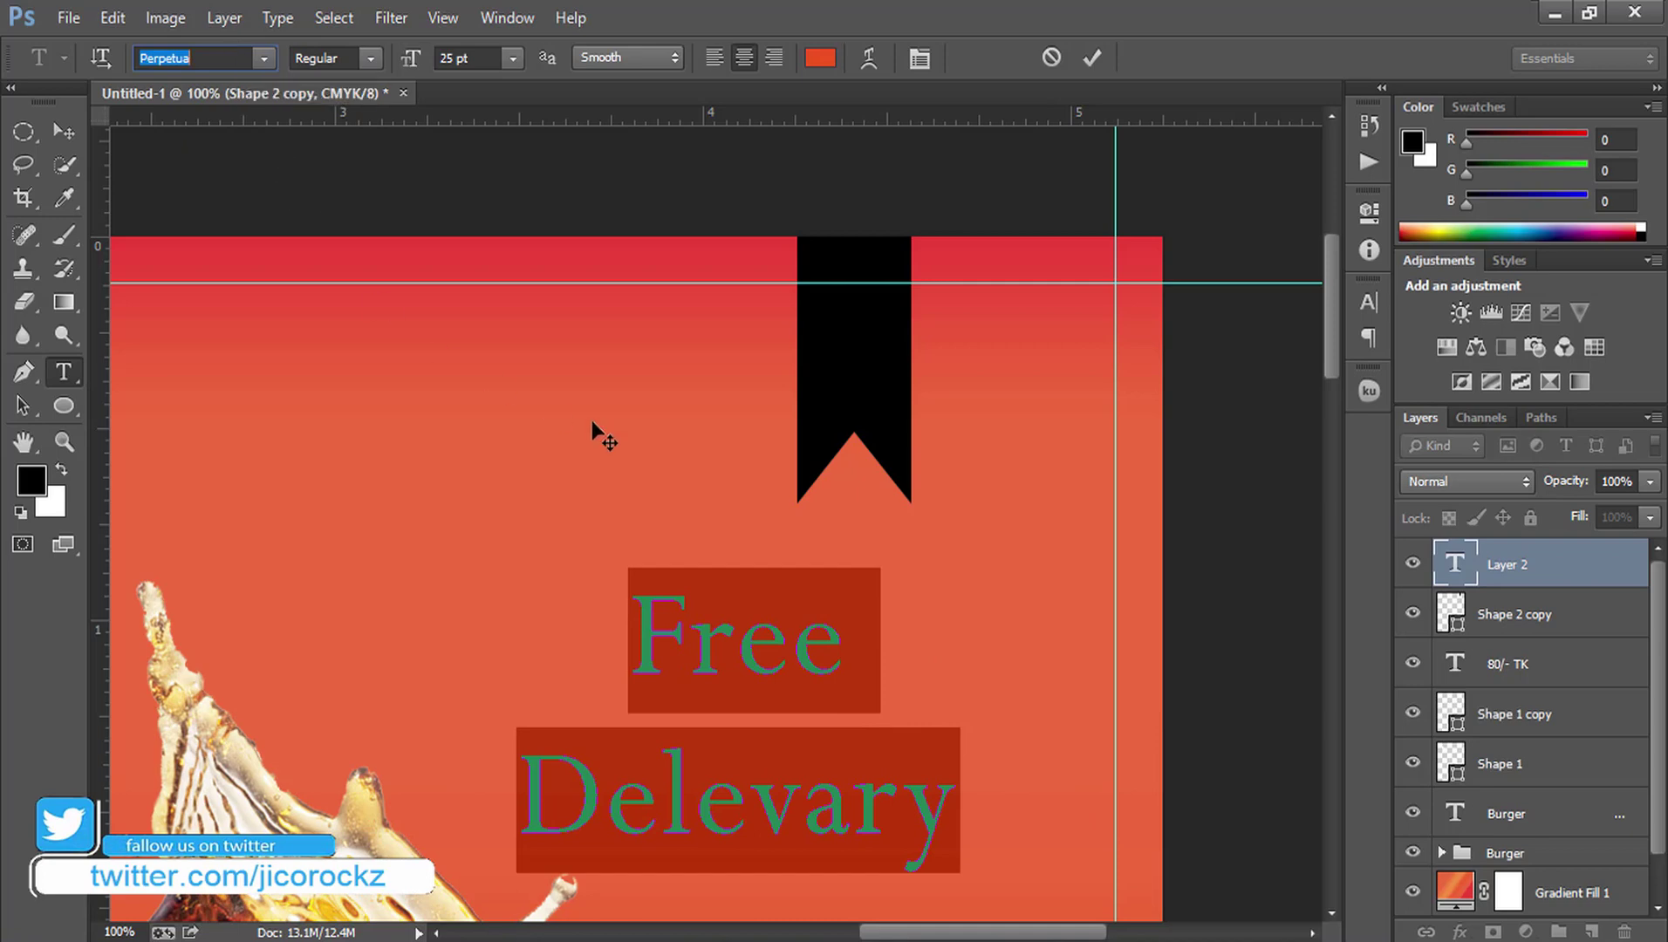
left_click(374, 56)
left_click(328, 119)
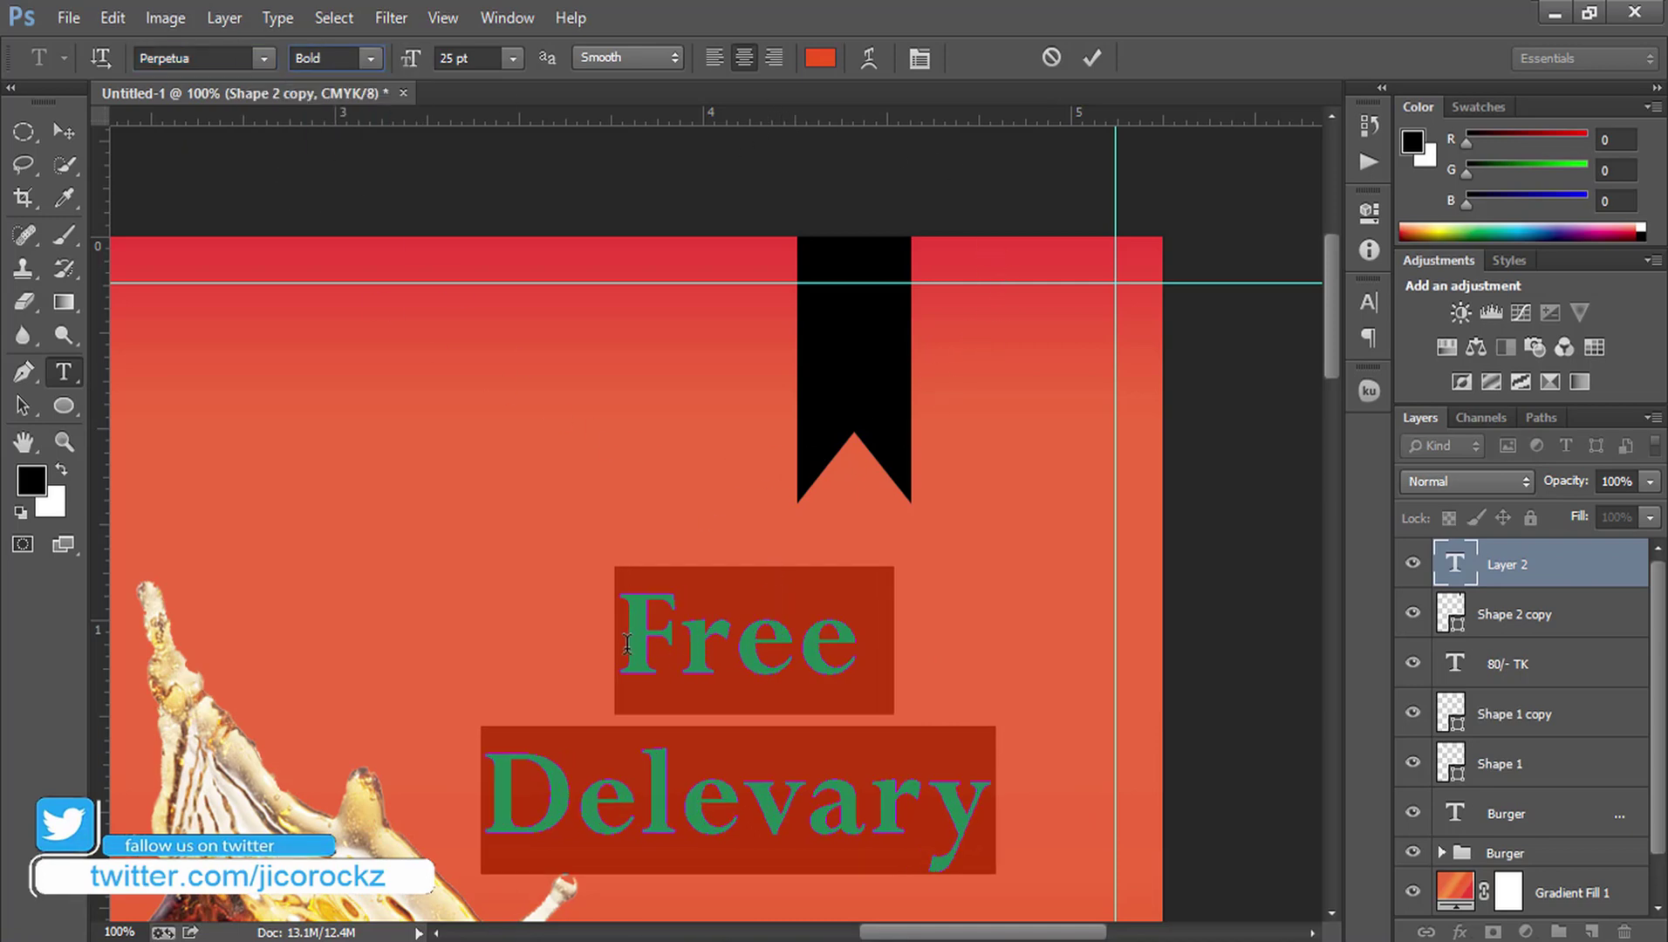
left_click(482, 59)
key("Down")
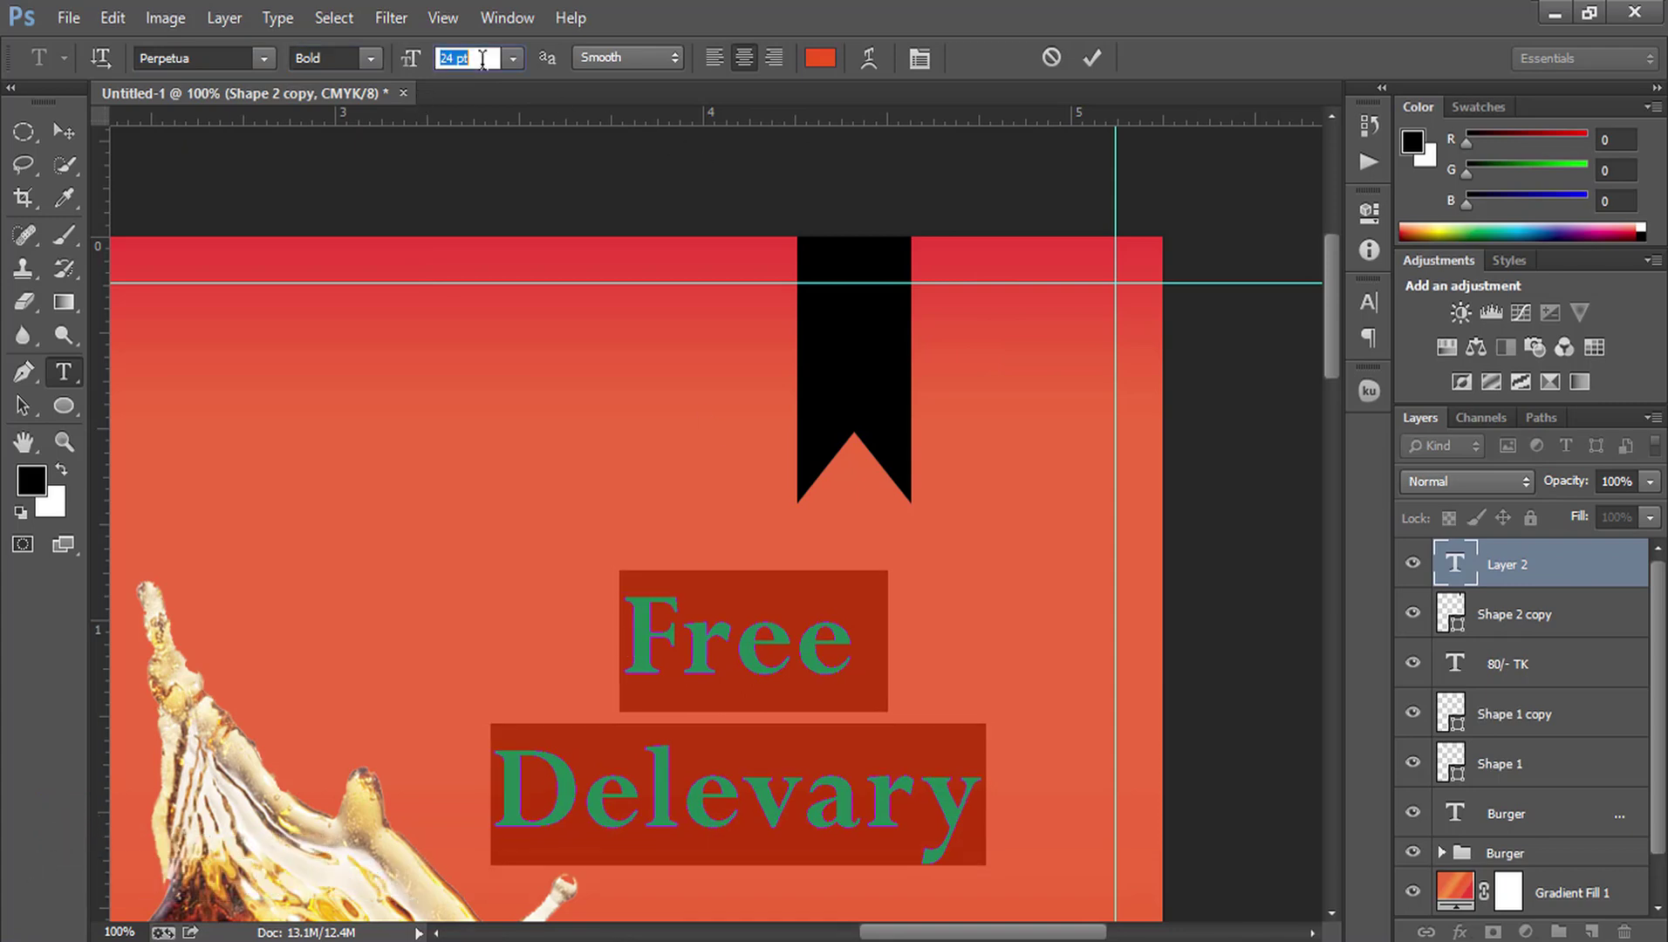
key("Down")
key("Down")
key("Down")
key("Down")
key("Down")
key("Down")
key("Down")
key("Down")
key("Down")
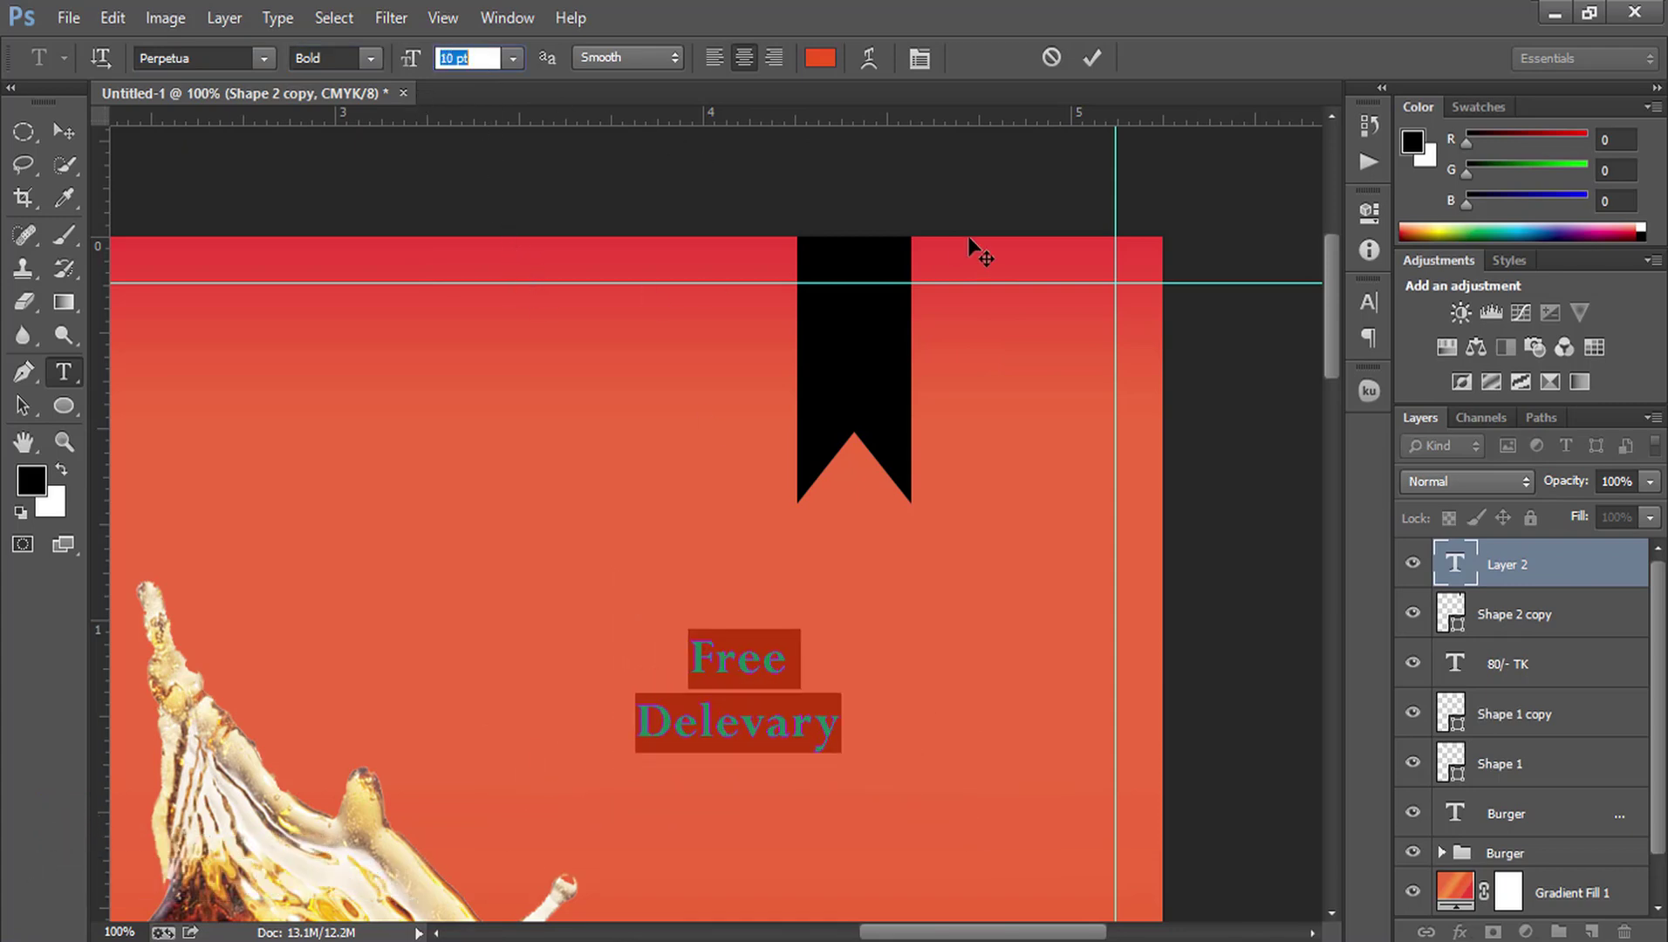
Step: Move the text onto the ribbon, shrink 'Delevary' to 5 pt, and commit it
left_click_drag(885, 795, 995, 452)
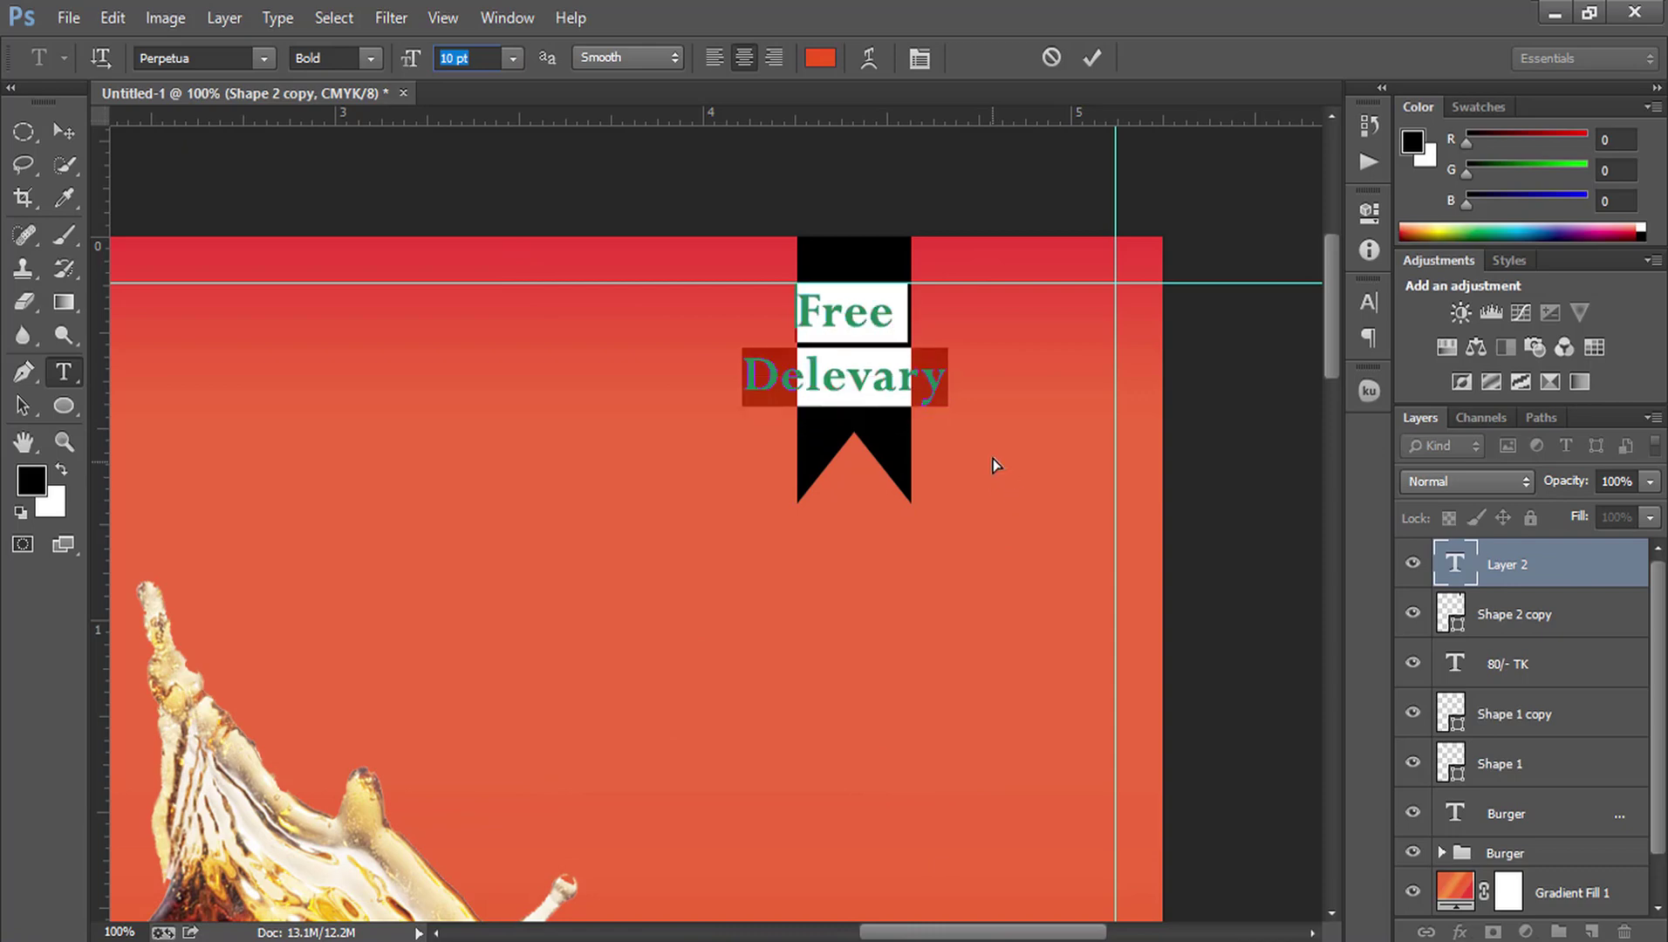
left_click_drag(994, 451, 1002, 451)
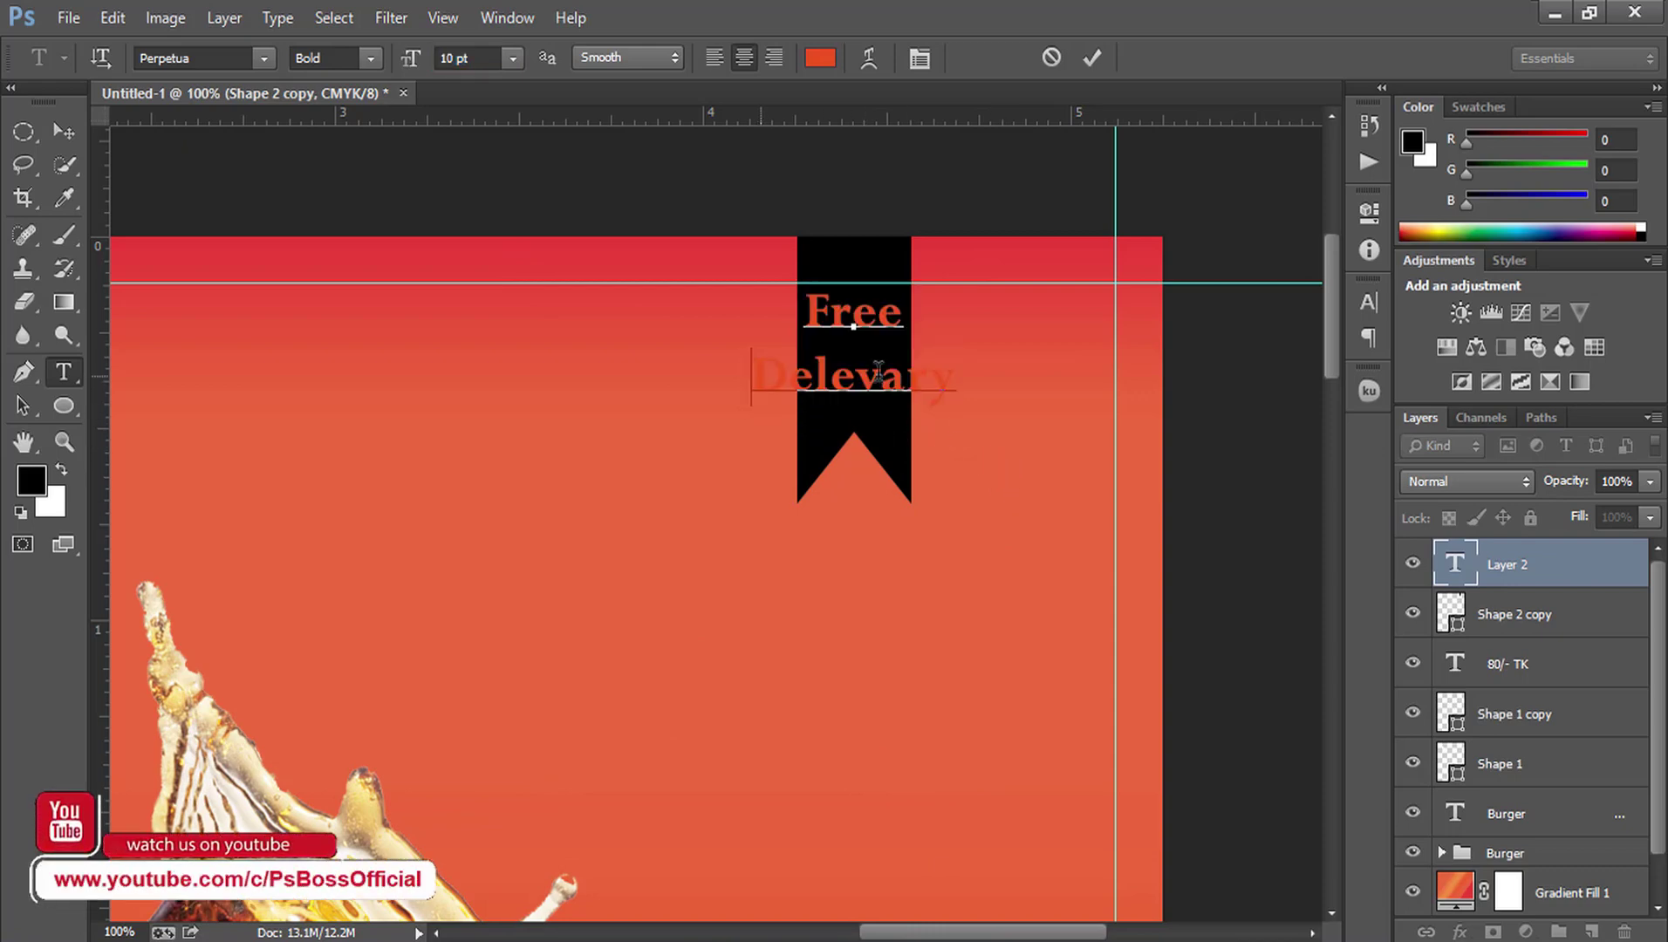
double_click(1003, 371)
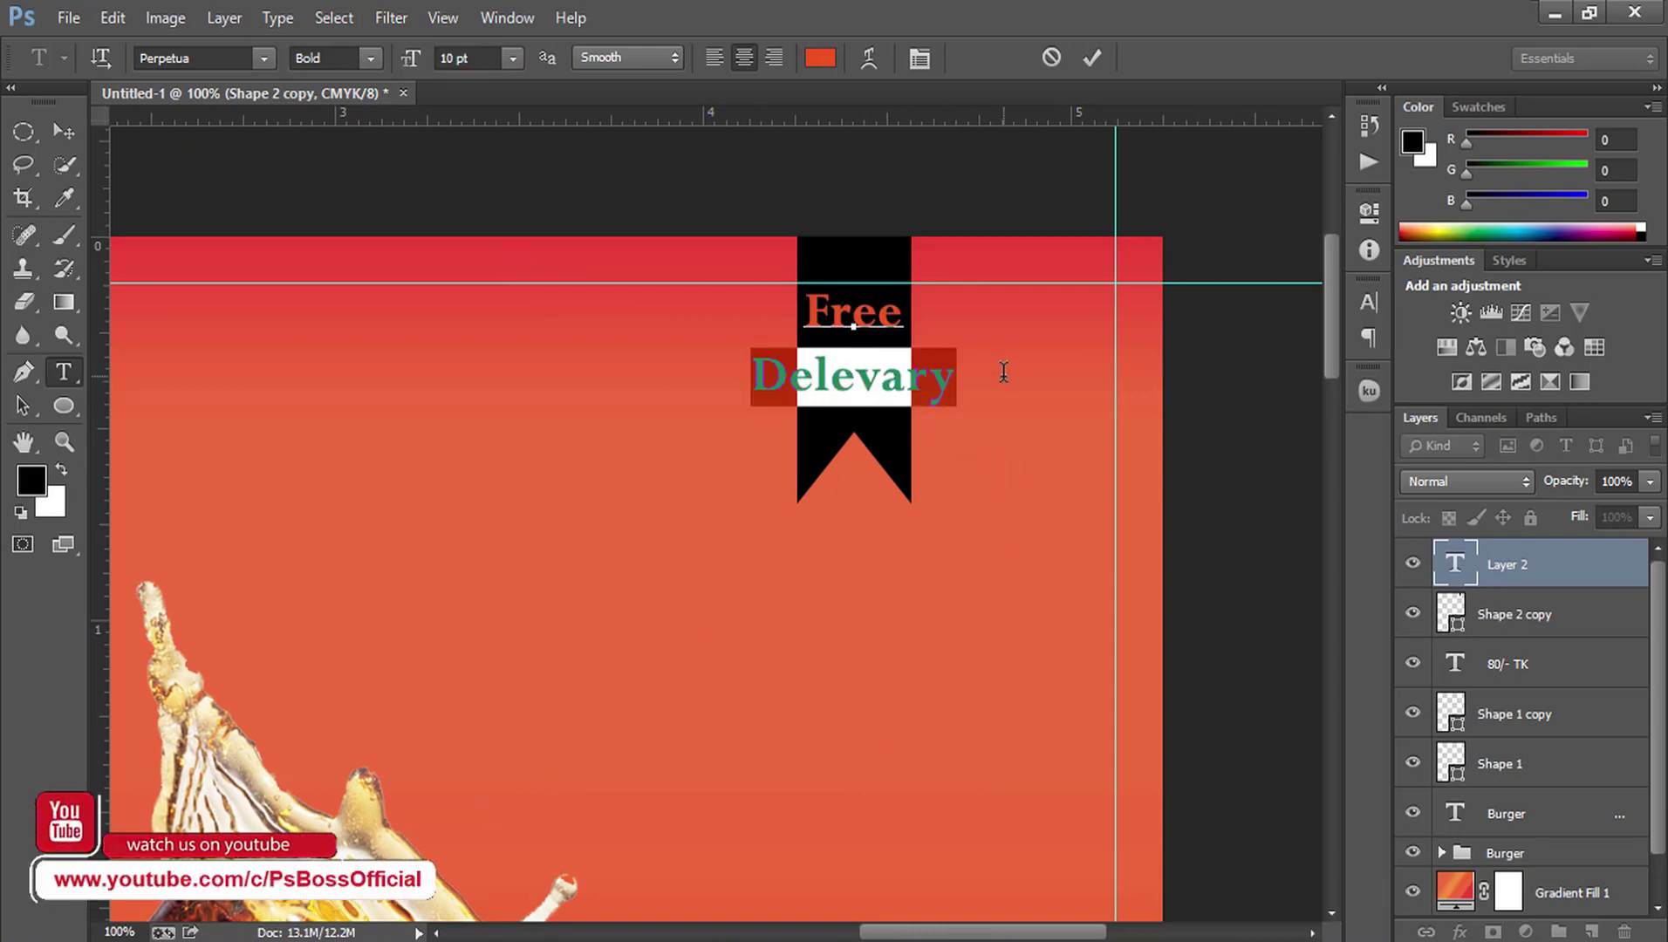
left_click(490, 56)
key("Down")
key("Down")
key("Down")
key("Down")
key("Down")
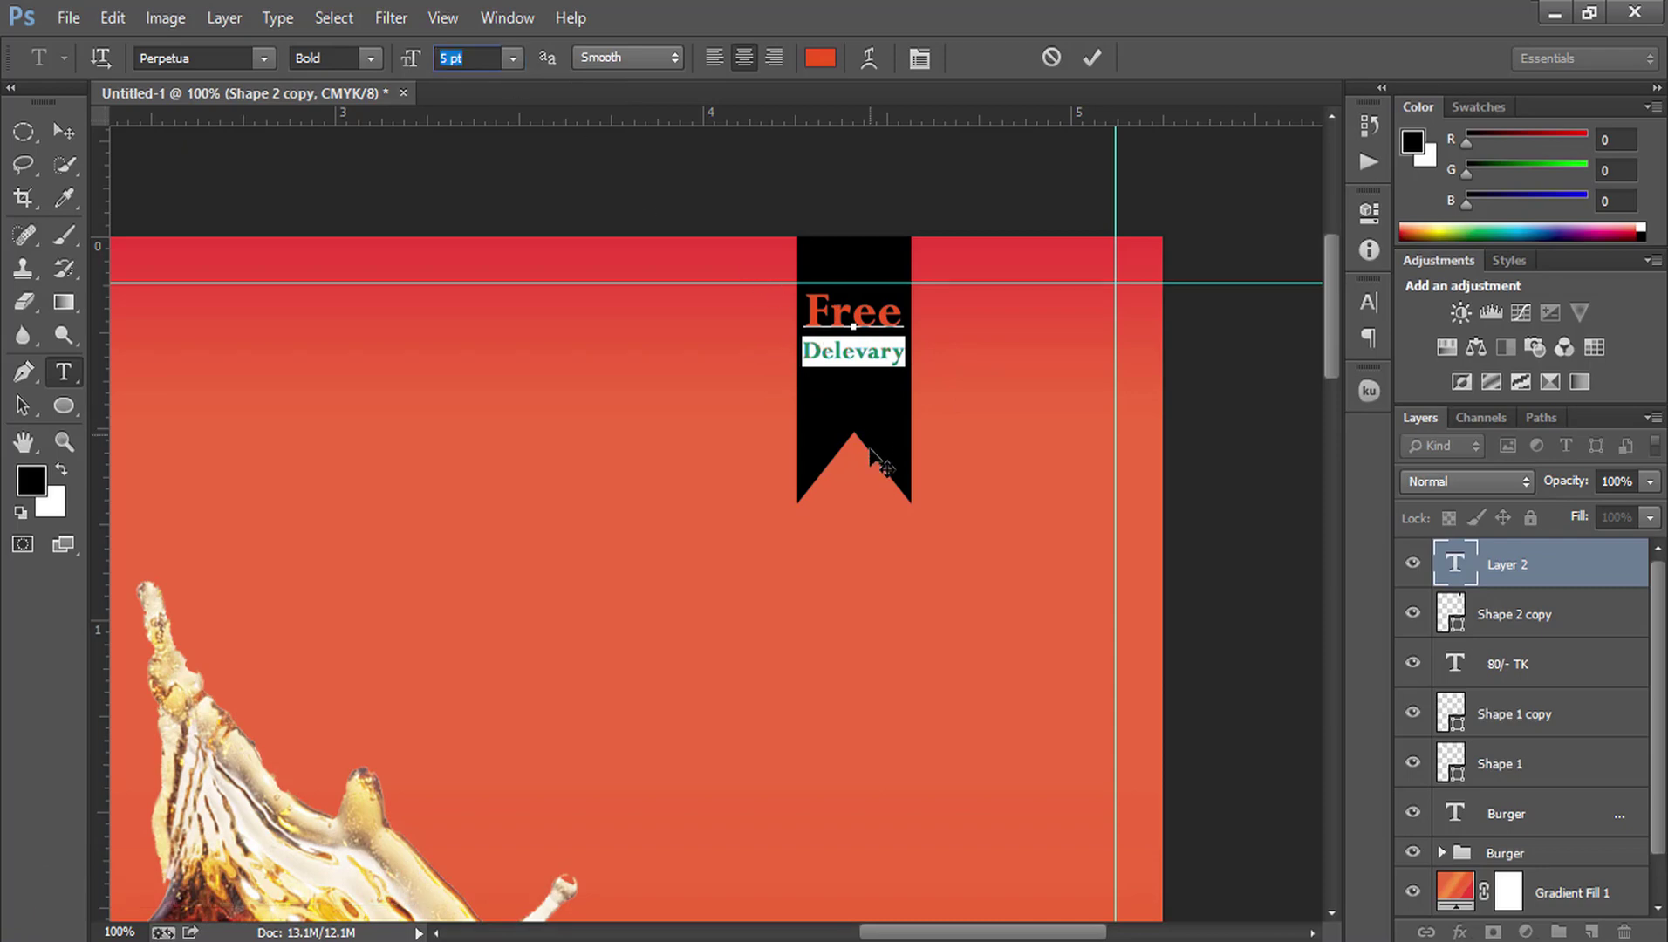
left_click_drag(873, 449, 872, 465)
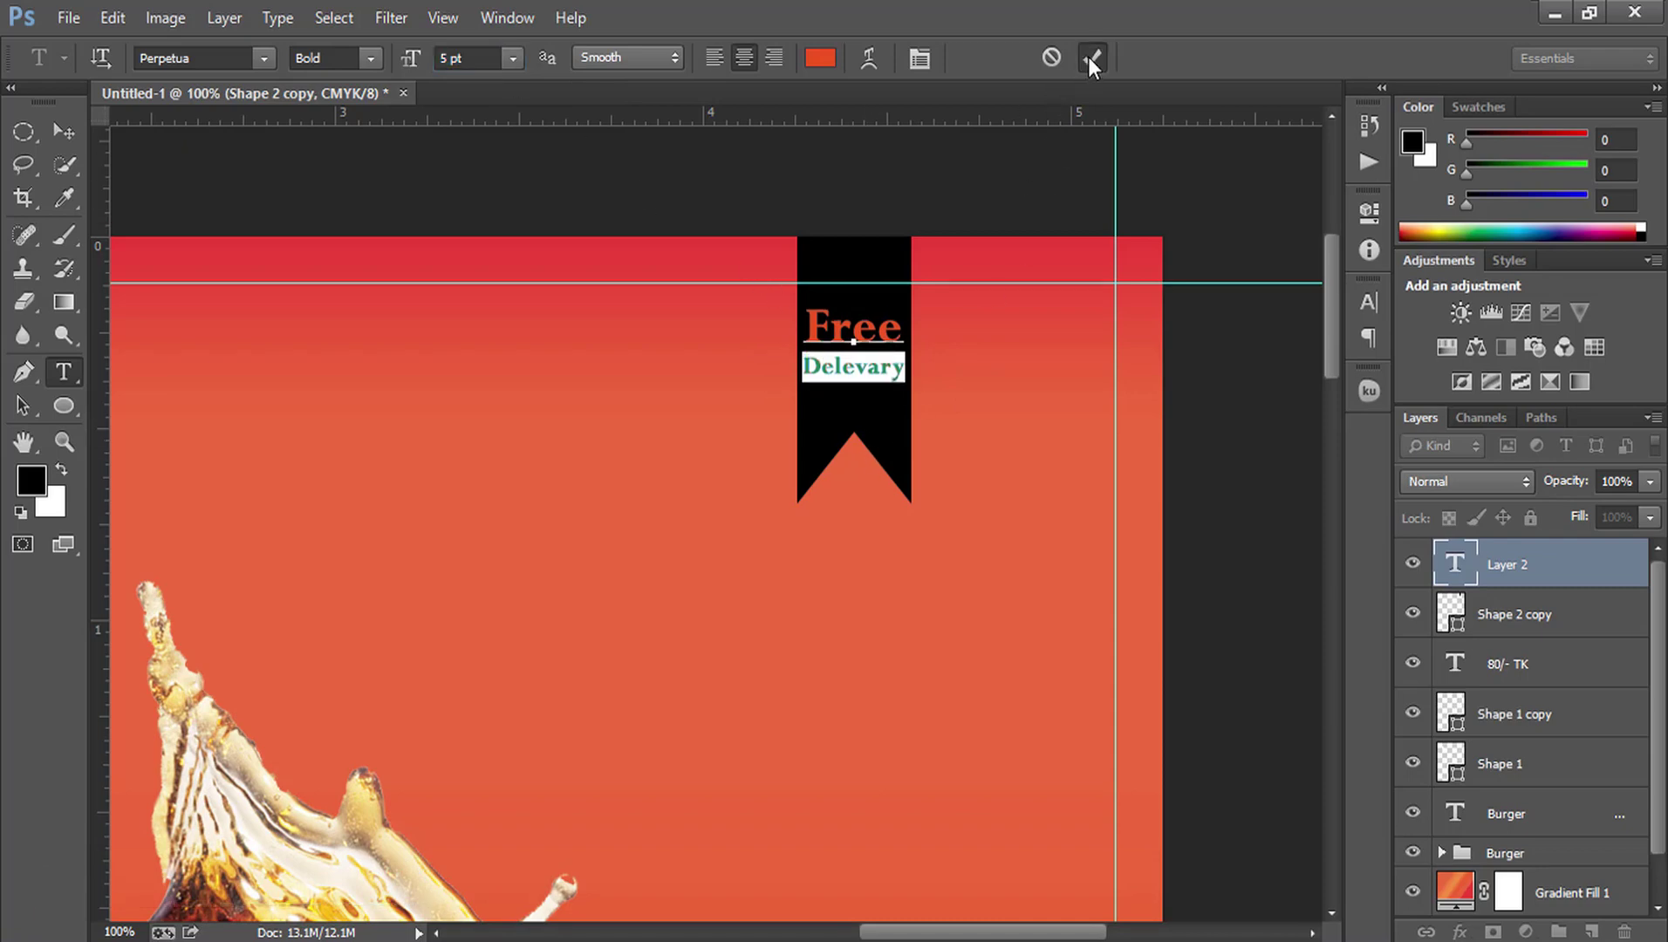
left_click(1091, 57)
left_click(1455, 618)
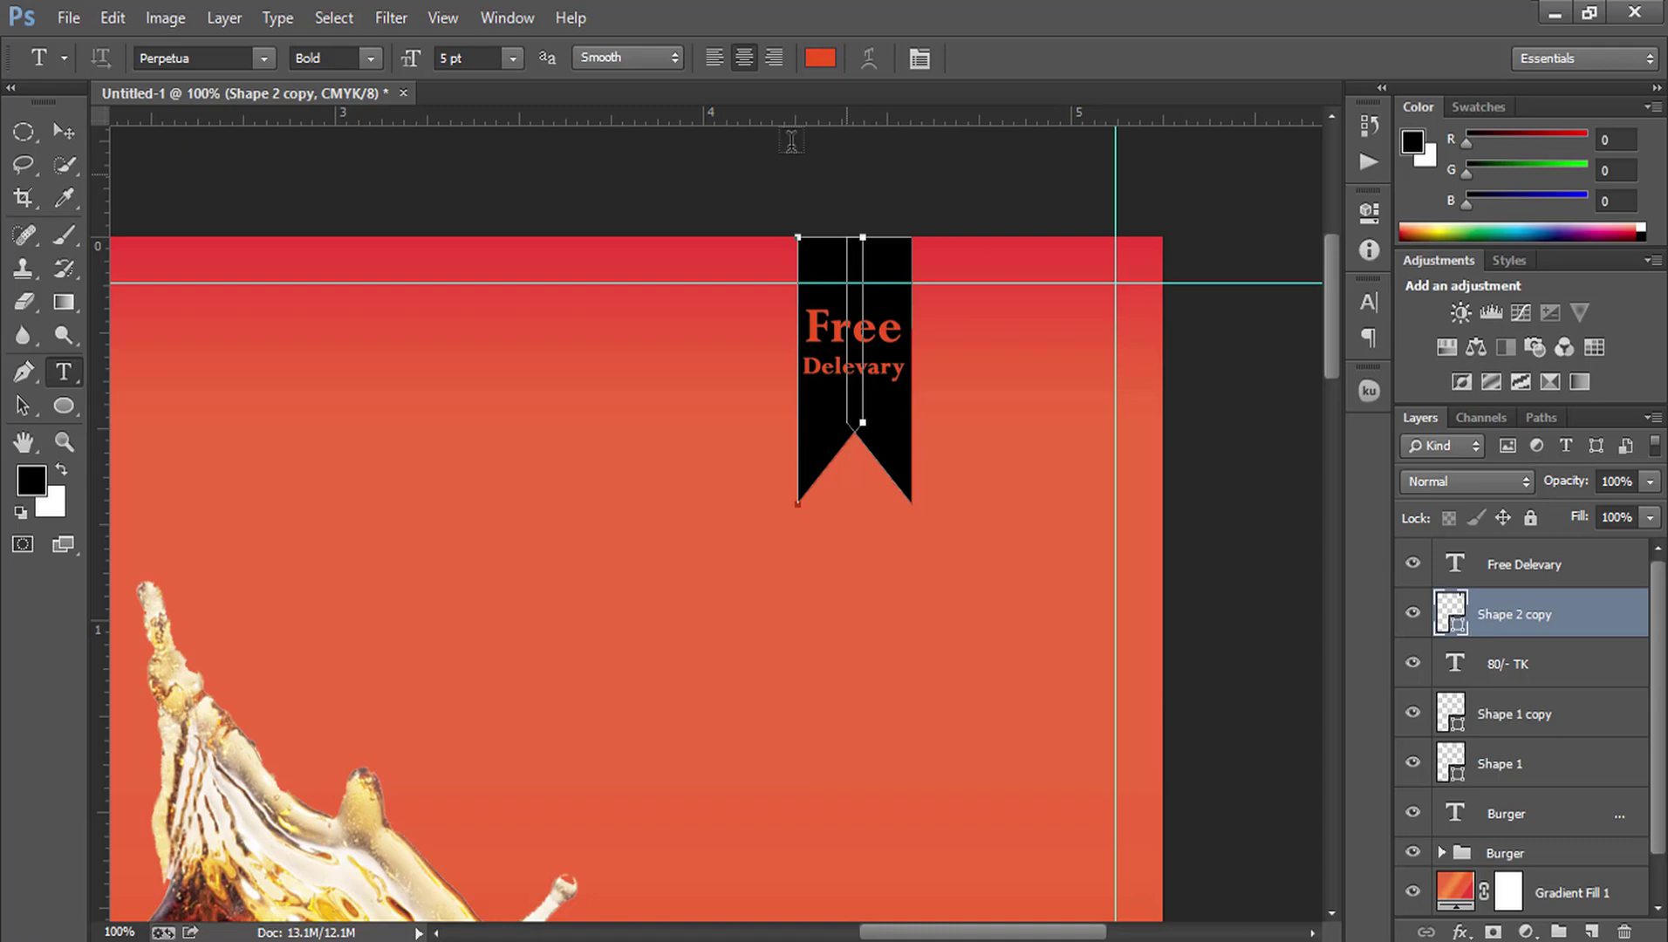
Step: Fill the ribbon with white (#ffffff) and nudge the 'Free Delevary' text down
double_click(1450, 615)
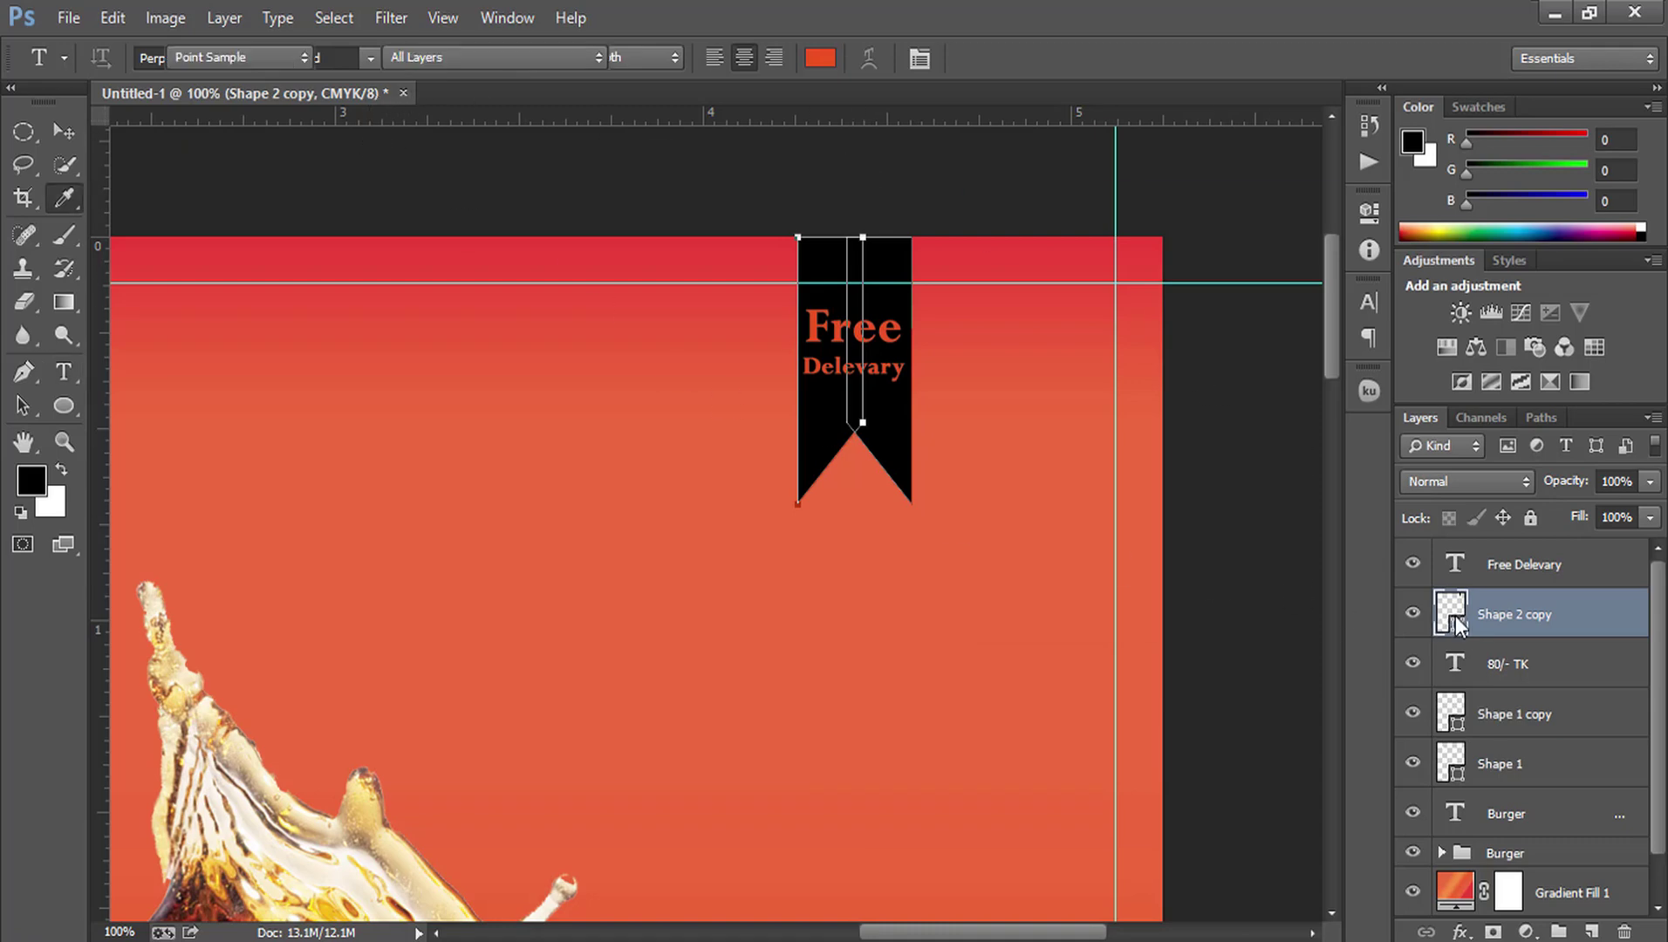
left_click(976, 261)
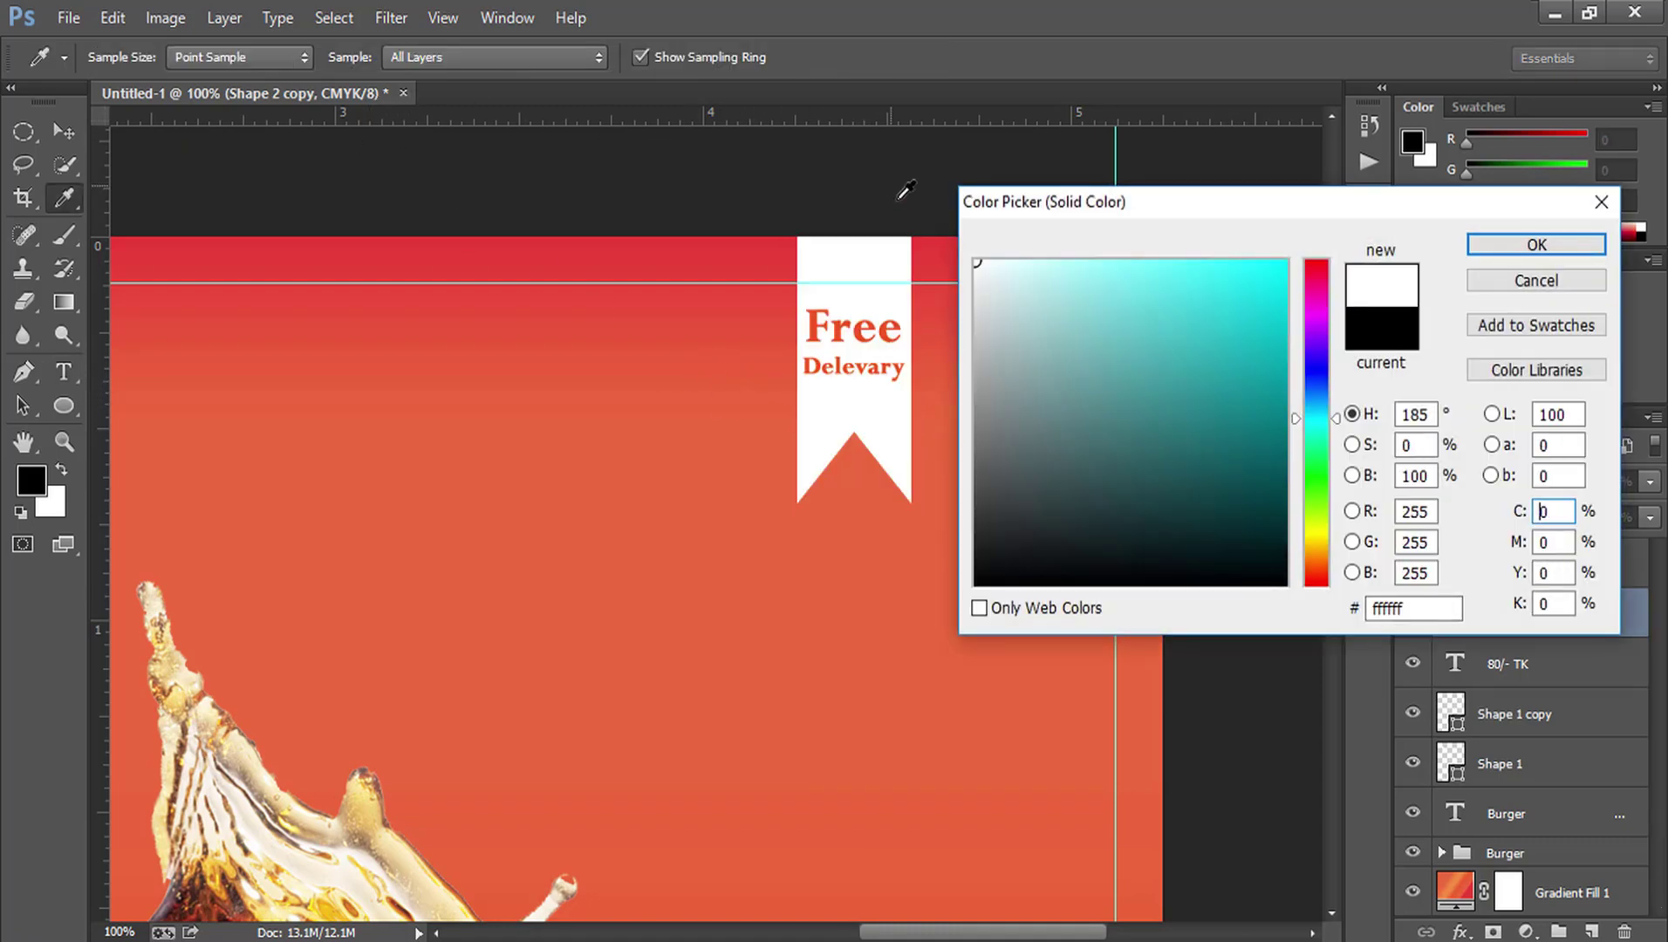
left_click(1536, 245)
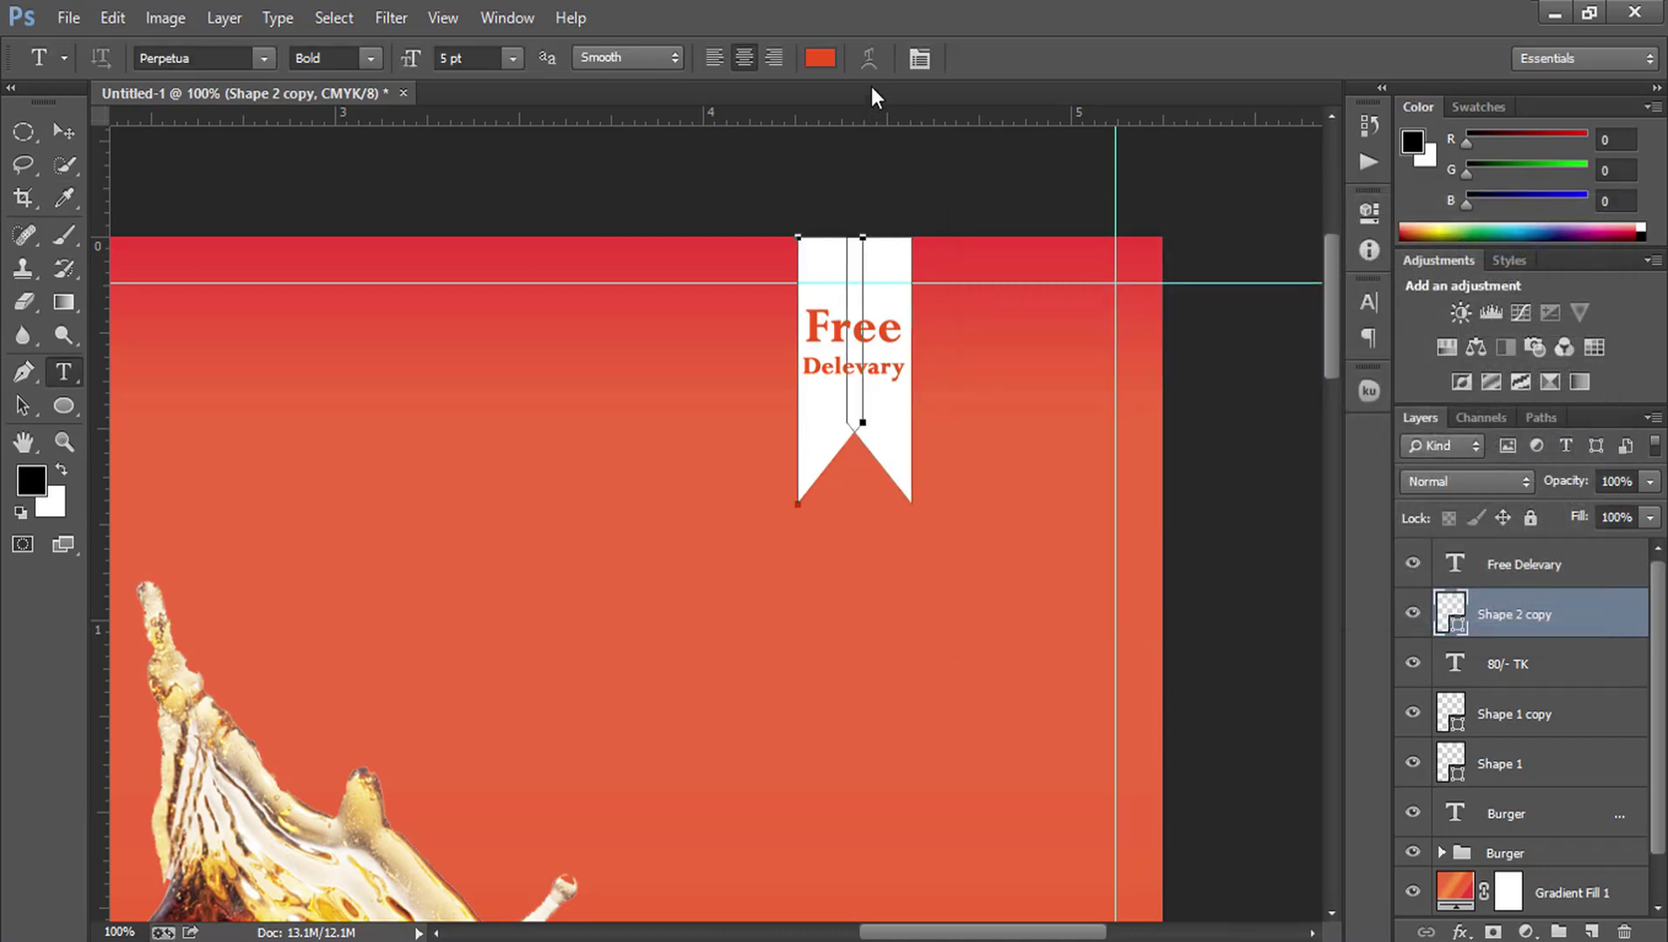
left_click(62, 131)
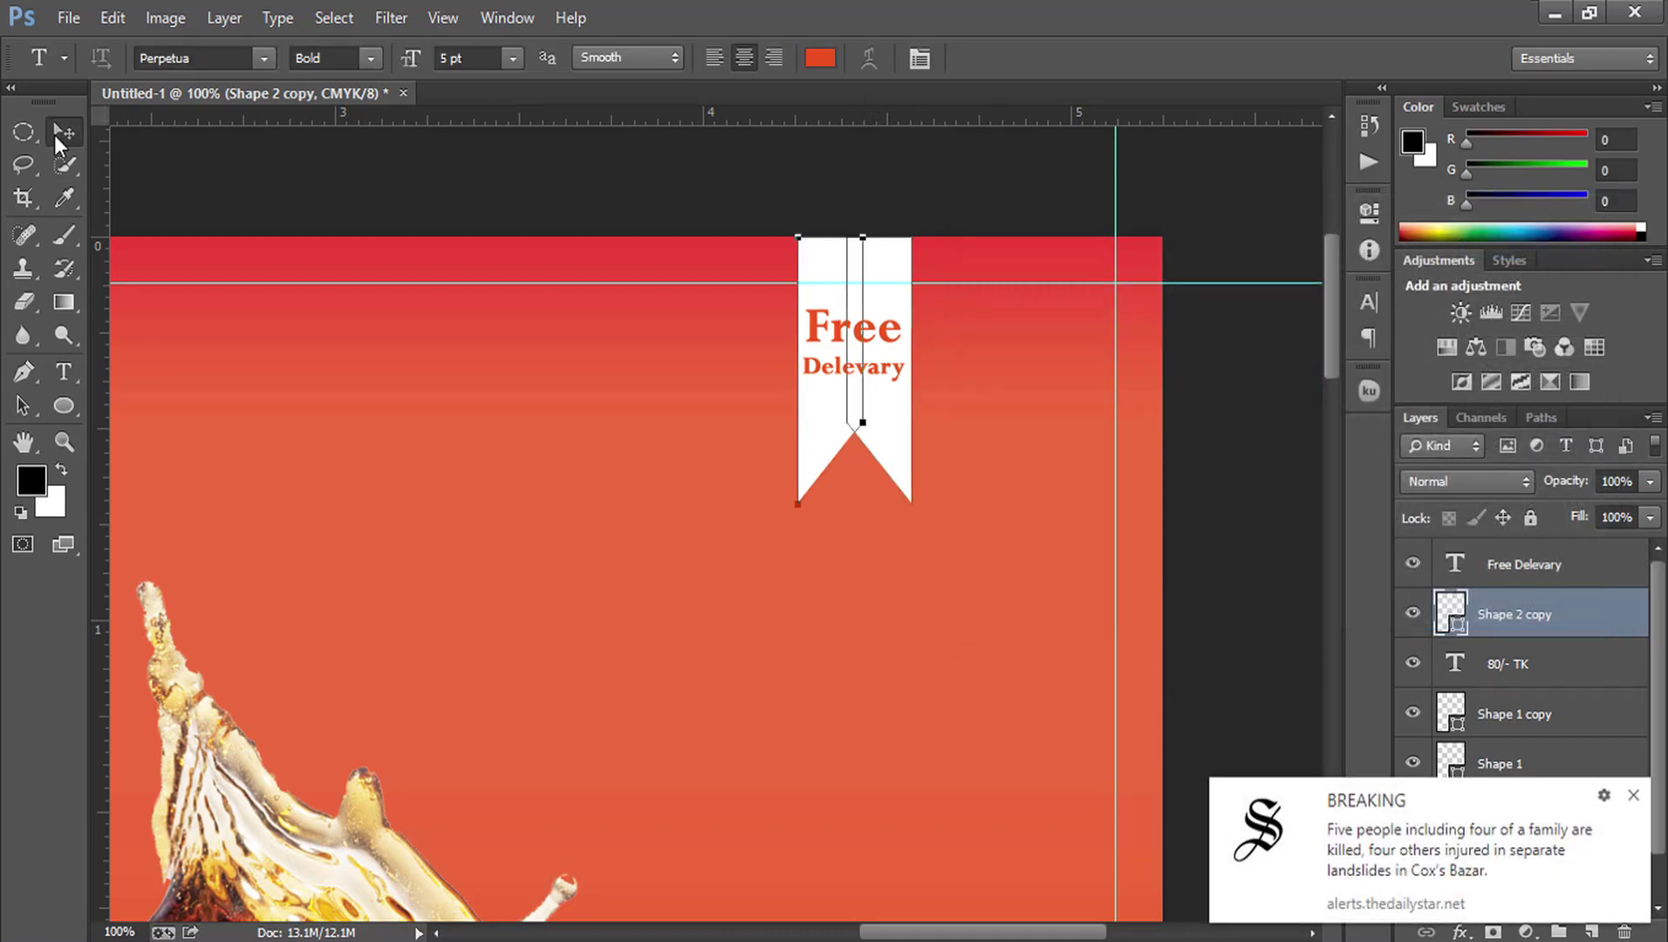
left_click(1551, 567)
left_click(1633, 795)
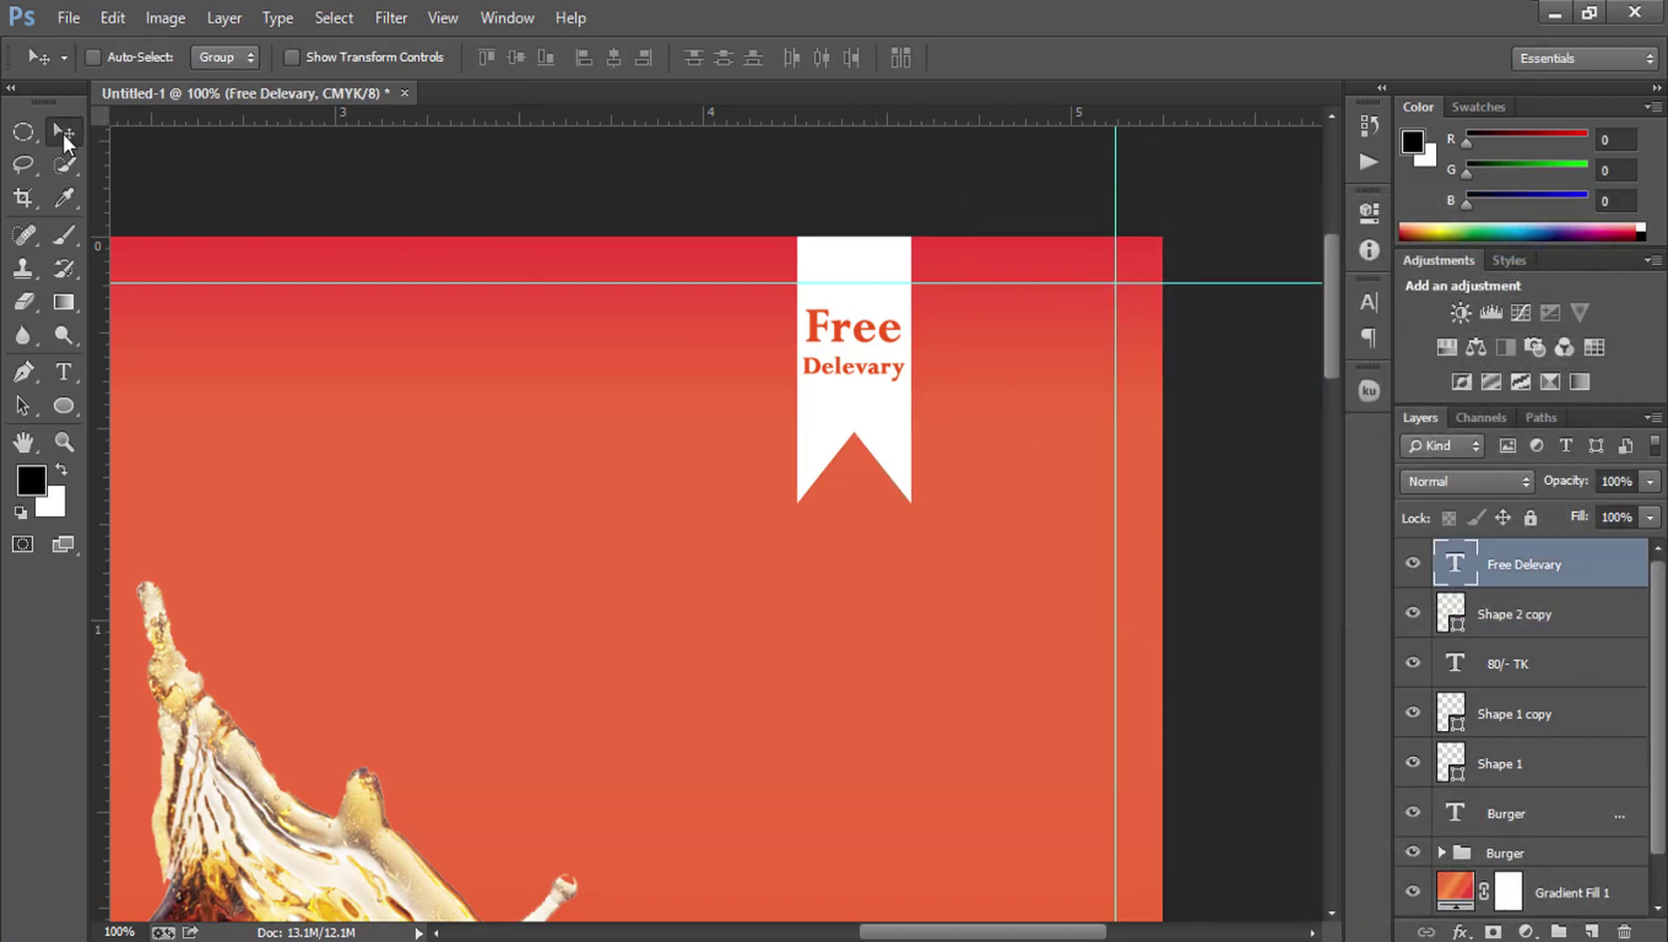
key("Down")
key("Down")
key("Down")
key("Down")
key("Down")
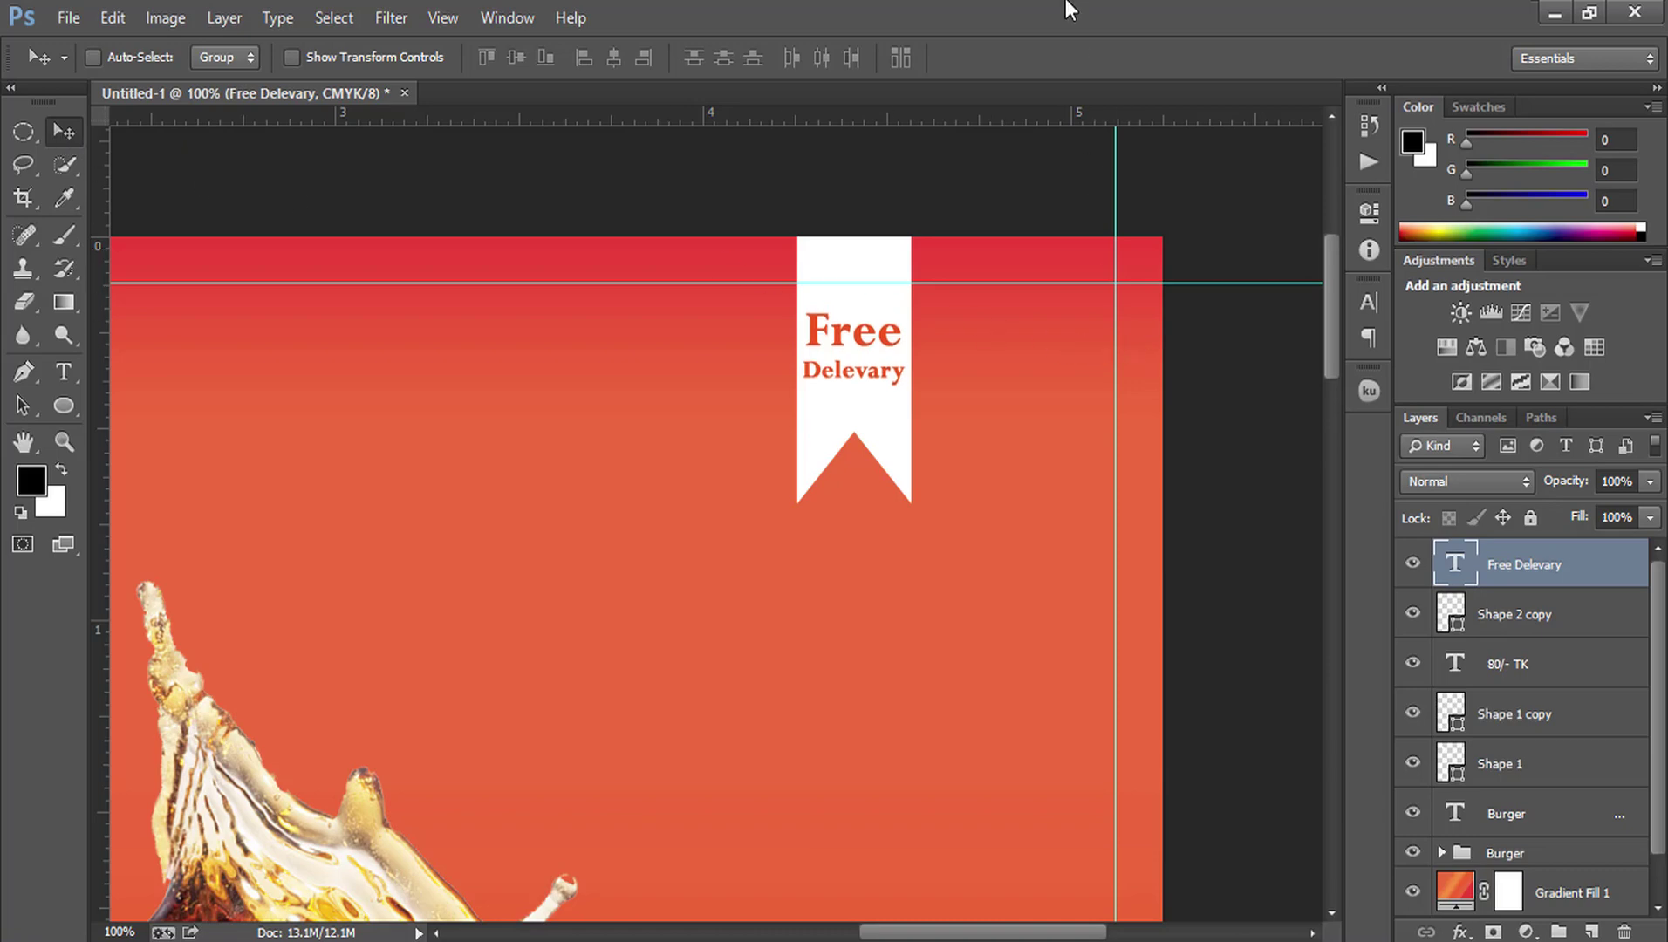
key("ctrl+0")
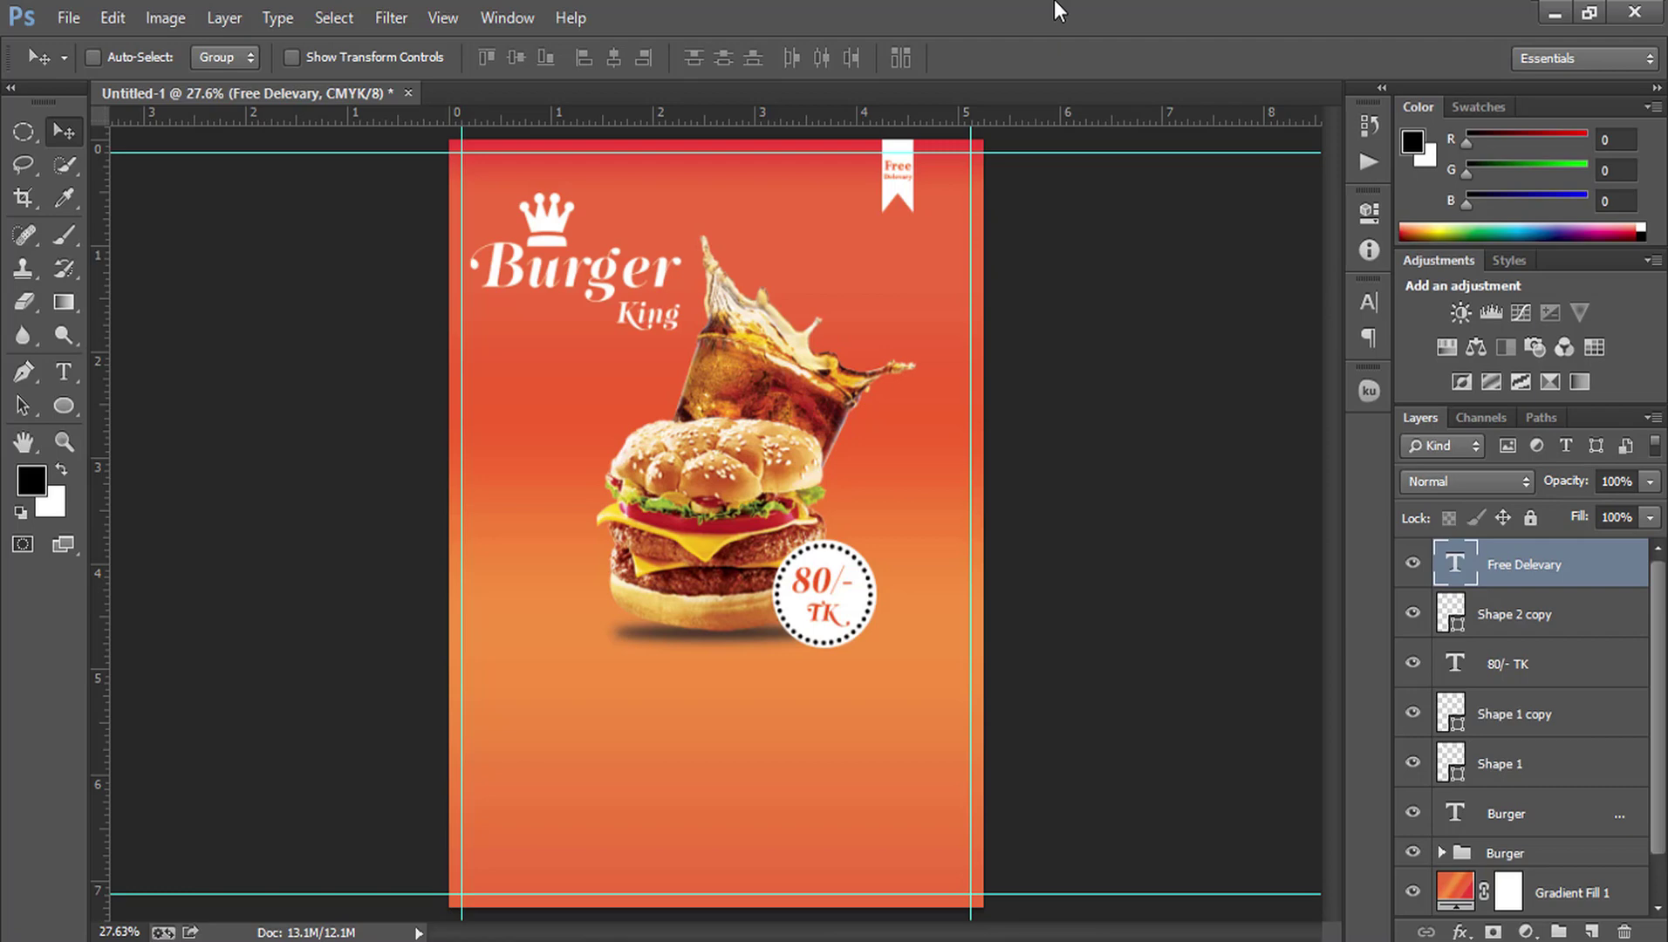
Step: Try enlarging the ribbon and its text together, then revert to the original size
left_click(1559, 618, "shift")
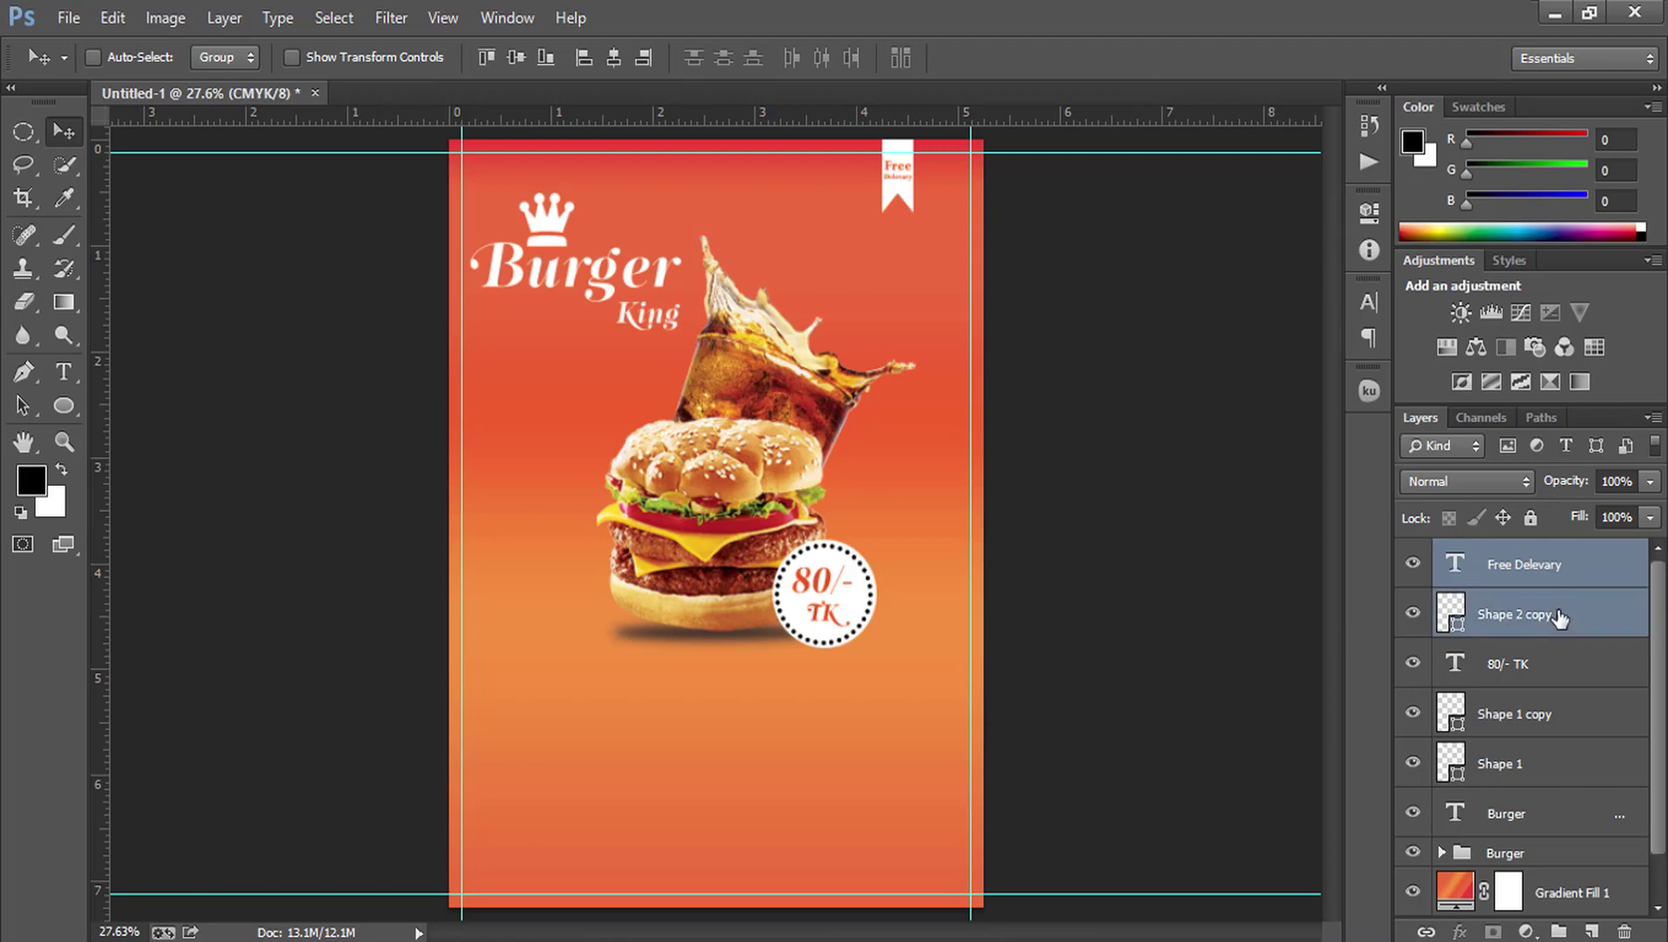
key("ctrl+t")
left_click_drag(916, 222, 950, 246)
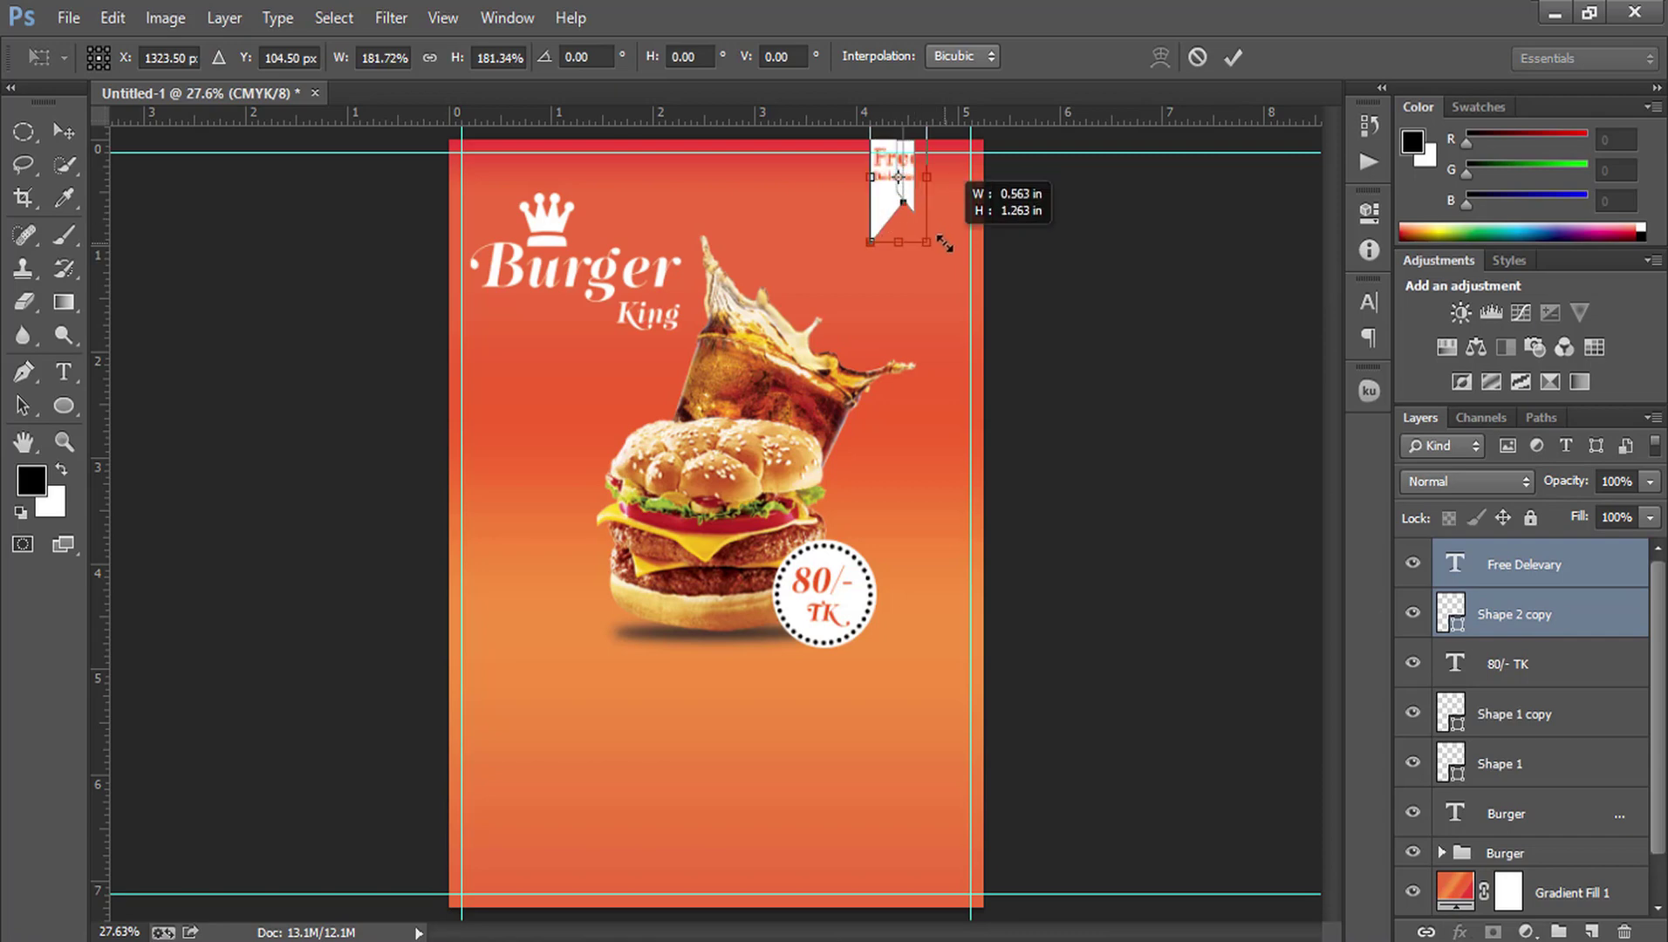
key("ctrl+z")
left_click(1195, 59)
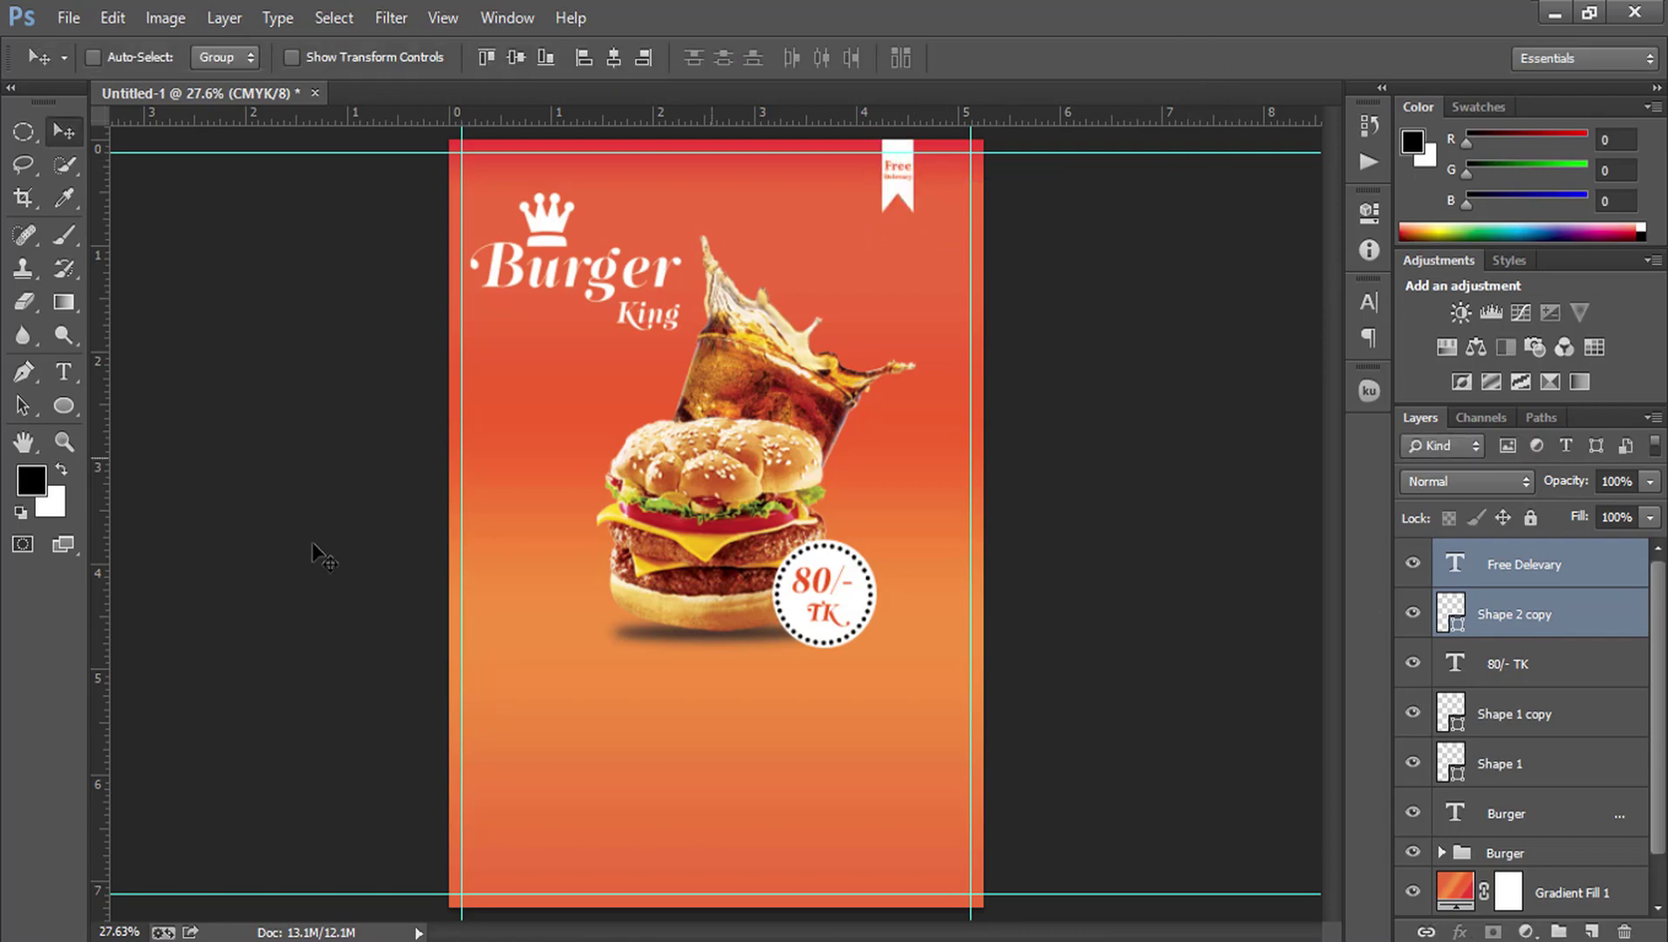
Step: Zoom in close on the ribbon and select the 'Free Delevary' text layer
left_click(63, 442)
left_click(922, 376)
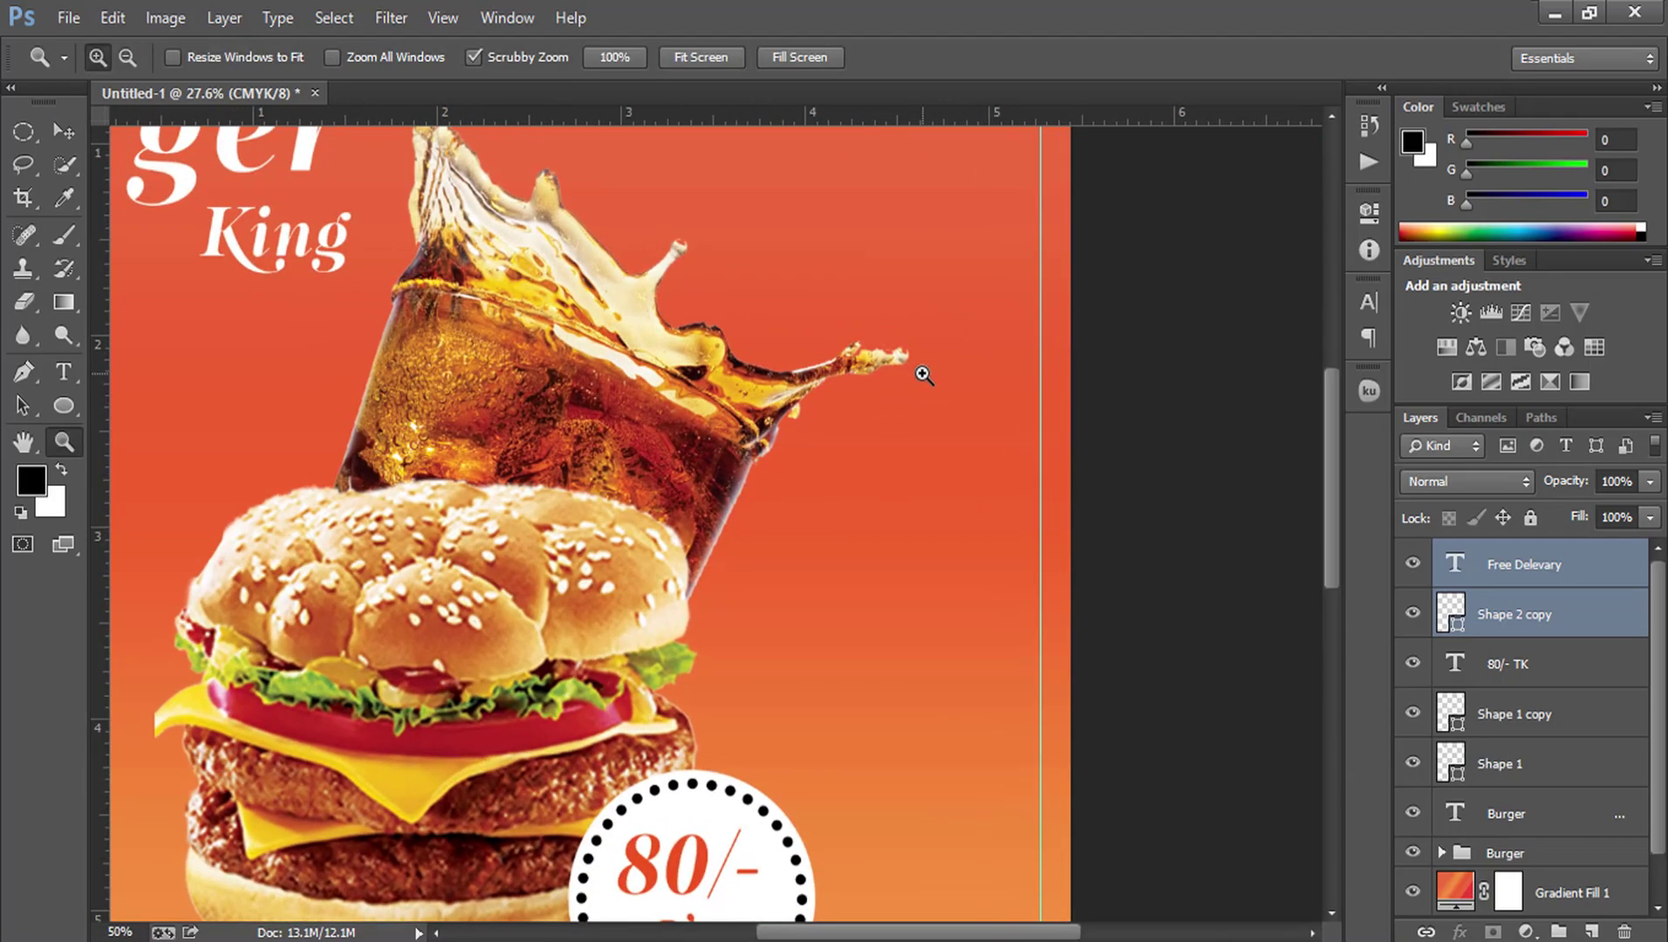
left_click(913, 584)
left_click(983, 384)
left_click_drag(983, 384, 992, 652)
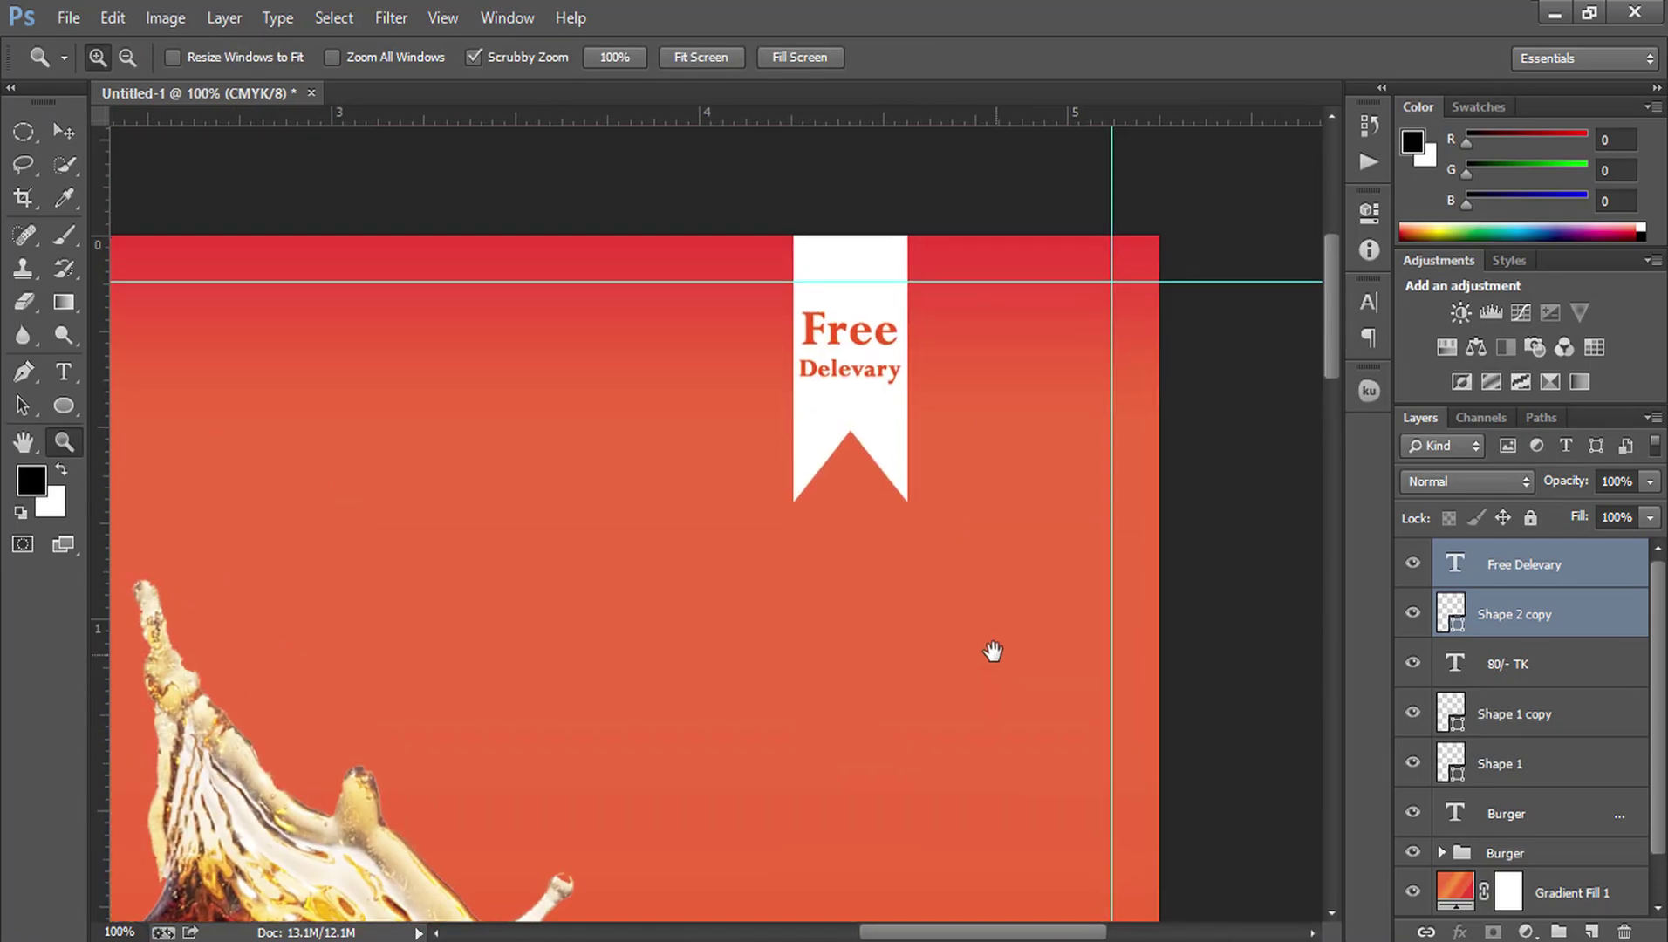
left_click(1517, 567)
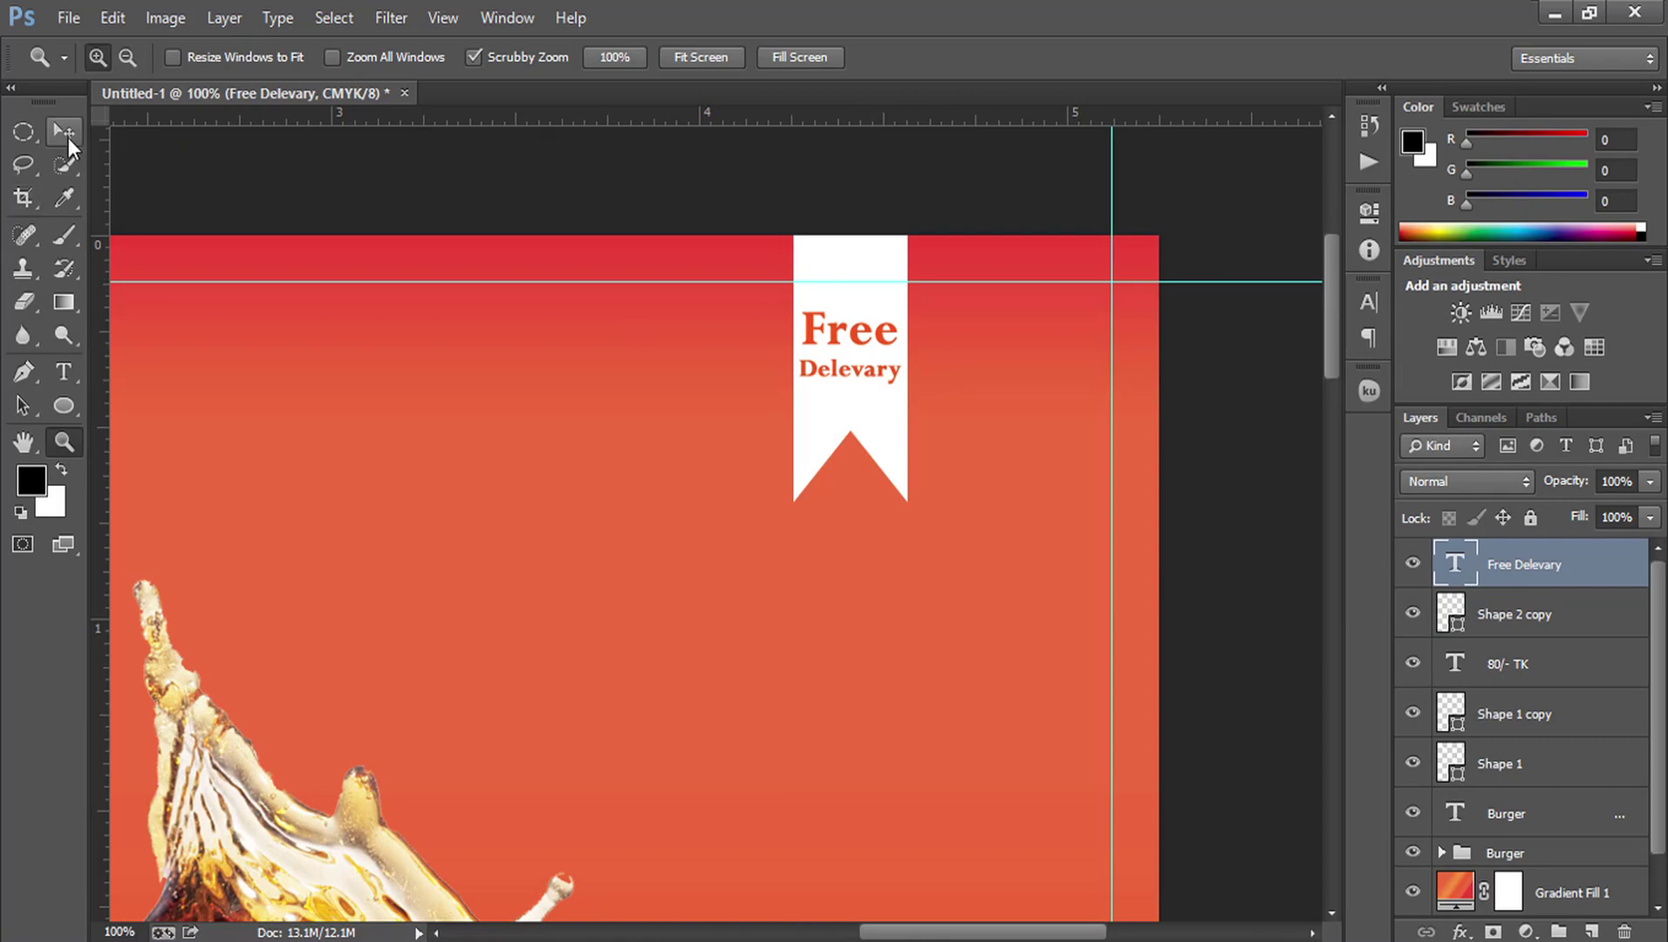
left_click(64, 131)
Step: Move the 'Free Delevary' text off the ribbon and rasterize the Shape 2 copy layer
left_click_drag(842, 349, 583, 644)
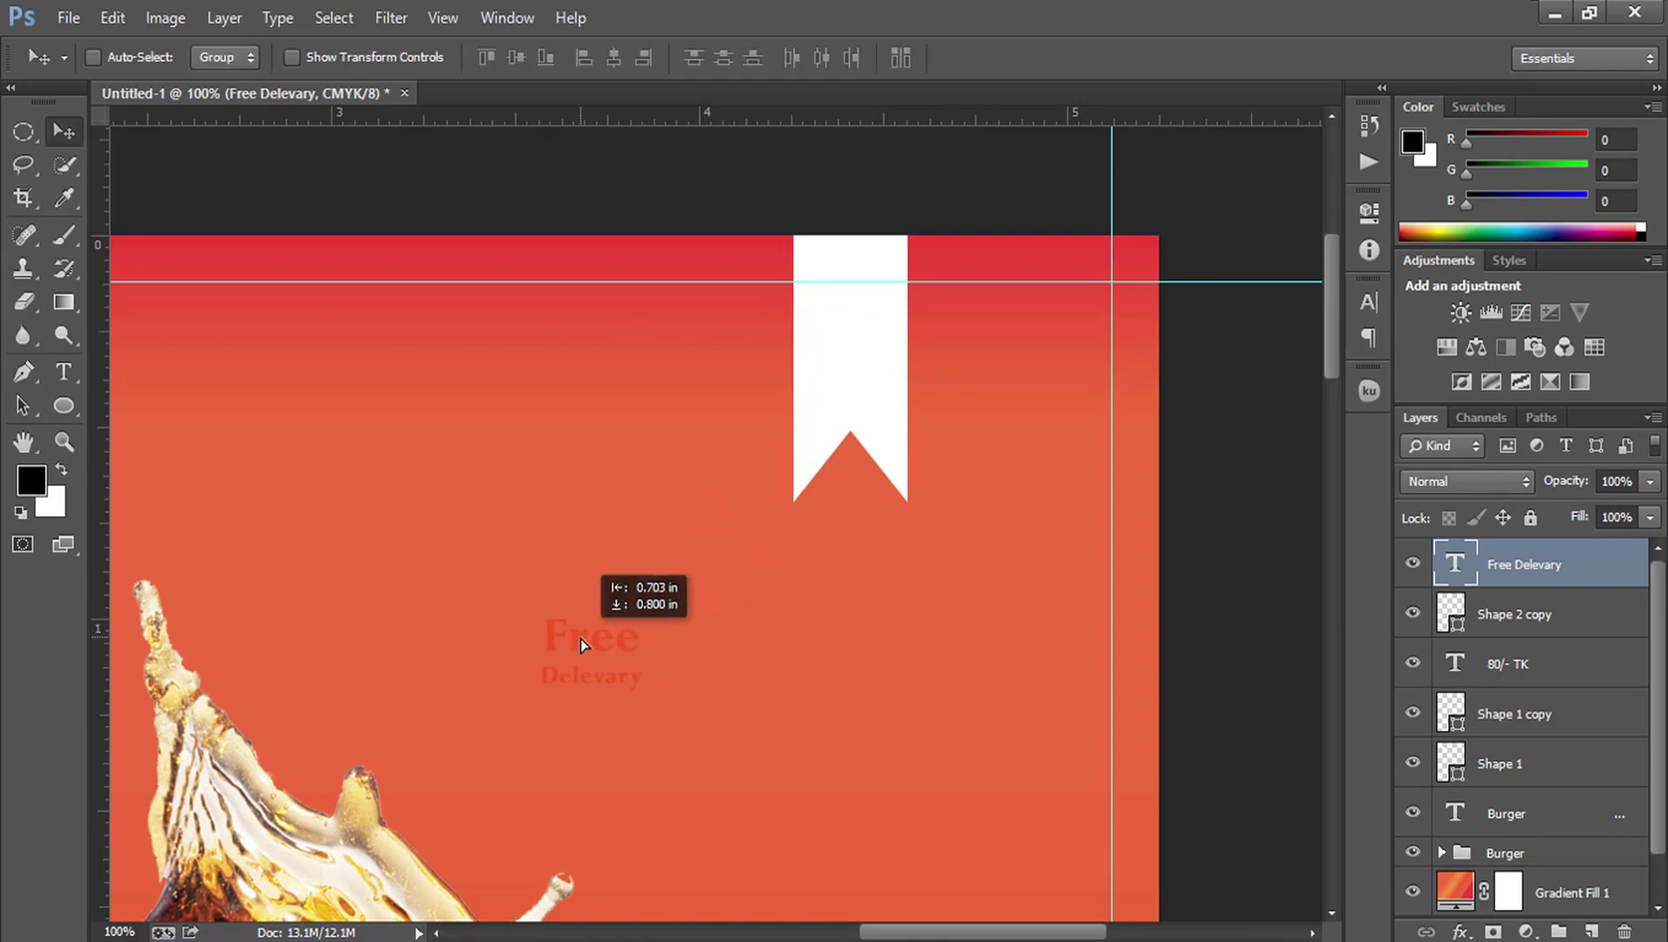
left_click(1499, 615)
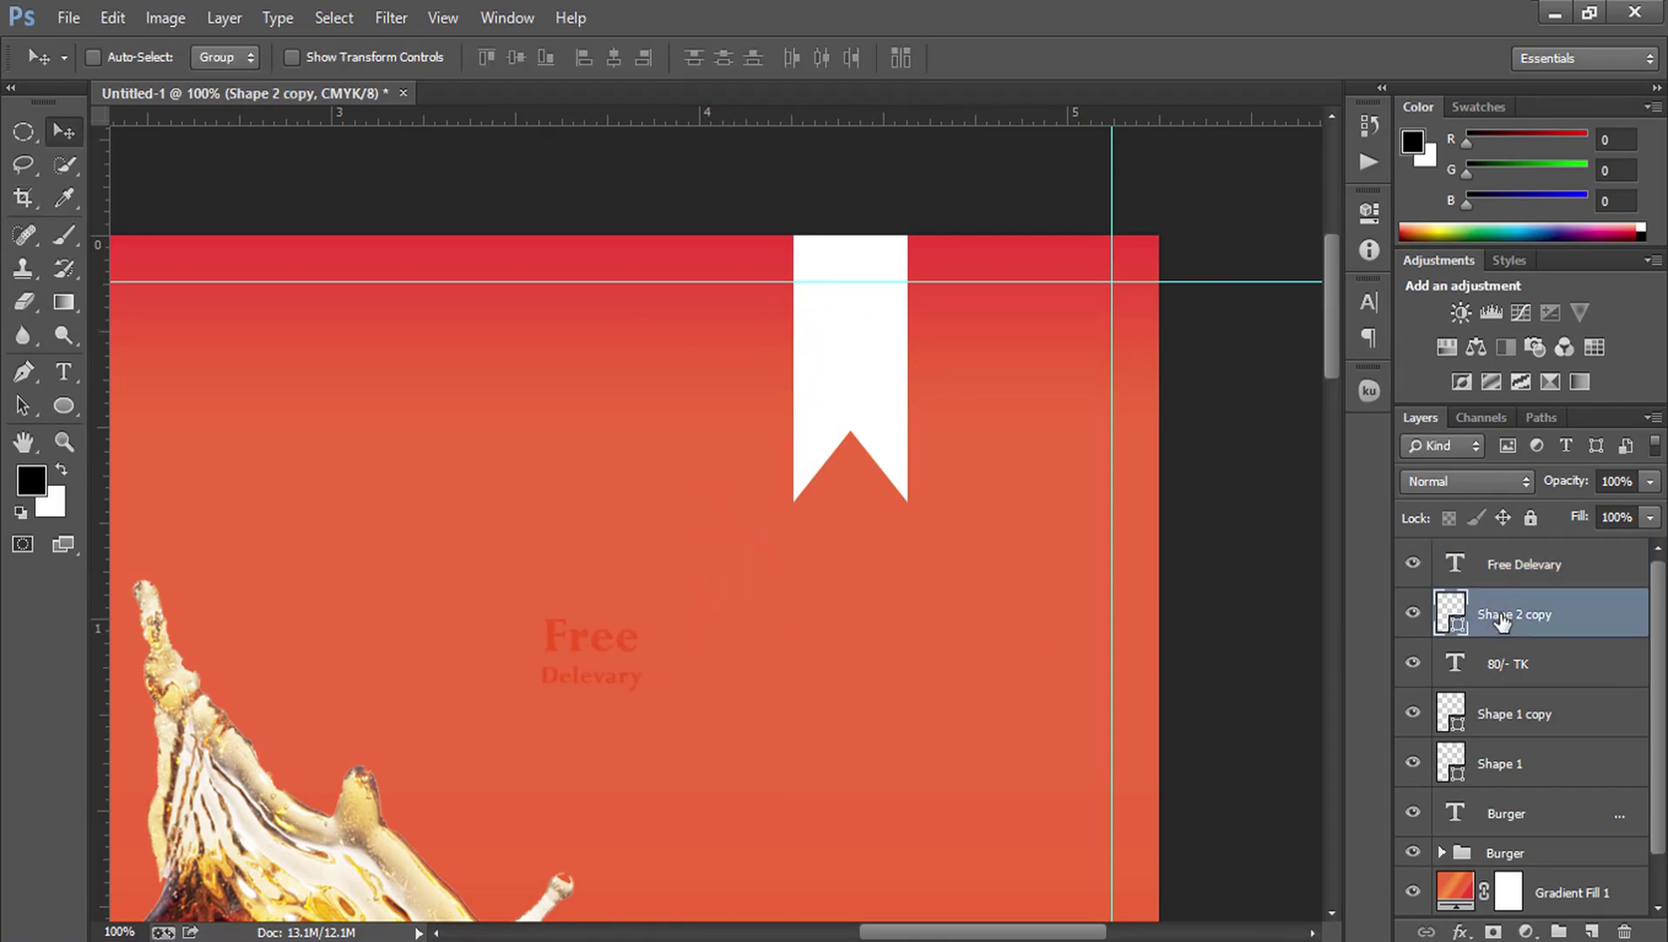
key("ctrl+t")
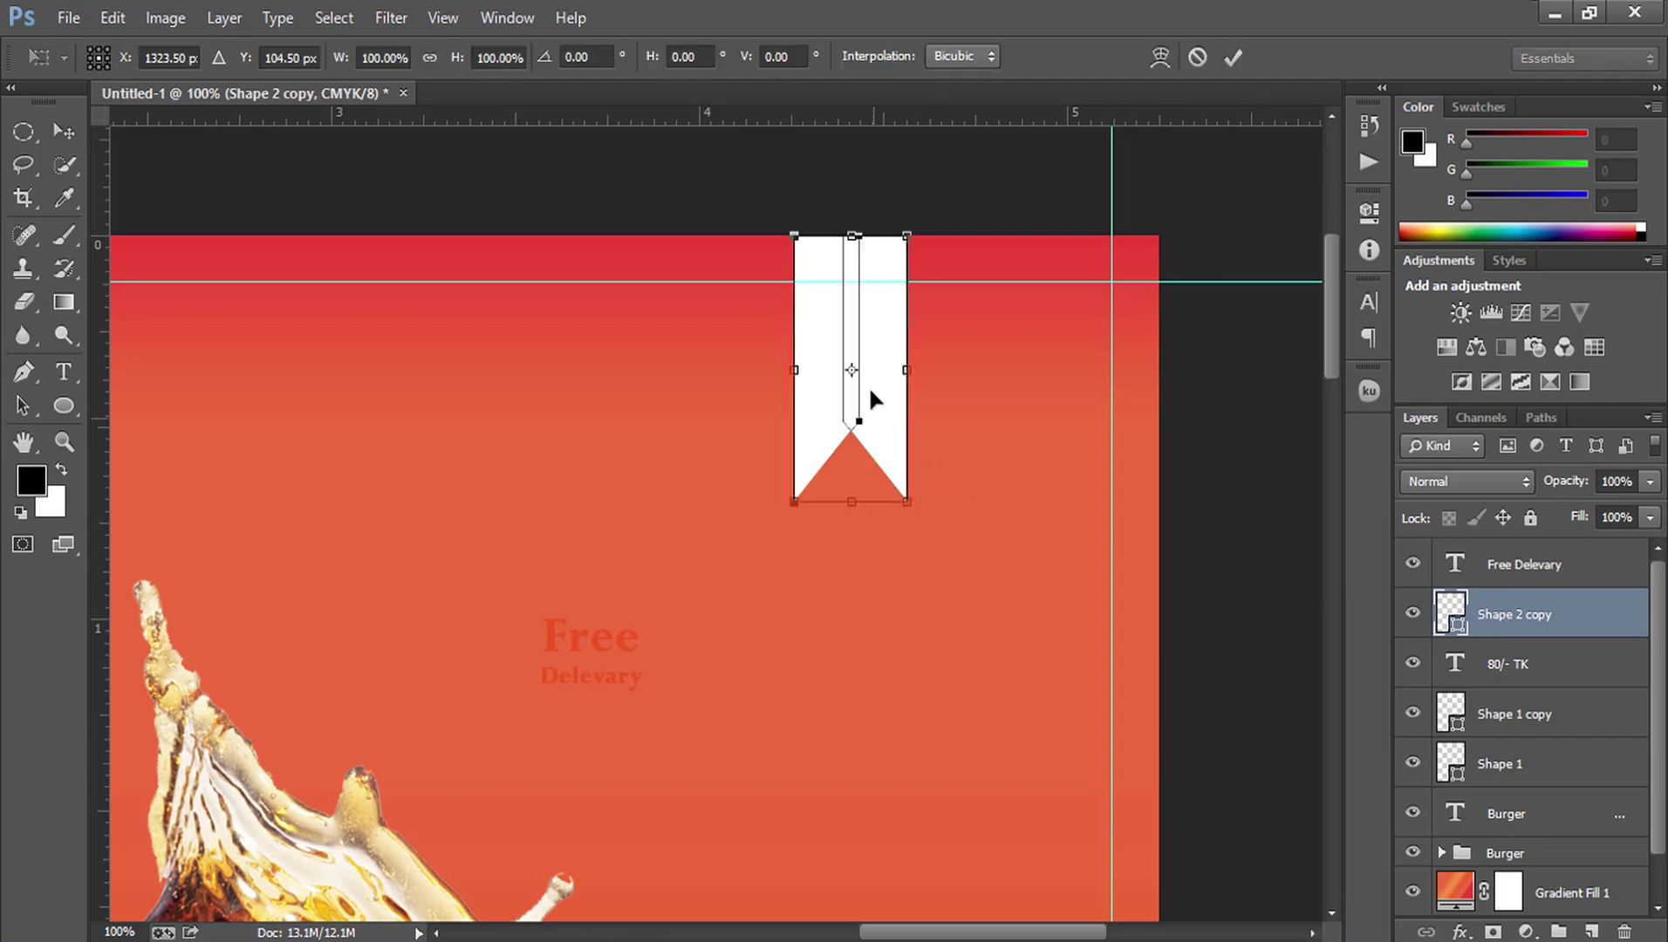
left_click(1197, 58)
right_click(1610, 630)
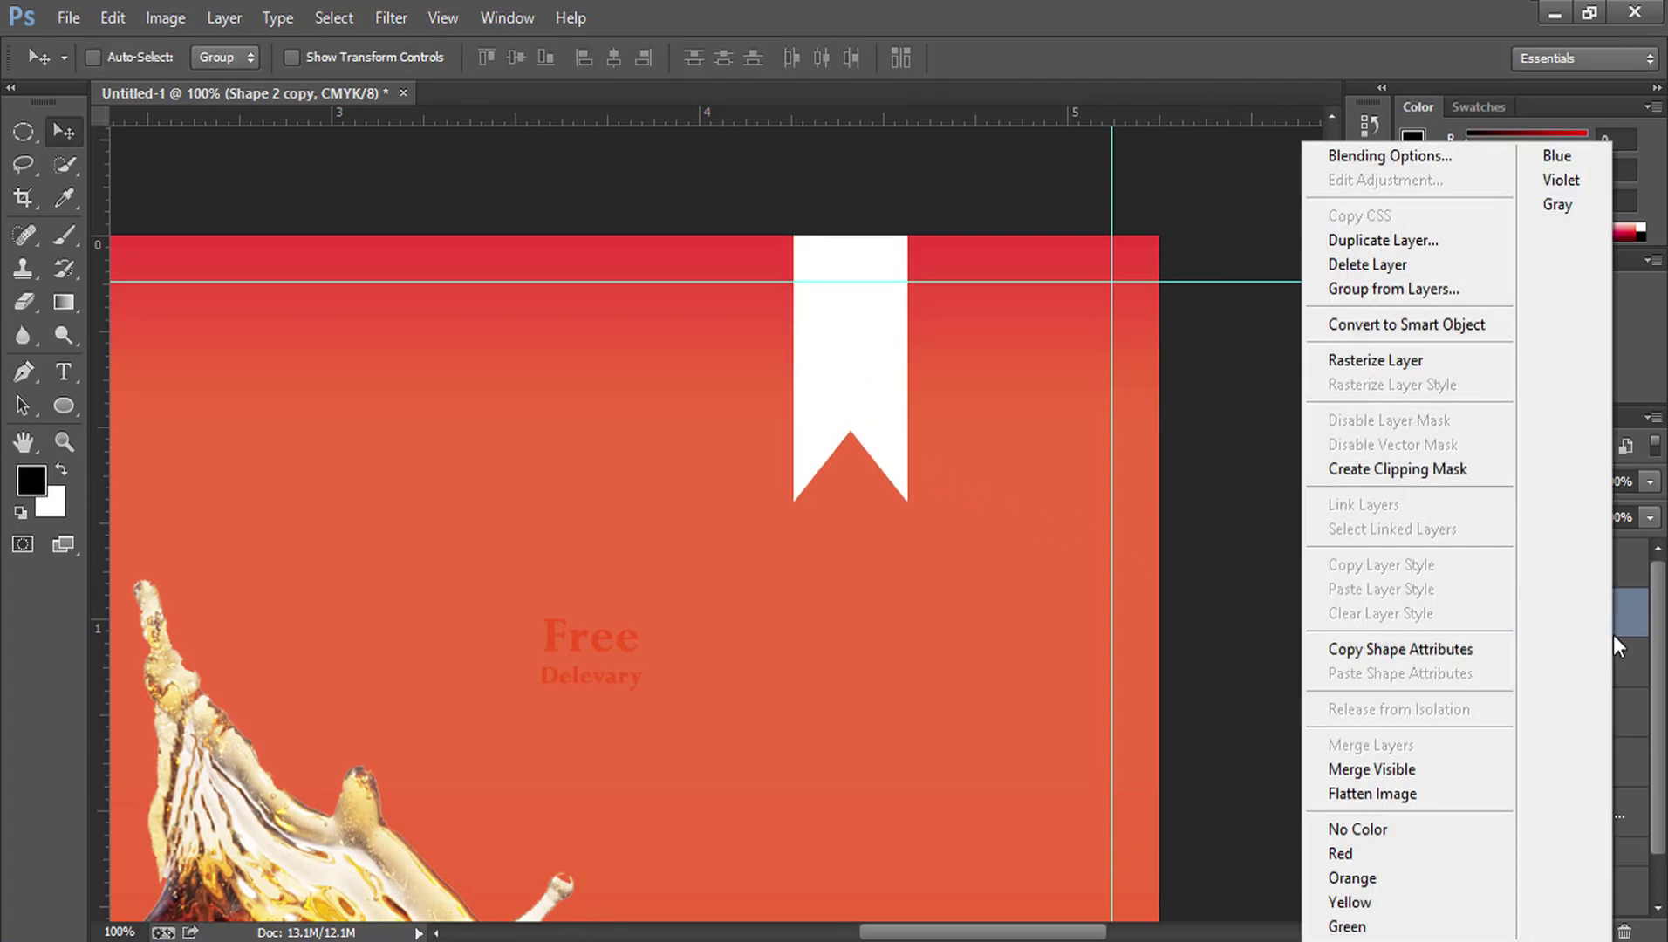
left_click(1372, 360)
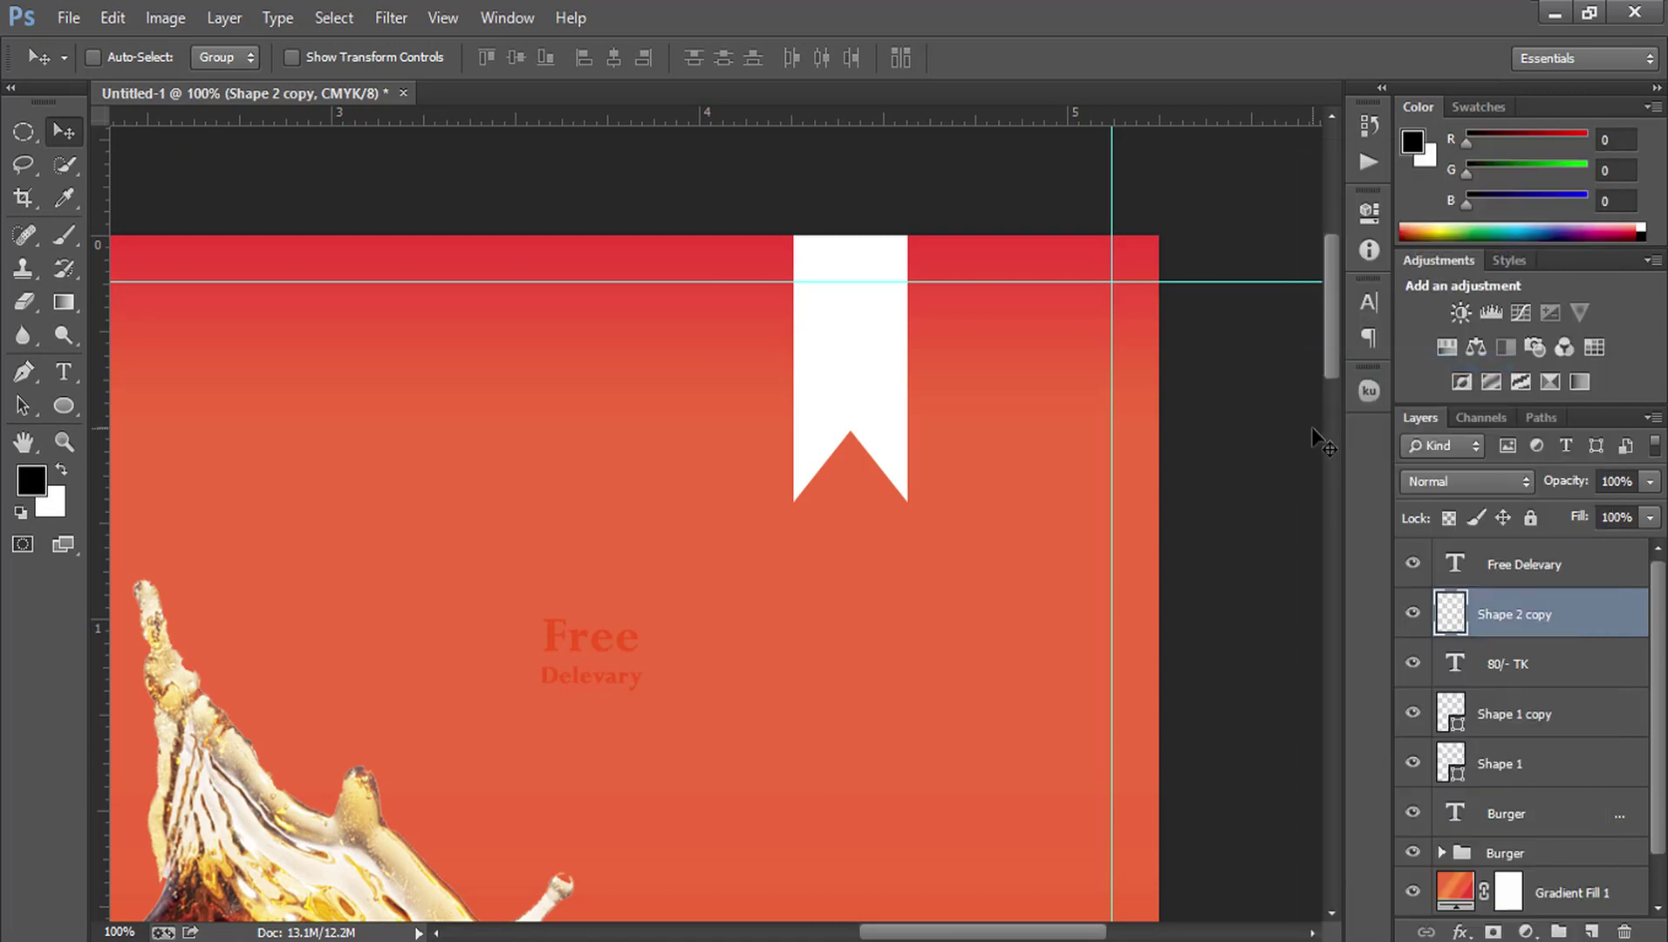
Step: Scale the rasterized ribbon to about 152% and nudge it slightly left
key("ctrl+t")
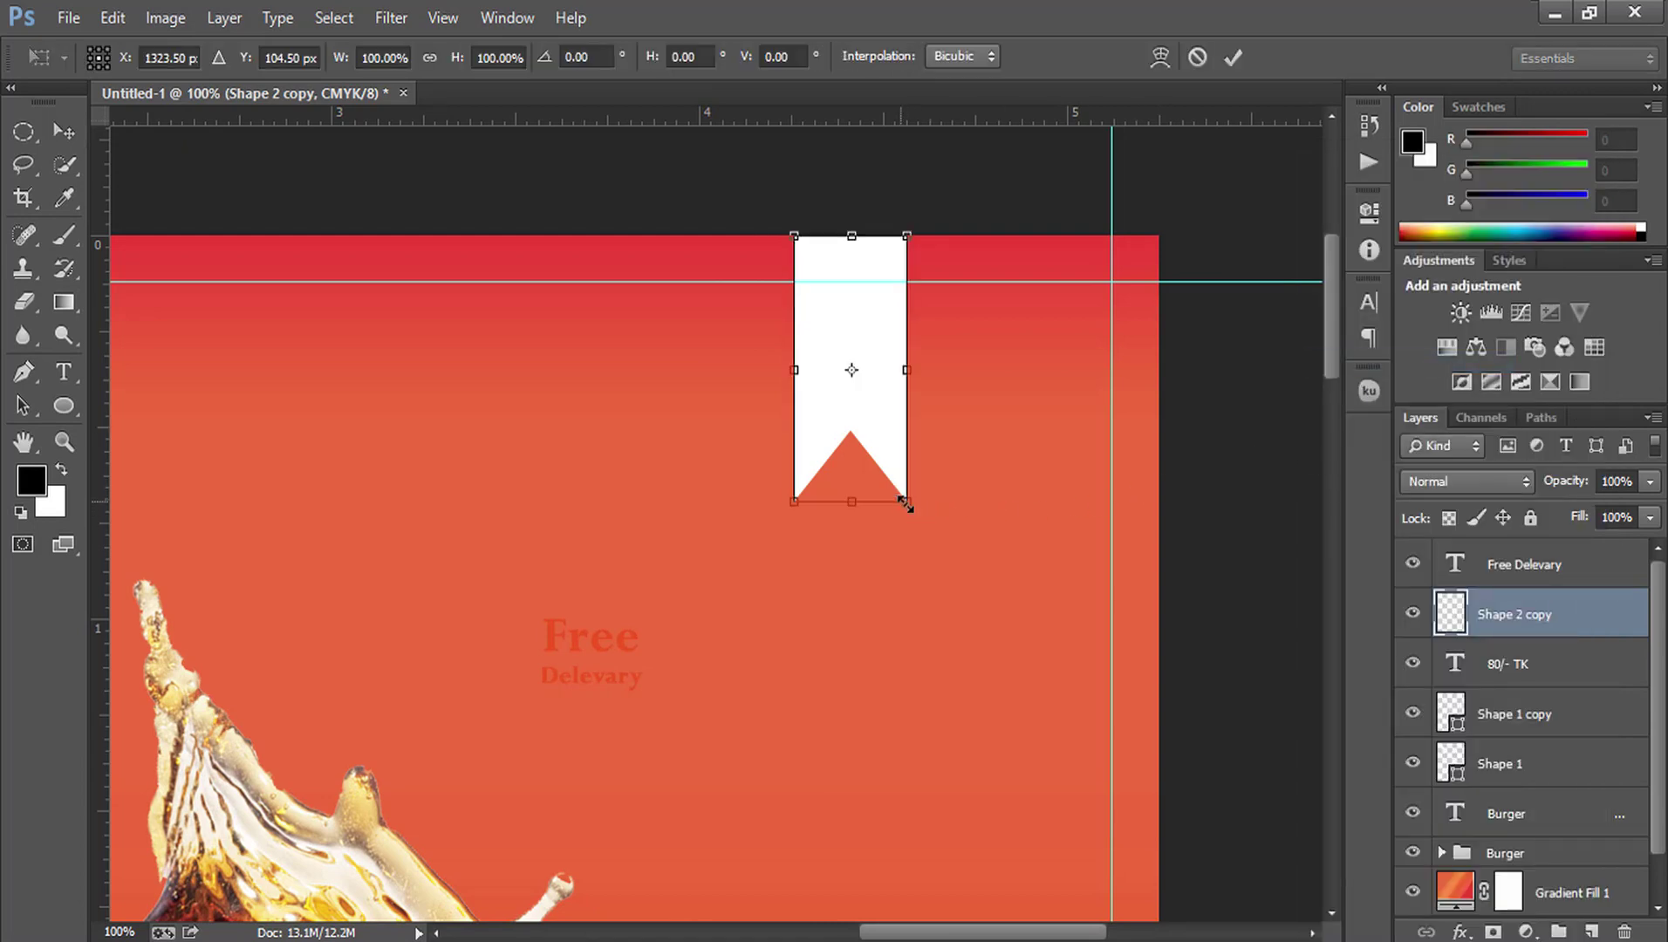
left_click_drag(905, 502, 974, 625)
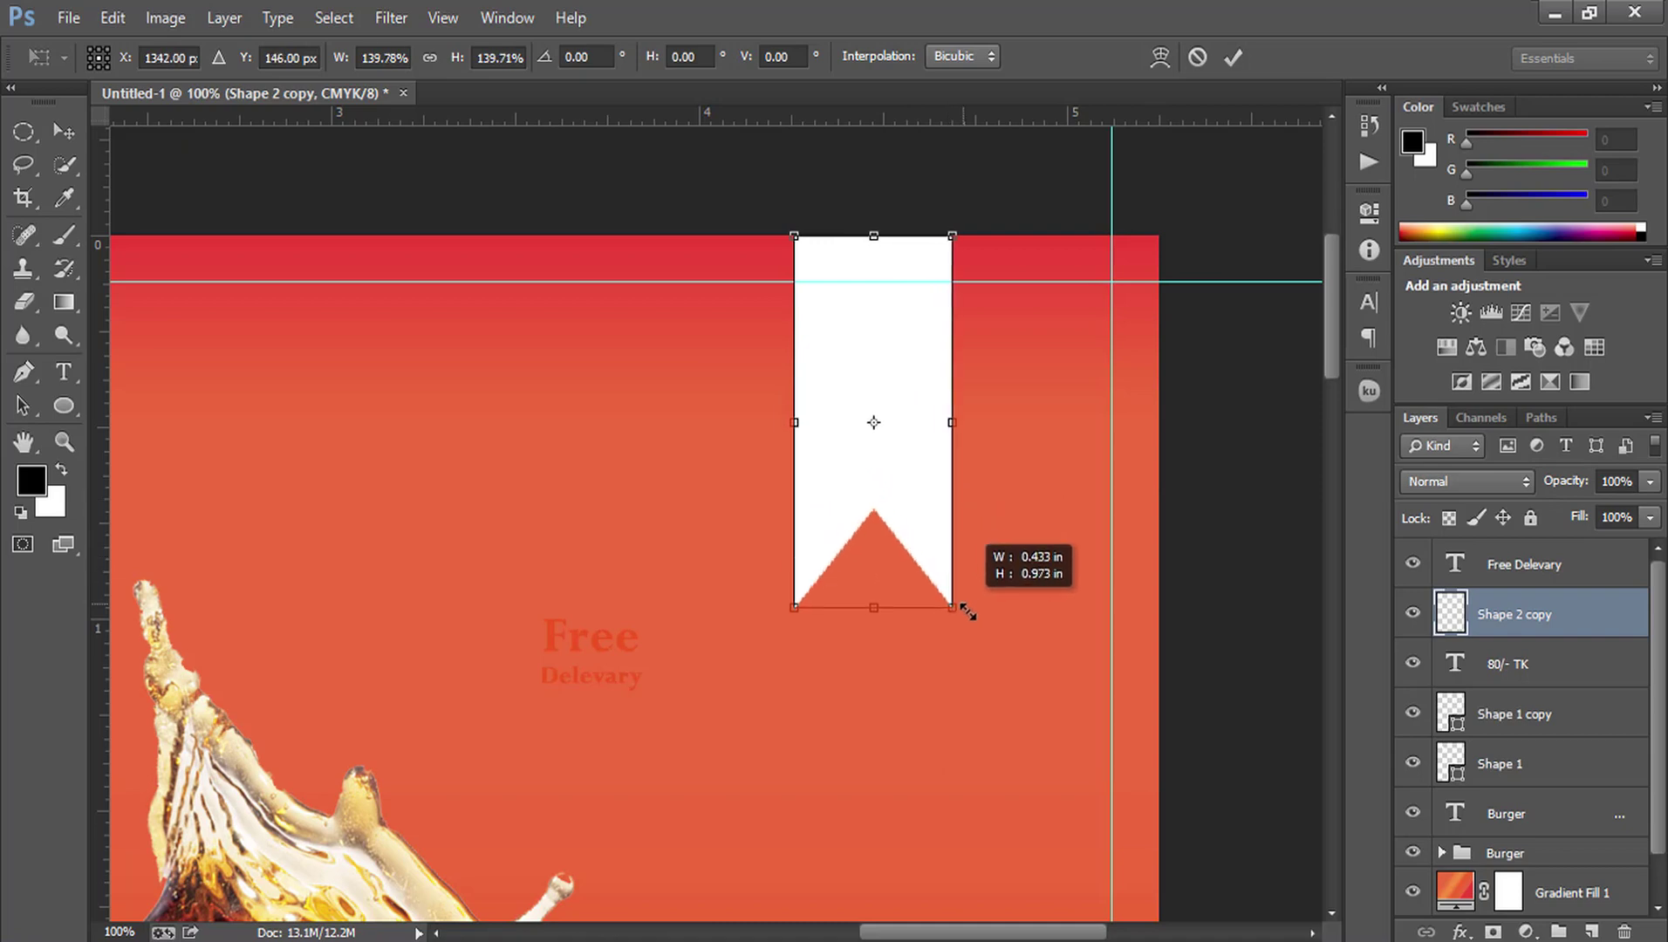
left_click_drag(973, 624, 981, 644)
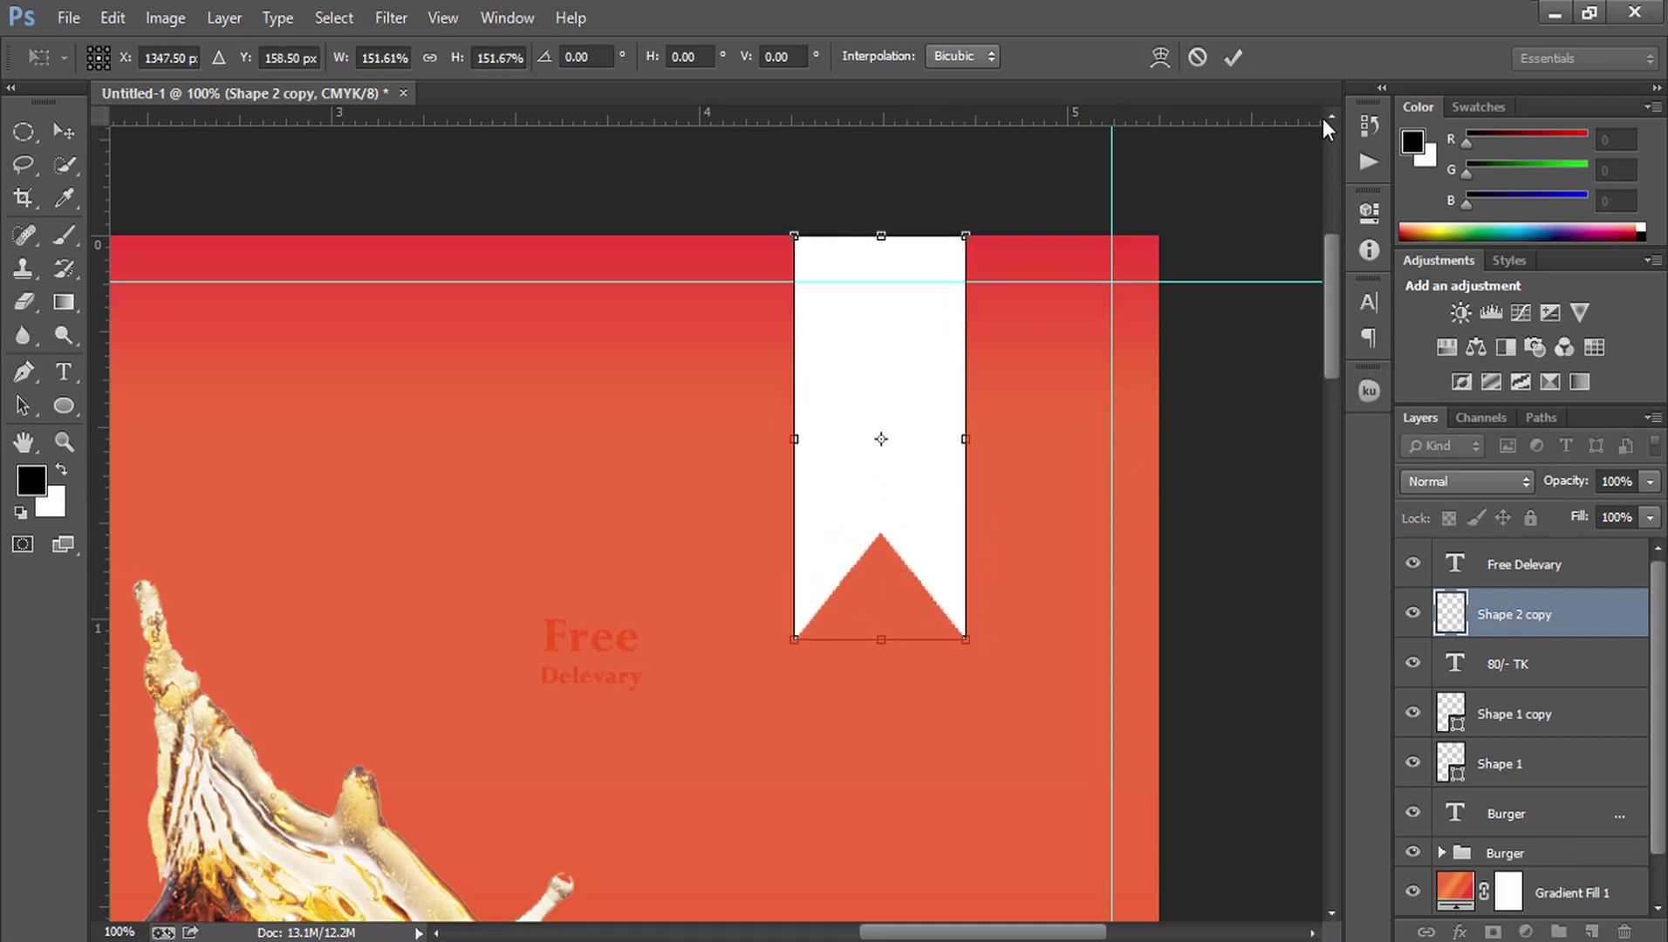
left_click(1233, 56)
key("Left")
key("Left")
key("Left")
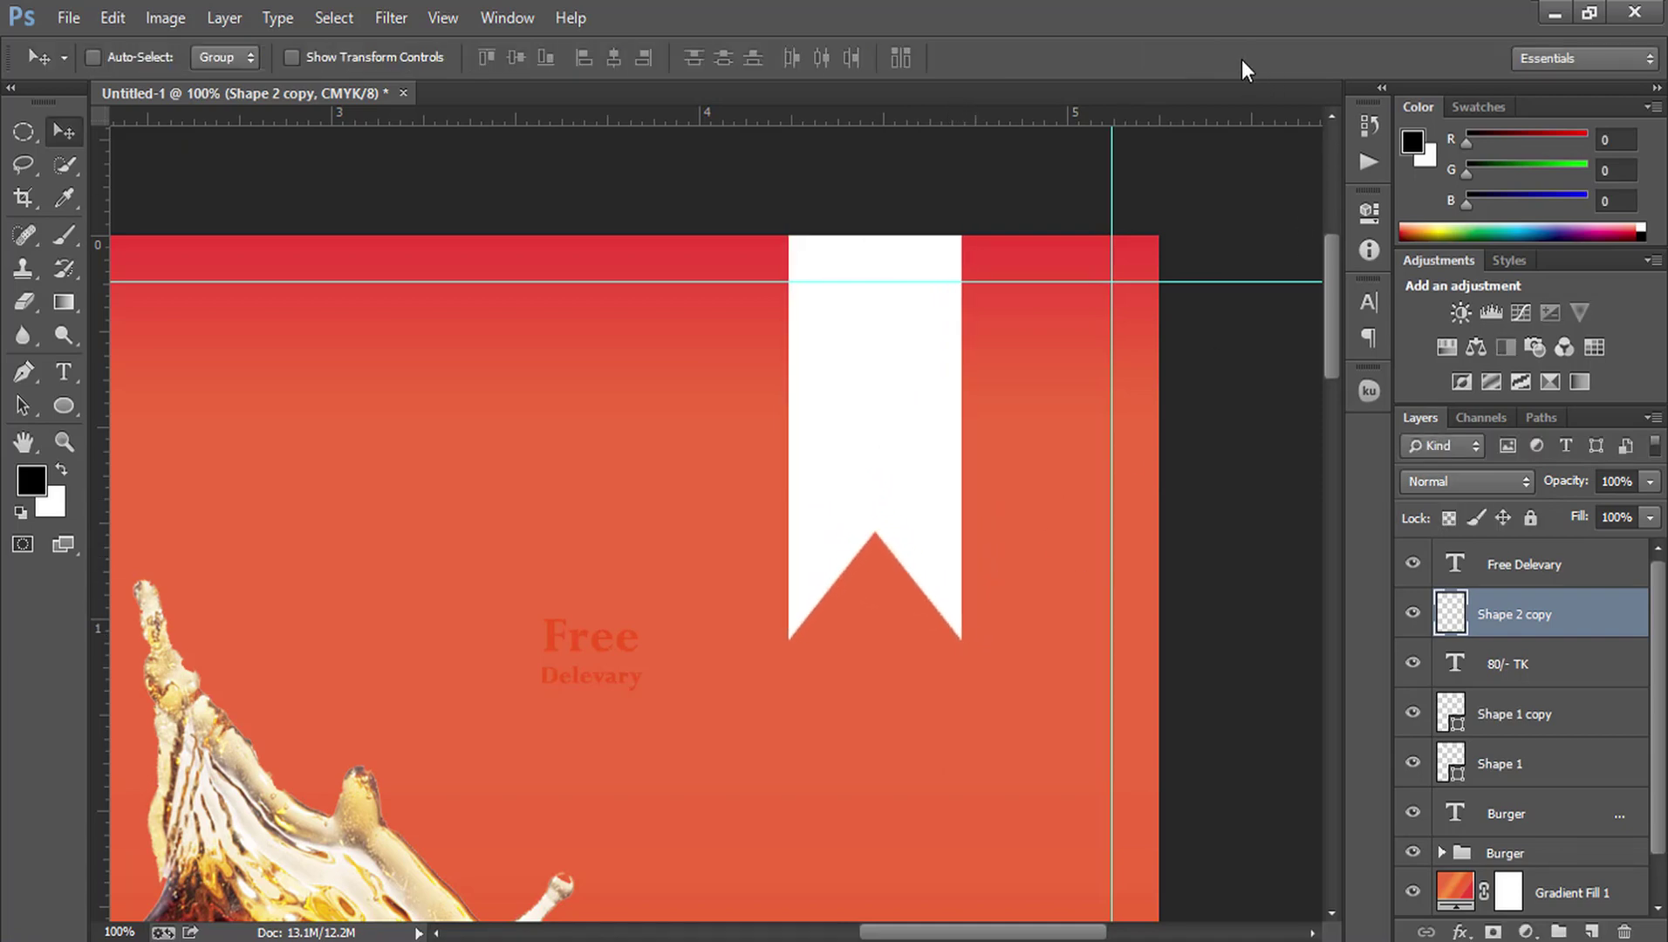
key("Left")
key("Left")
key("Left")
key("Left")
left_click(1479, 567)
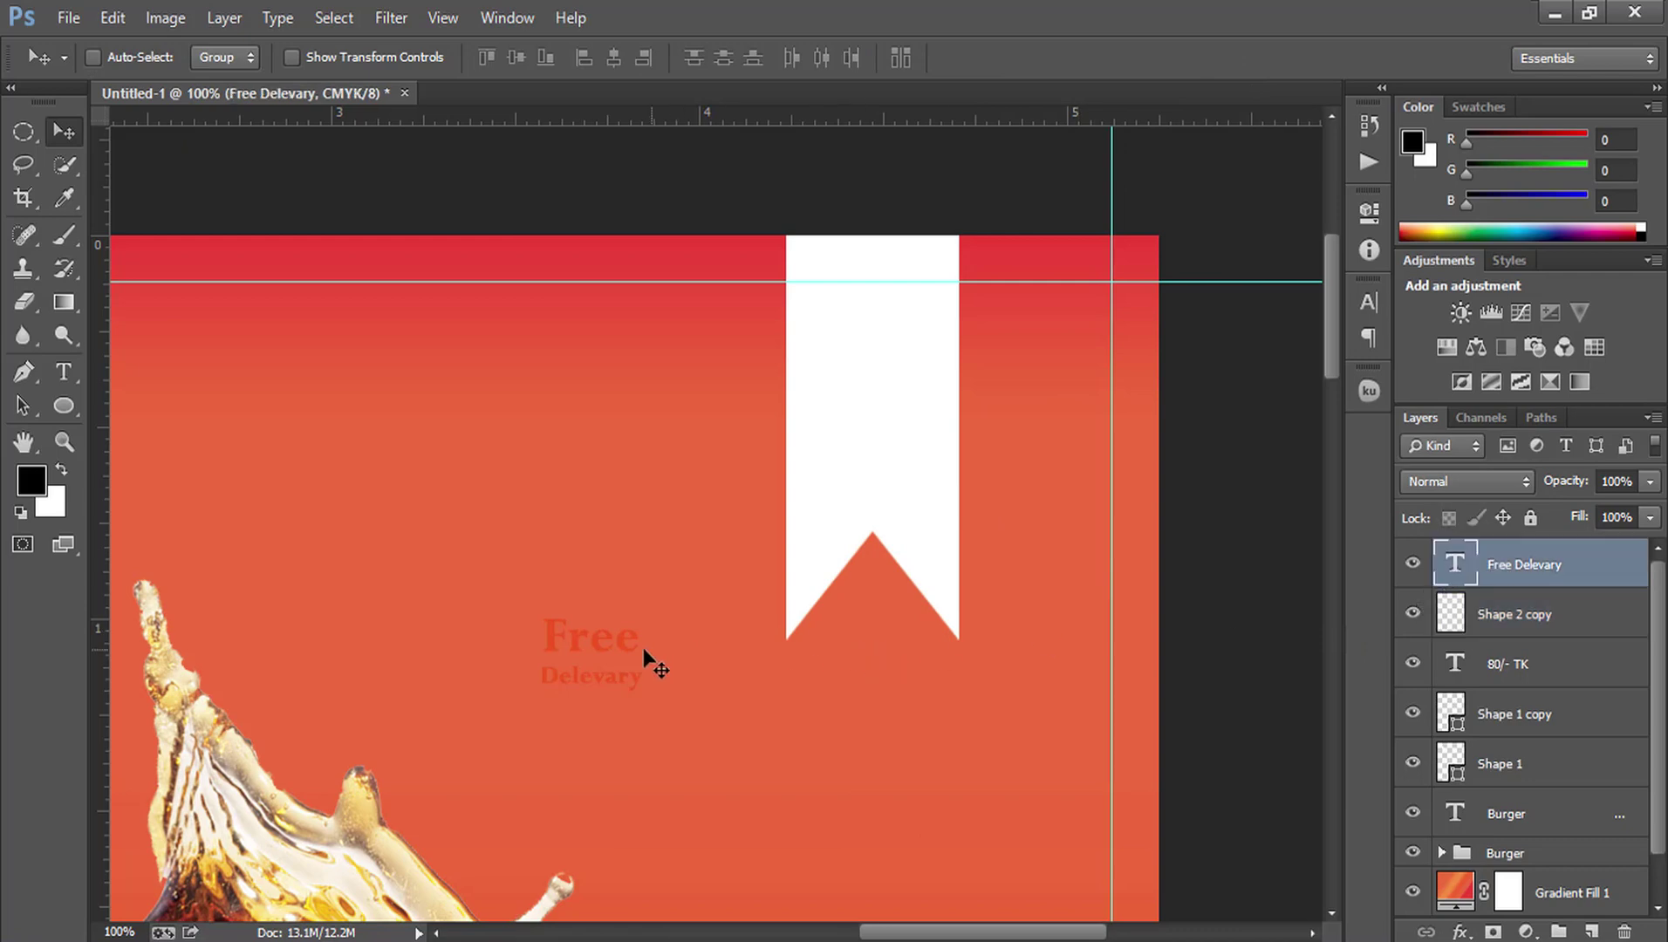
Step: Move the Free Delevary text onto the ribbon, scale it about 144% and shift it slightly left
mouse_move(700, 612)
left_mouse_down()
mouse_move(752, 586)
mouse_move(905, 371)
mouse_move(986, 441)
mouse_move(907, 446)
mouse_move(909, 426)
mouse_move(951, 431)
left_mouse_up()
key("ctrl+t")
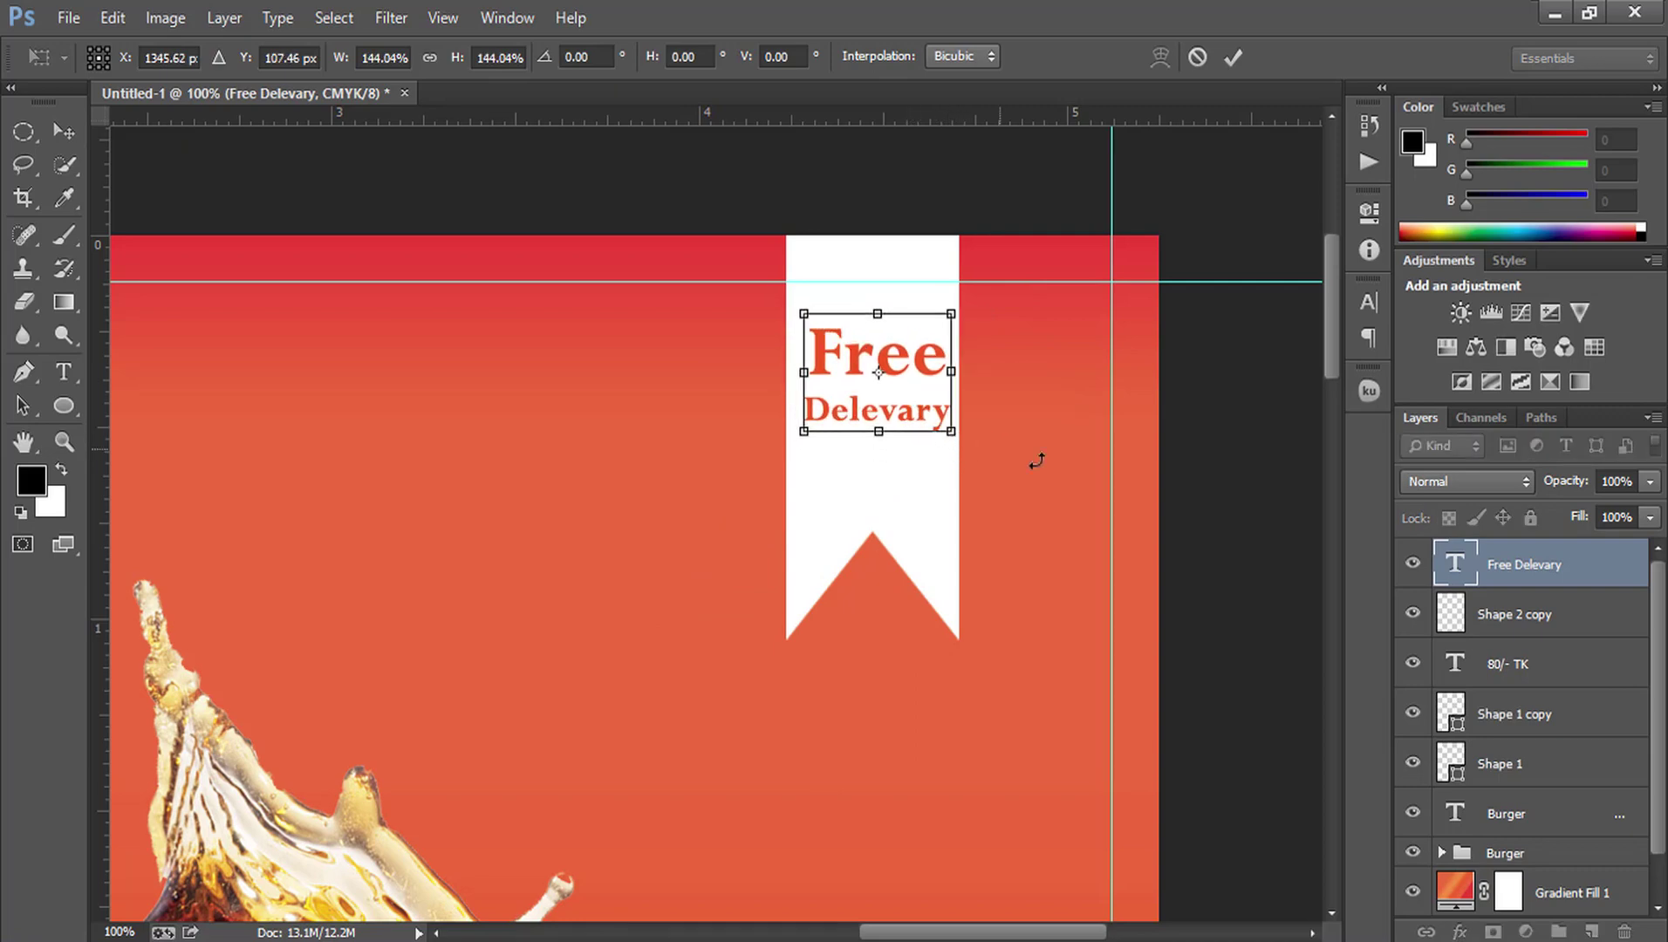
key("Left")
key("Left")
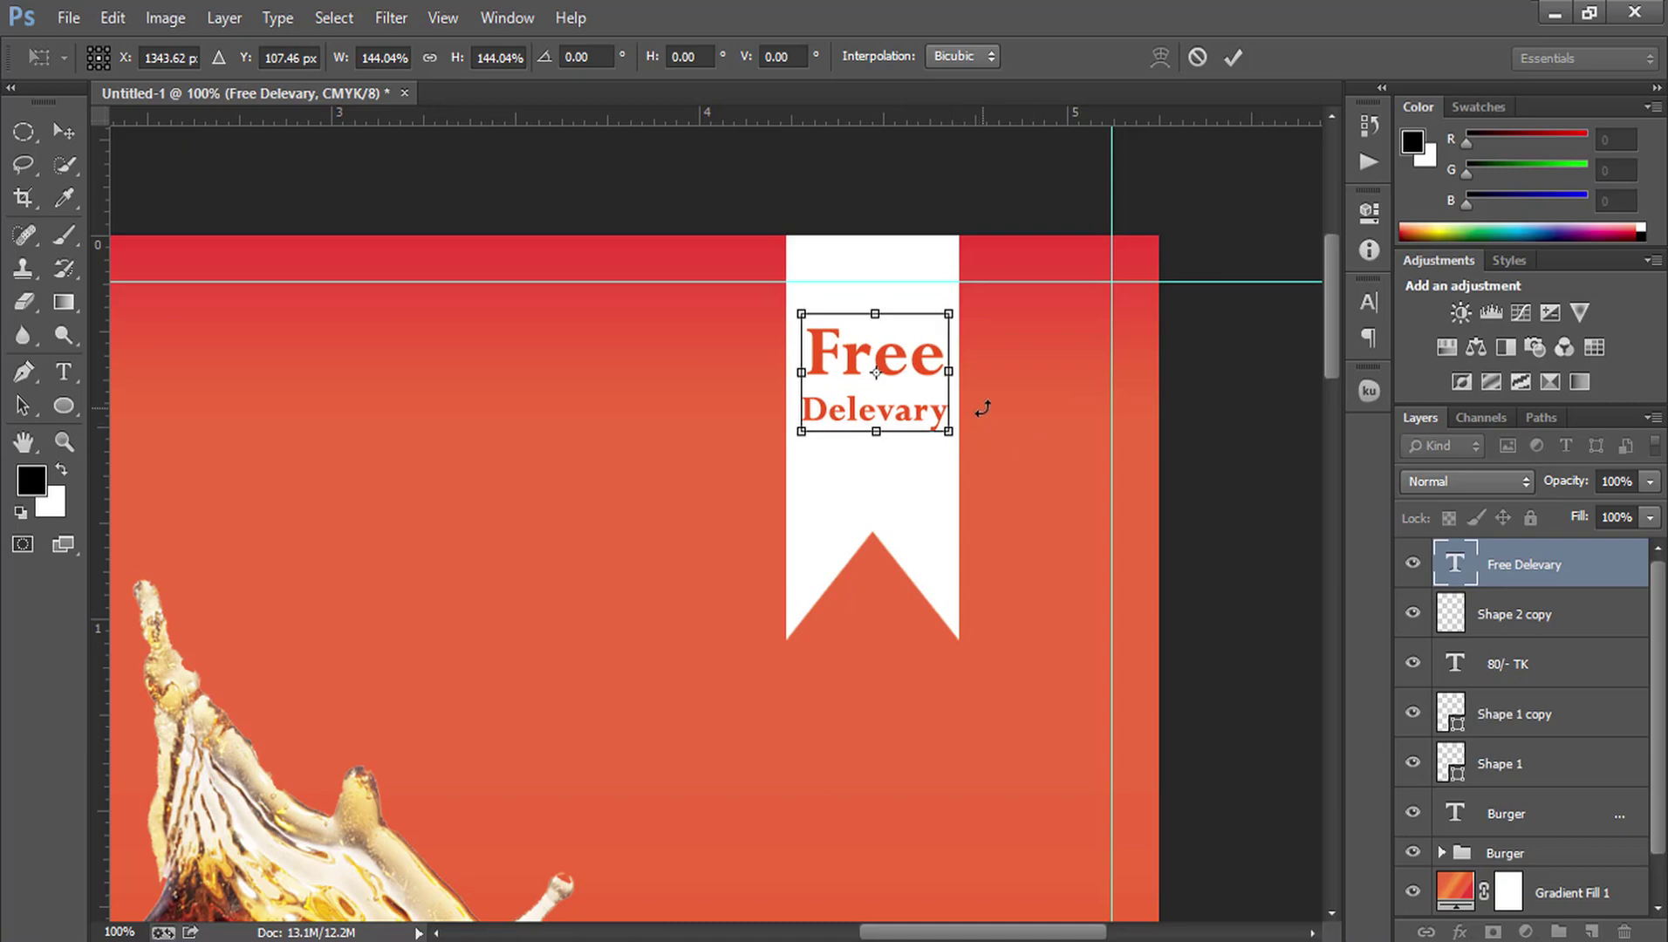
left_click(1230, 58)
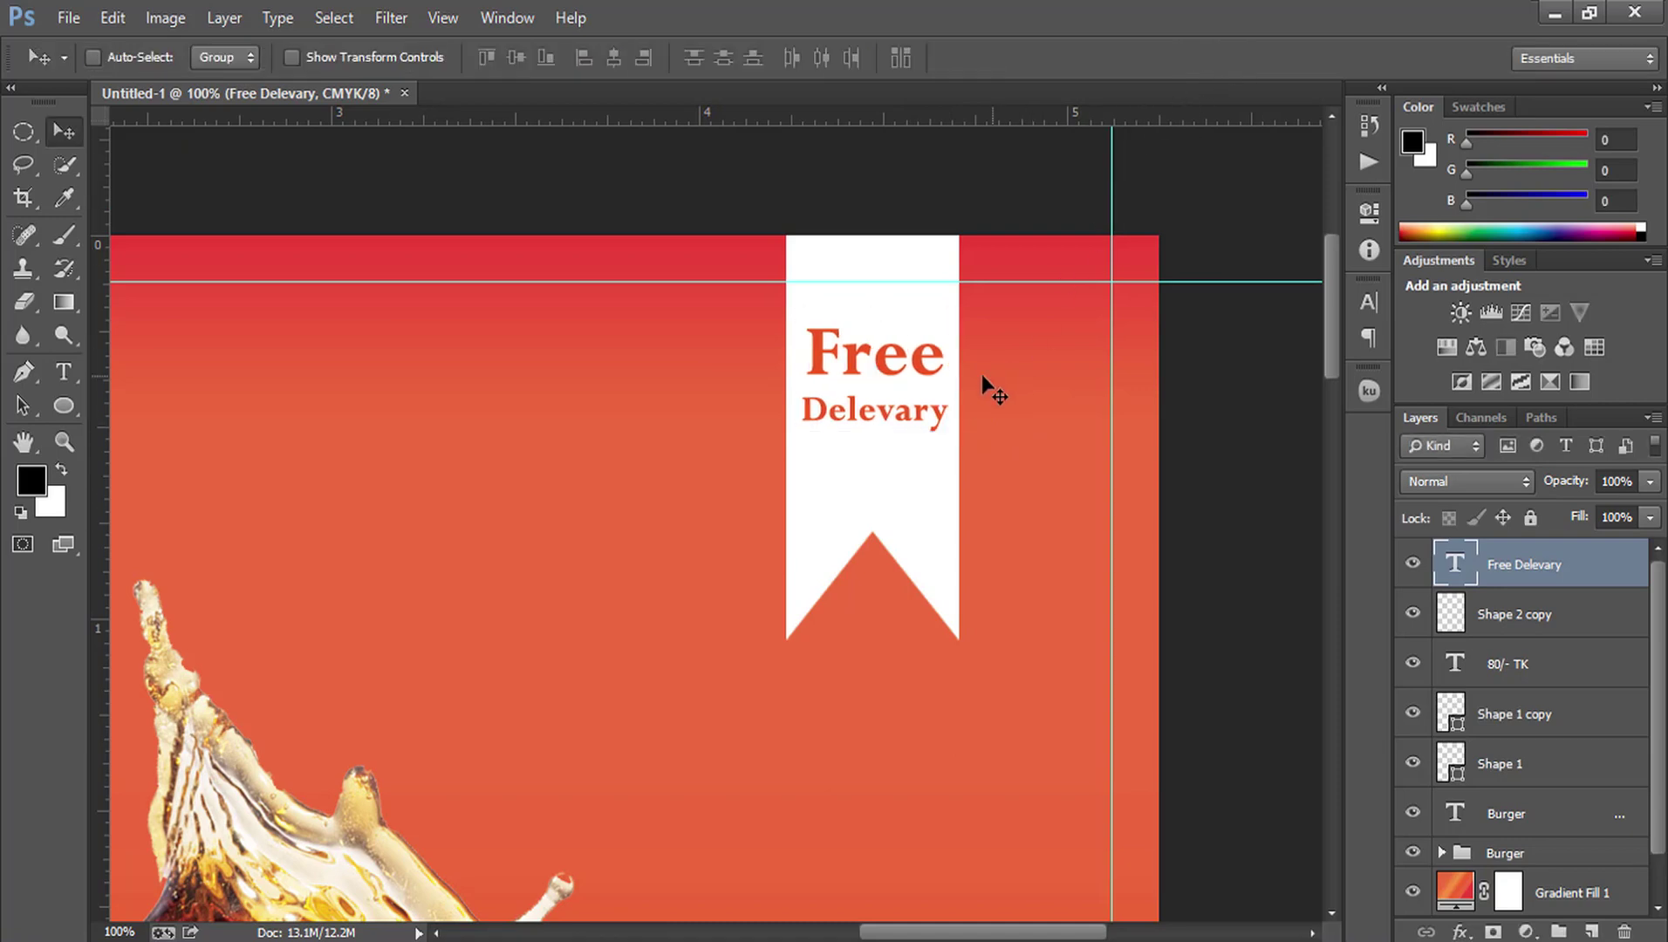
Step: Insert a new line reading 'Home' between Free and Delevary in the ribbon text
left_click(64, 372)
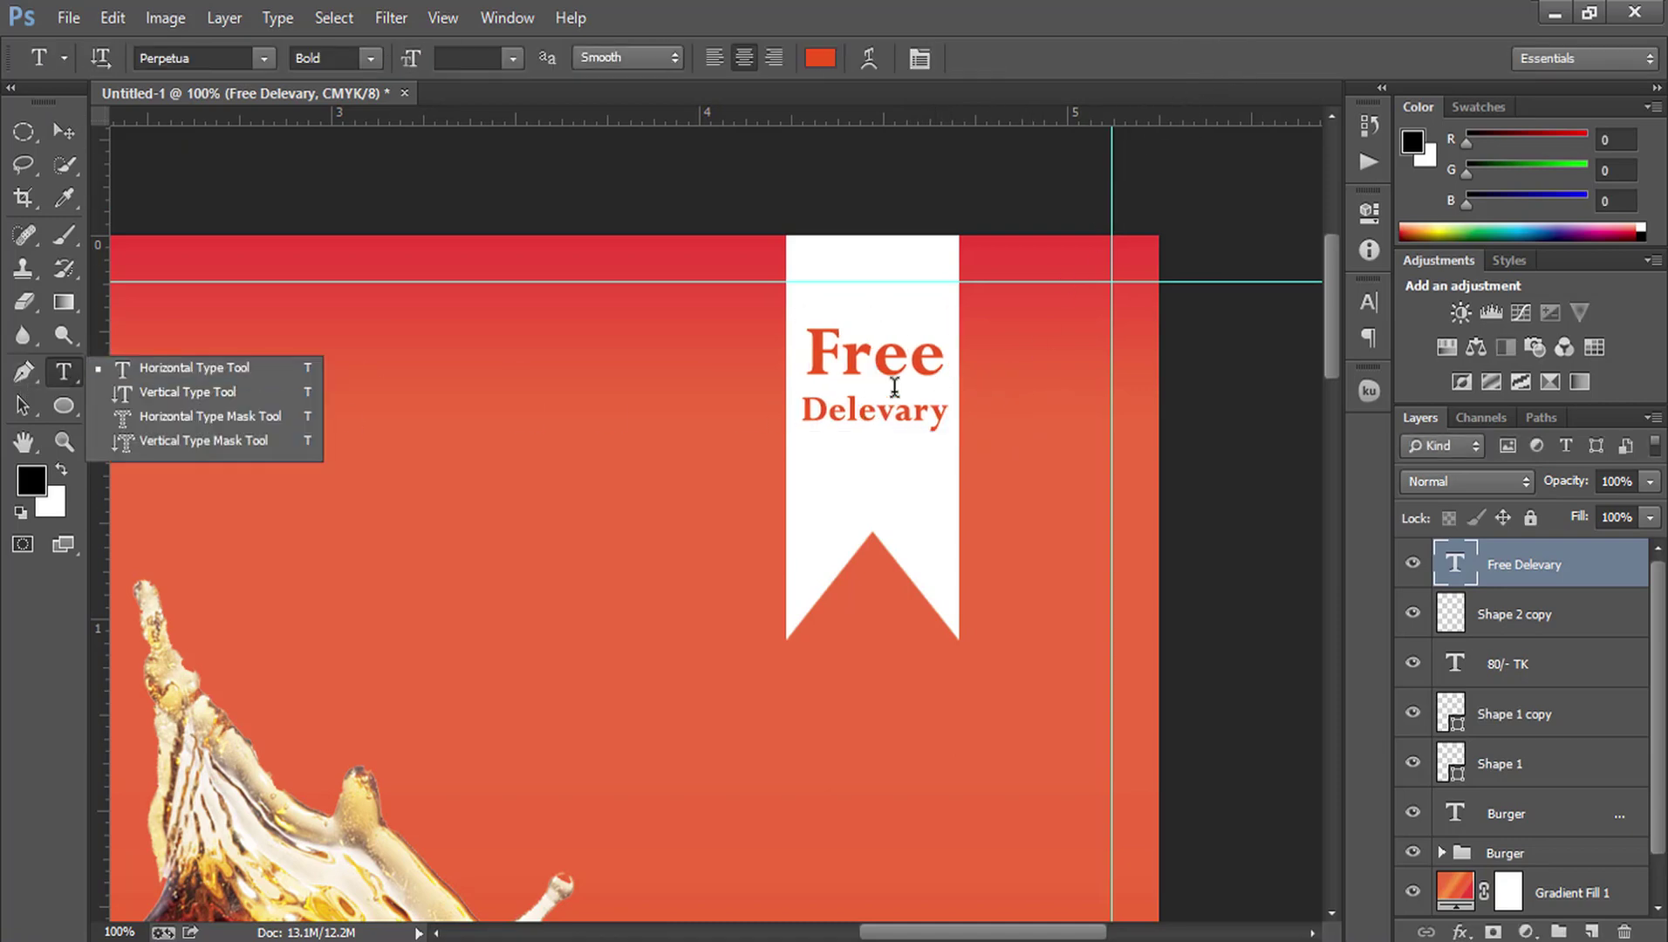
left_click(942, 360)
key("Return")
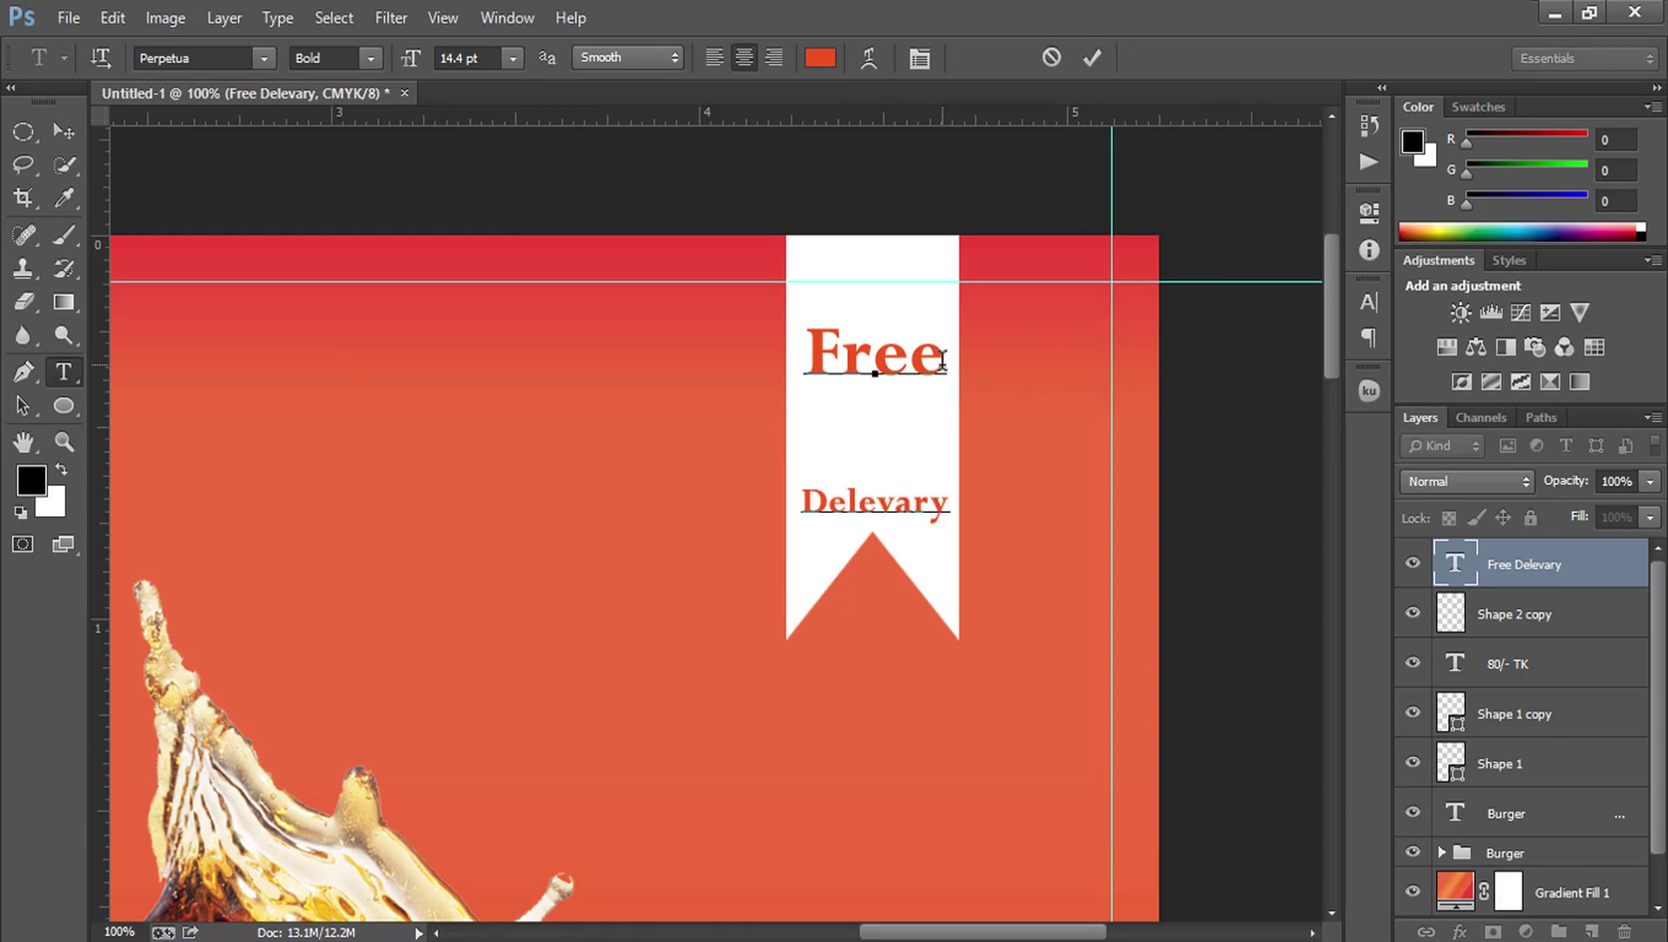
type("Hom")
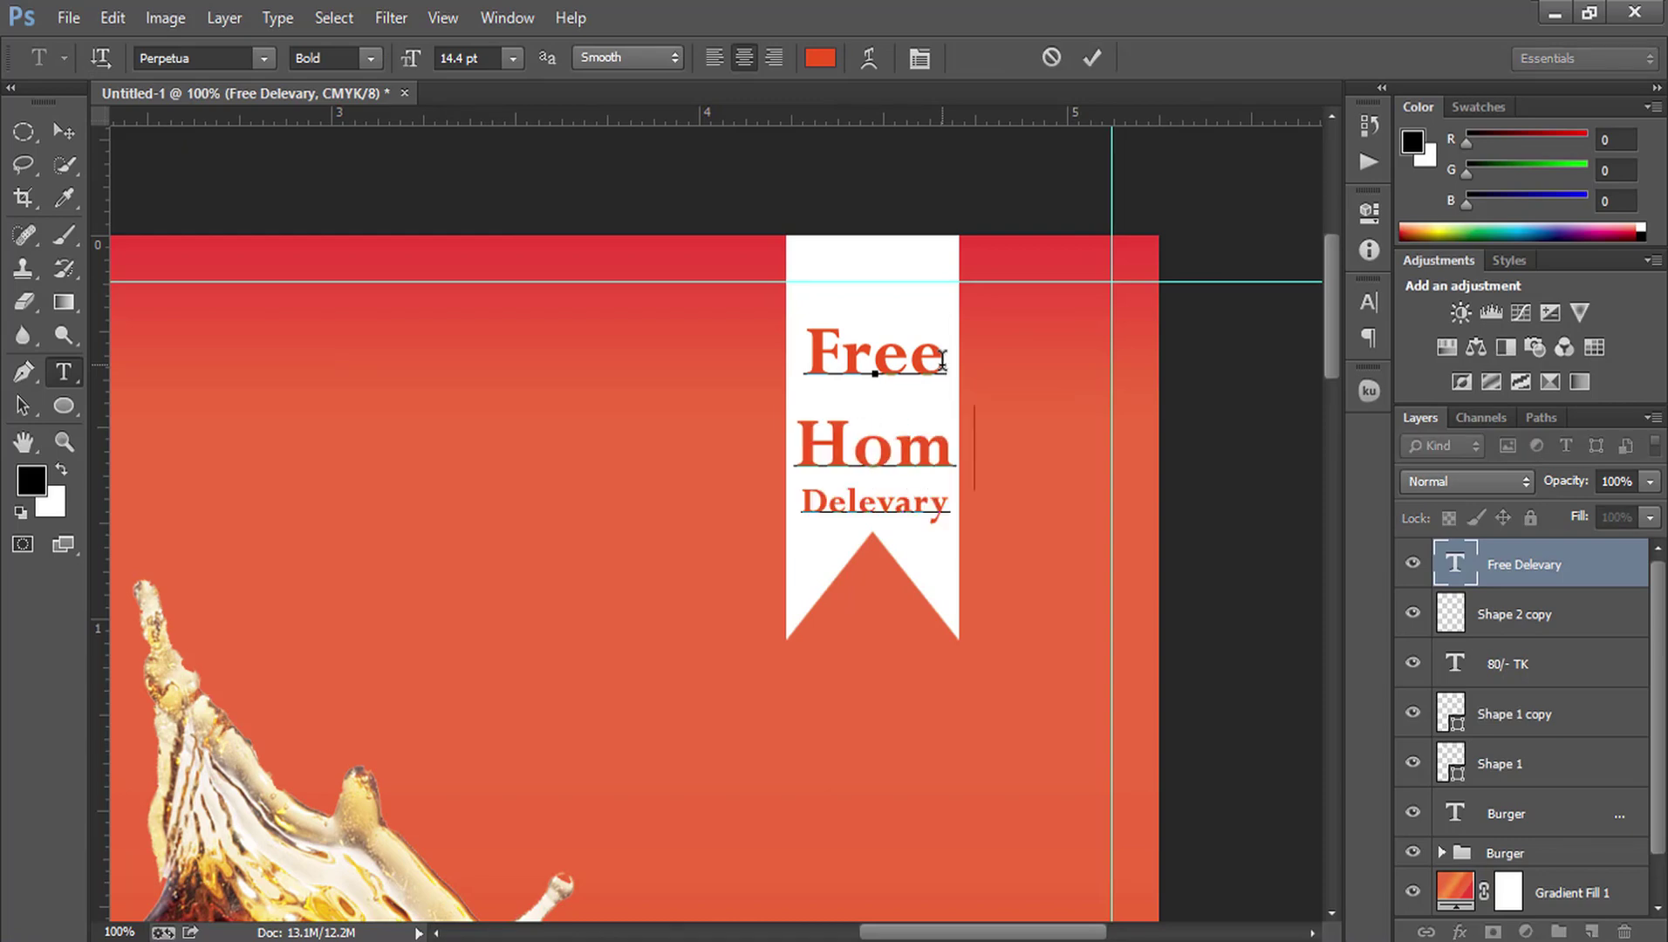
type("e")
Step: Shrink 'Home' to 8.4 pt, commit the text and view the whole poster
left_click_drag(789, 436, 1177, 467)
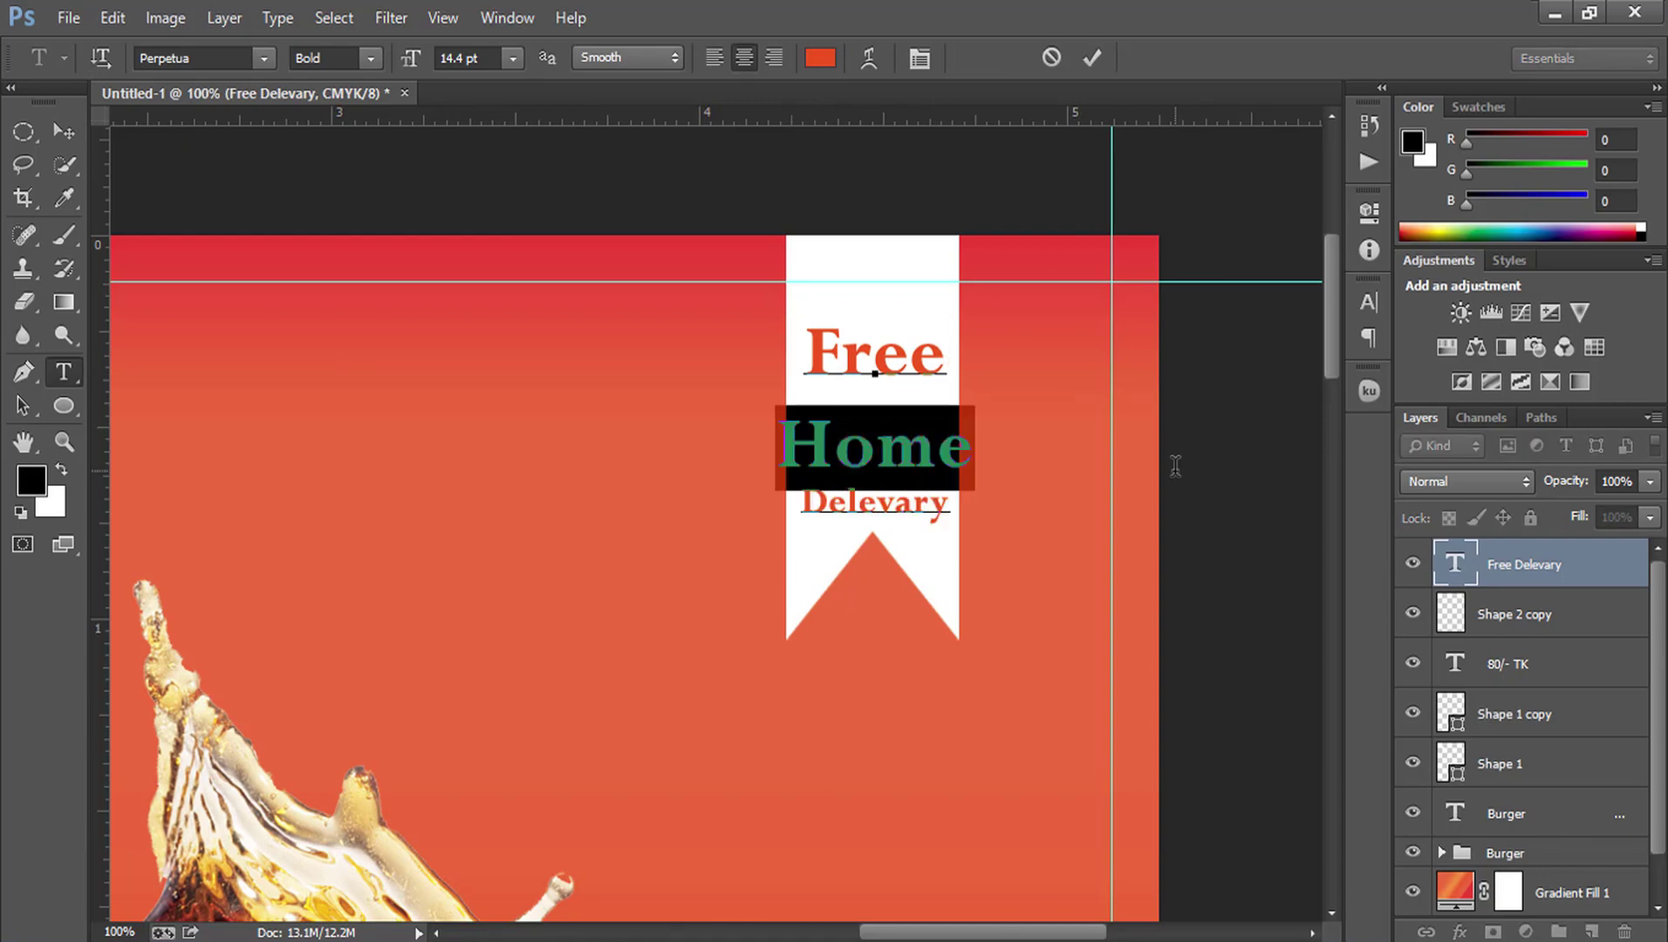
left_click(482, 58)
key("Down")
key("Down")
key("Down")
key("Down")
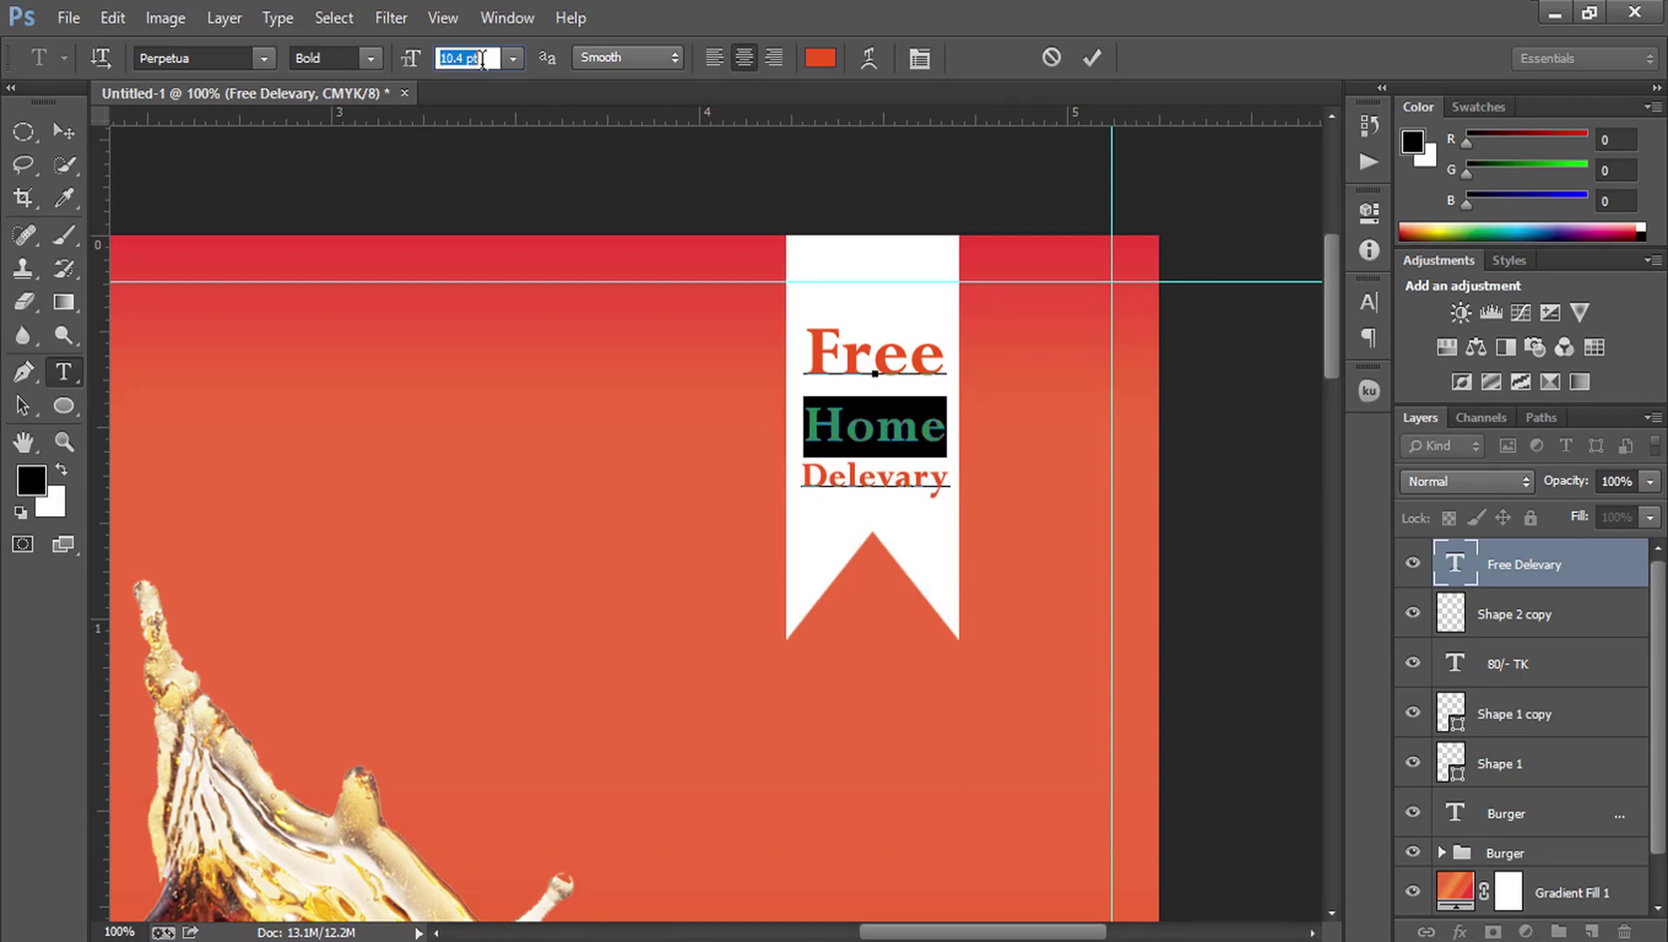
key("Down")
key("Down")
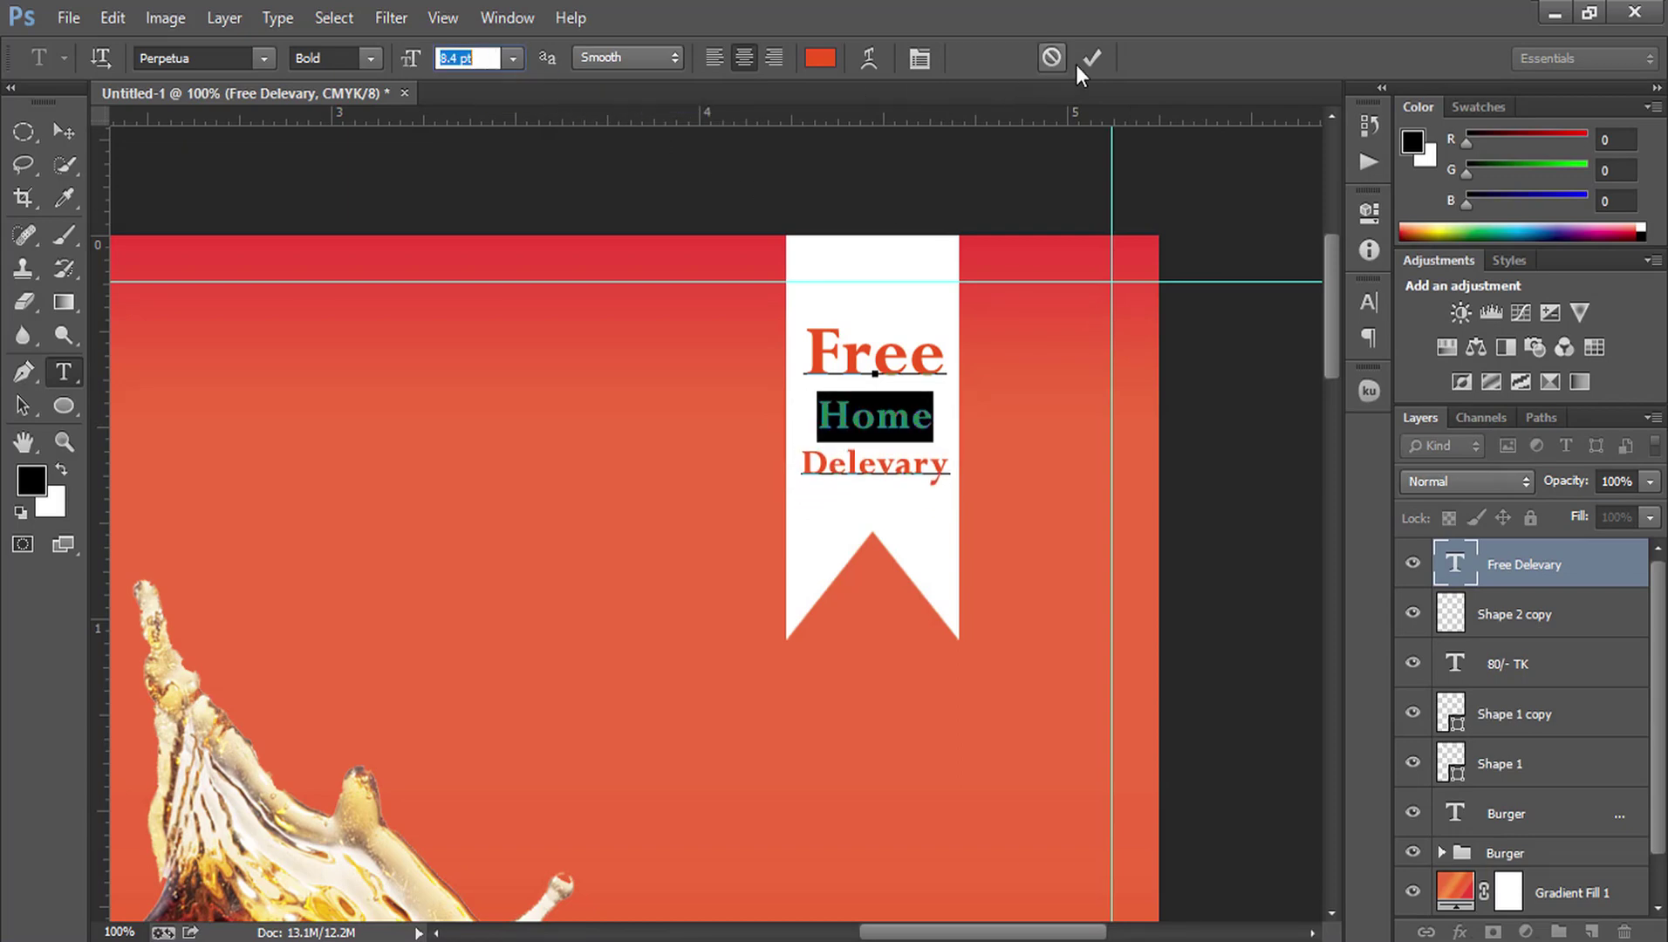
left_click(1091, 57)
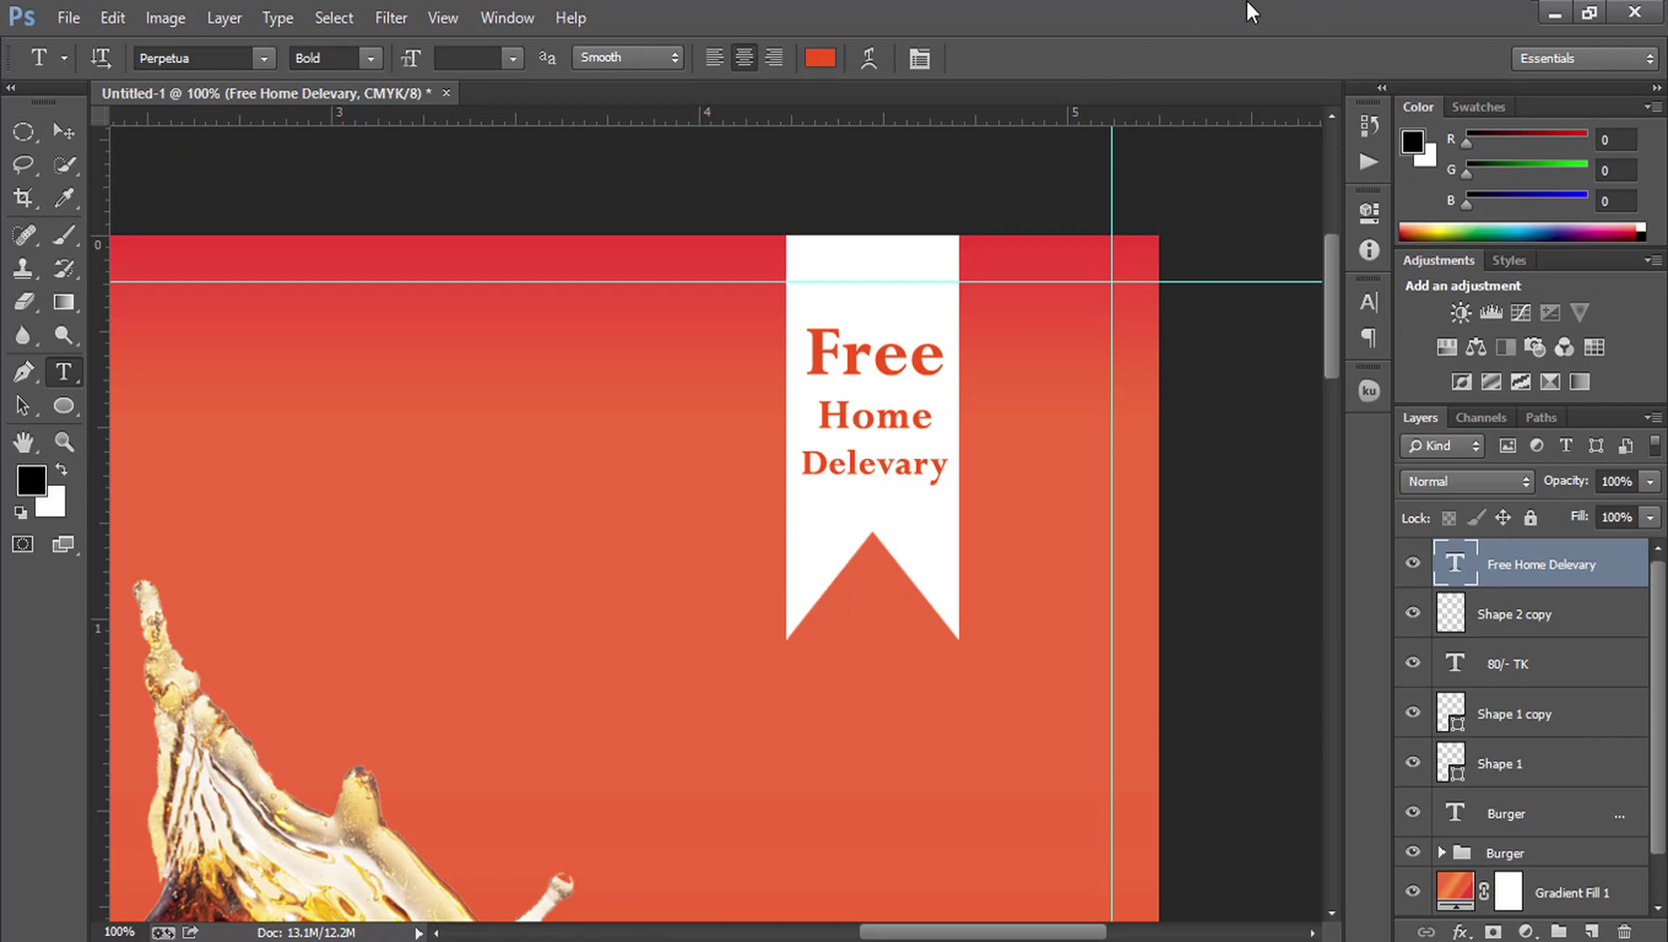
key("ctrl+0")
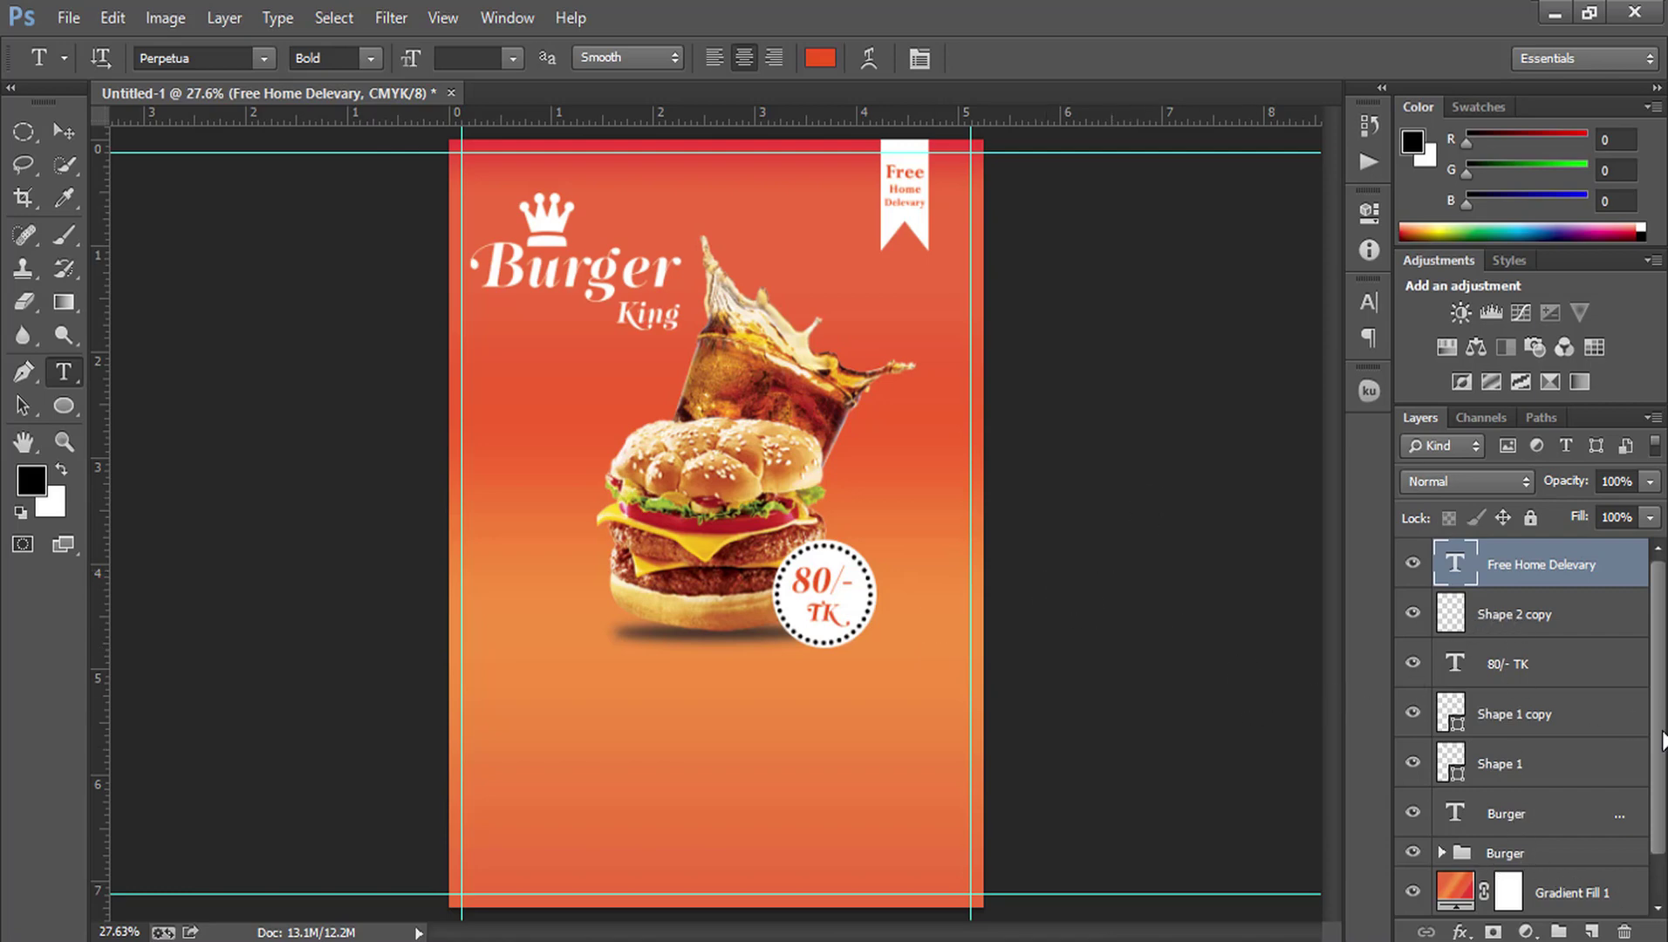
Step: Add a new layer above Gradient Fill 1 and sample the background orange with a large brush ready
left_click(1544, 894)
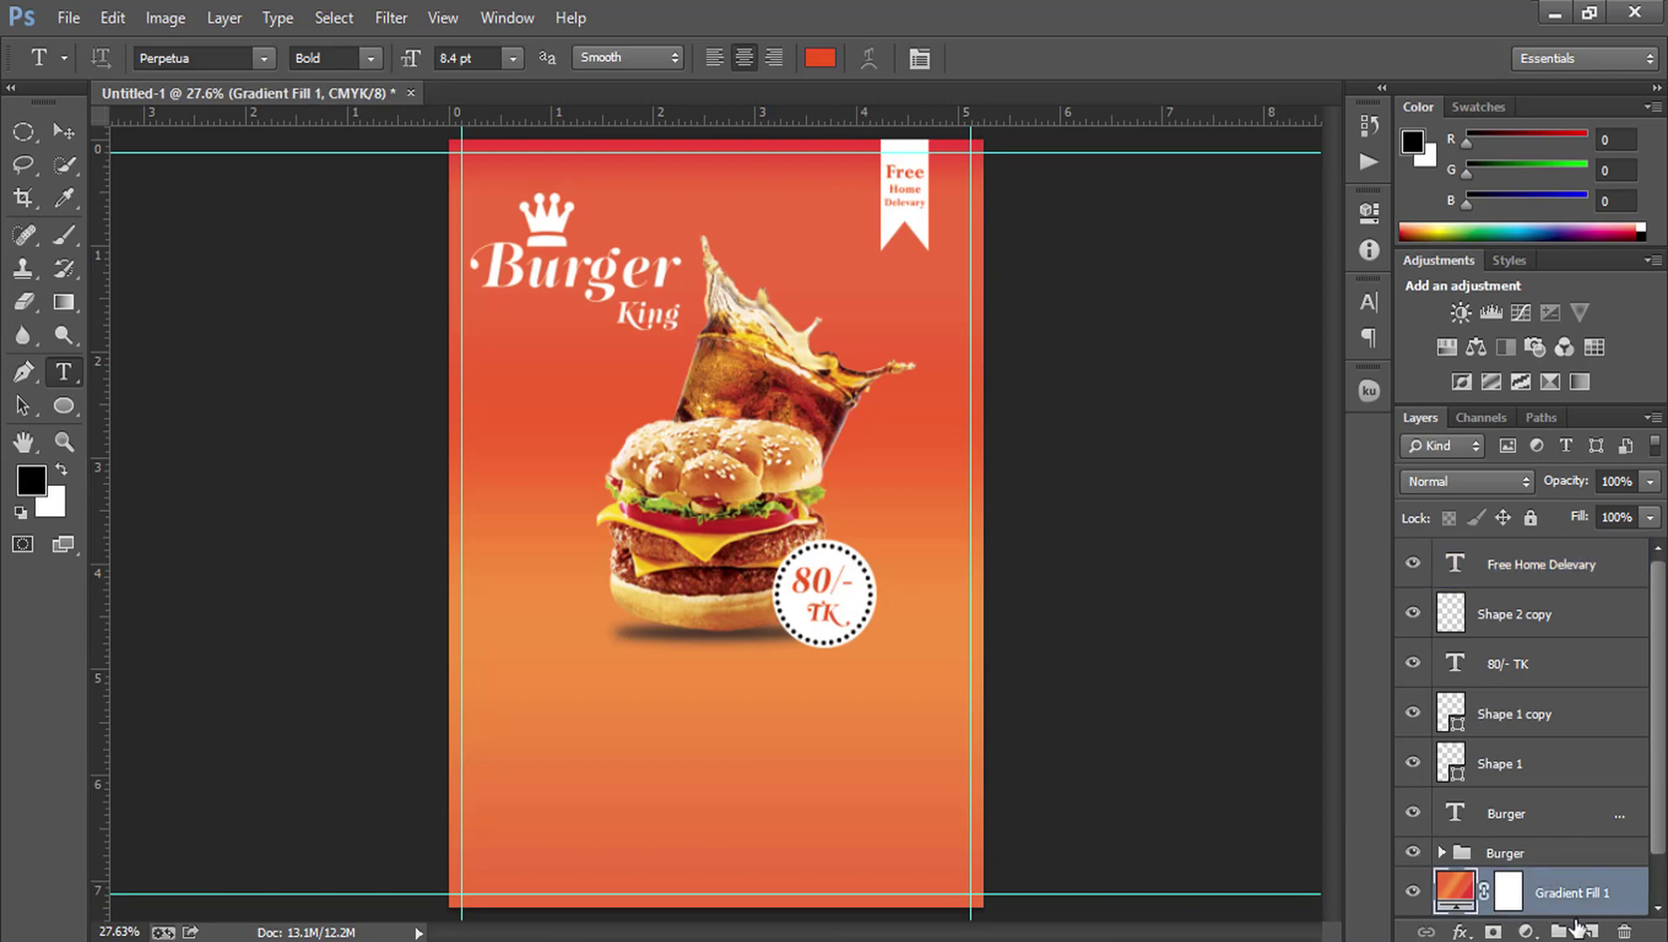
left_click(1591, 932)
left_click(64, 234)
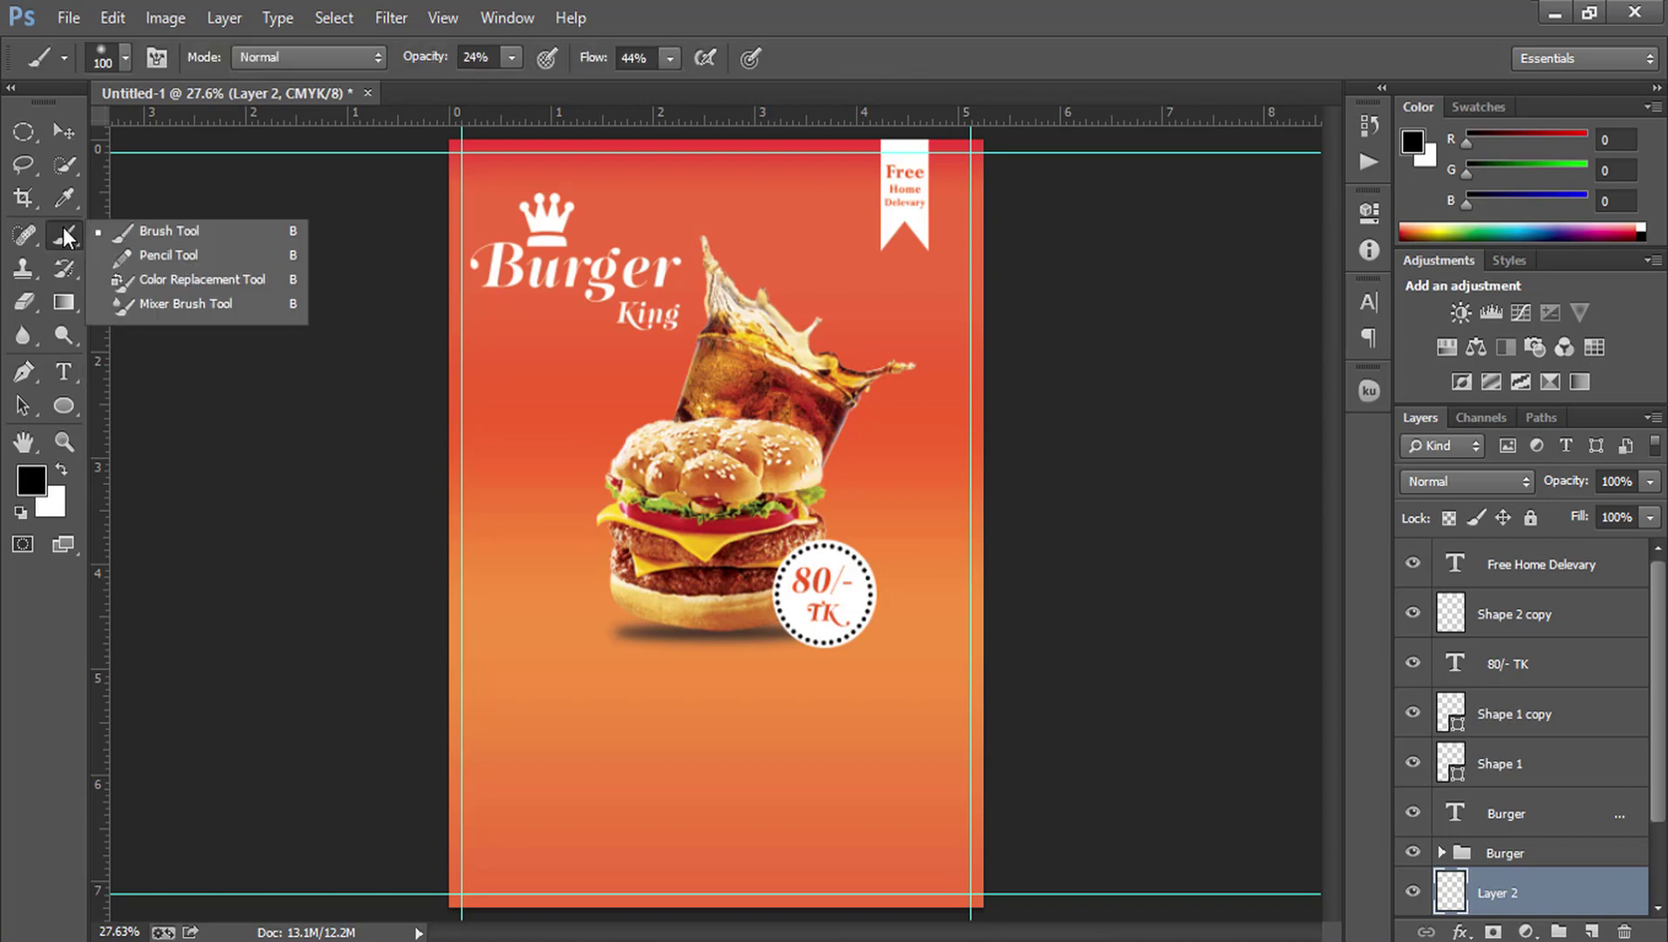
left_click(163, 233)
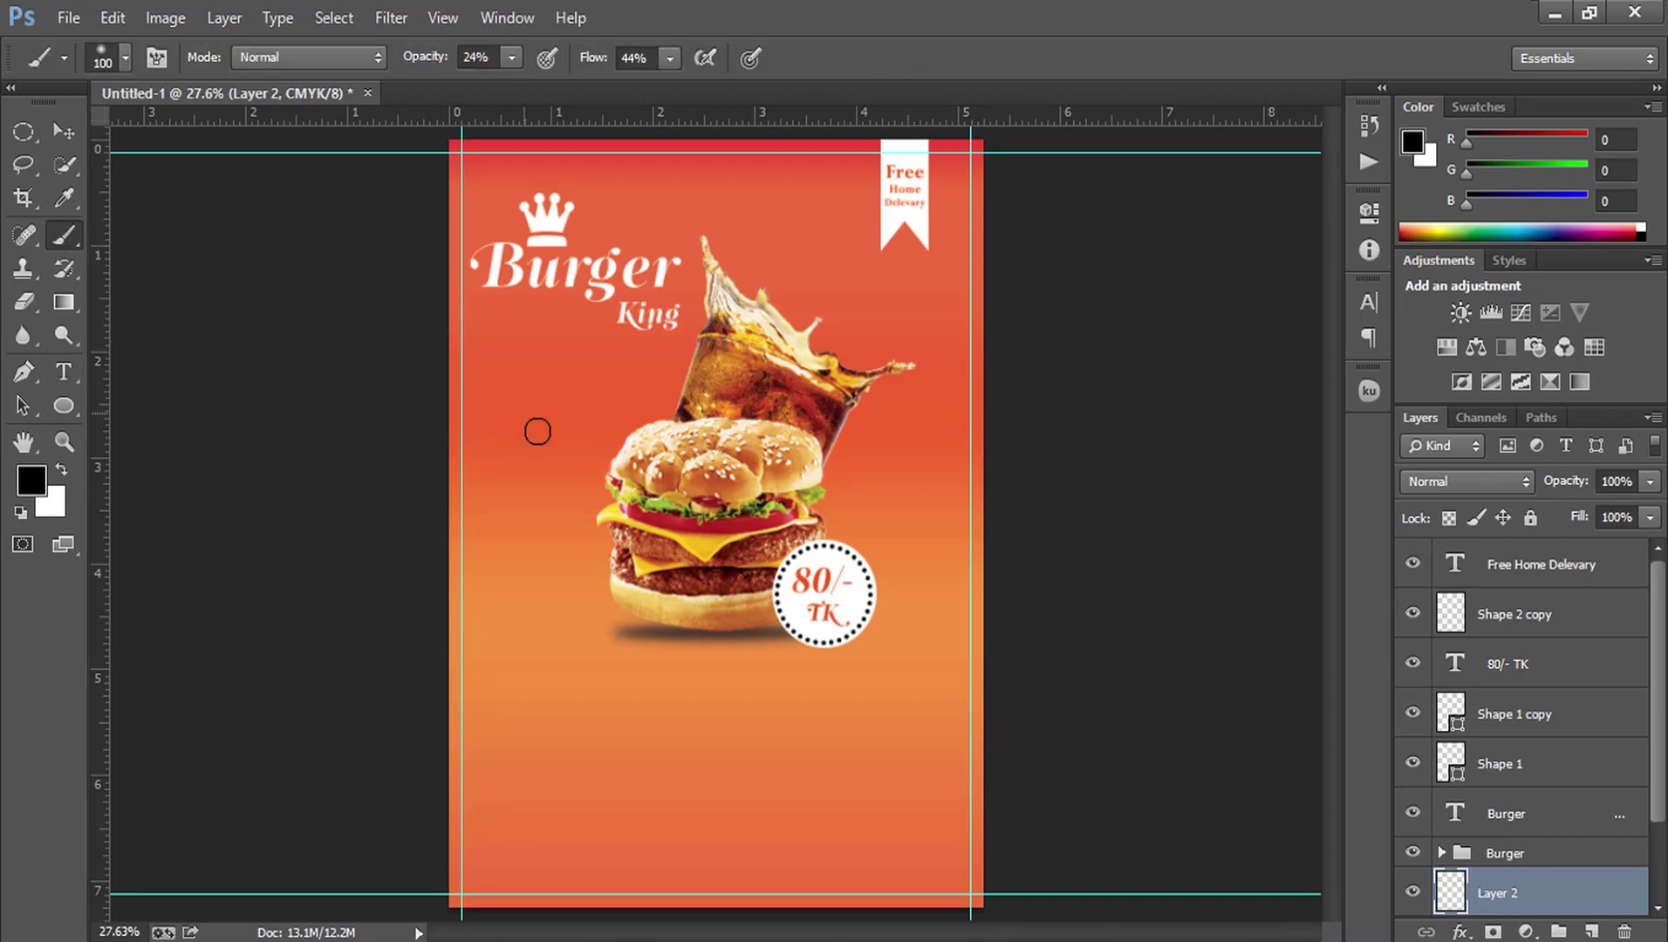
key("bracketright")
key("bracketright")
key("bracketright")
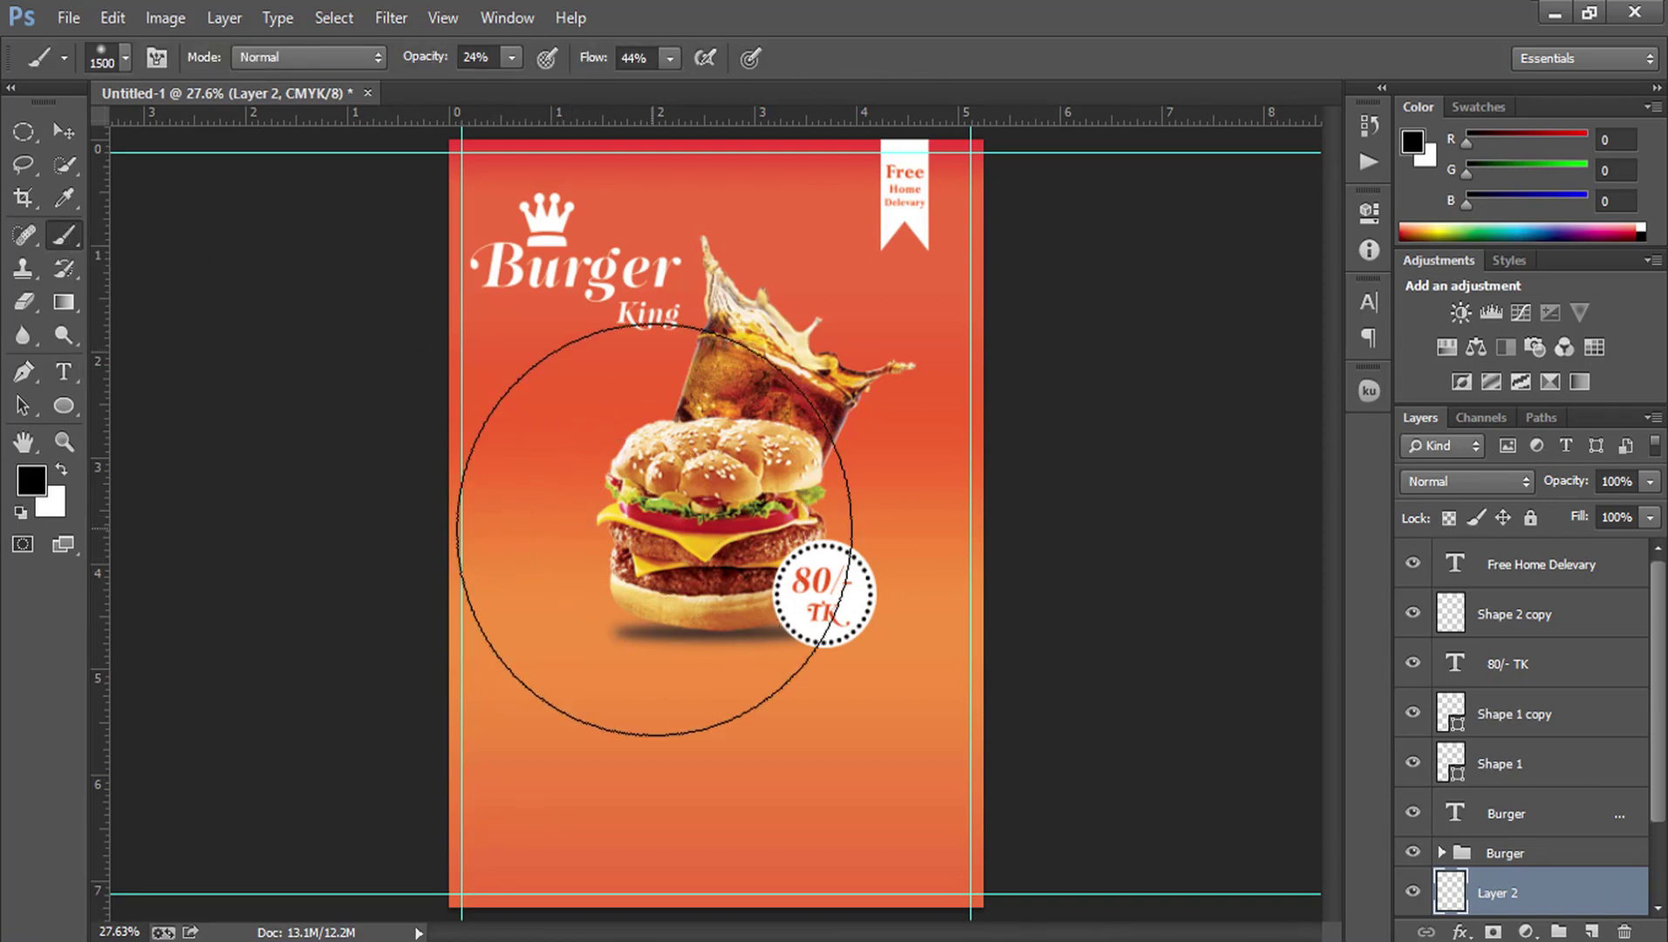
left_click(59, 205)
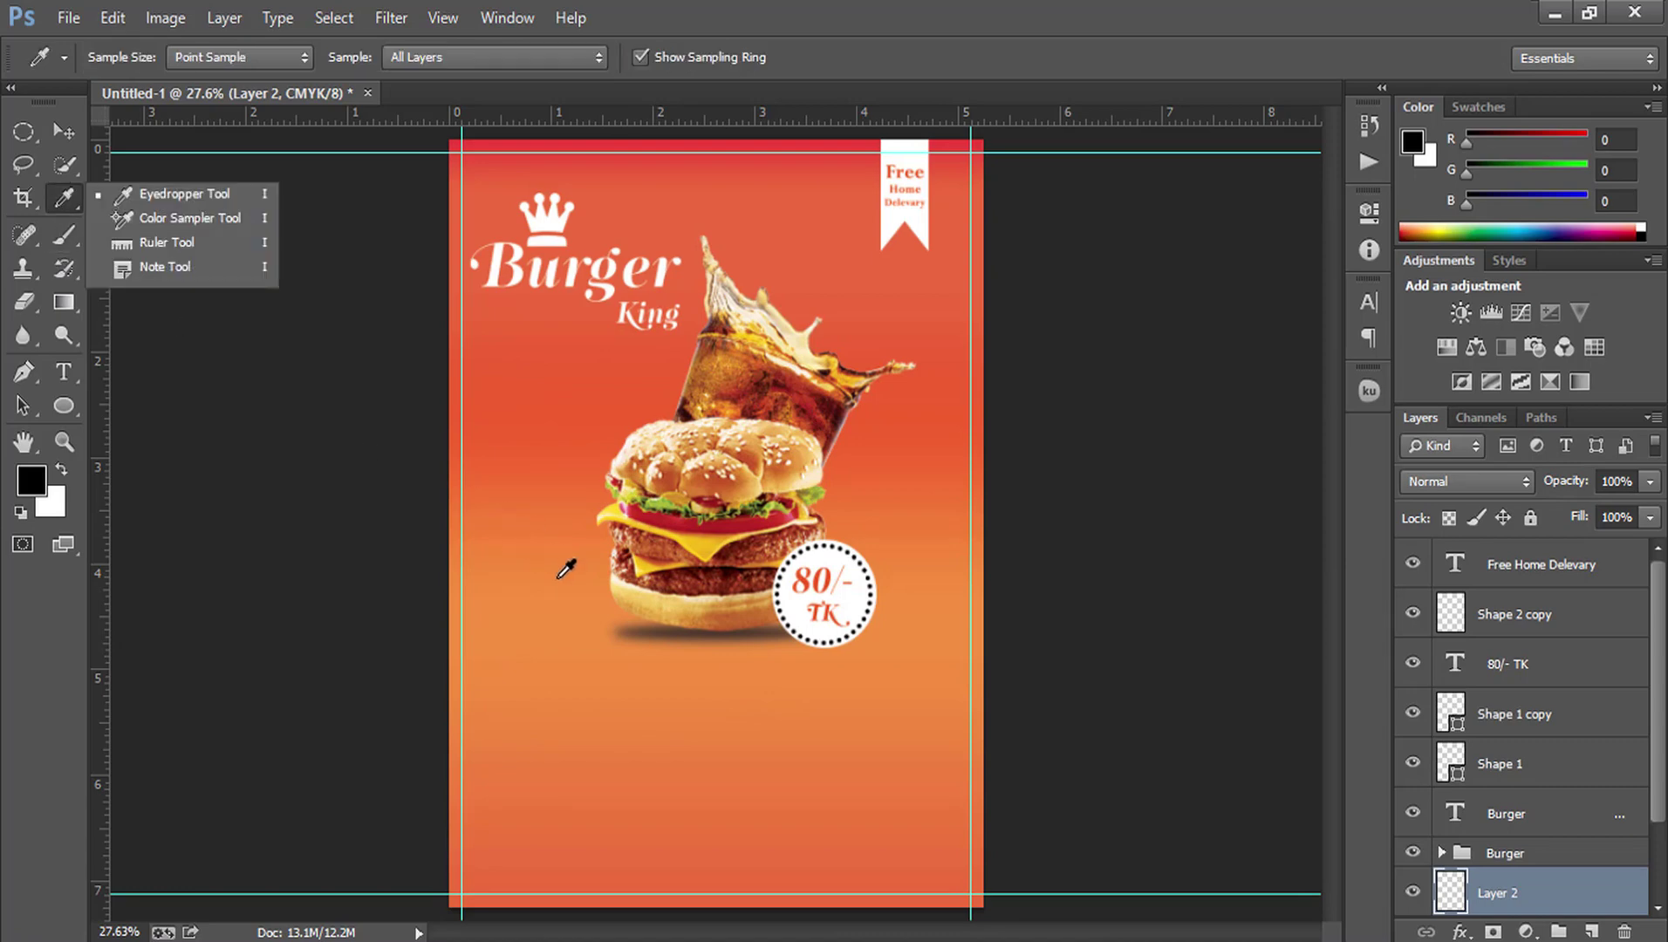
left_click(581, 587)
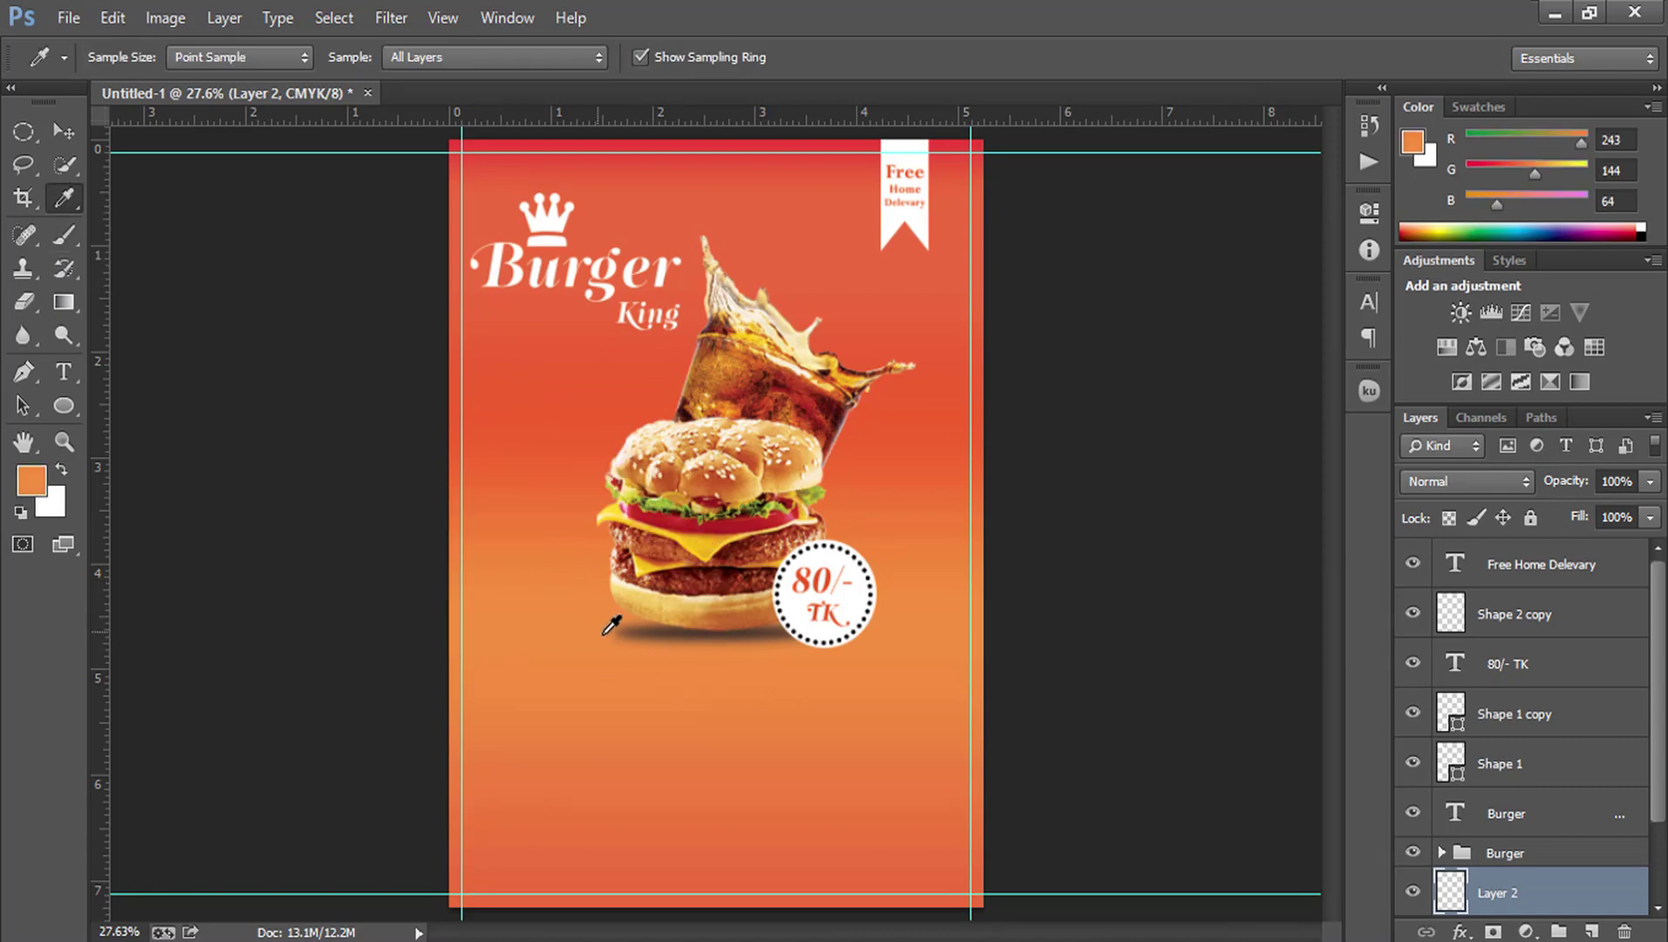
Step: Paint soft orange around the drink glass at near-full opacity and full flow
left_click(64, 233)
left_click(735, 499)
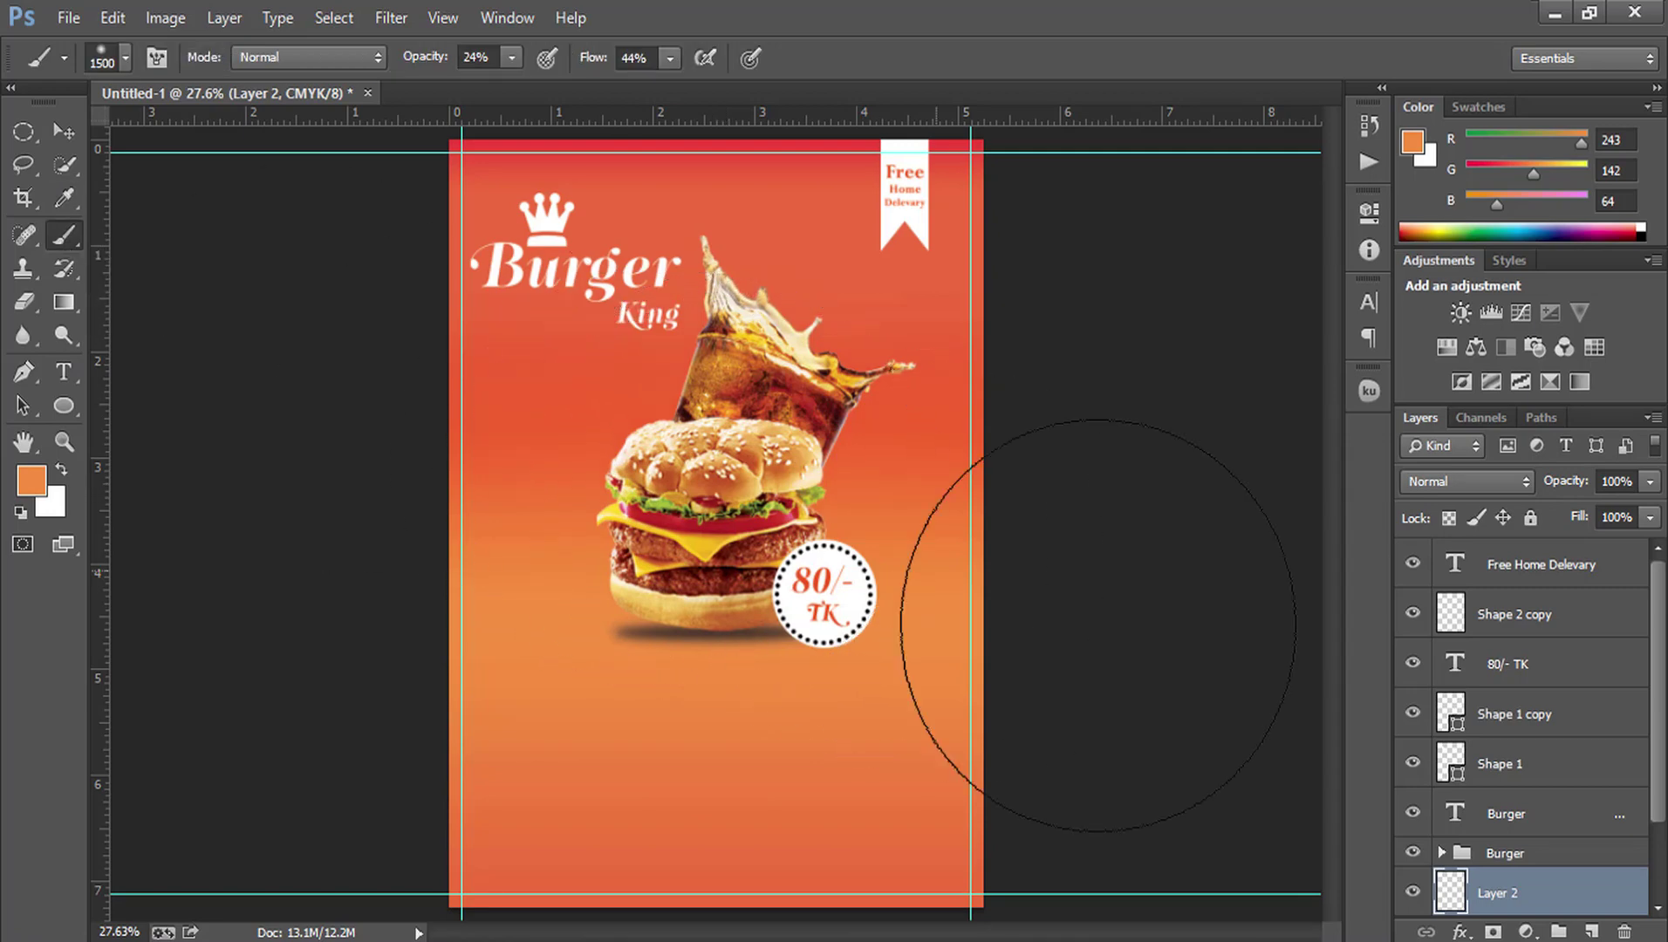
left_click_drag(417, 57, 646, 70)
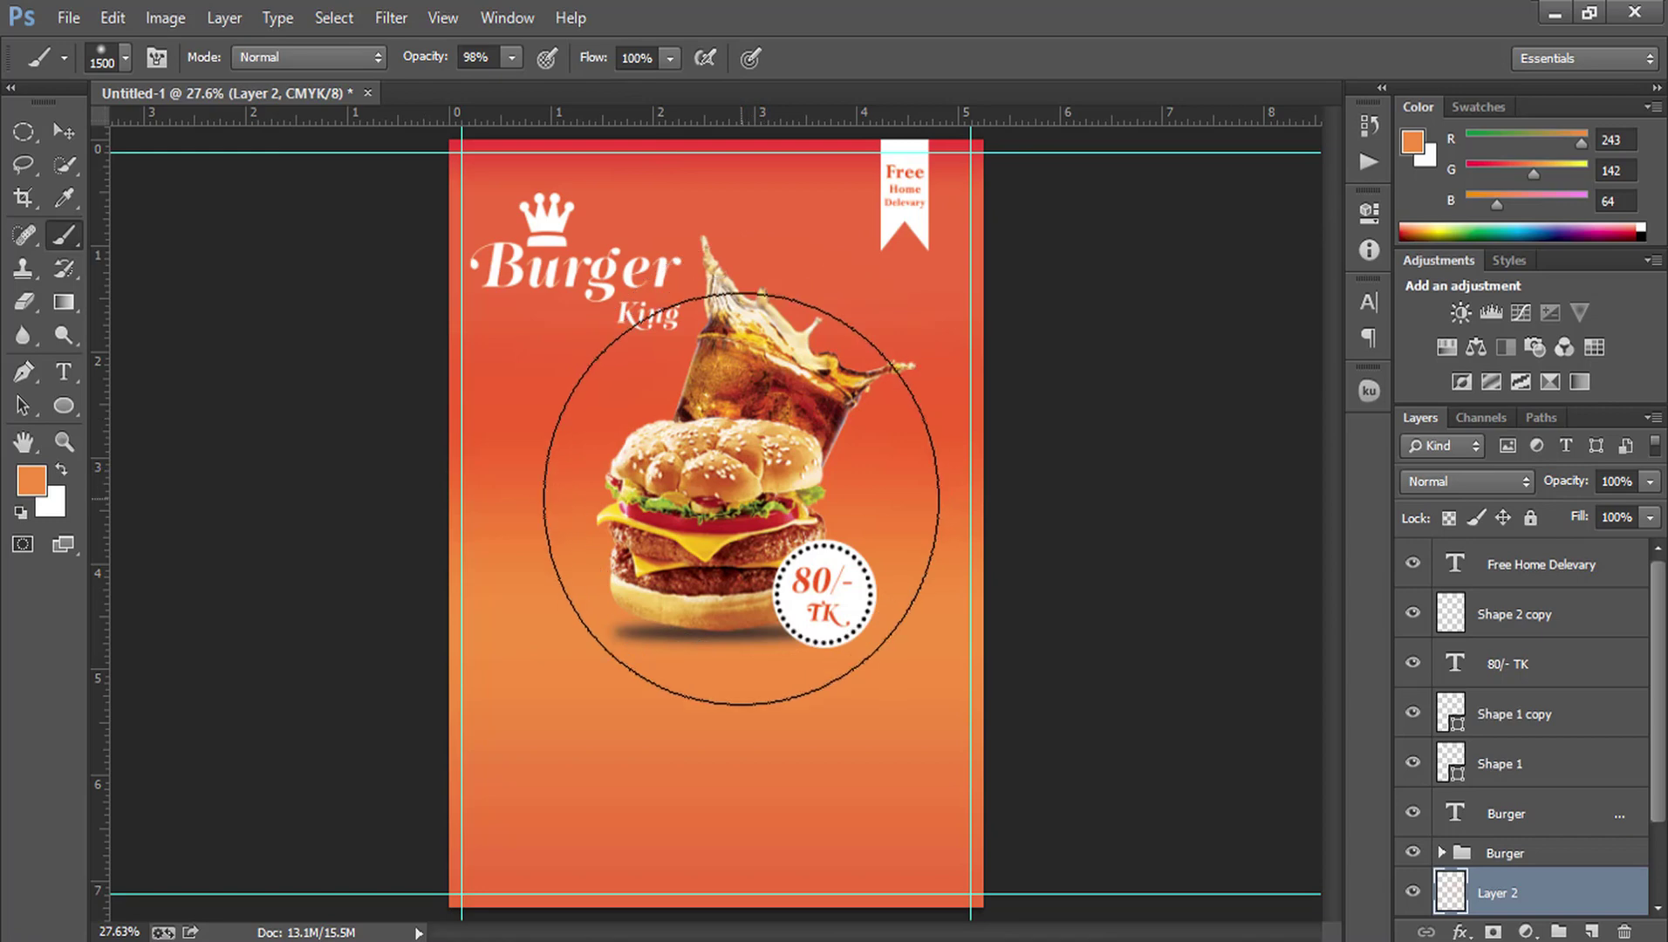
left_click(737, 499)
left_click(719, 487)
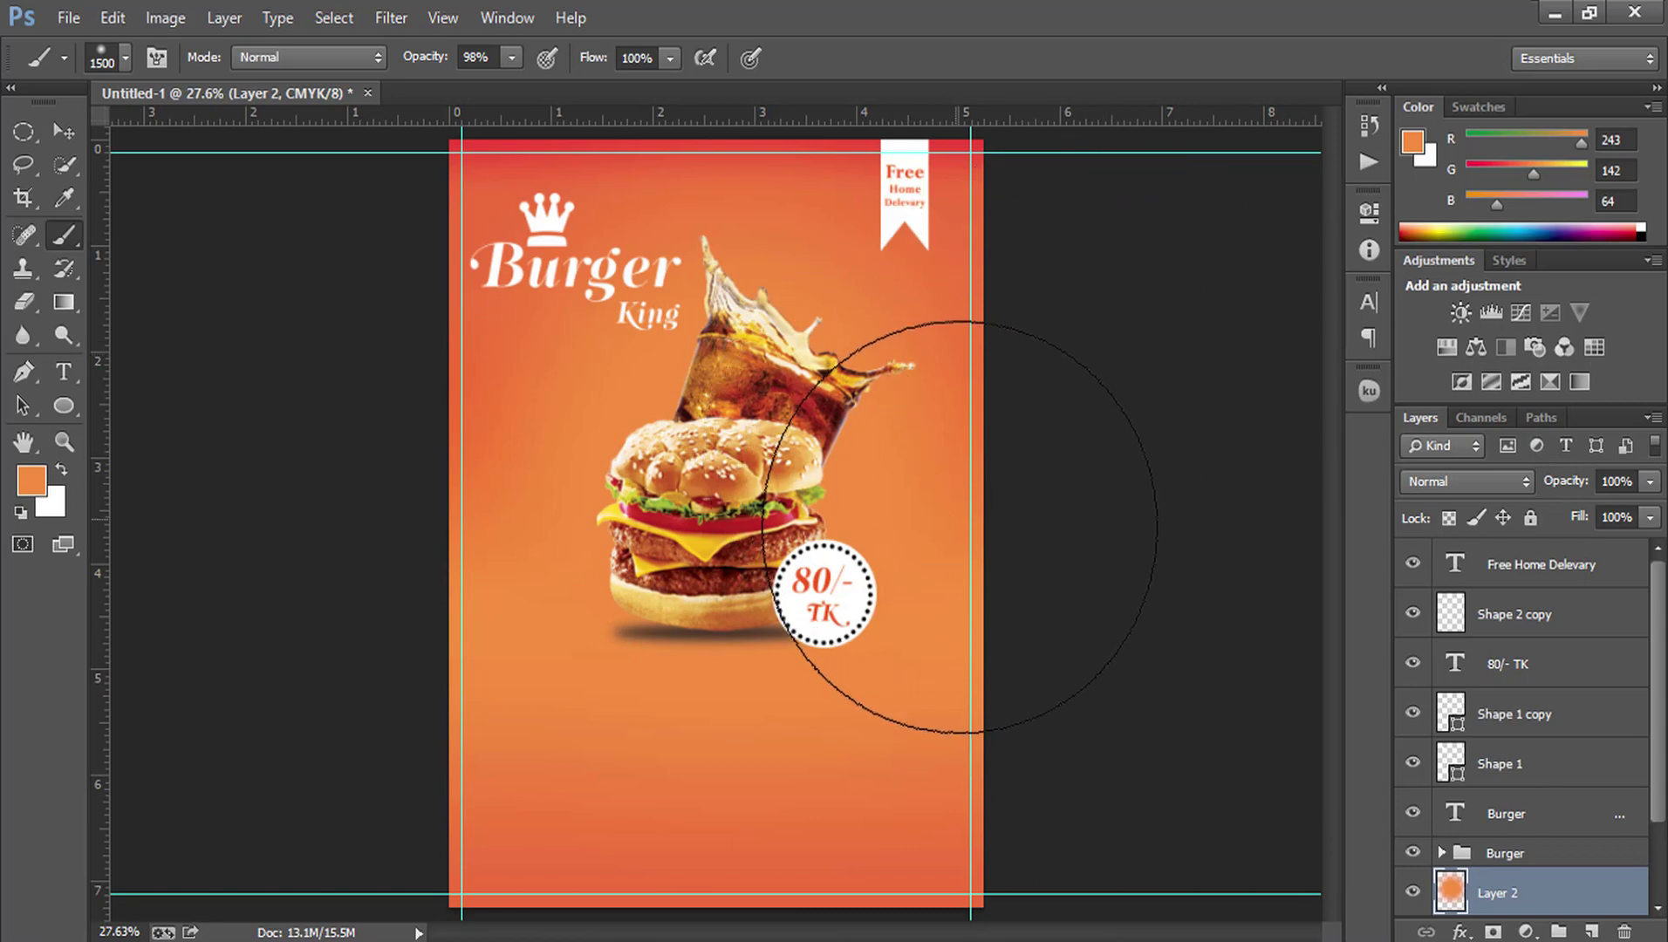
left_click(63, 129)
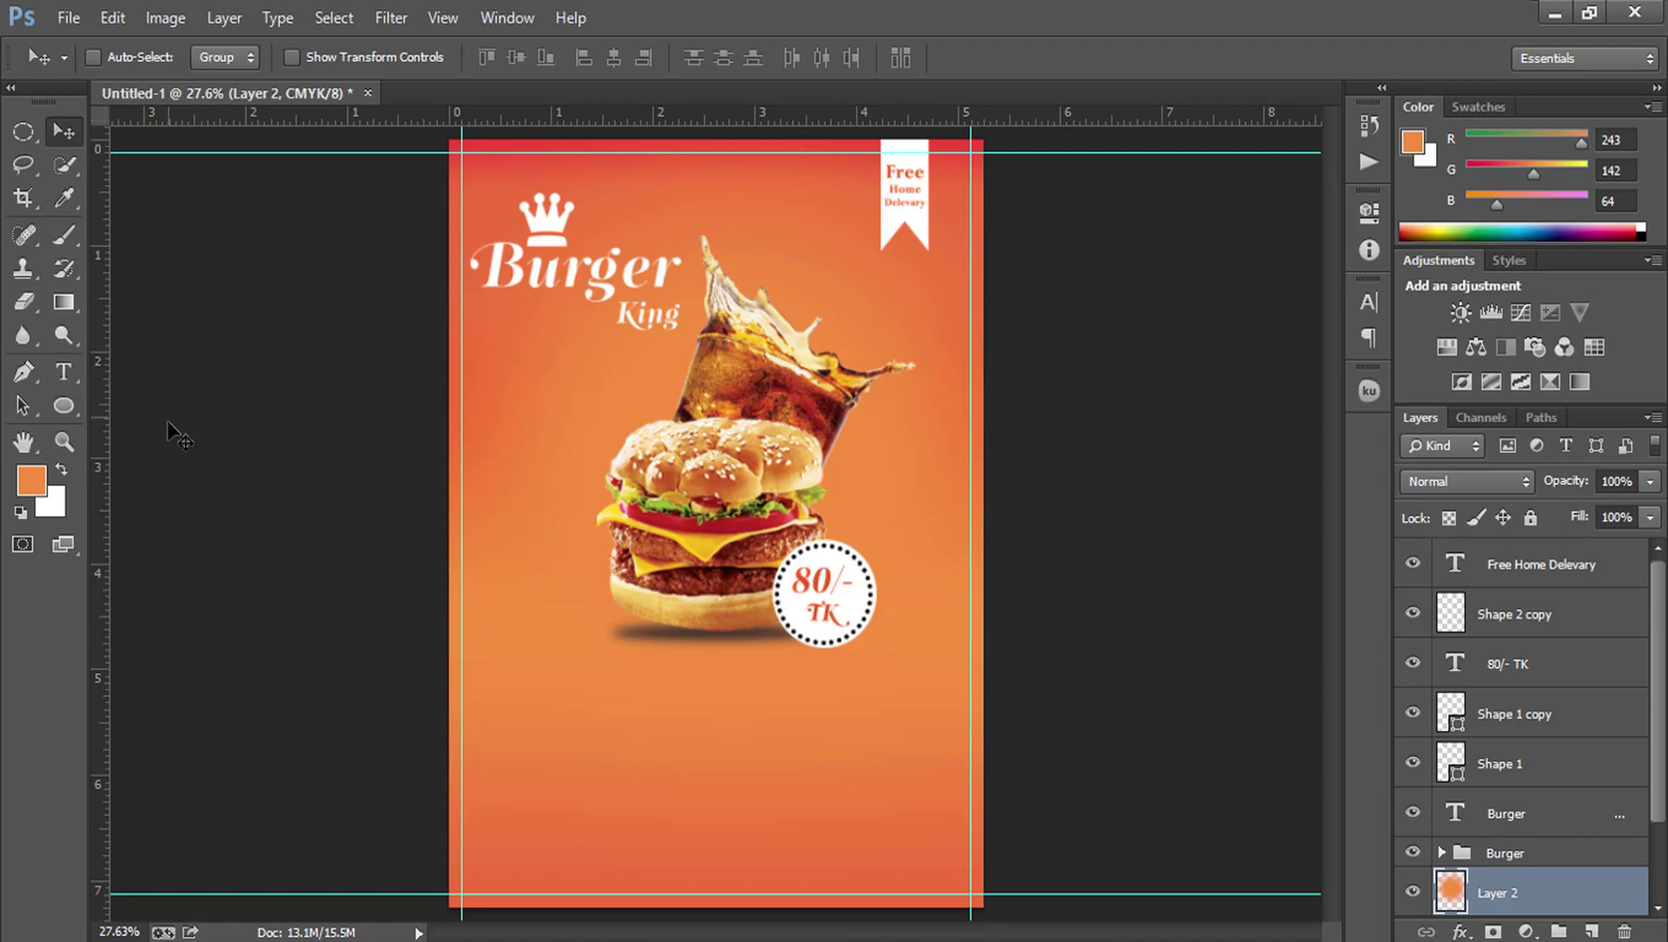
Step: Draw a rounded rectangle at the poster's lower left, below the burger
left_click(63, 406)
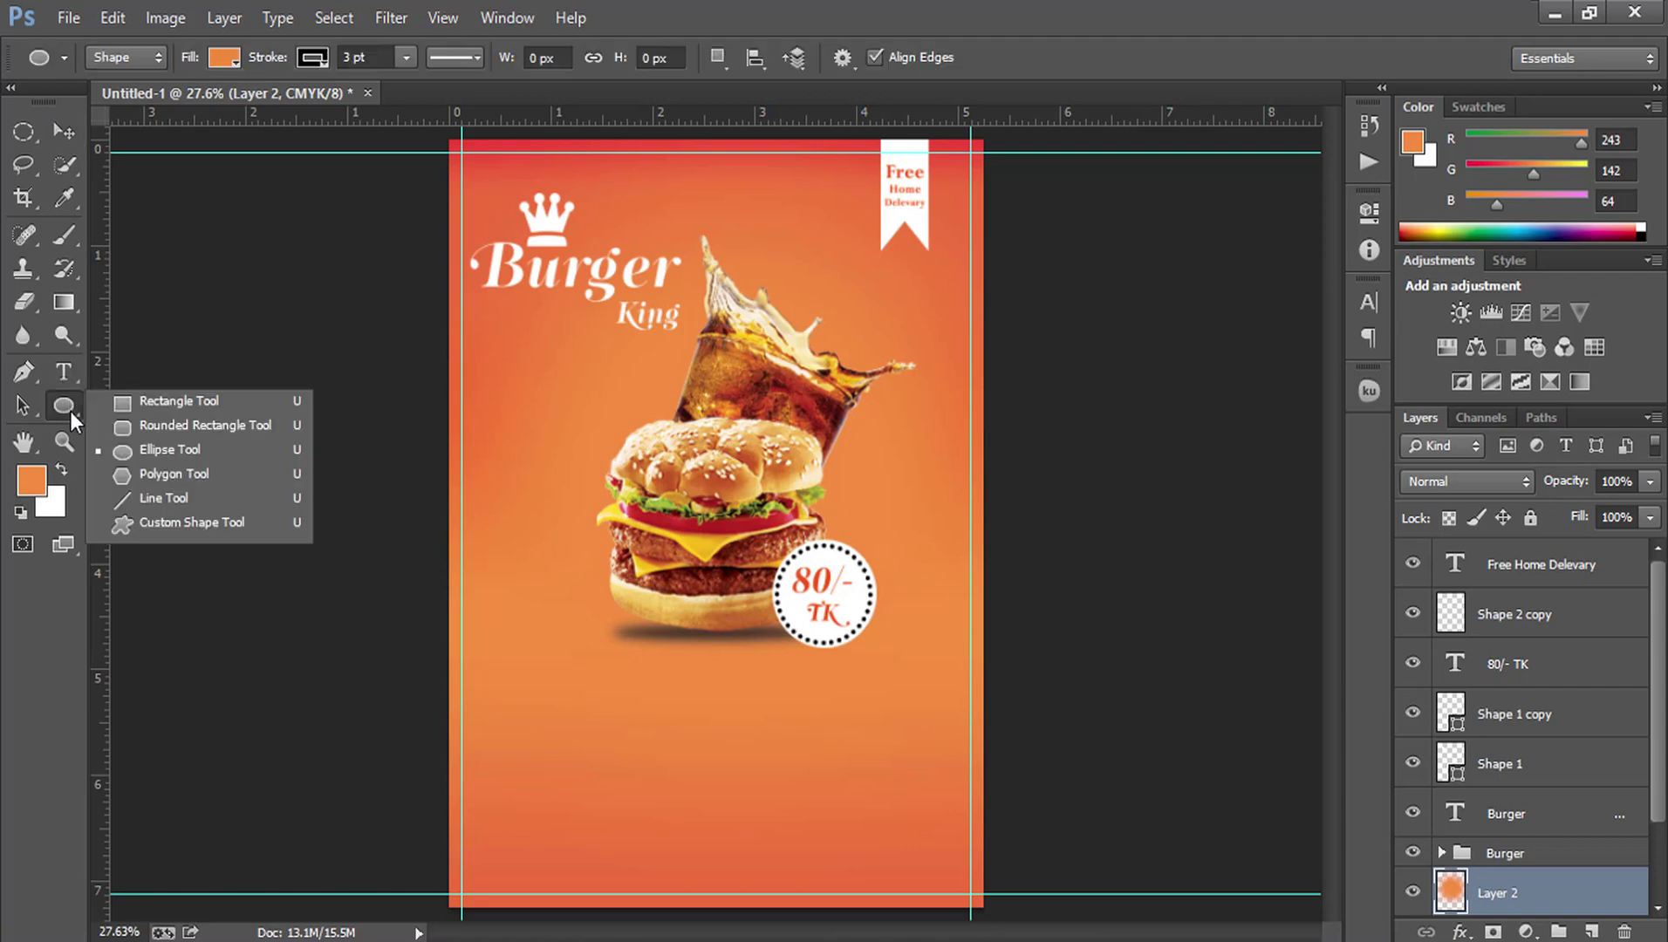
left_click(143, 425)
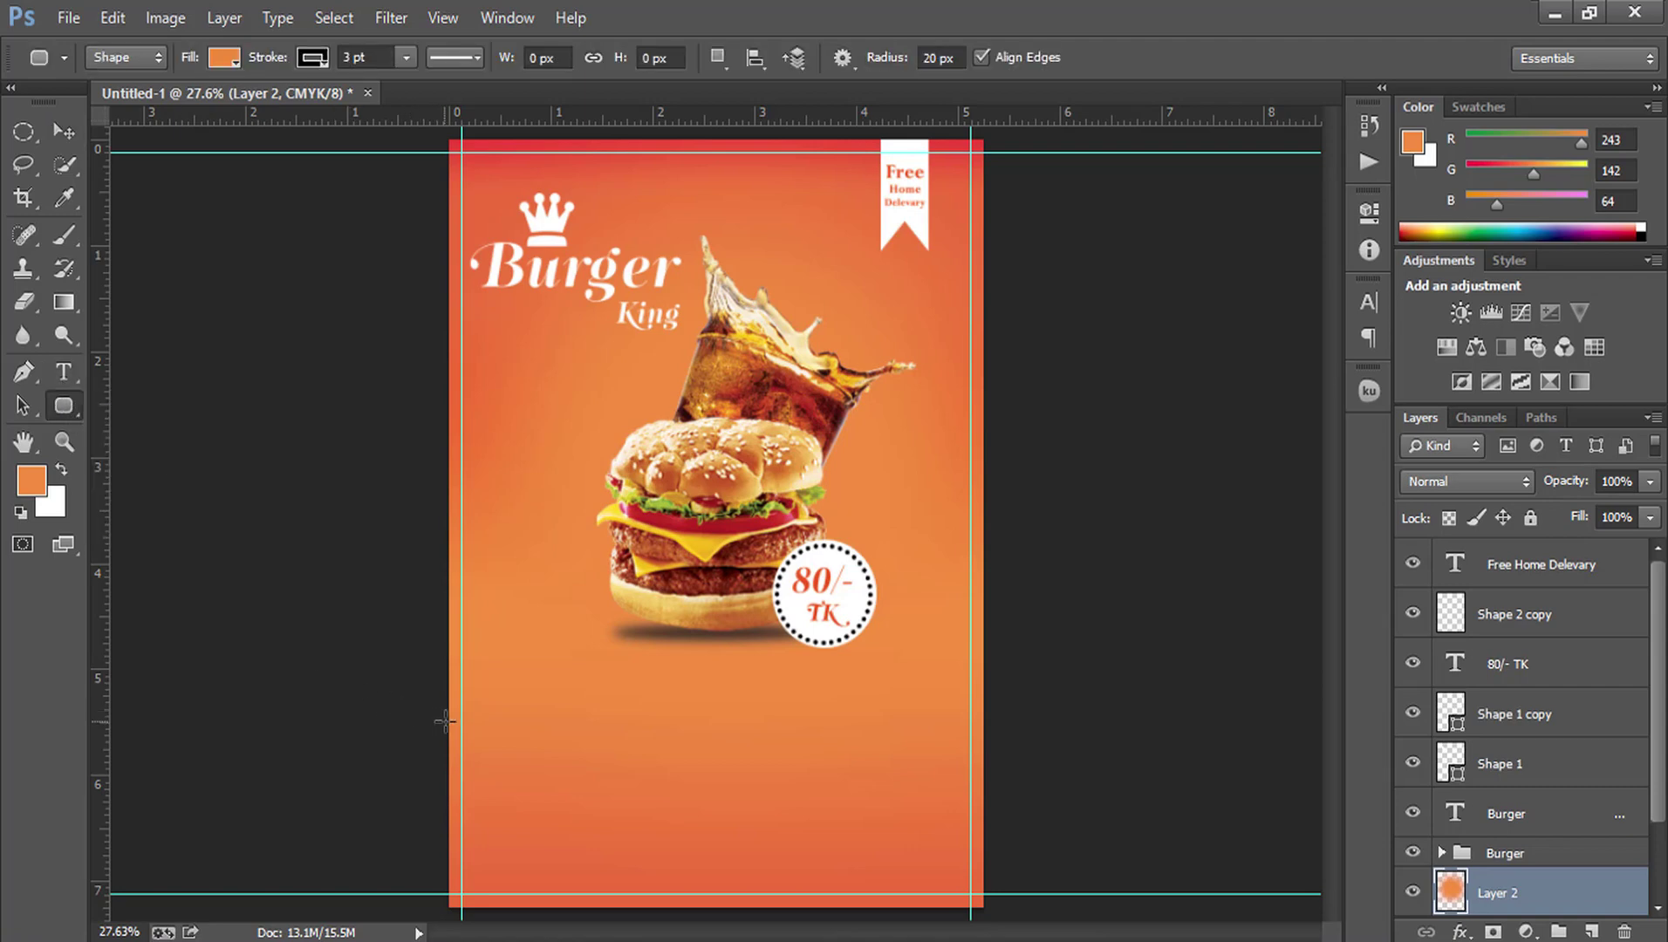
left_click_drag(464, 718, 654, 762)
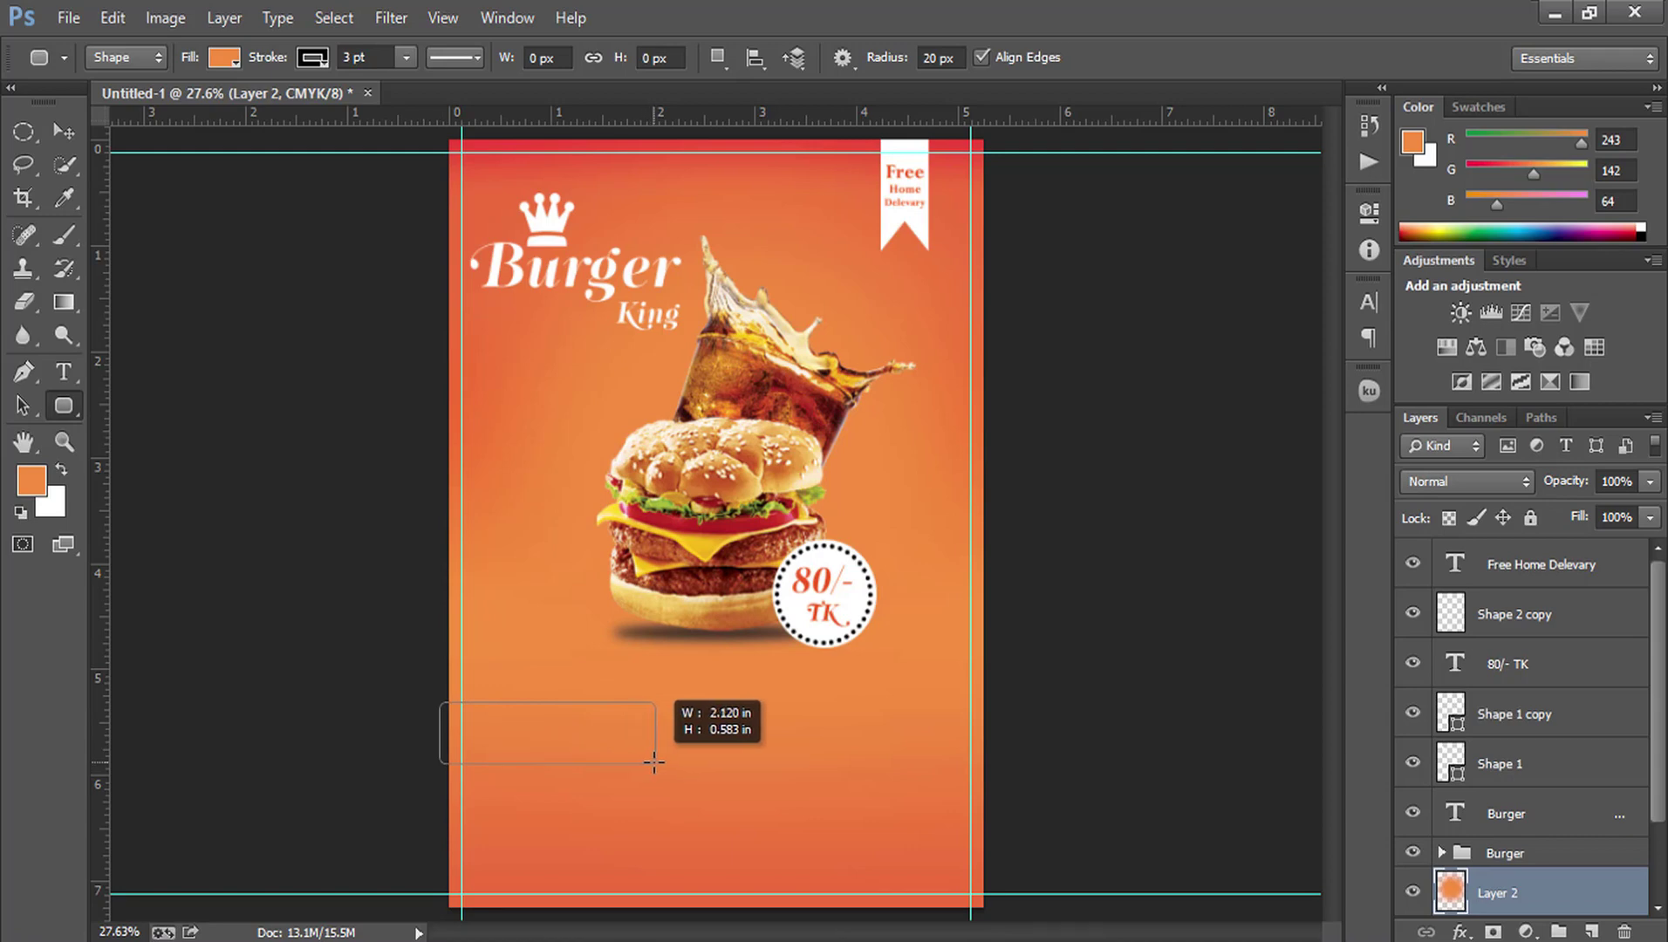
left_click_drag(654, 763, 655, 765)
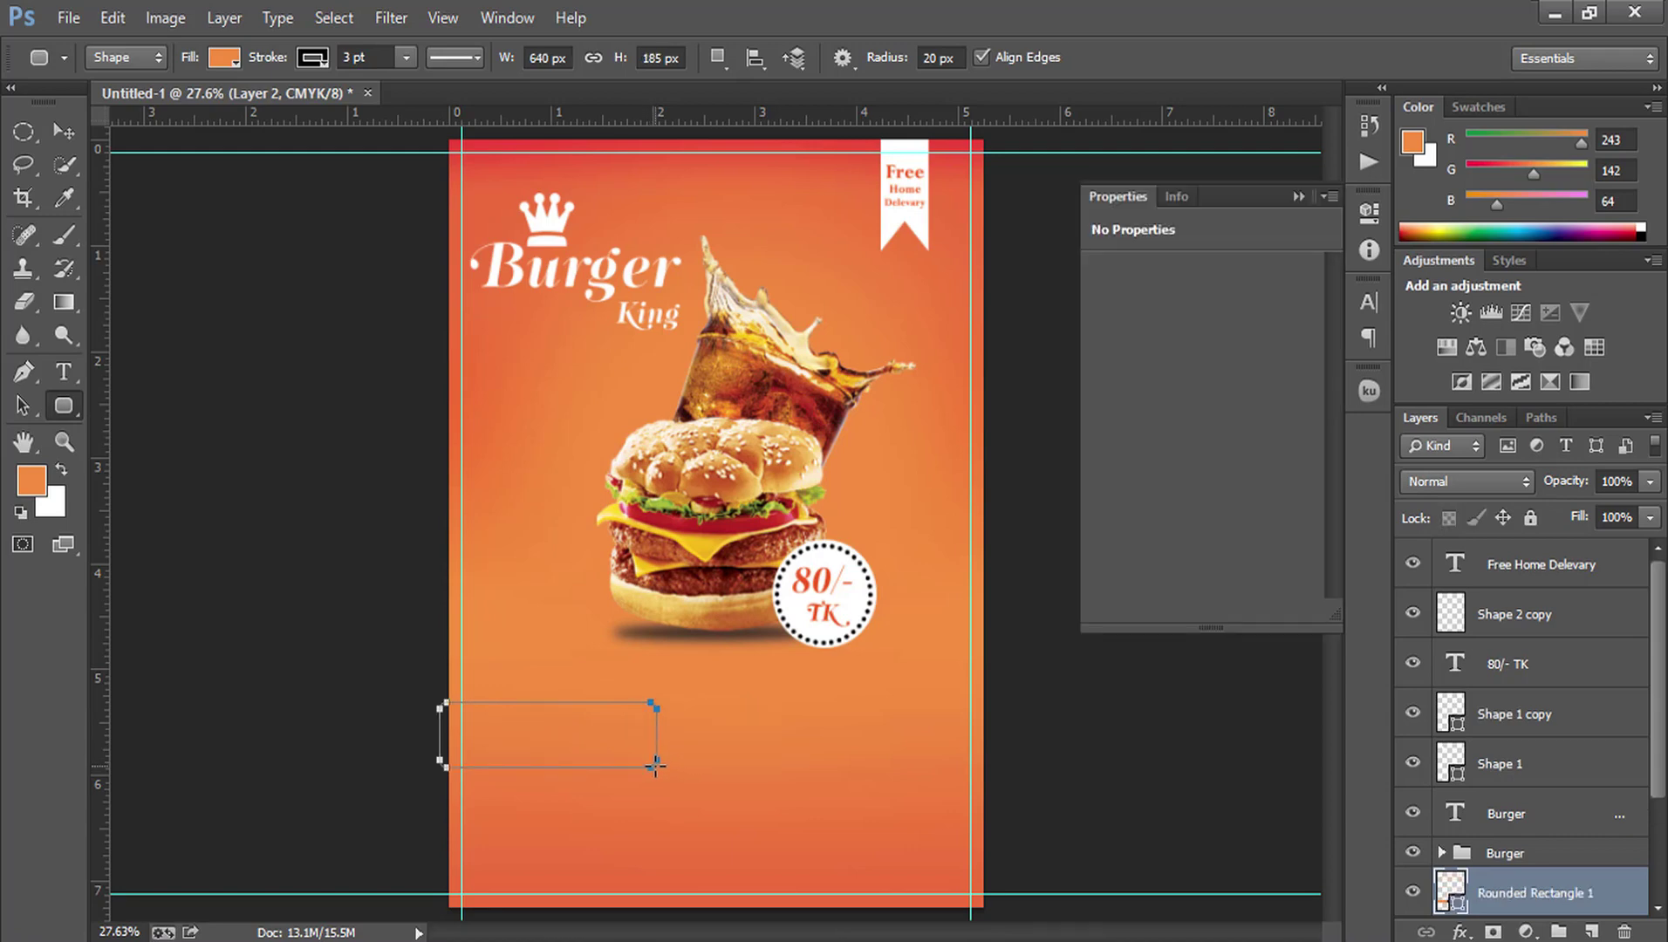
Step: Give the rounded rectangle no stroke and a white fill
left_click(1149, 349)
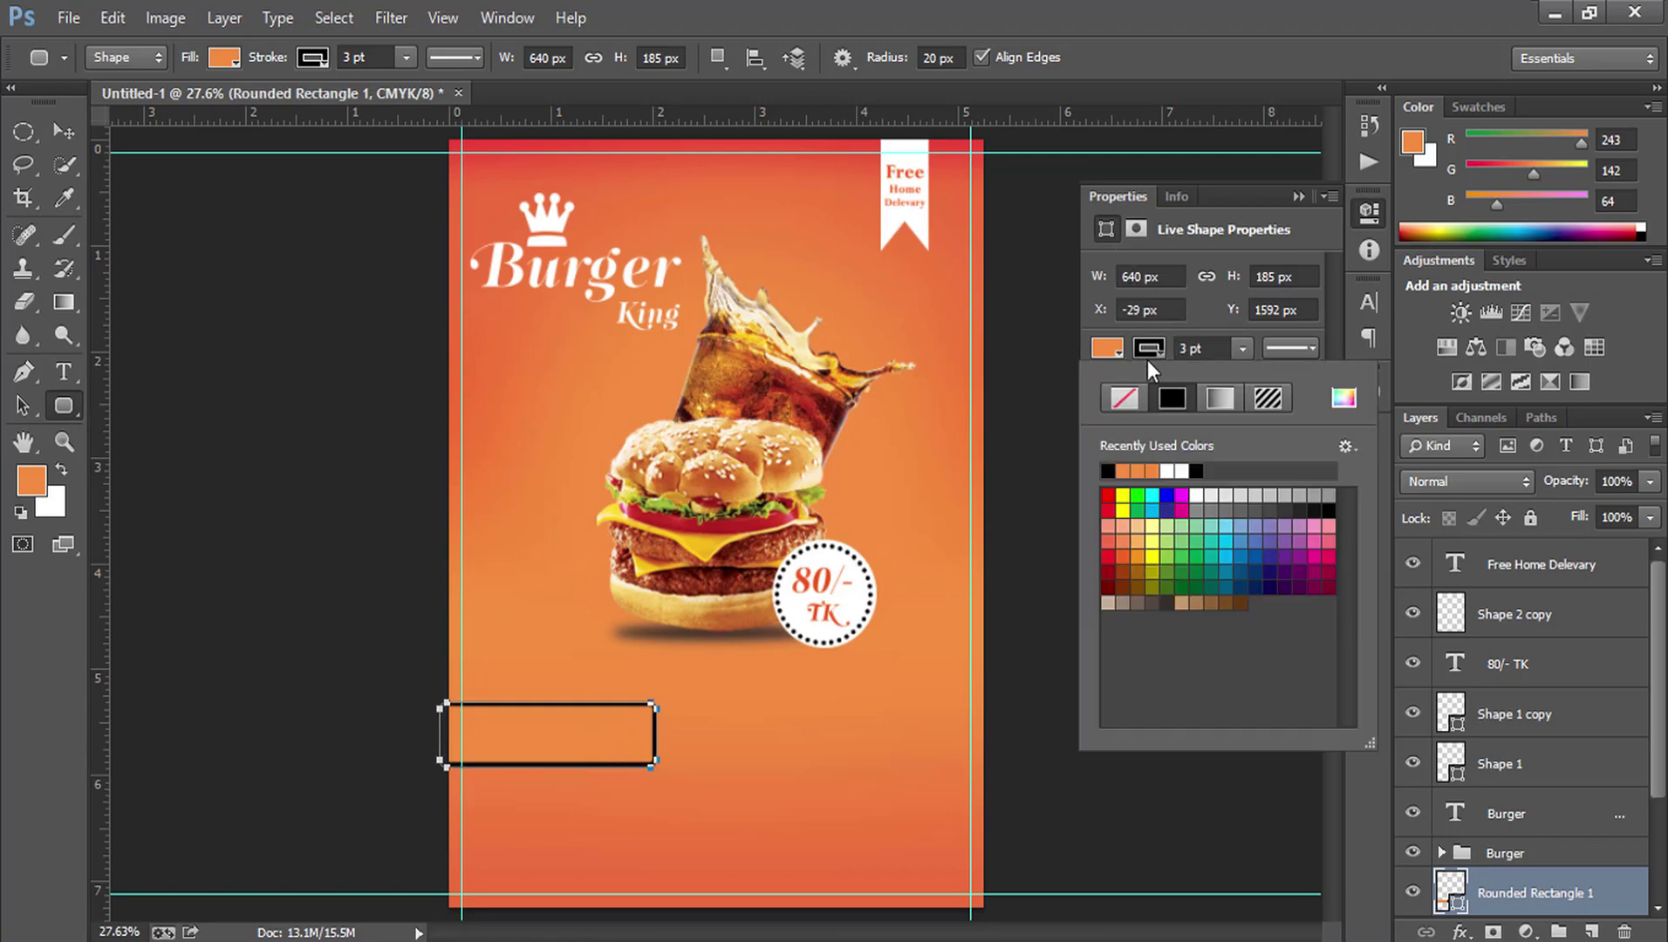
left_click(1125, 398)
left_click(1149, 349)
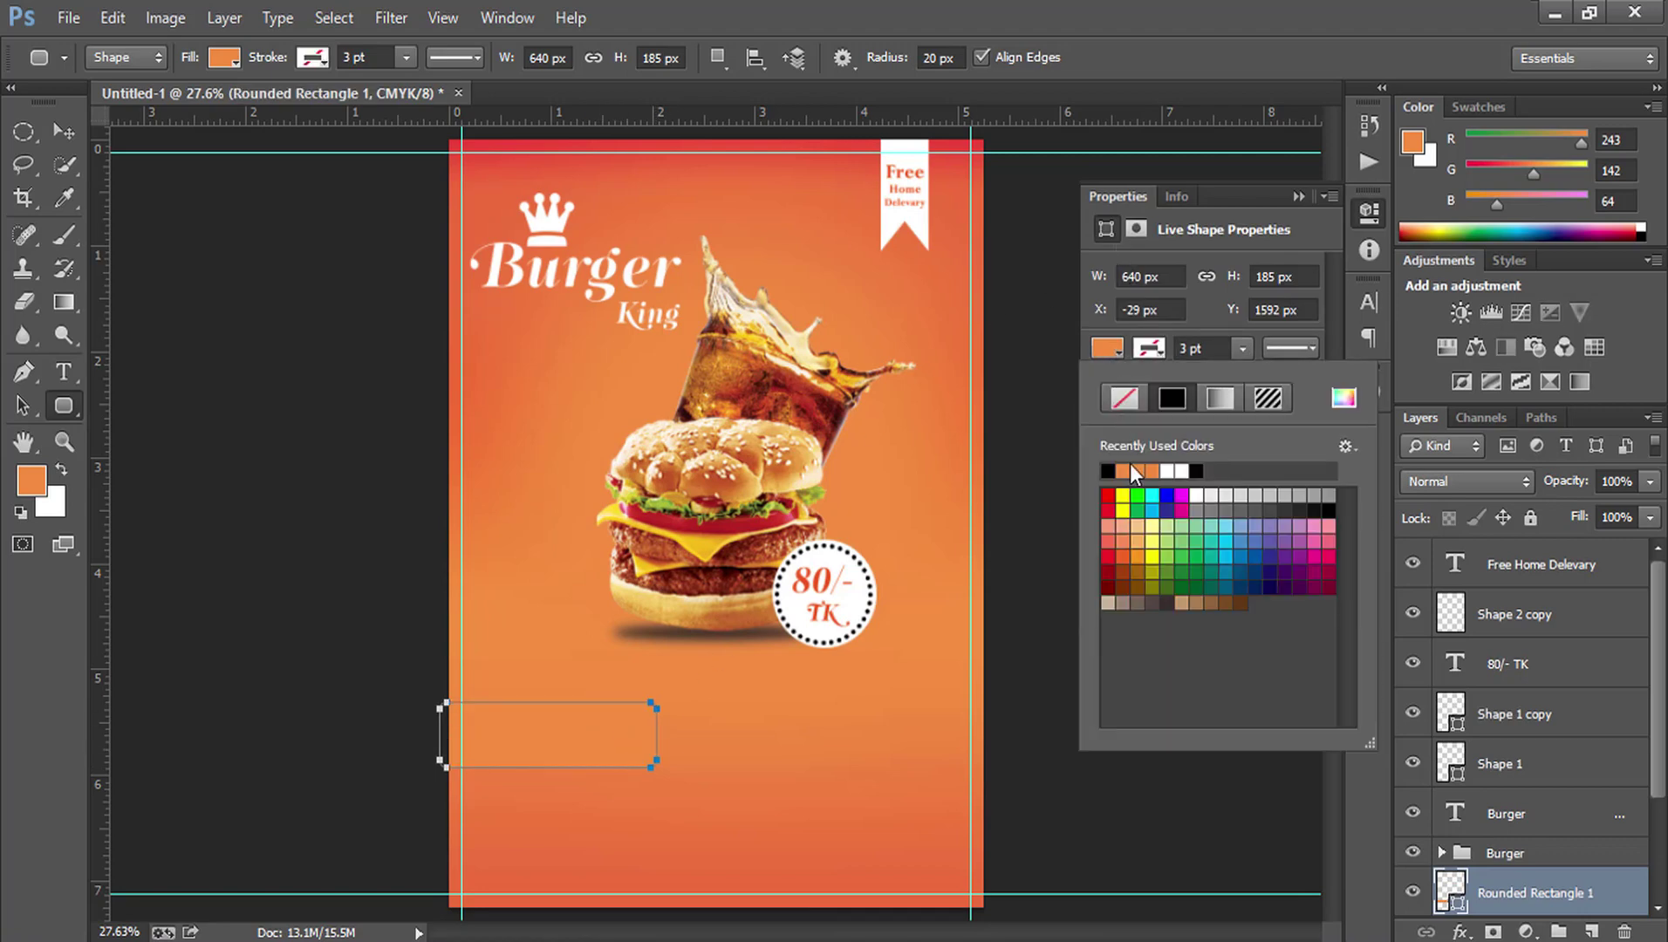
left_click(1181, 471)
left_click(1299, 197)
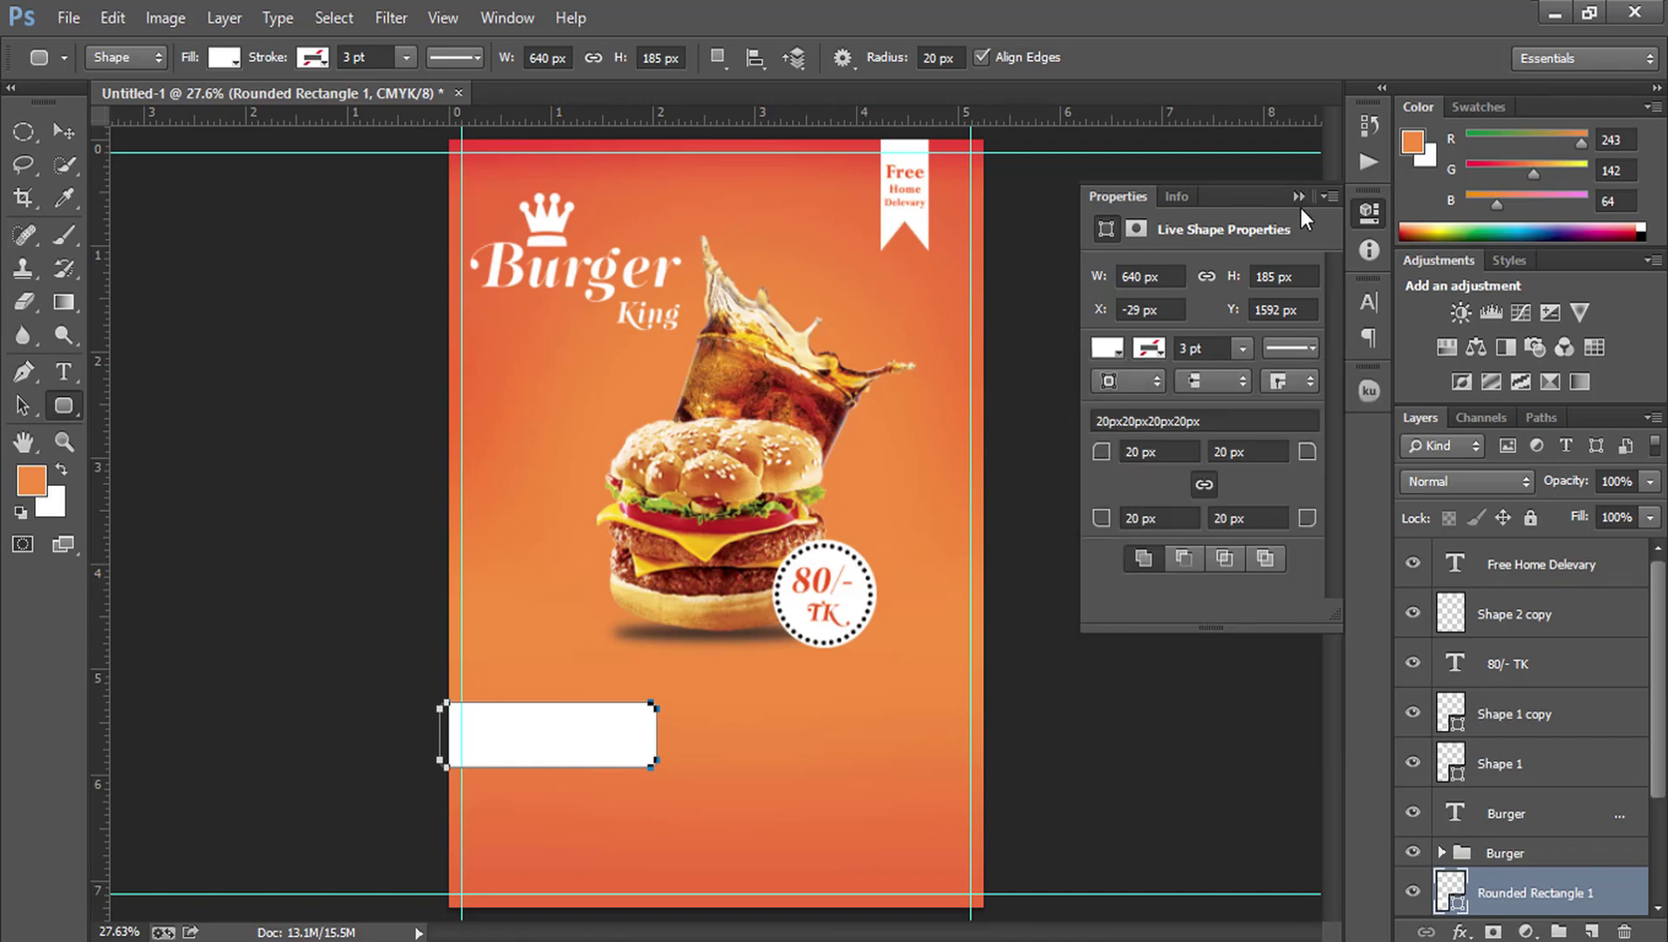
left_click(1299, 196)
left_click(74, 126)
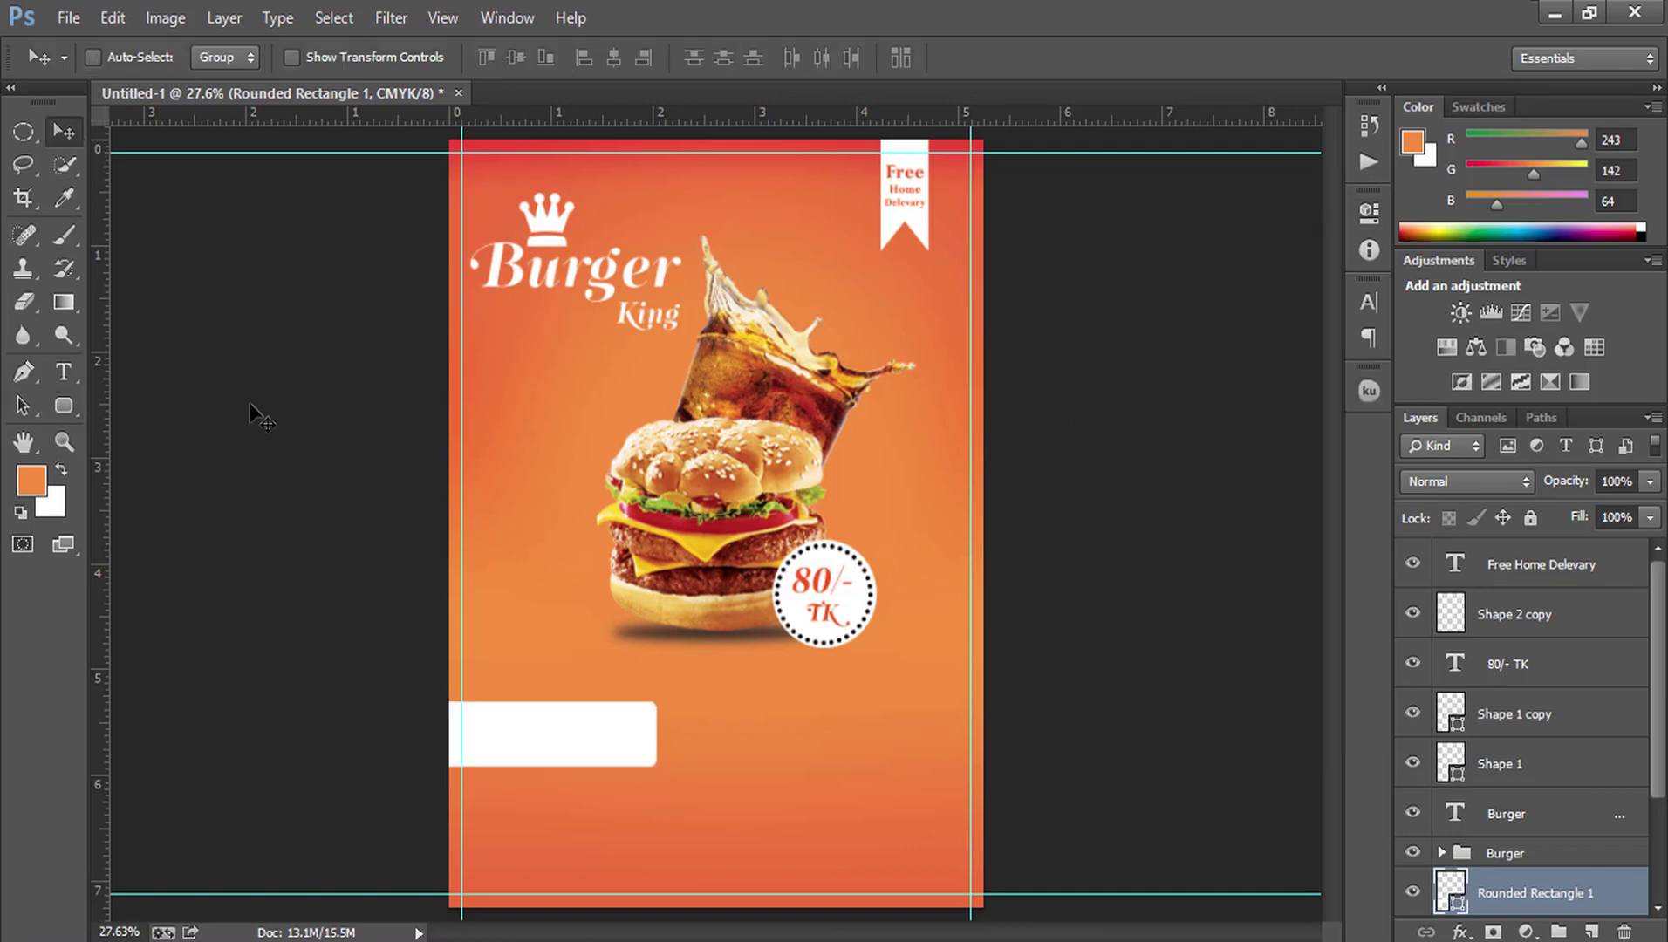
Step: Add 'Order Now' text in the white box and scale it up to fit
left_click(70, 371)
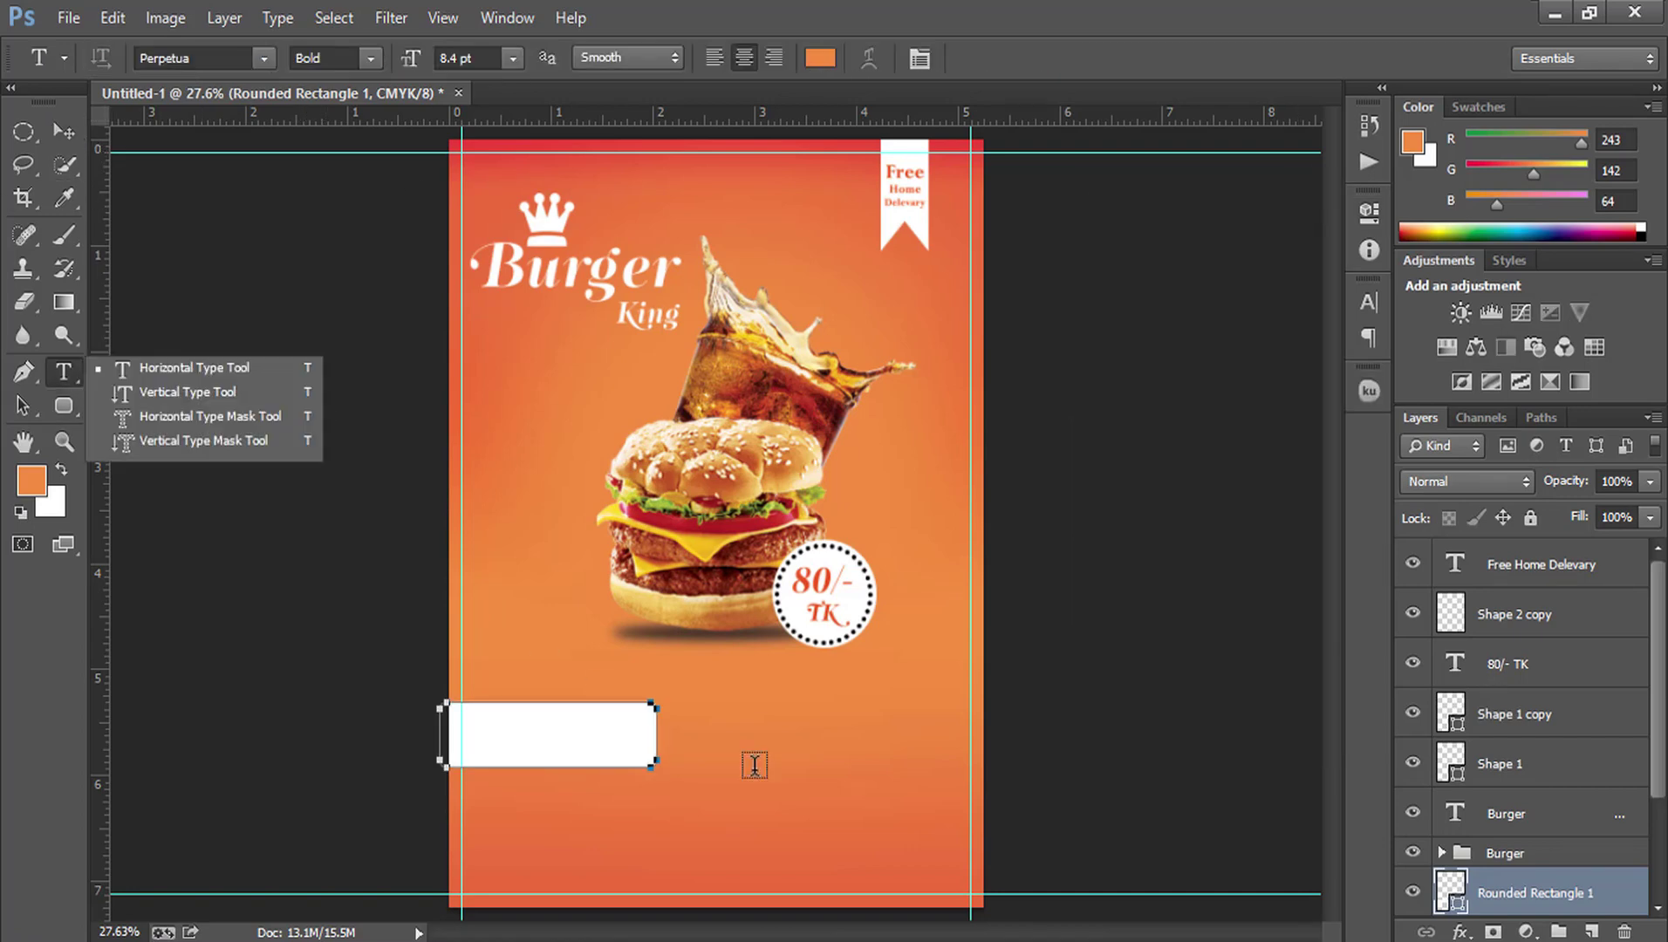
left_click(704, 765)
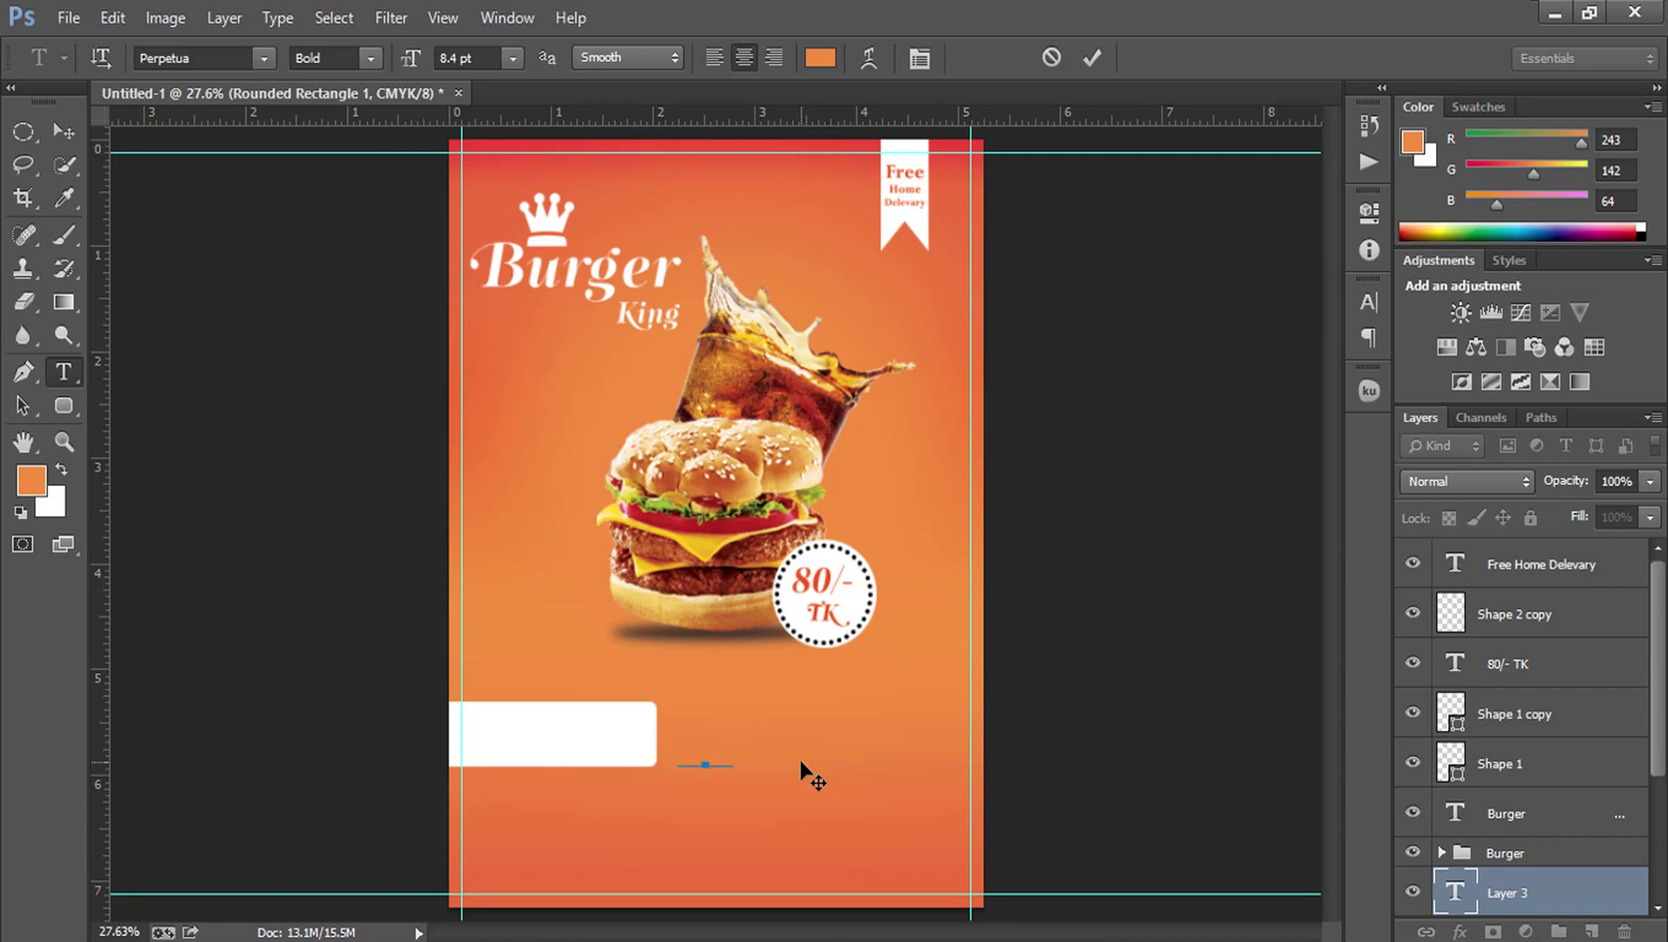
left_click(1092, 58)
key("ctrl+t")
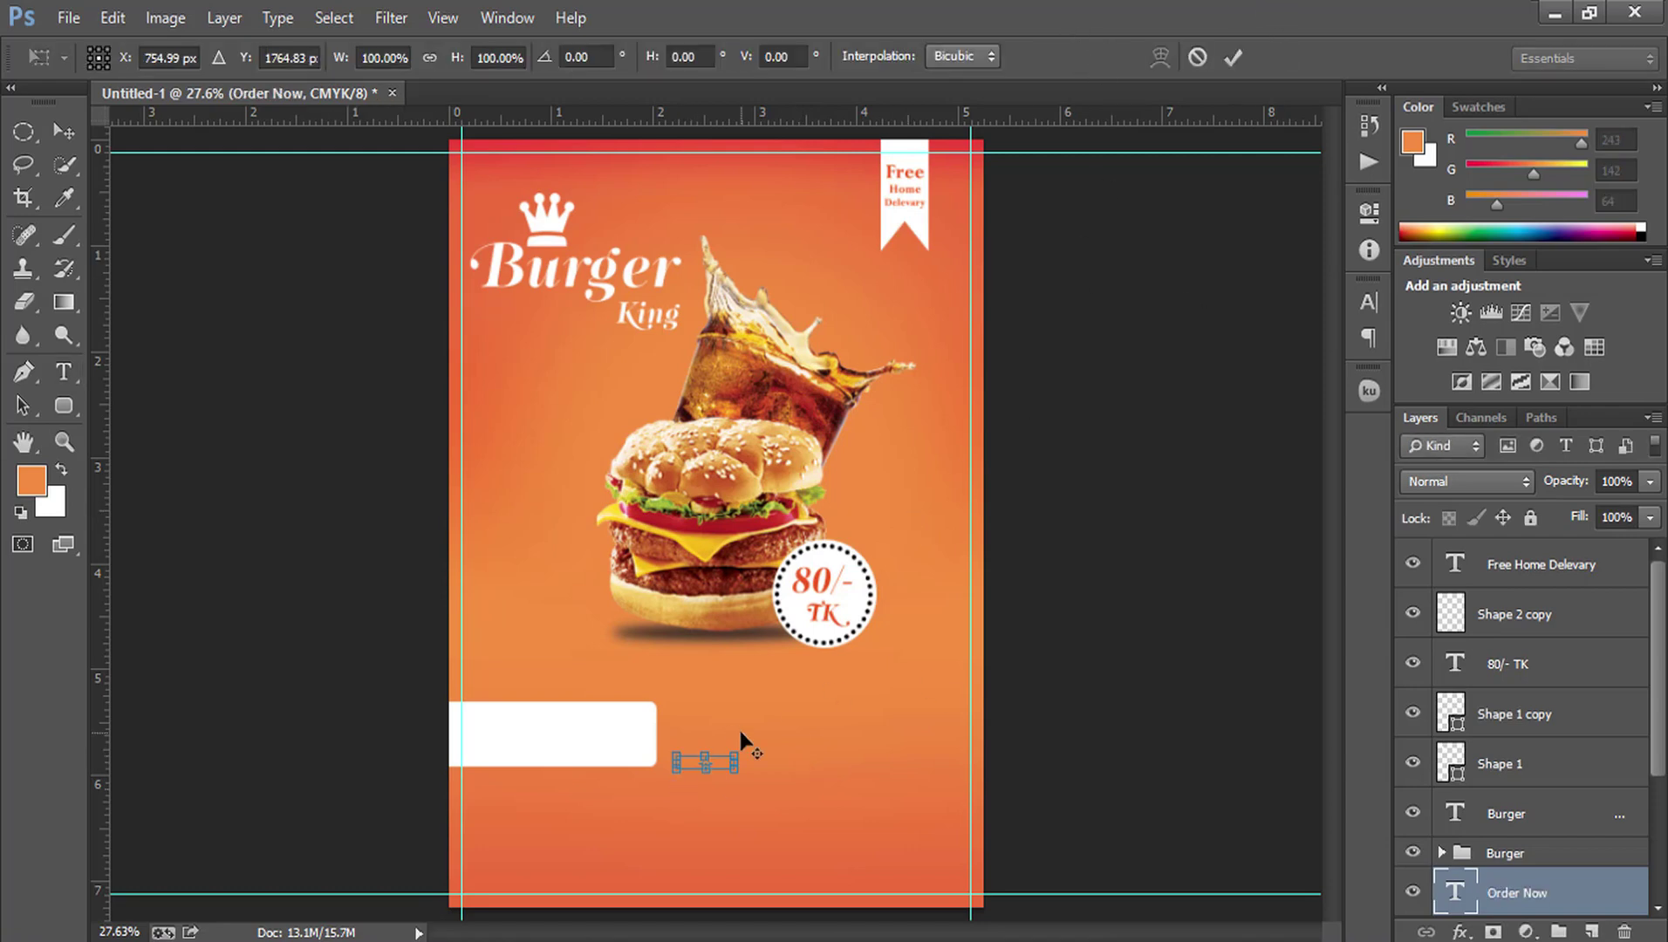
mouse_move(735, 754)
left_mouse_down()
mouse_move(836, 721)
mouse_move(790, 743)
mouse_move(625, 719)
left_mouse_up()
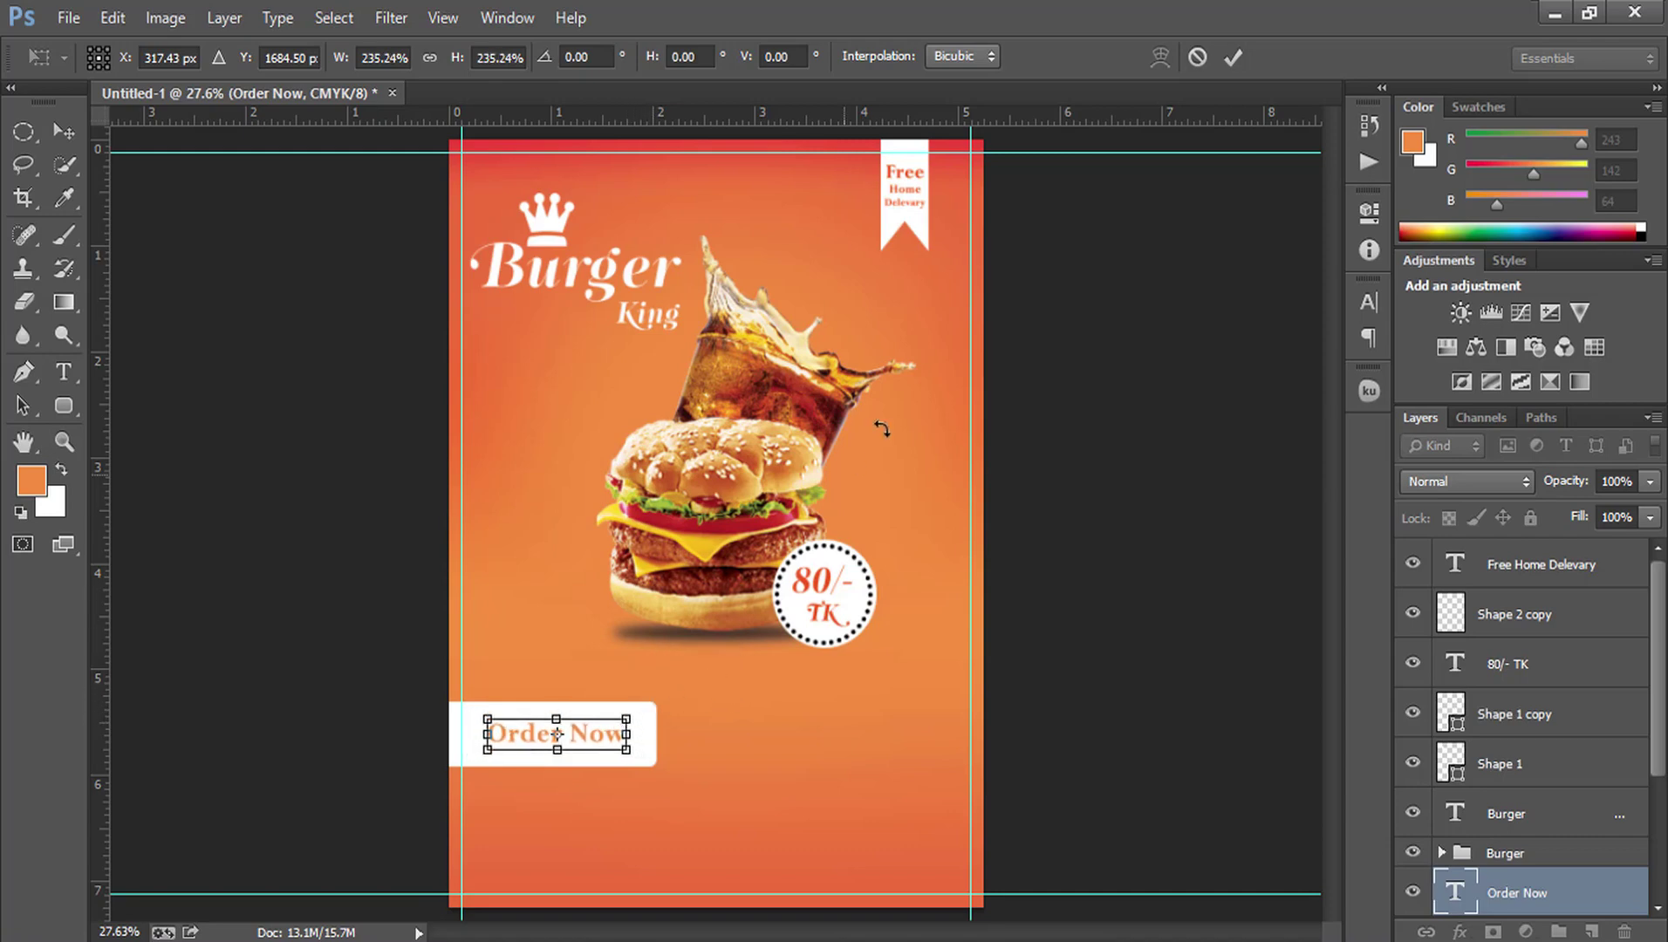
left_click(1233, 56)
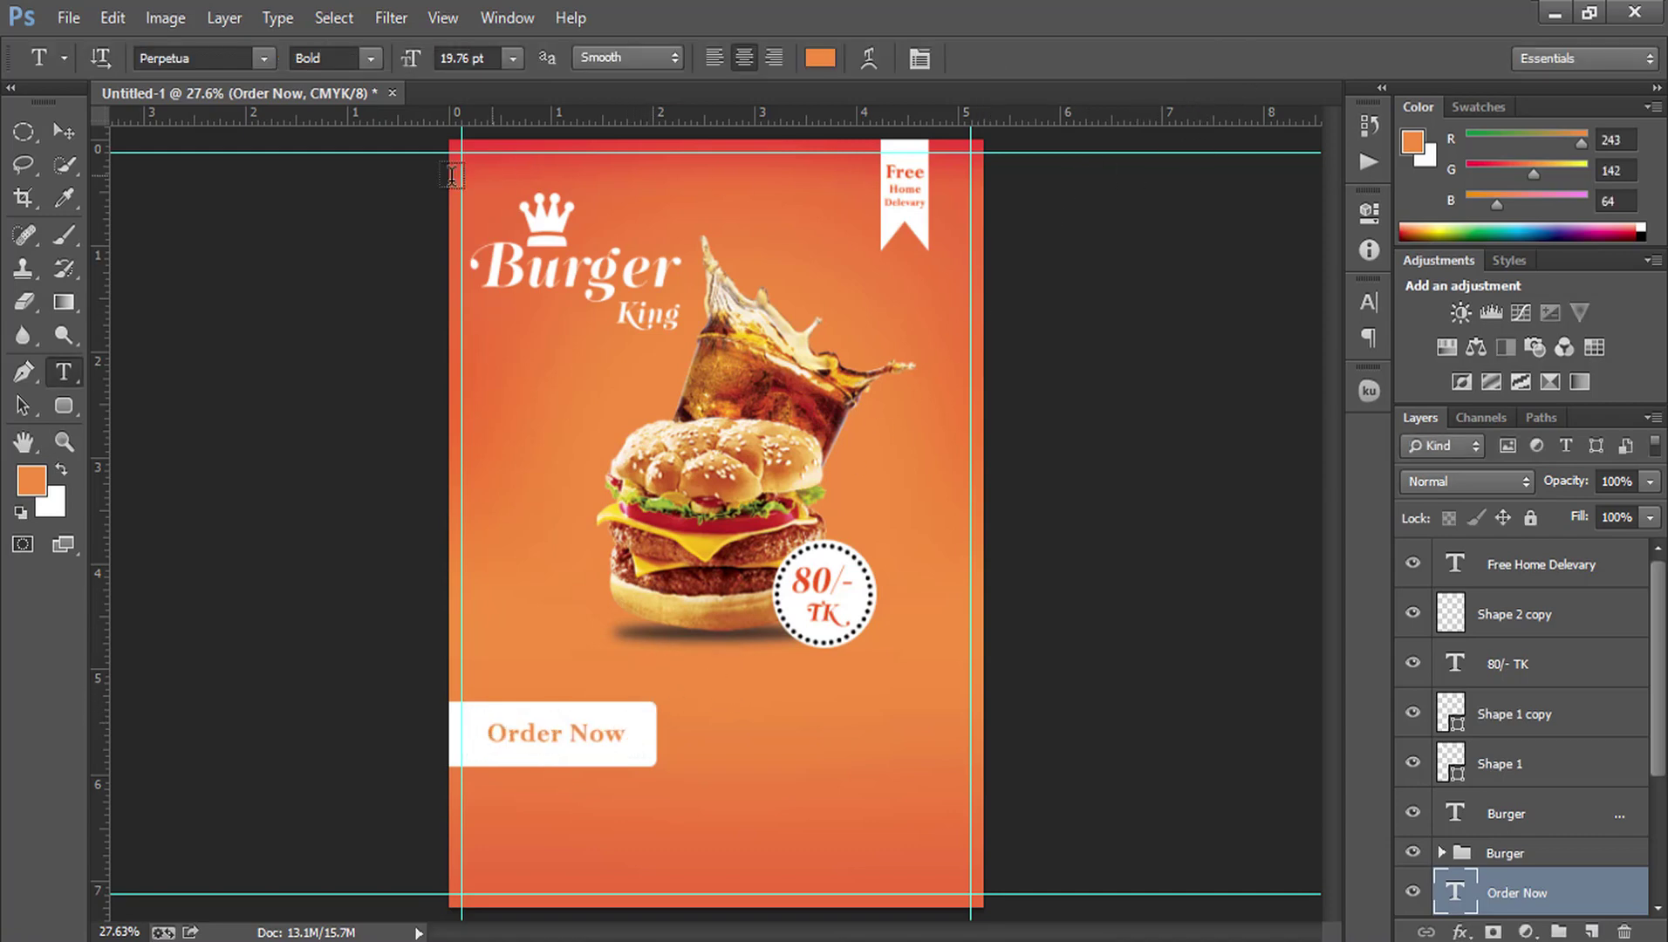
left_click(618, 729)
type("0")
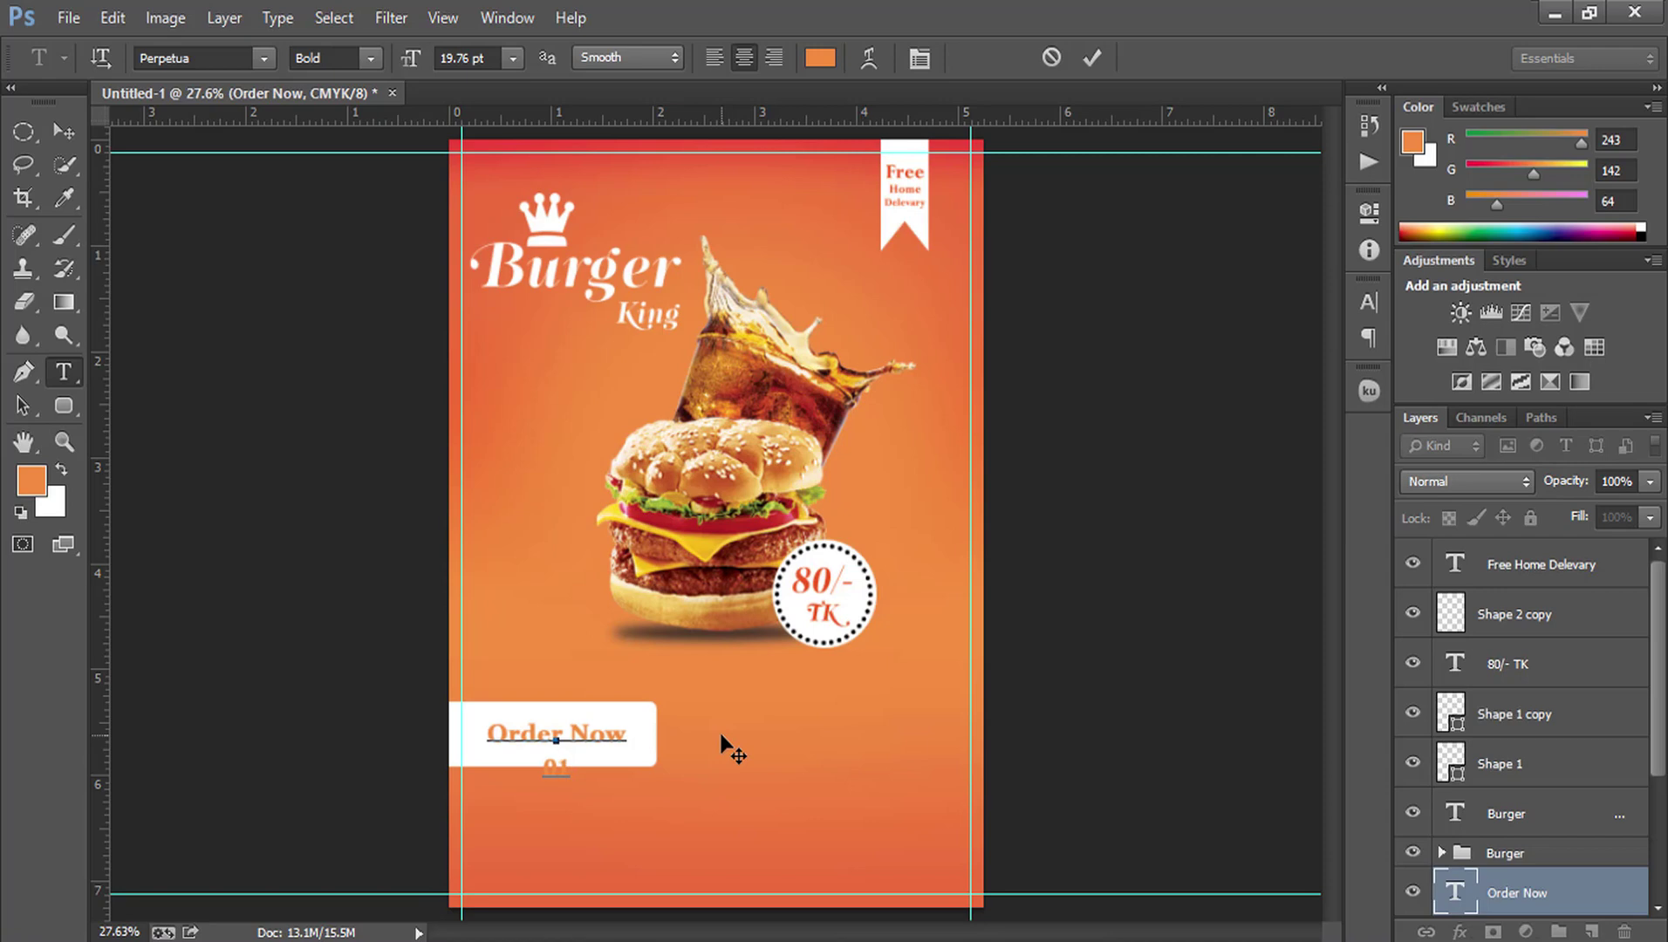
type("123 4")
type("56 789")
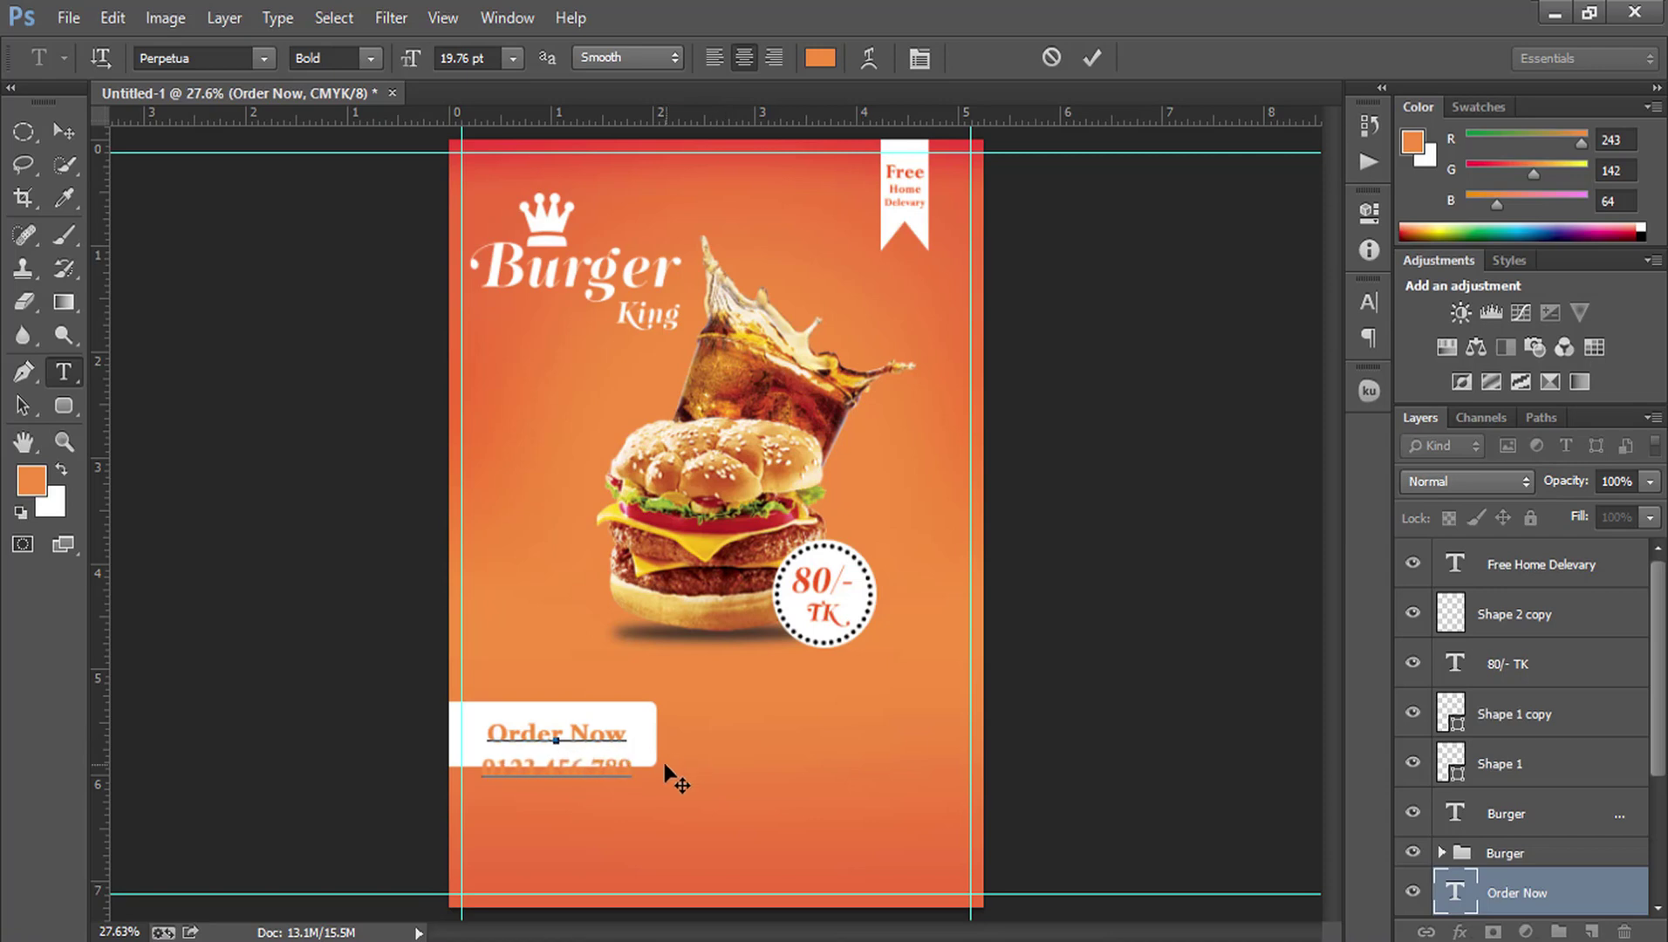
left_click_drag(633, 763, 465, 761)
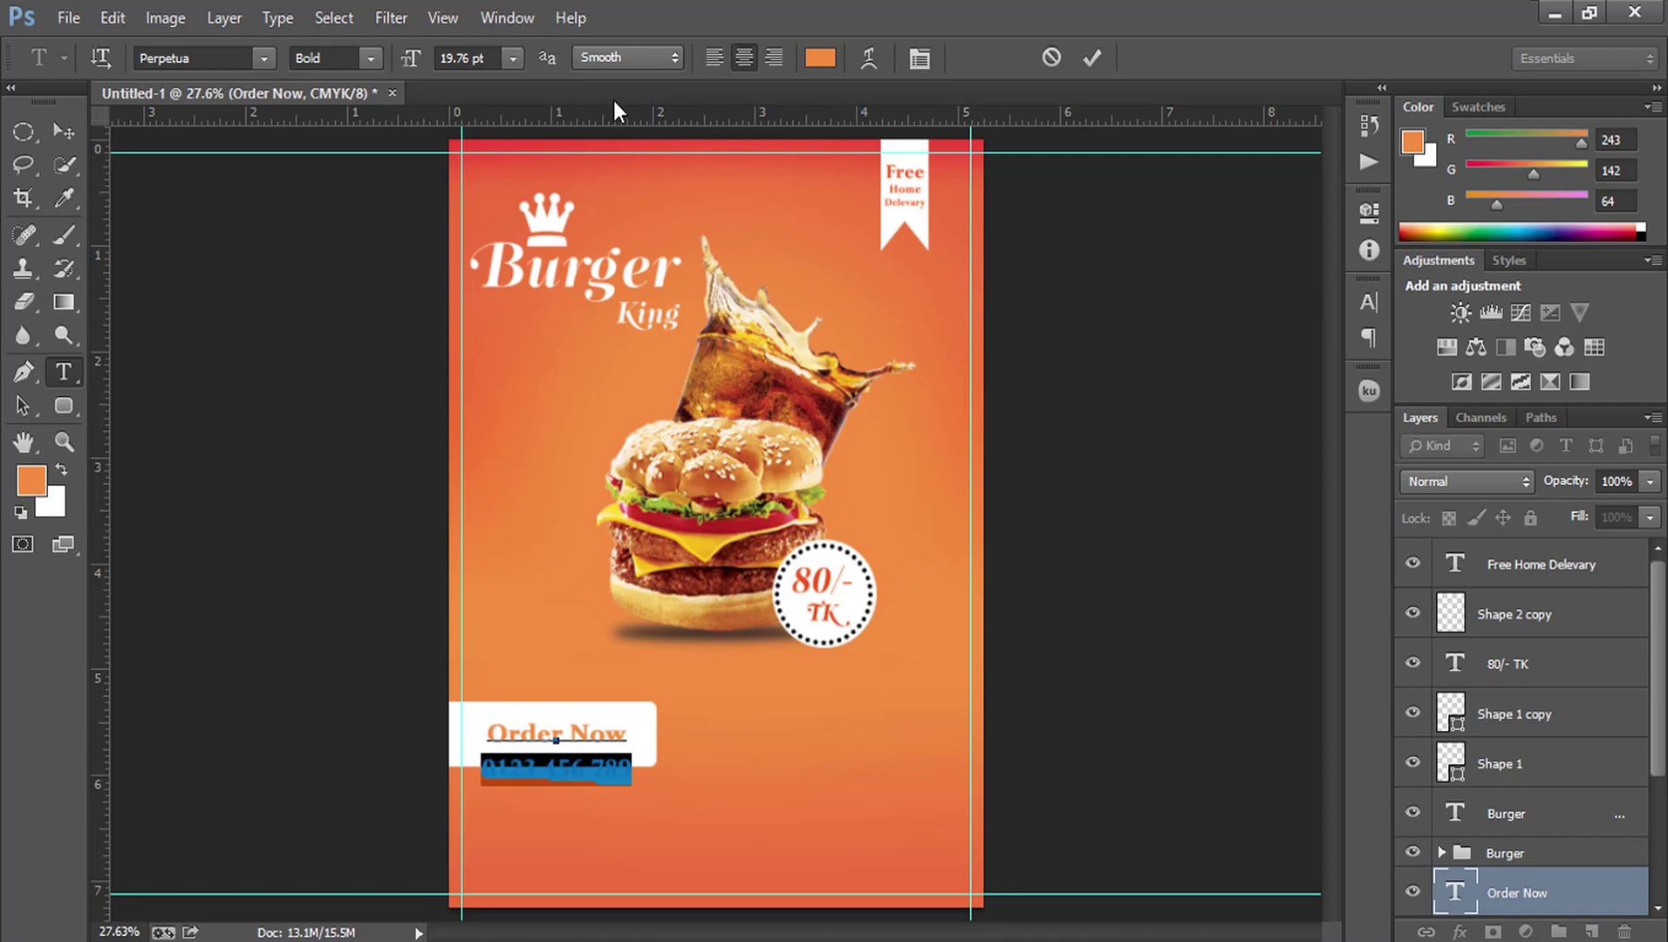
left_click(478, 58)
key("Down")
key("Down")
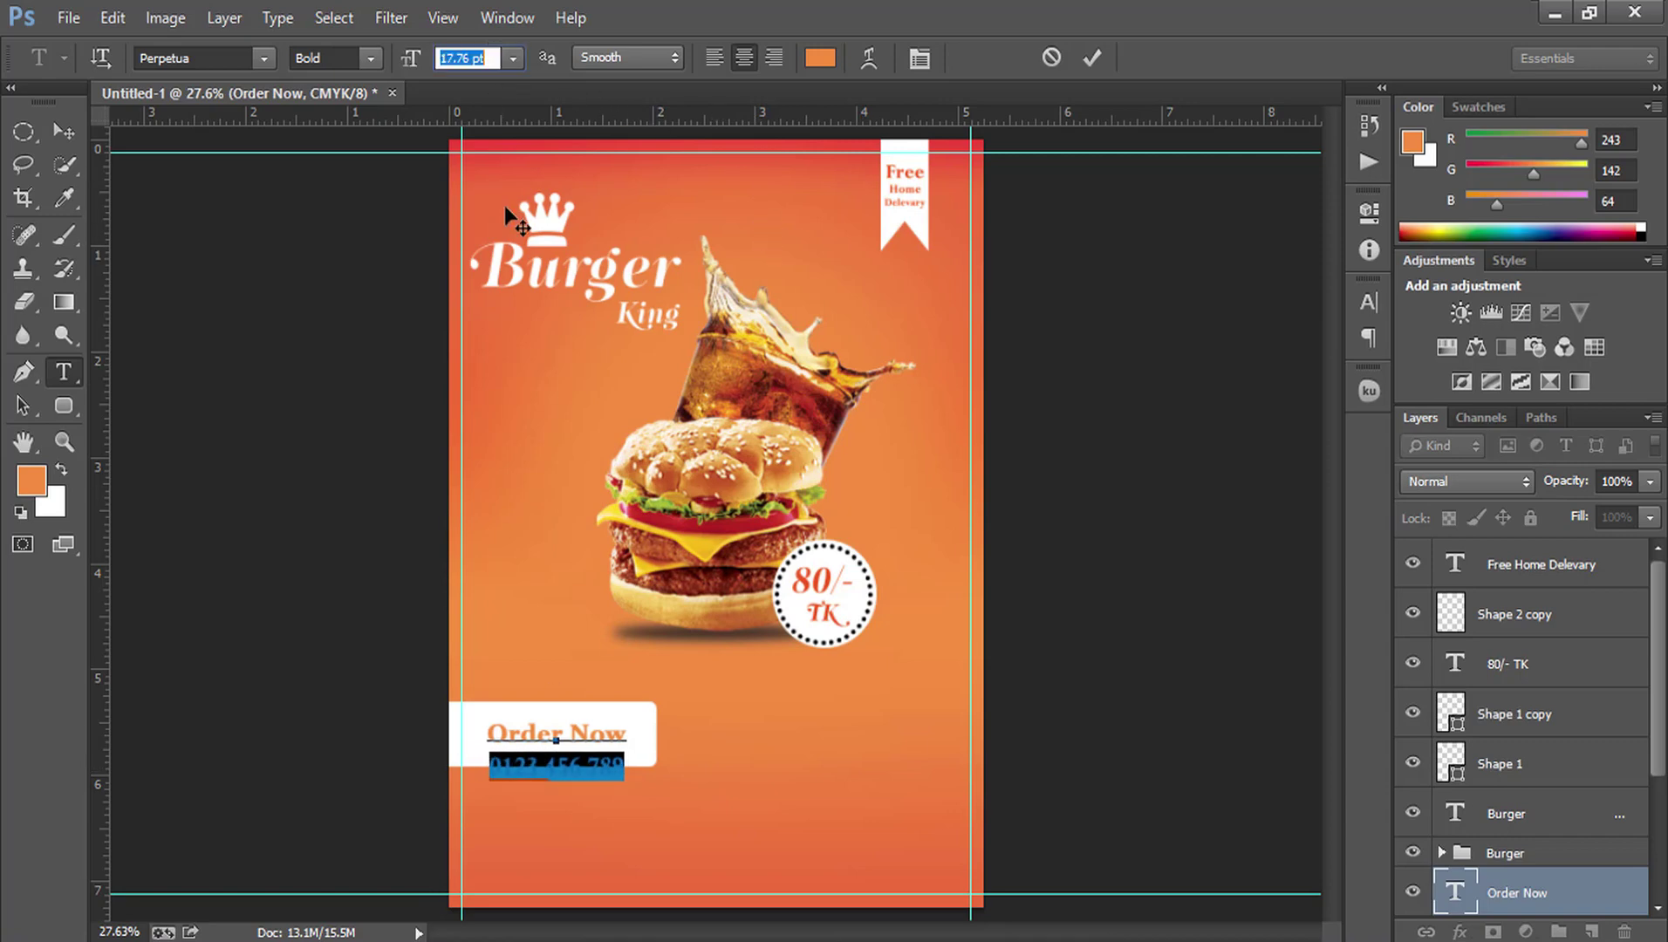
key("Down")
left_click(1091, 57)
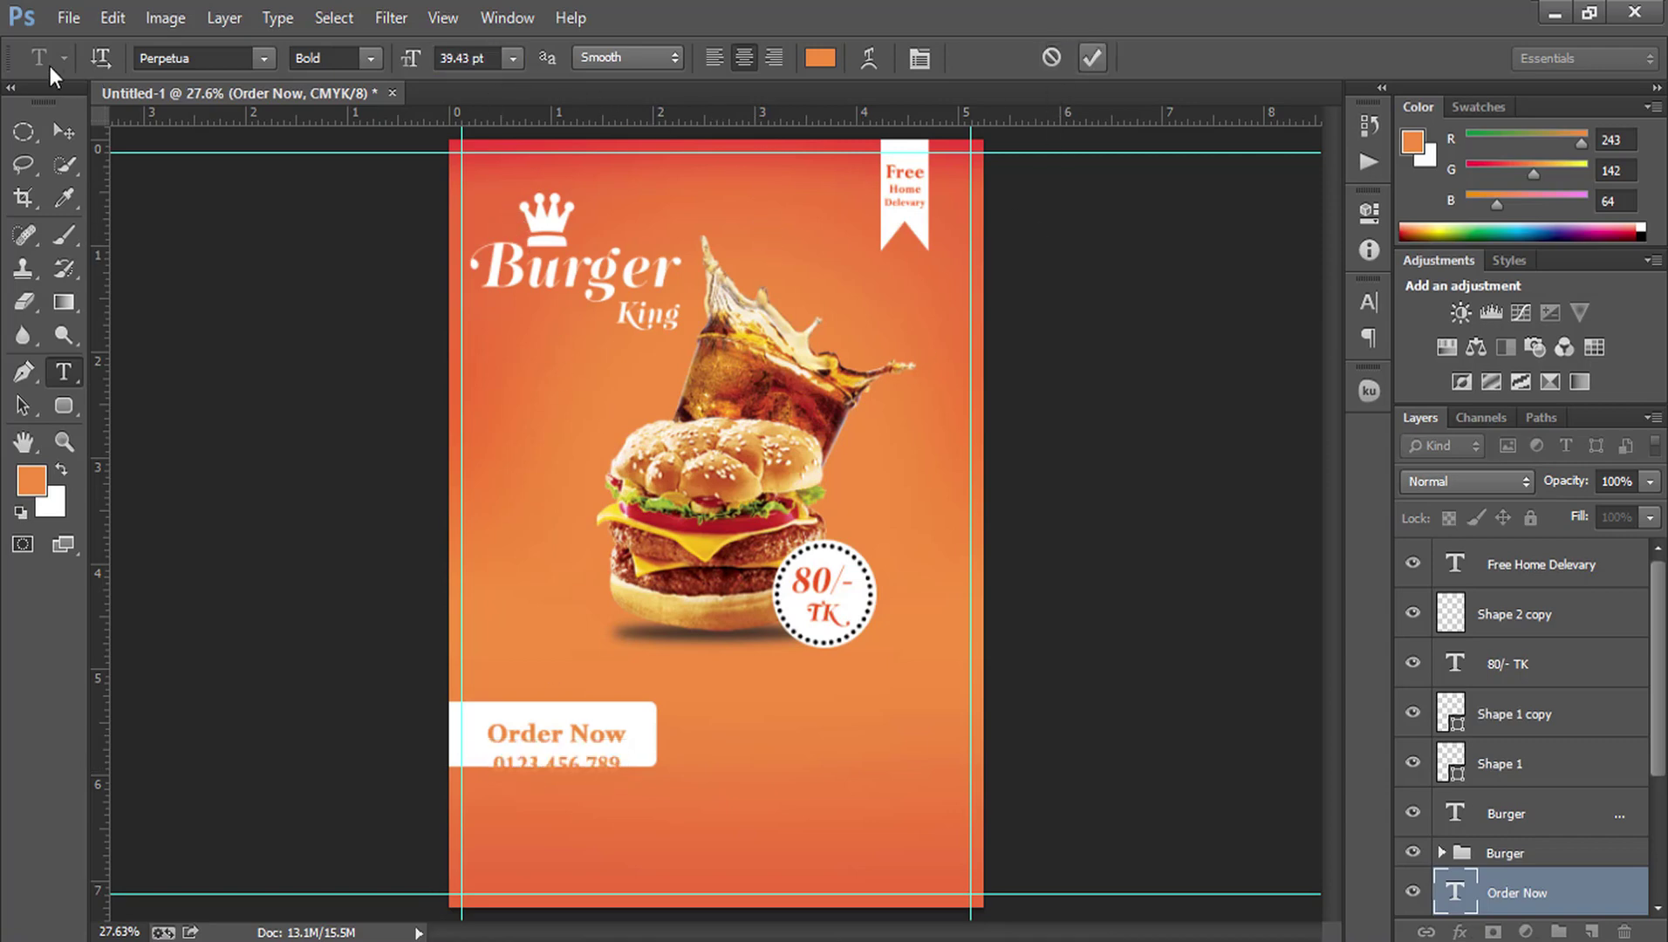
left_click(64, 127)
key("shift+Up")
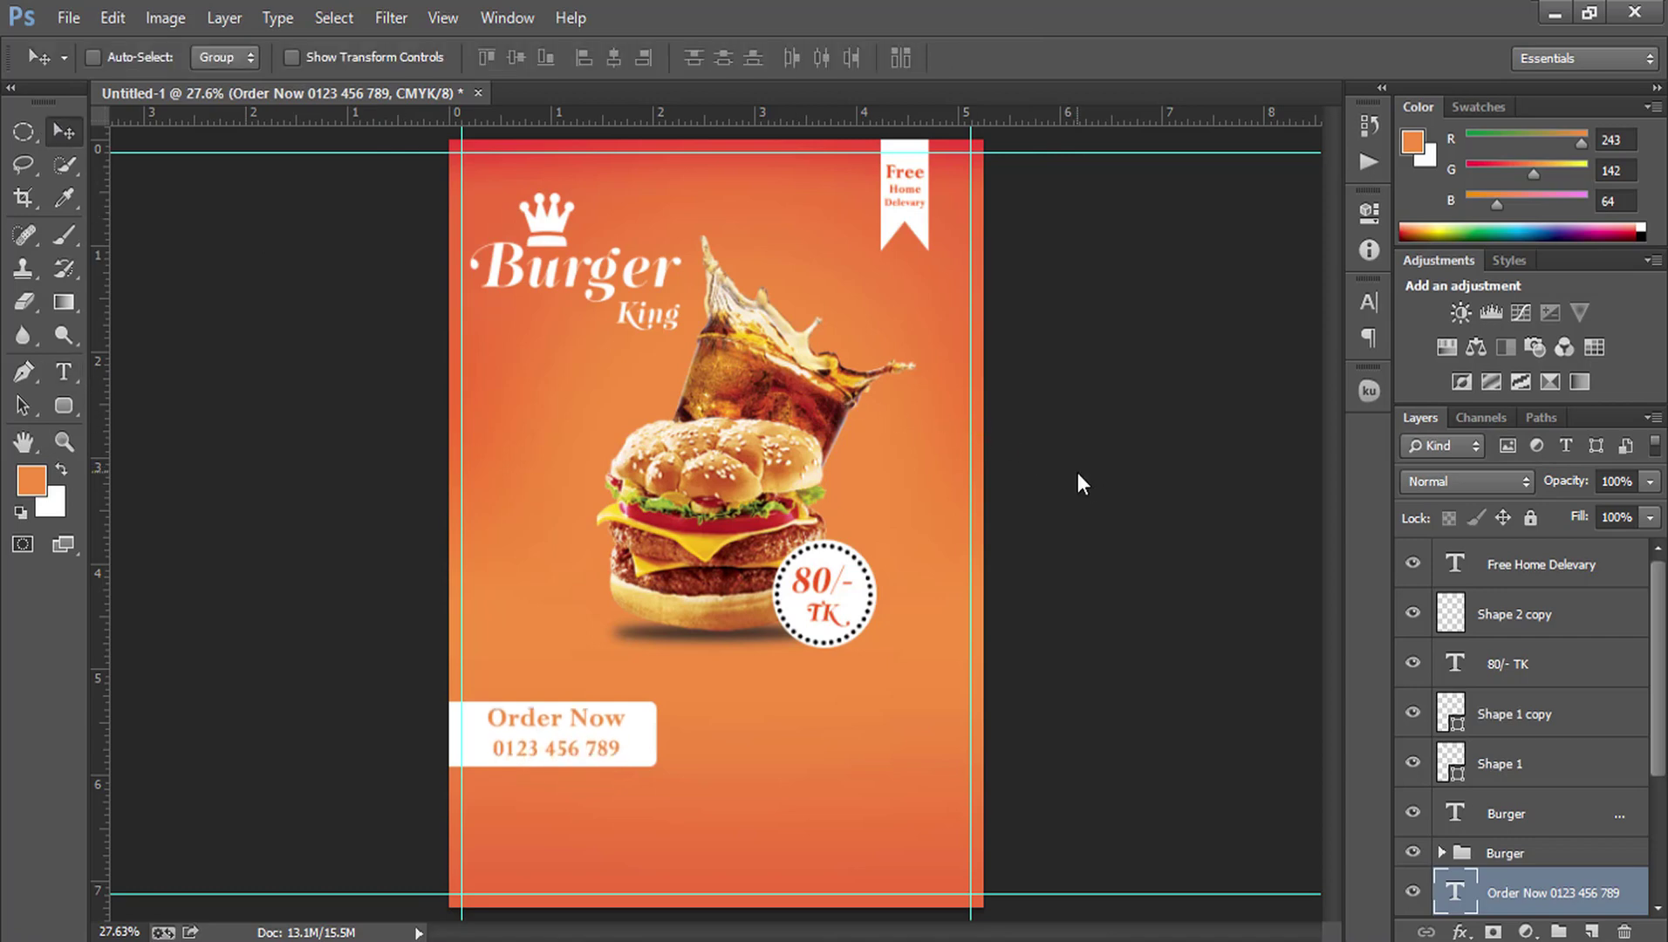
key("shift+Up")
Step: Set the Order Now text to Nexa Bold and the phone number line to 13 pt
left_click(69, 383)
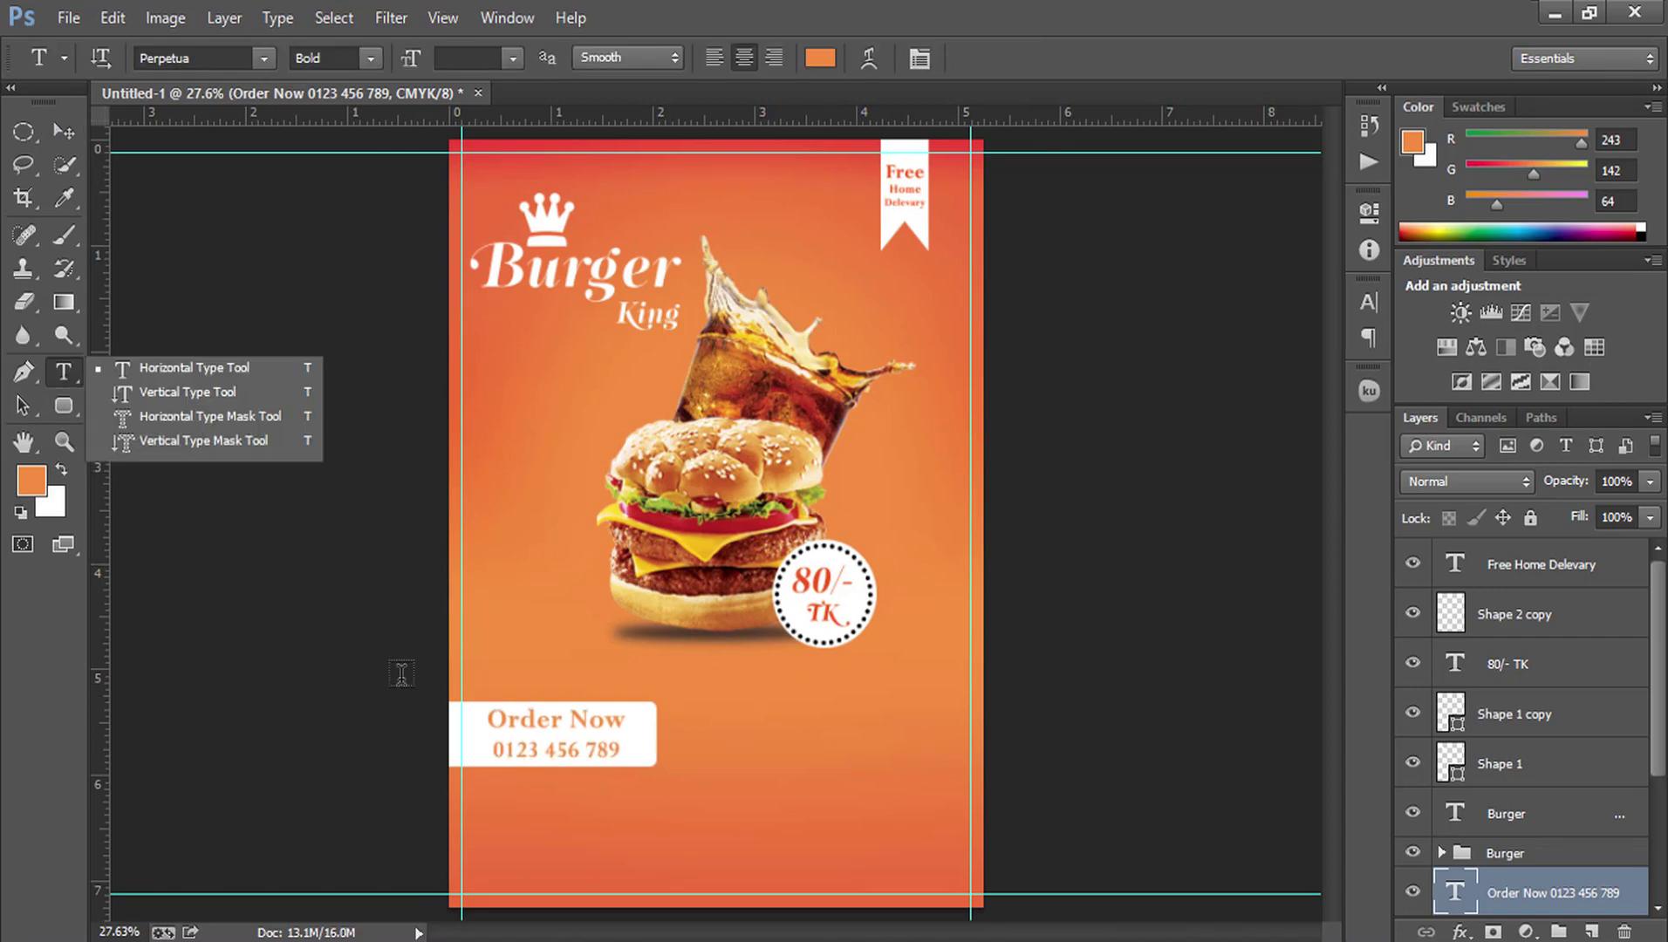
left_click(496, 719)
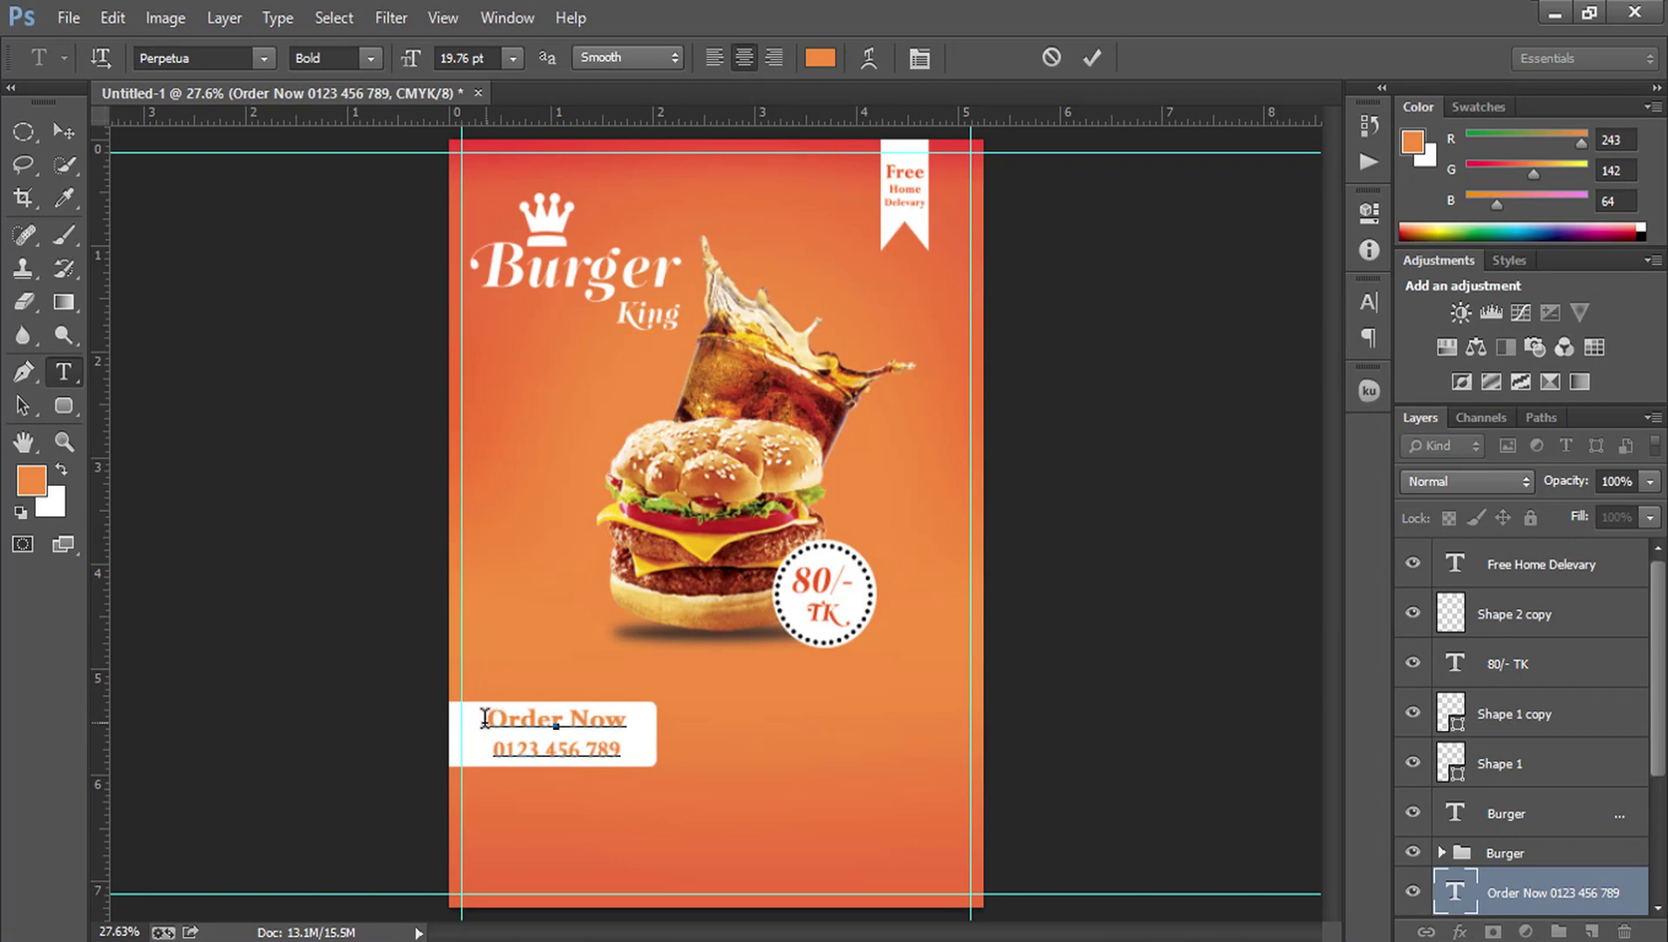
left_click_drag(486, 717, 678, 772)
left_click(214, 57)
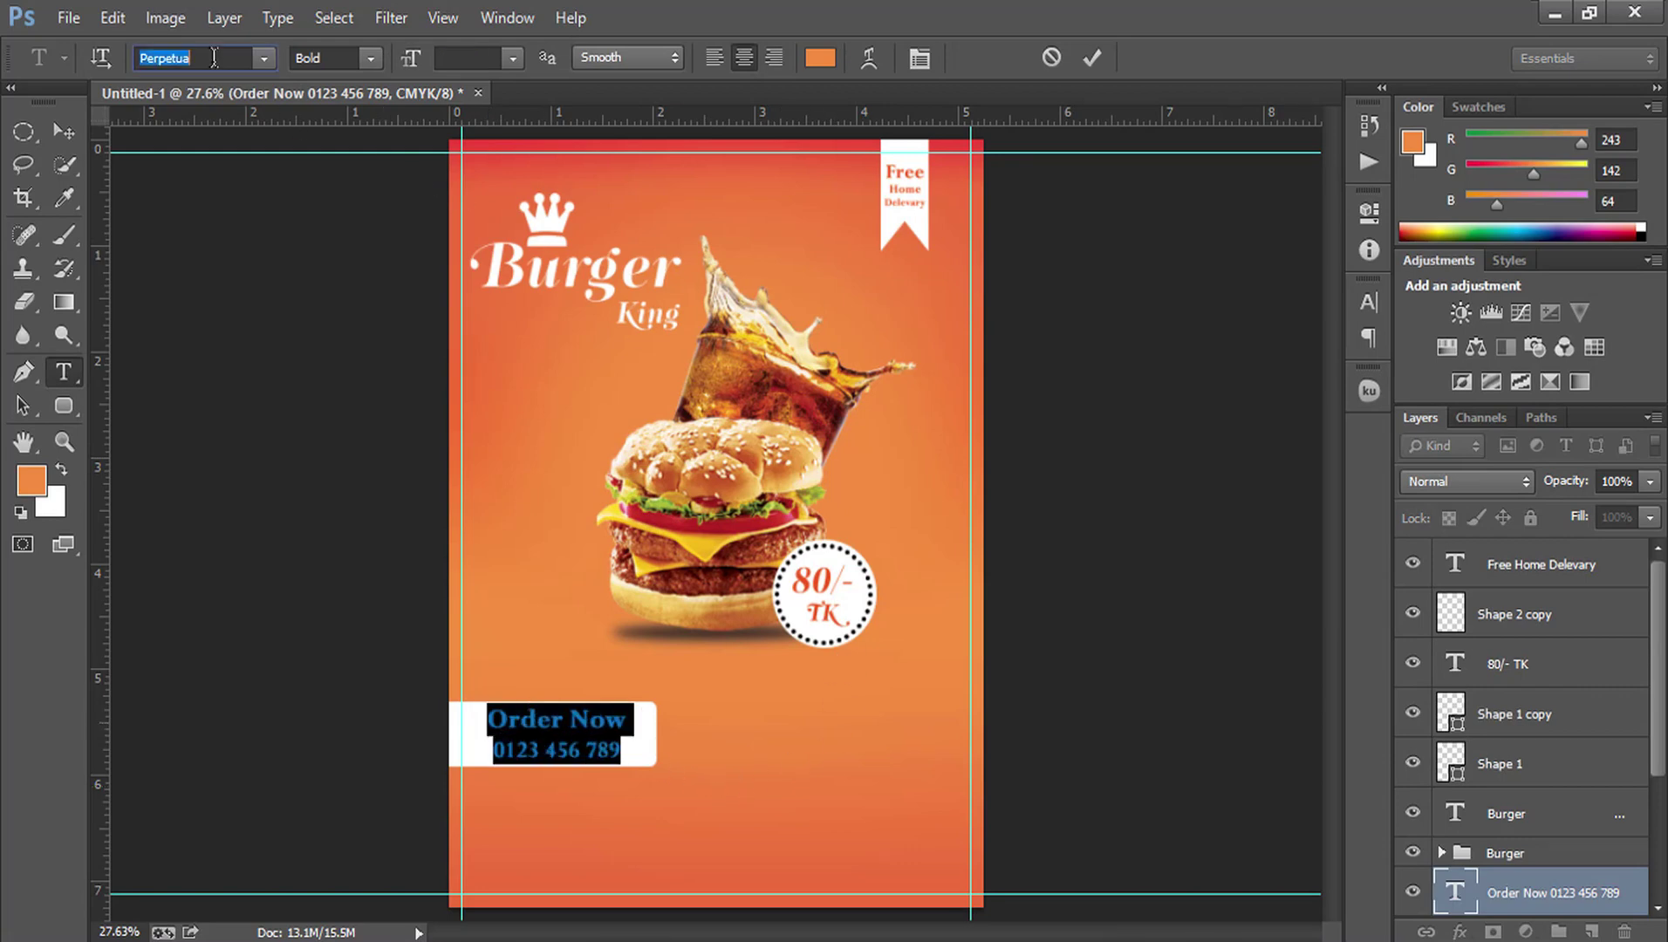
type("Nexa Bold")
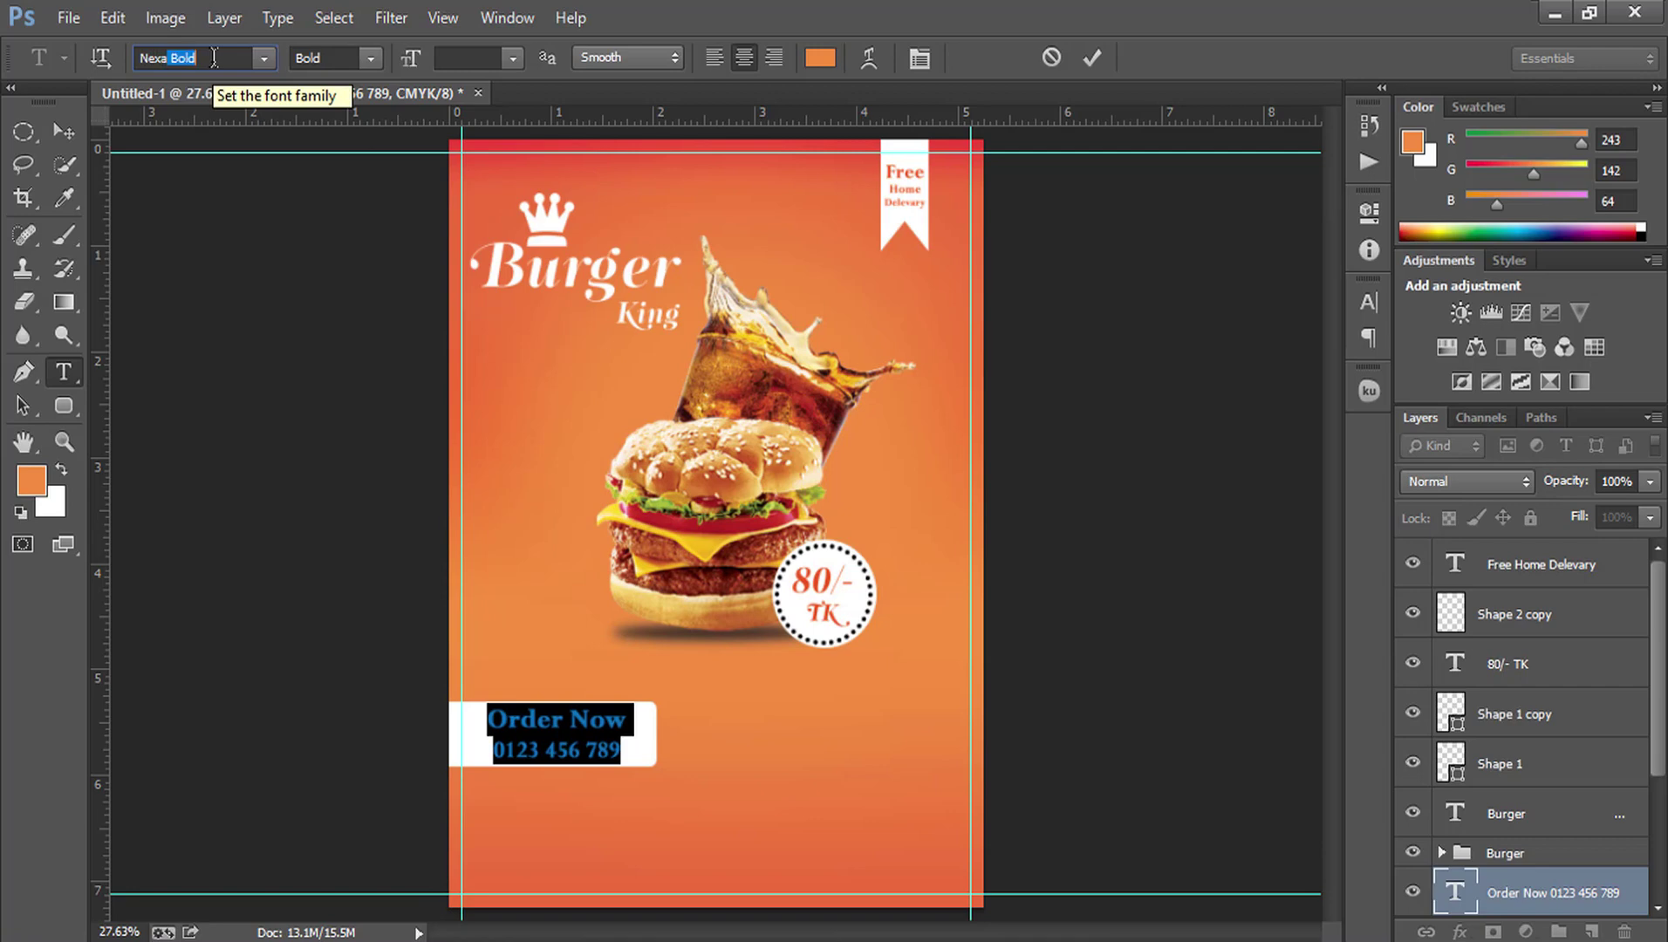
key("Return")
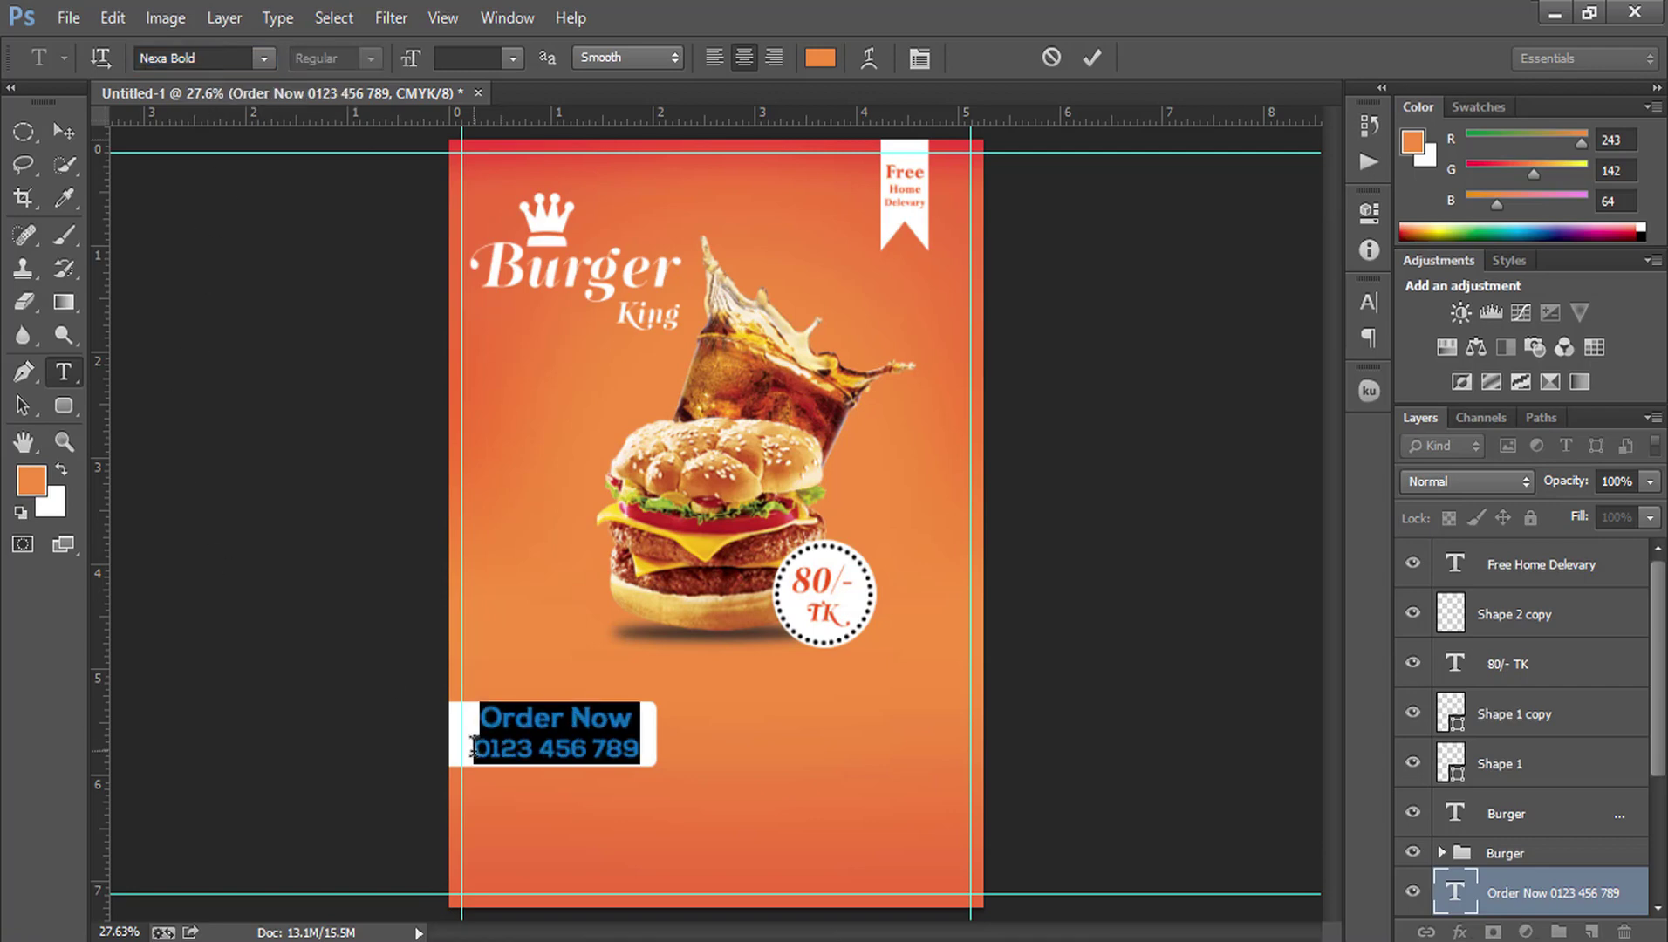
left_click_drag(475, 748, 675, 749)
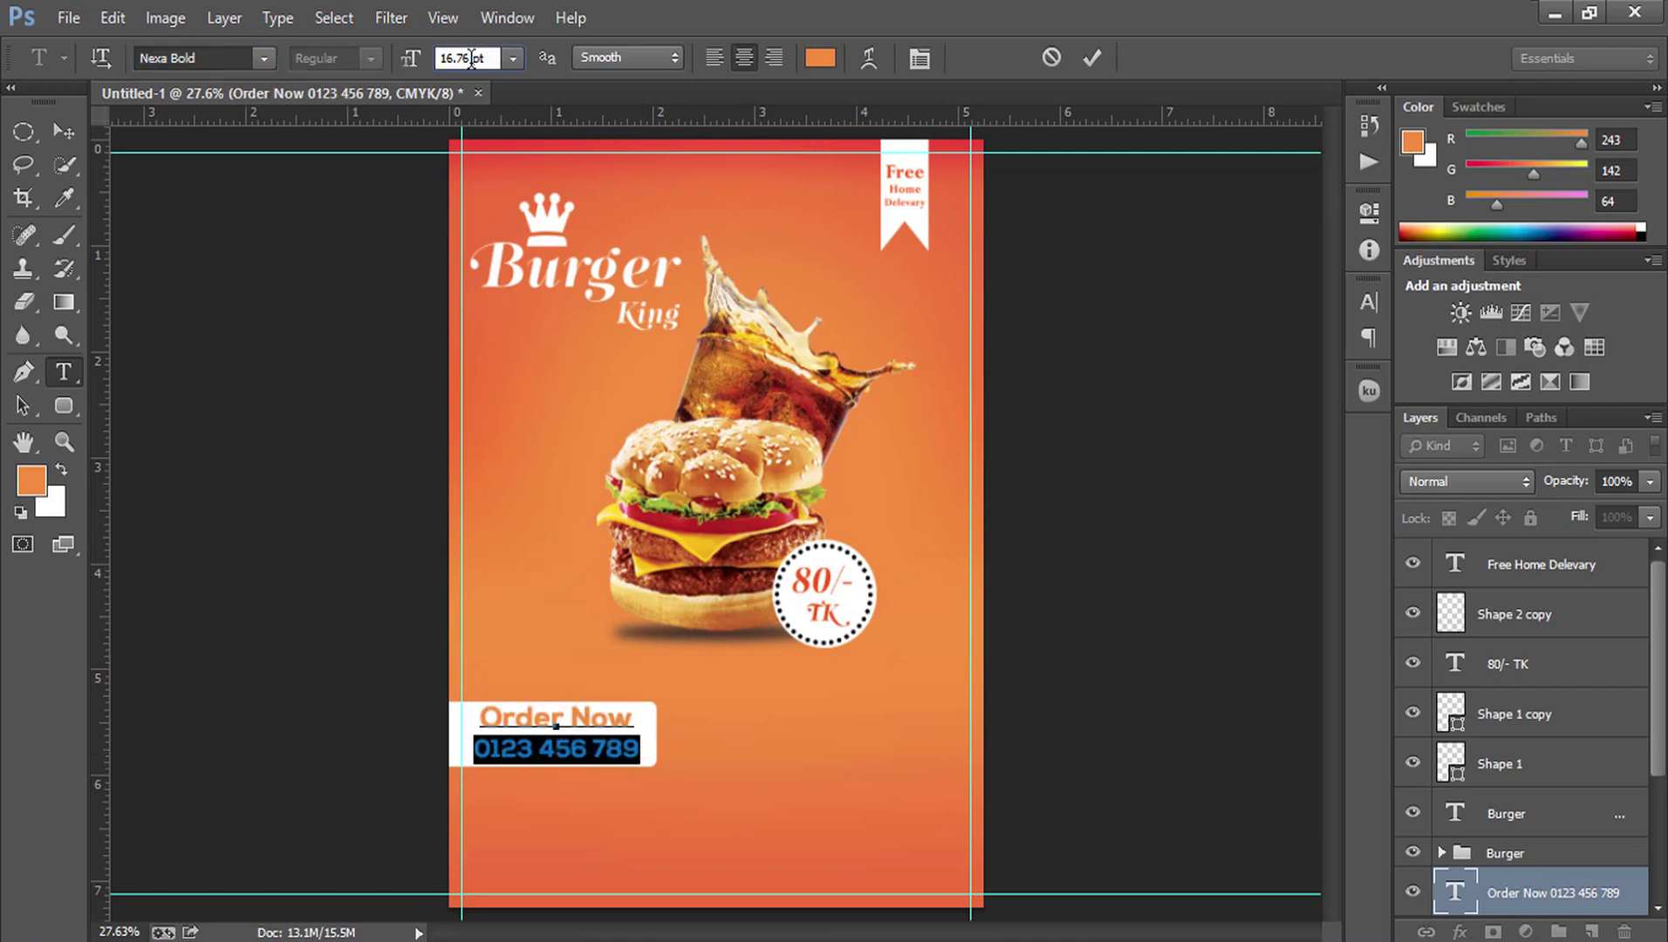
scroll(471, 58, "down", 2)
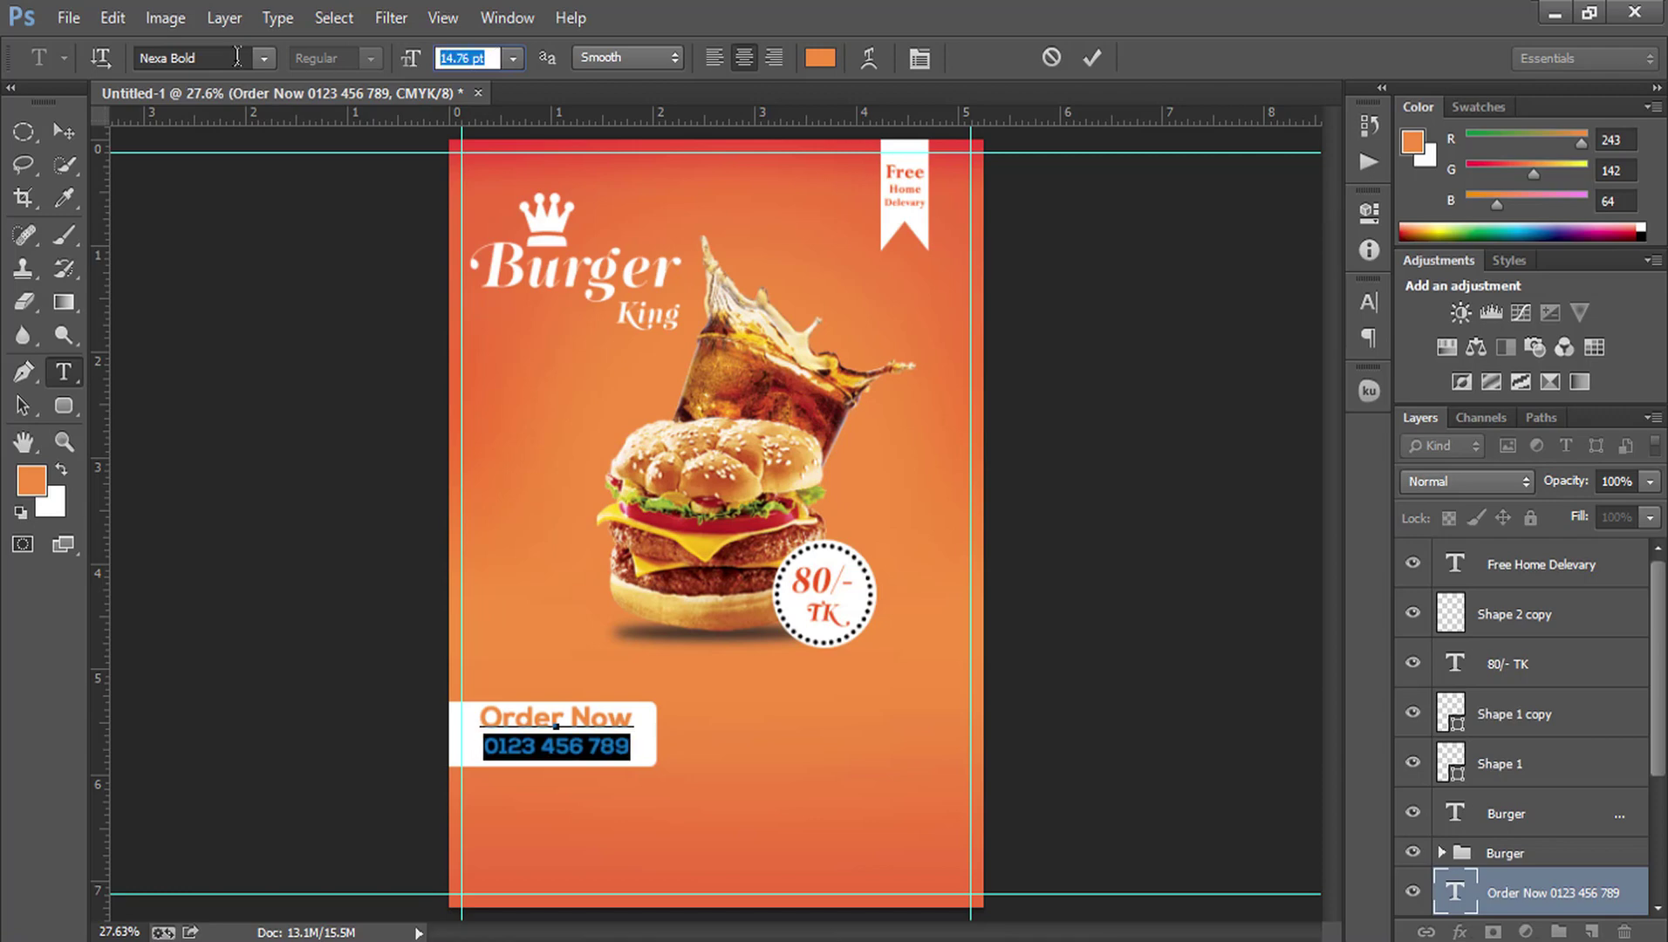
type("13")
key("Return")
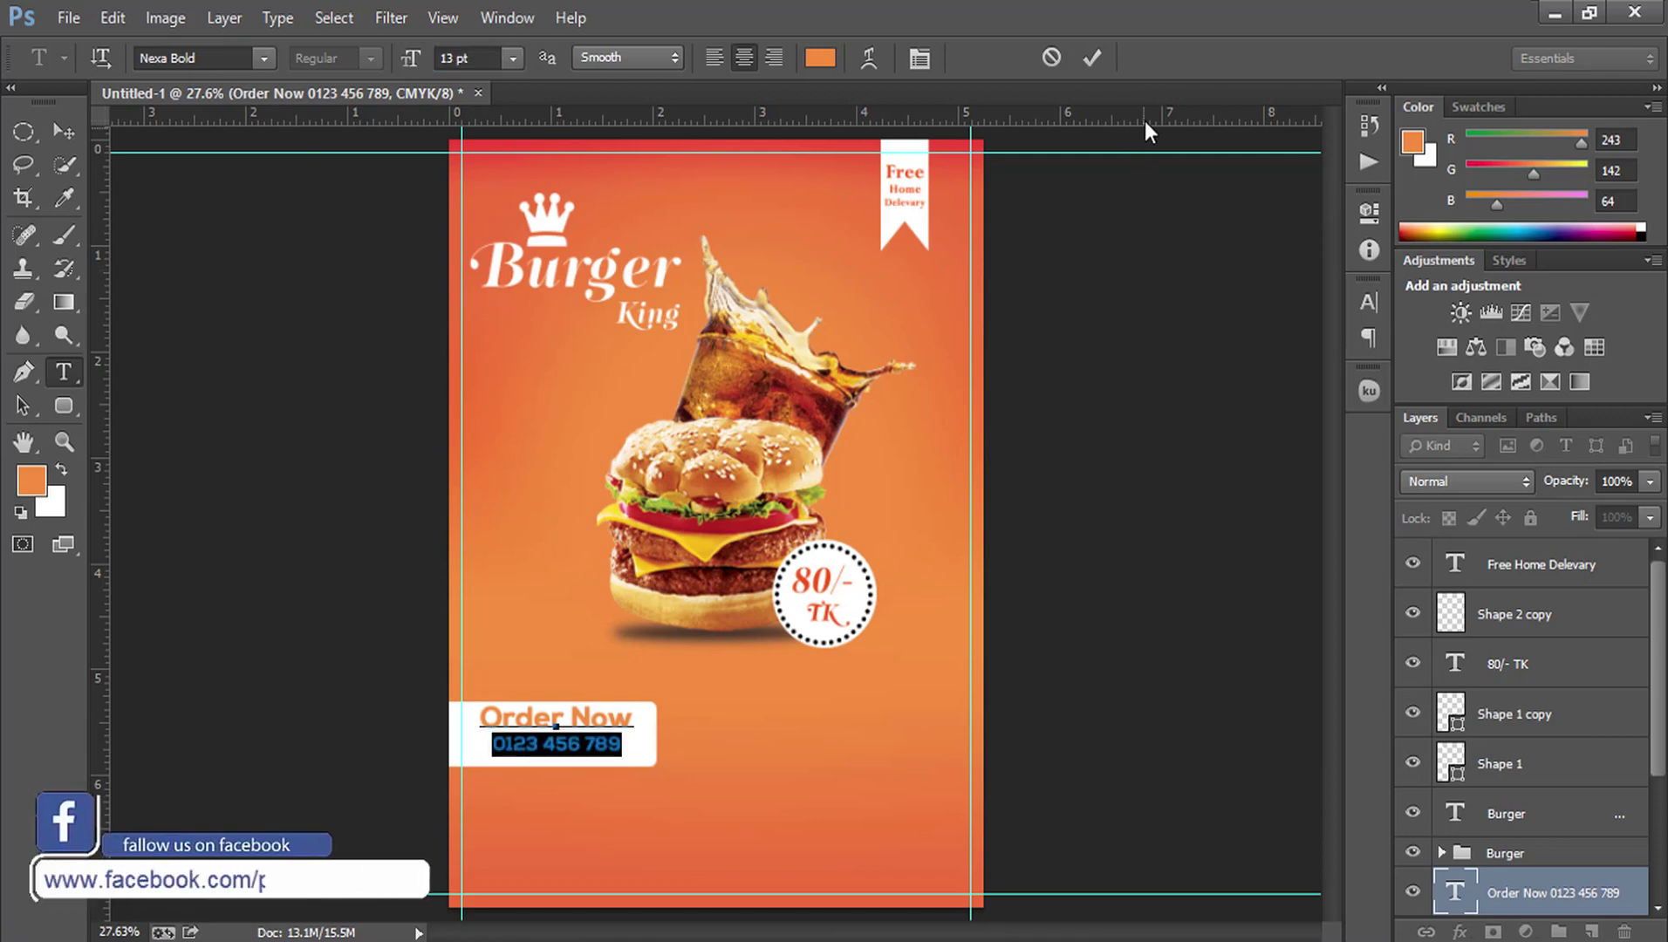
Step: Colour both button text lines dark grey #3d3d3d, commit, and nudge the text down slightly
left_click_drag(632, 748, 371, 693)
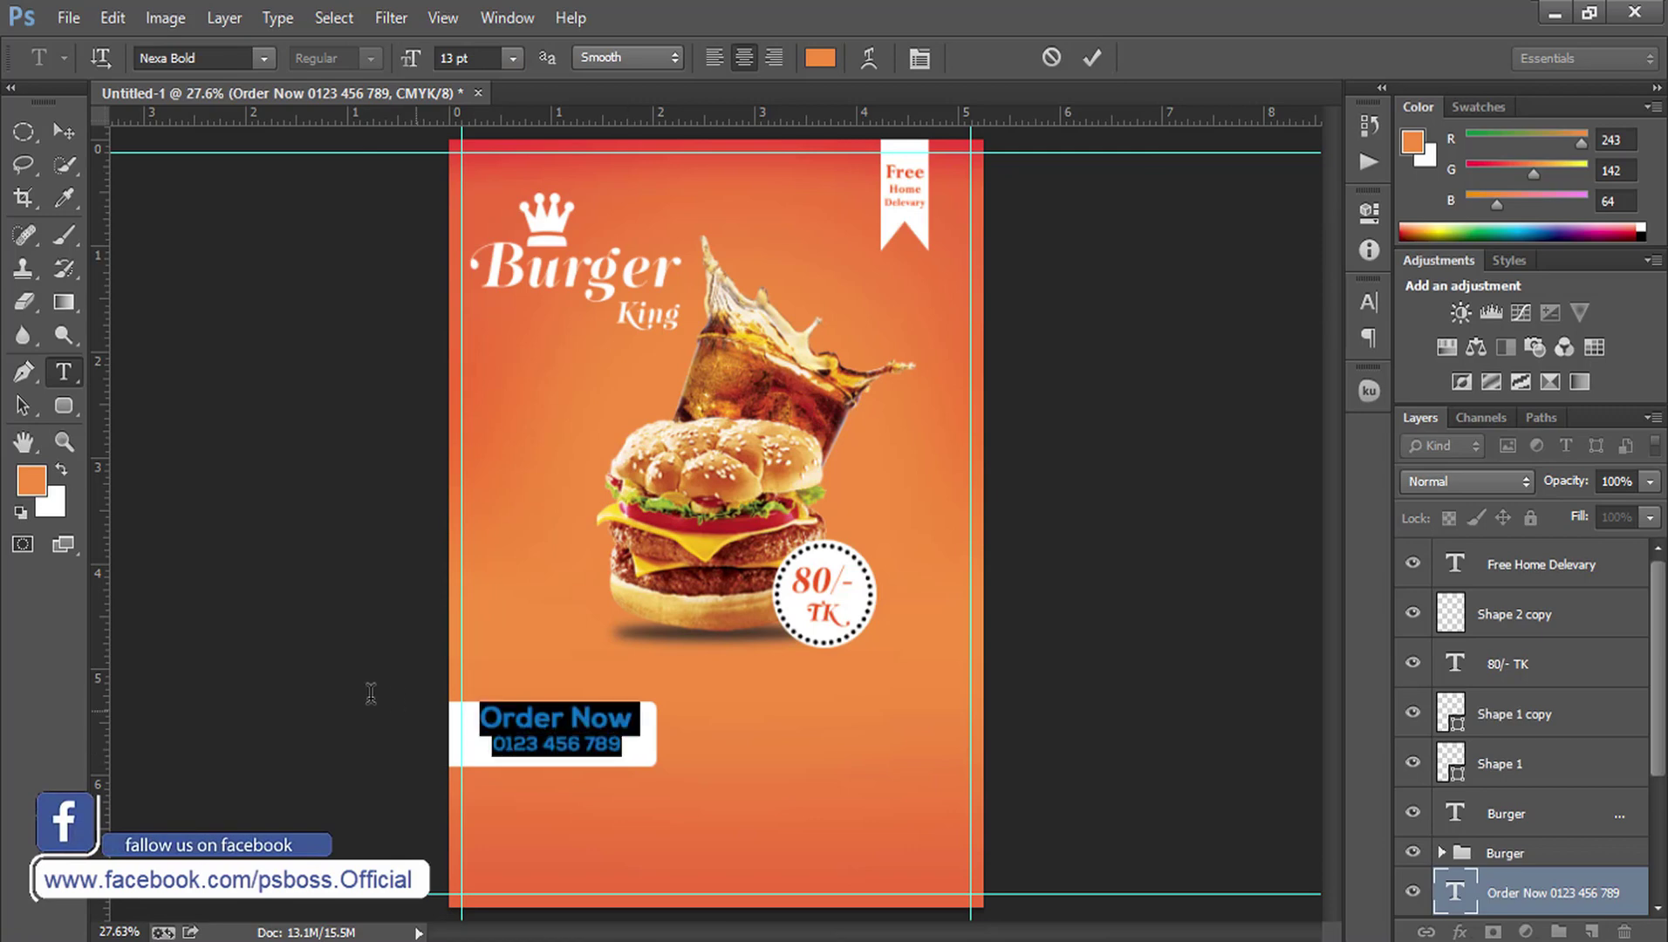
left_click(820, 57)
left_click_drag(974, 432, 898, 607)
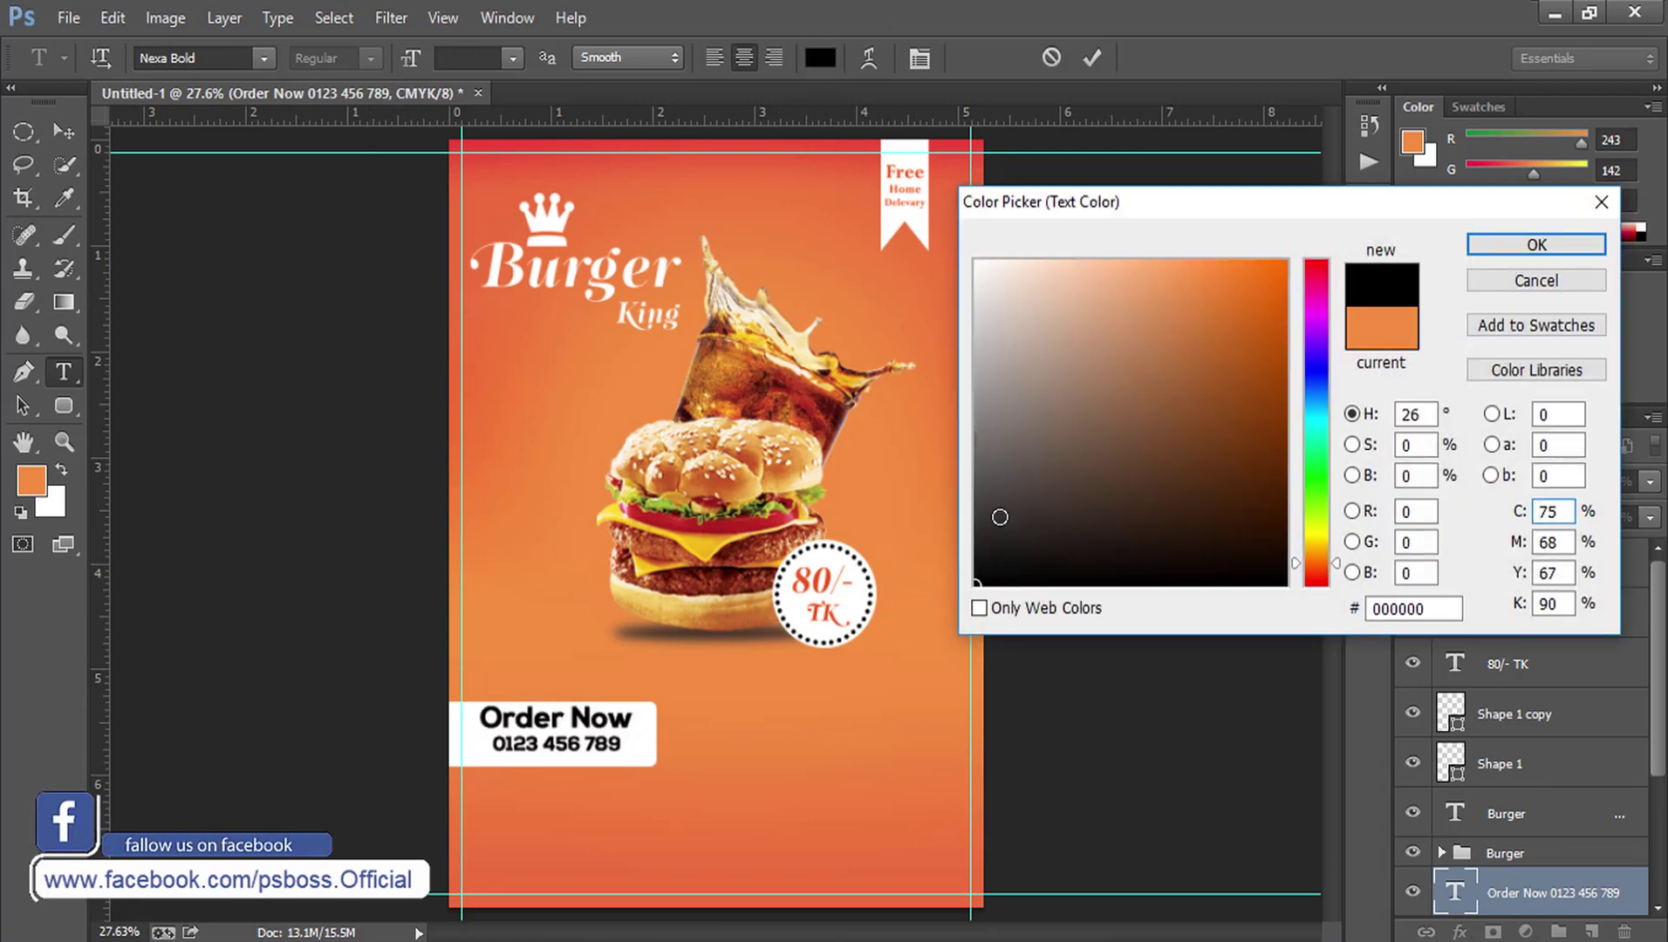
left_click(1016, 497)
left_click_drag(1003, 500, 943, 506)
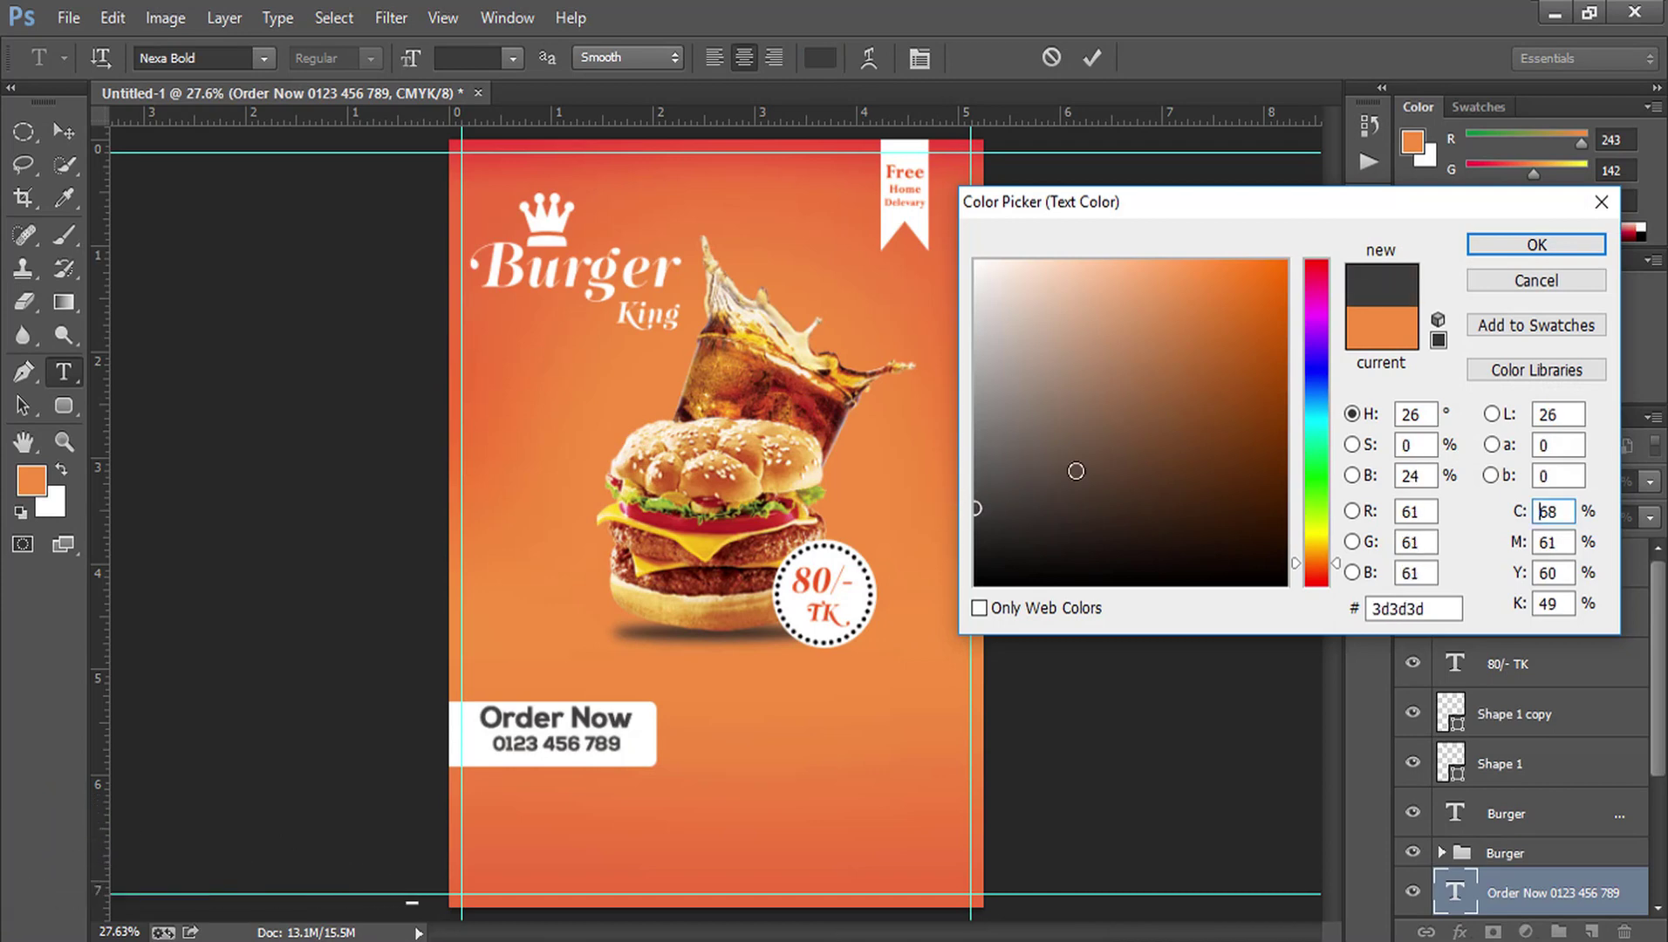
left_click(1537, 245)
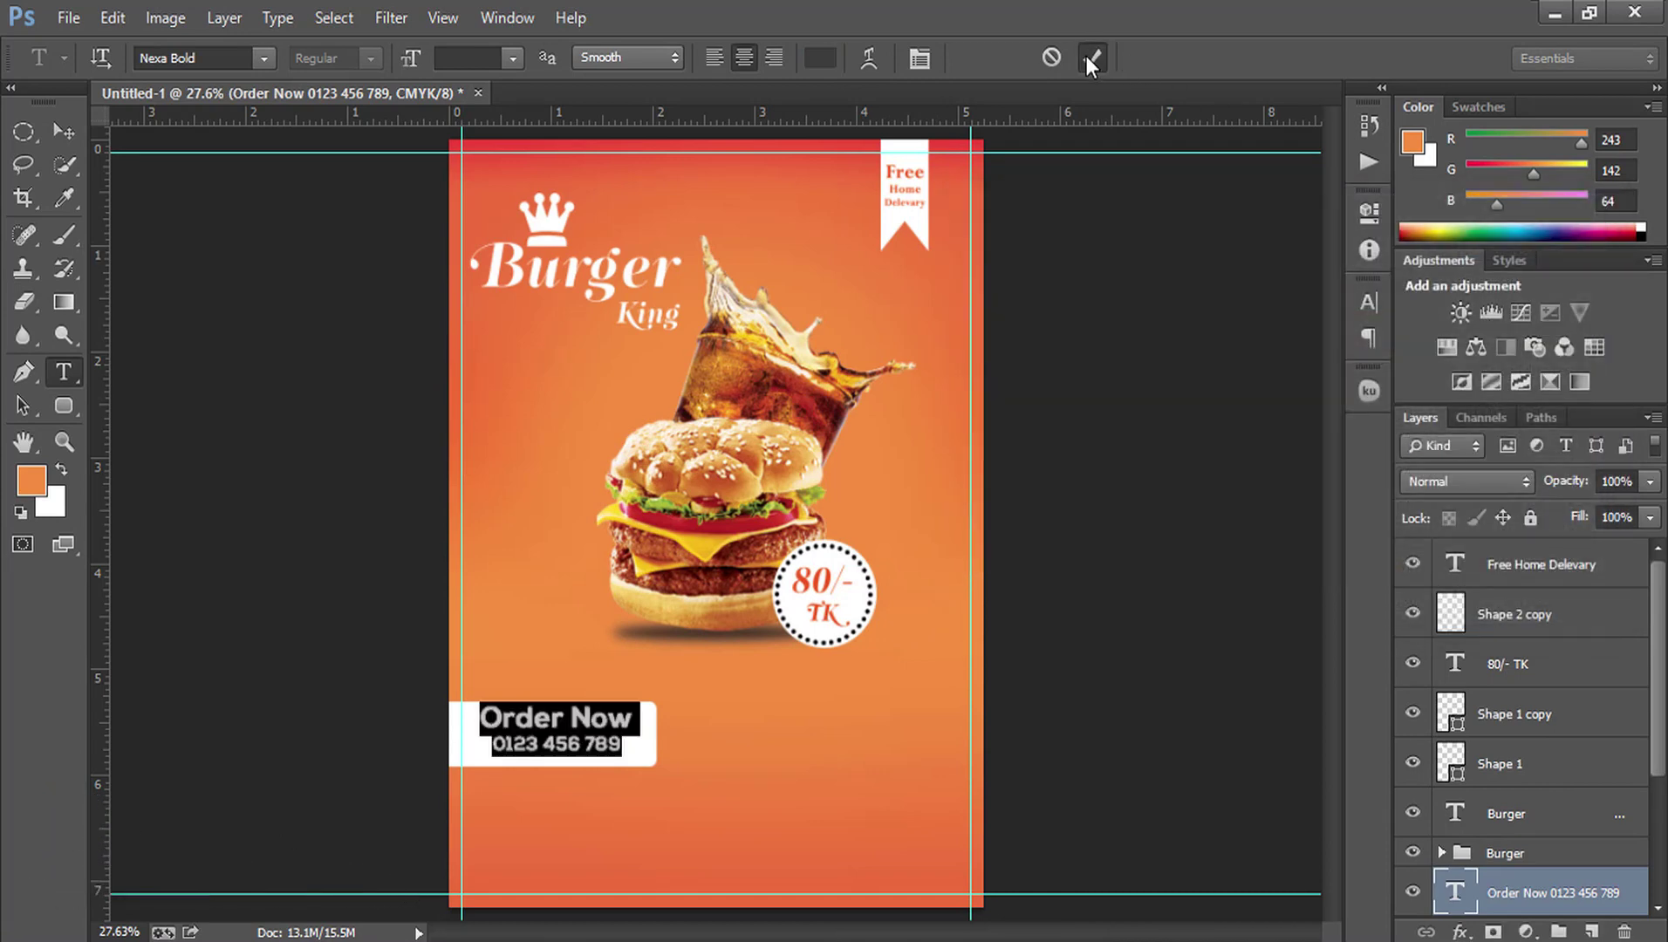
left_click(1092, 57)
left_click(61, 129)
key("shift+Down")
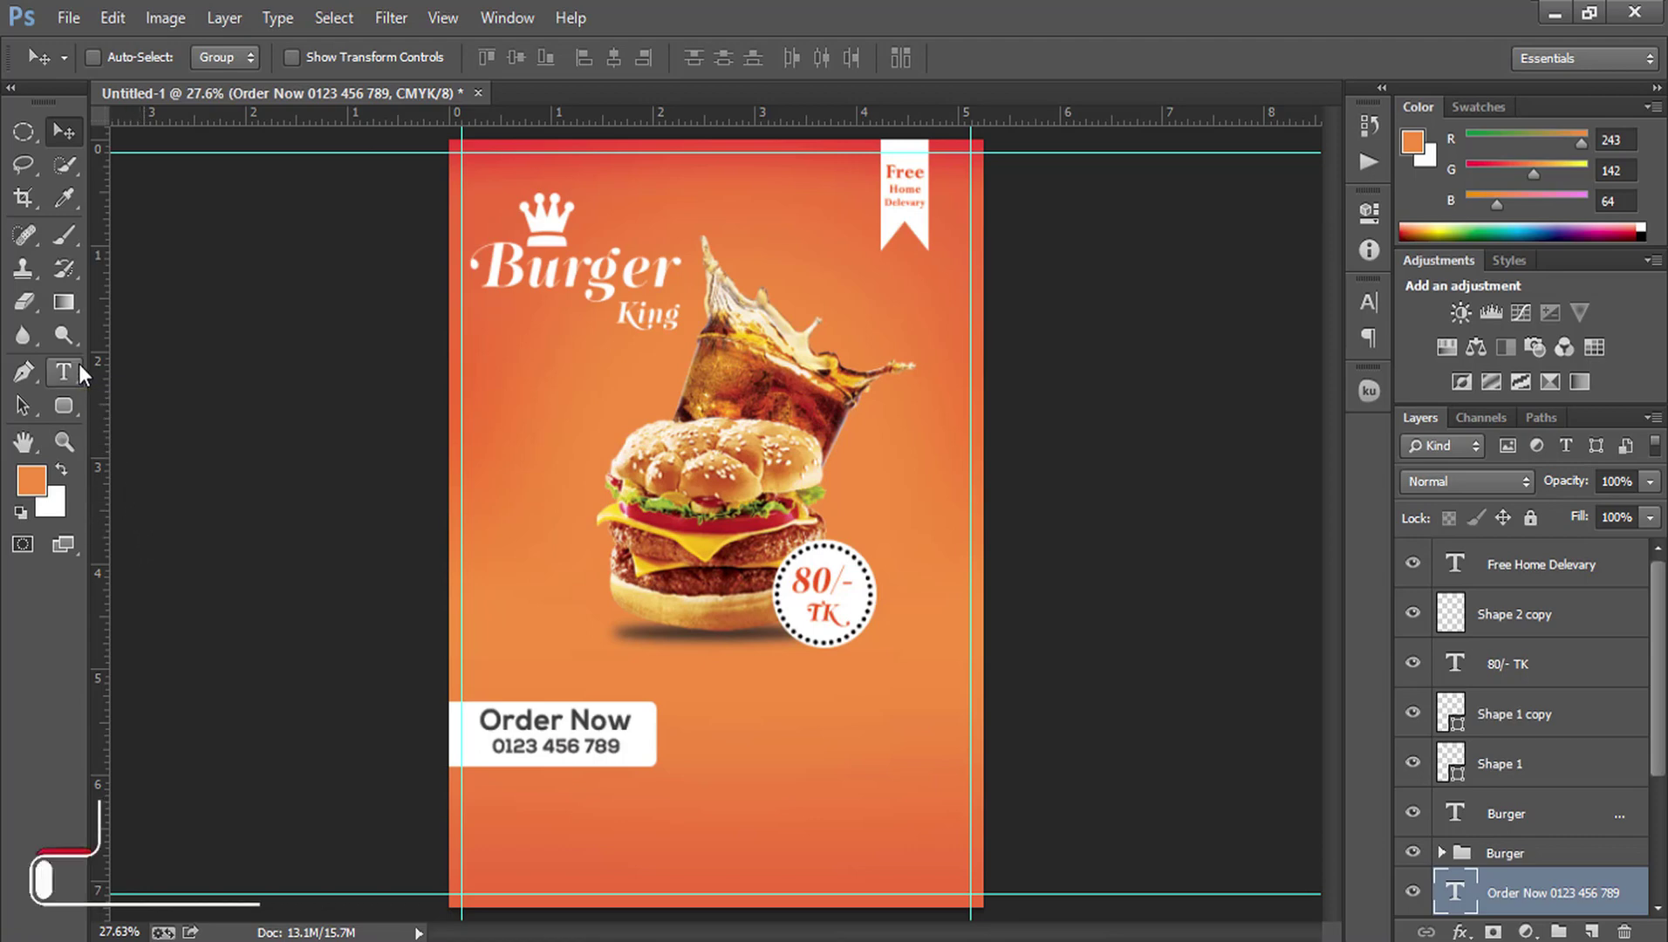
left_click(63, 405)
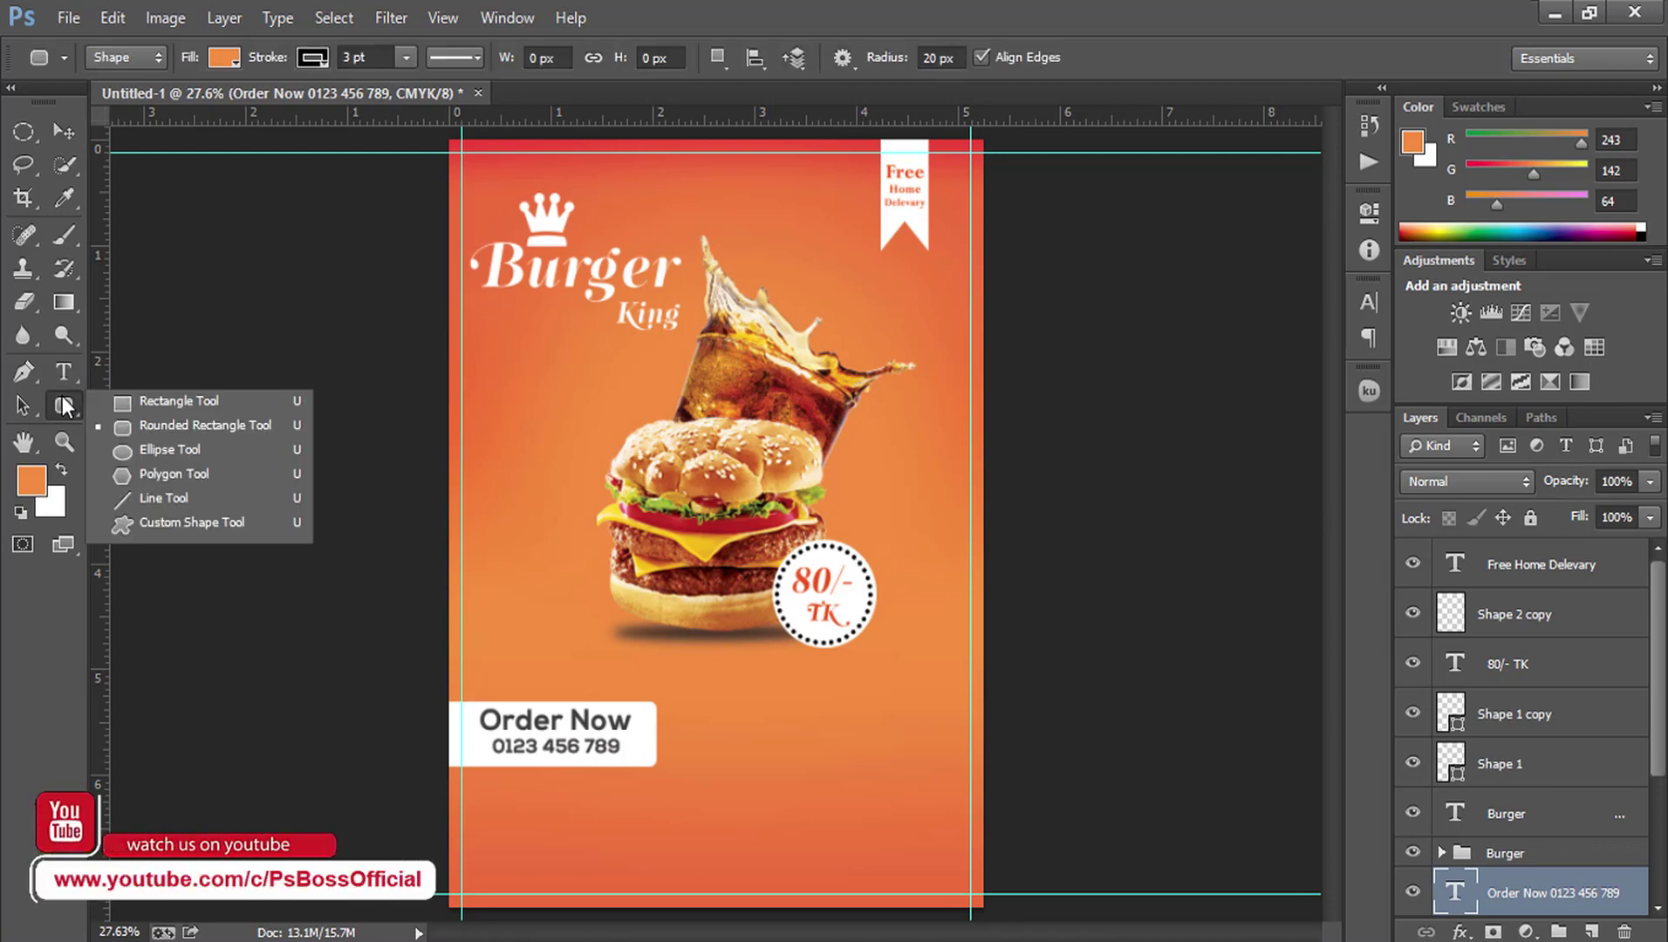
left_click(159, 522)
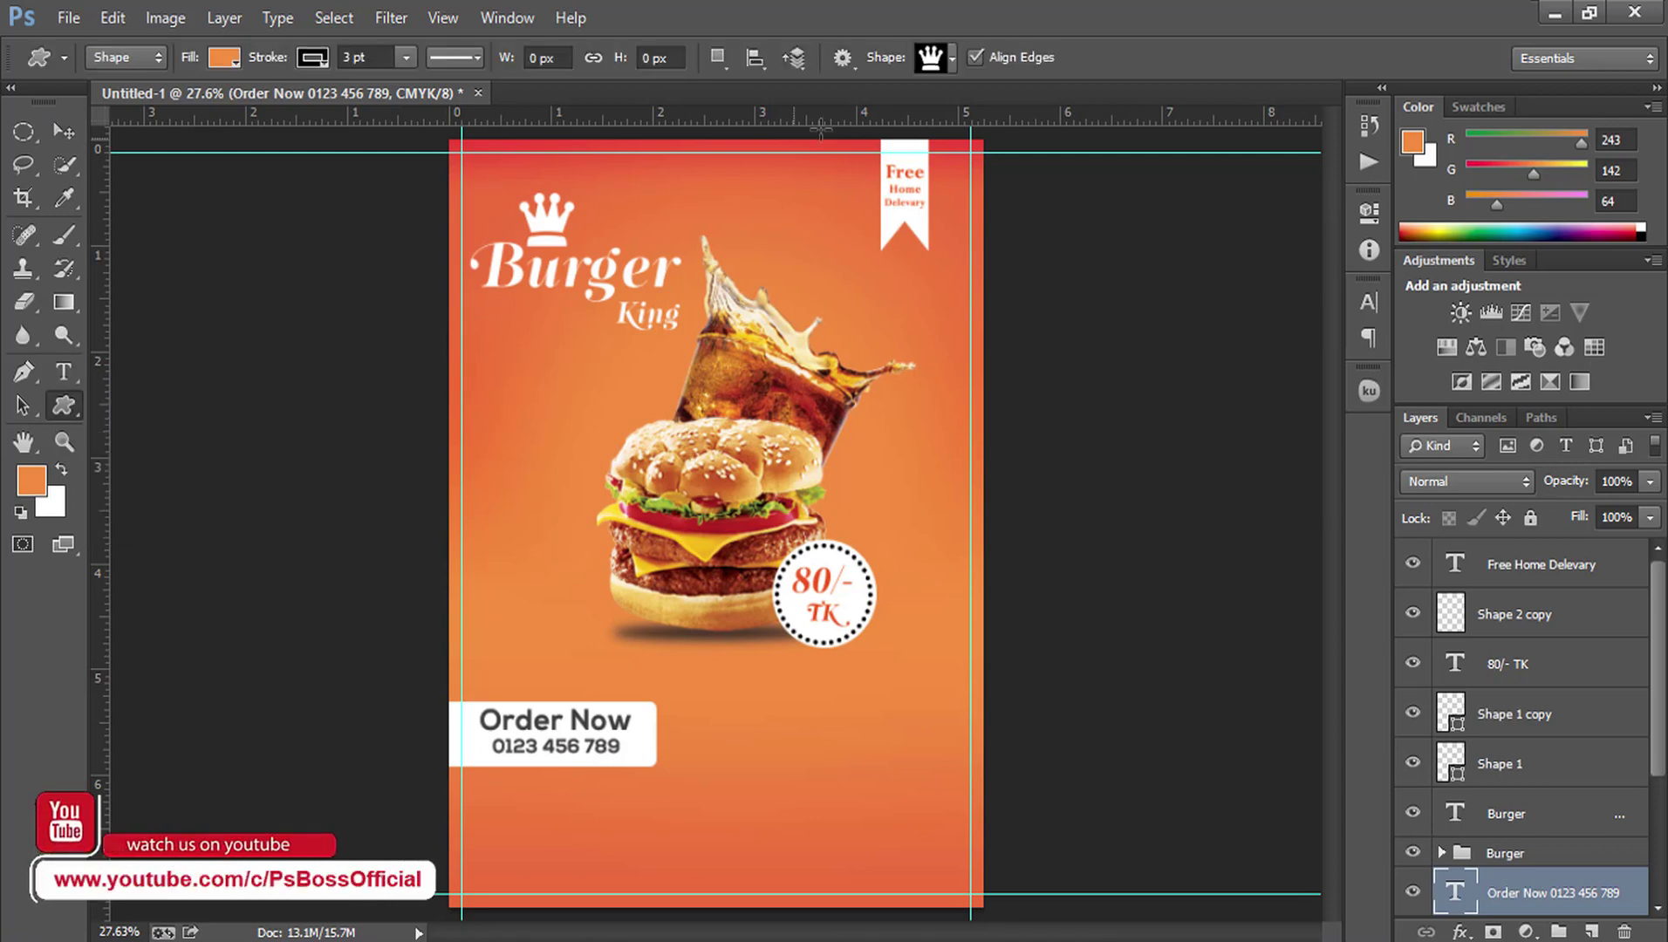
left_click(946, 63)
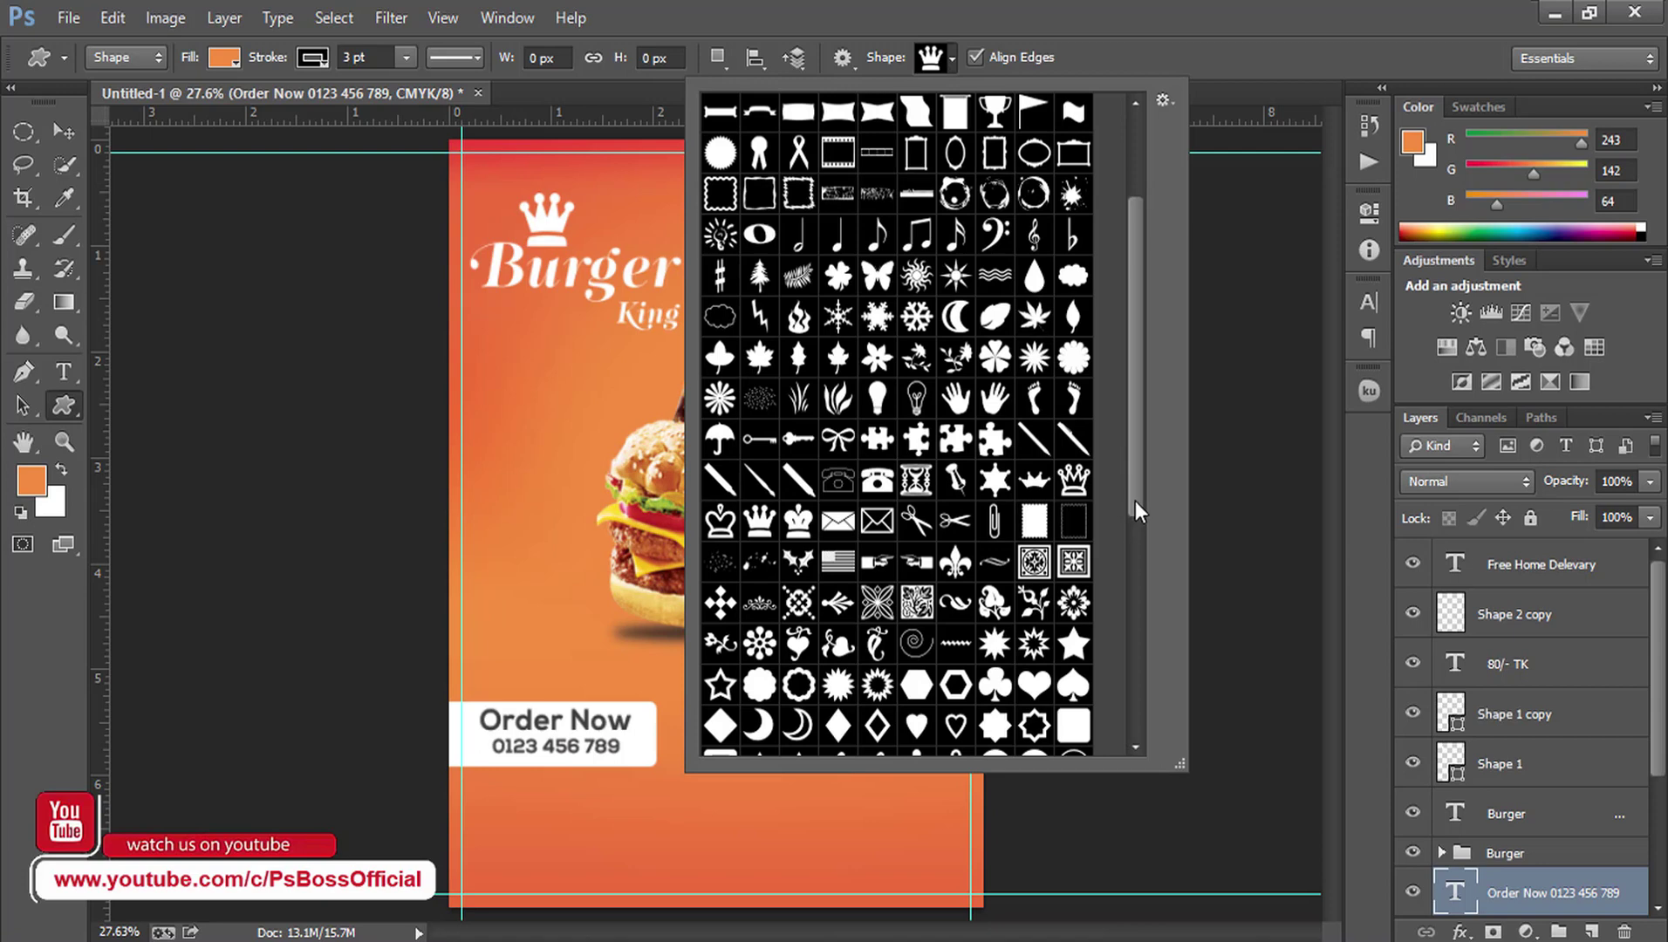
left_click_drag(1135, 456, 1137, 553)
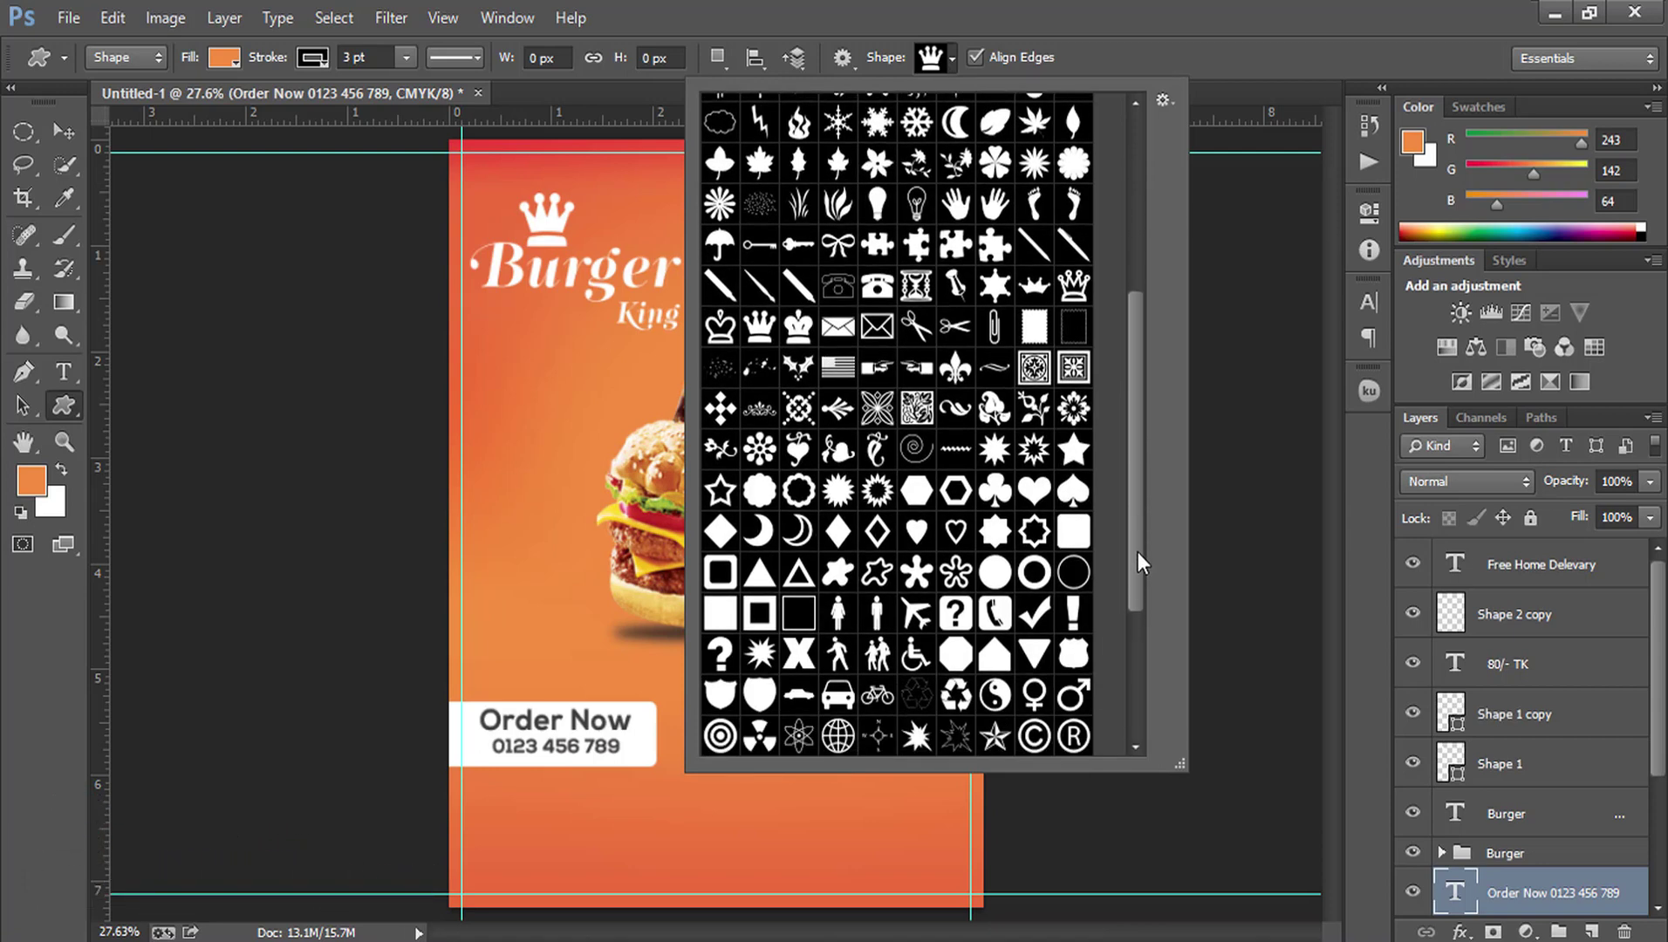
left_click_drag(1137, 553, 1148, 369)
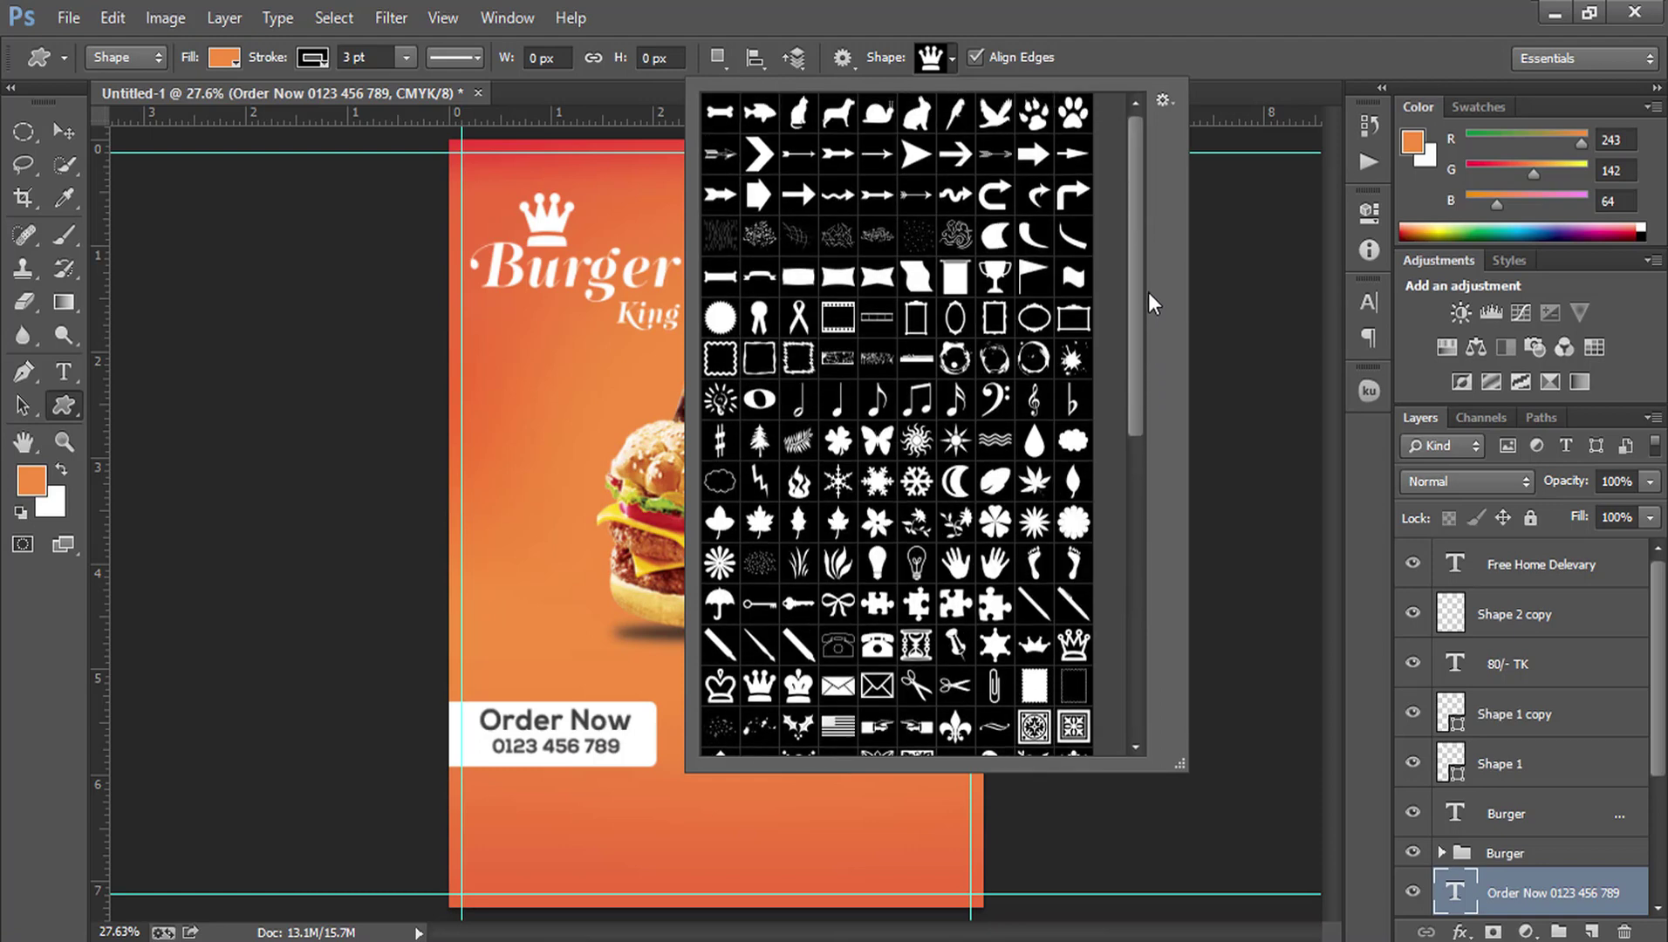
left_click(717, 316)
left_click(552, 382)
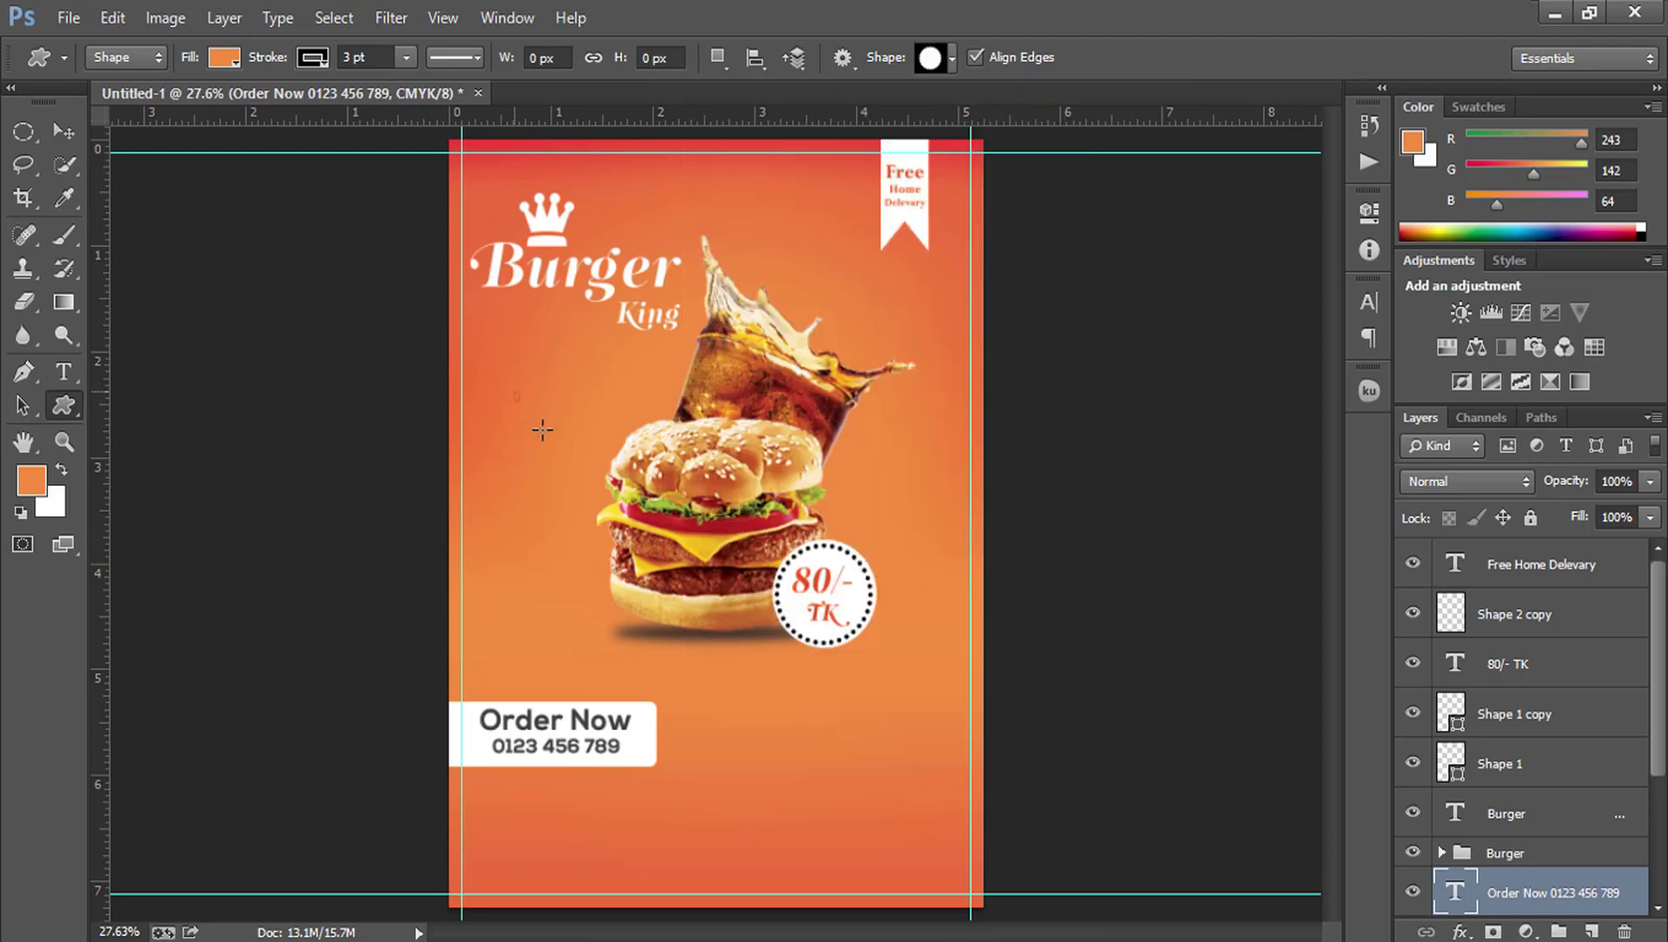
left_click_drag(541, 429, 698, 587)
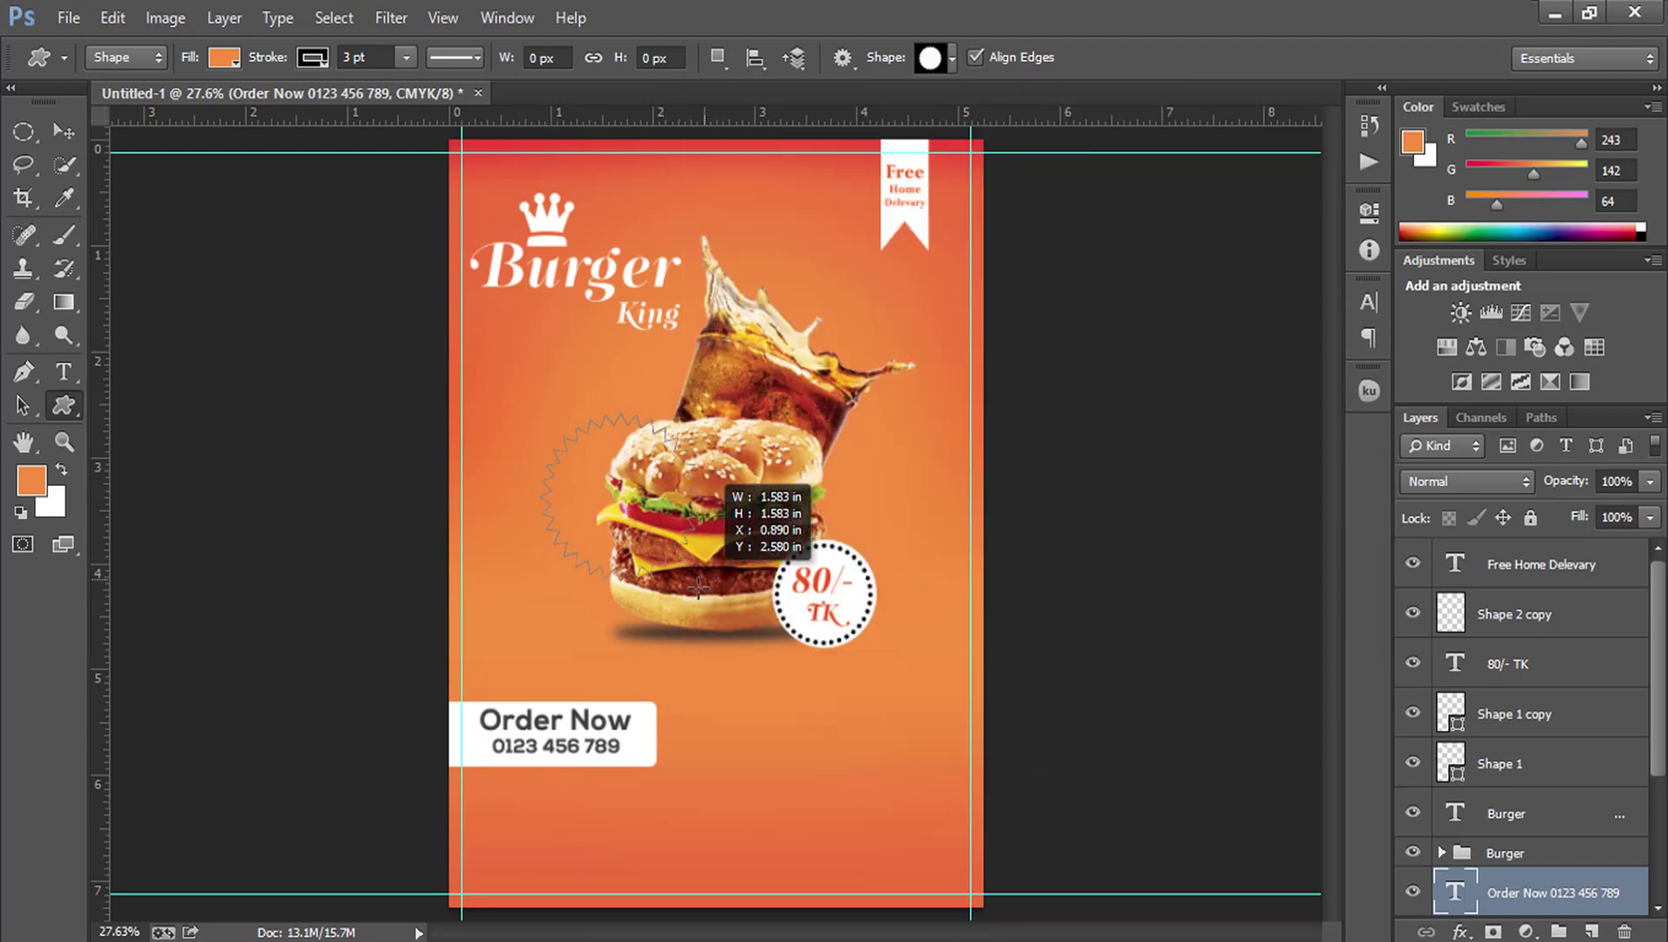
mouse_move(698, 587)
left_mouse_down()
mouse_move(660, 532)
mouse_move(924, 849)
mouse_move(510, 406)
left_mouse_up()
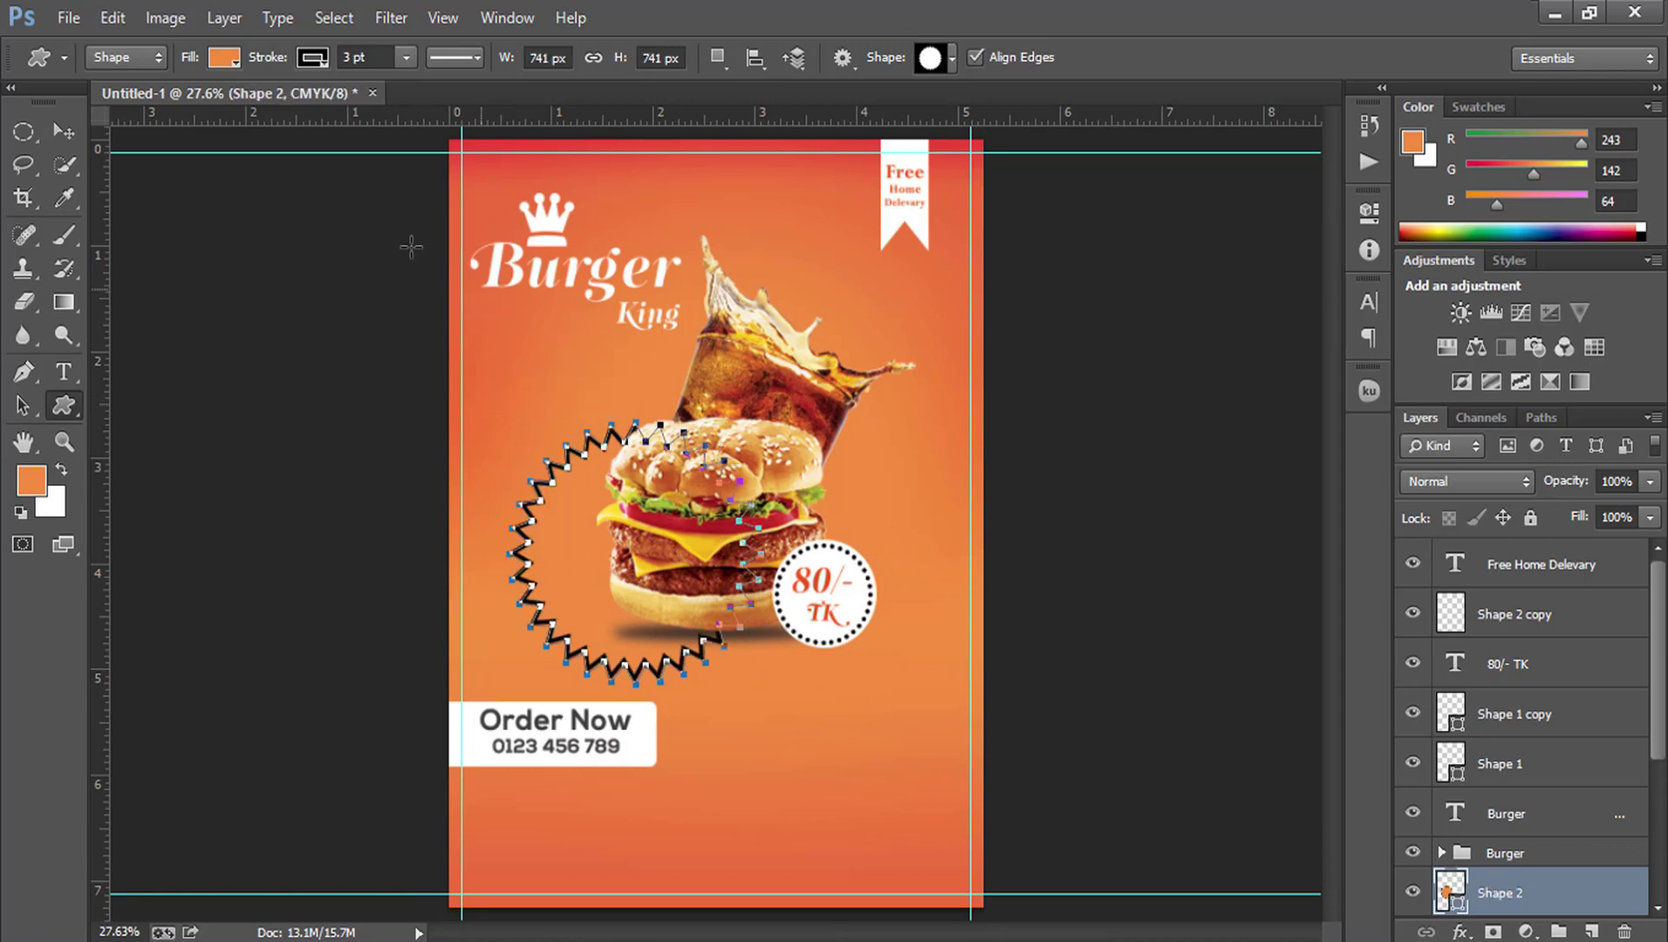
left_click(316, 58)
left_click(208, 105)
left_click(223, 57)
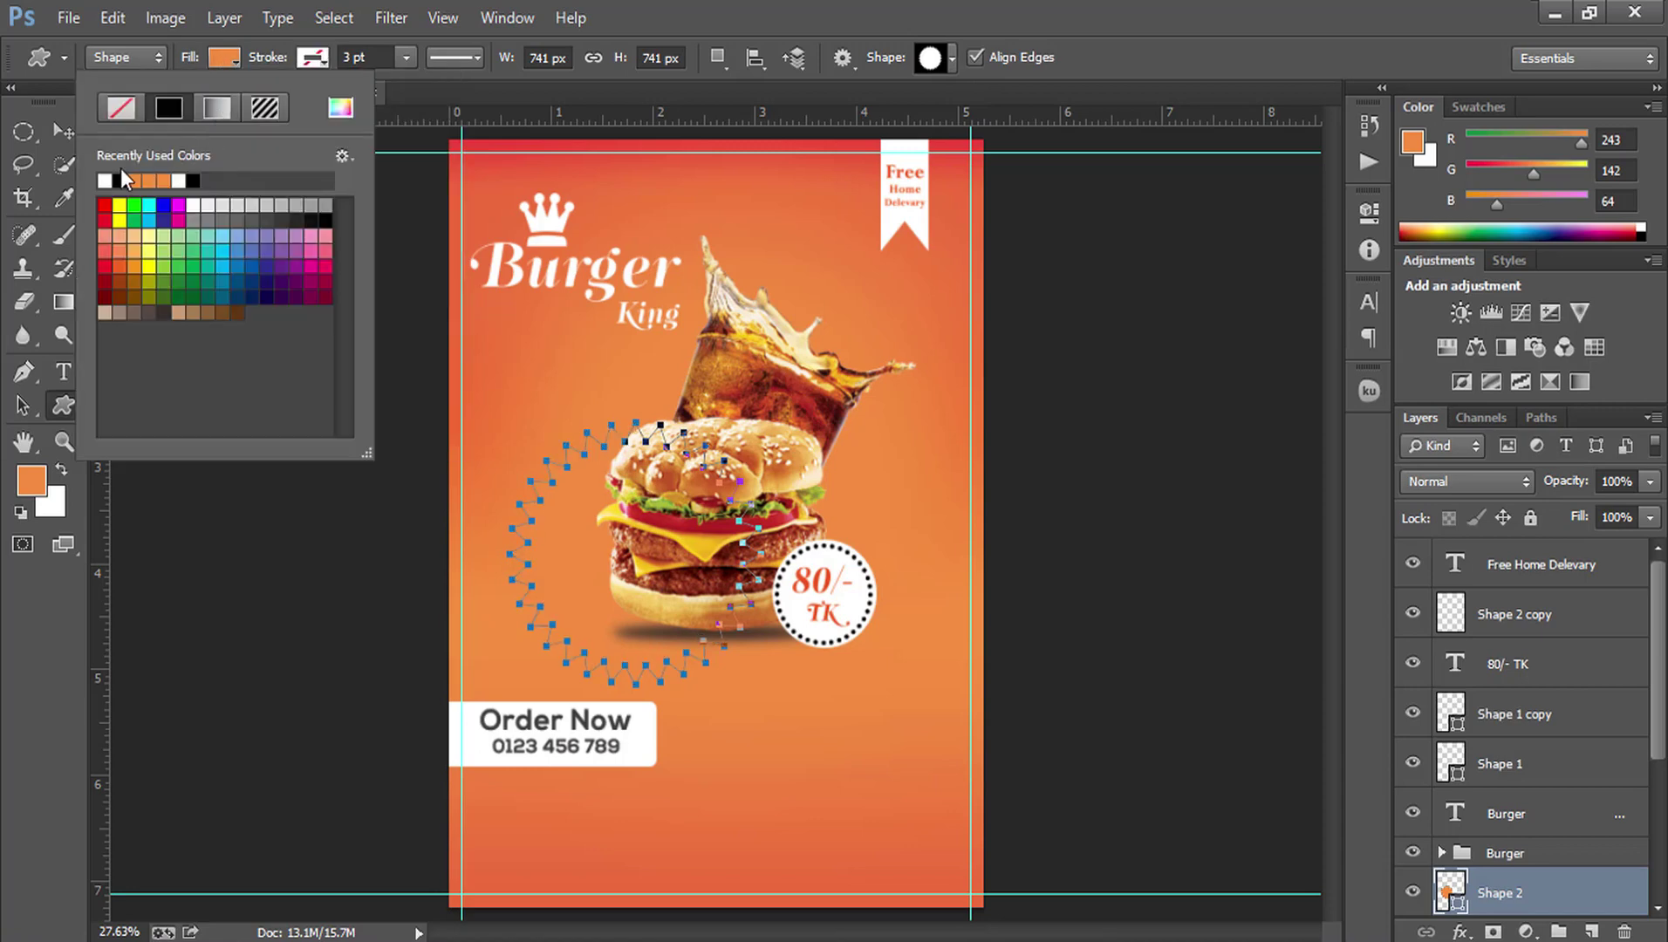
left_click(106, 180)
left_click(63, 131)
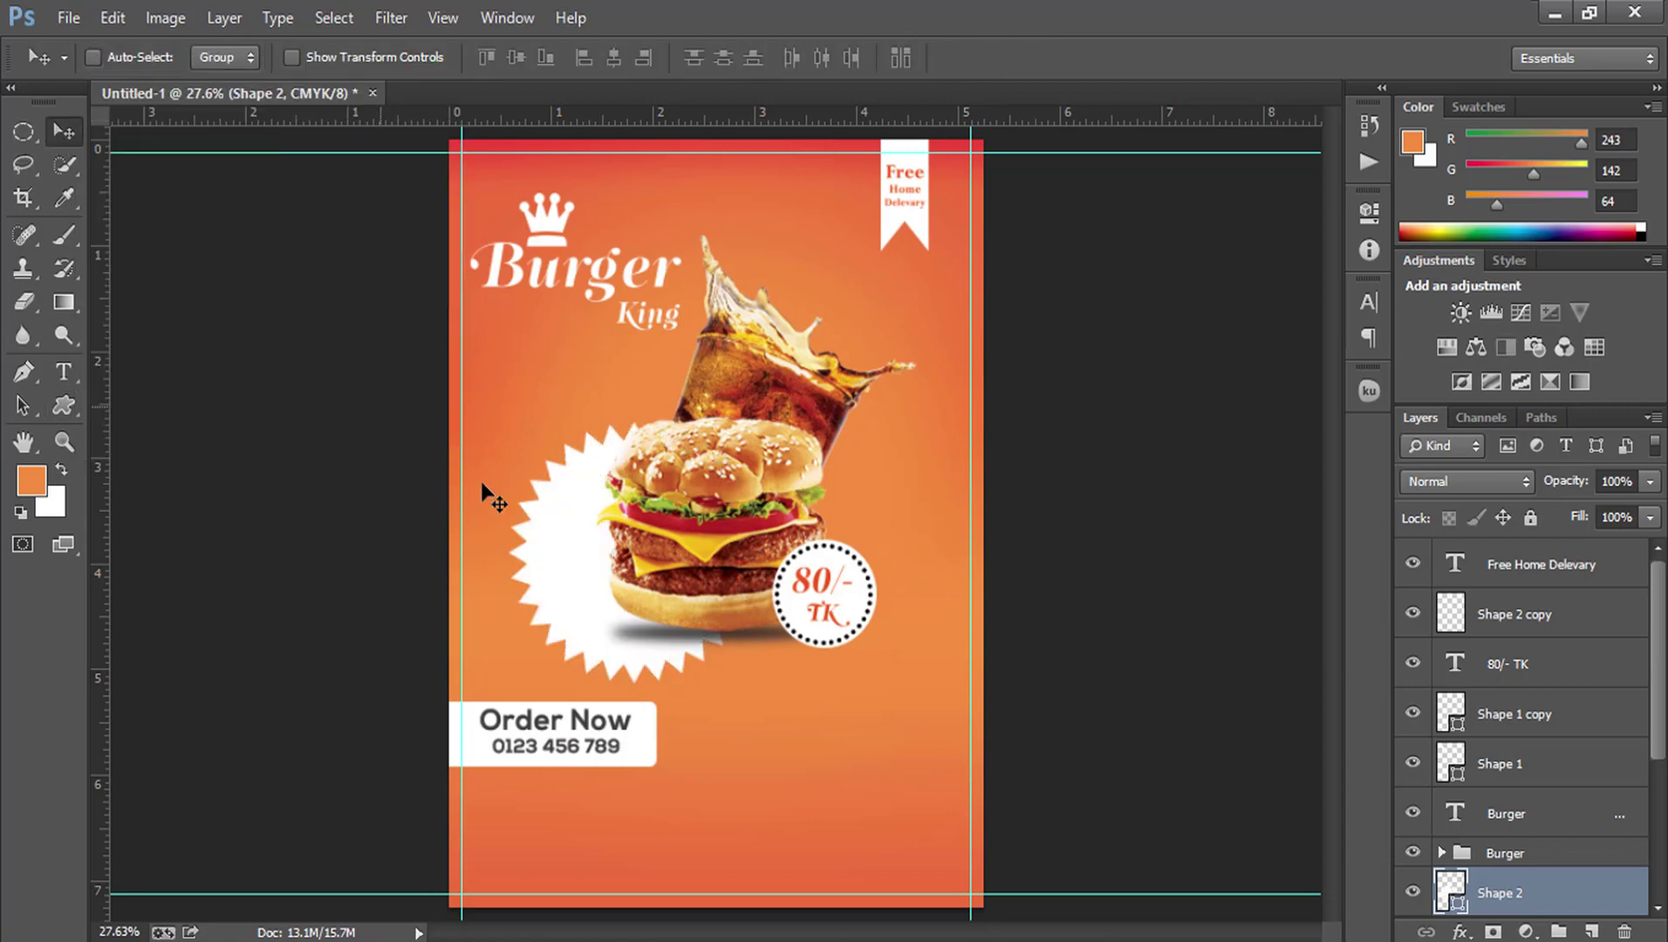
mouse_move(577, 571)
left_mouse_down()
mouse_move(501, 493)
mouse_move(845, 467)
mouse_move(852, 492)
left_mouse_up()
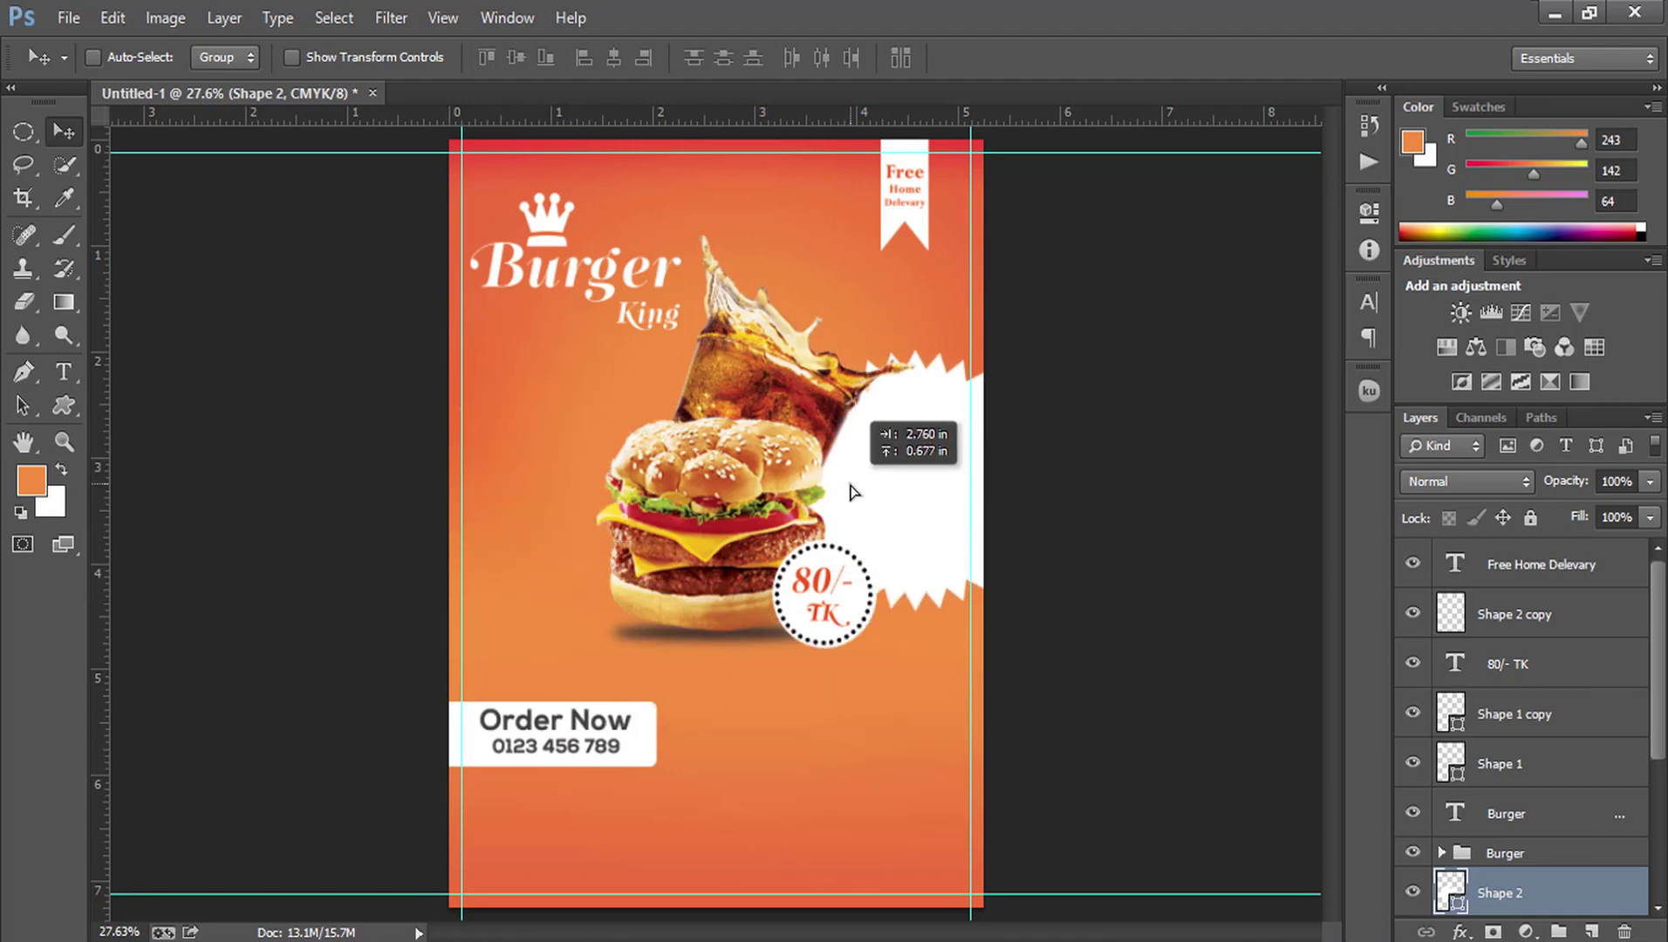
mouse_move(851, 492)
left_mouse_down()
mouse_move(494, 484)
mouse_move(512, 275)
mouse_move(868, 488)
left_mouse_up()
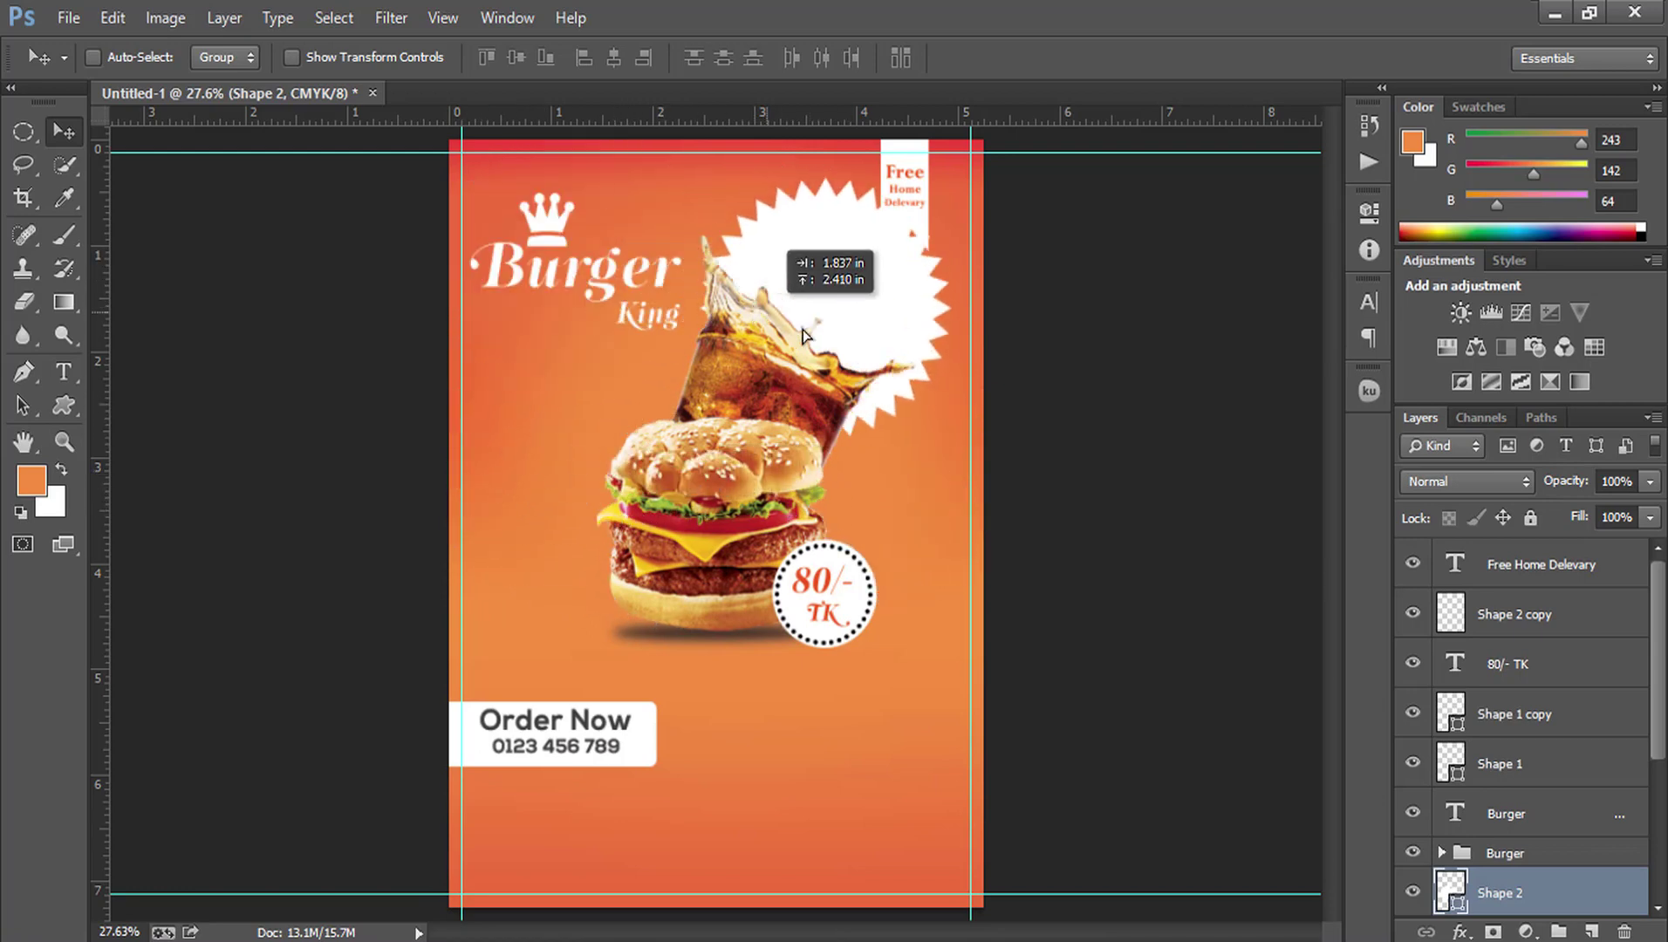
Step: Delete the white starburst and start a text block reading Burger King, Stafquter, Sarulia, Dhaka
left_click(1624, 932)
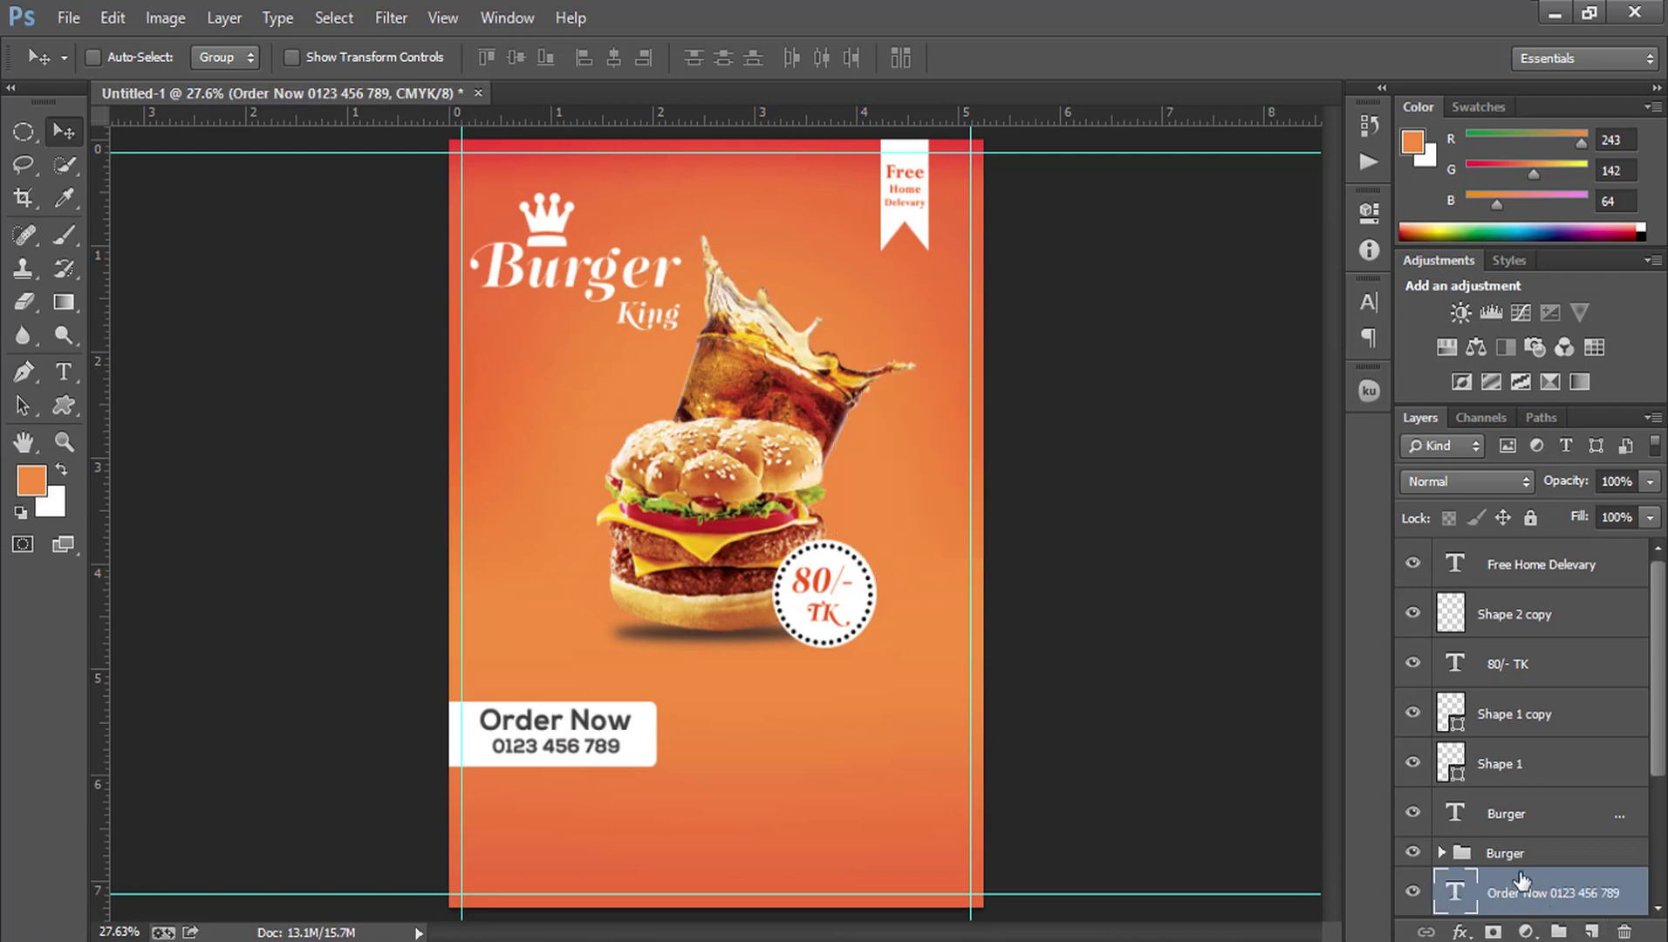
left_click(1561, 565)
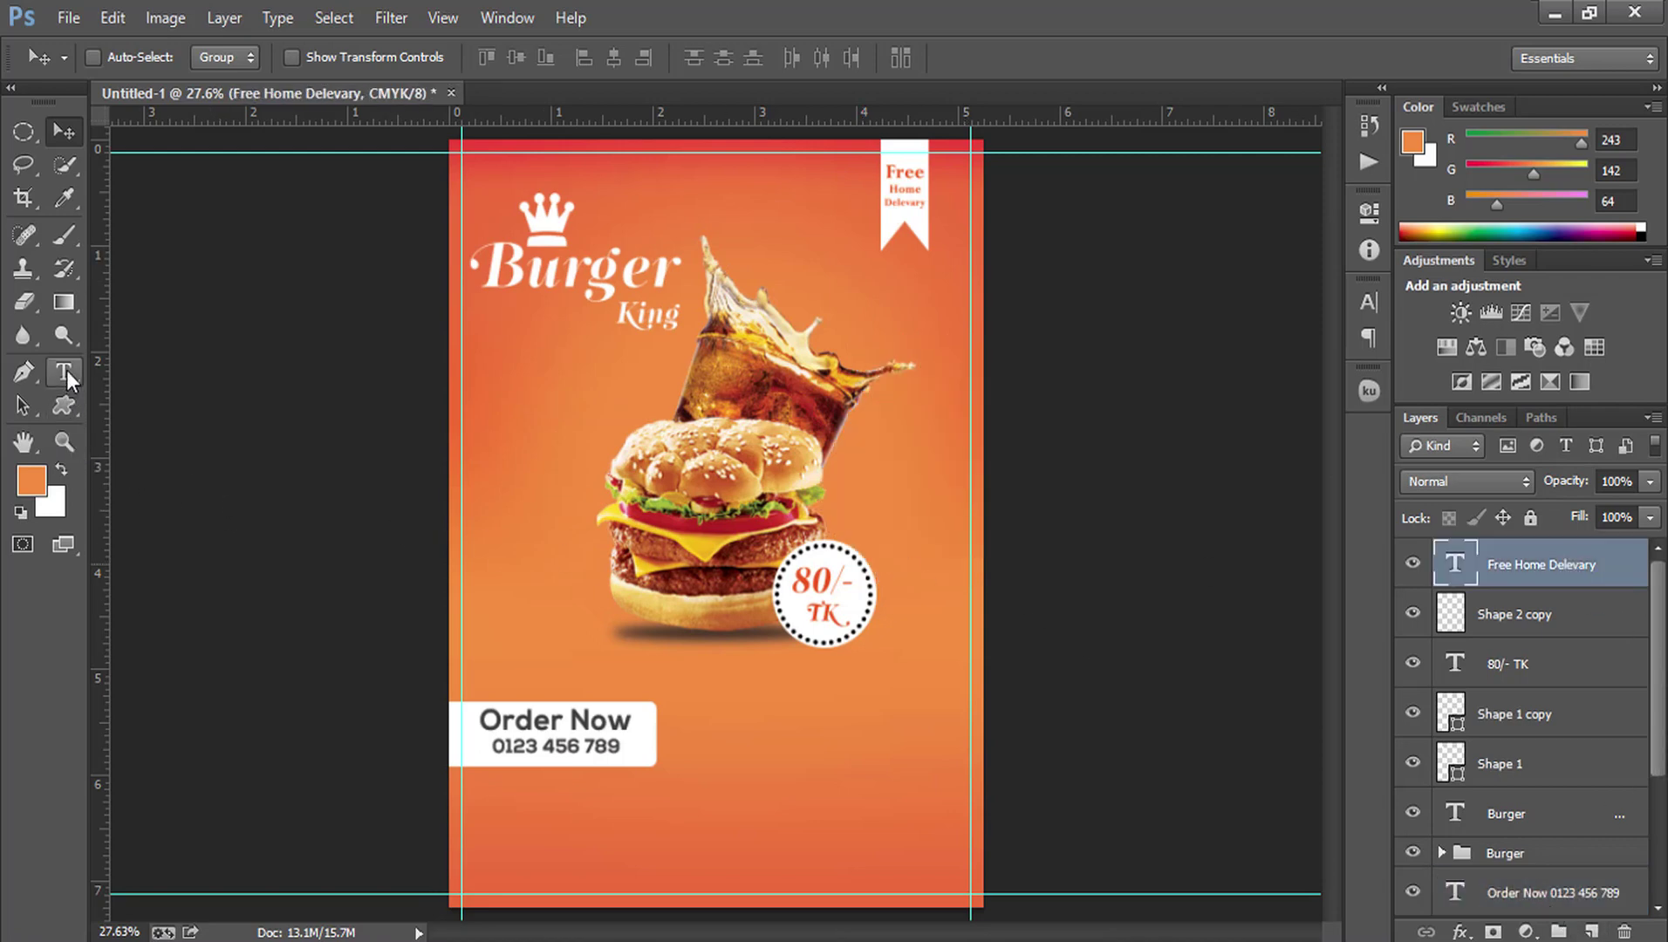
left_click(65, 371)
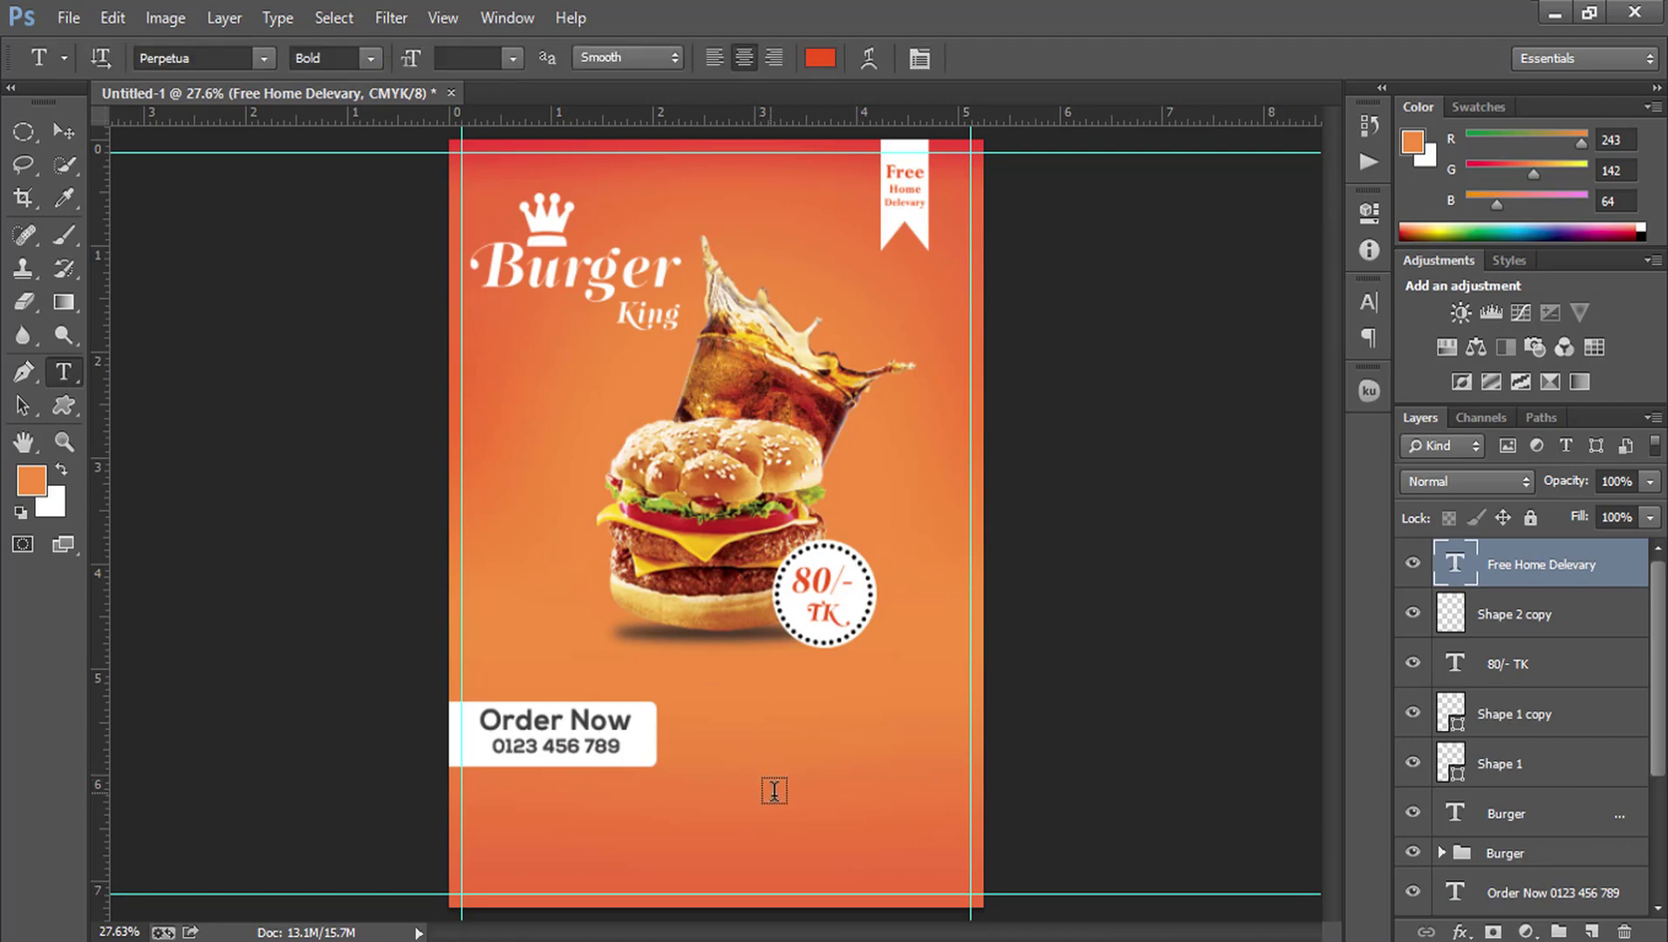
left_click(774, 791)
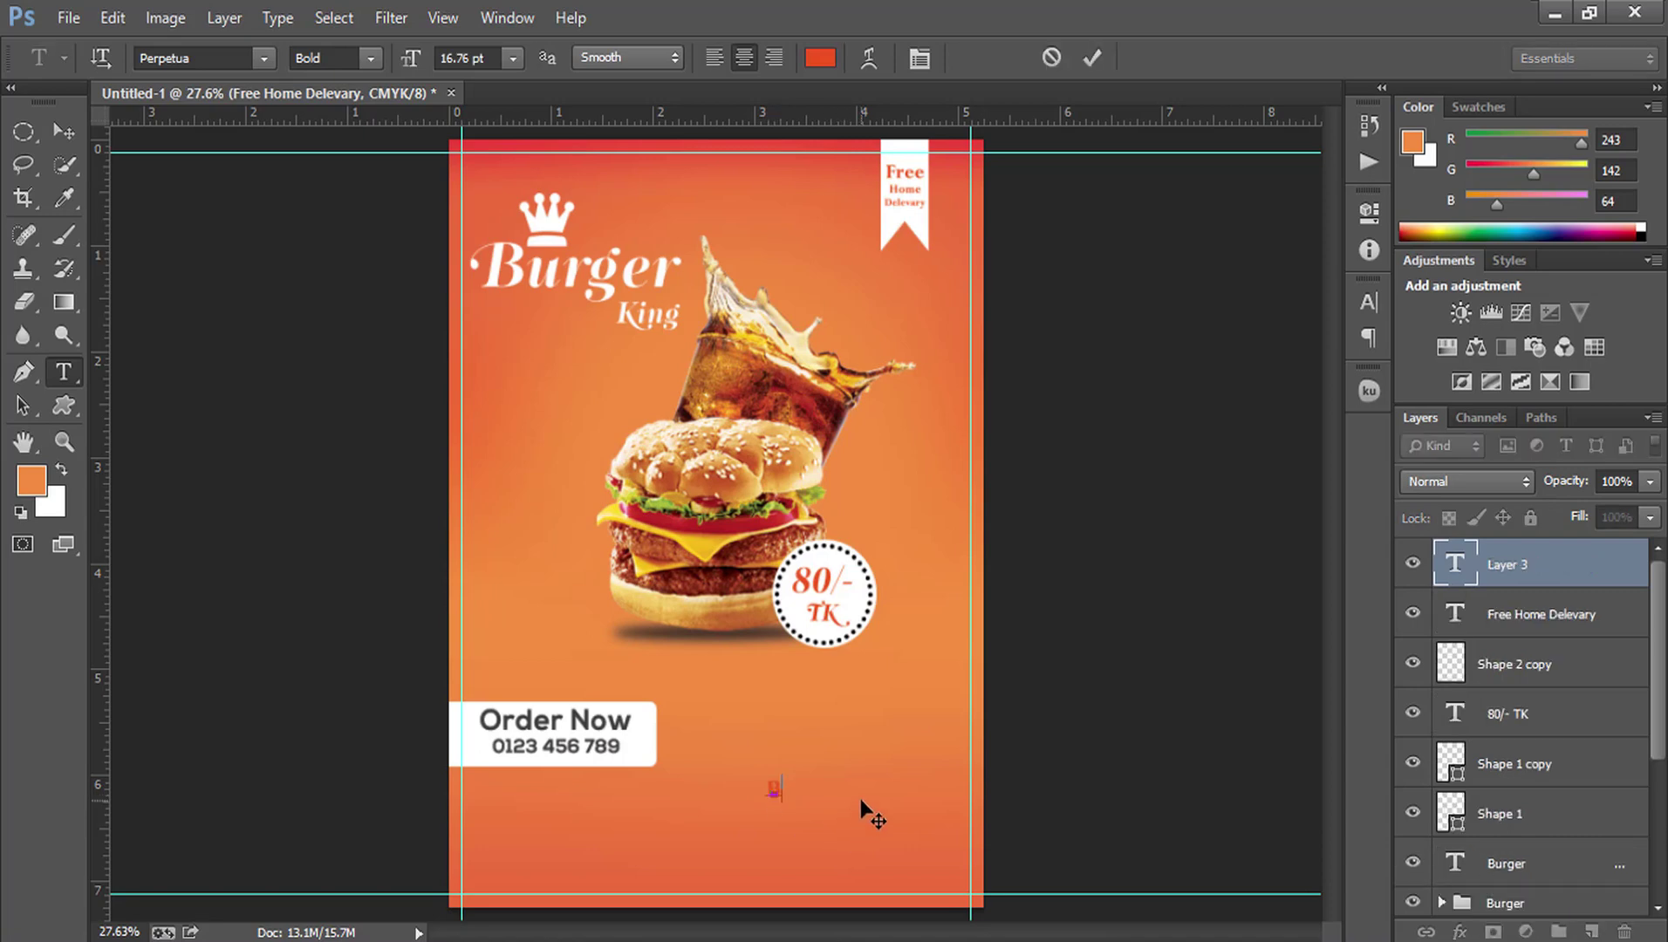
type("Burge")
type("r Kin")
type("g Sta")
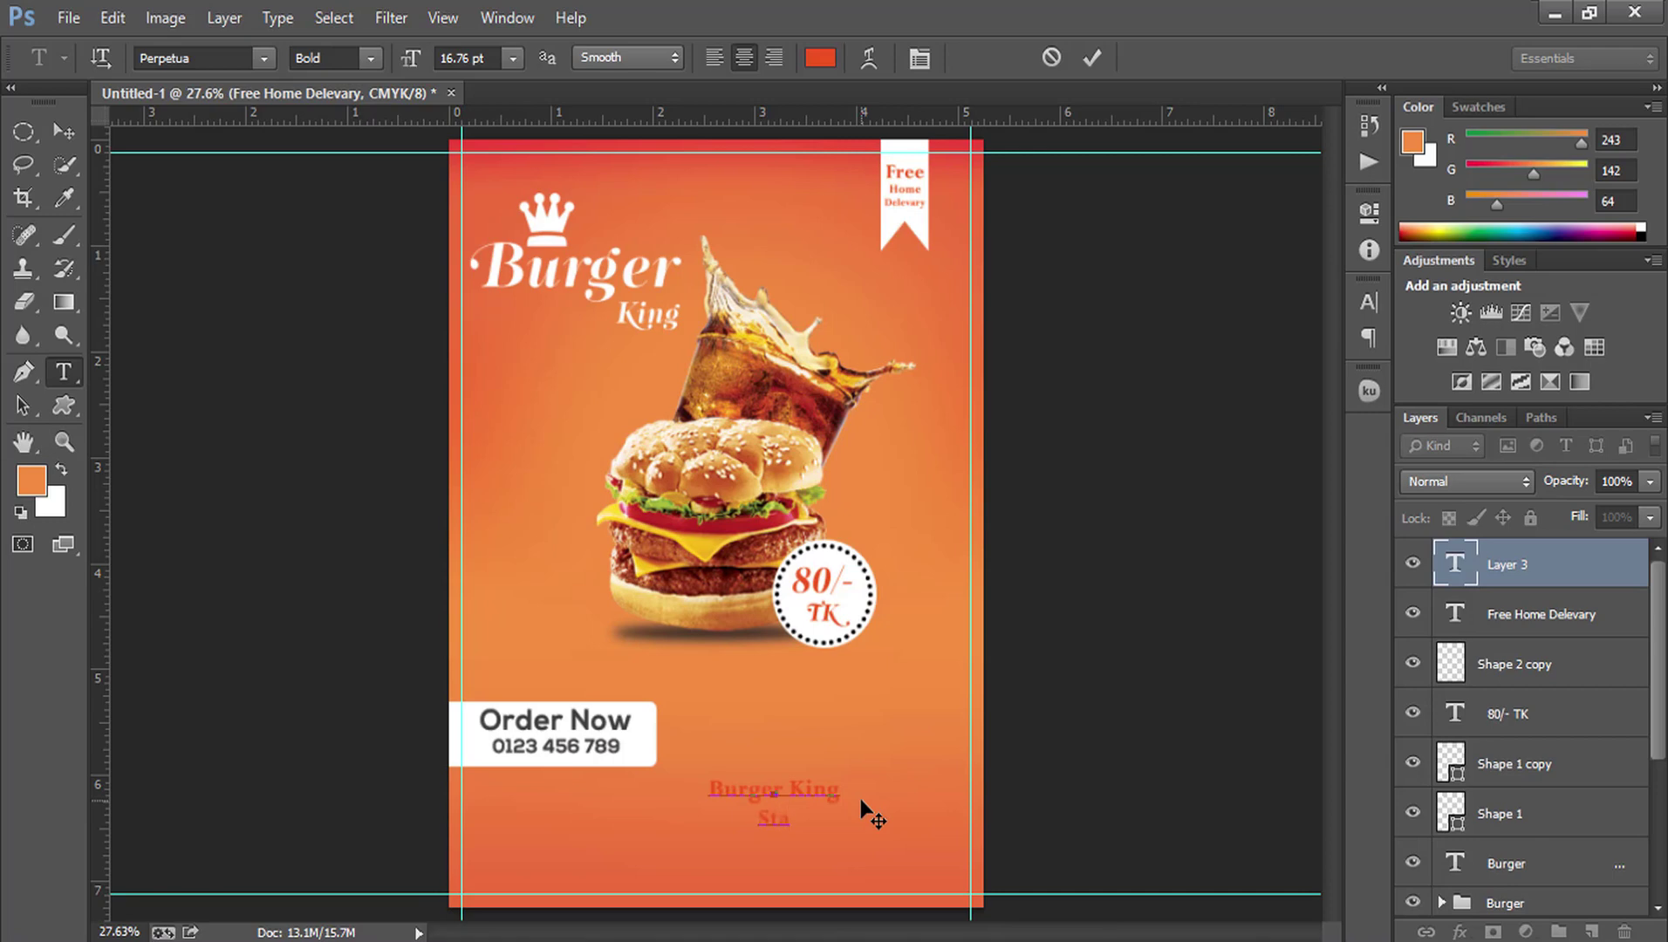
type("fqu")
type("ter,")
type("Saru")
type("li")
type("a,D")
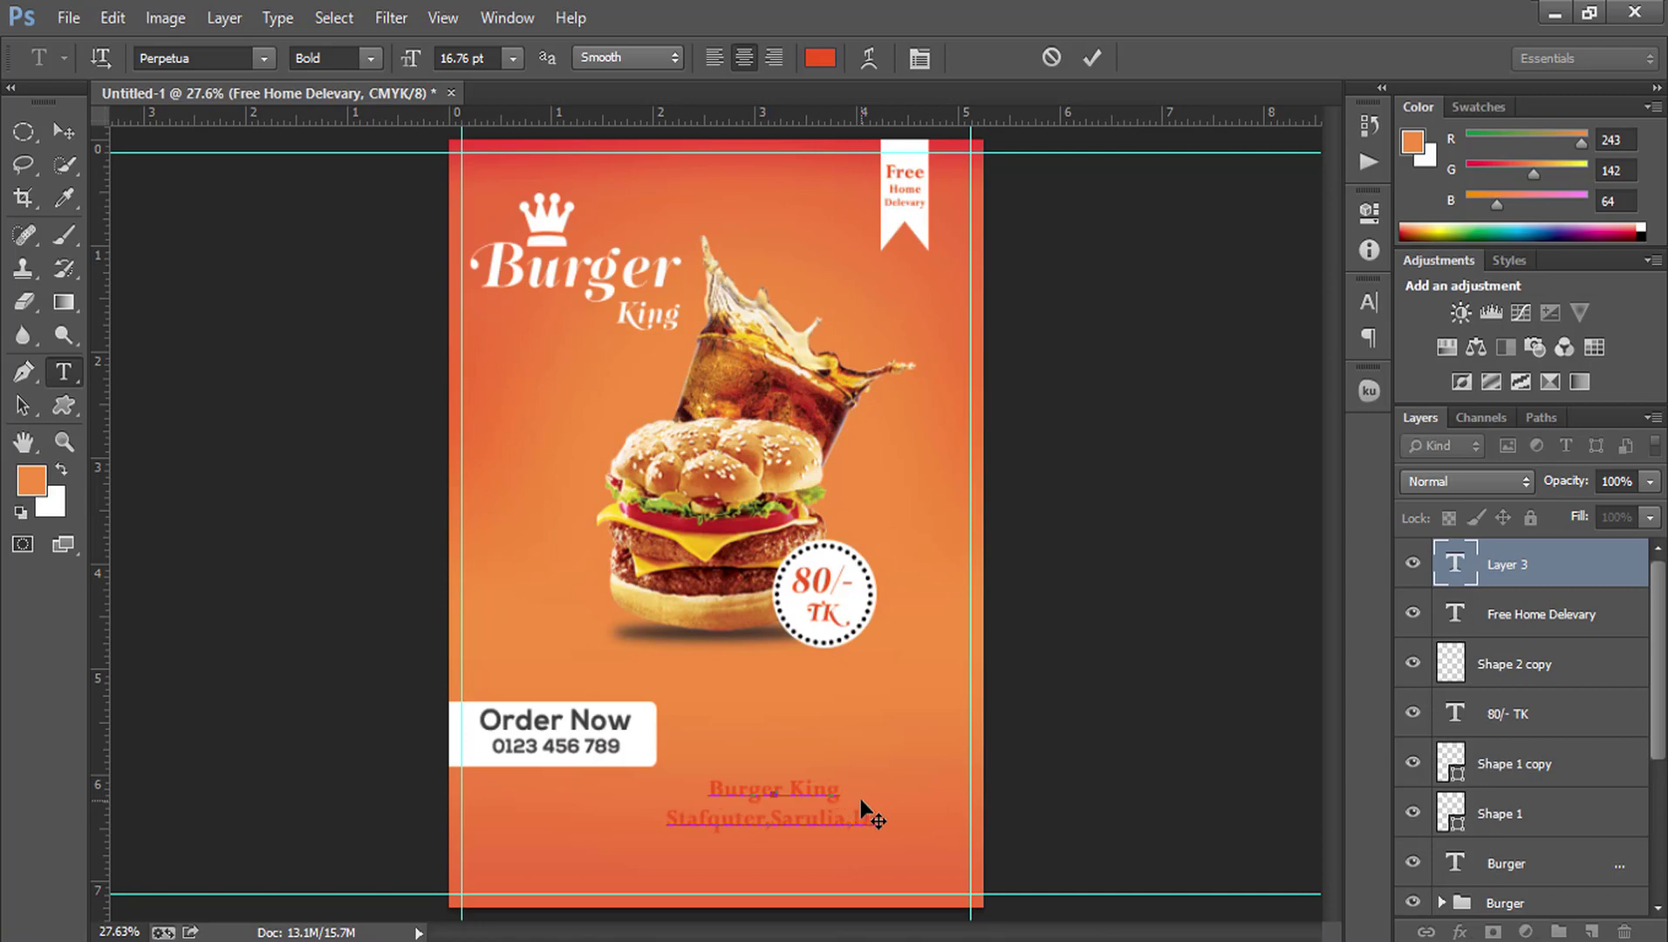
type("haka")
type(" D")
type("HAKA")
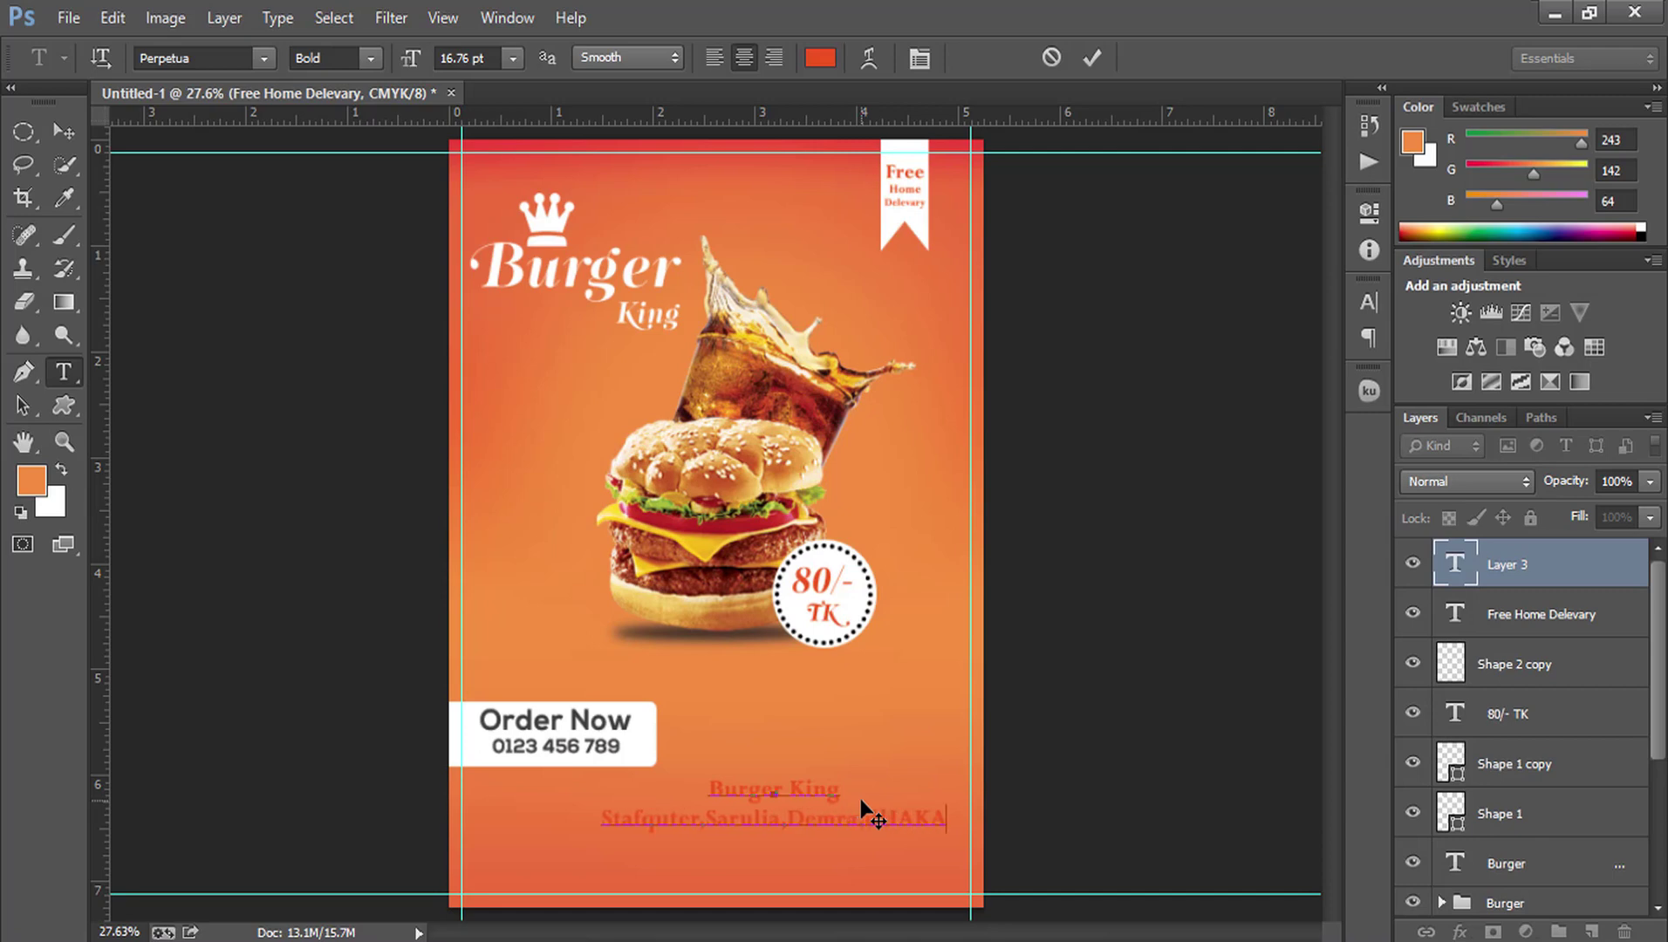
key("BackSpace")
key("BackSpace")
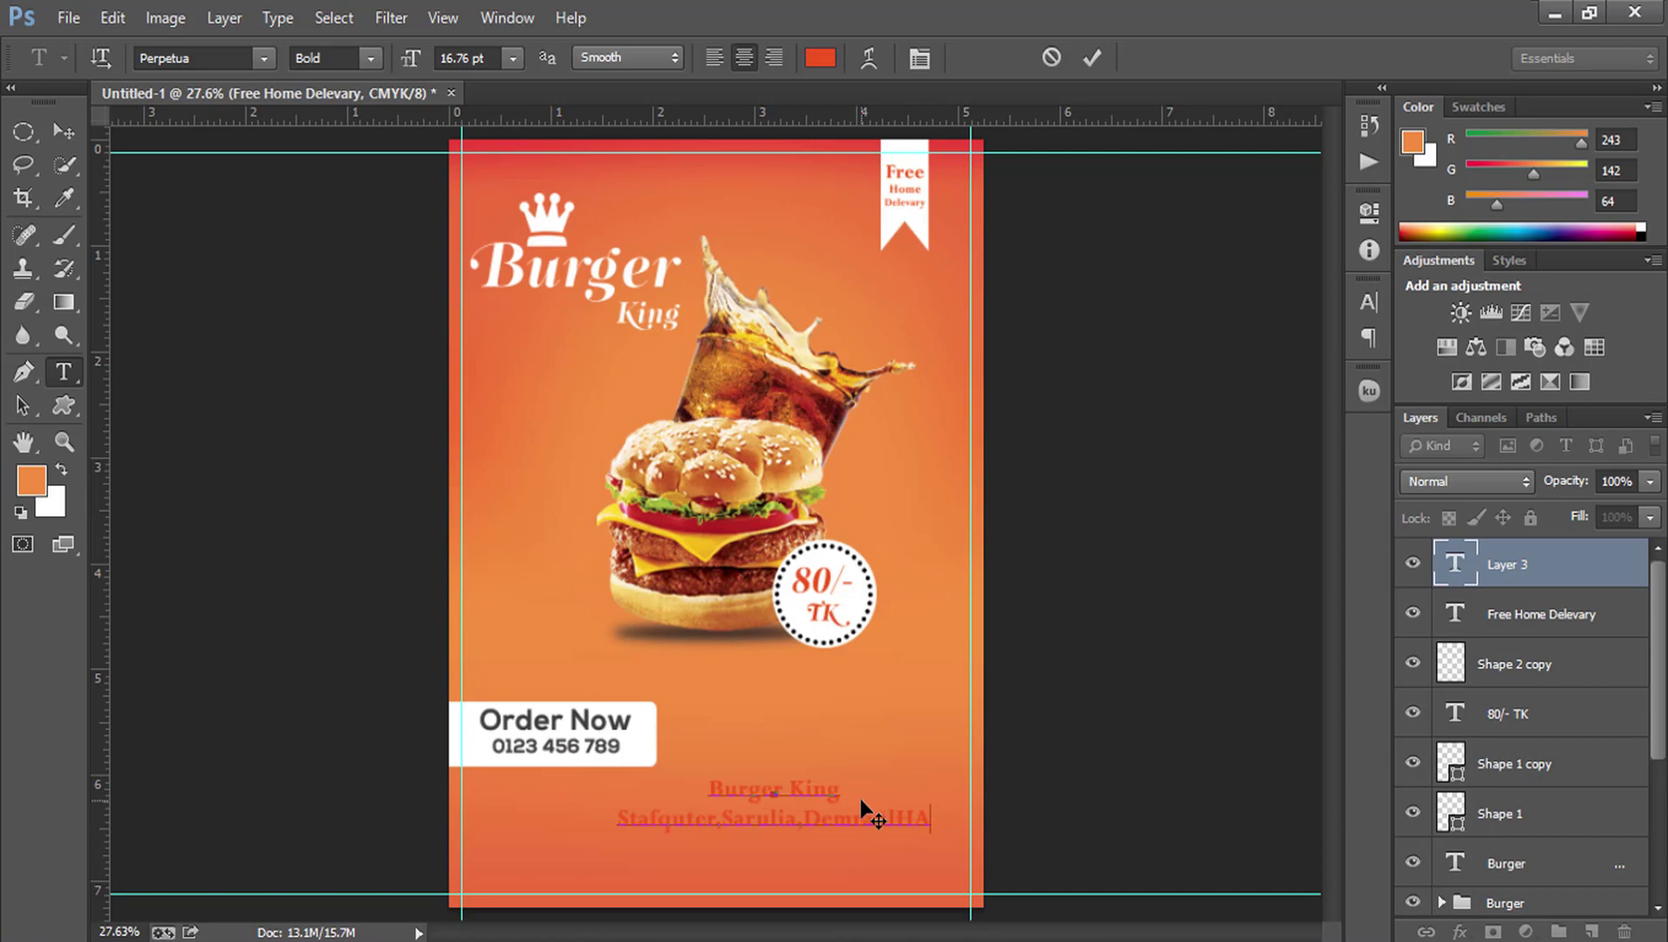
key("BackSpace")
key("BackSpace")
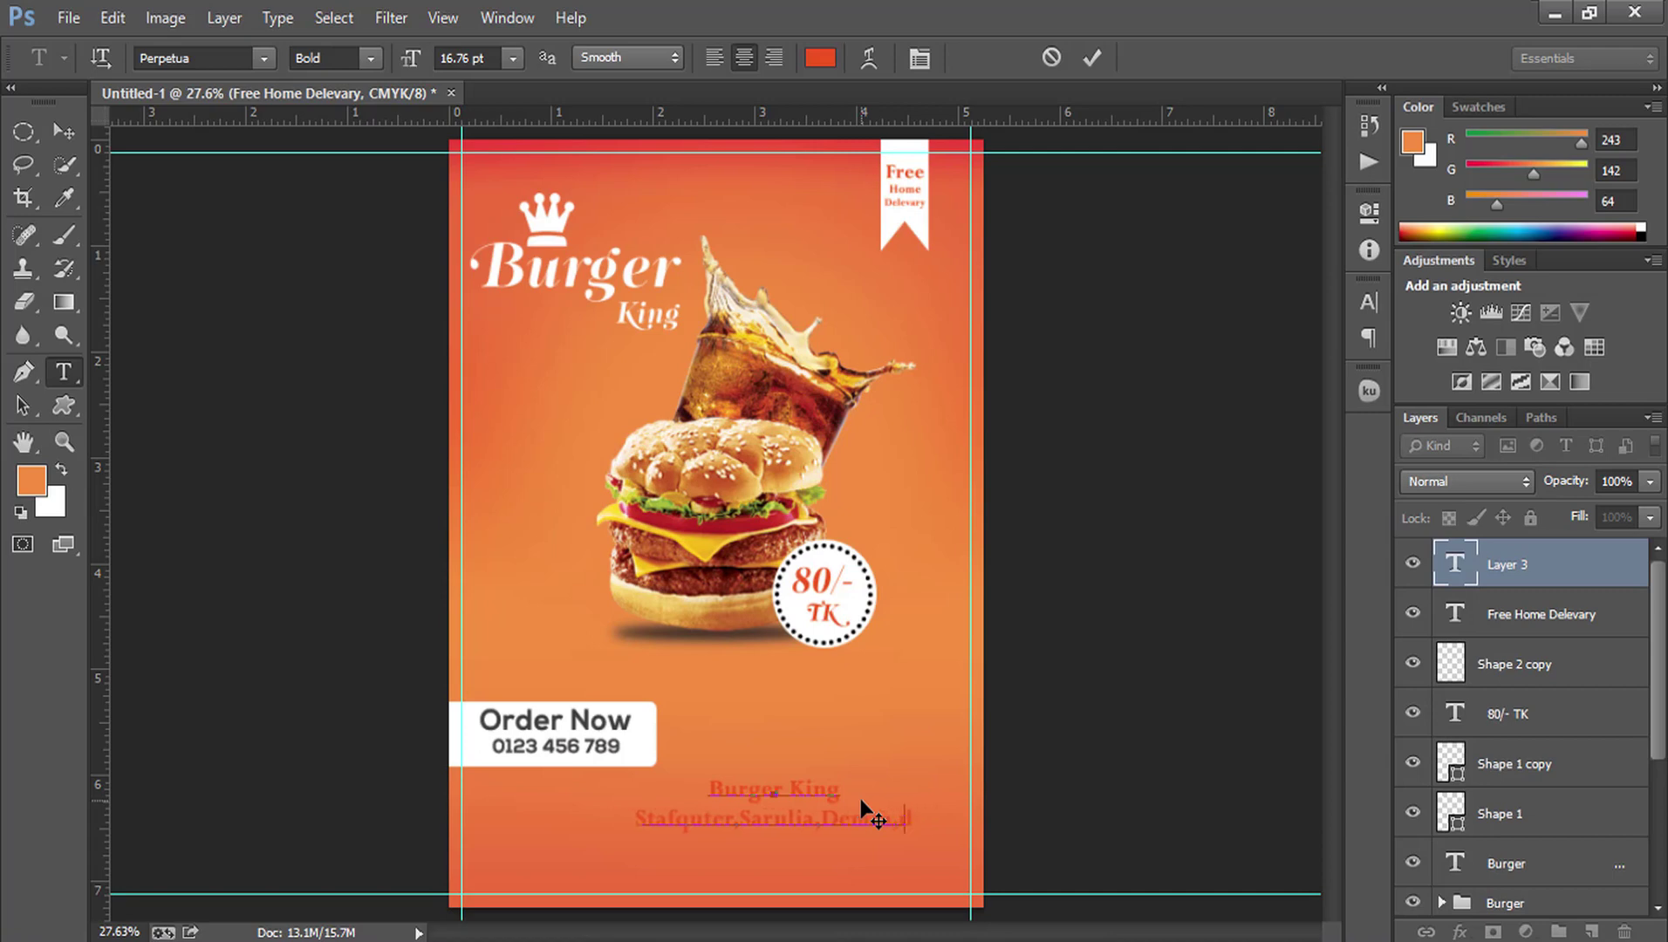
key("BackSpace")
type("Dhaka")
type("Phn: 01")
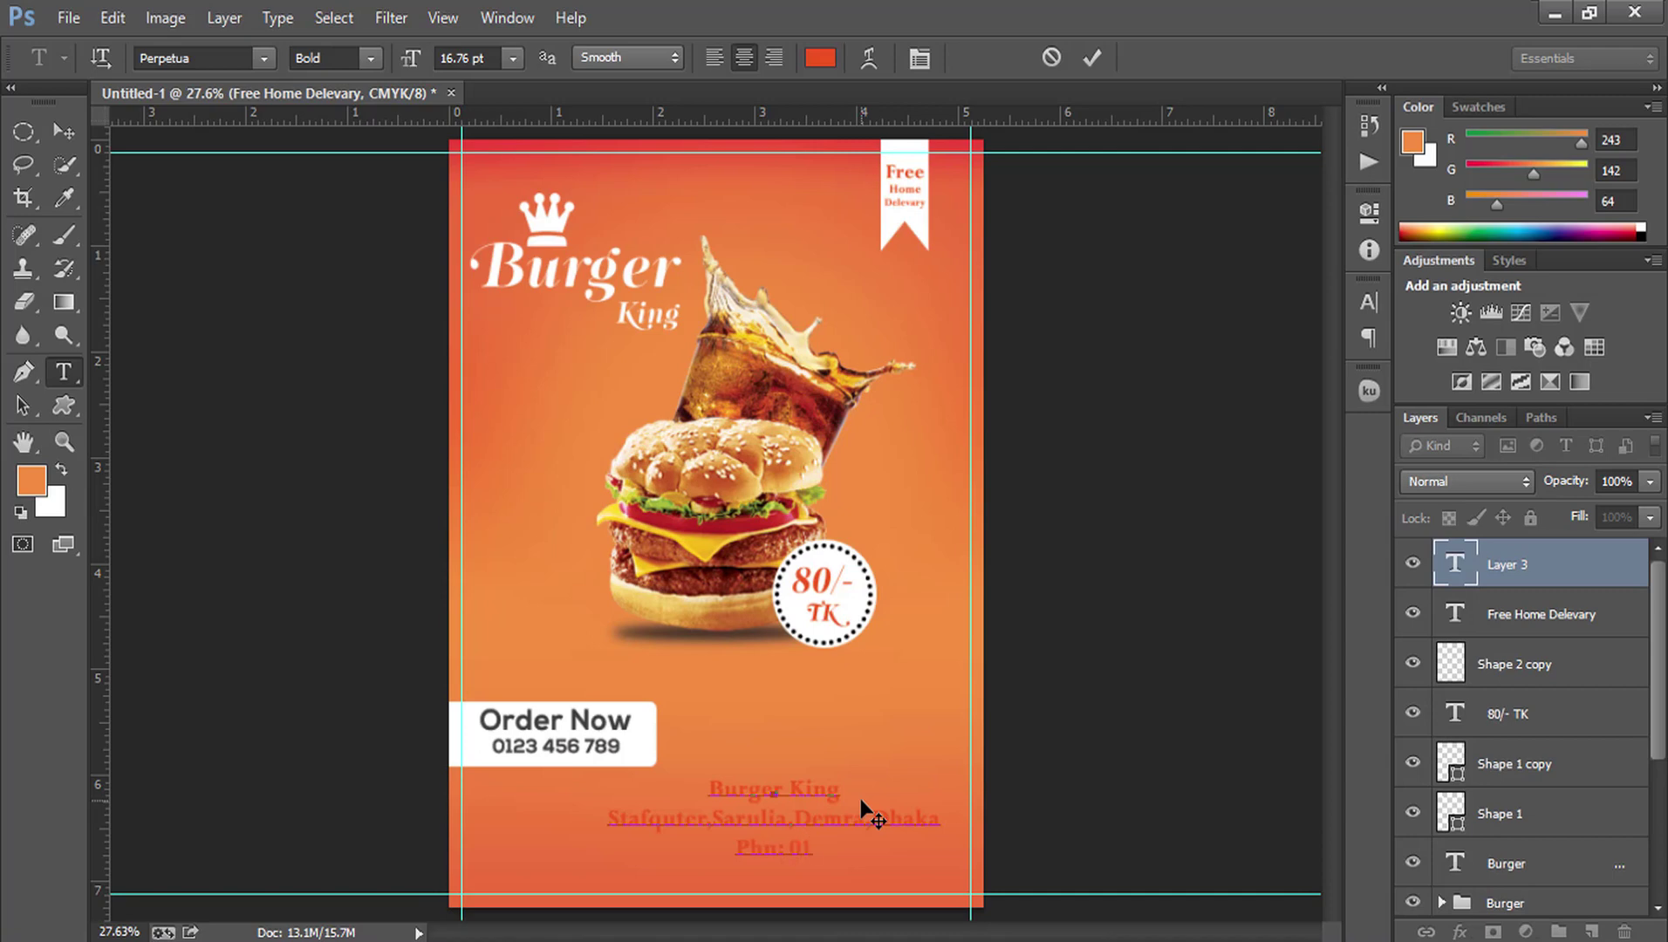
type("23")
type(" 456 789")
Step: Right-align the three address lines, move them toward the right edge, and set size 10
left_click_drag(706, 785, 1010, 866)
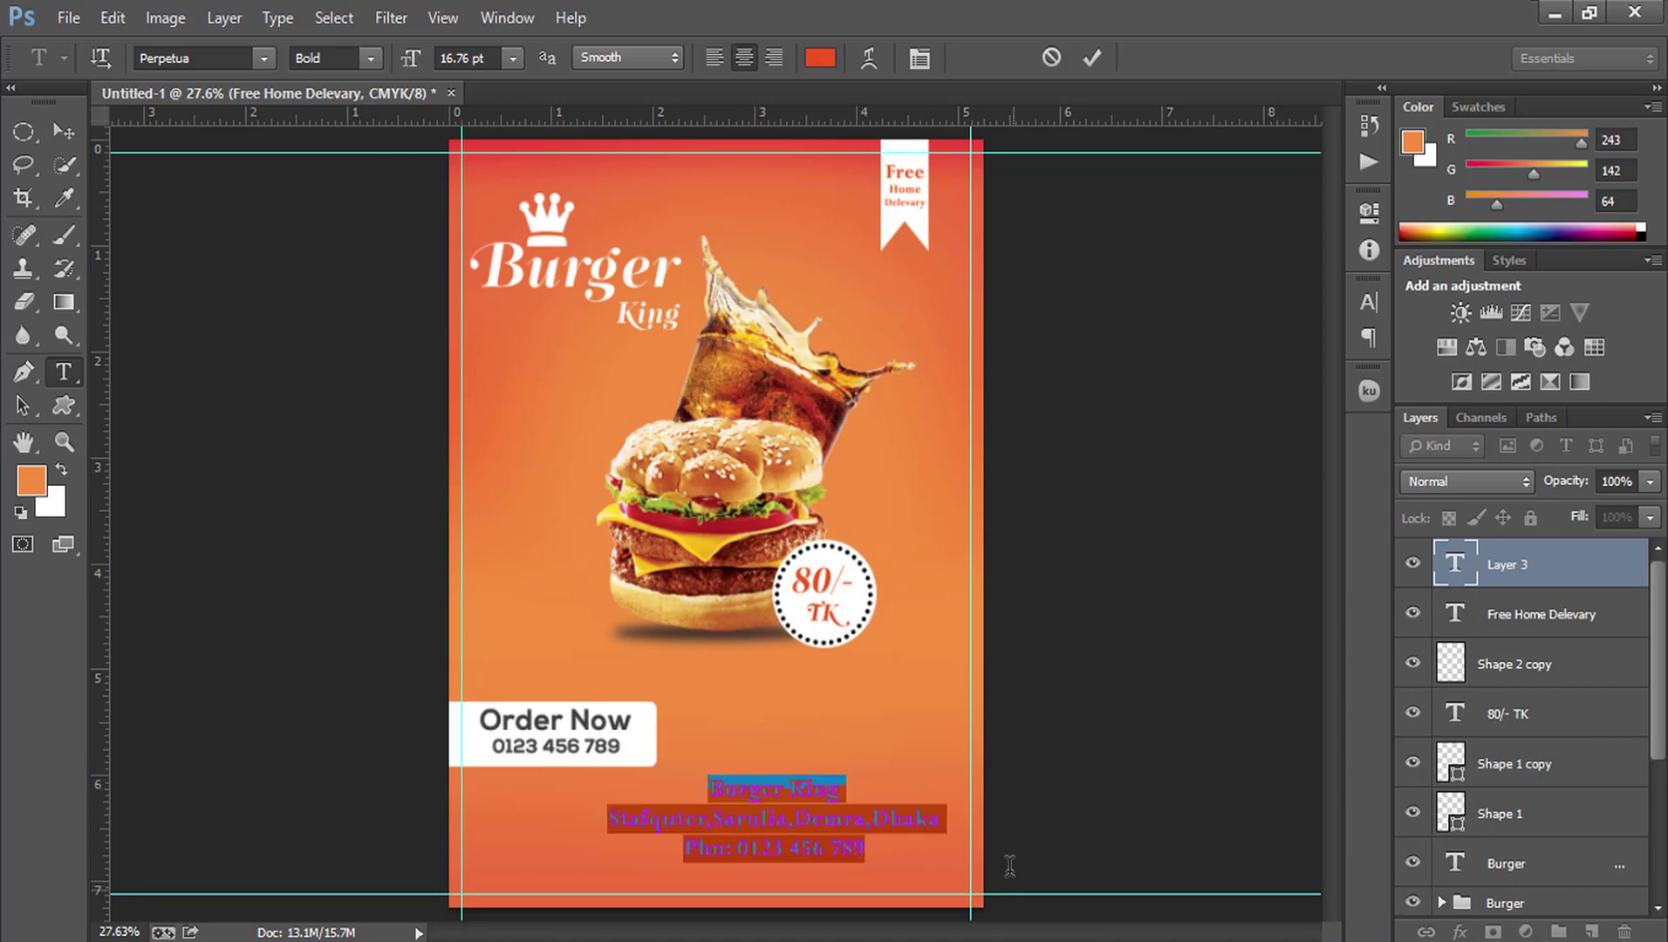
left_click(773, 58)
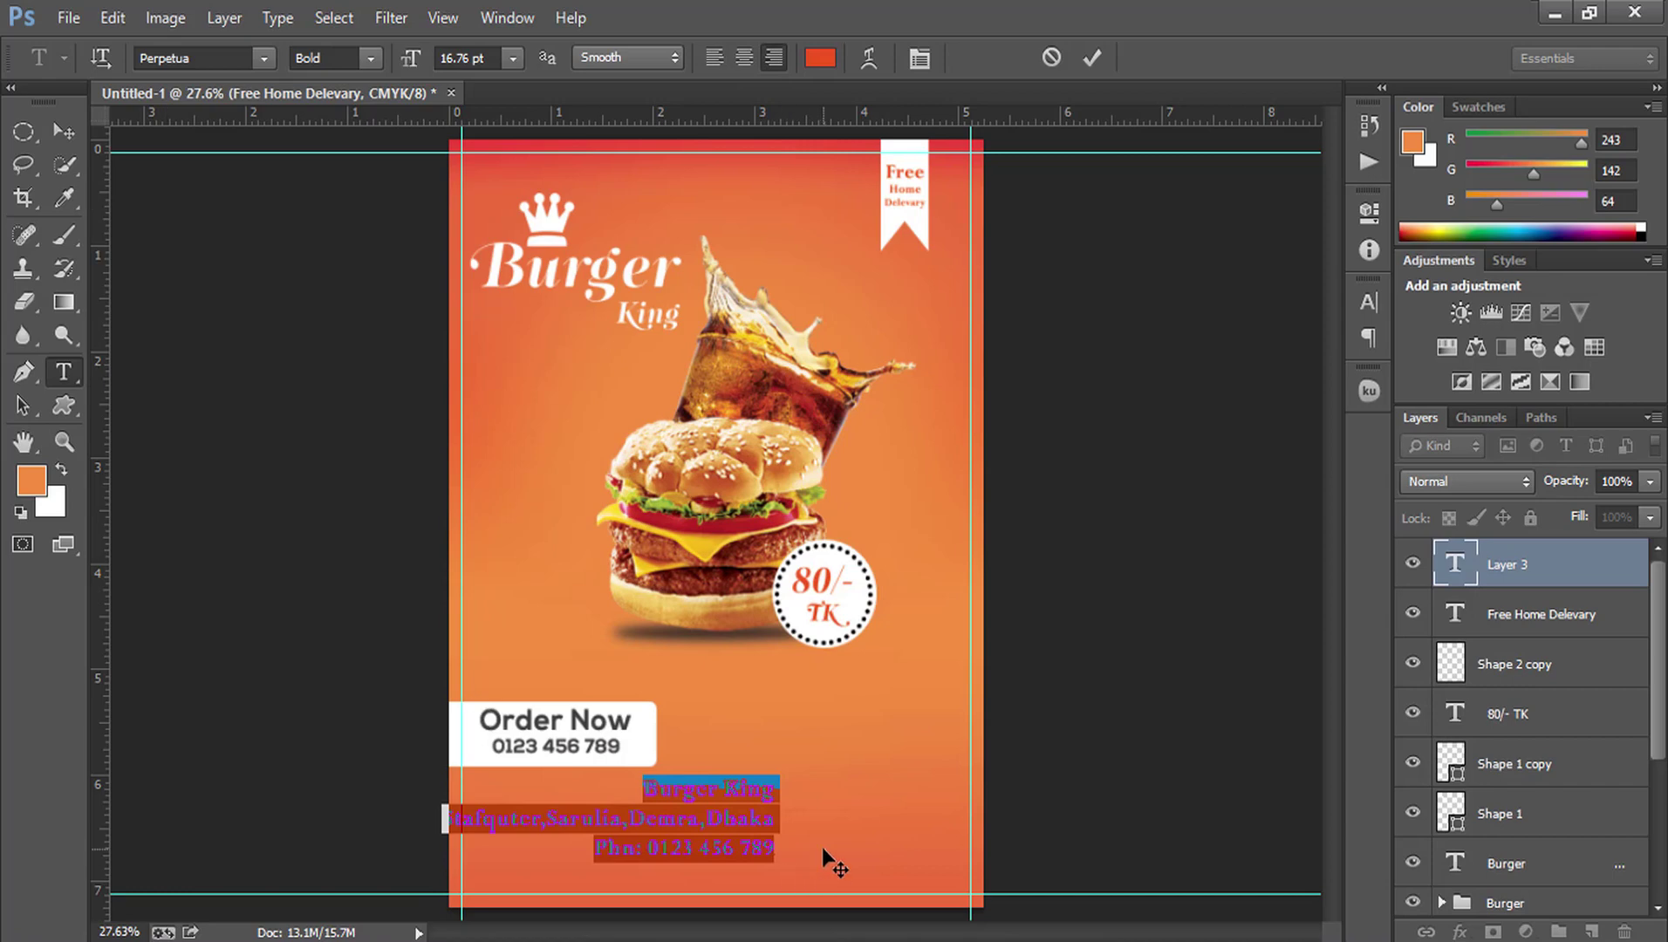
left_click_drag(823, 847, 1003, 854)
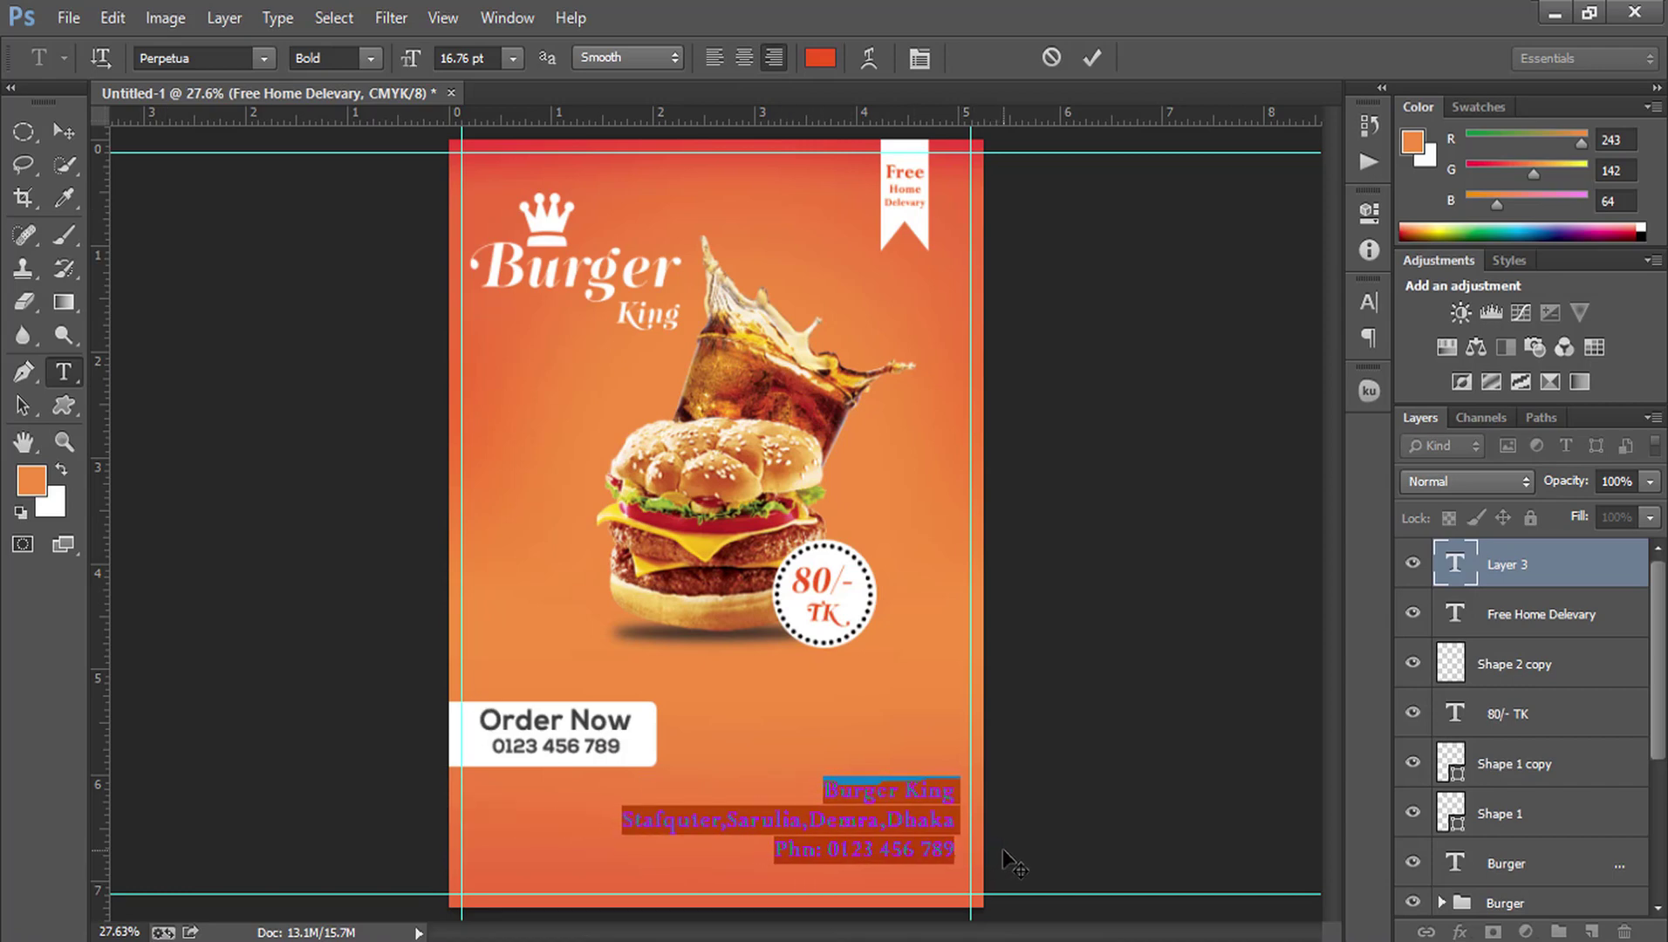
left_click(493, 58)
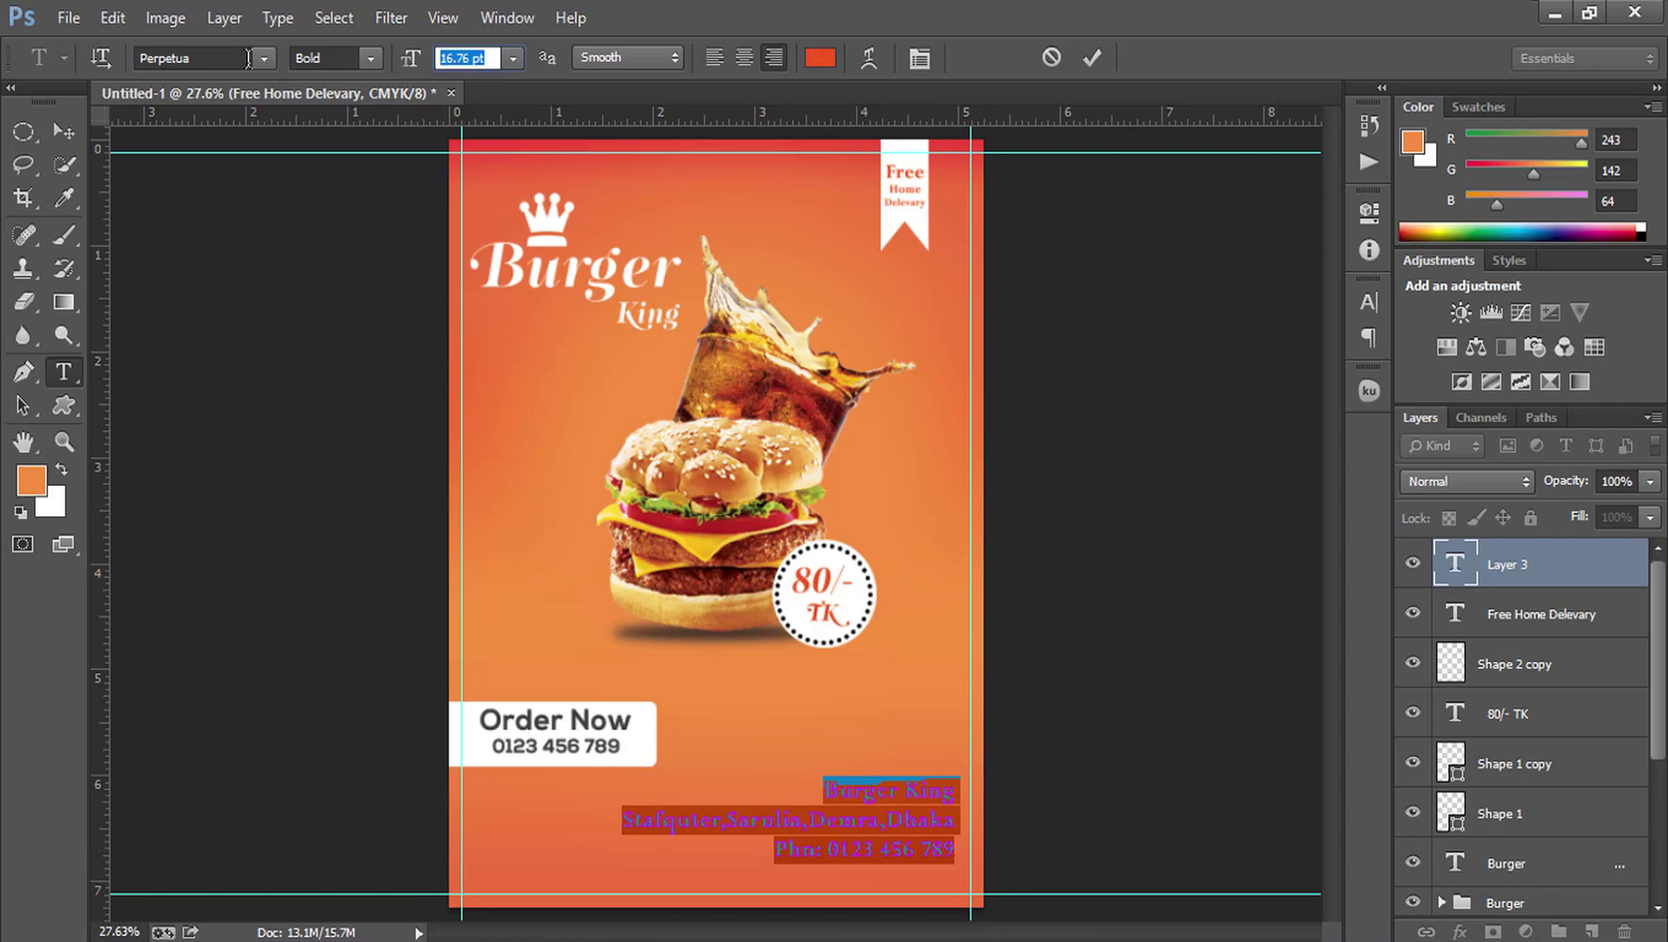
type("8")
key("Return")
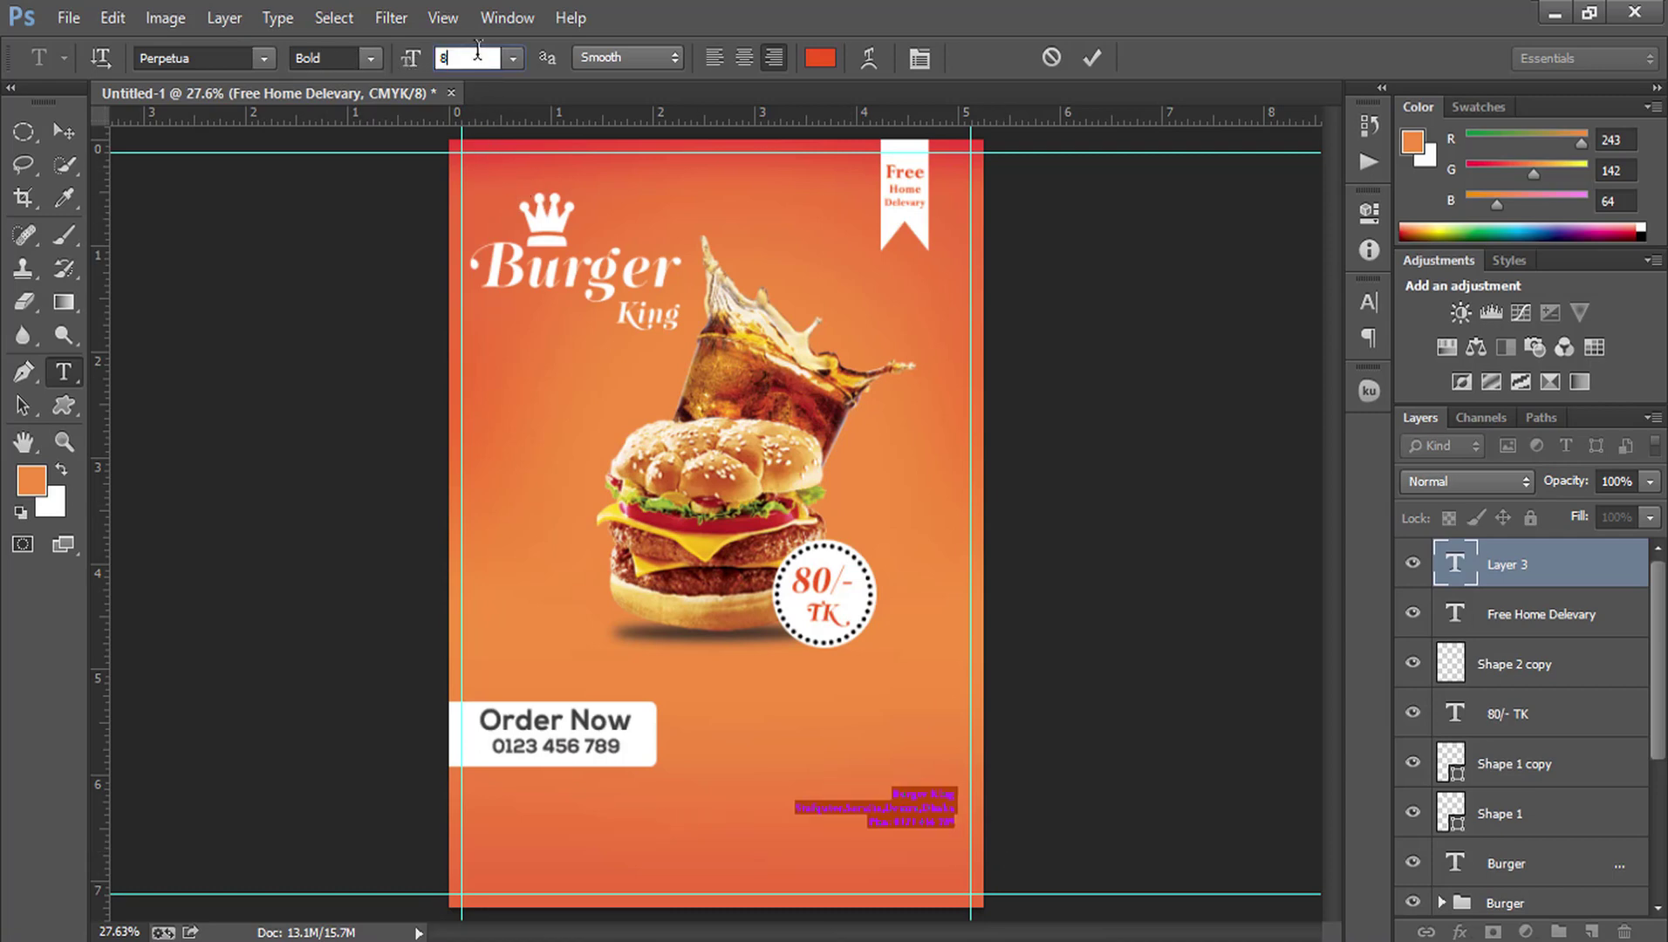
type("10")
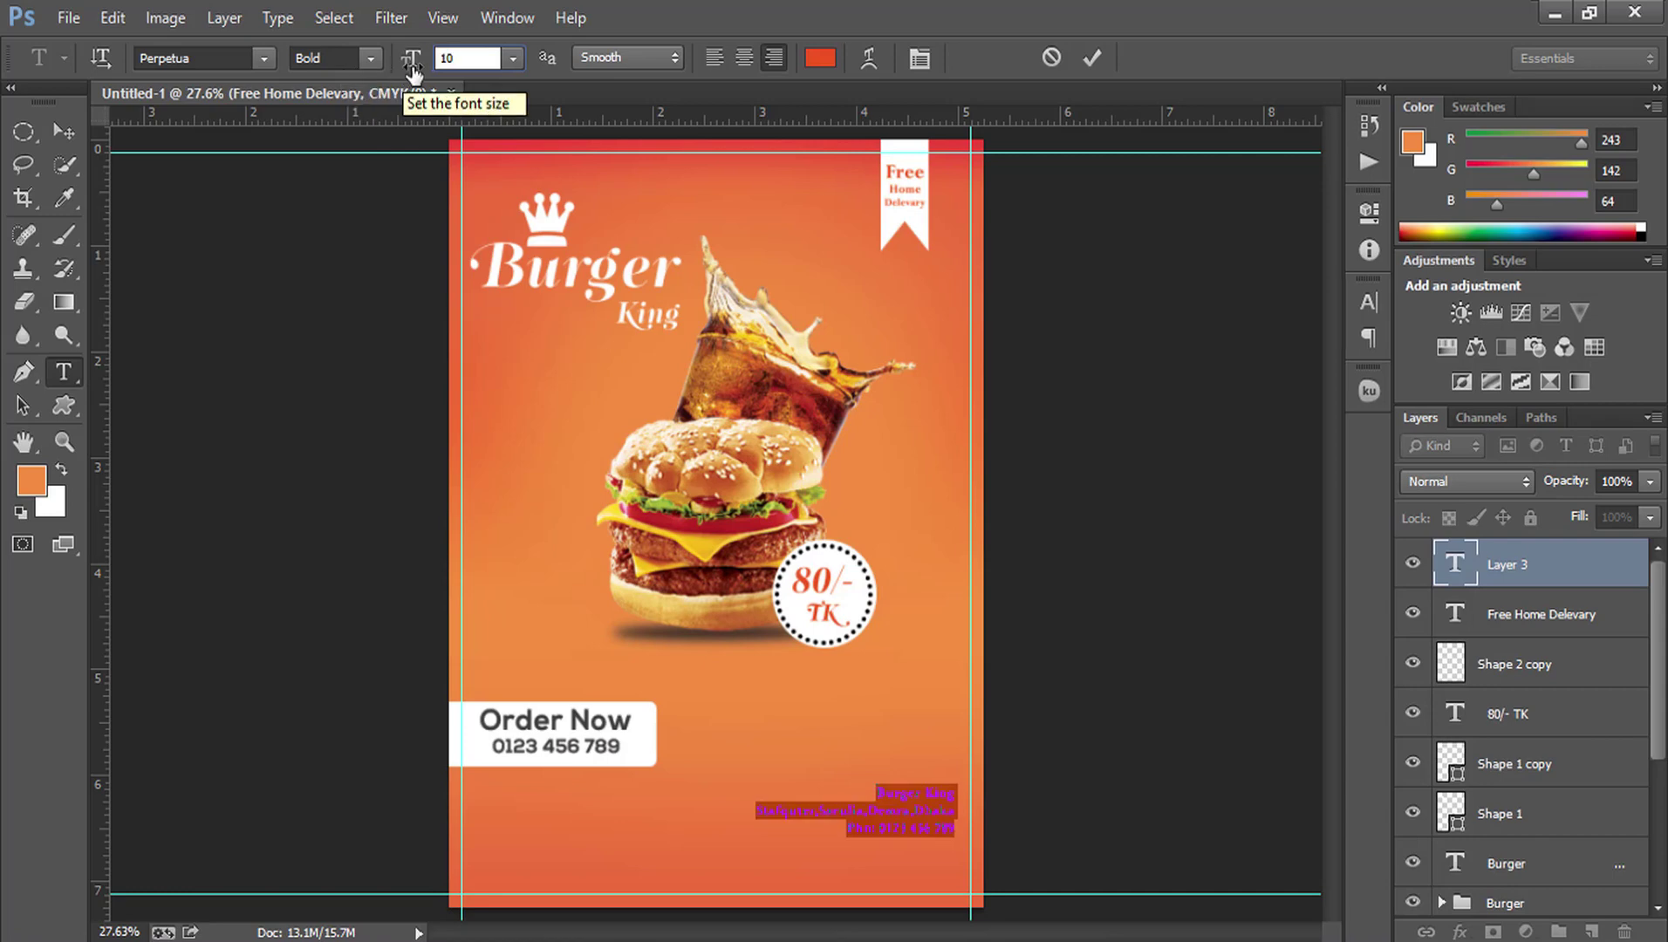
Step: Colour the address text white and increase its size one step
left_click(819, 58)
left_click_drag(981, 288, 849, 168)
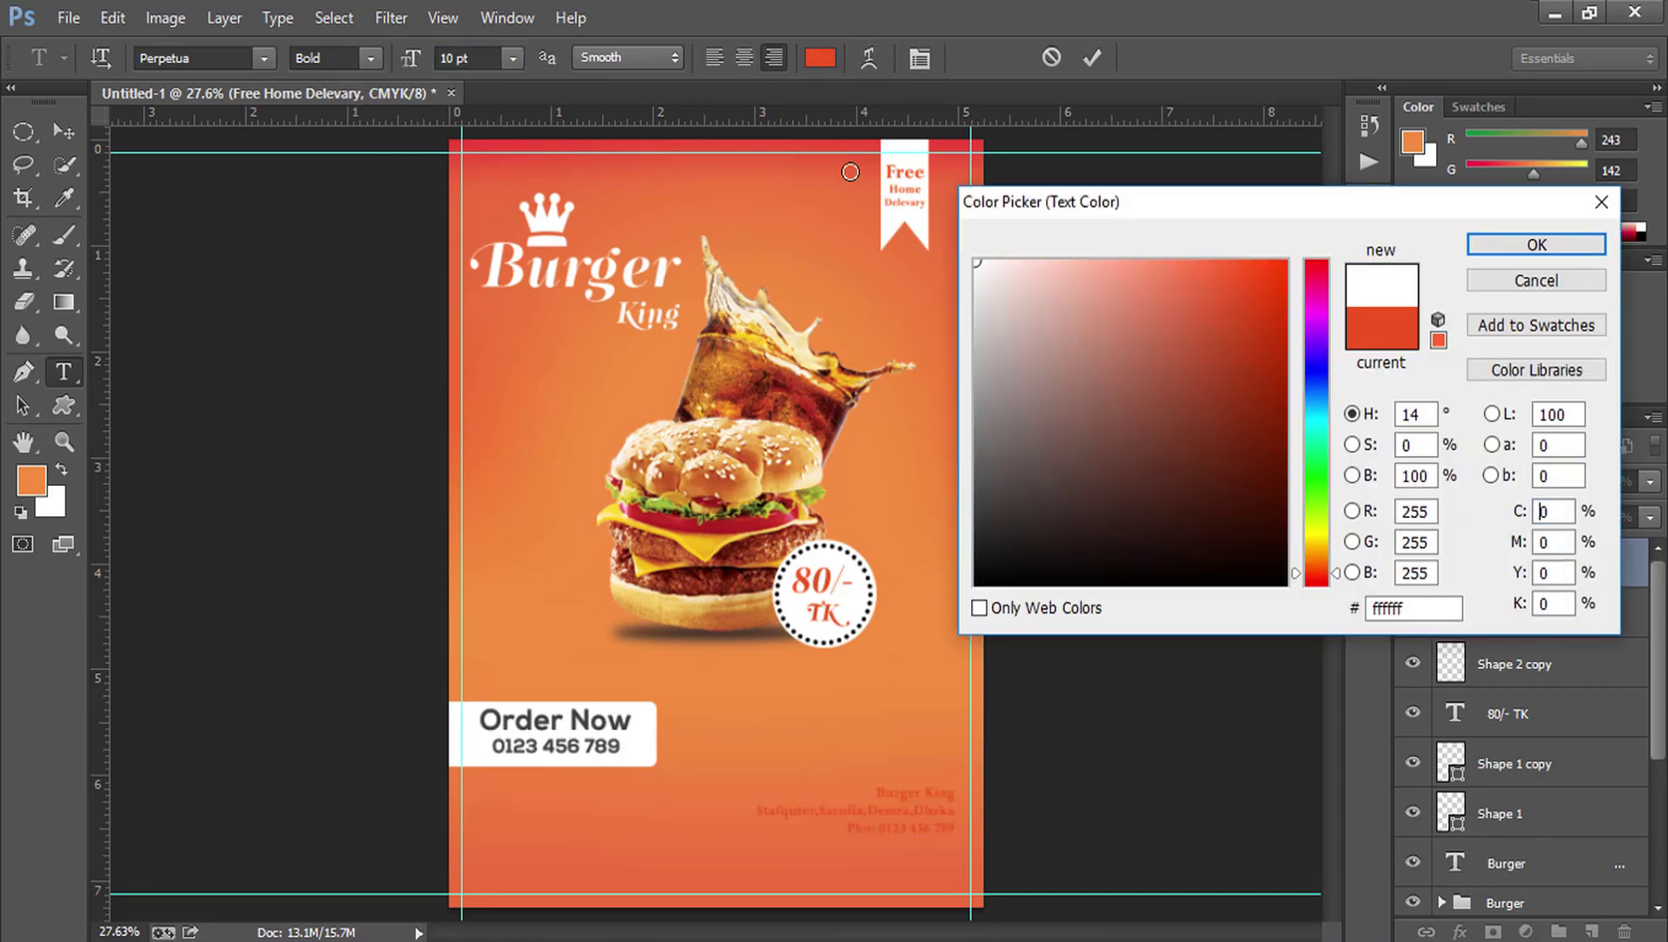
left_click(1583, 247)
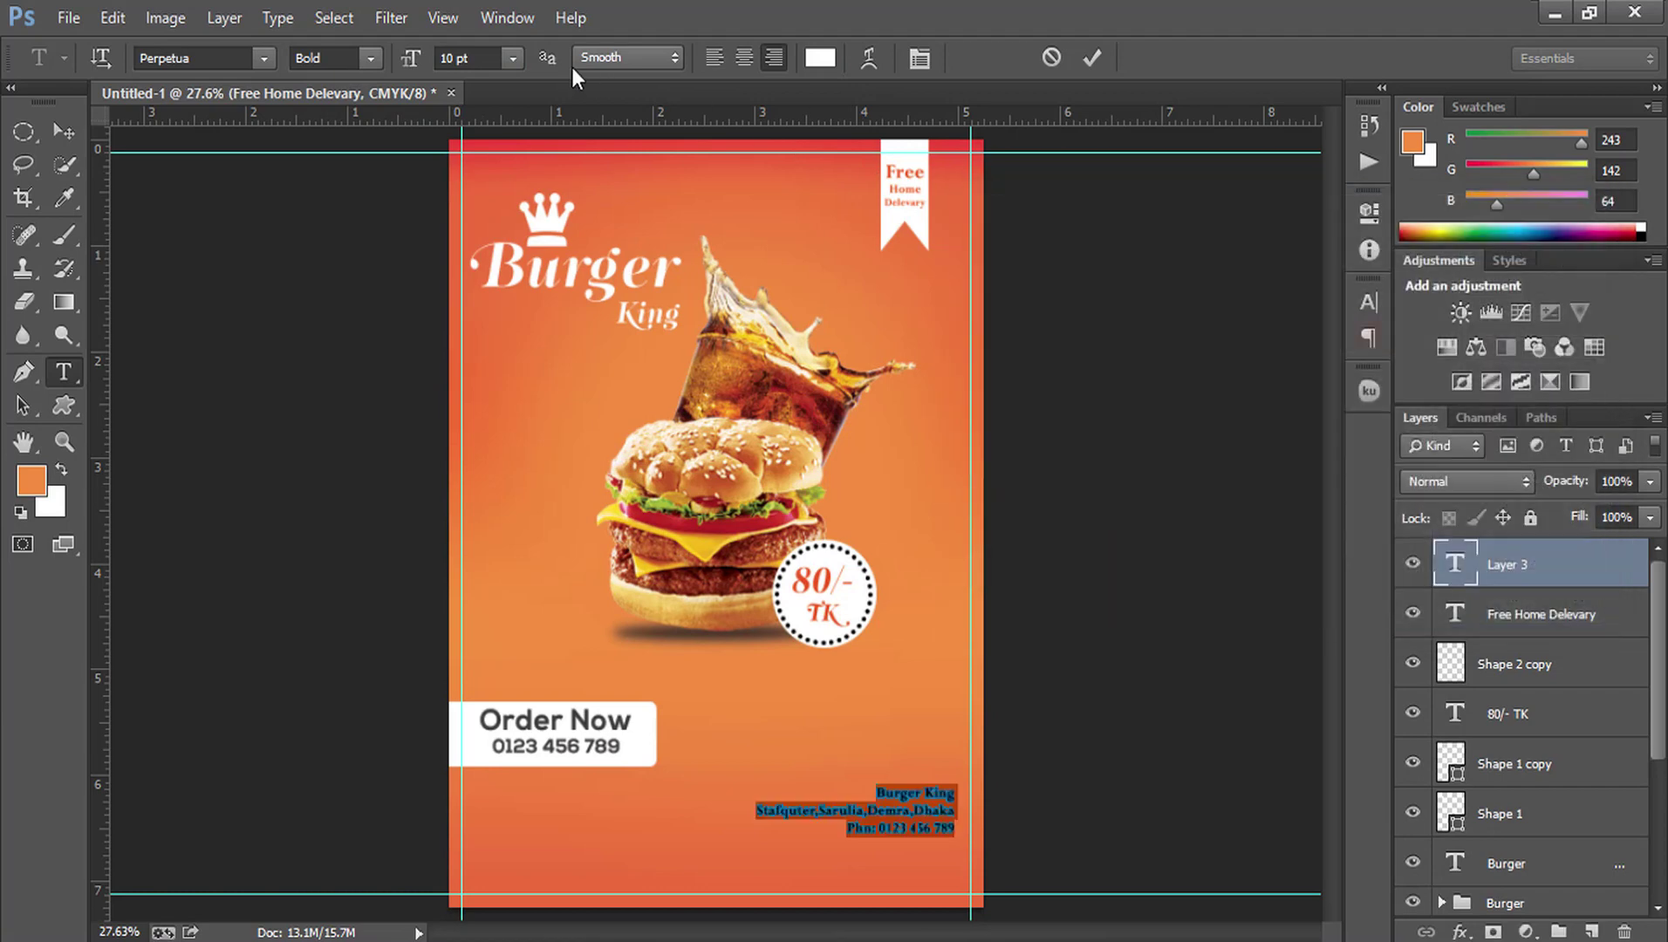
left_click(493, 58)
key("Up")
key("Up")
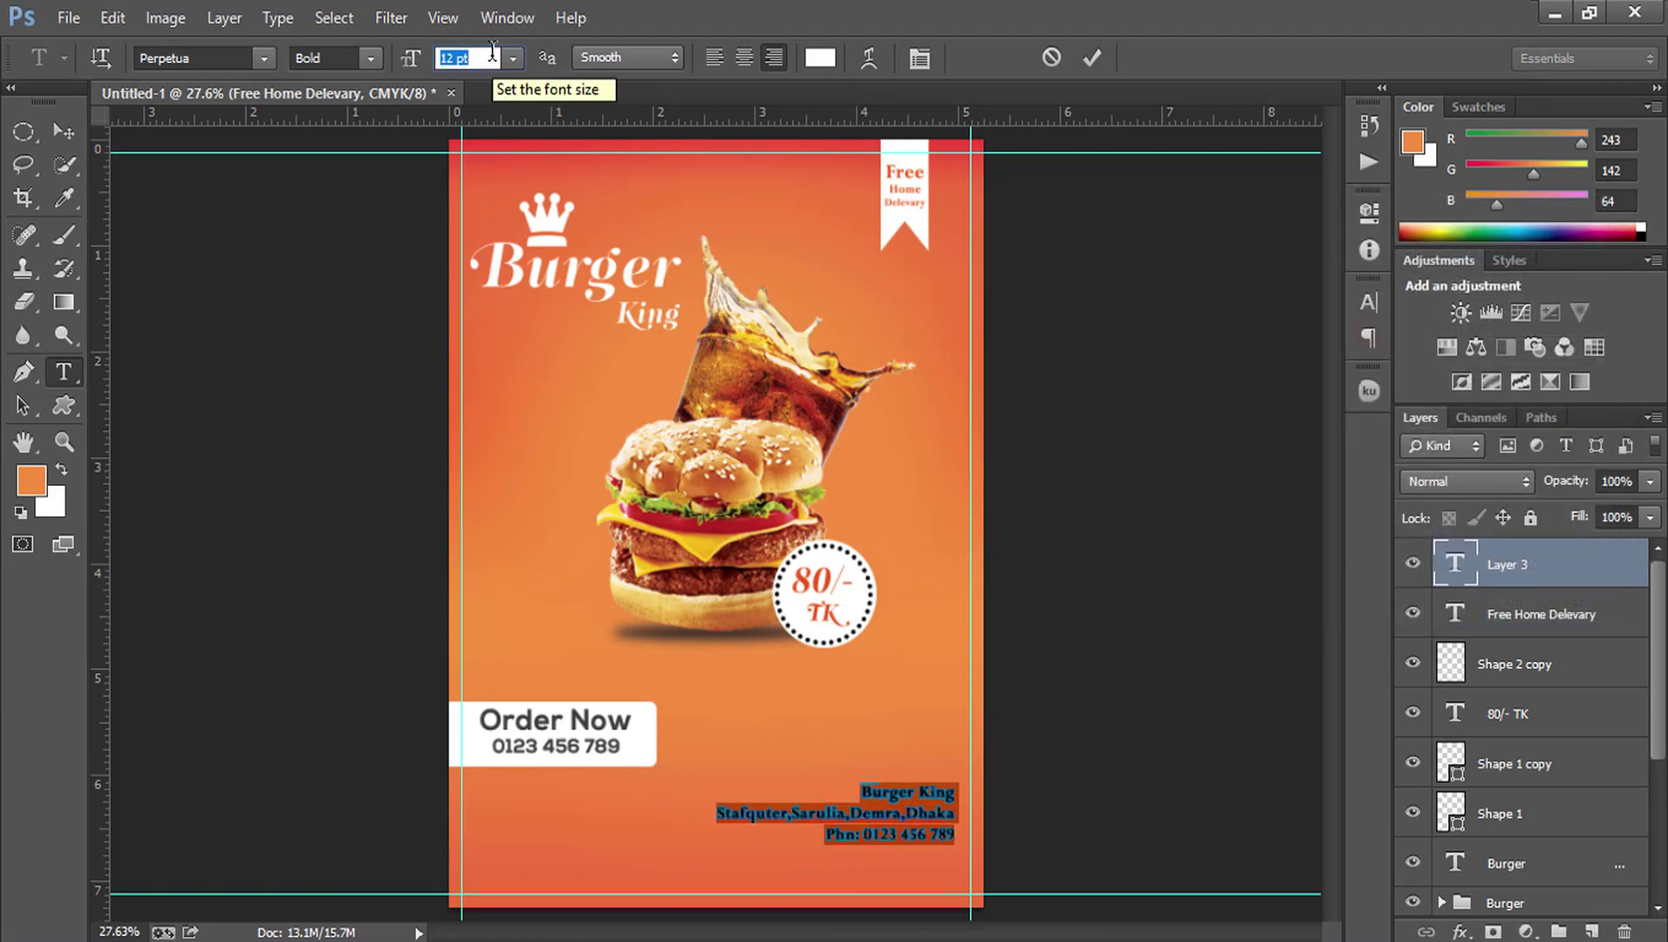
left_click(955, 829)
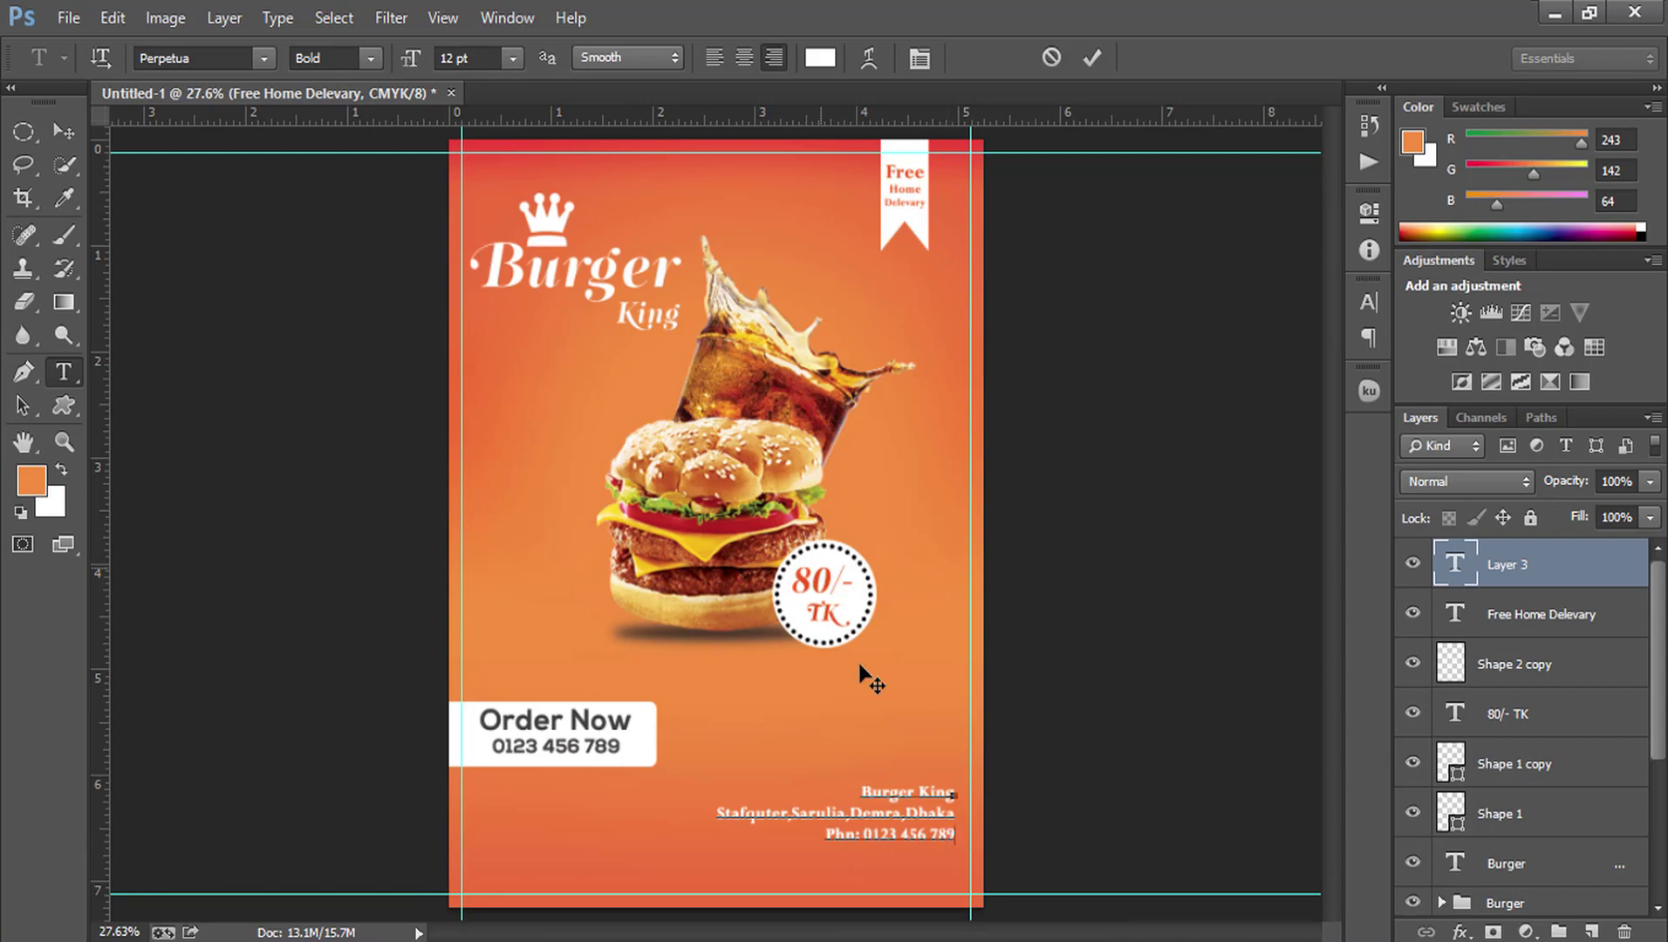
Step: Set the whole address block to Regular at 13 pt and commit it
key("ctrl+a")
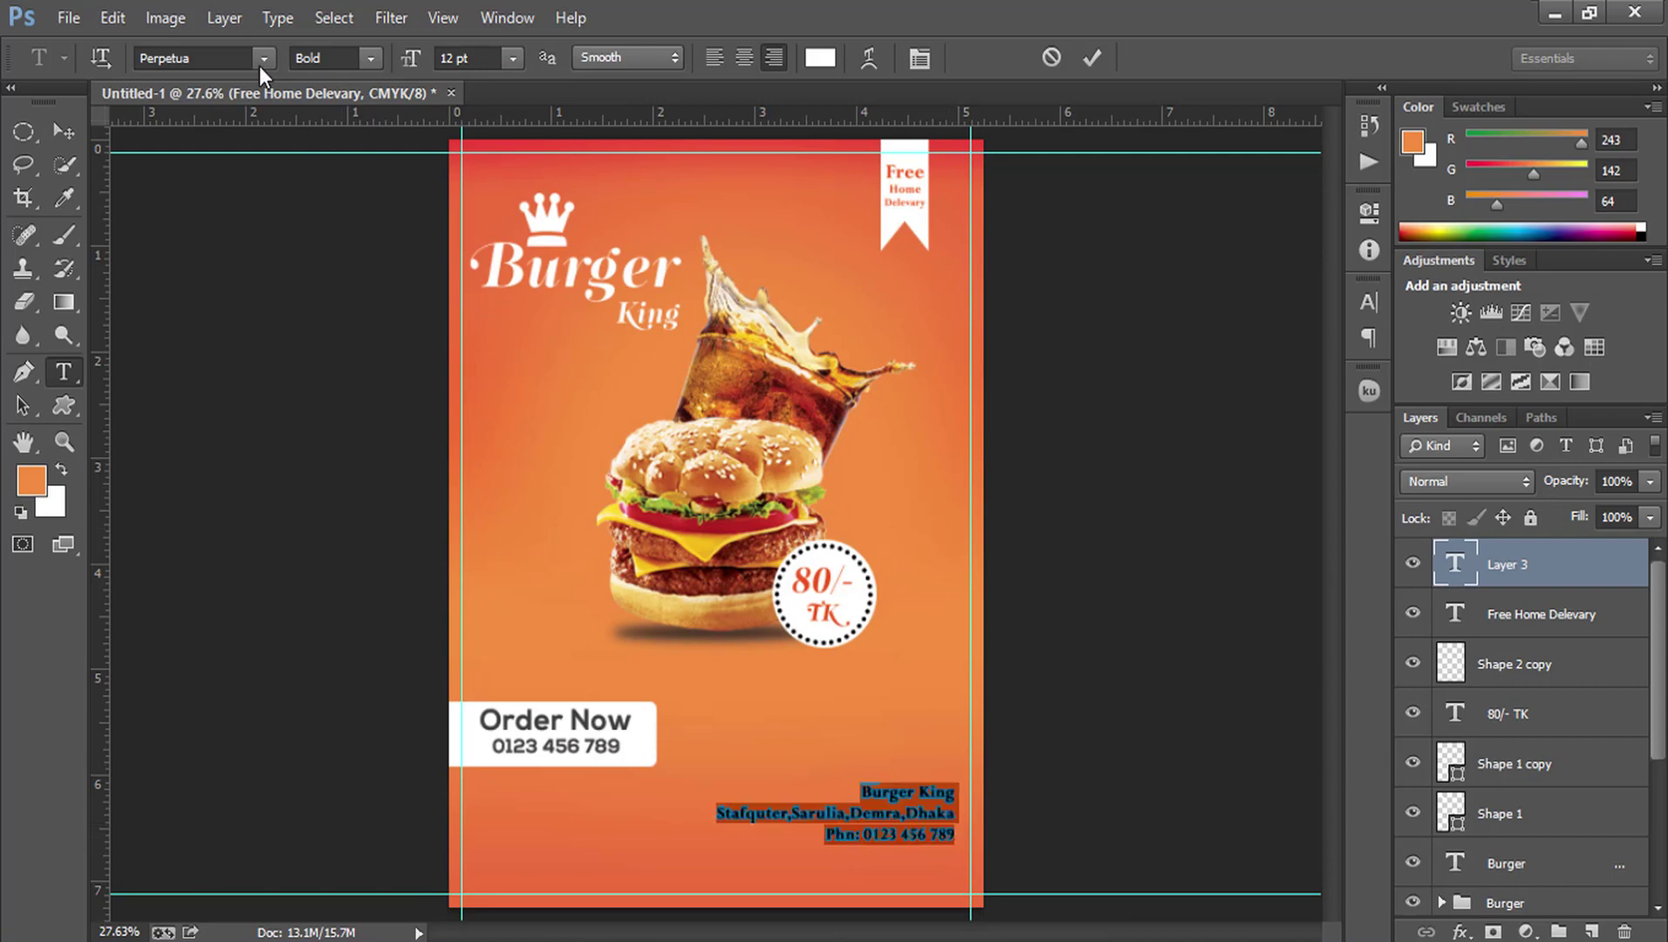
left_click(369, 58)
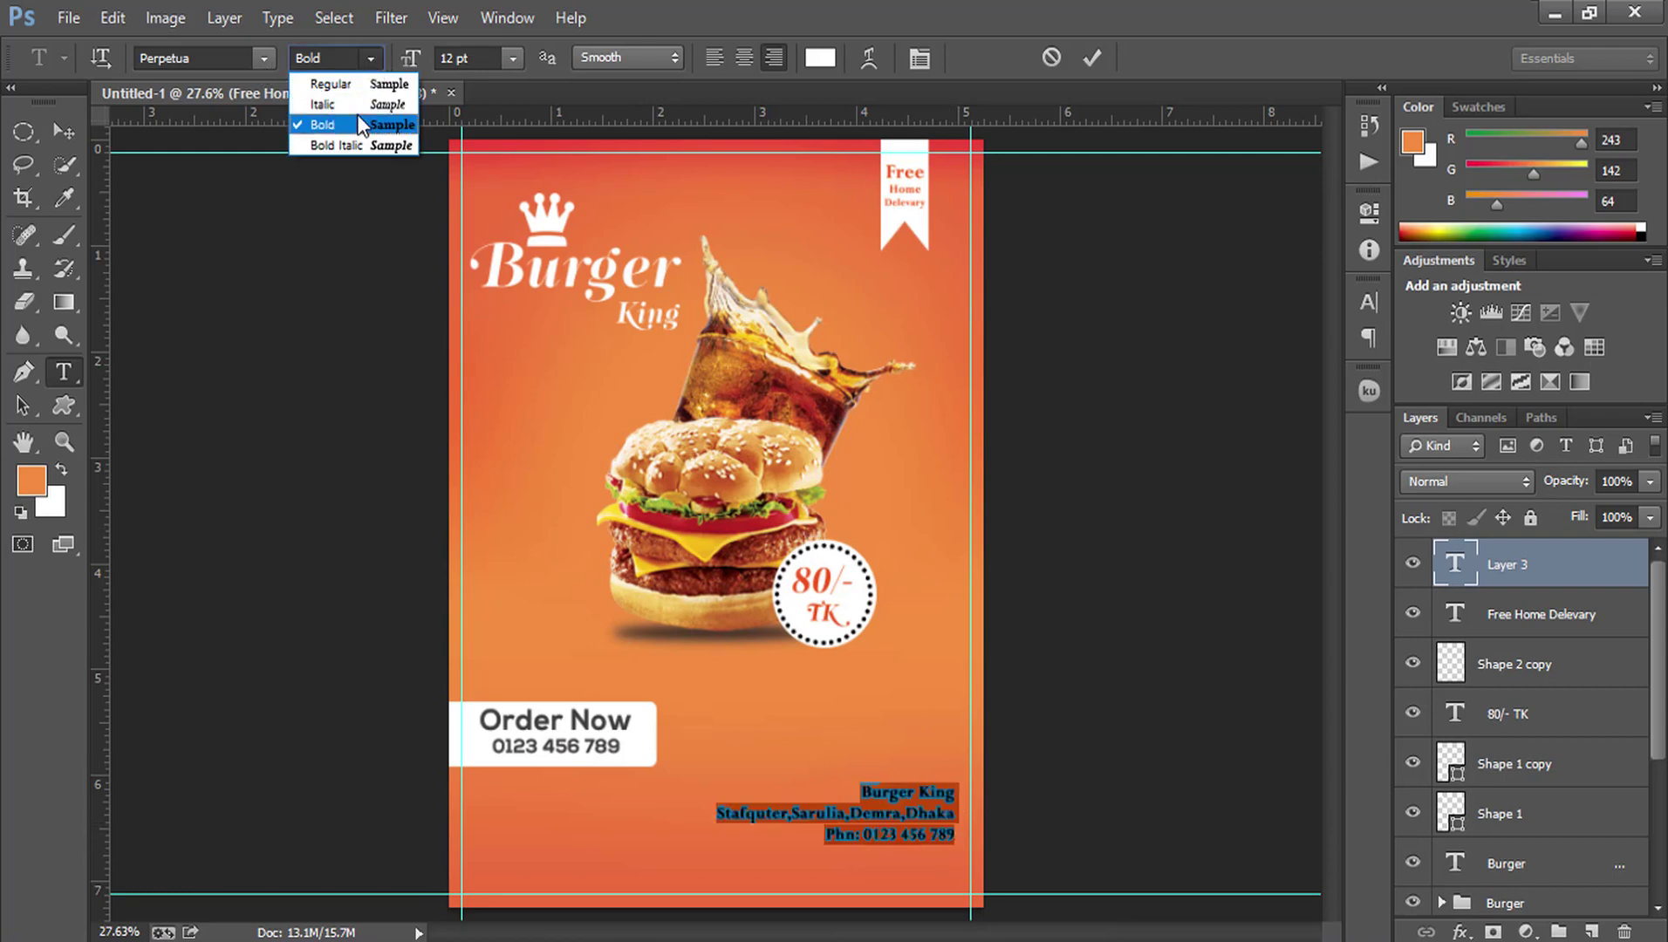
left_click(347, 78)
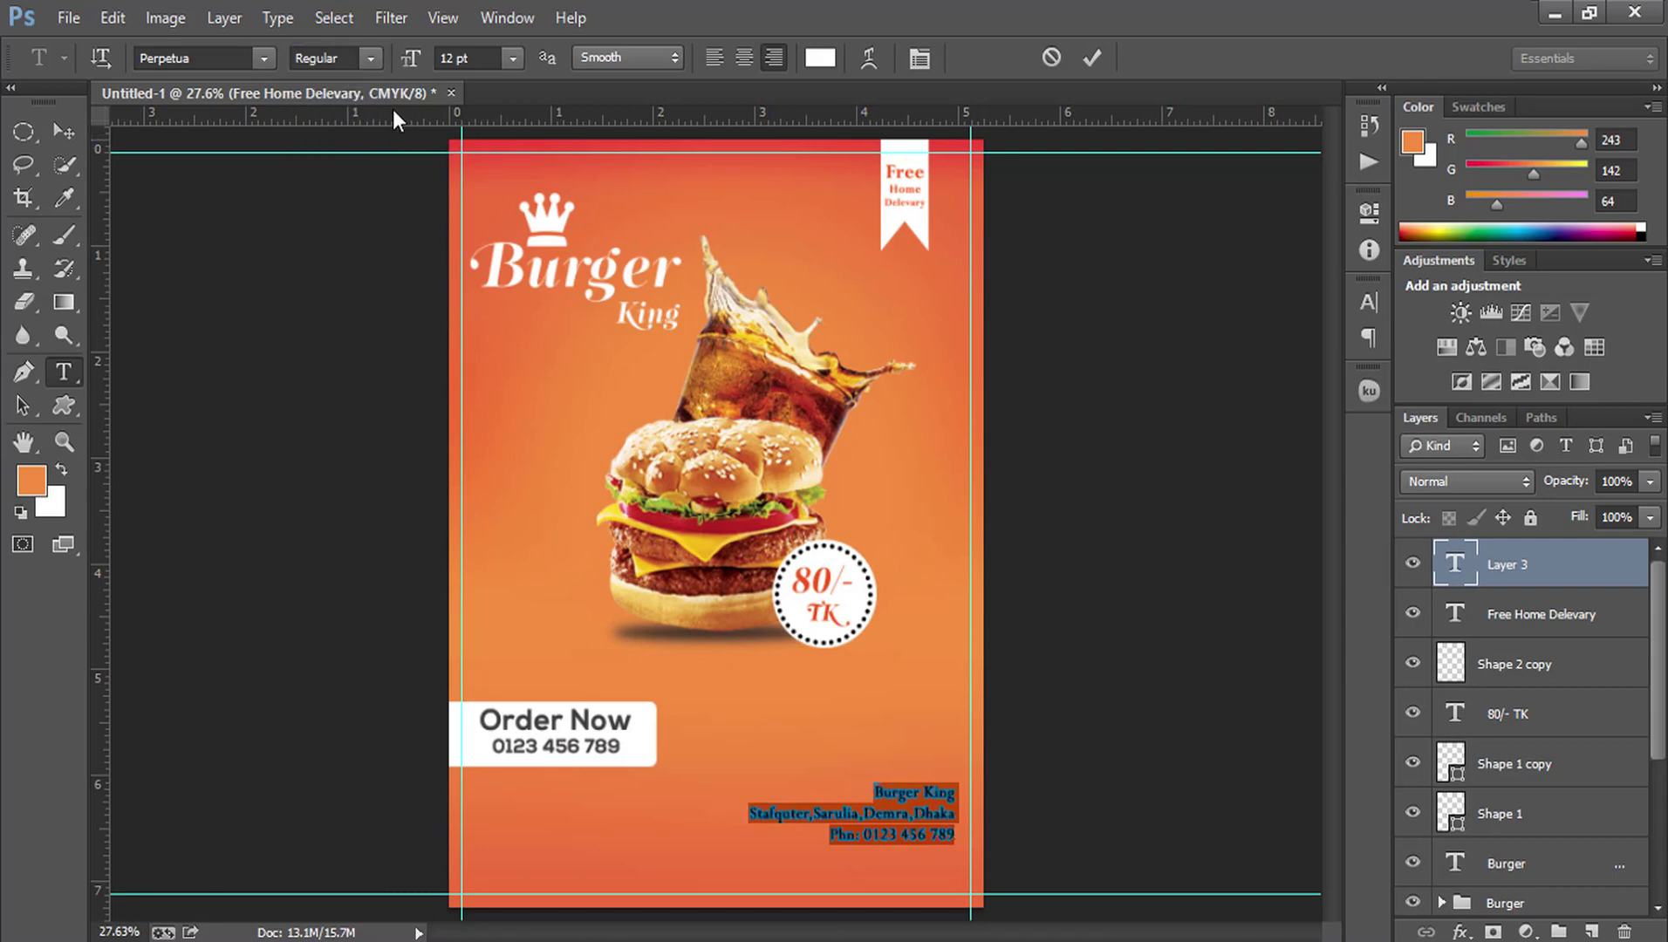
left_click(482, 59)
key("Up")
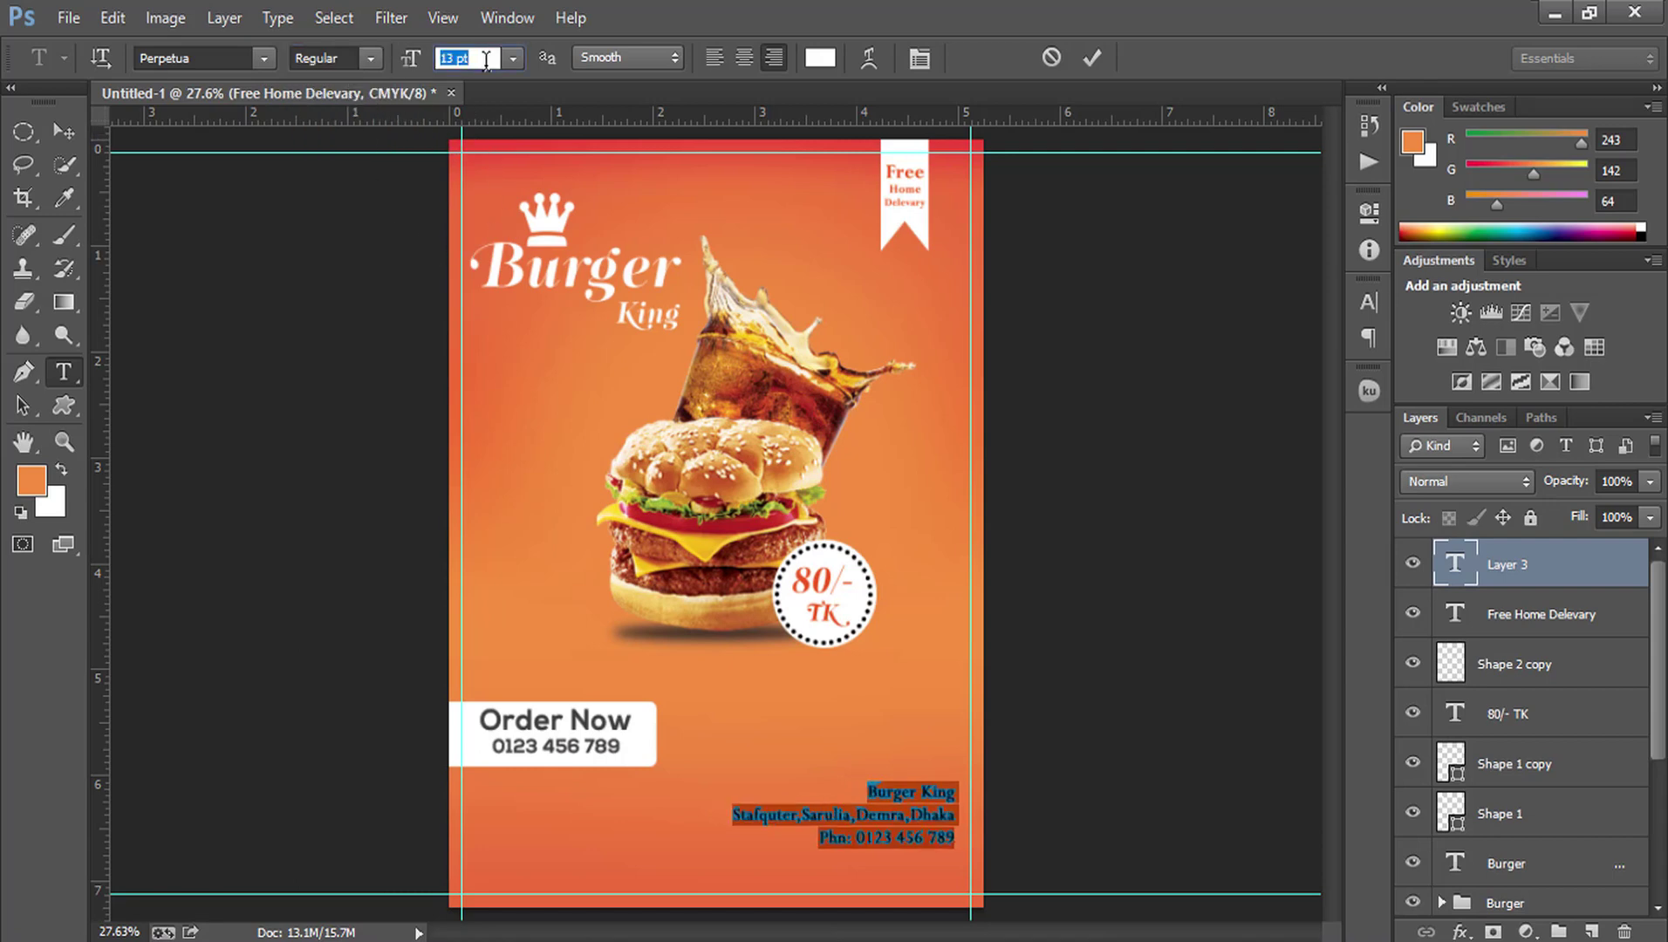
left_click(866, 811)
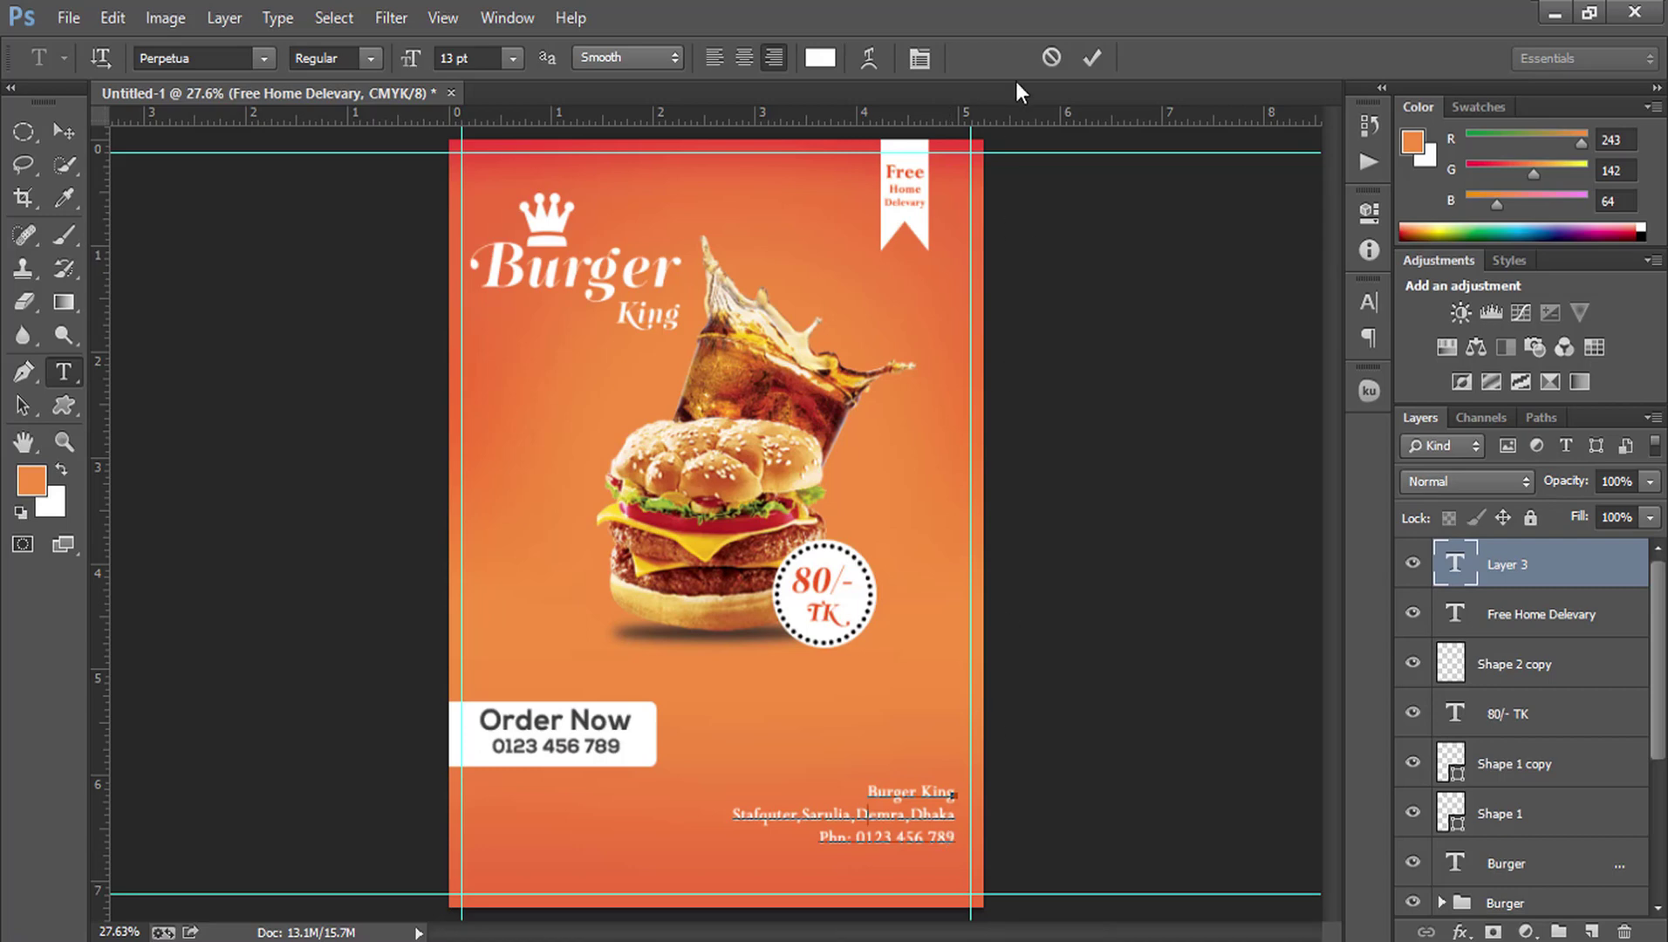
left_click(1090, 58)
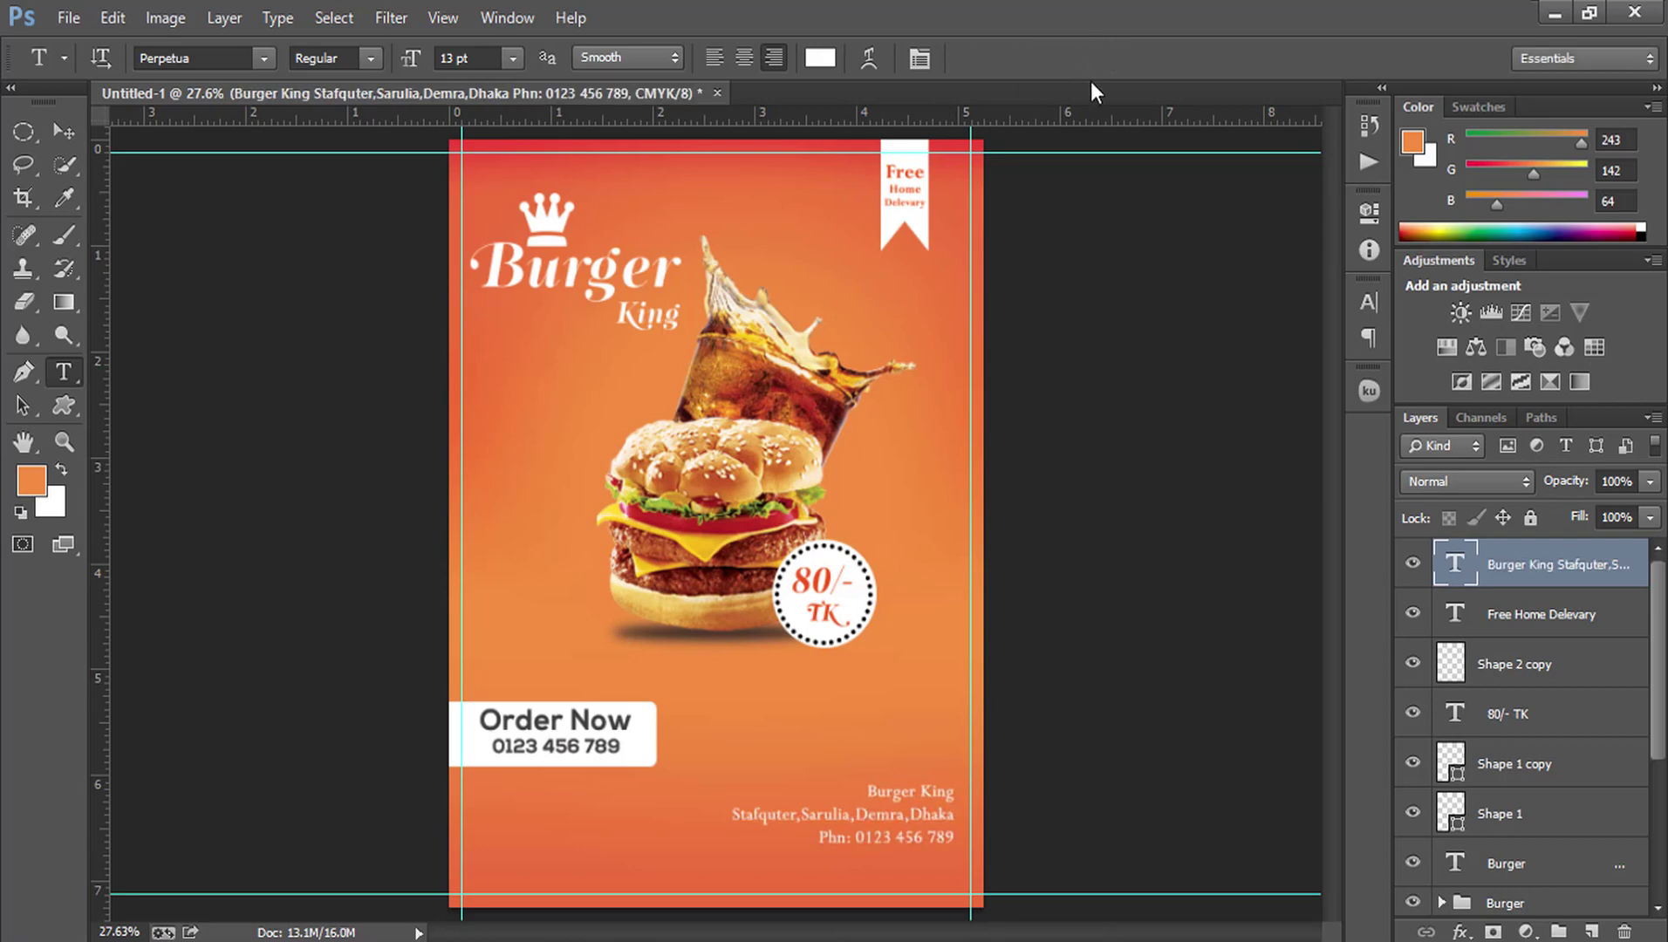
Step: Zoom in on the address block at the bottom of the poster
left_click(64, 442)
left_click(1234, 685)
left_click(1026, 674)
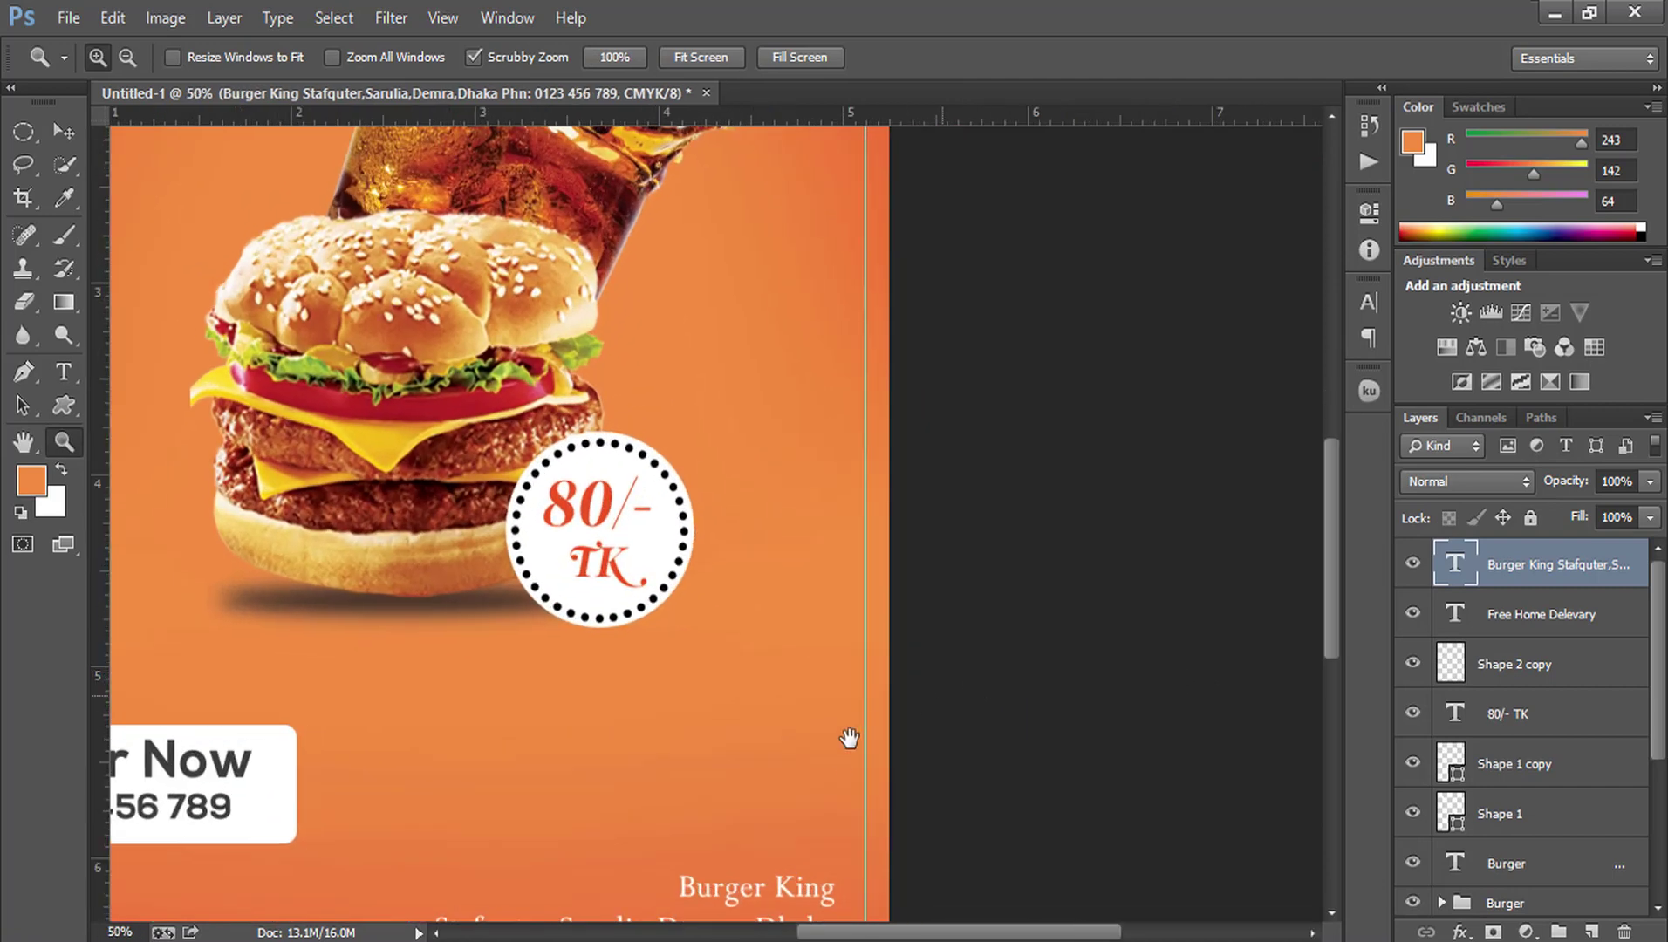
scroll(849, 737, "down", 5)
left_click(886, 577)
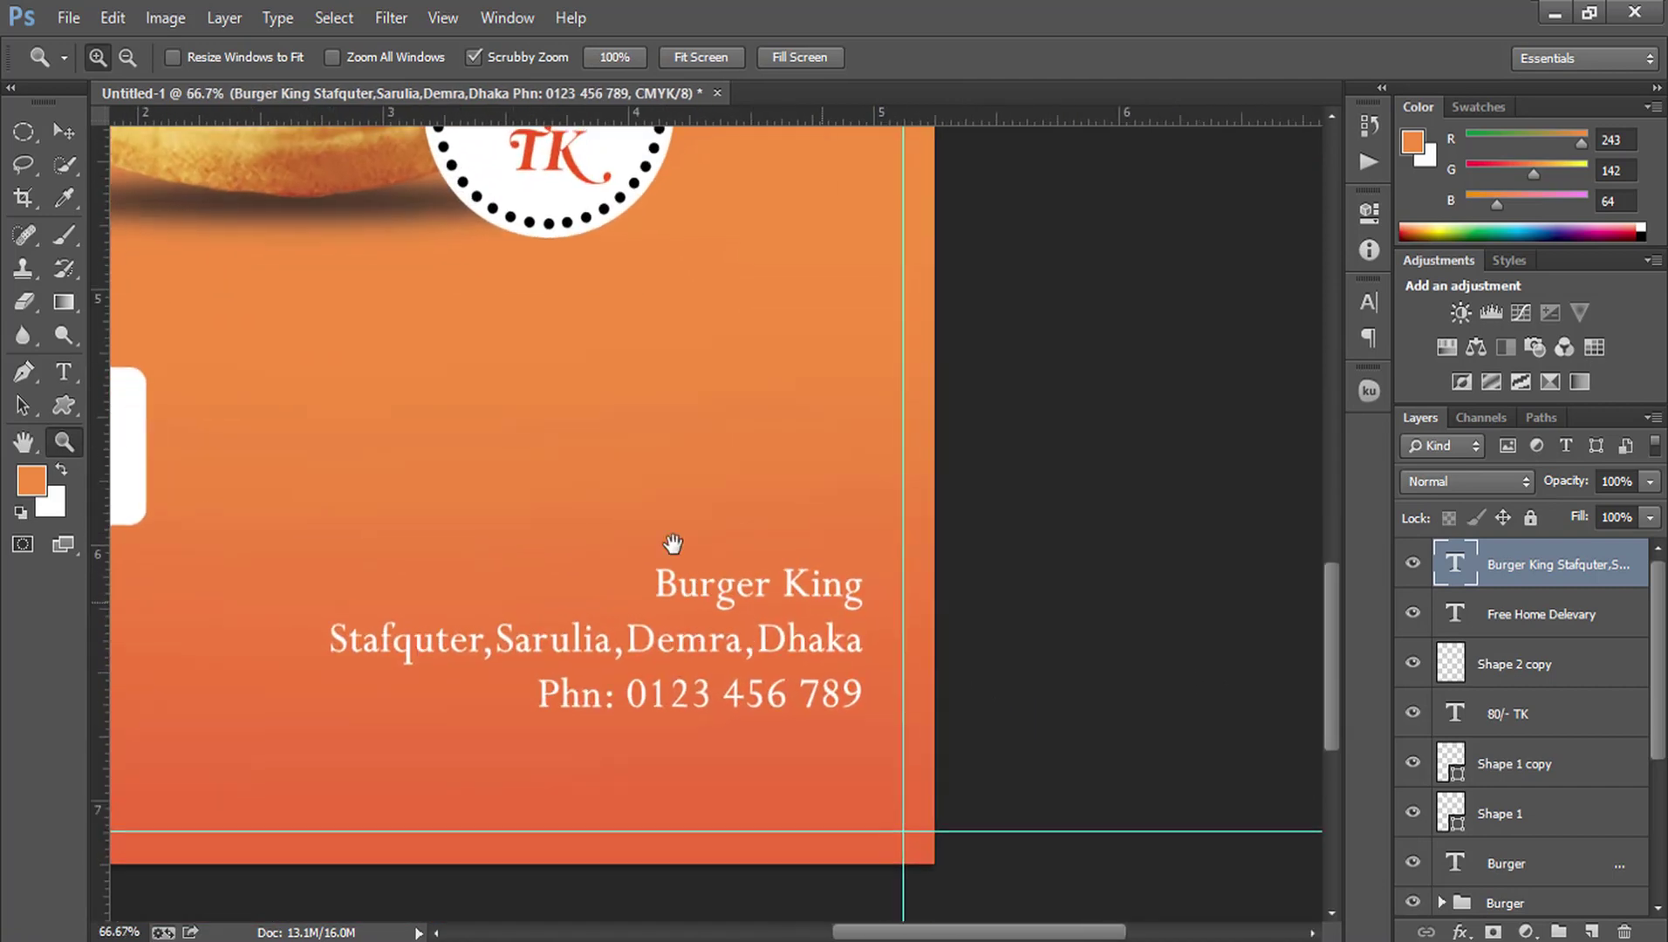
Step: Make the 'Burger King' line bold, leaving the lines below Regular
left_click(64, 373)
left_click(655, 569)
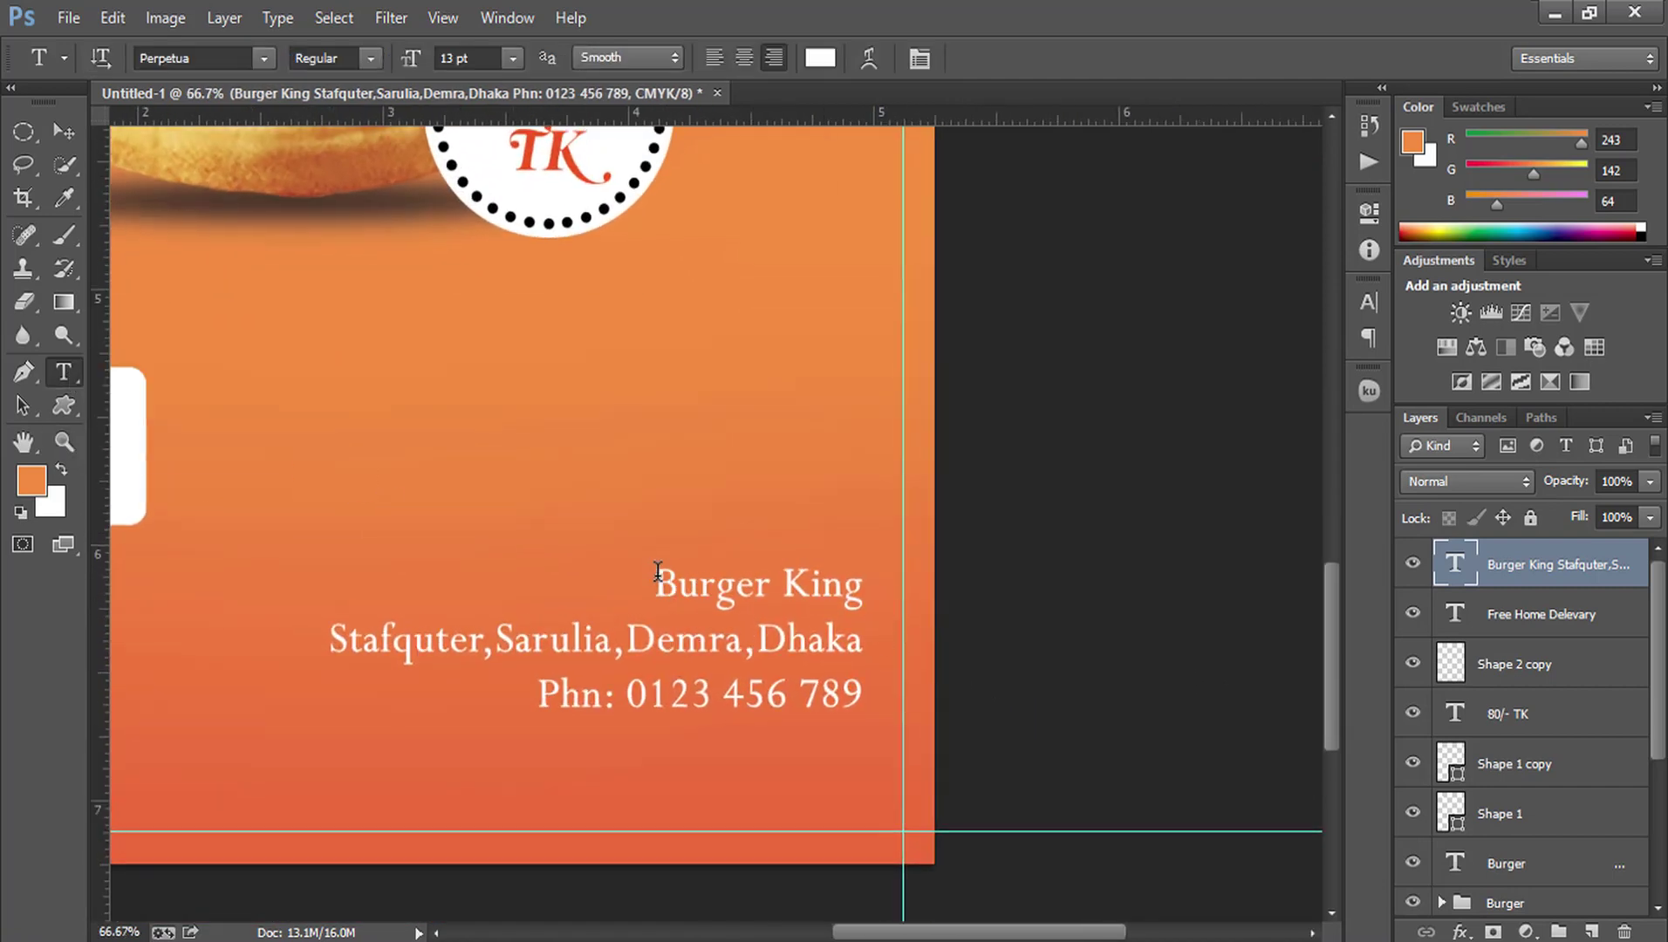
left_click_drag(655, 572, 903, 580)
left_click(370, 58)
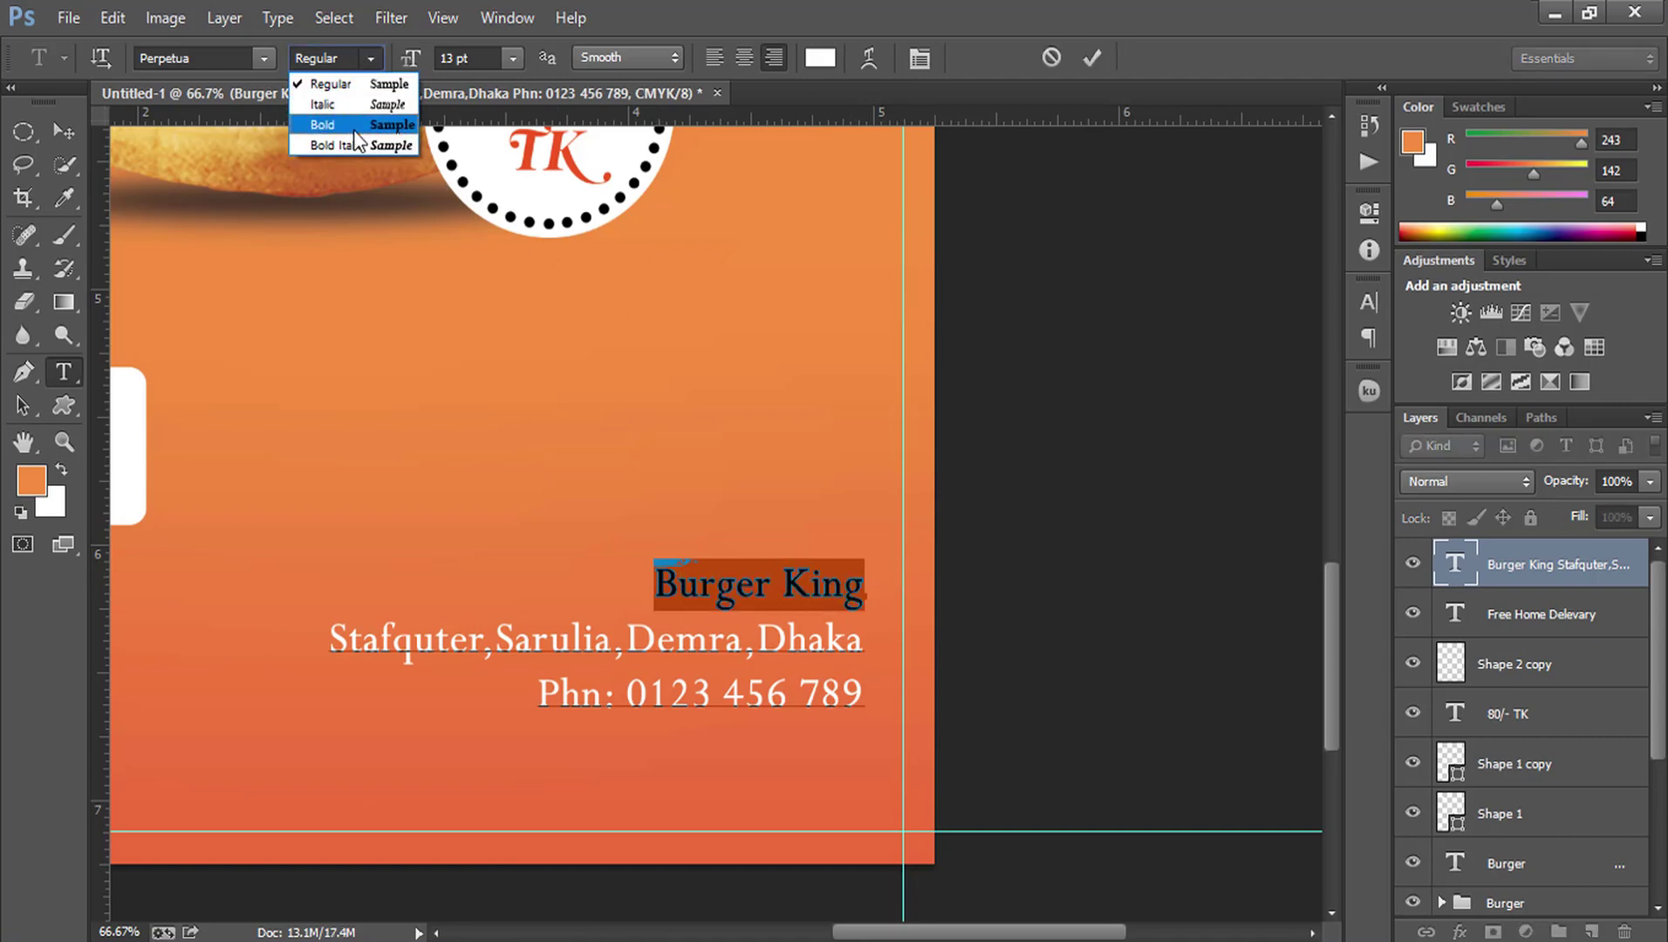
left_click(346, 120)
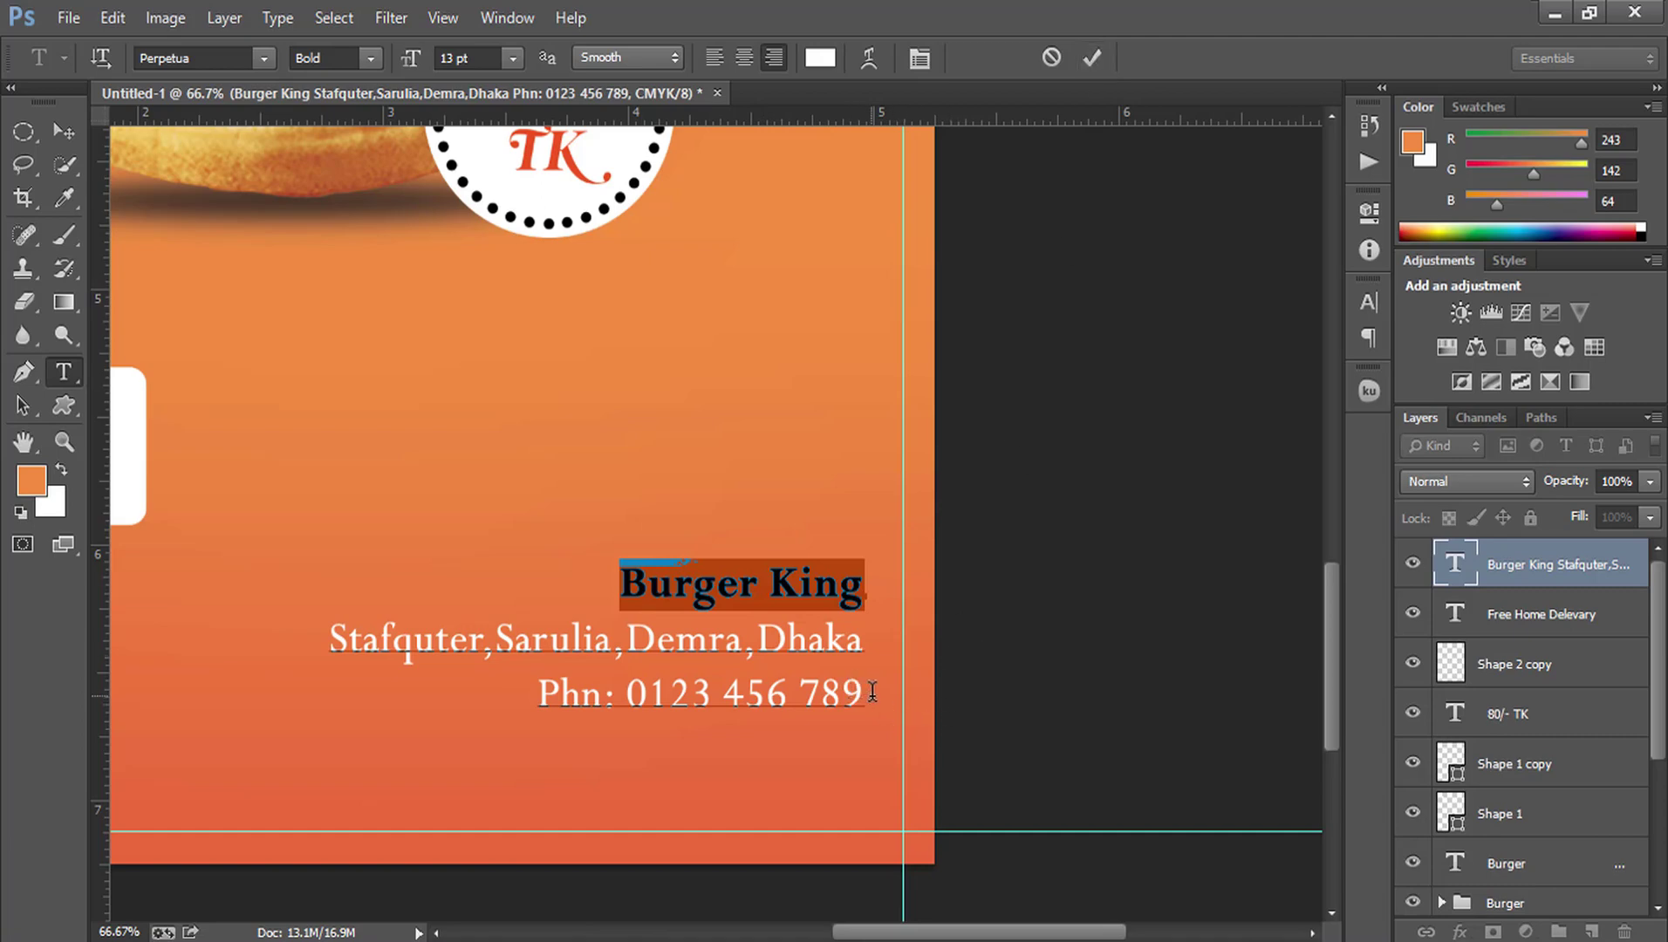
left_click(864, 648)
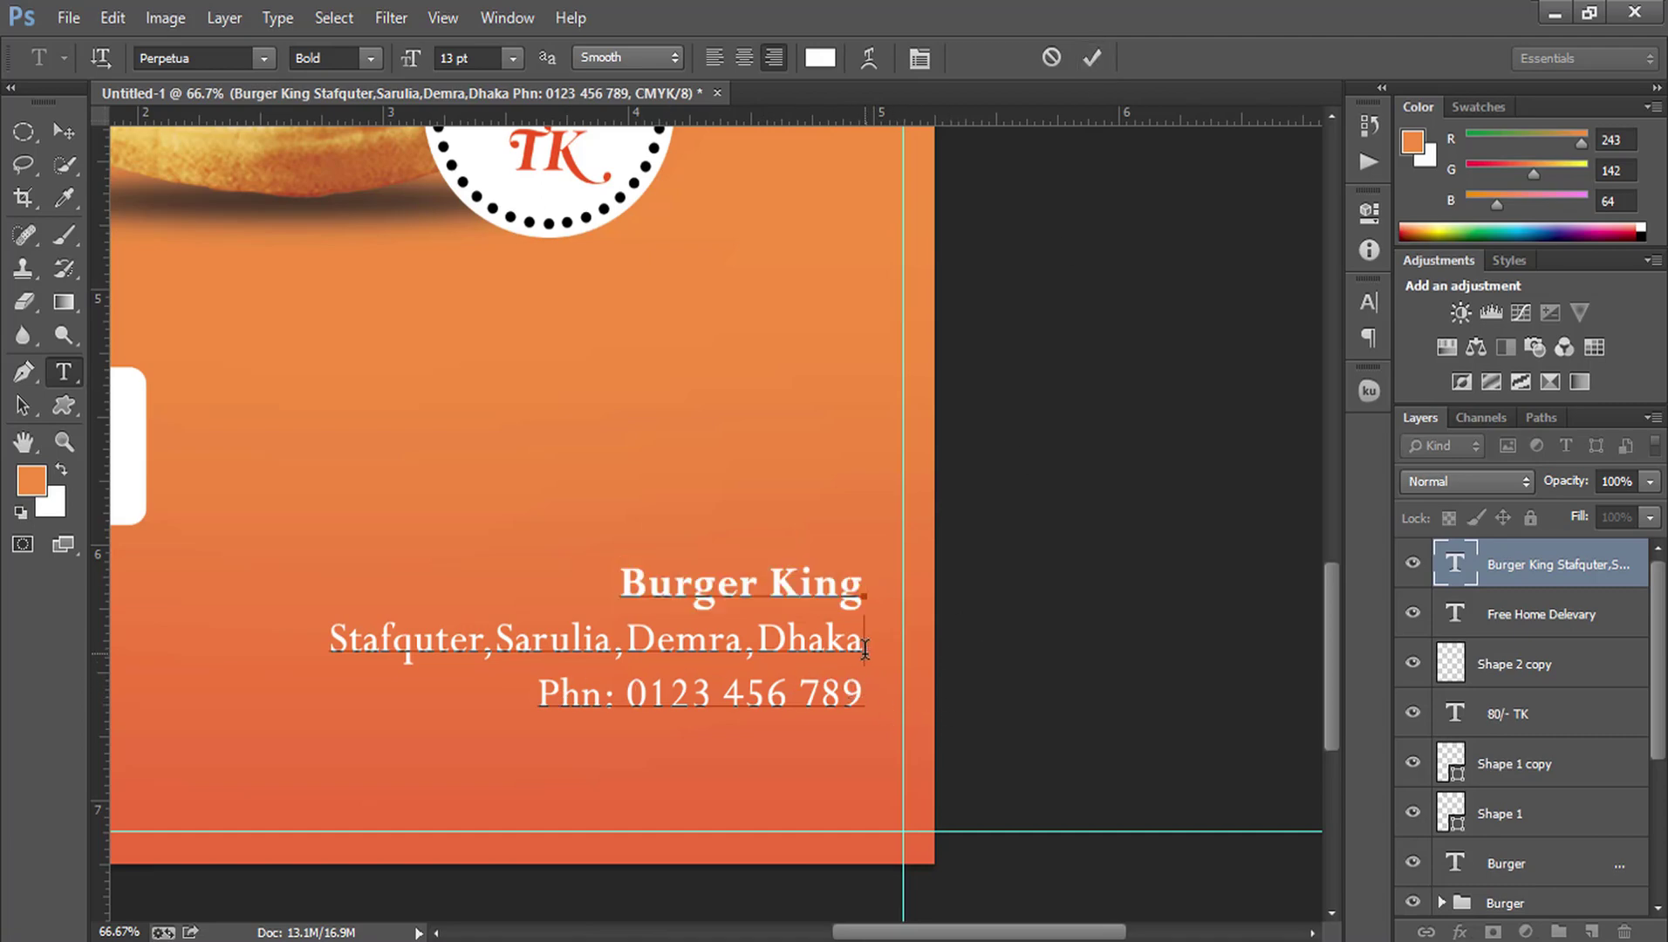
key("Return")
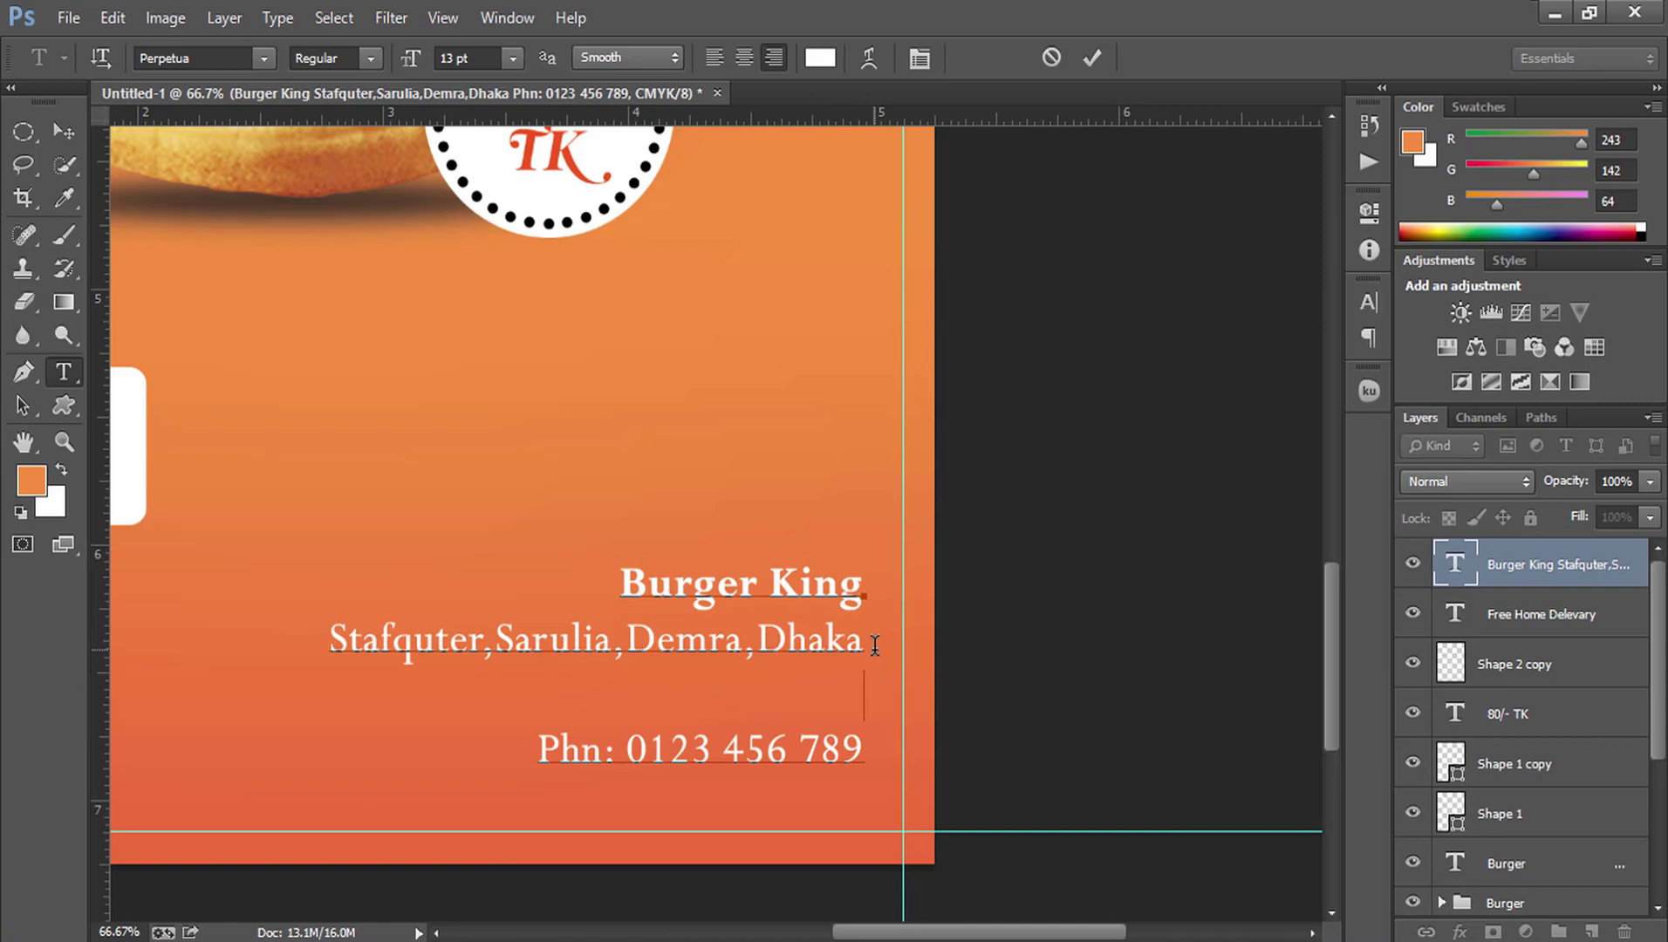
type("www")
type(".")
type("Face")
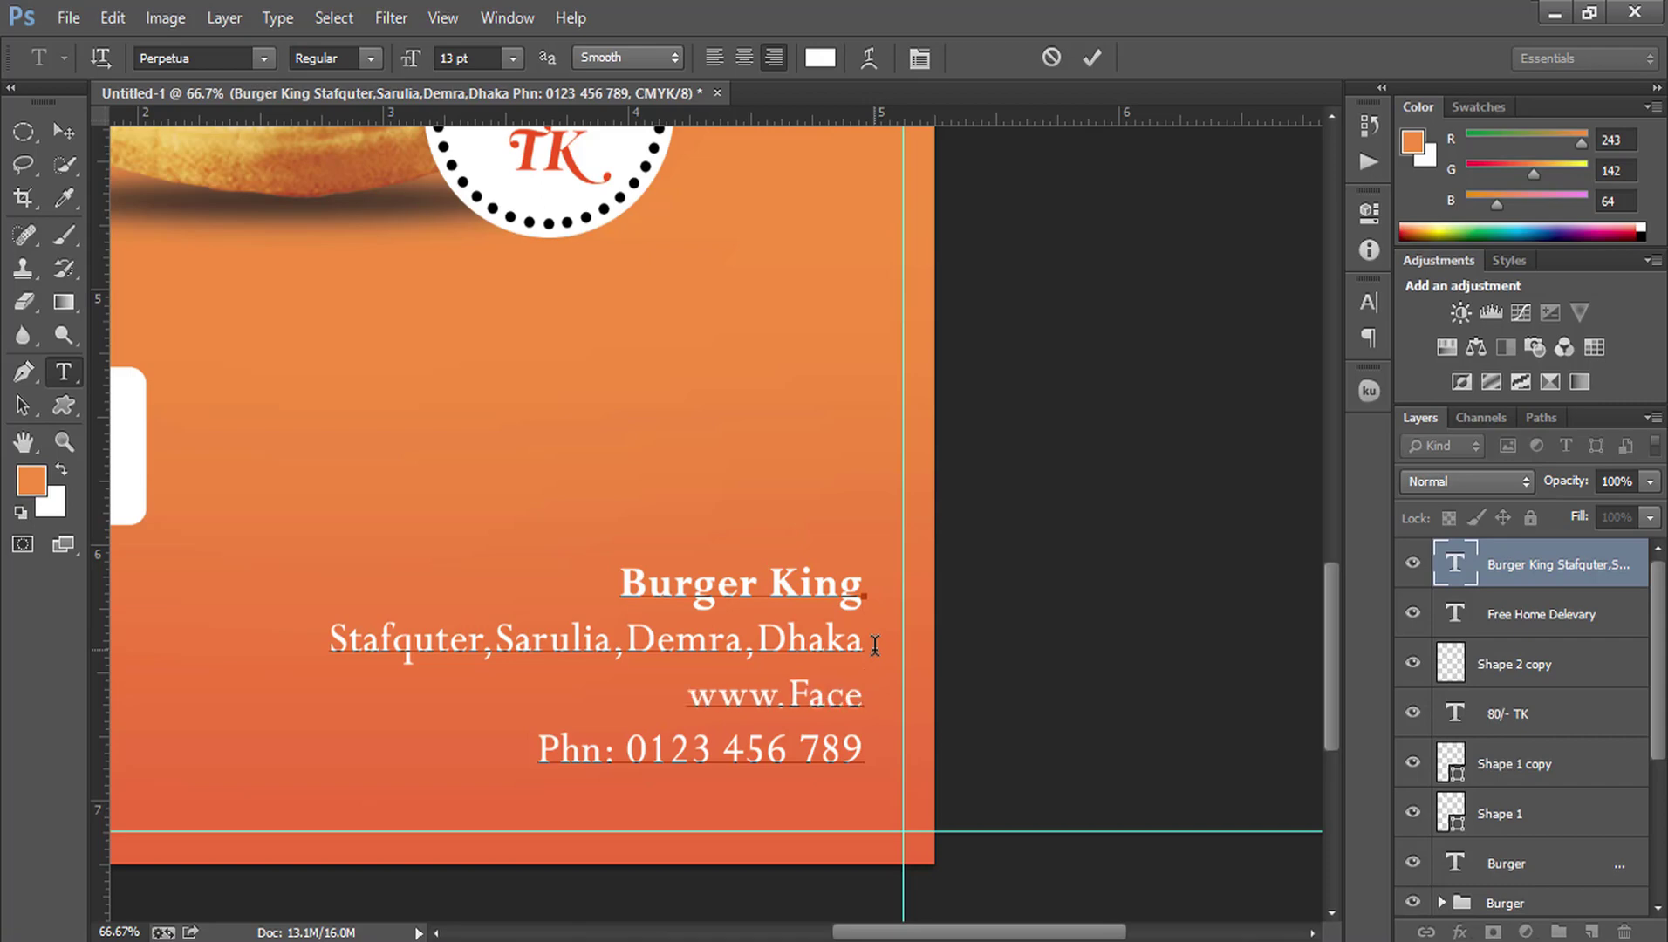
type("boo")
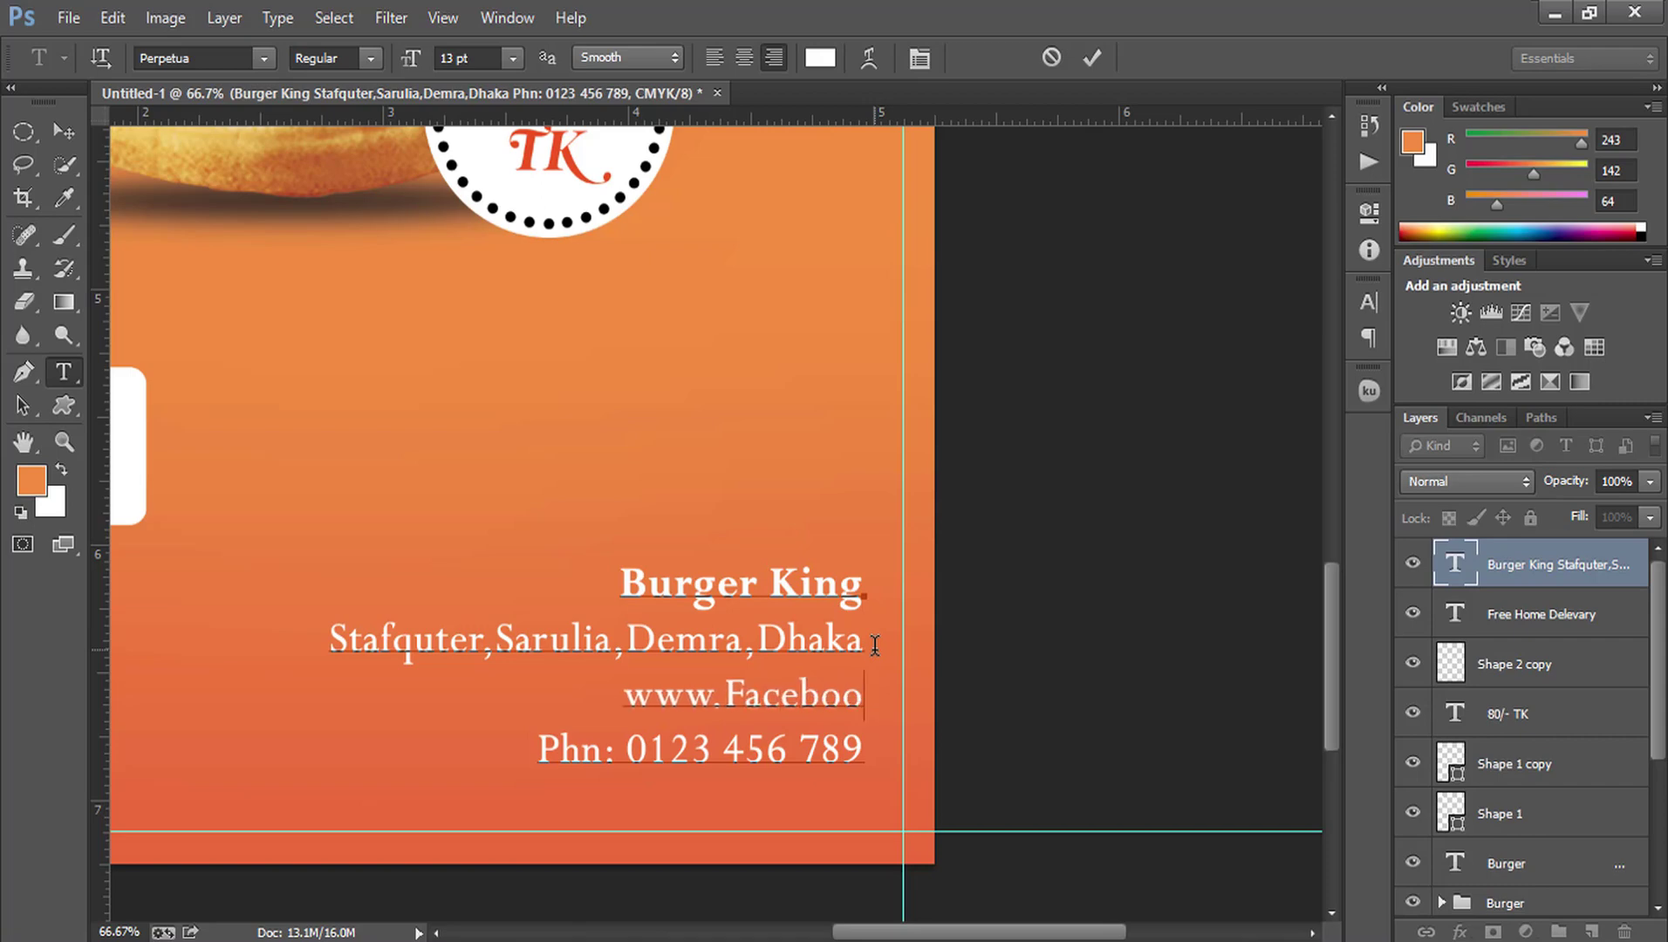
type("k")
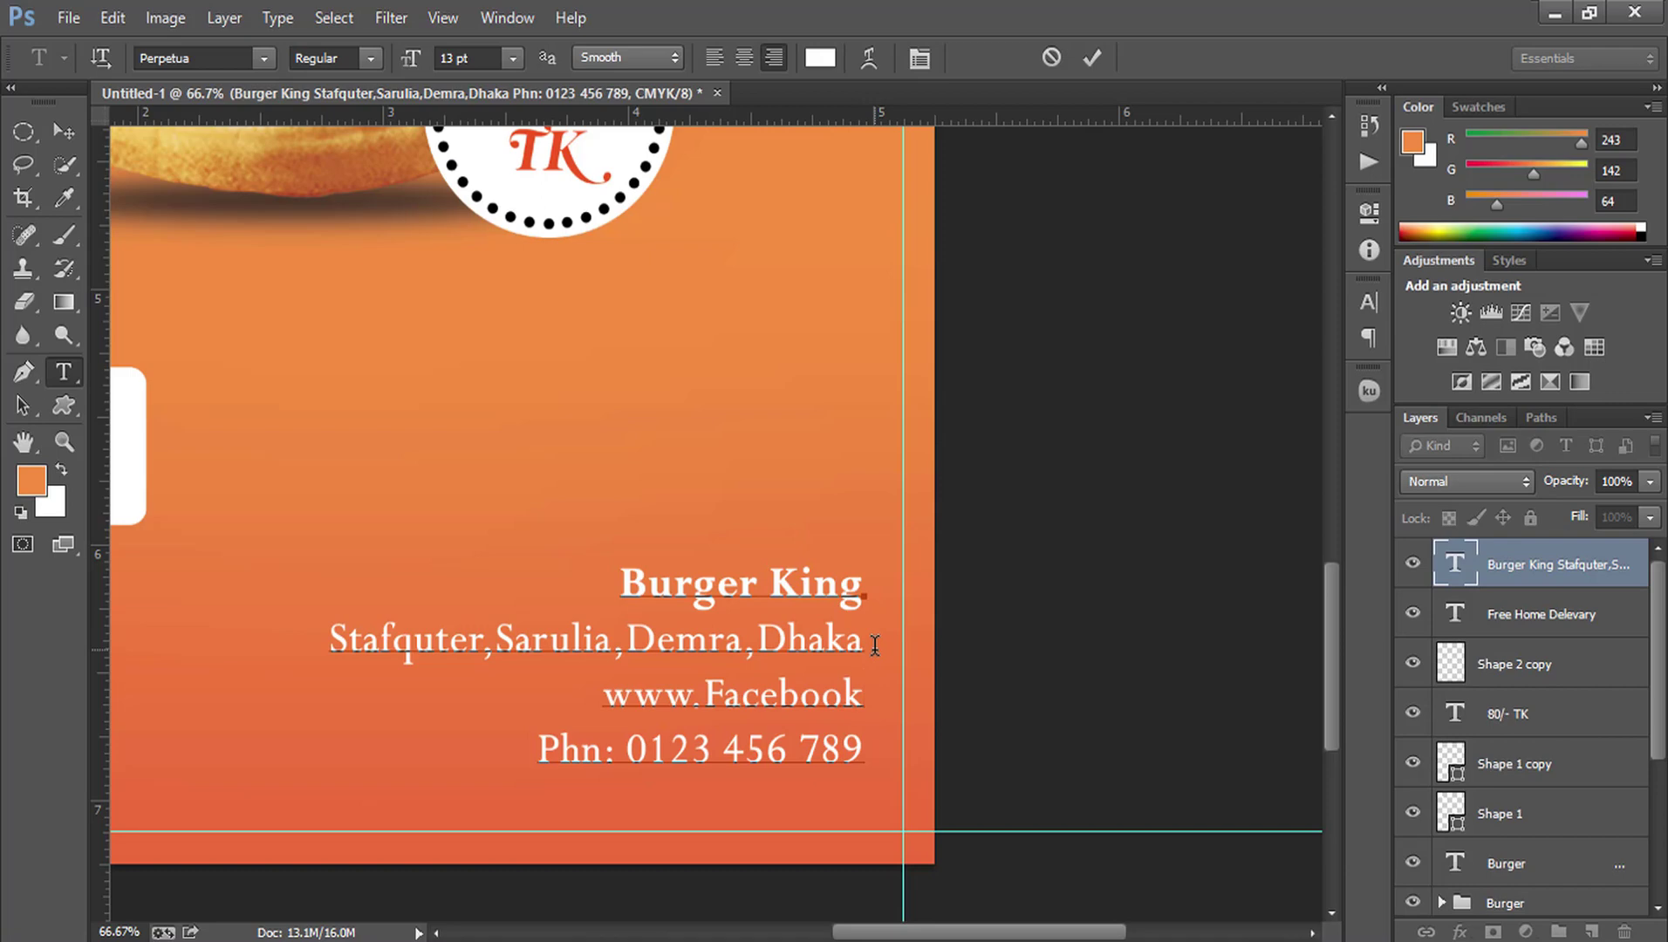
type(".com")
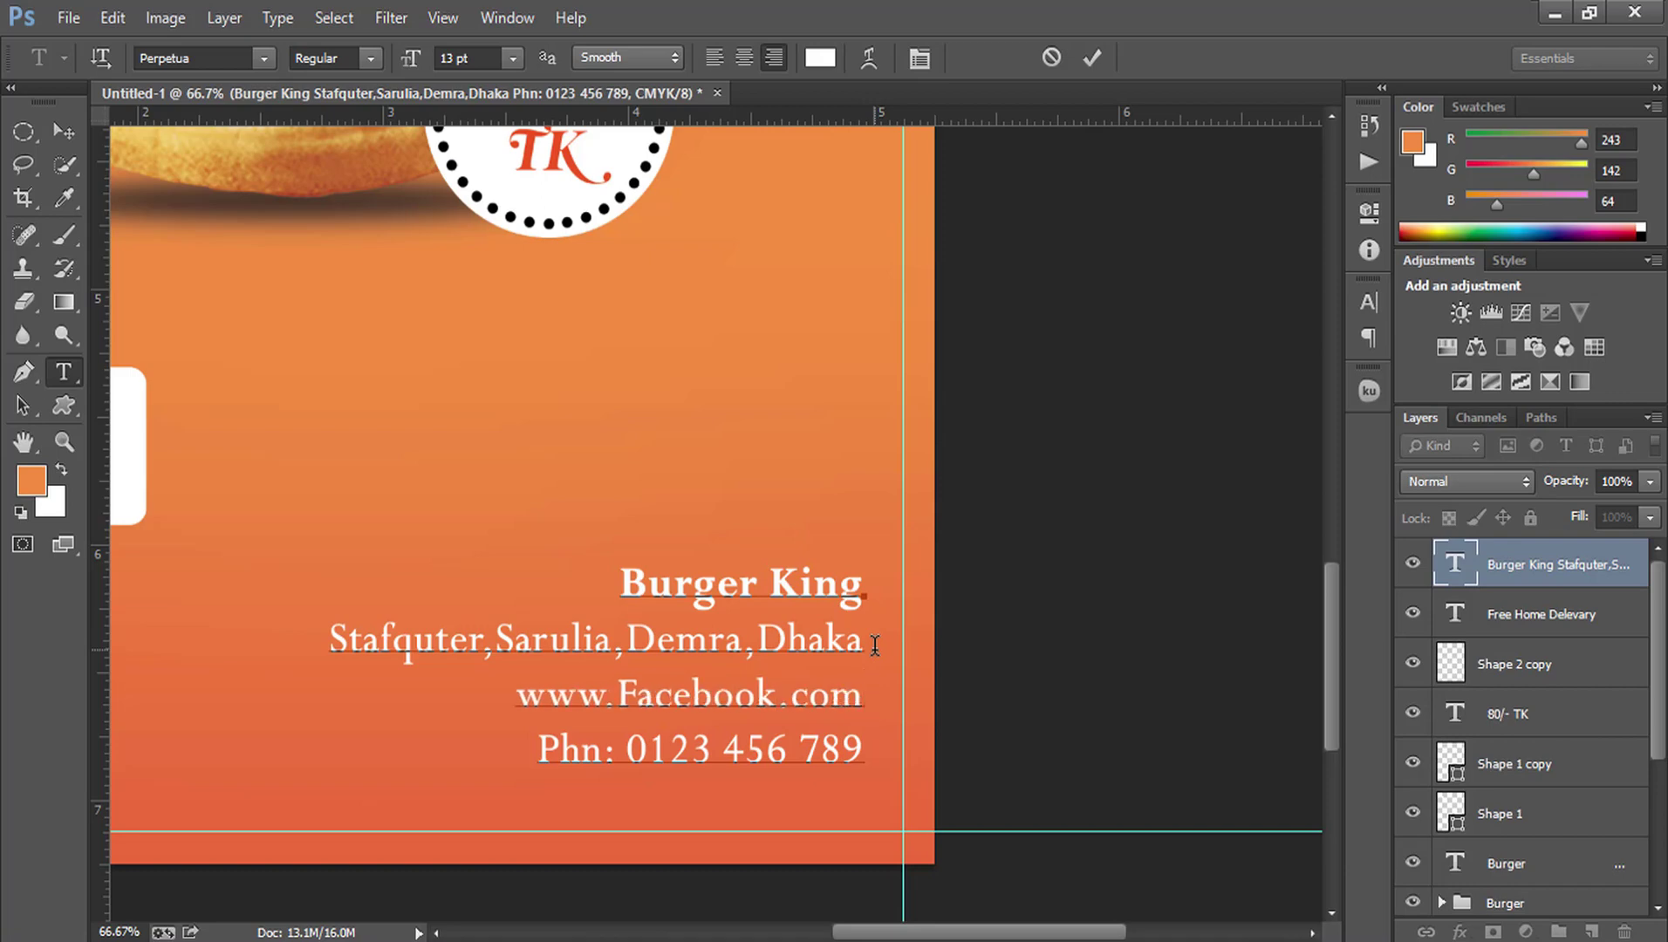
type("/")
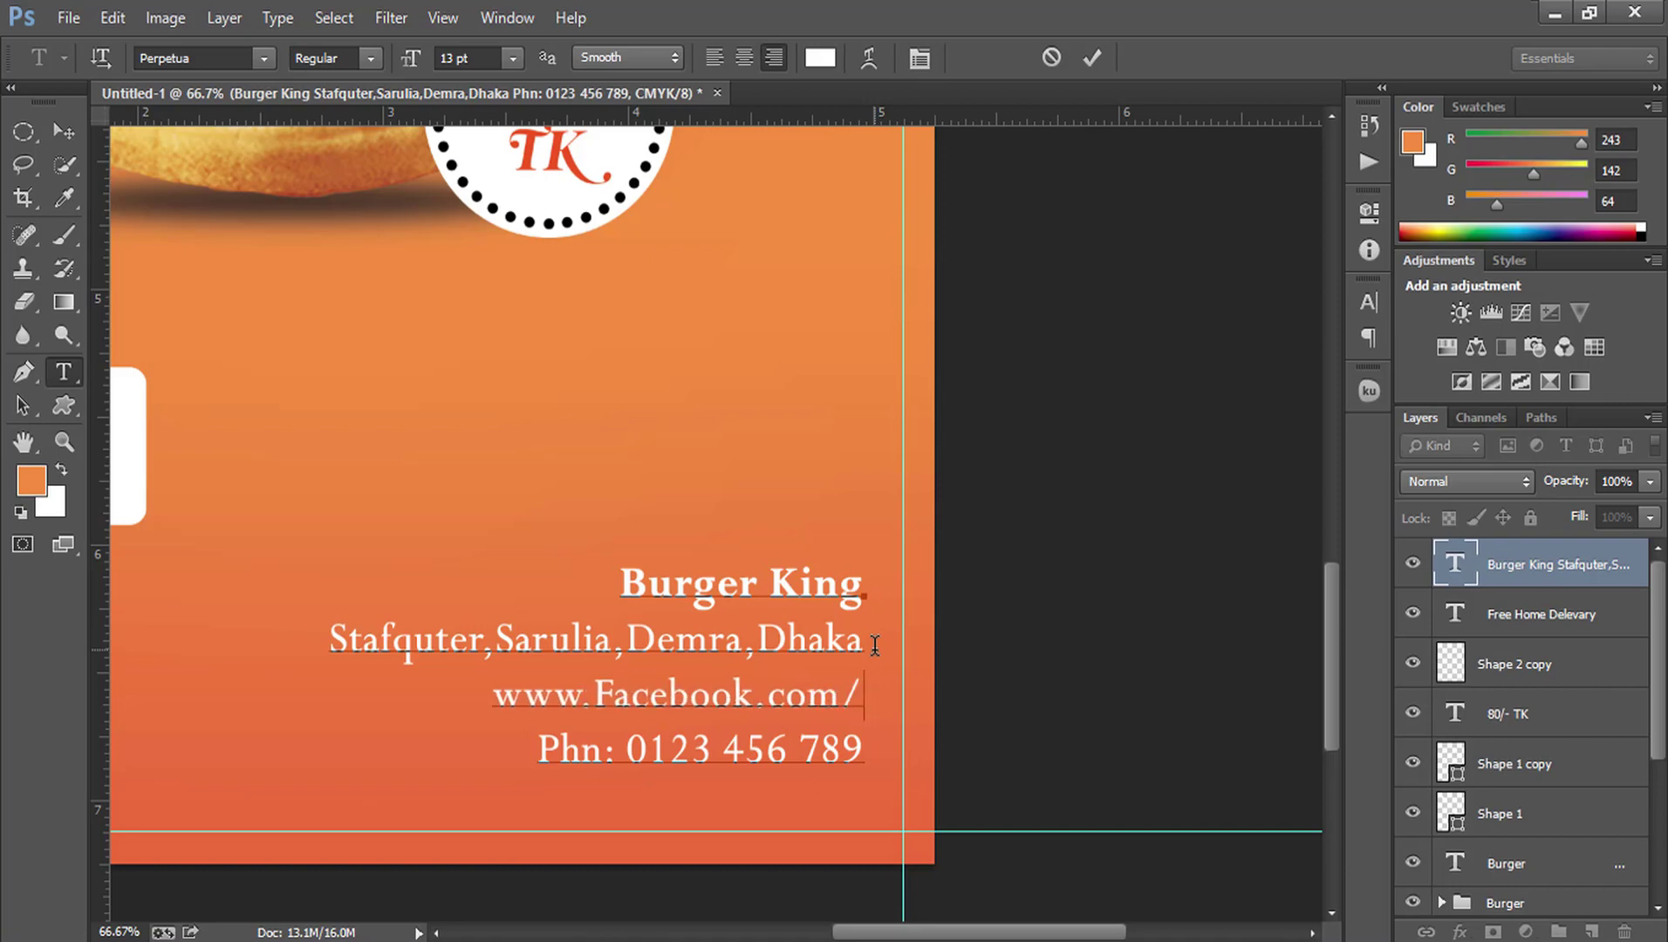
type("burg")
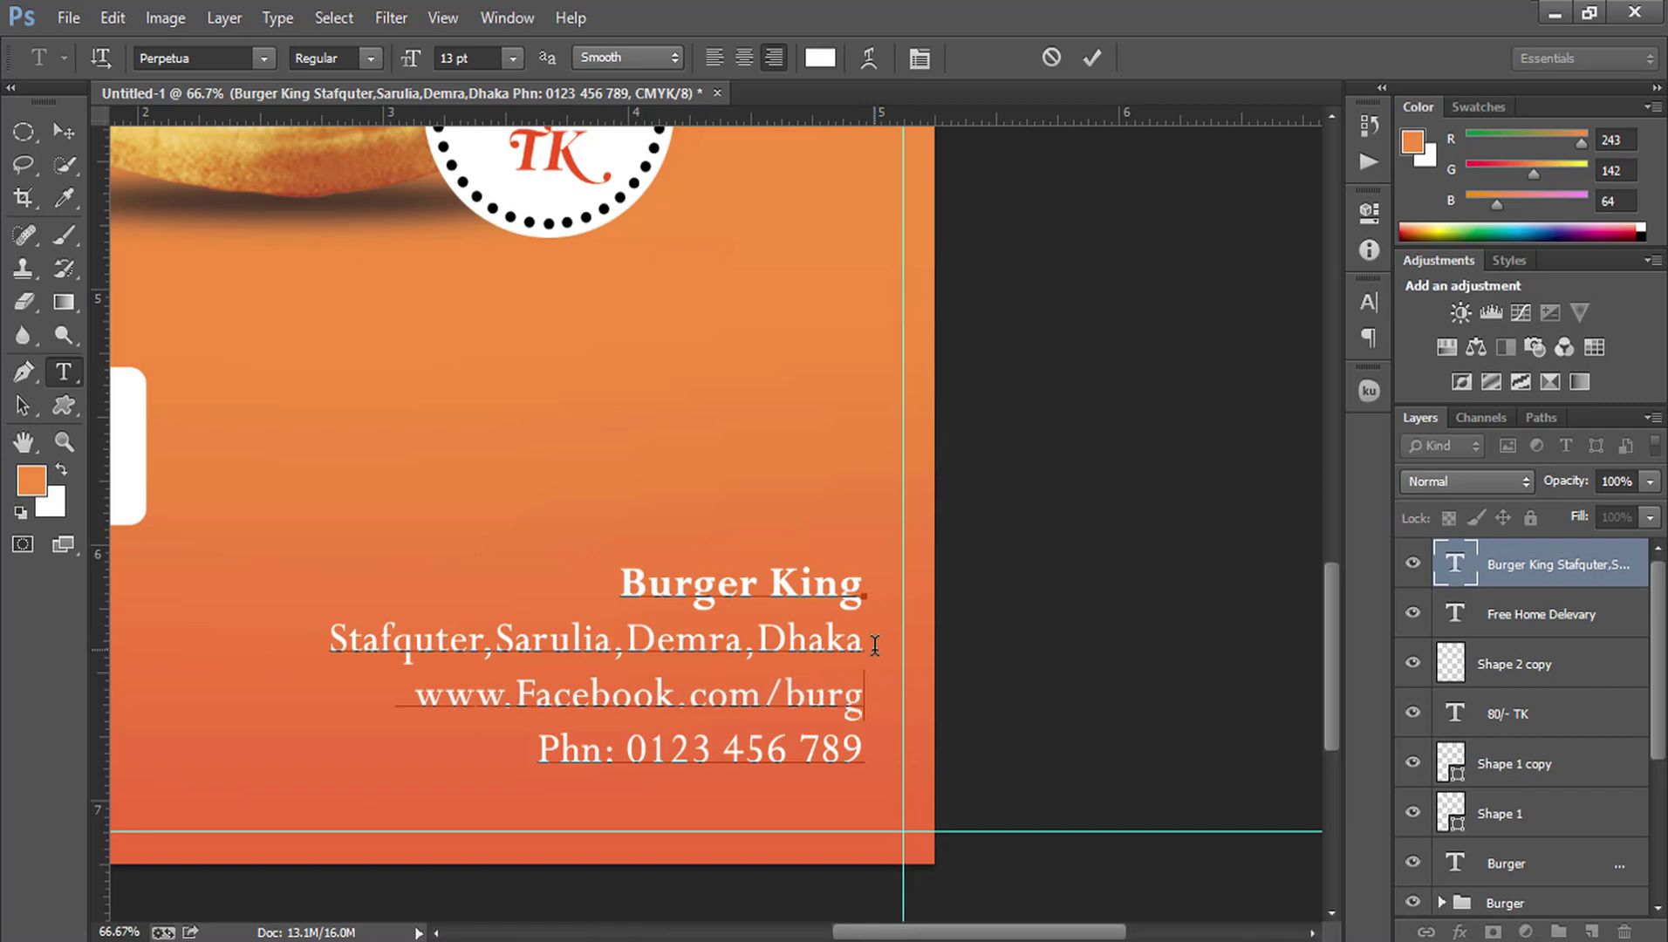
type("erking")
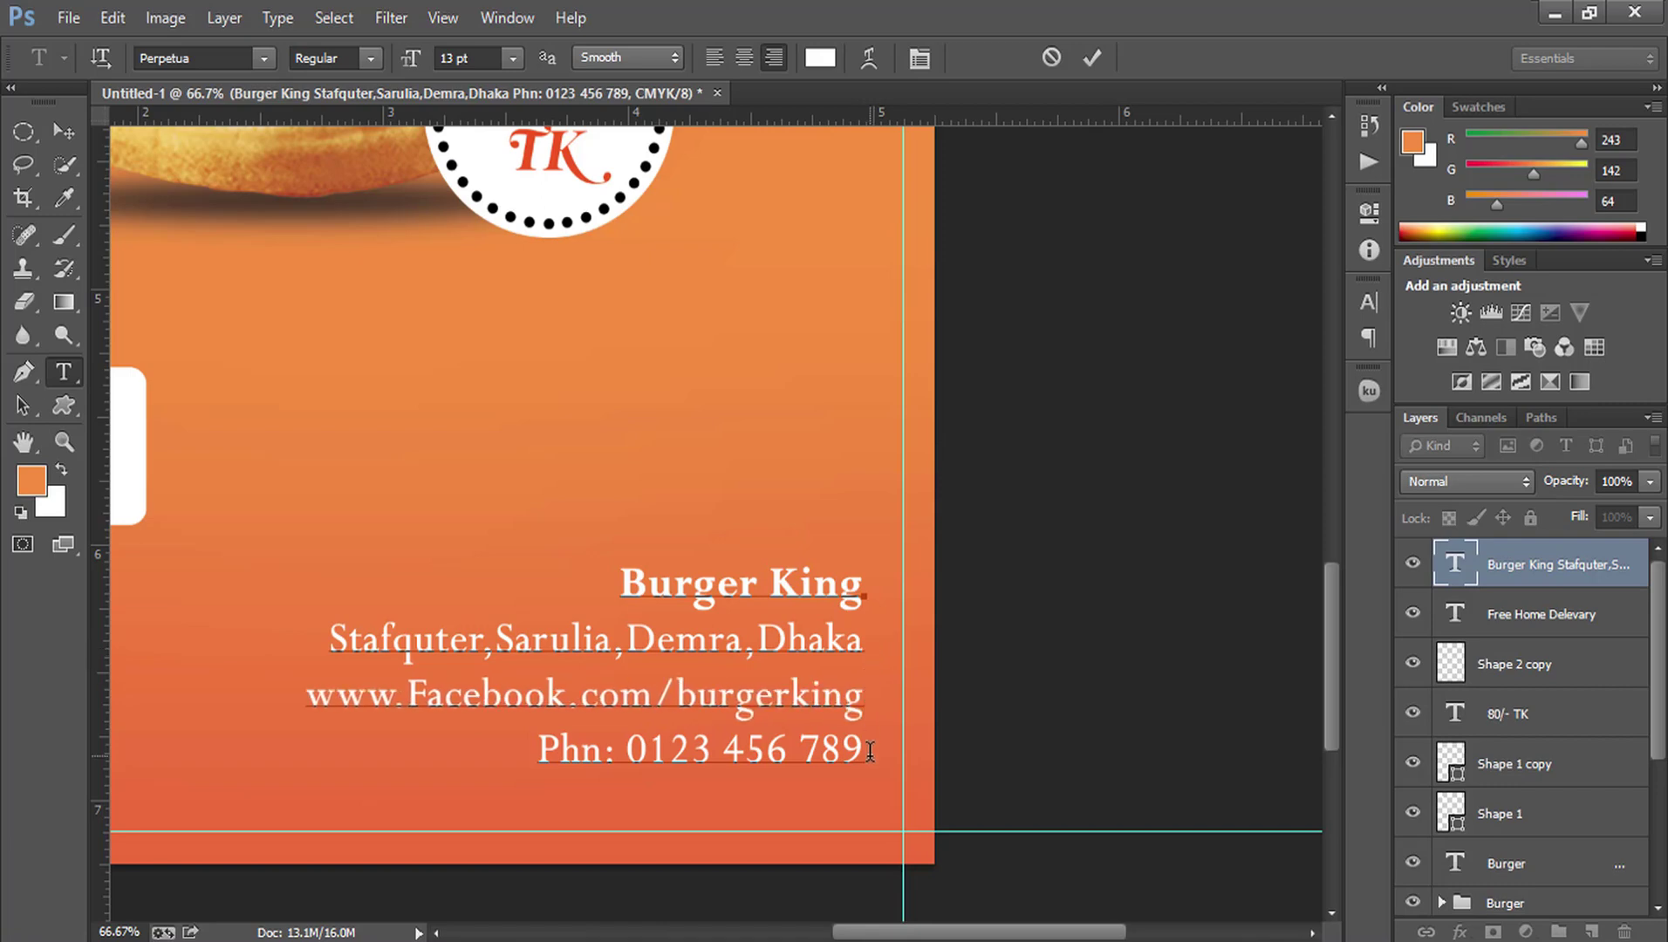
left_click(1099, 51)
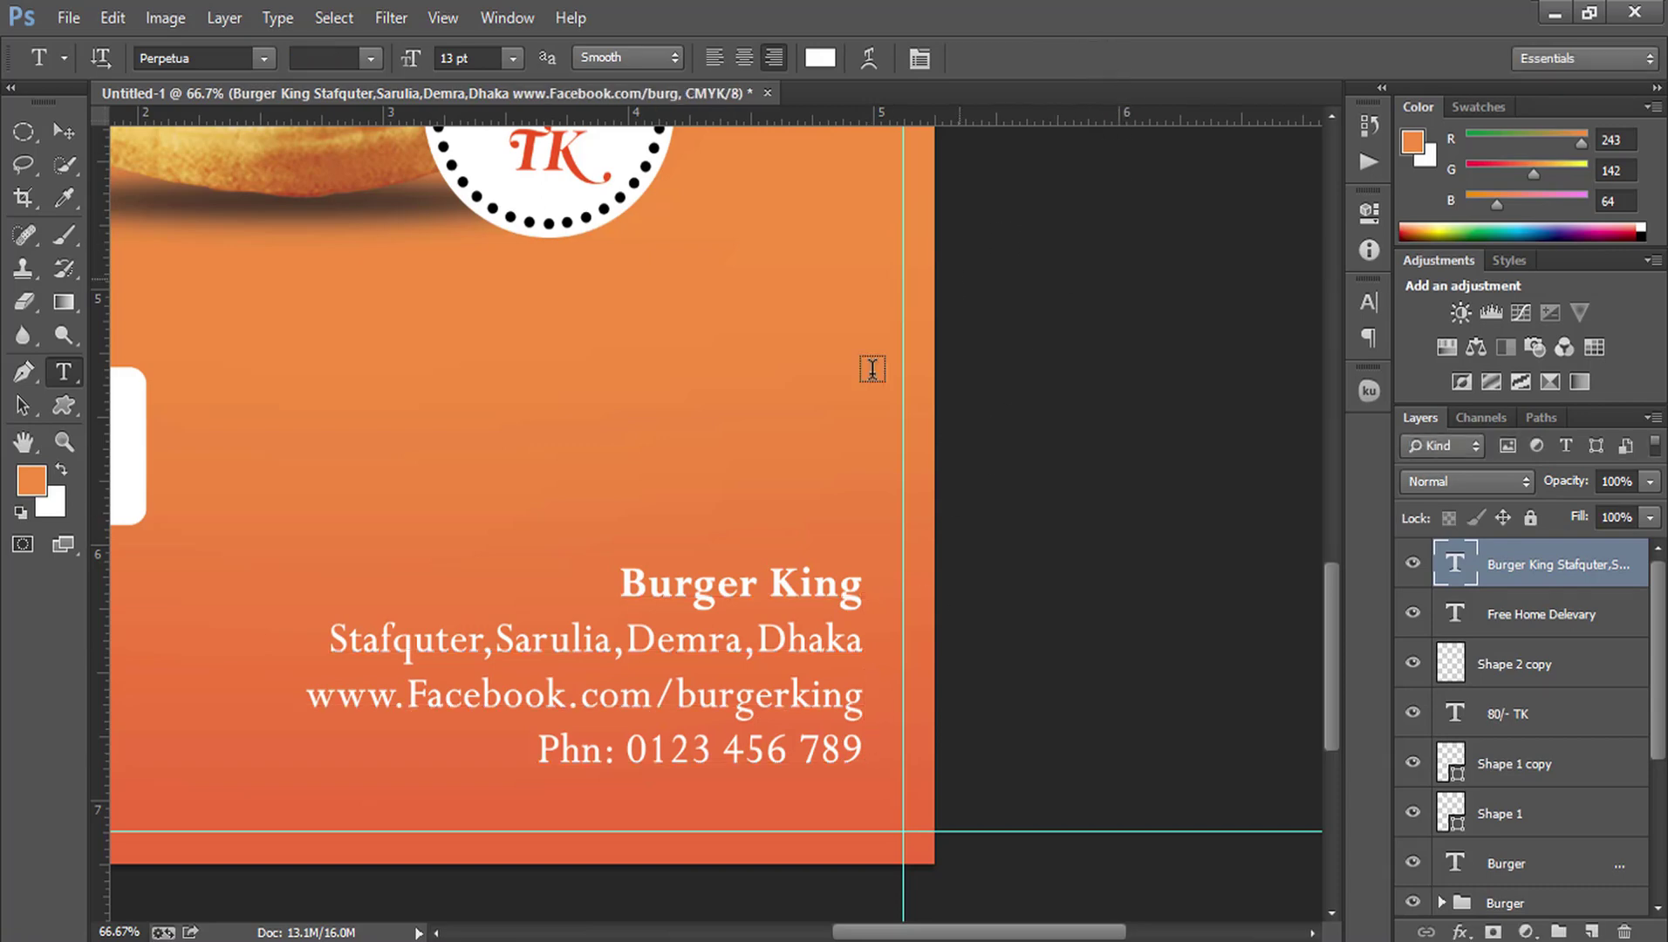
key("alt+Tab")
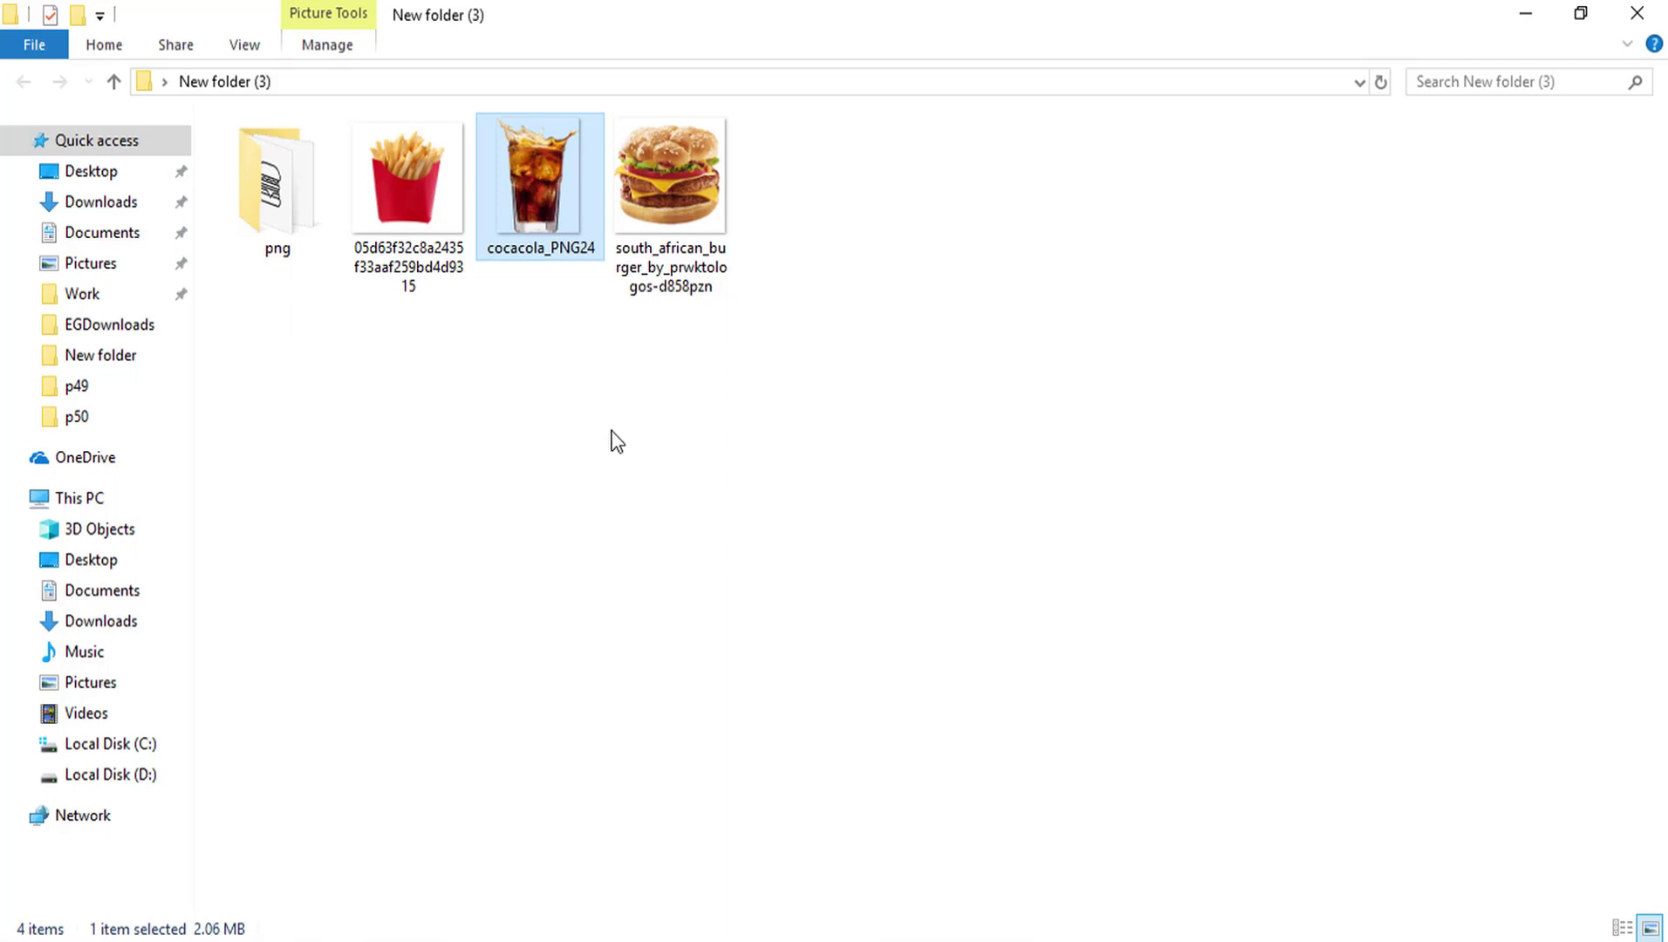
Step: Deselect the files in the image folder and return to Photoshop with the Move tool
left_click(611, 440)
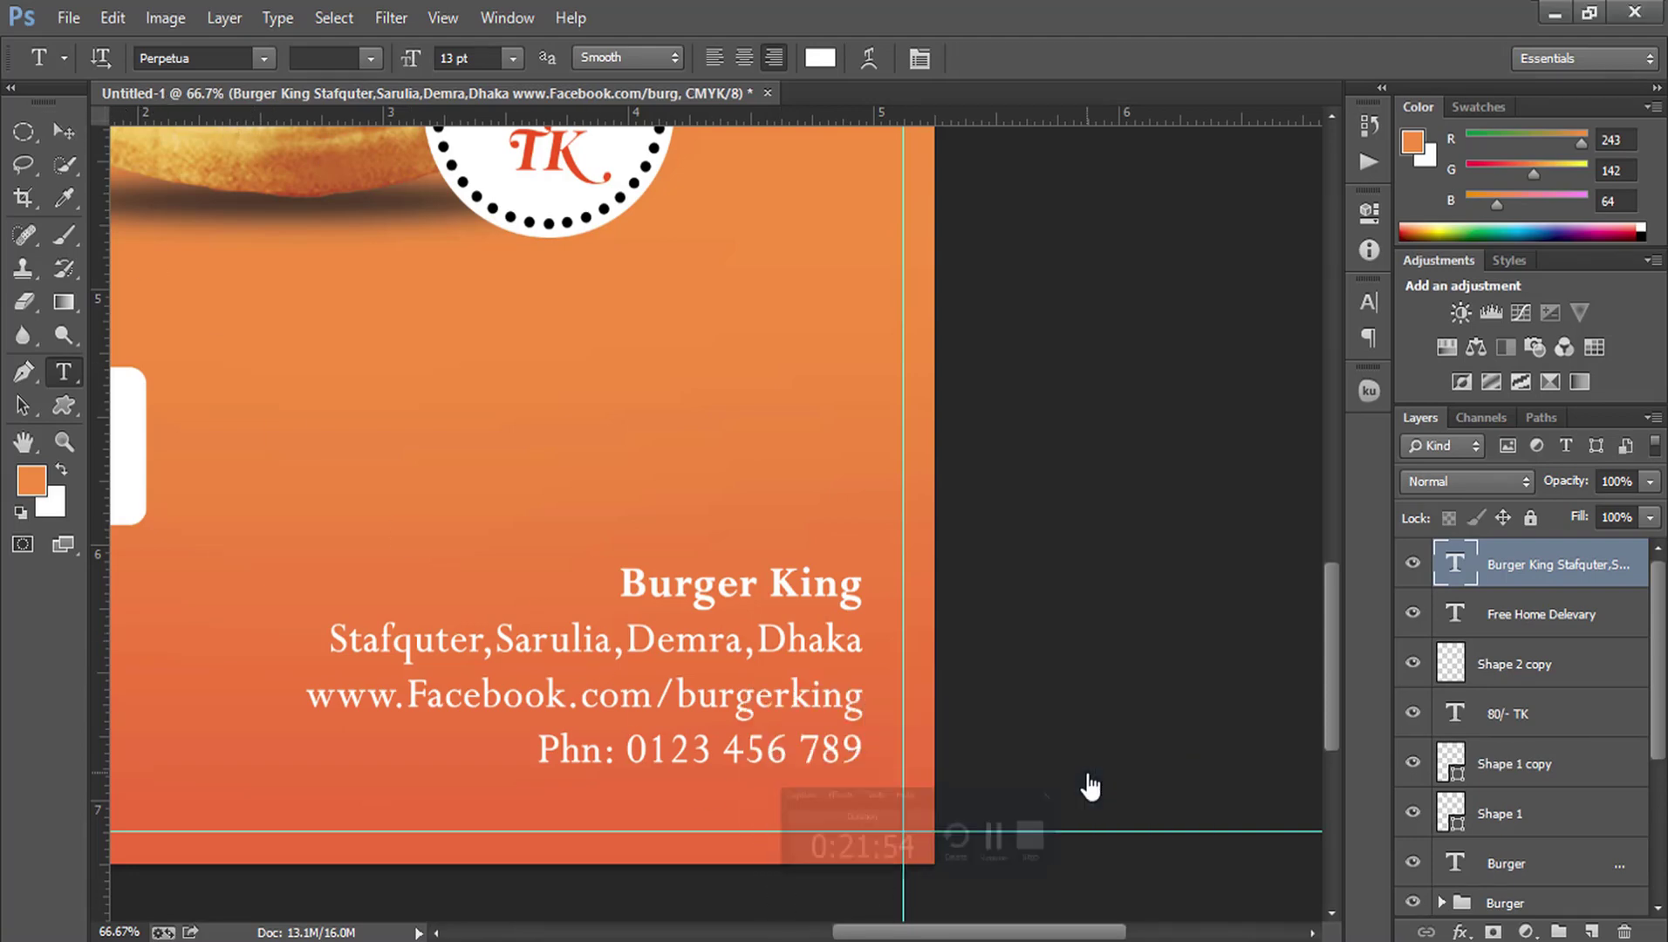
left_click(62, 135)
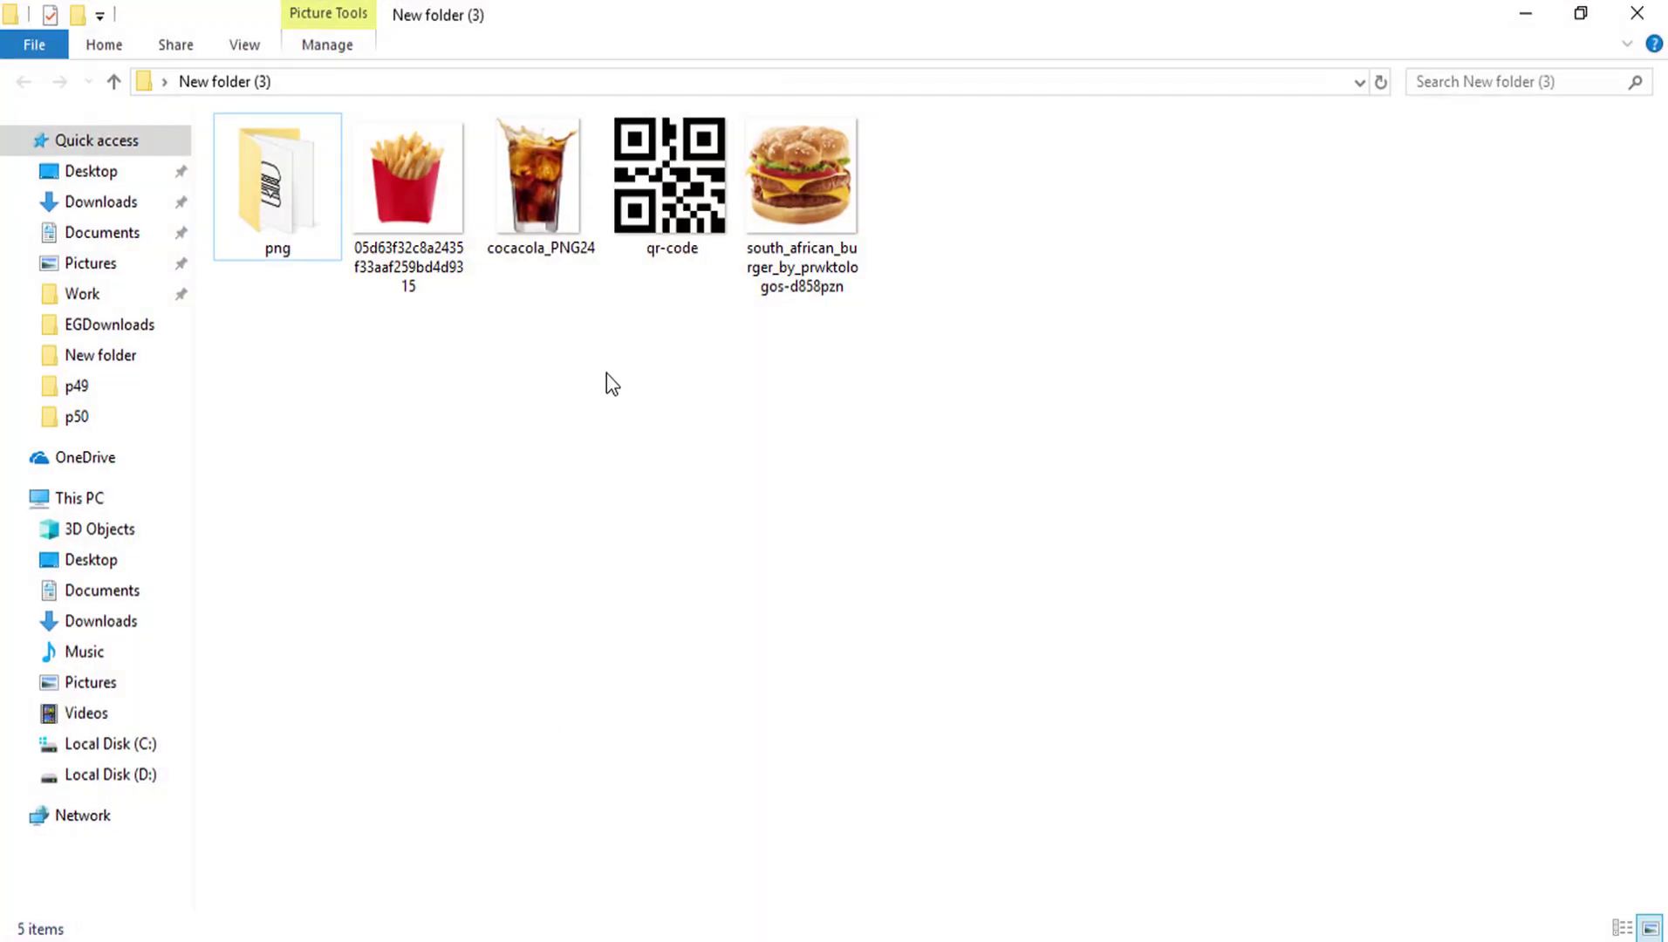
Step: Place the qr-code image at about 14% scale in the poster's lower right
mouse_move(670, 179)
left_mouse_down()
mouse_move(640, 894)
mouse_move(707, 506)
left_mouse_up()
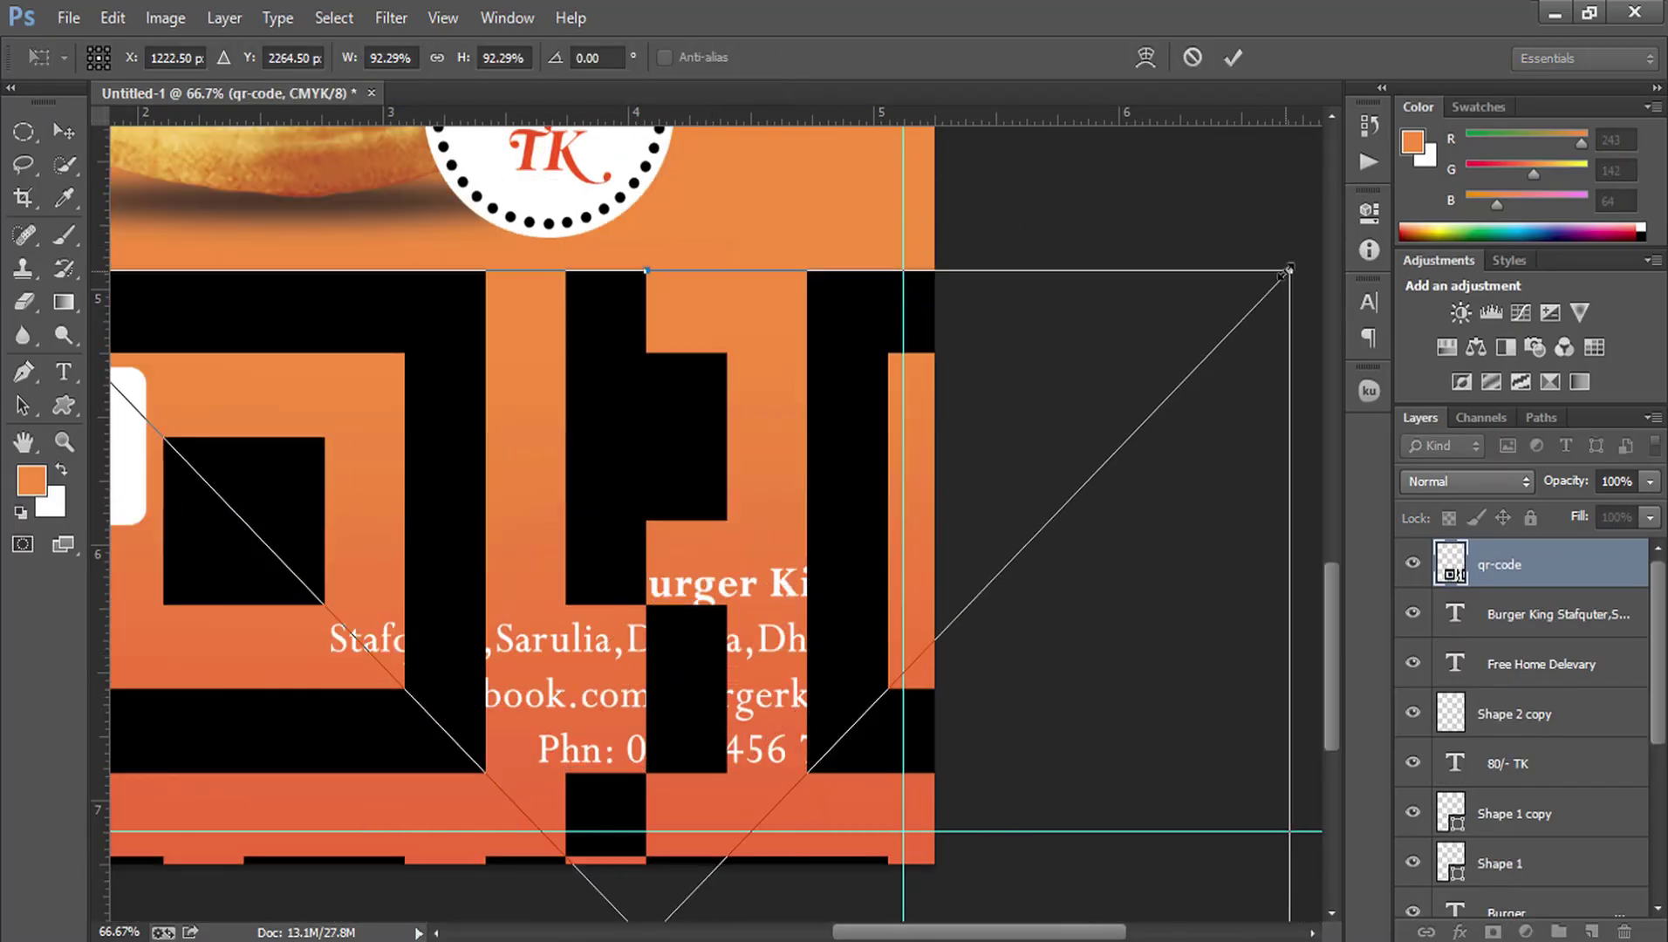
left_click_drag(1227, 348, 701, 781)
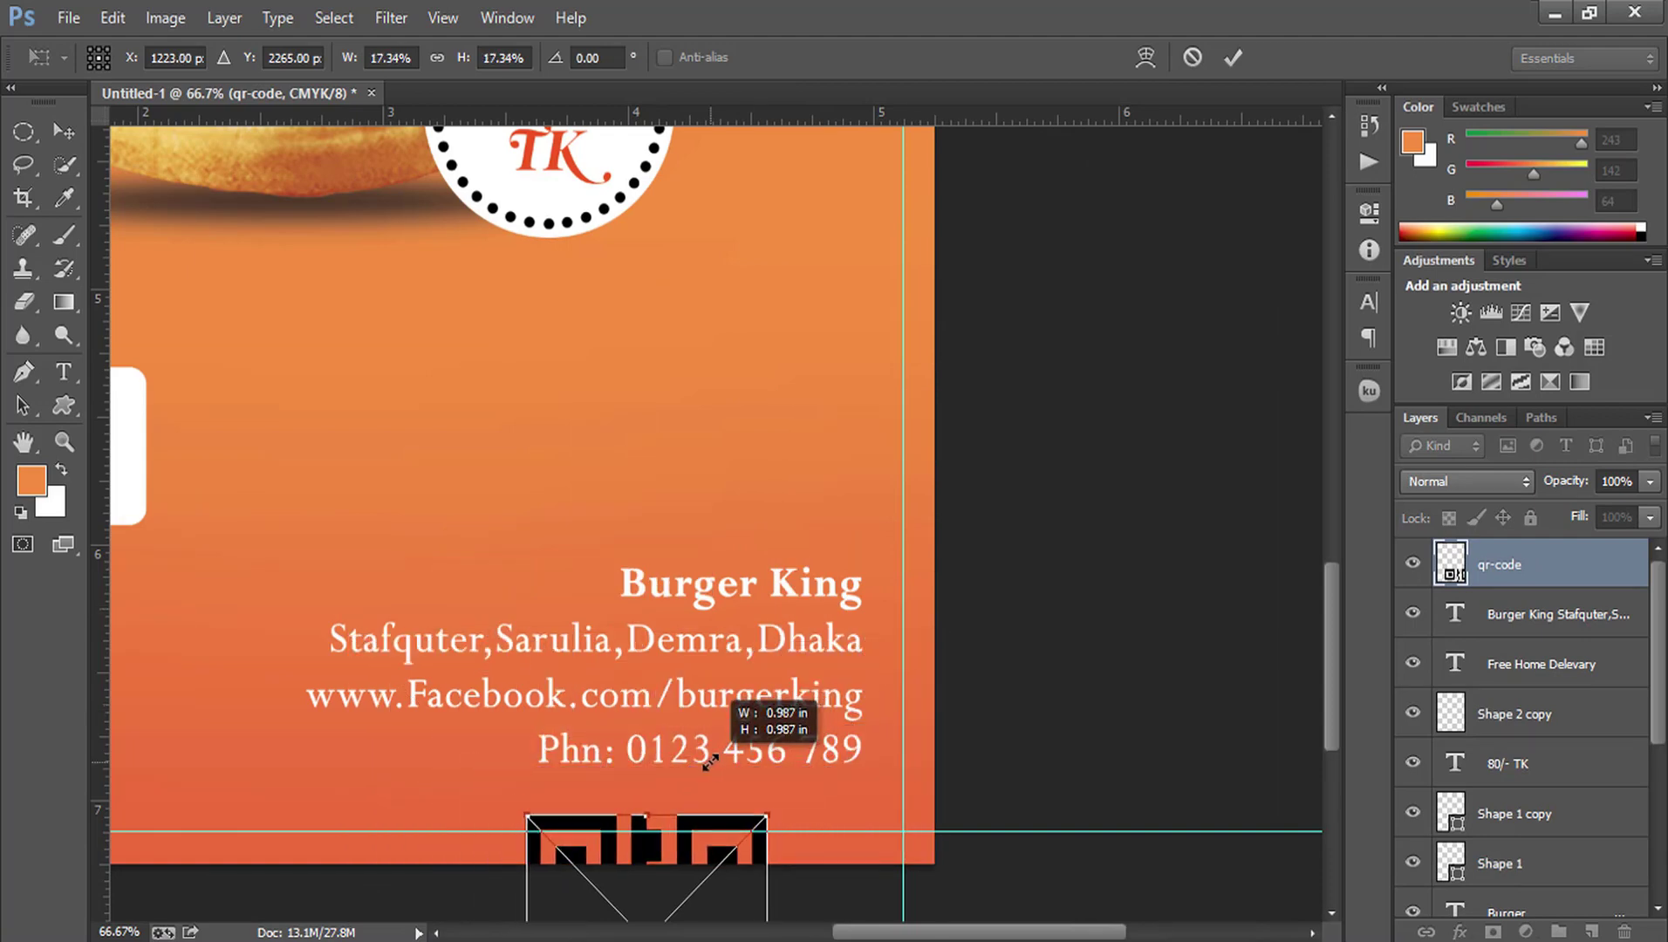
left_click_drag(647, 873, 806, 610)
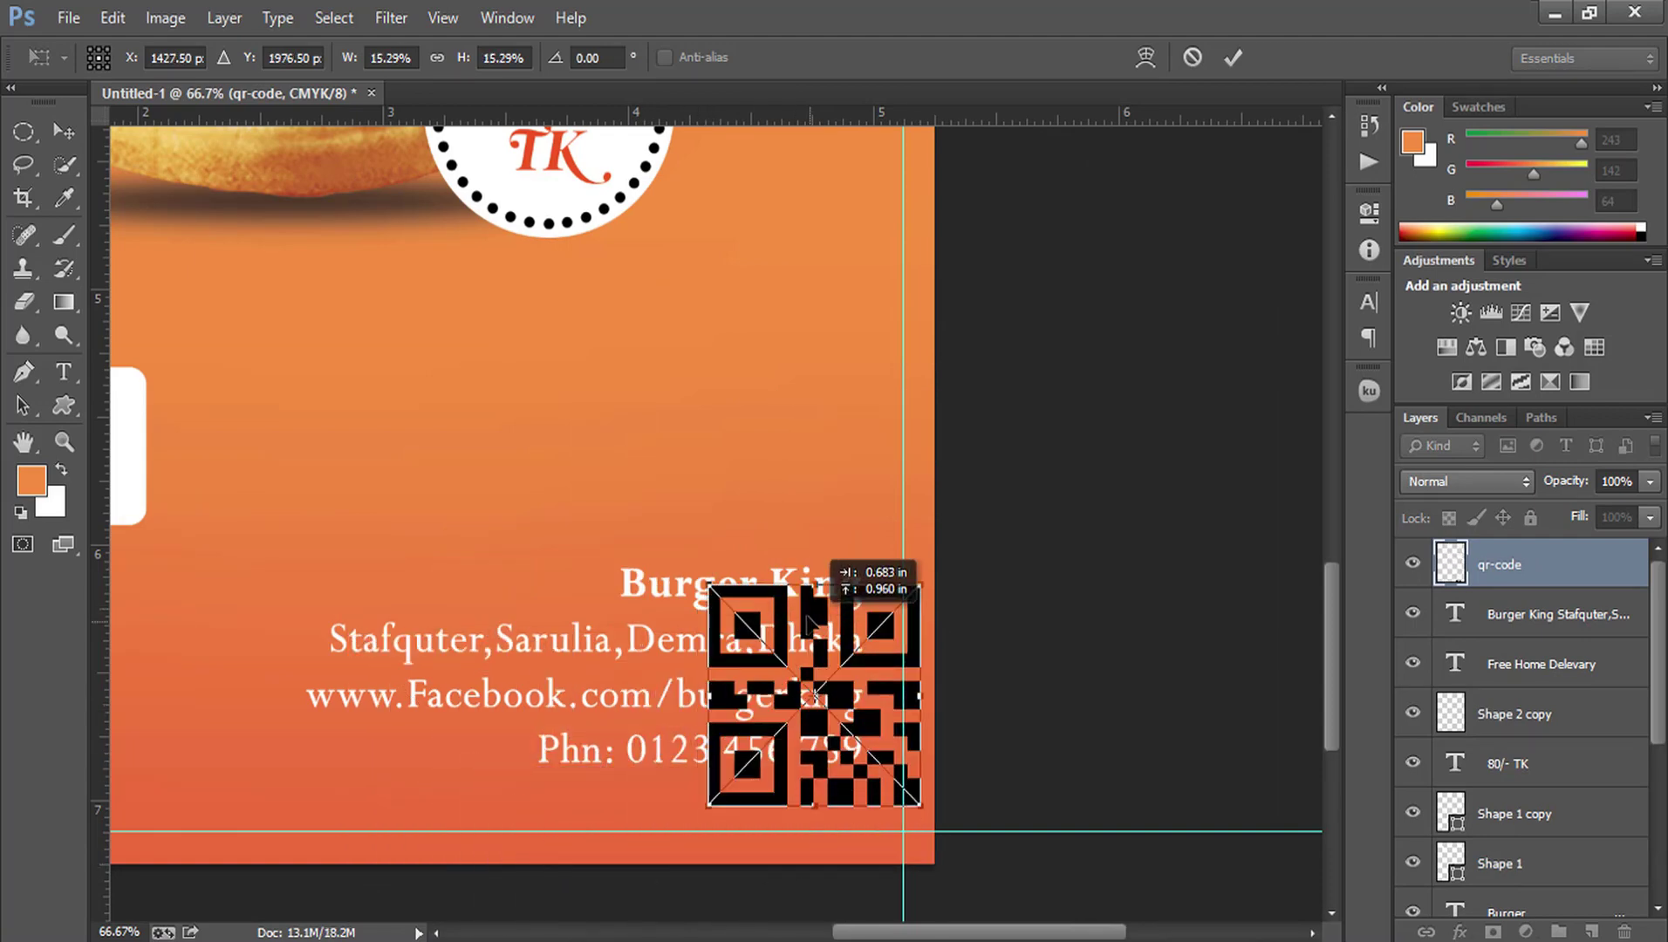
left_click_drag(699, 569, 707, 580)
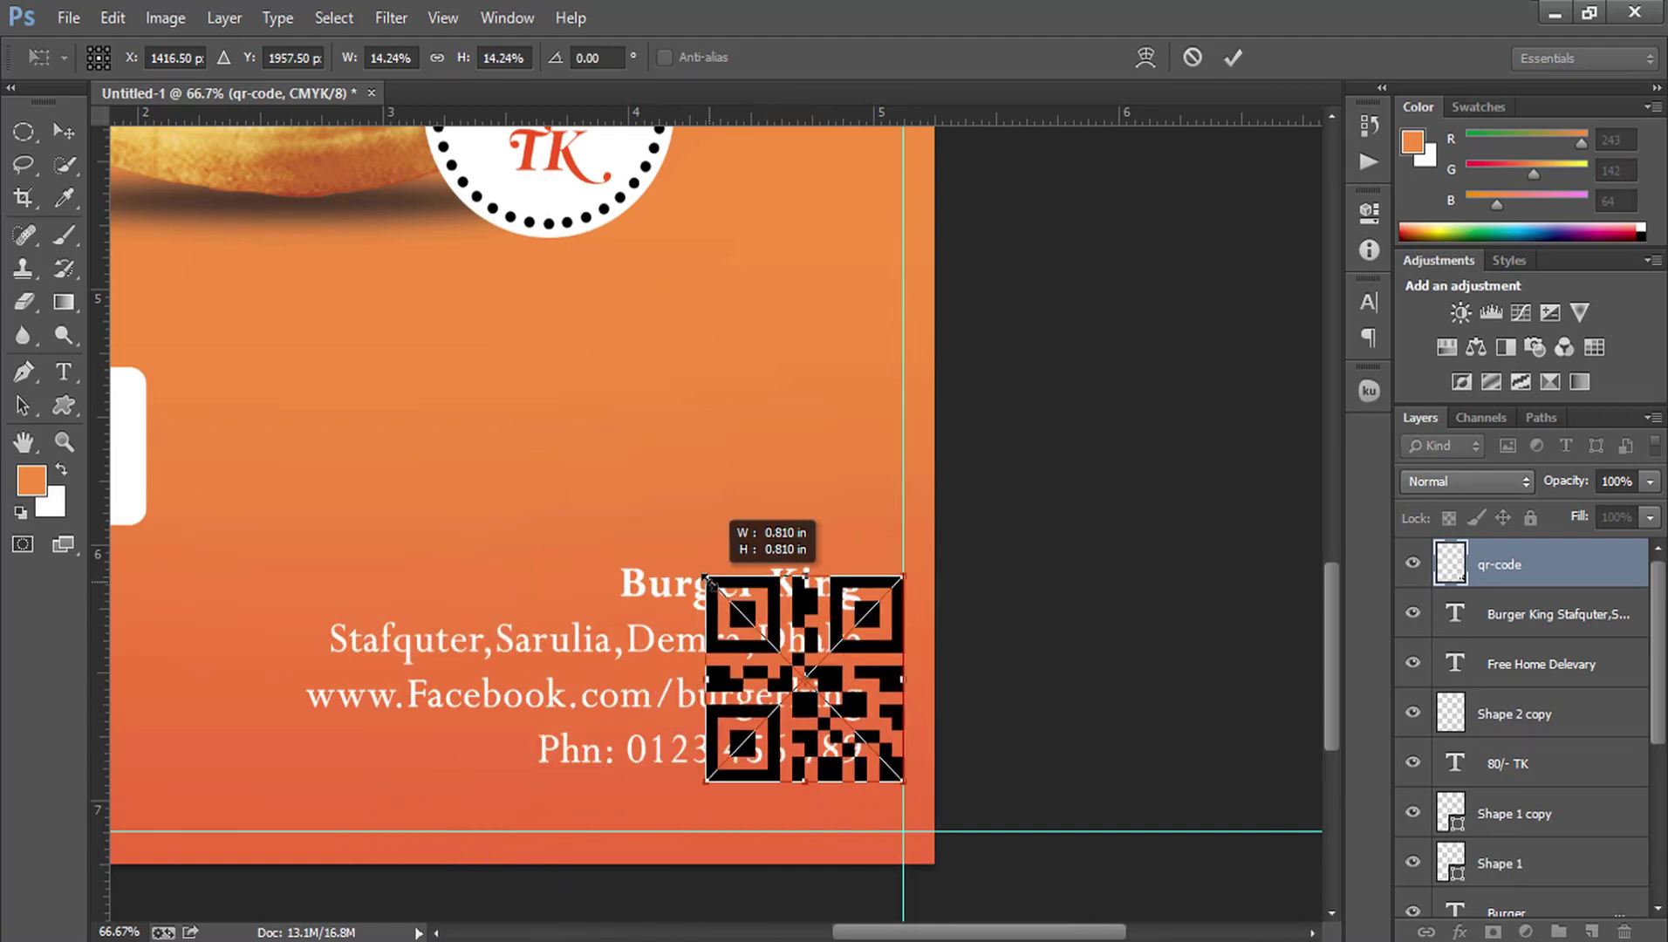
left_click_drag(802, 621, 782, 613)
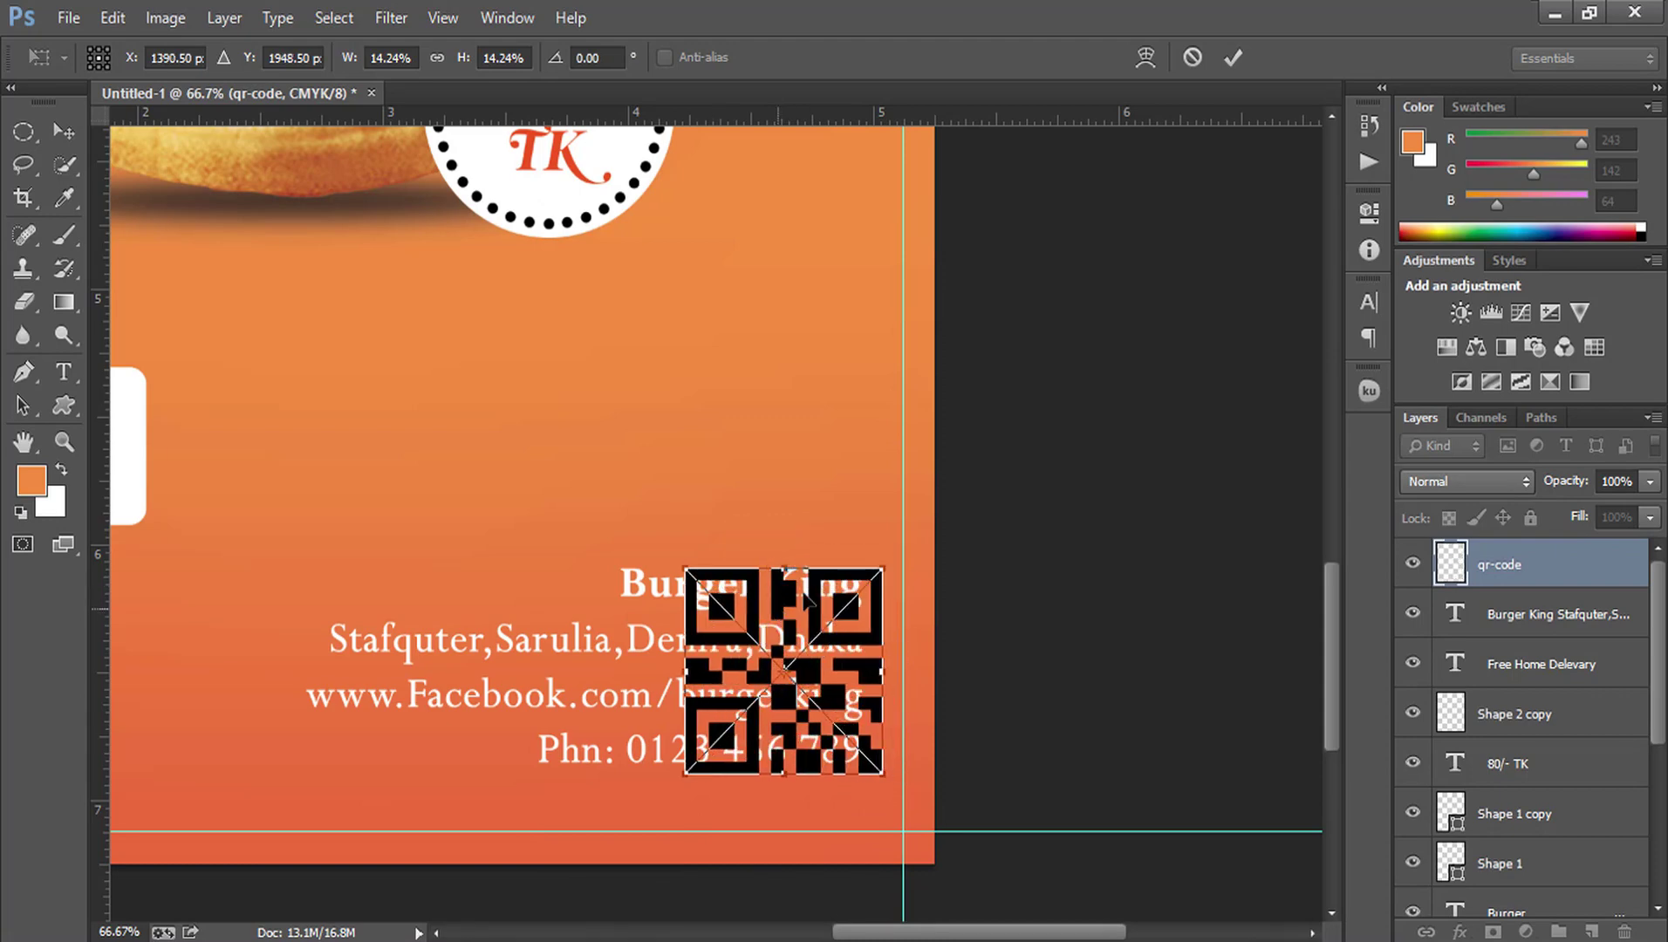
left_click(1233, 58)
Step: Shift the contact text block left so it sits beside the QR code
left_click(1540, 621)
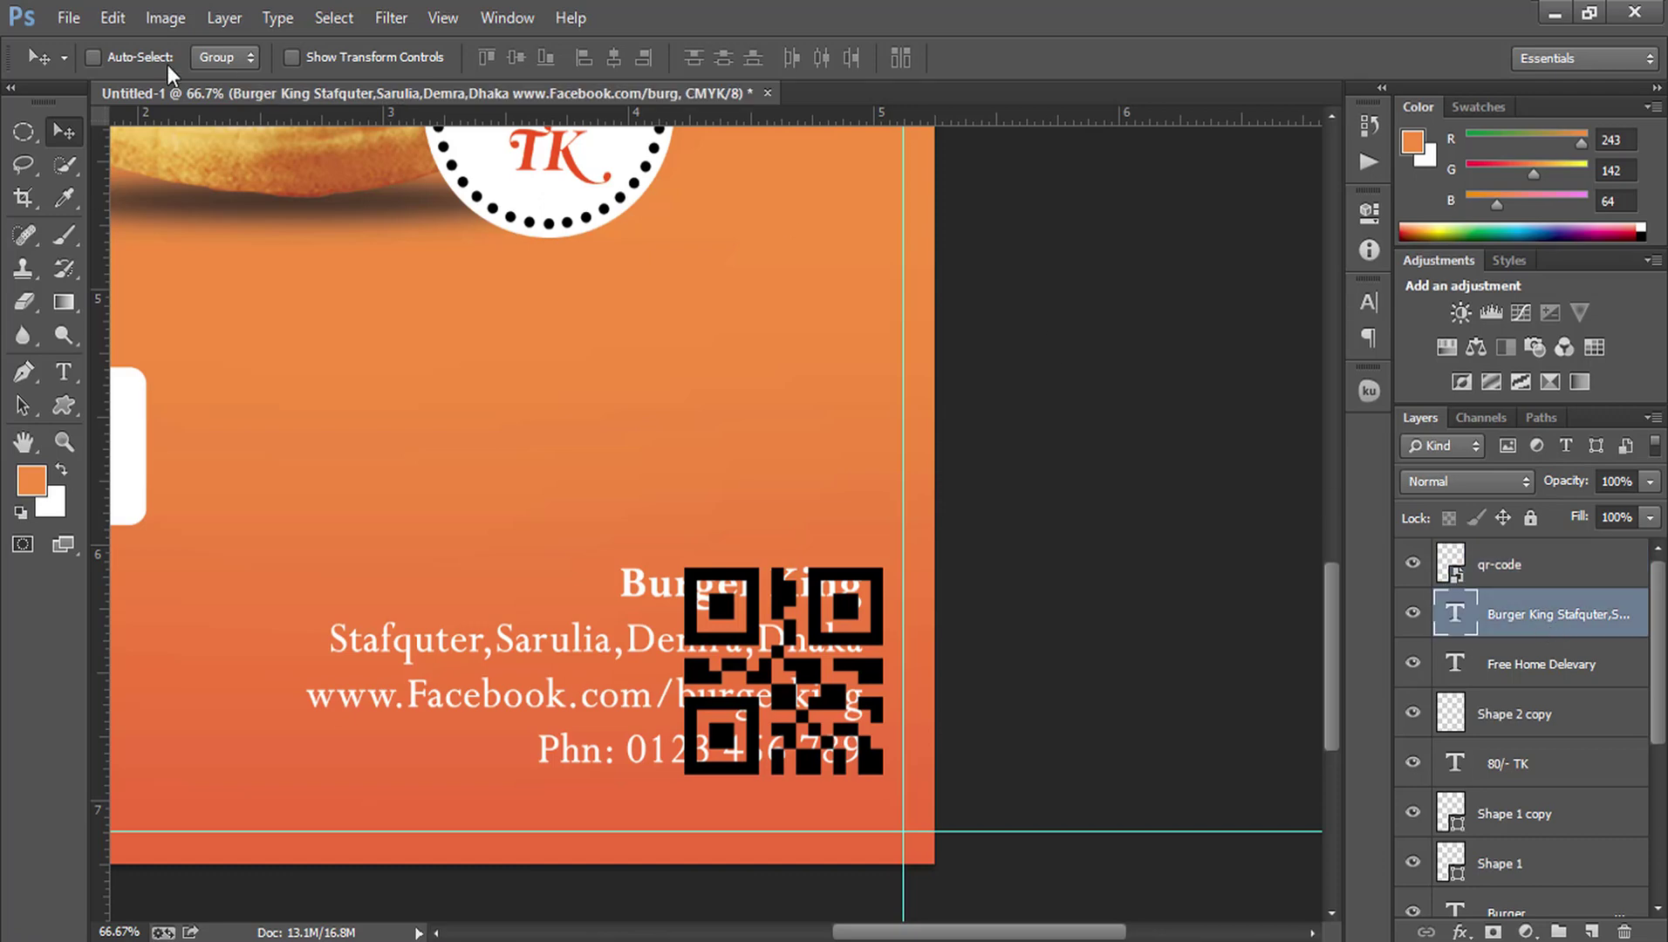
left_click_drag(565, 683, 409, 683)
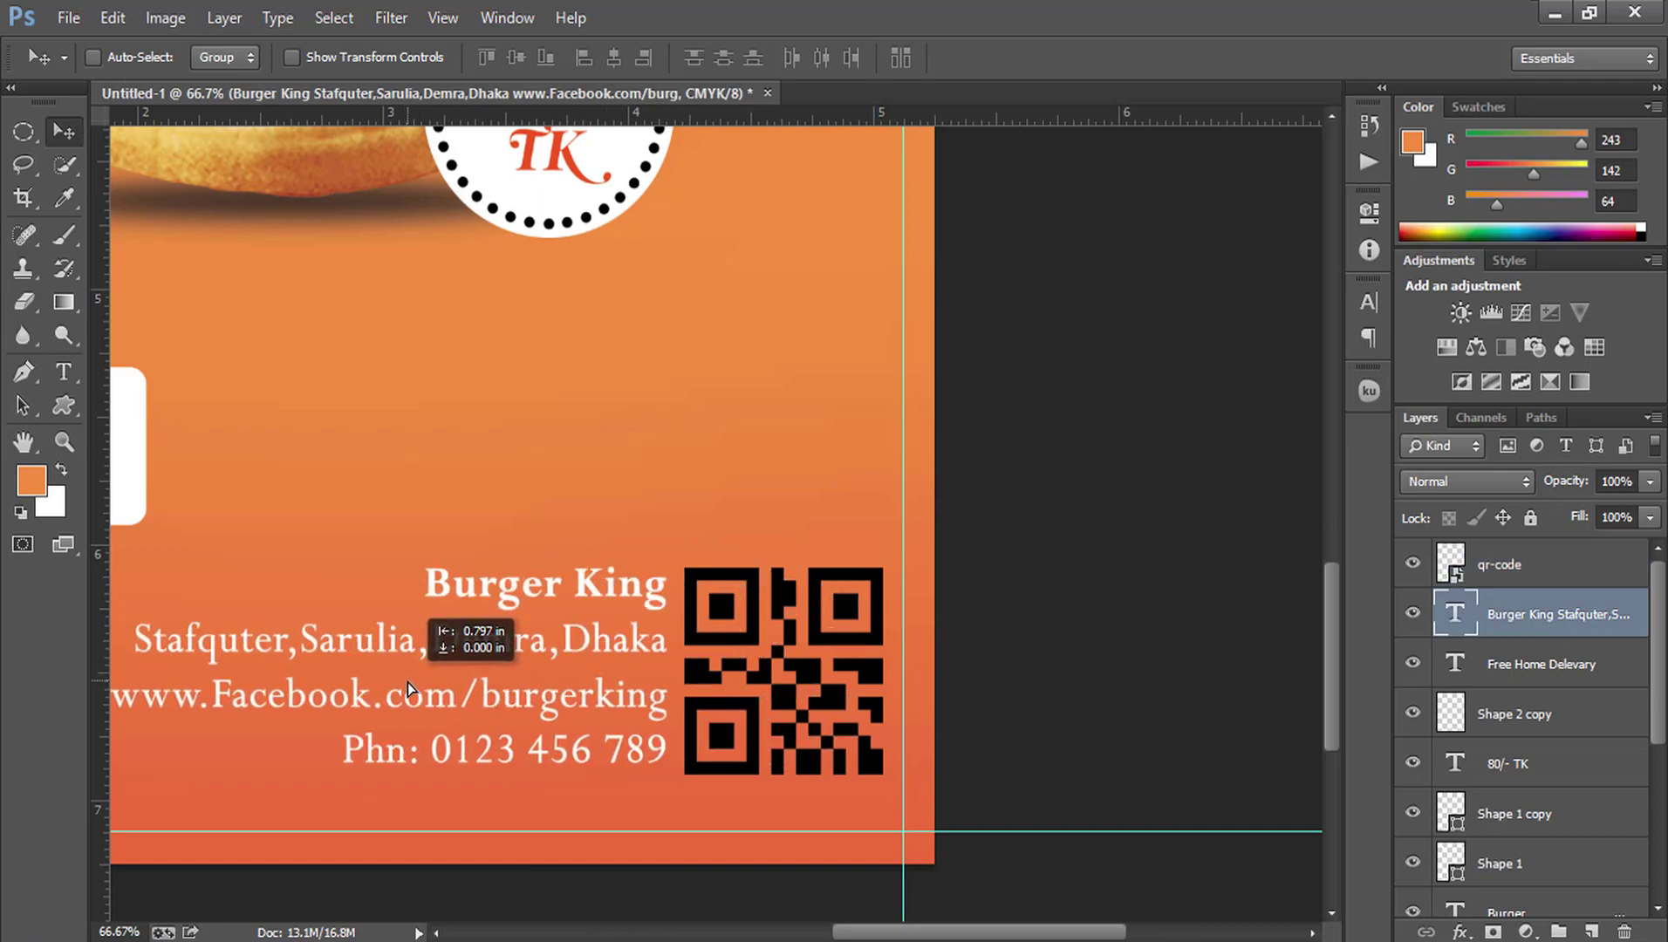
left_click_drag(408, 683, 408, 683)
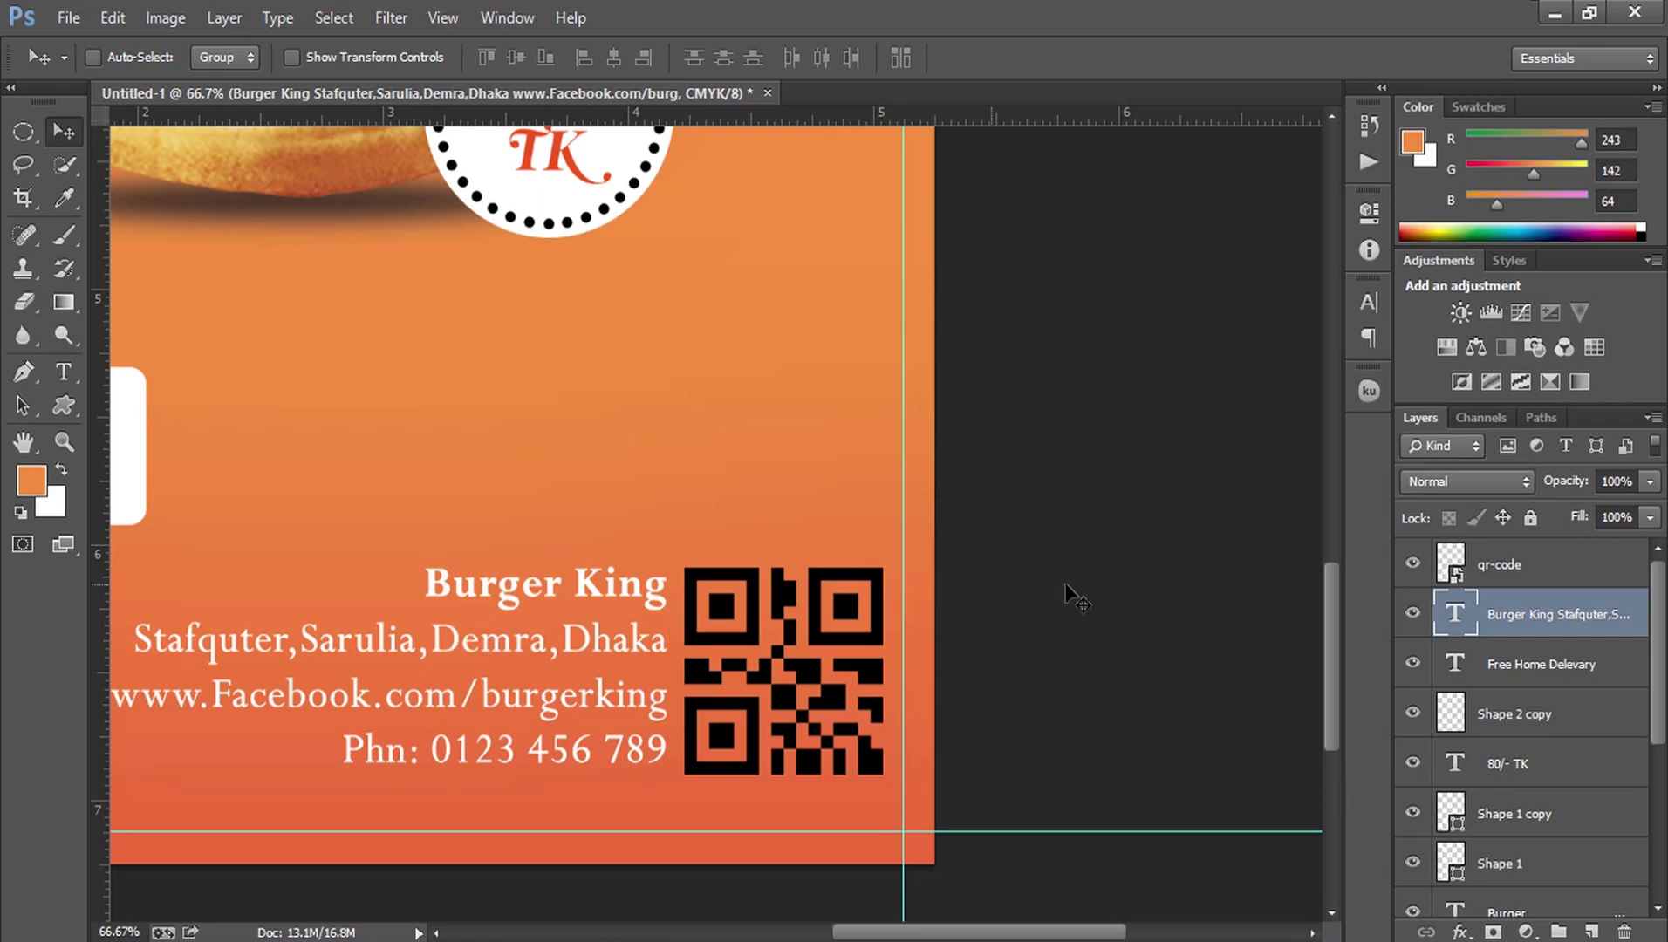
Step: Give the qr-code layer a white #ffffff Color Overlay so the QR code turns white
left_click(1536, 567)
double_click(1632, 567)
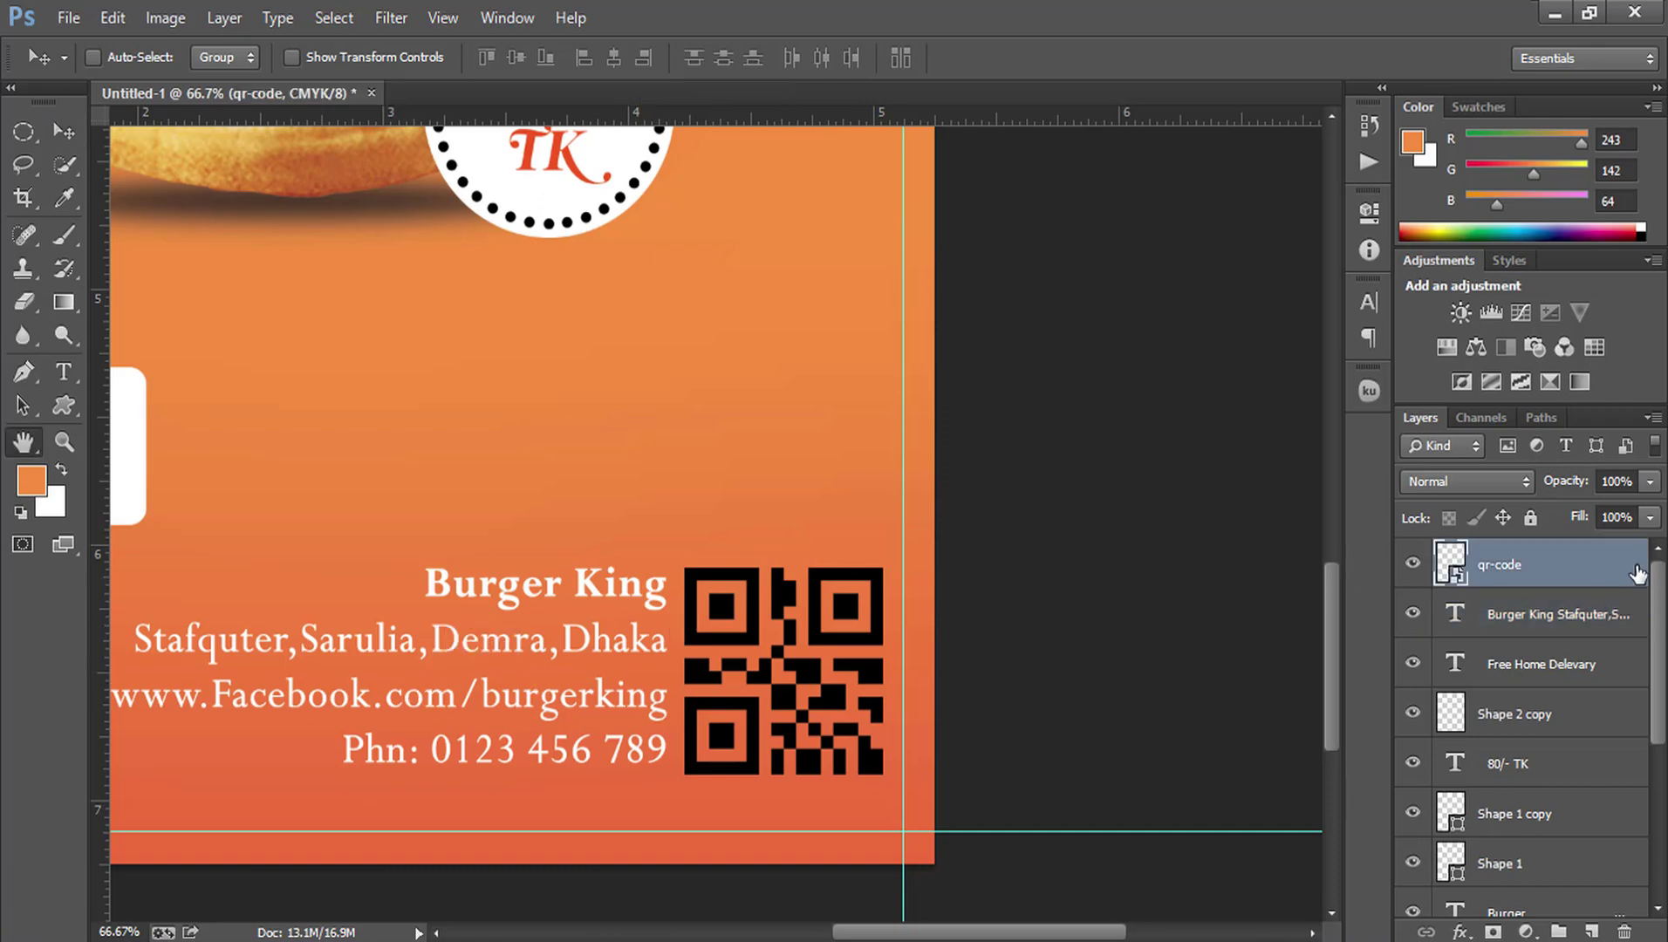
left_click(824, 668)
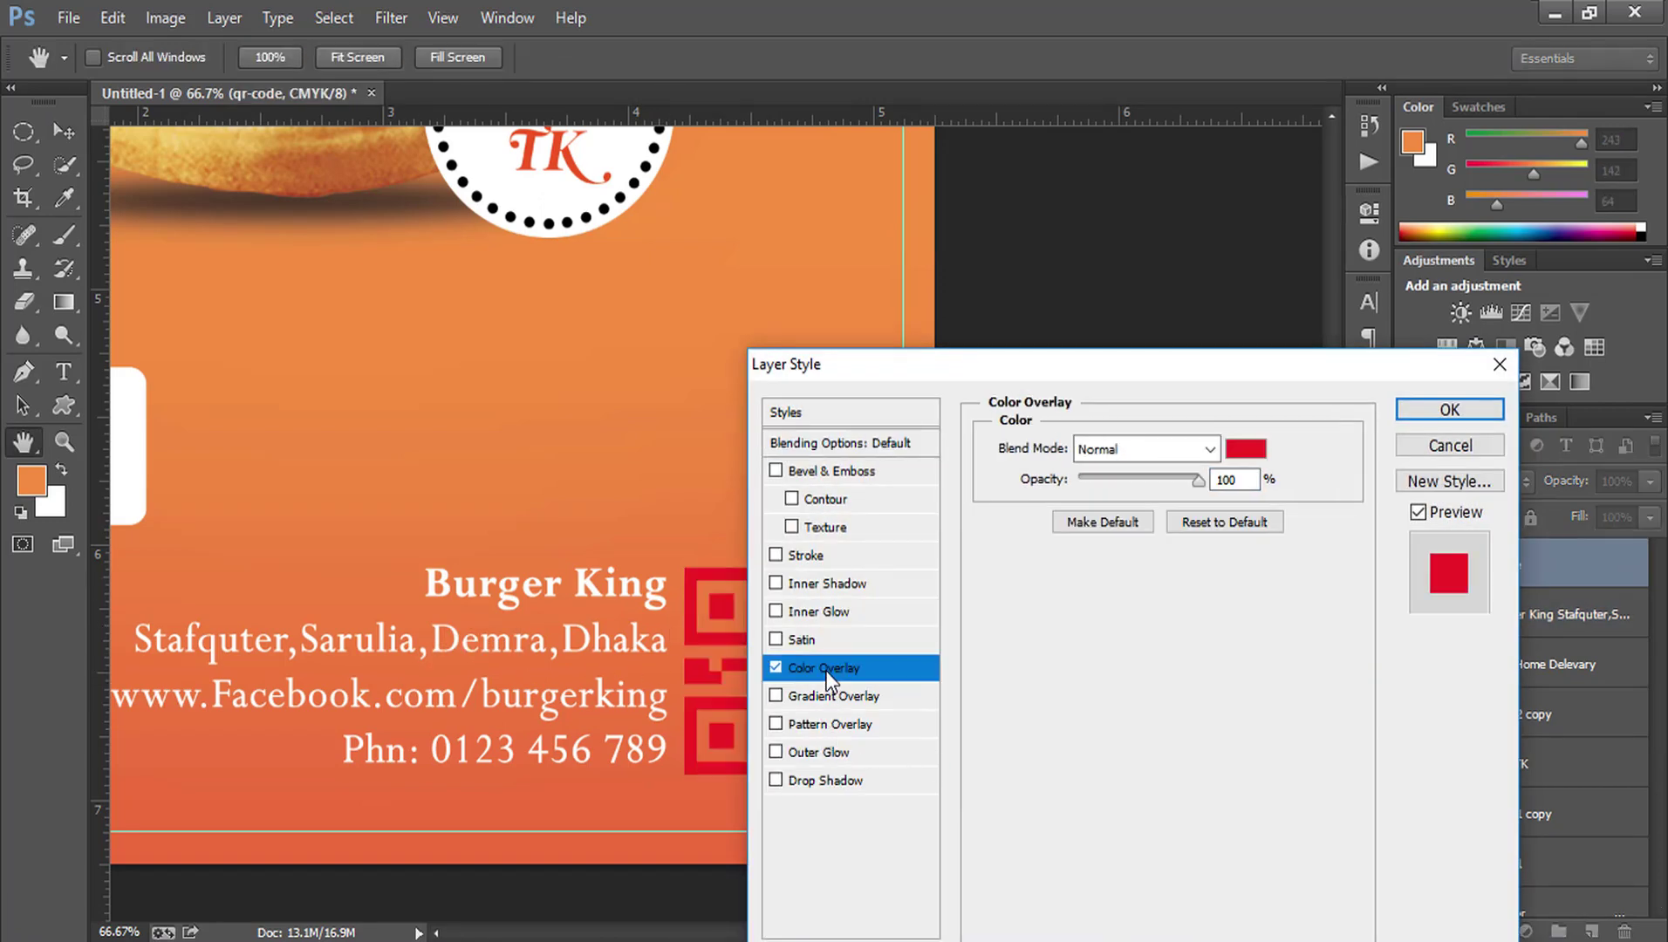
left_click(1245, 448)
left_click(598, 204)
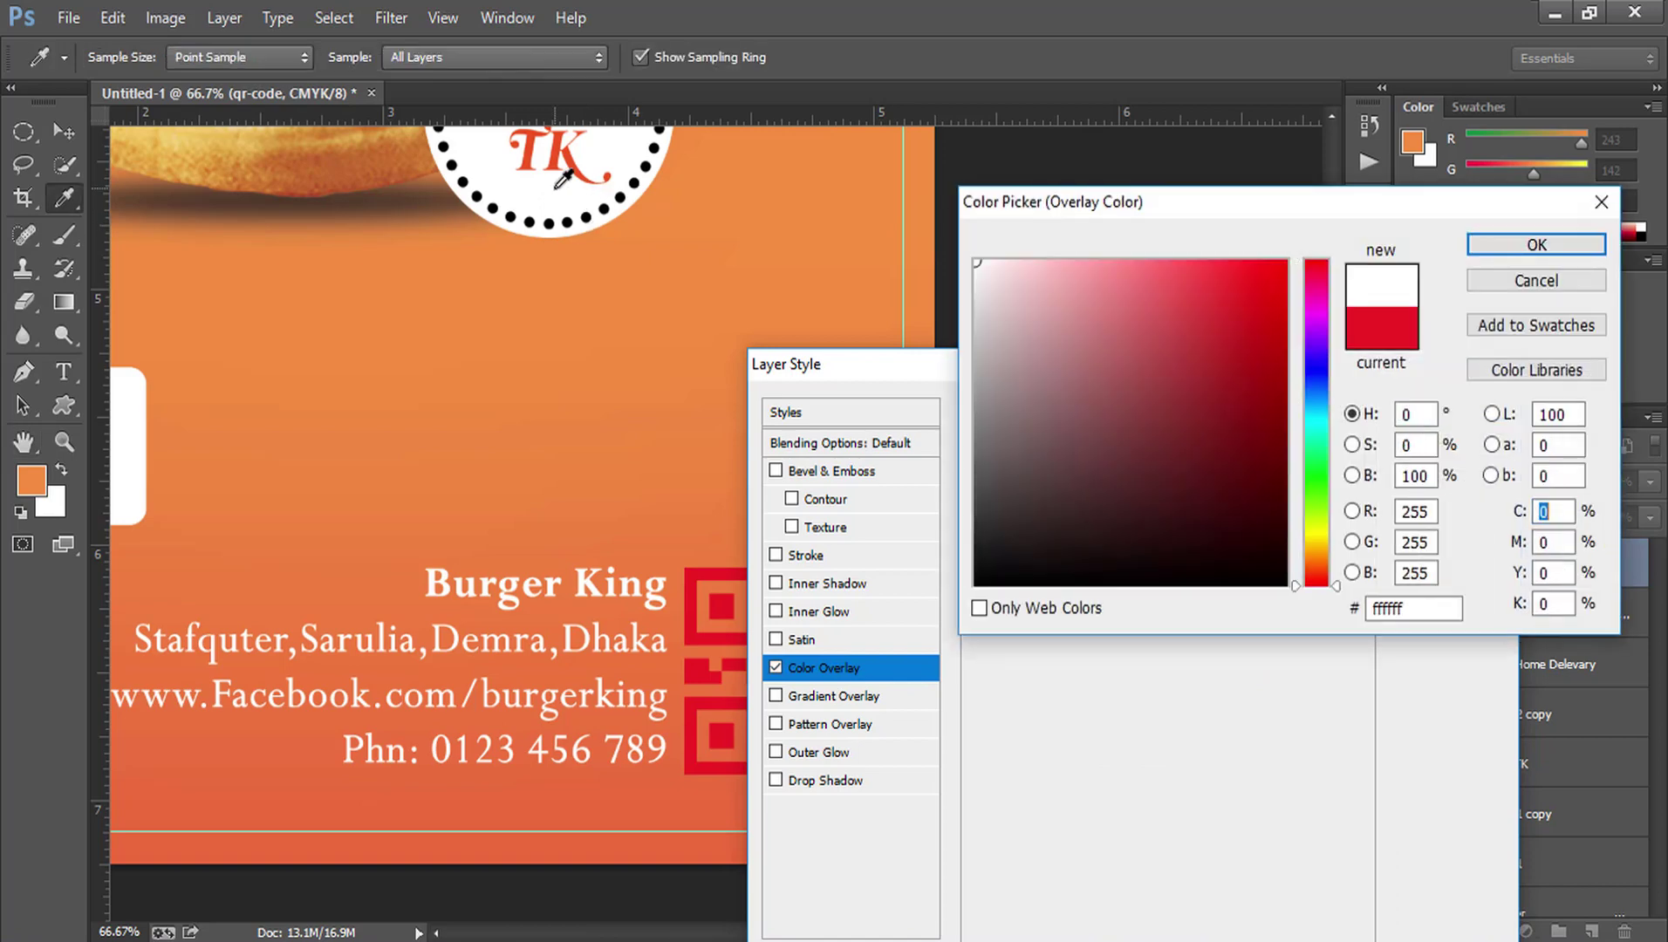
left_click(1536, 244)
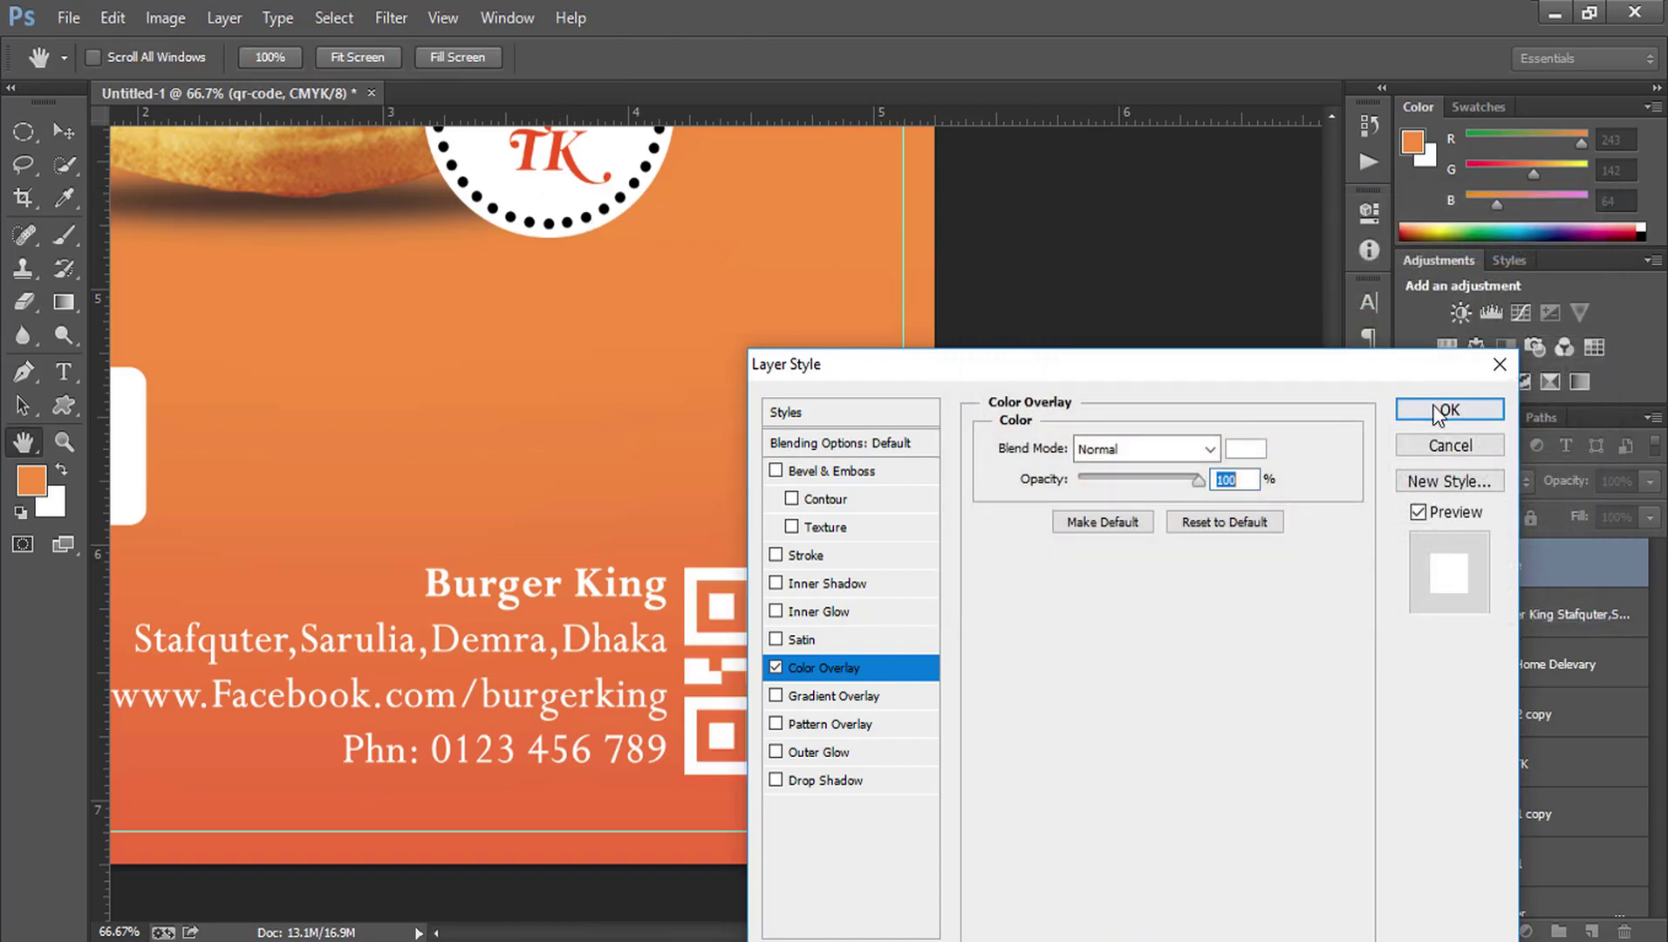
left_click(1478, 313)
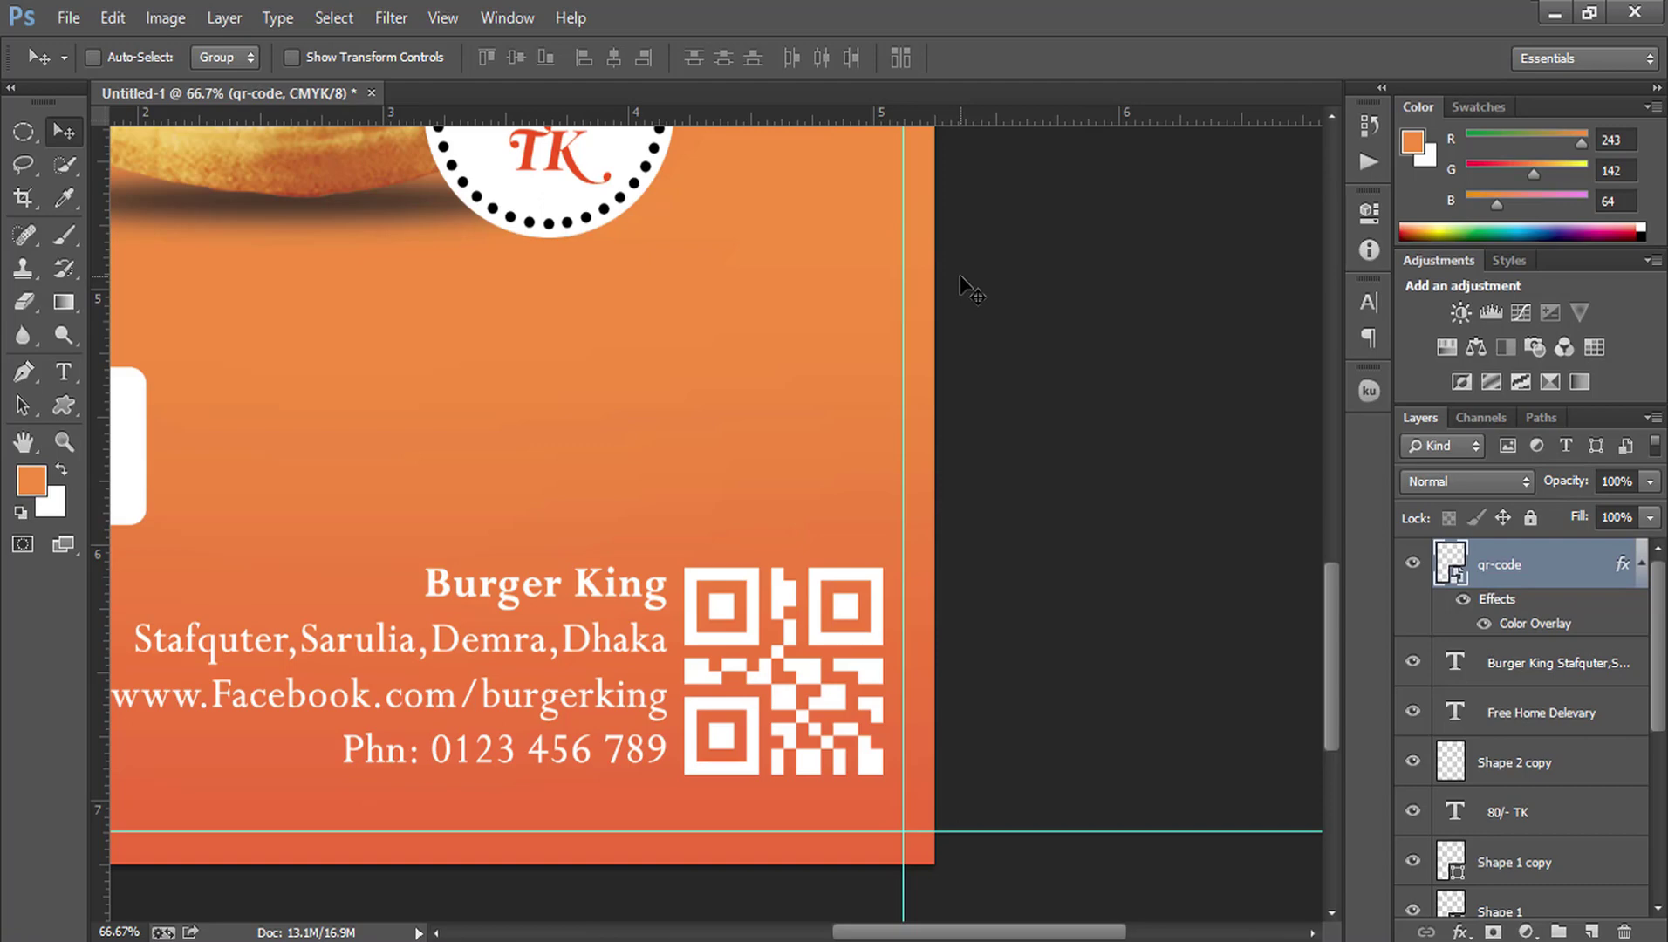
Step: Fit the poster on screen, then zoom to 50% around the burger area
key("ctrl+0")
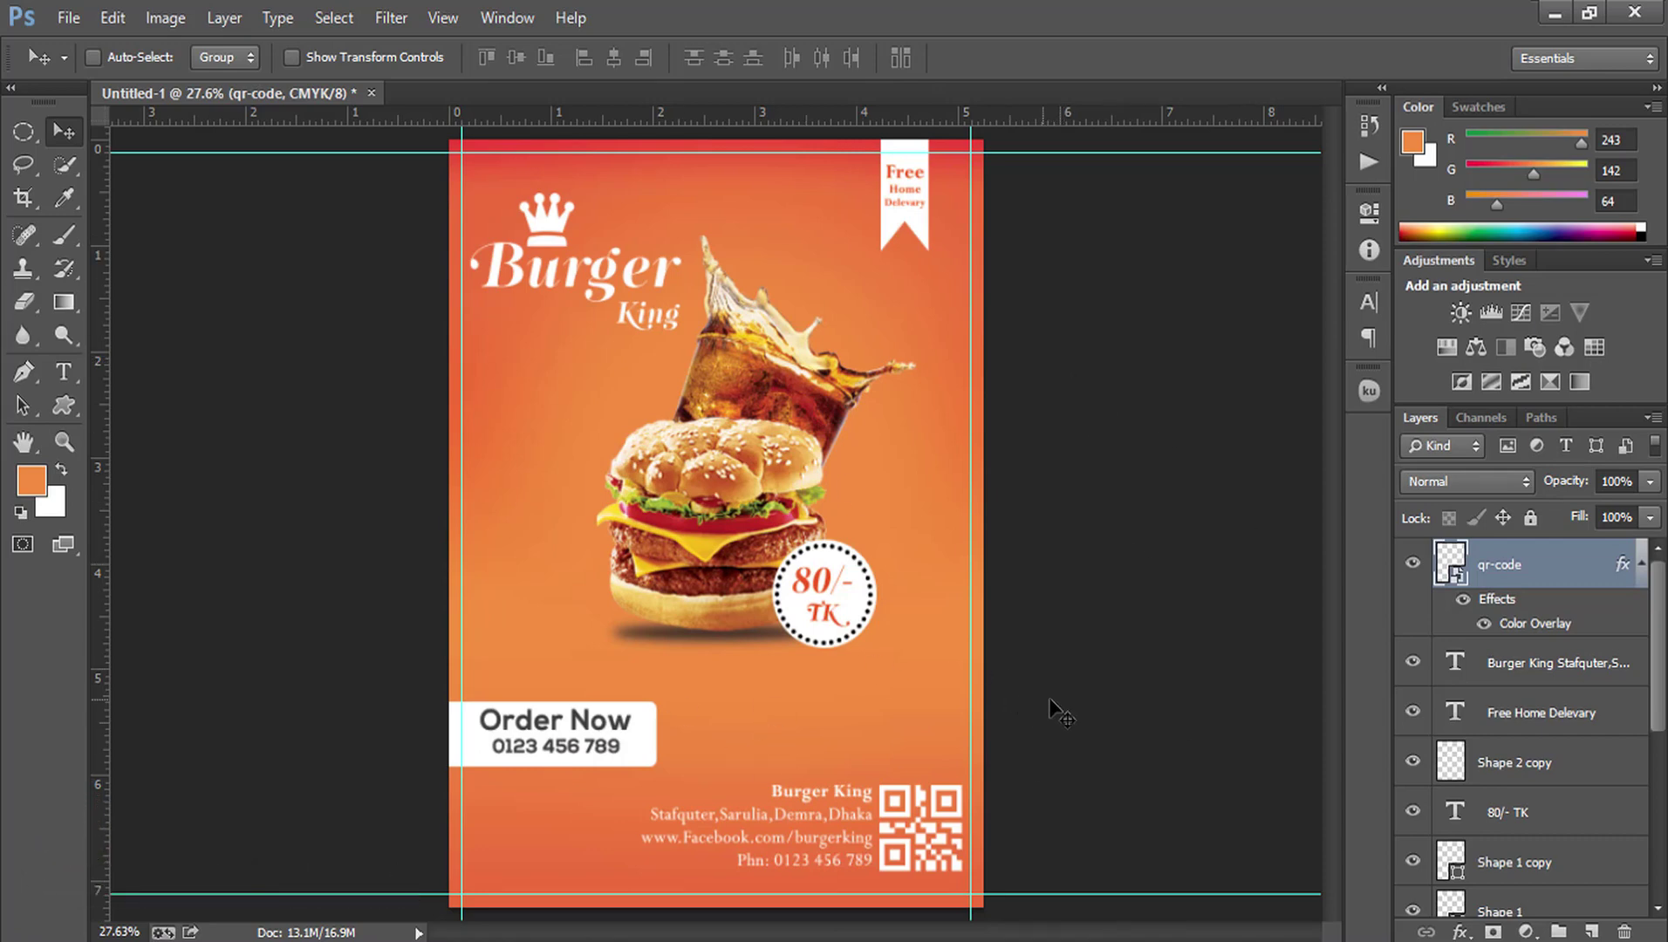
left_click(63, 444)
left_click(753, 614)
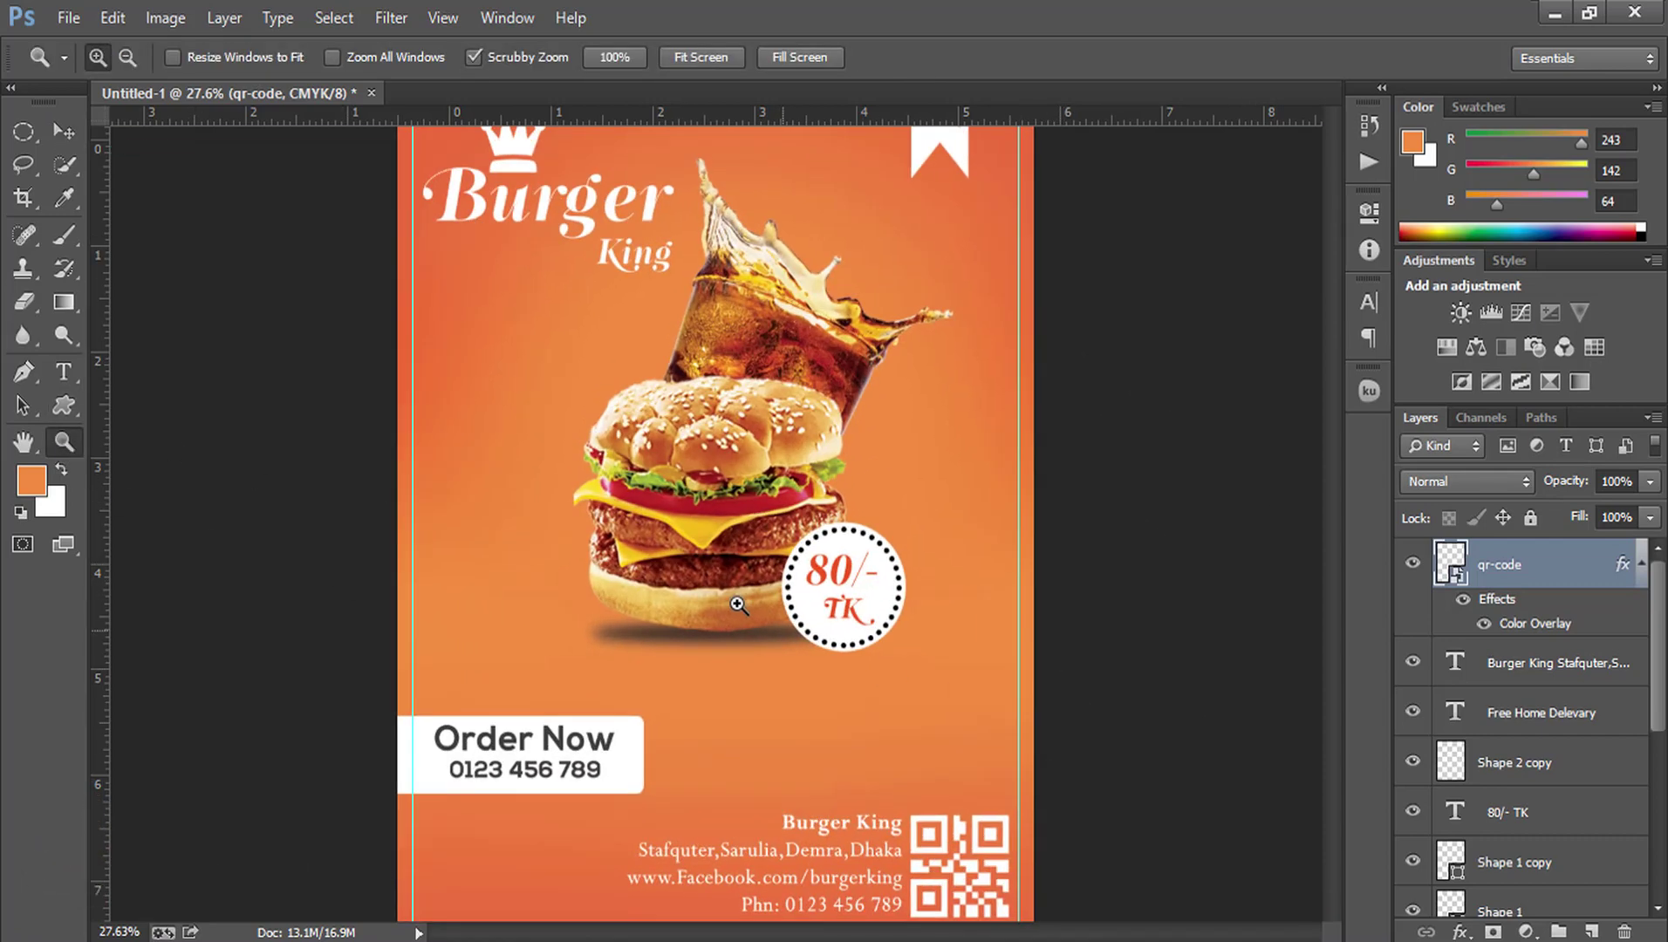
left_click_drag(540, 286, 518, 272)
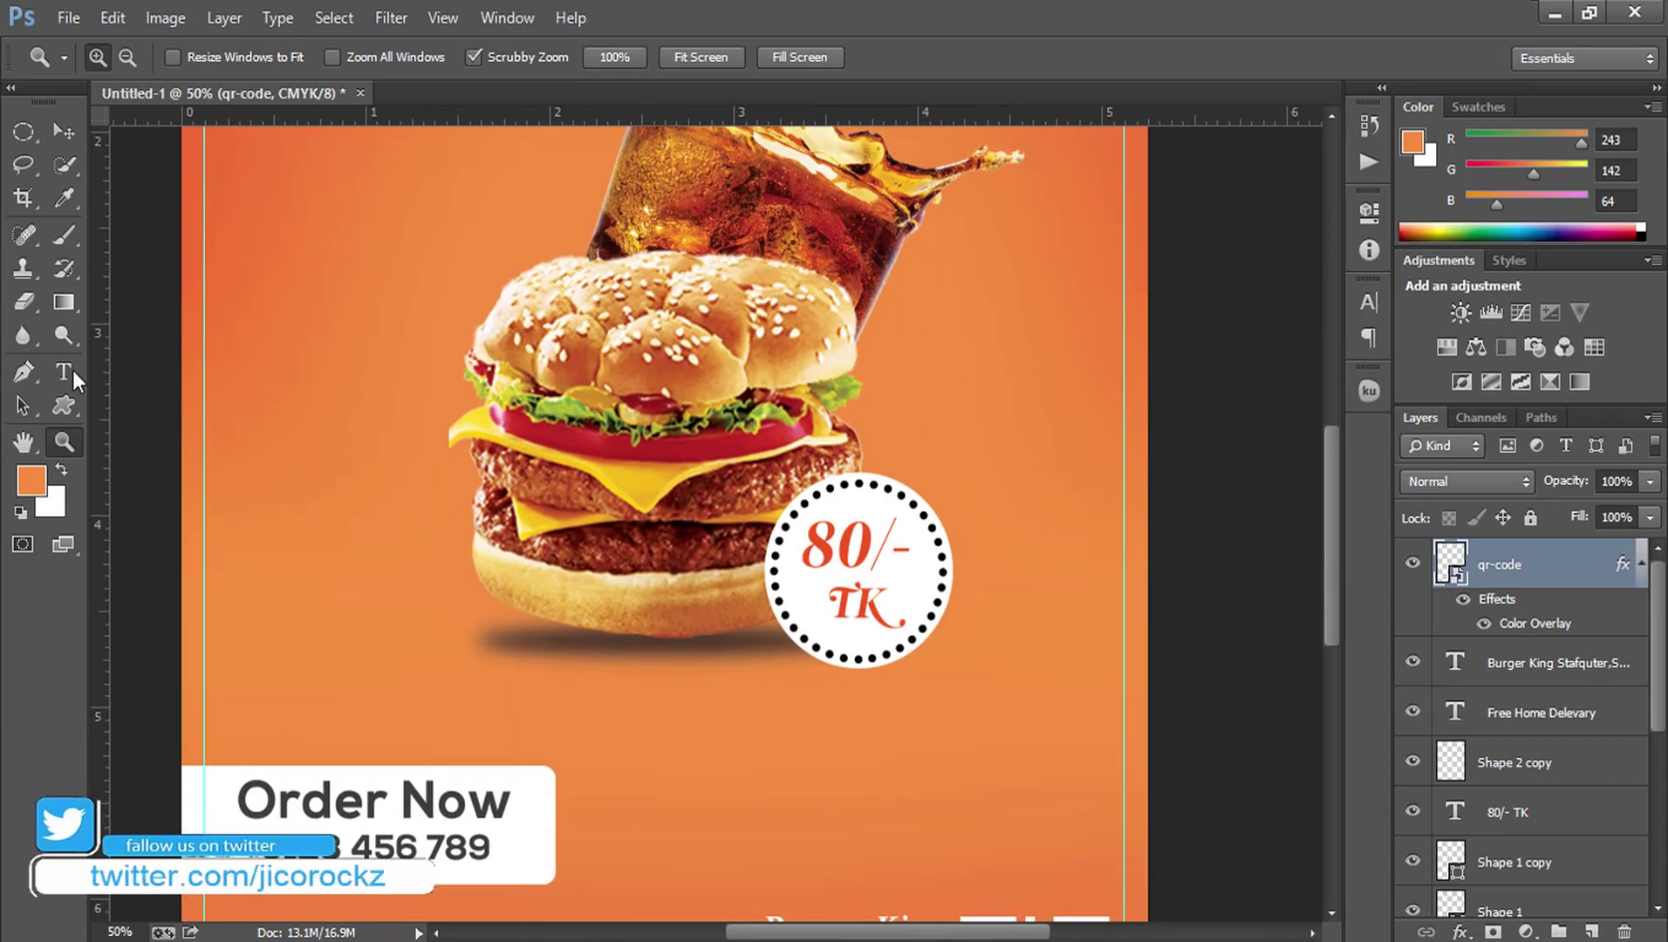
Step: Pan up to the crown, Burger King title and drink with the Type tool ready
left_click(69, 372)
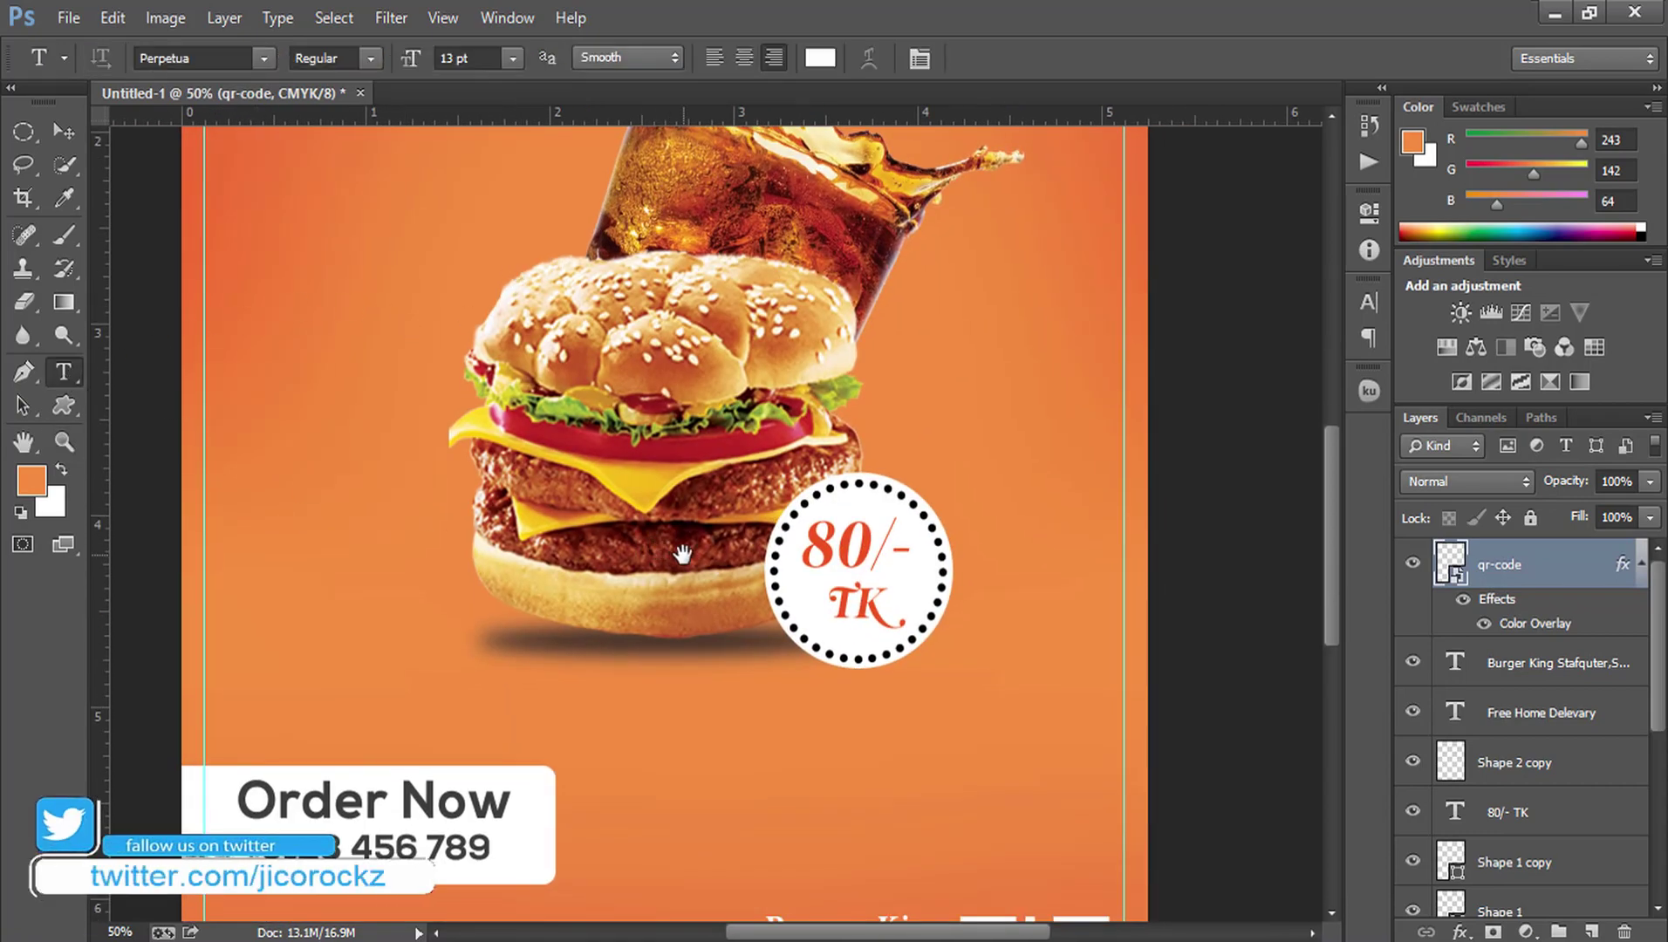
mouse_move(680, 585)
left_mouse_down()
mouse_move(682, 529)
mouse_move(699, 689)
mouse_move(742, 669)
left_mouse_up()
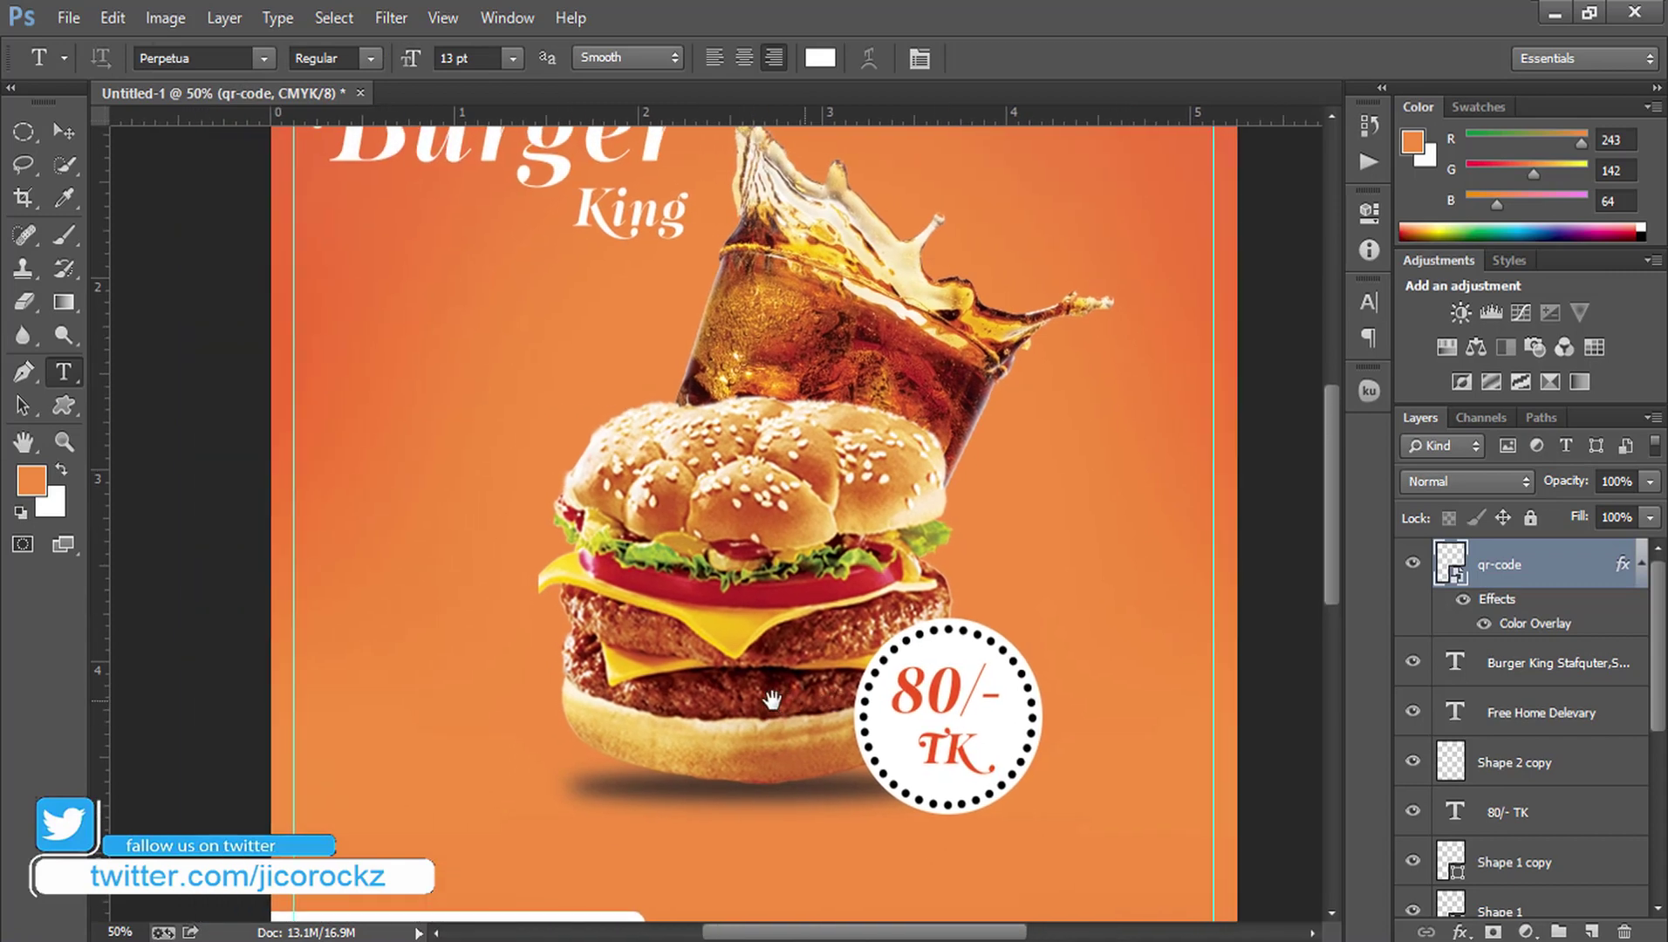
left_click_drag(729, 764, 785, 834)
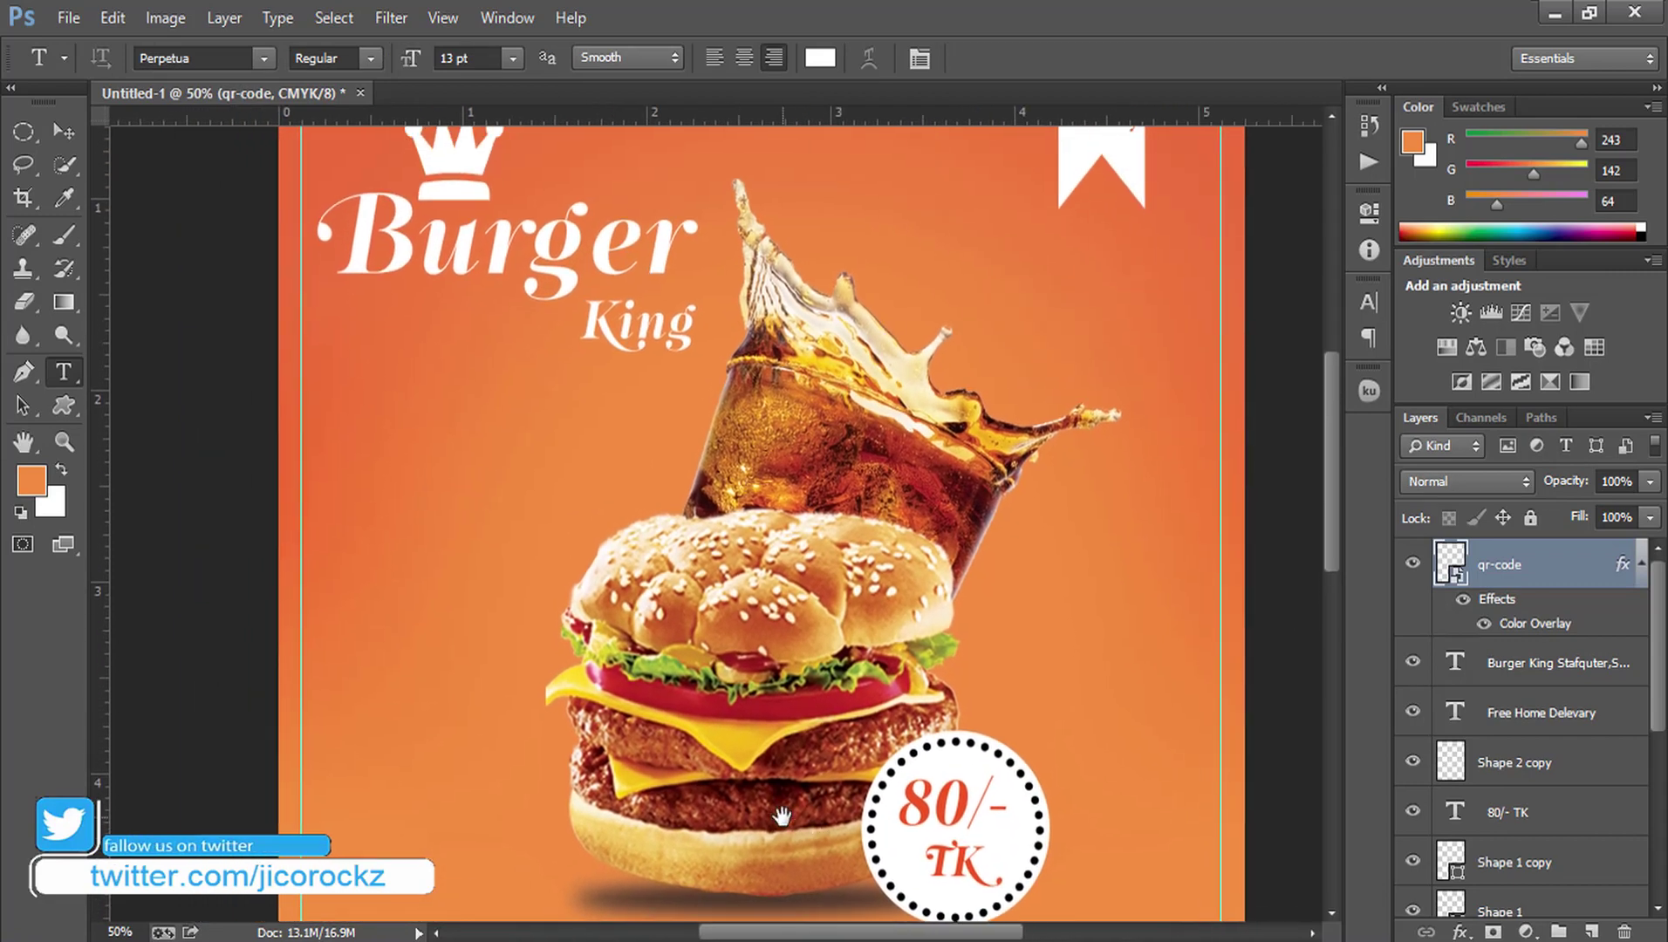
Step: Add a white 'Exclusive Offer' text line below the Burger King title and commit it
left_click(359, 441)
type("E")
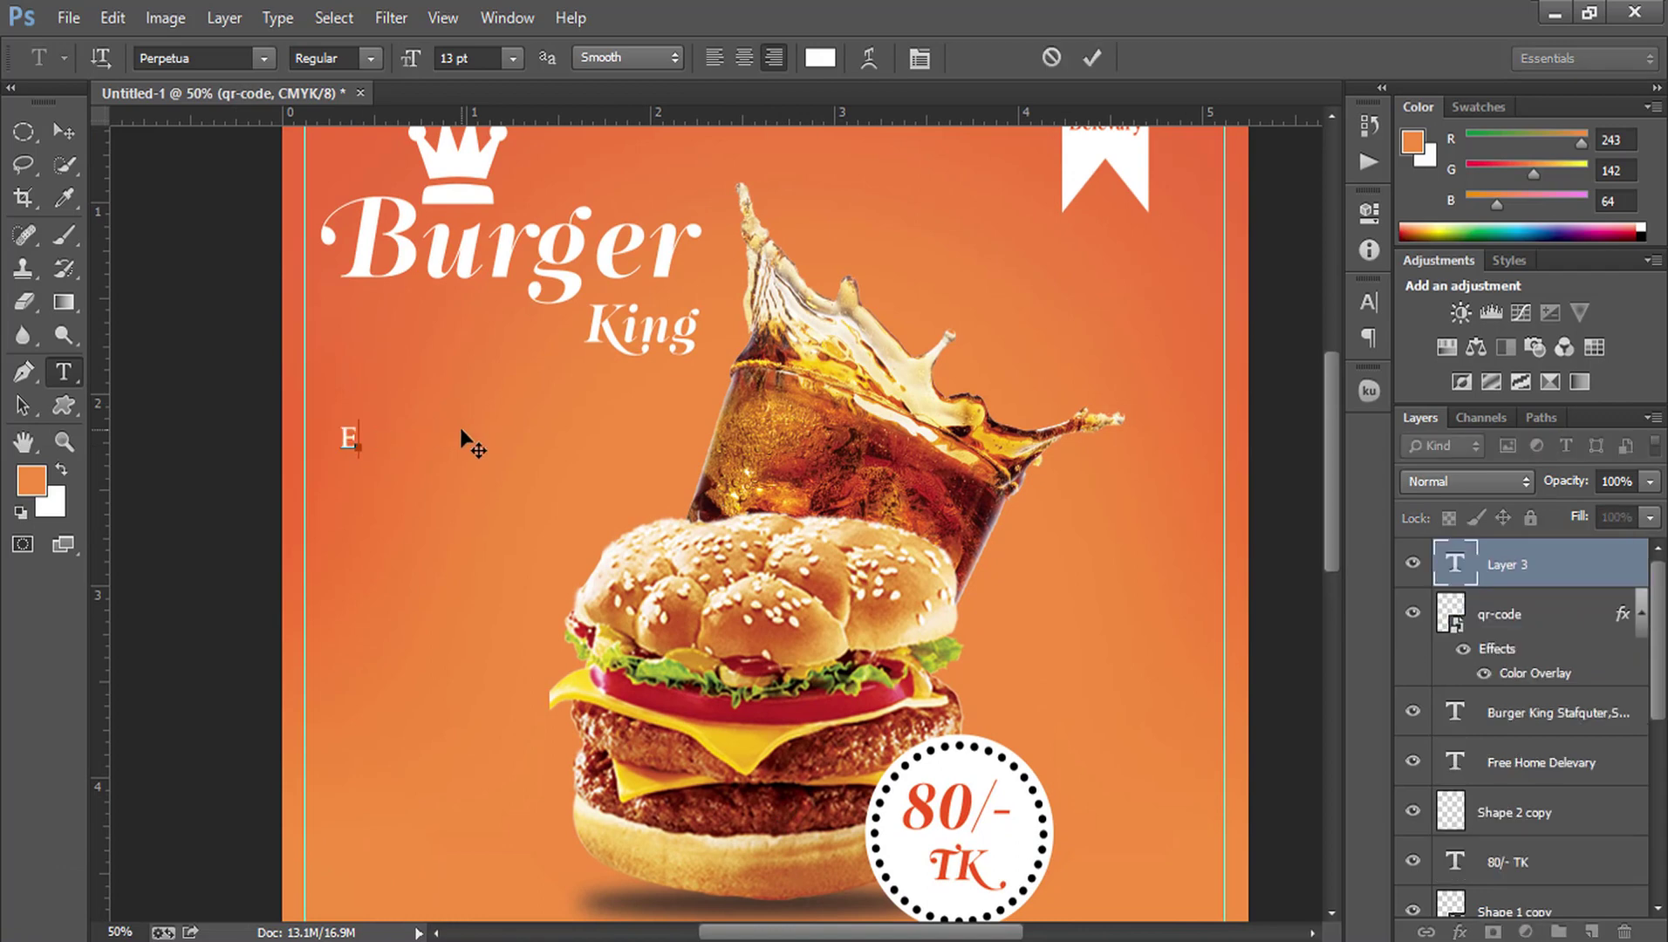
type("xc")
type("lu")
type("si")
type("v")
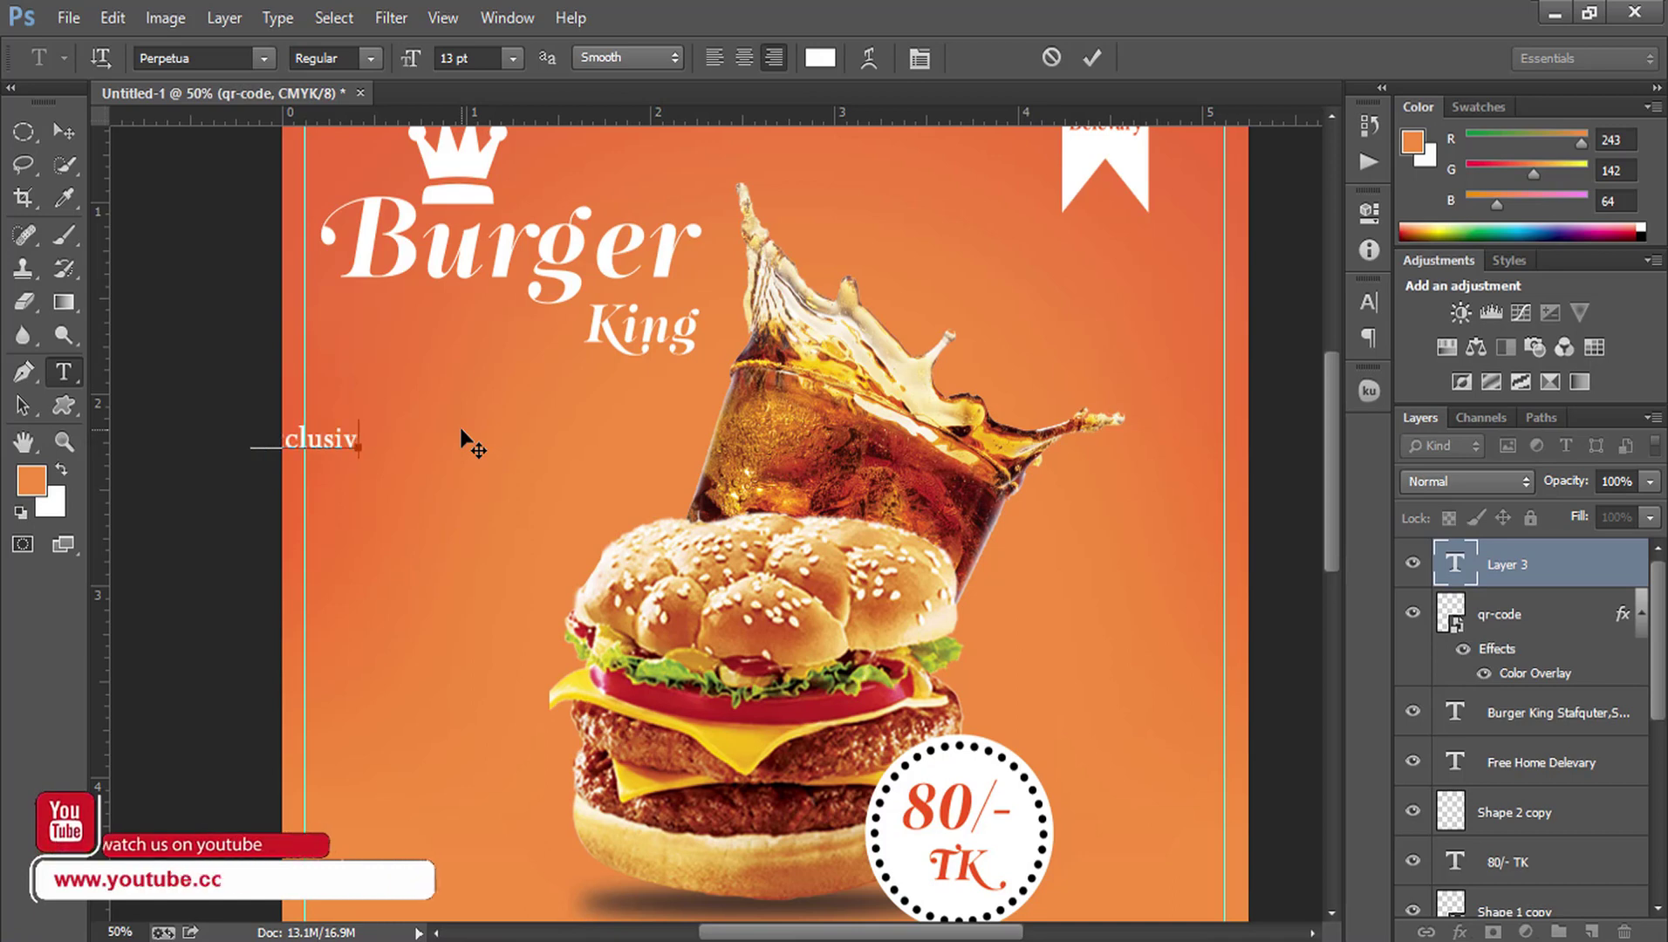
type("e")
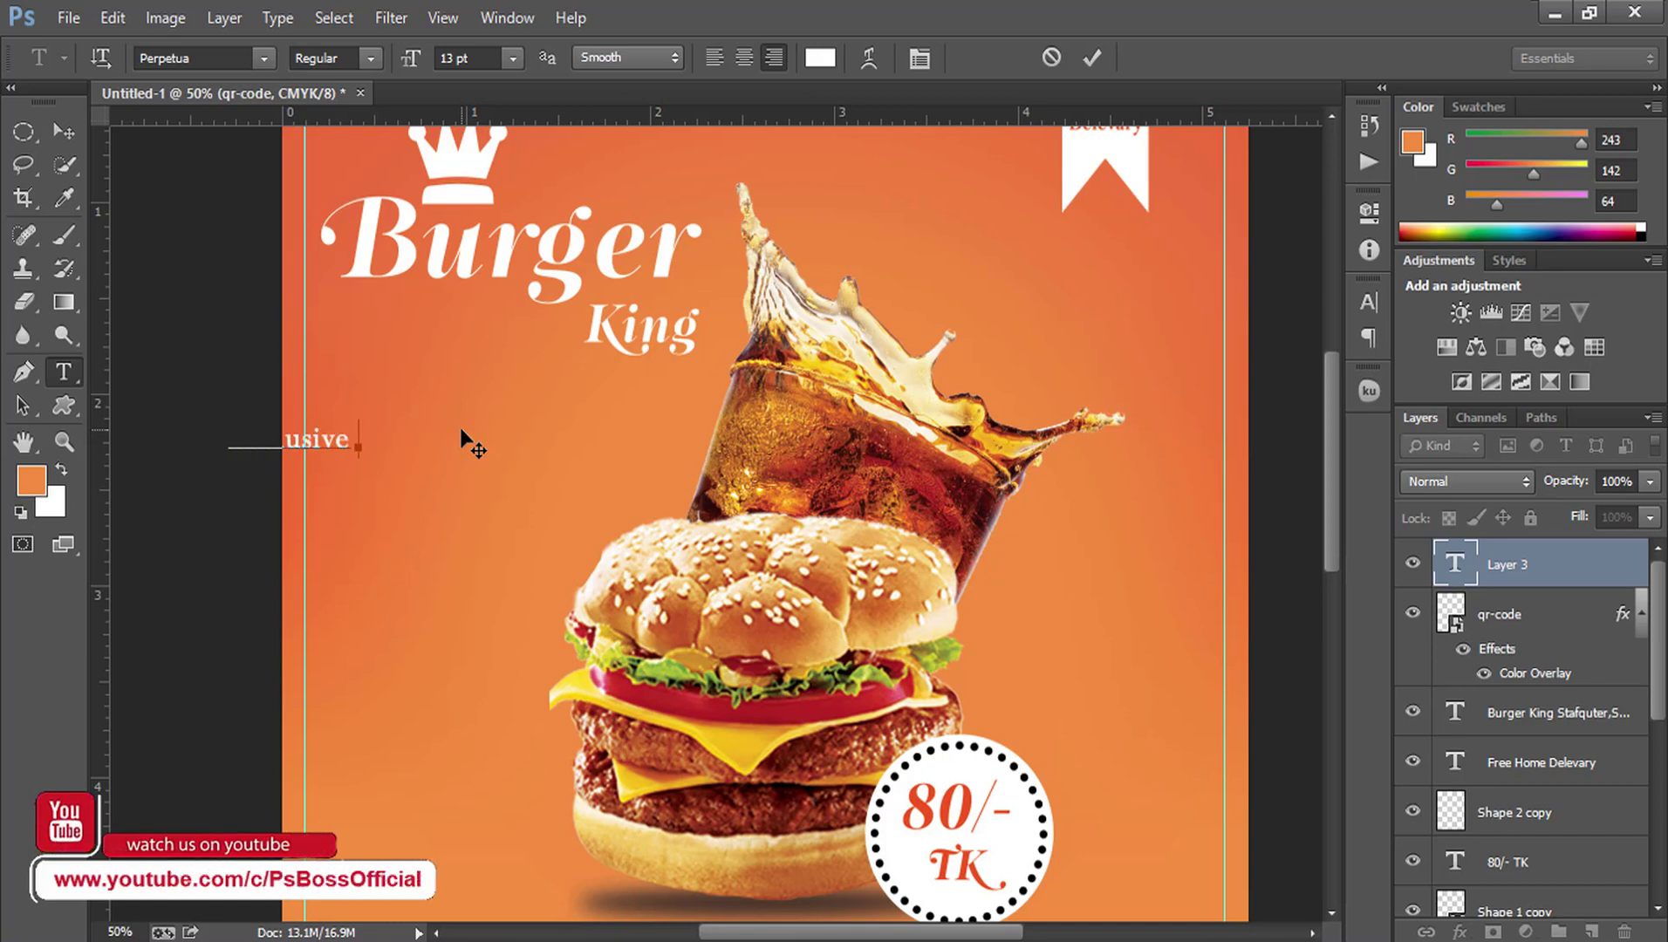
type(" Off")
type("er")
left_click_drag(573, 493, 578, 526)
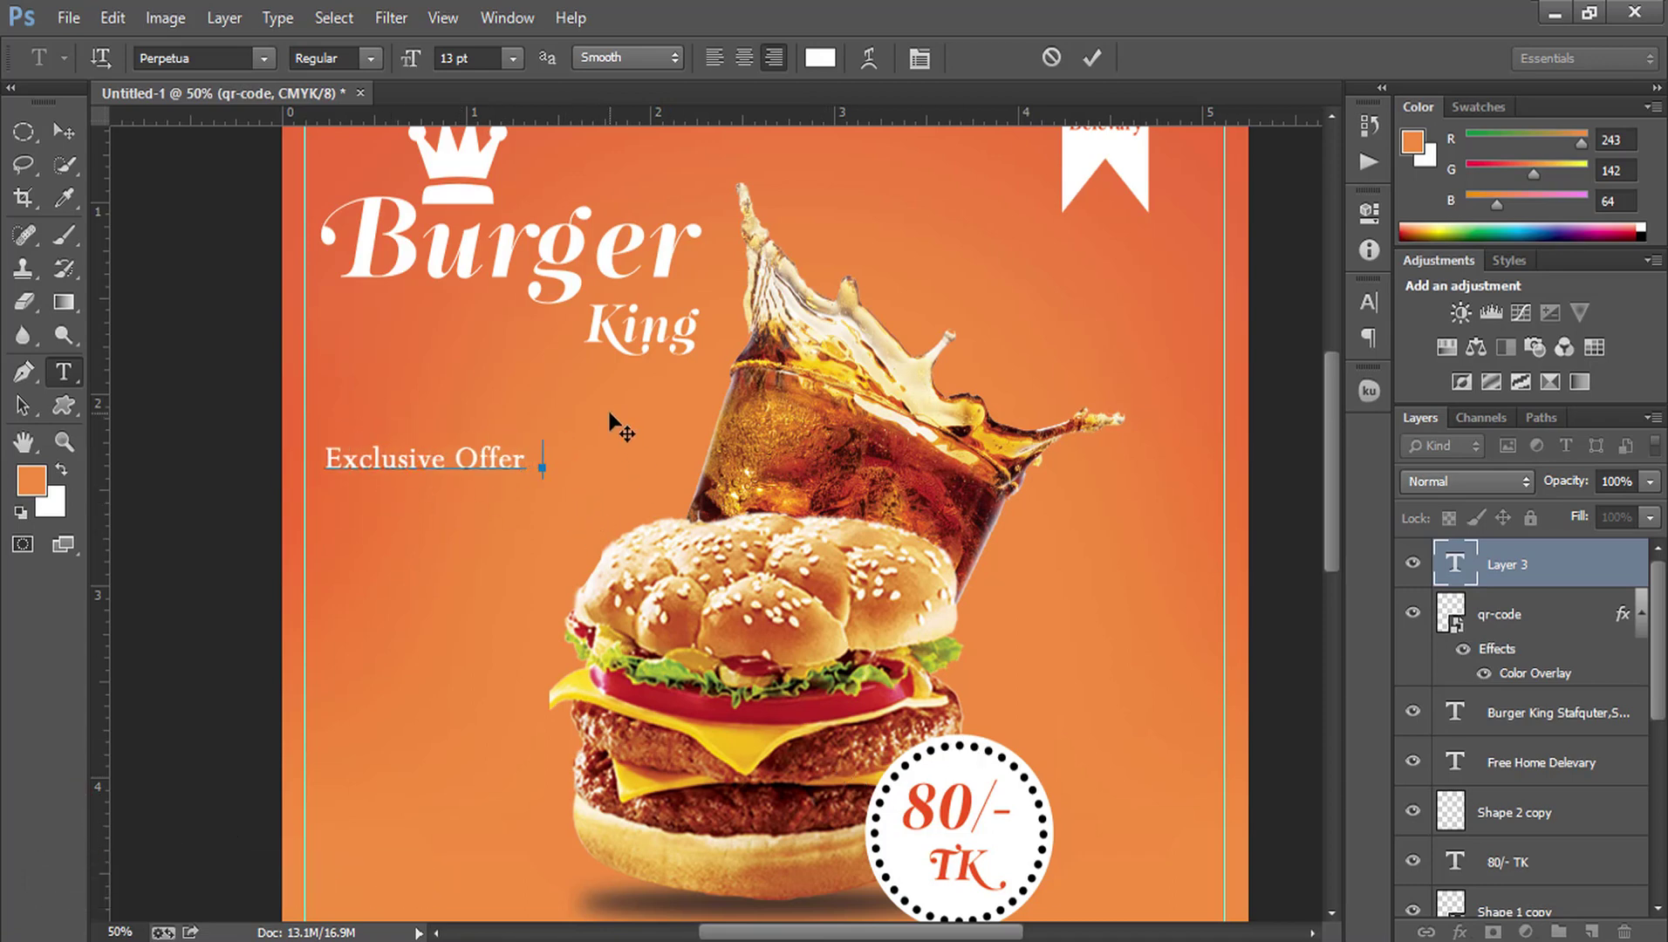
key("BackSpace")
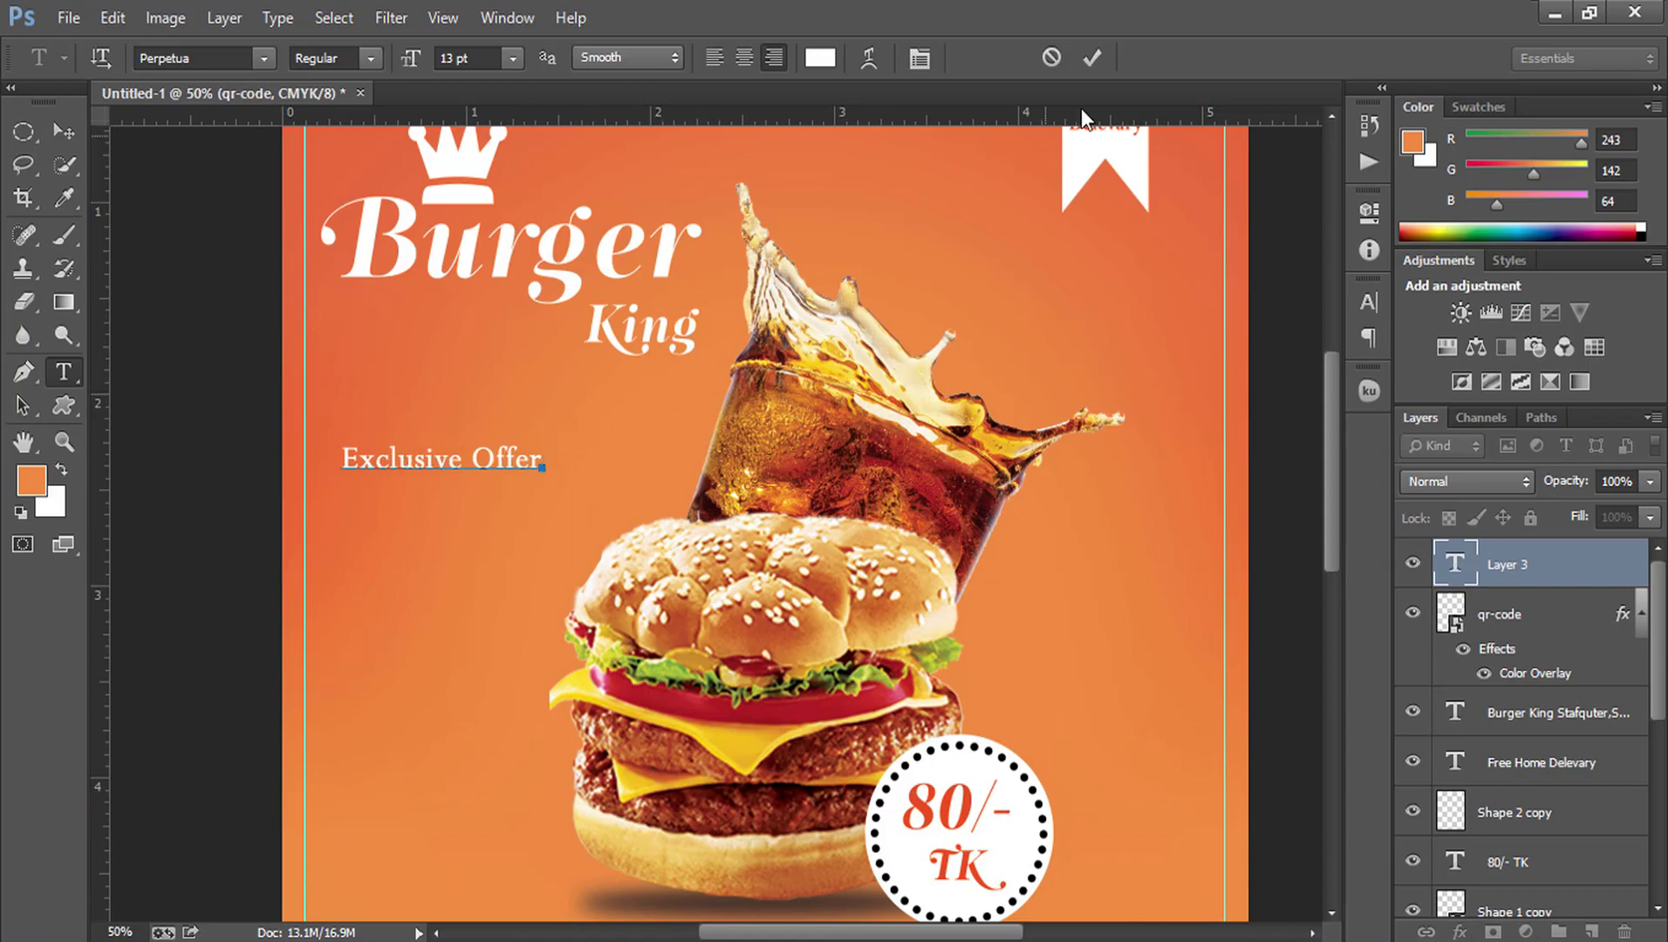
left_click(1095, 57)
mouse_move(722, 675)
left_mouse_down()
mouse_move(743, 308)
mouse_move(606, 543)
mouse_move(709, 706)
left_mouse_up()
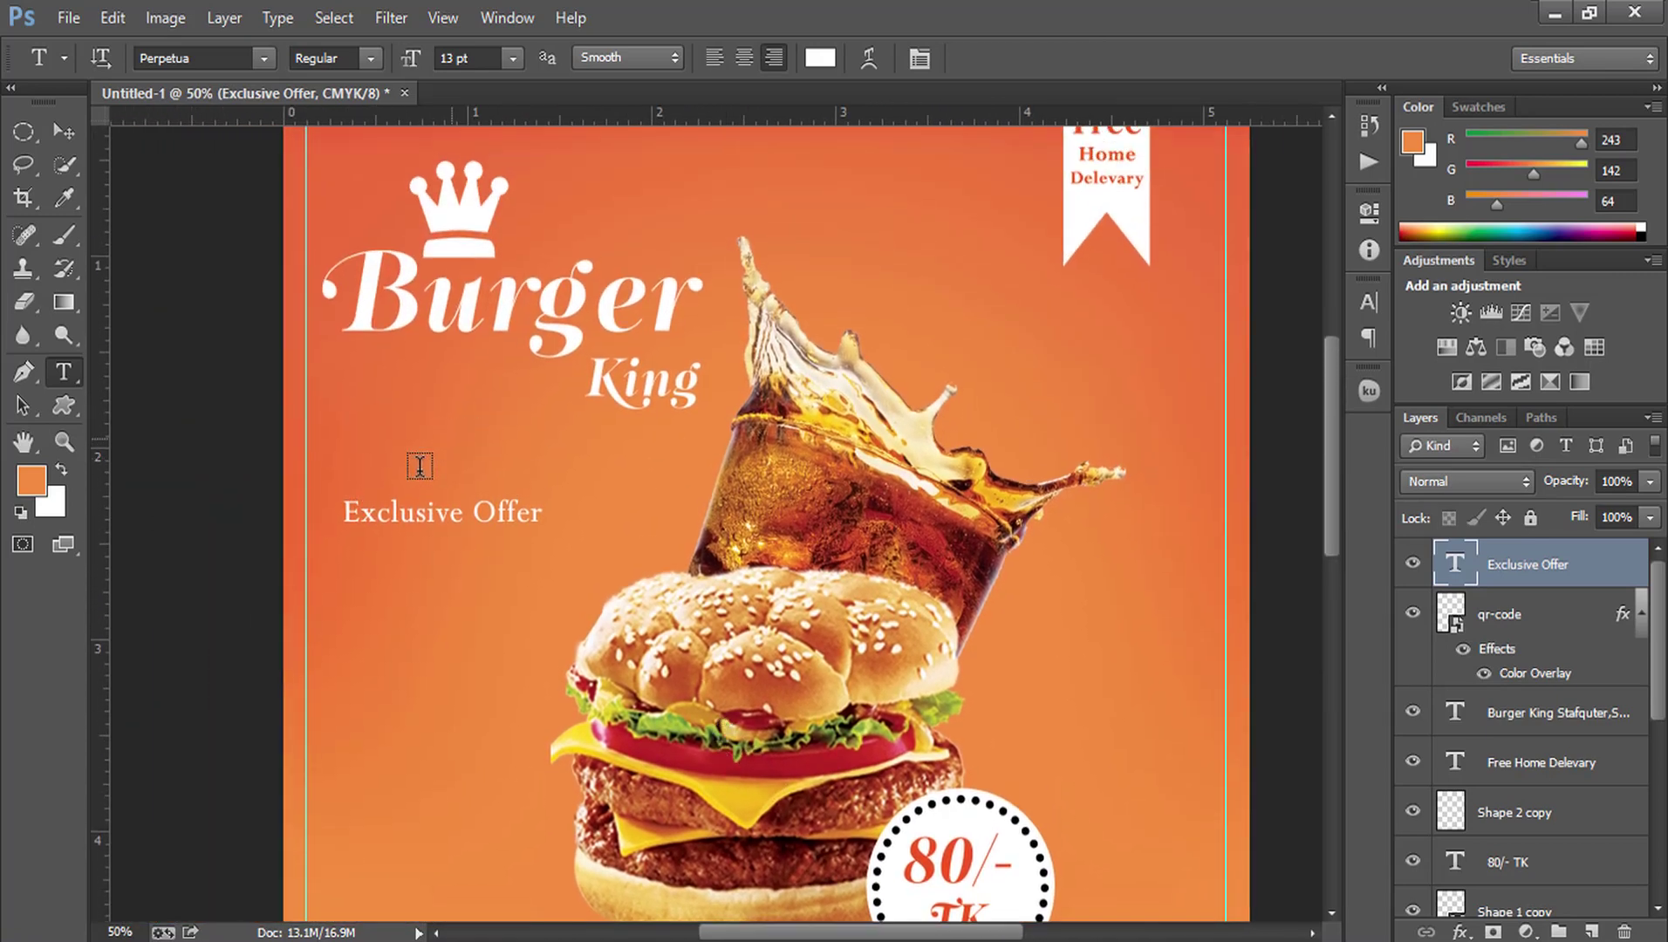
Step: Try the Perspire and PF Regal Swash Pro fonts on Exclusive Offer, shifting it up and right
left_click(353, 515)
left_click_drag(338, 514, 638, 524)
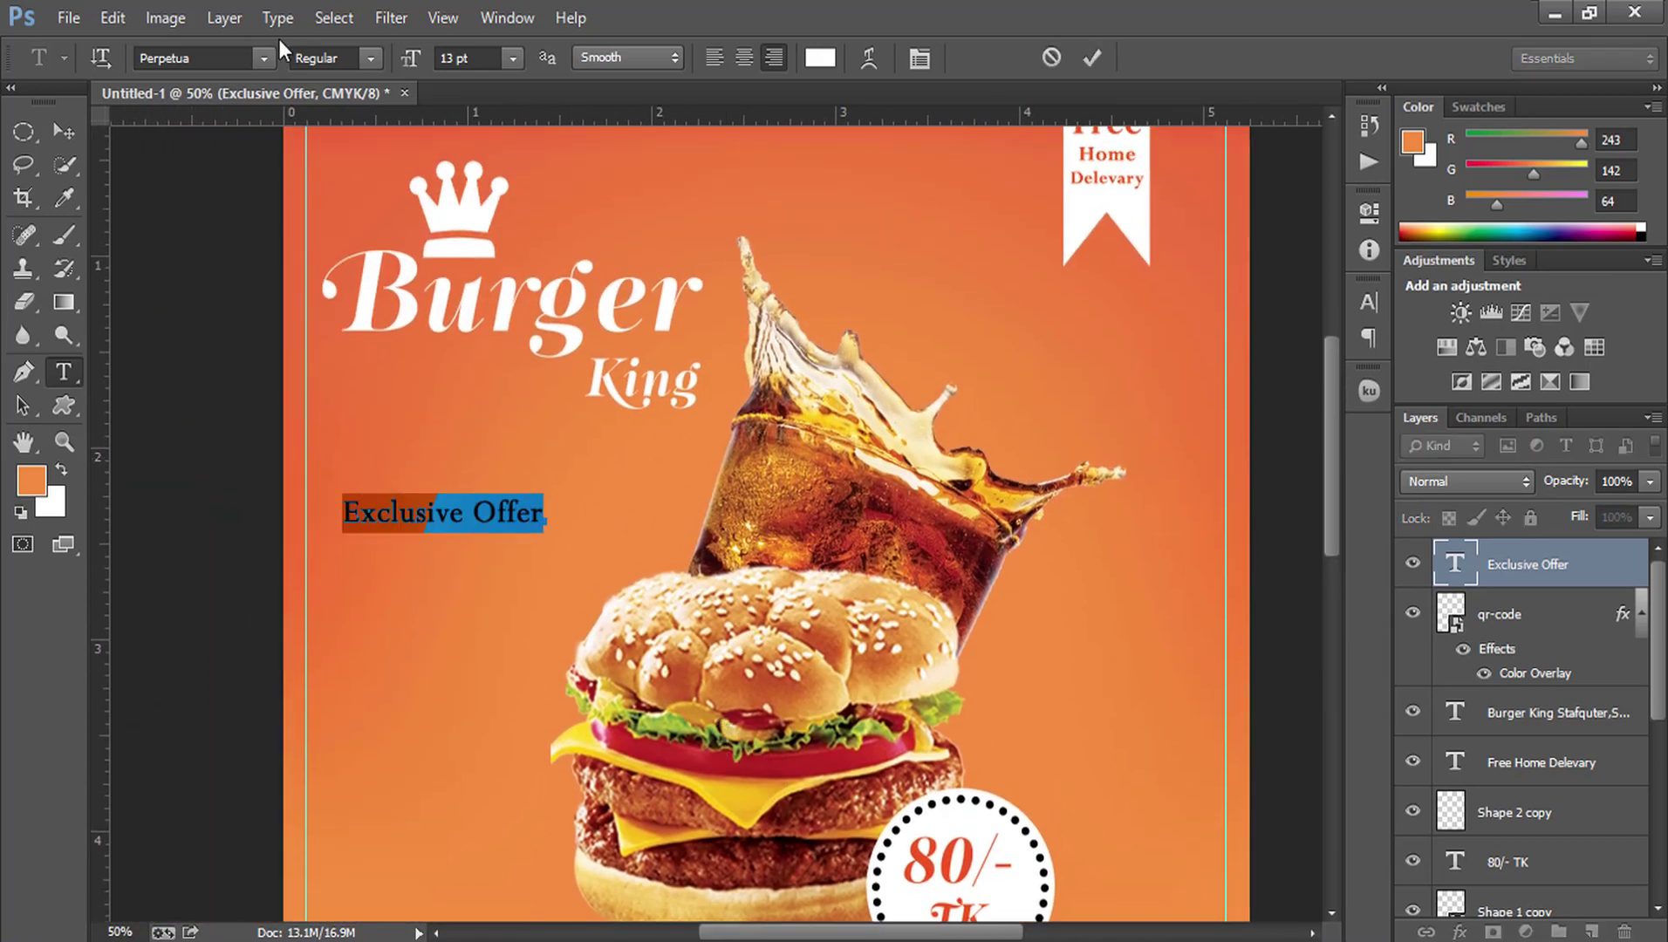
left_click(266, 55)
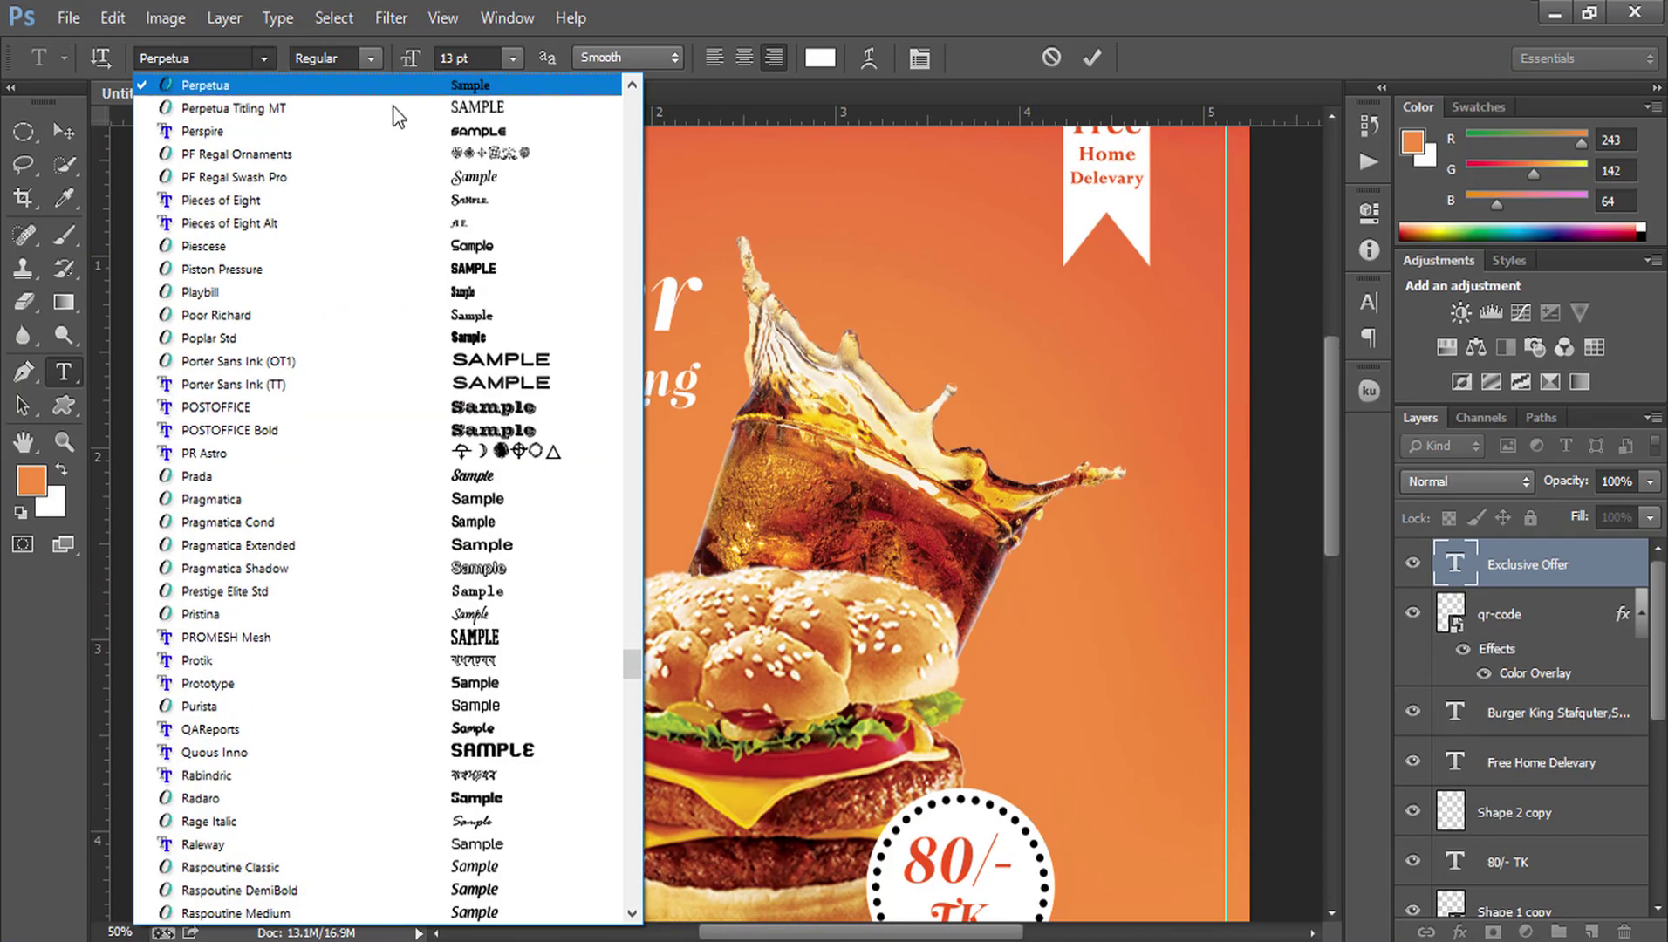
left_click(468, 132)
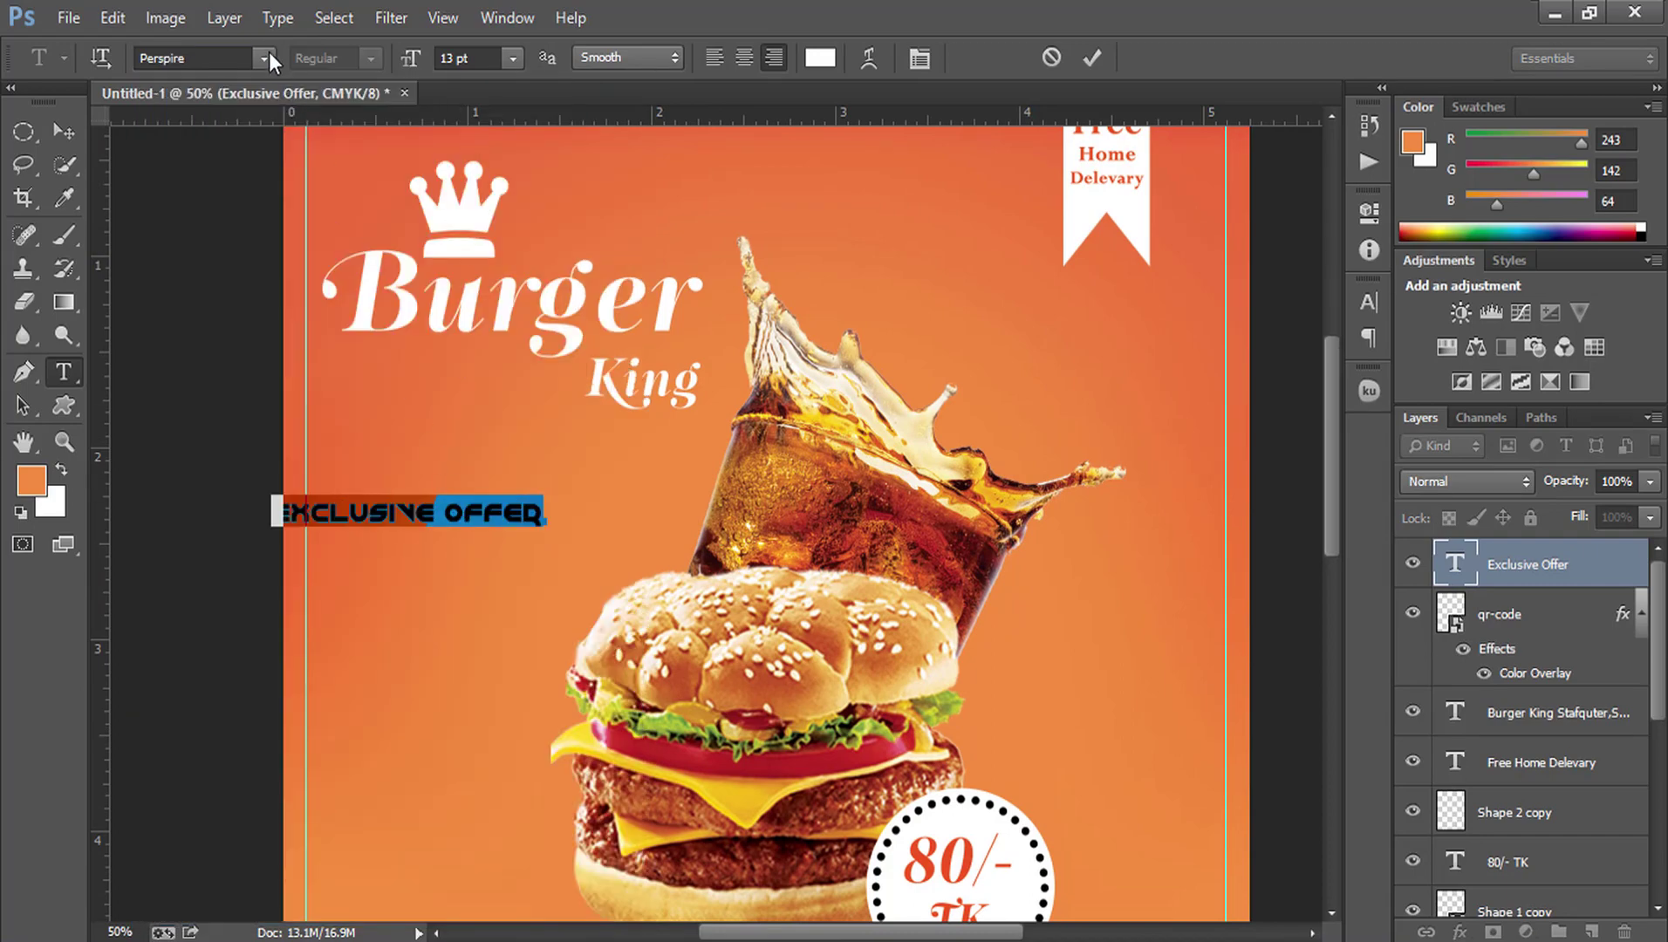
left_click(266, 56)
left_click(449, 131)
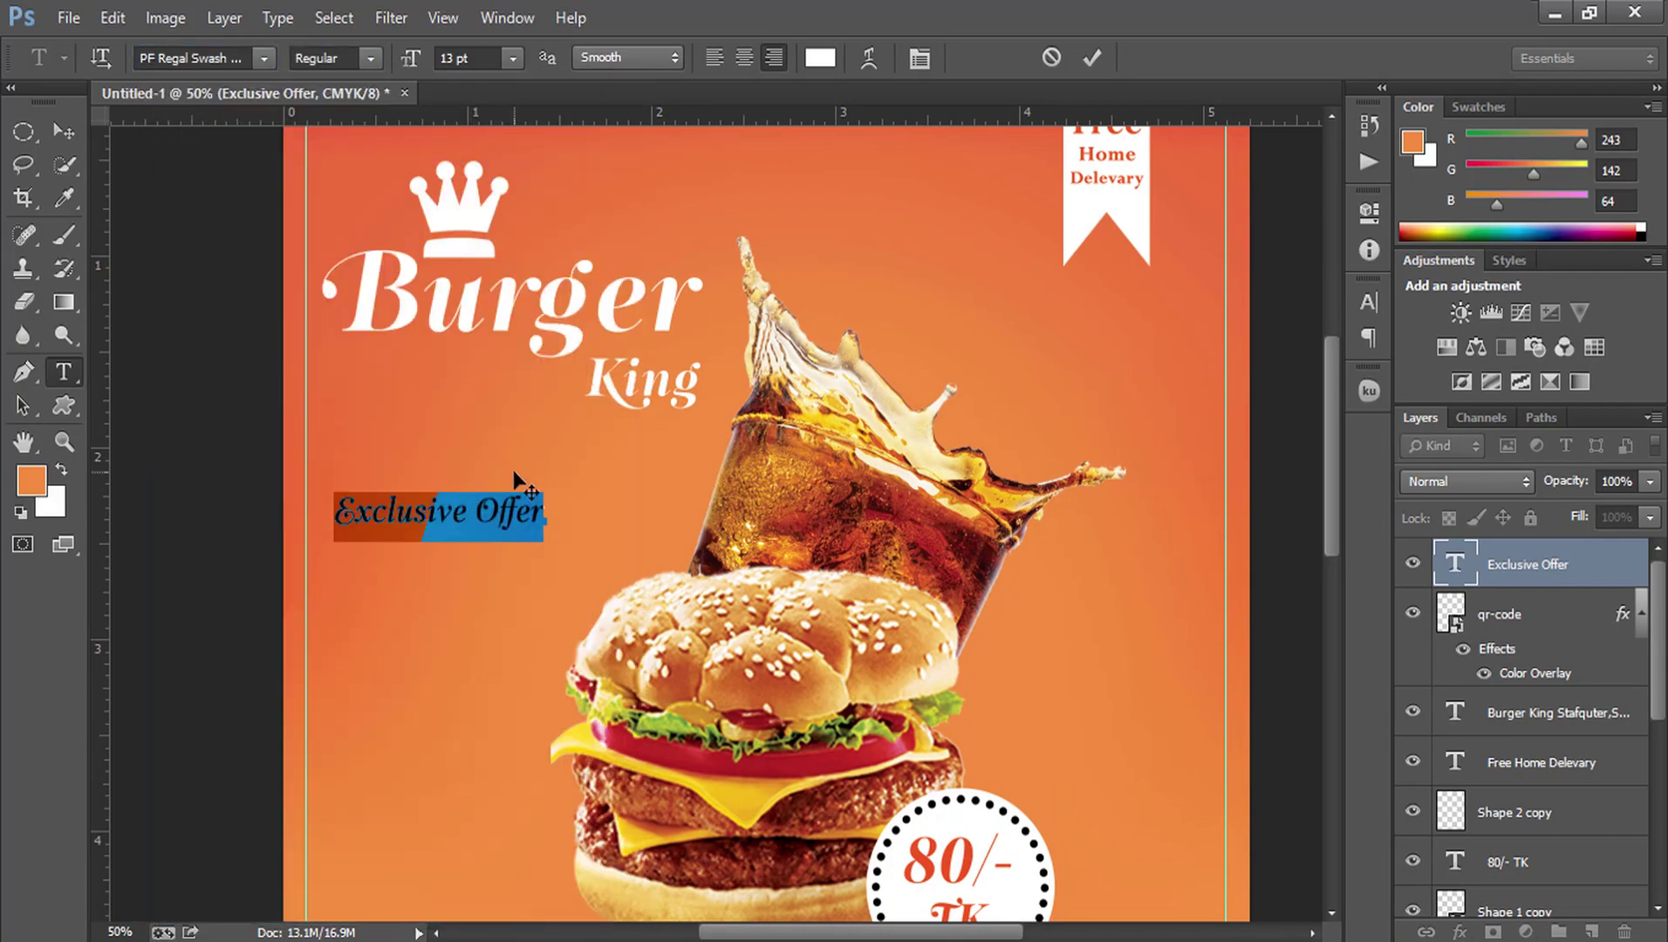
left_click(478, 510)
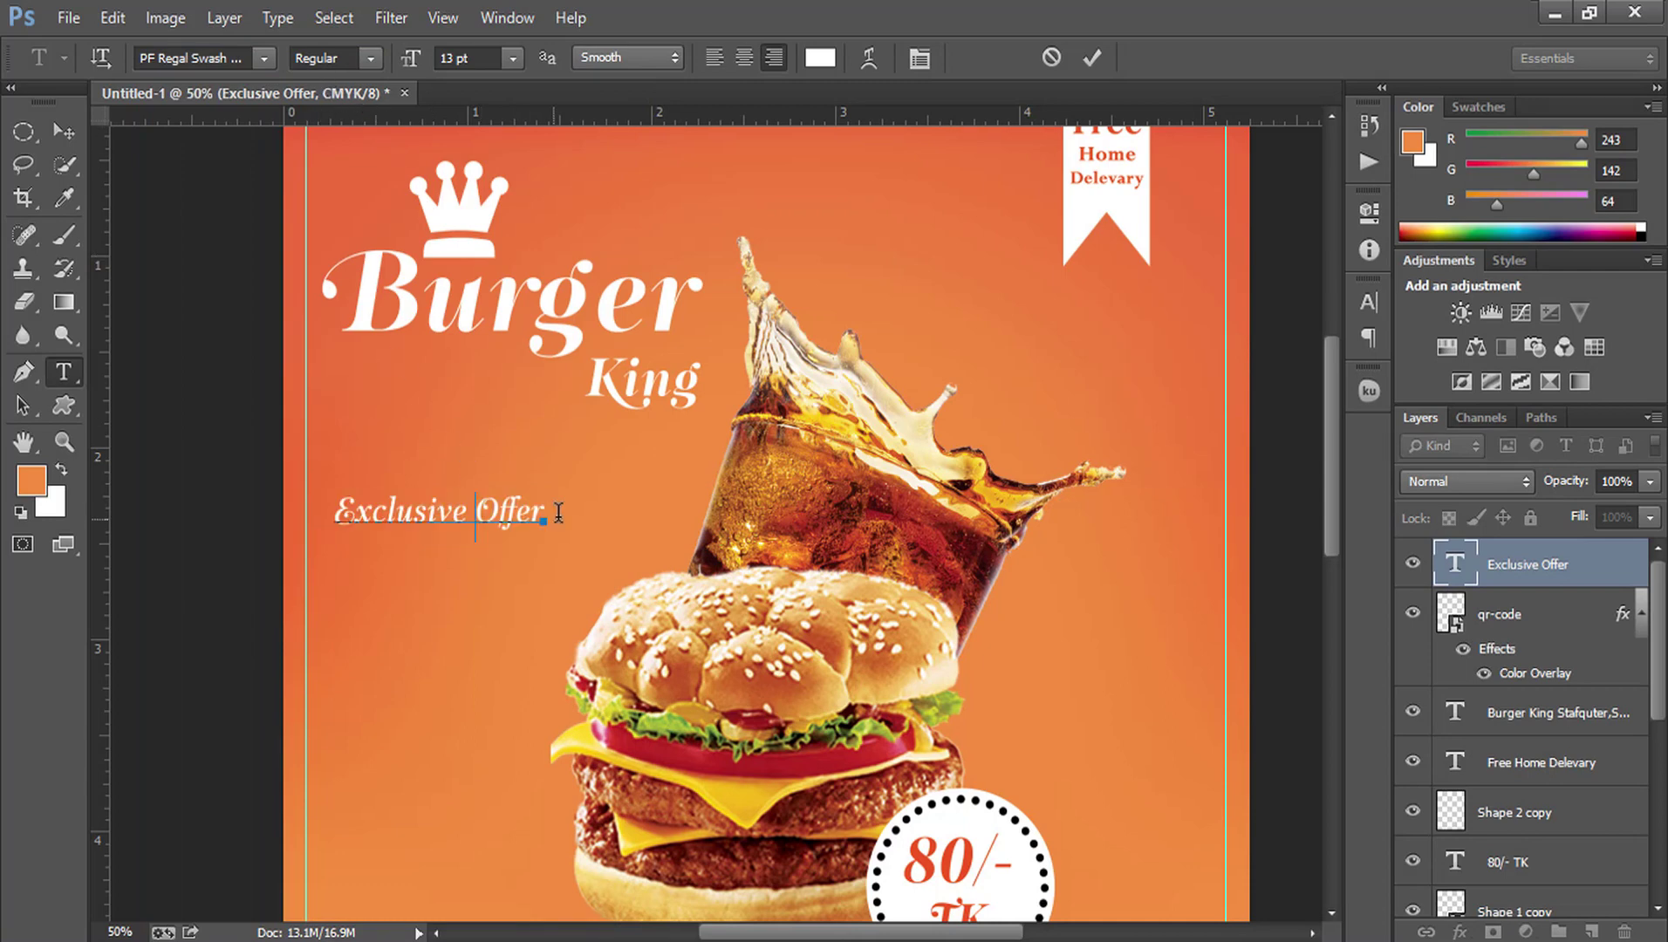
mouse_move(559, 522)
left_mouse_down()
mouse_move(561, 501)
mouse_move(263, 292)
left_mouse_up()
left_click(262, 57)
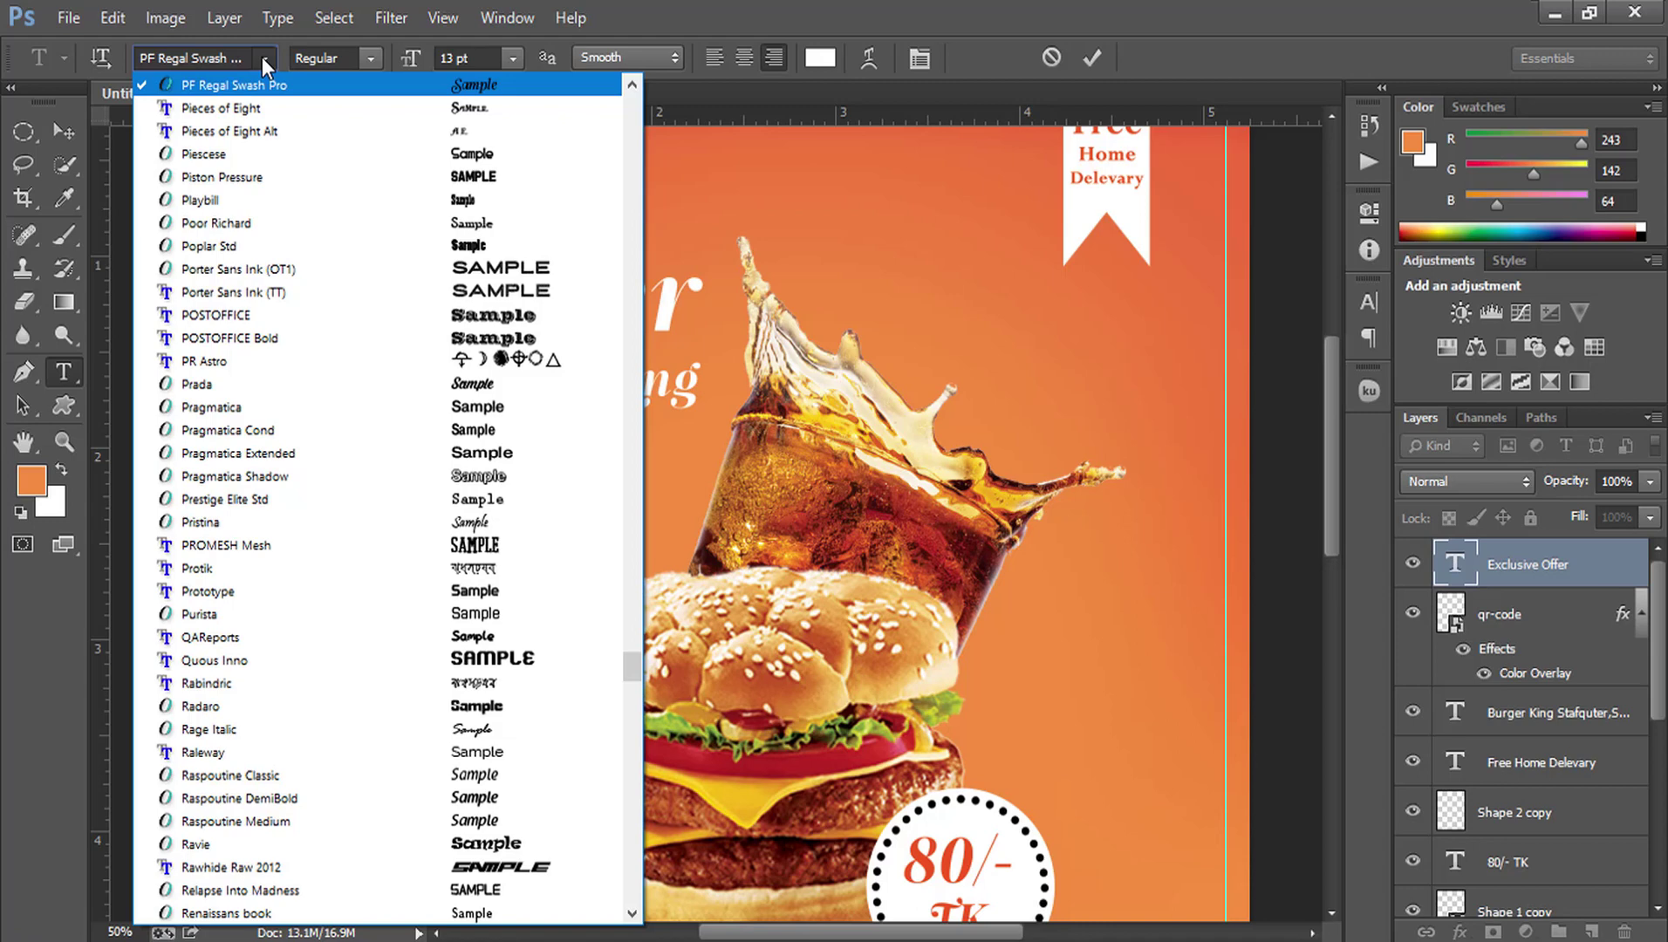
left_click(262, 58)
left_click(483, 500)
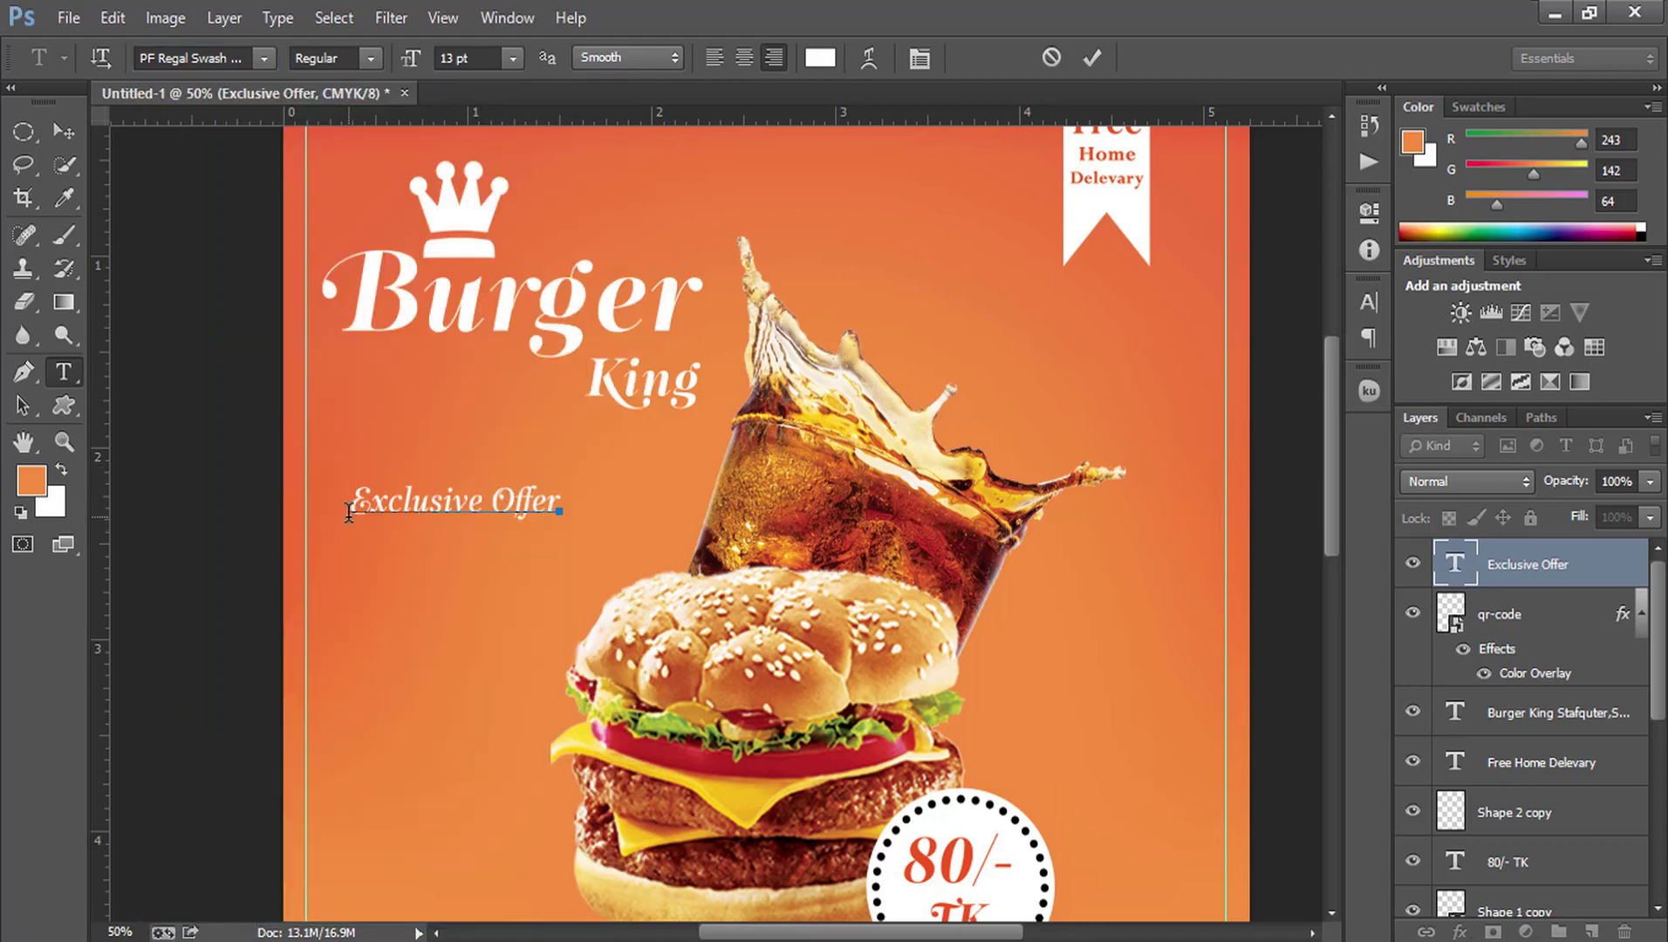
Step: Set Exclusive Offer in Poor Richard at 14 pt, nudge it right and up, and commit
left_click_drag(349, 511, 560, 512)
left_click(266, 56)
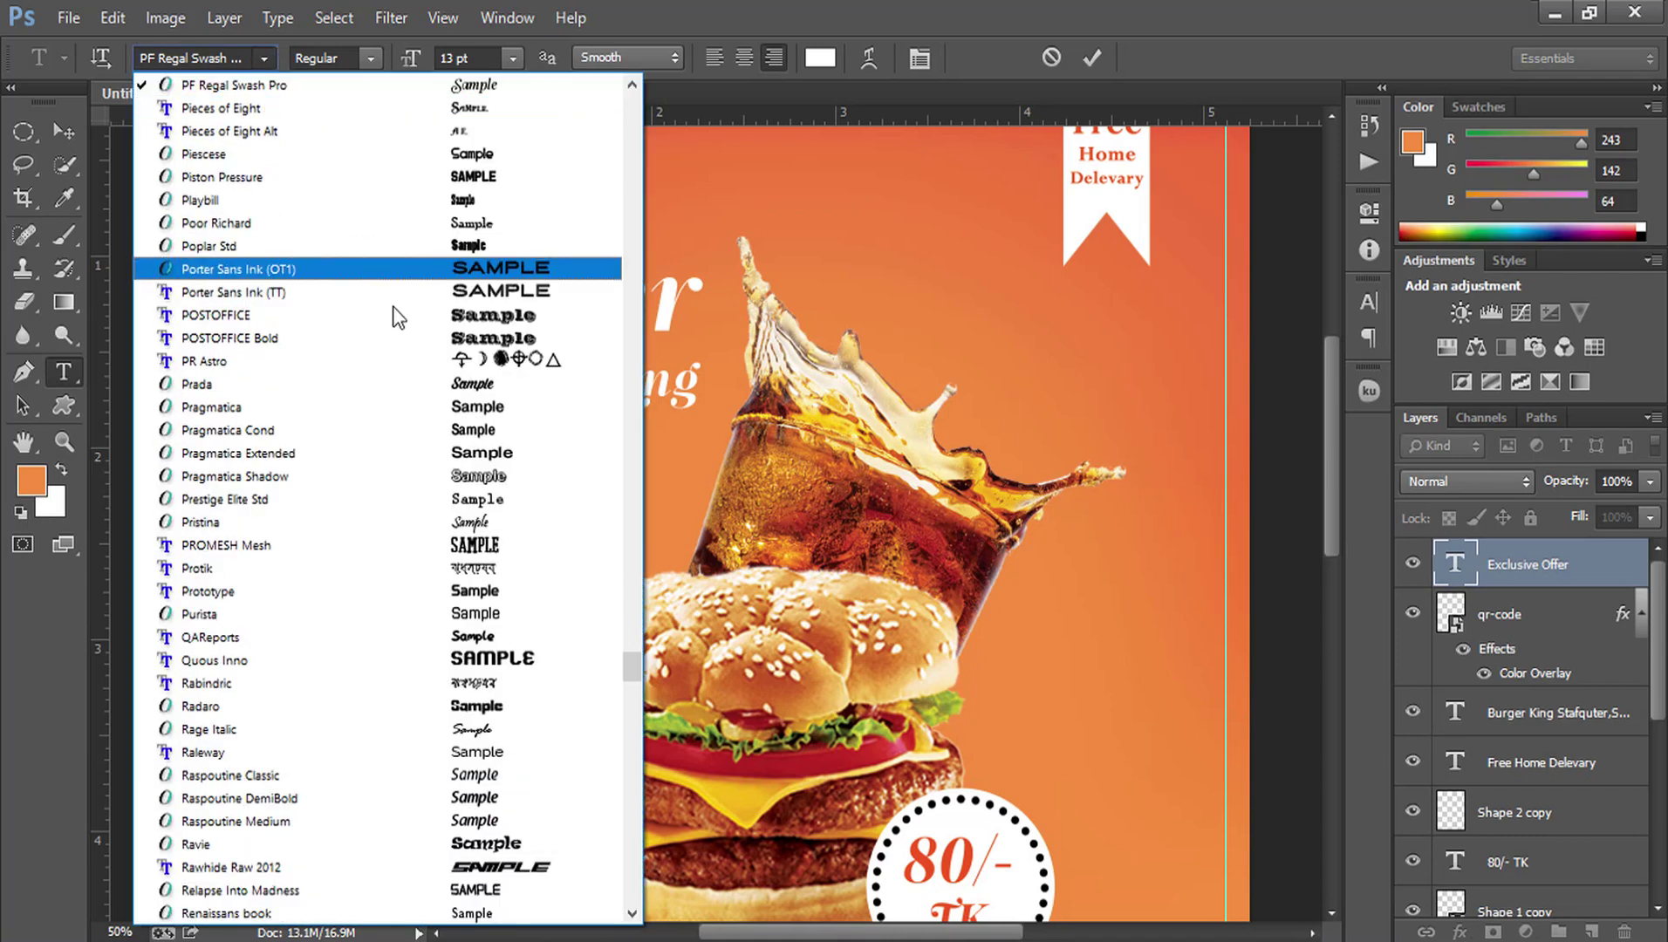
left_click(393, 224)
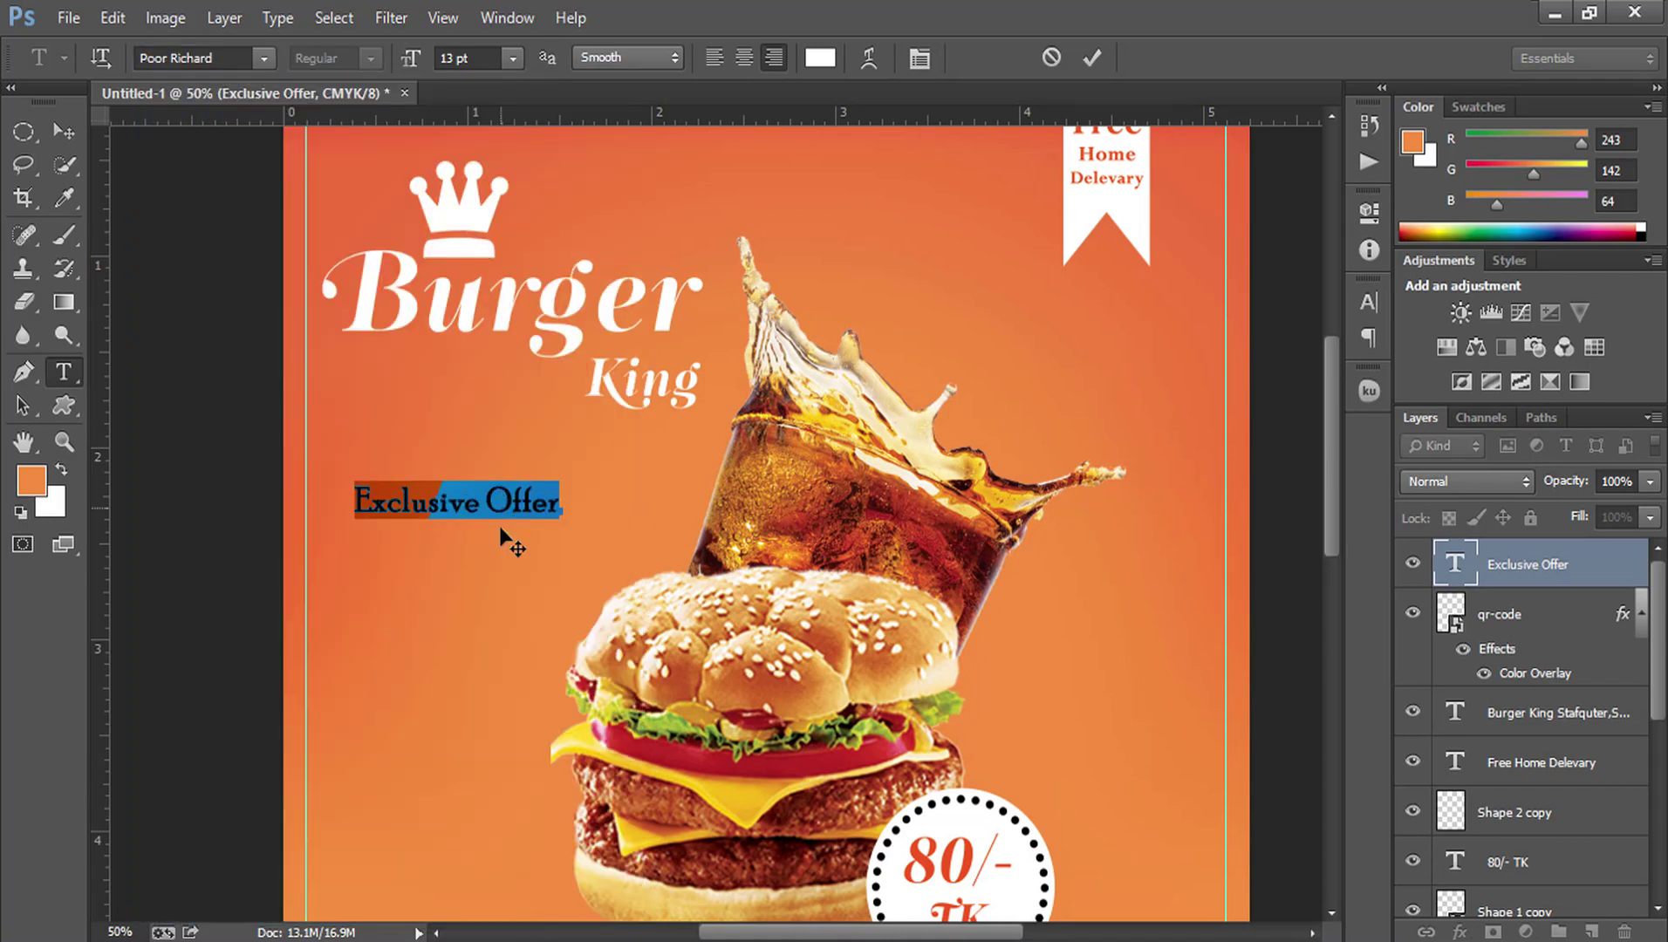
left_click(467, 57)
key("Up")
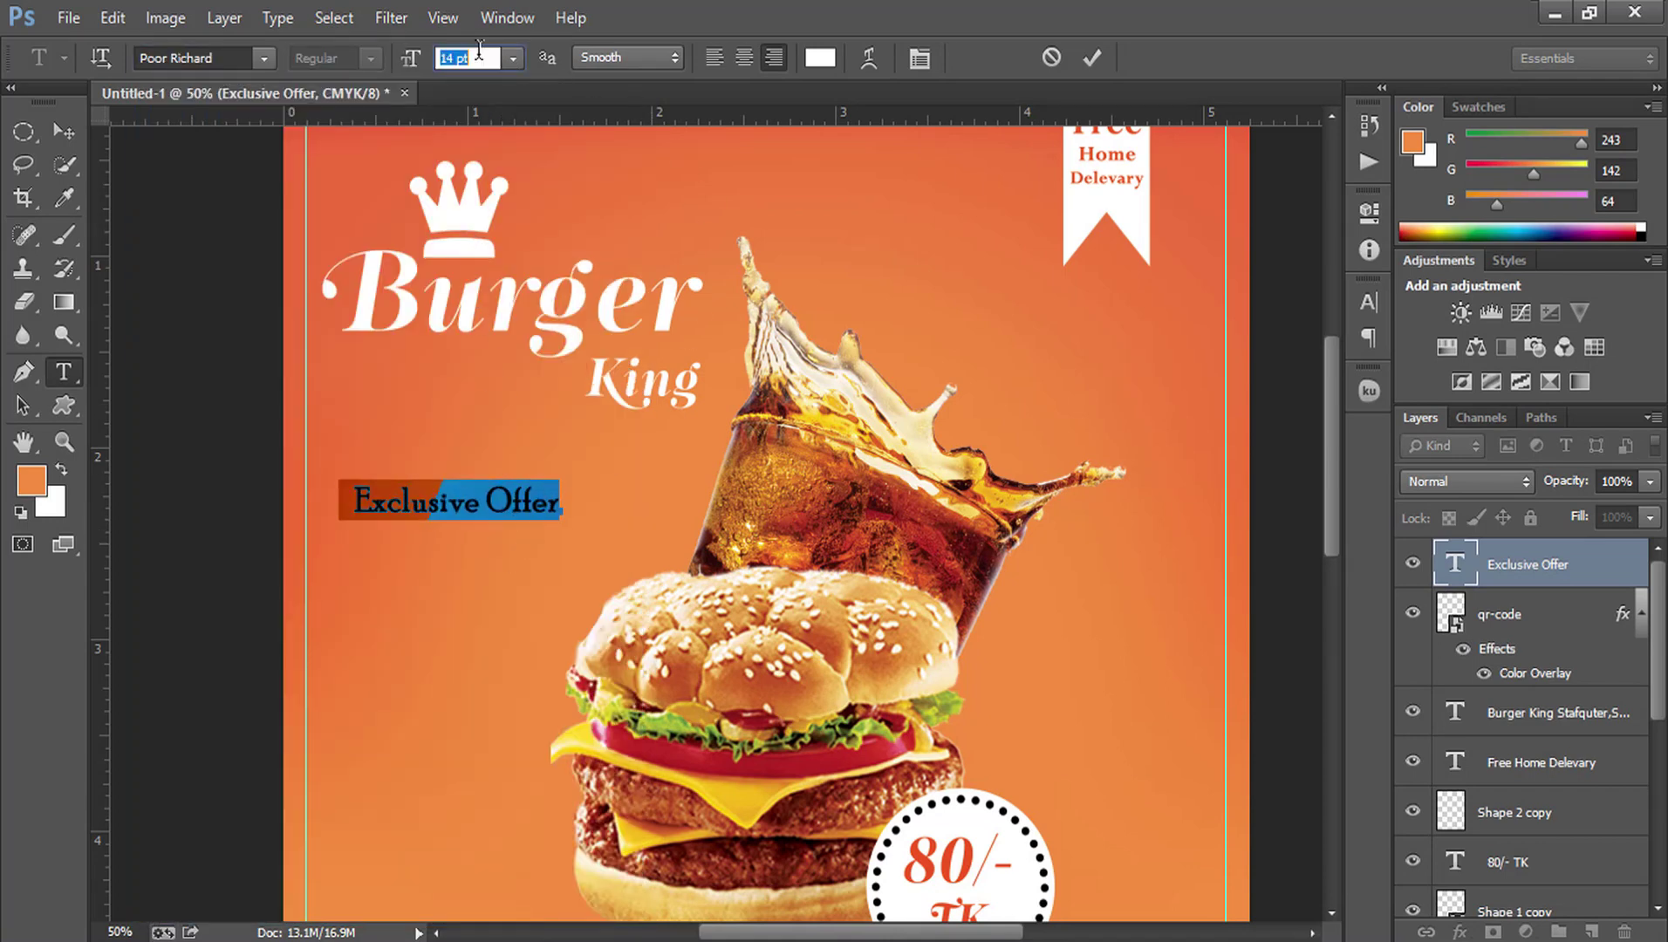
left_click_drag(479, 584, 494, 577)
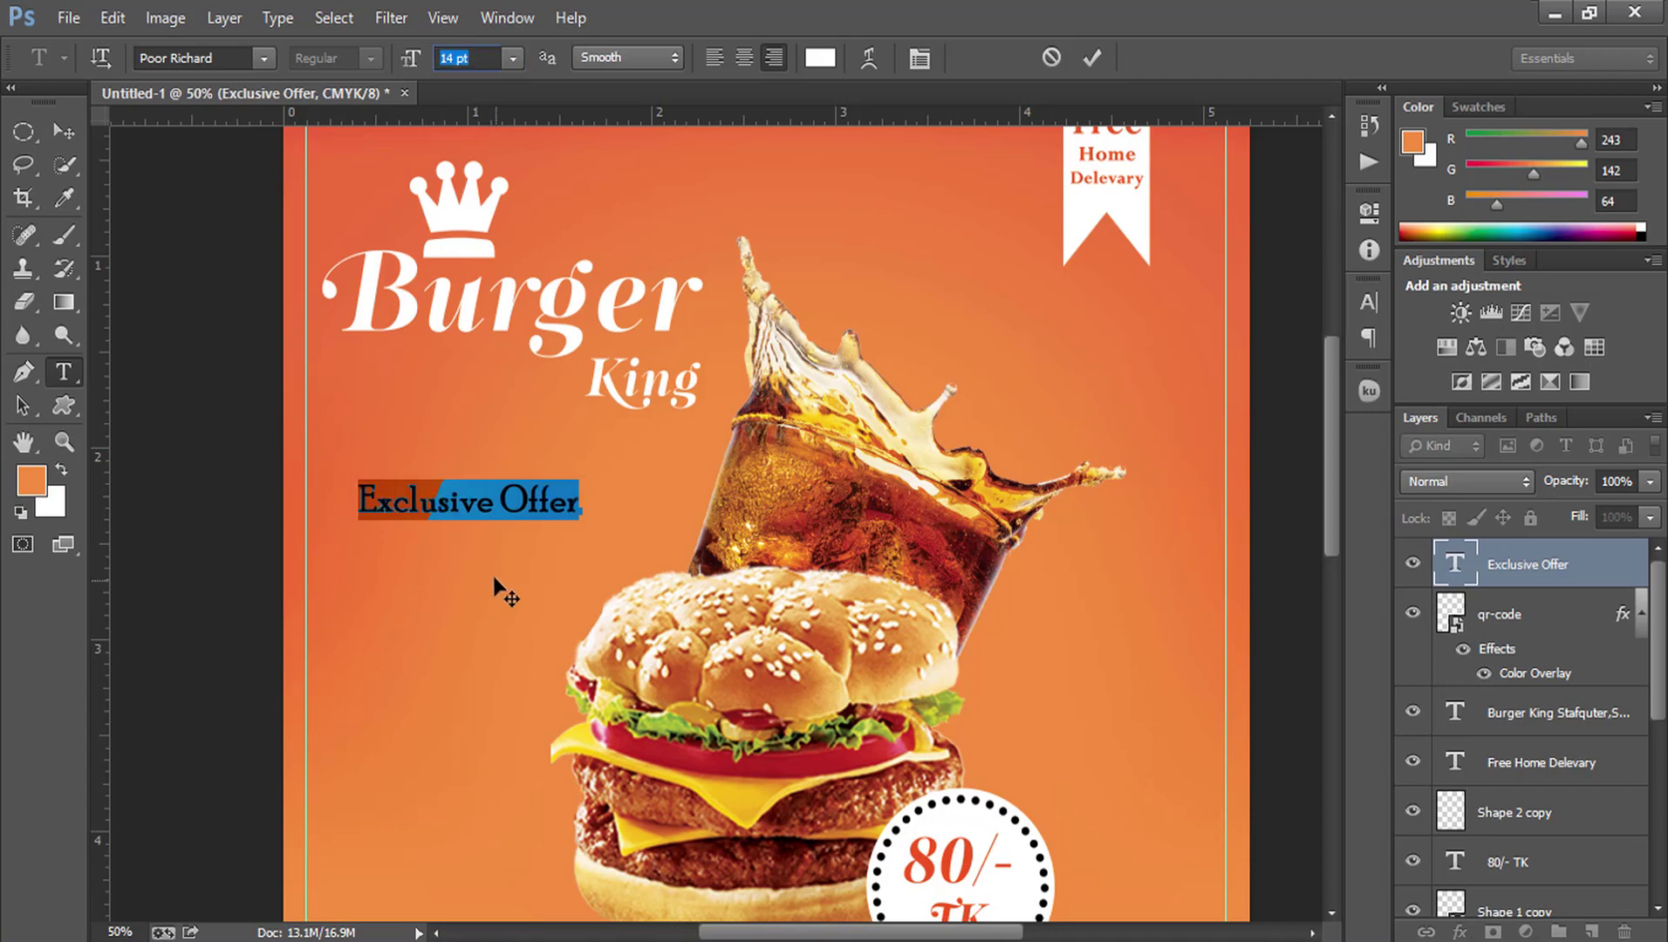
left_click(493, 579, "ctrl")
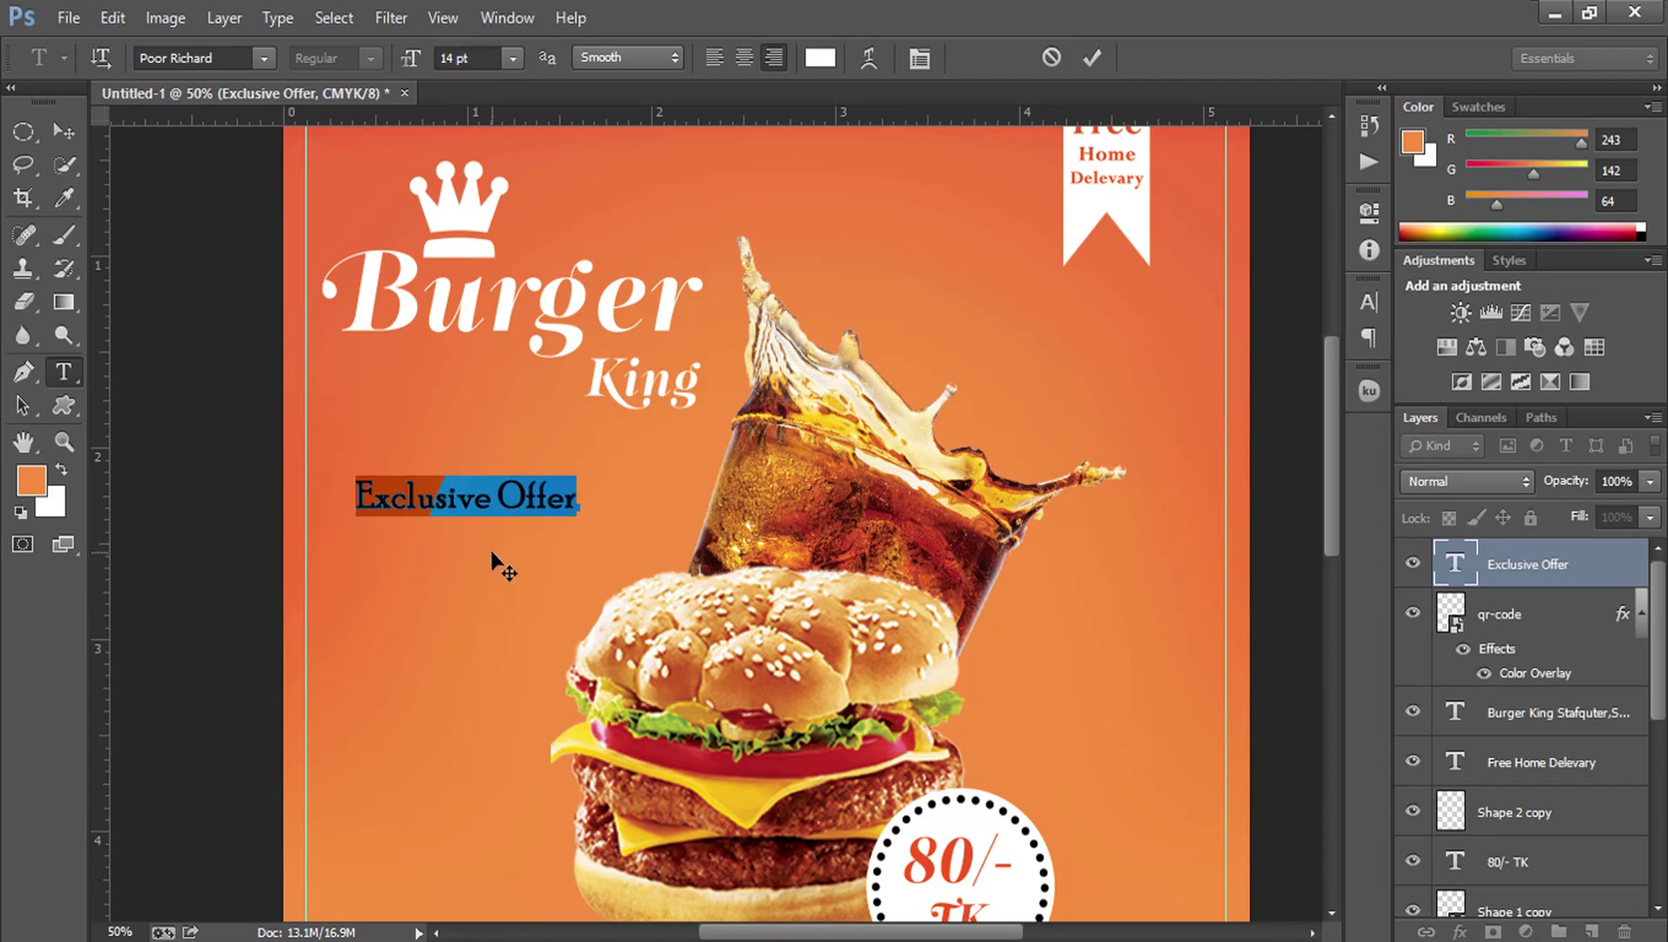
left_click_drag(491, 552, 498, 547)
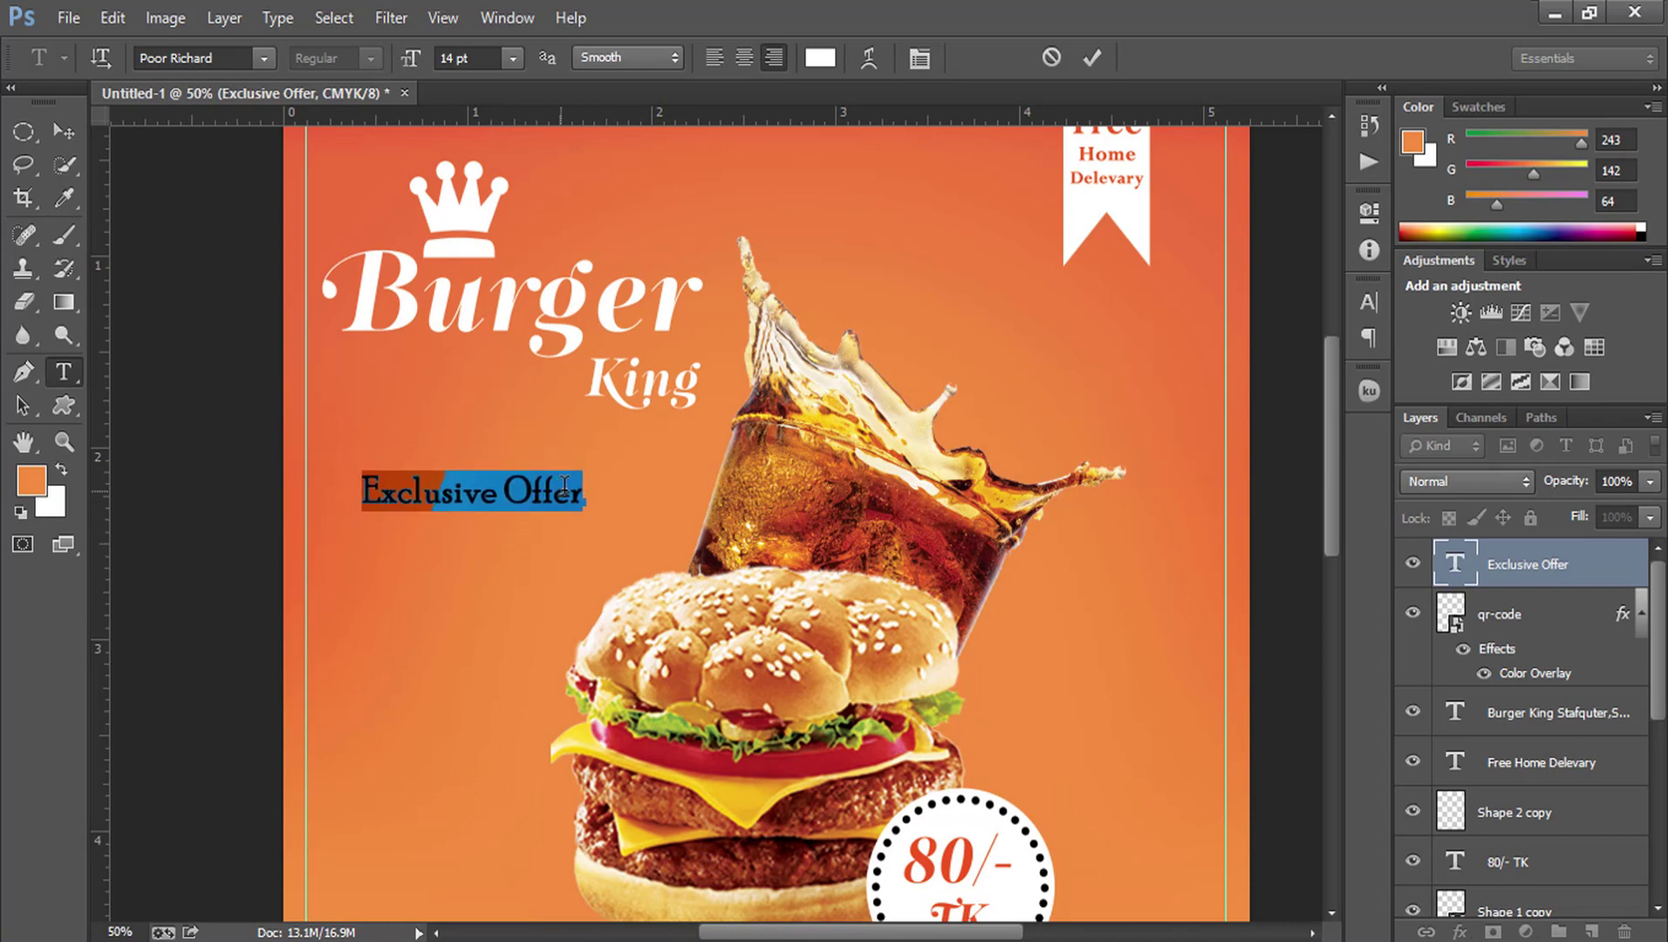
left_click(1087, 63)
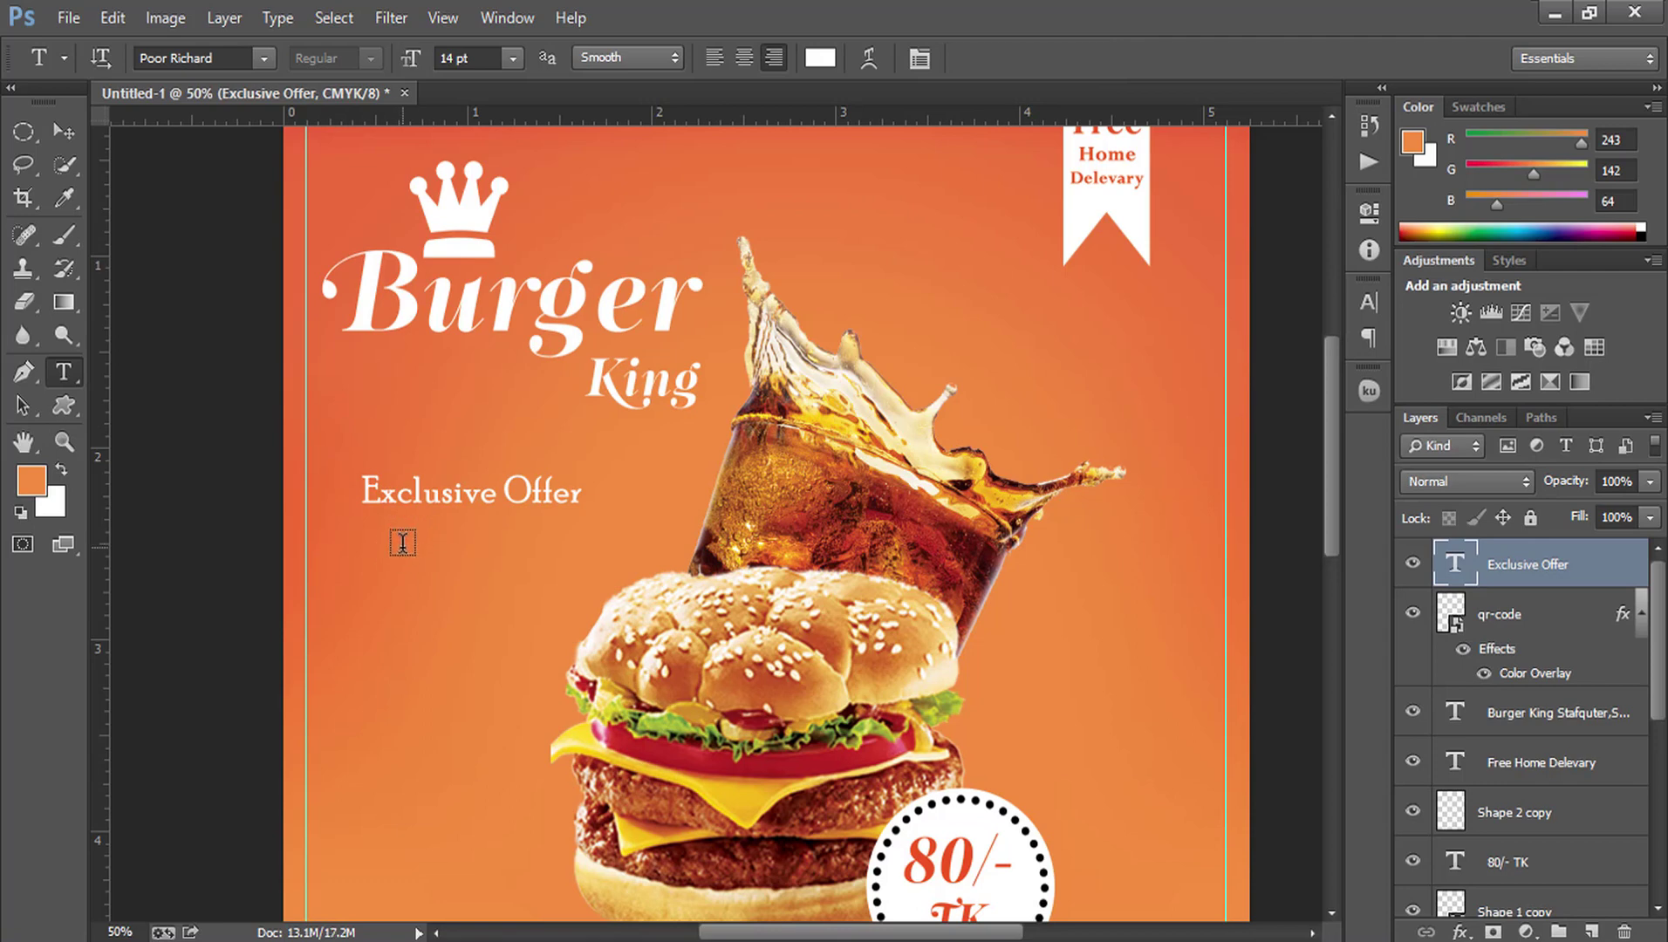
Step: Add a left-aligned white 'Drinks Free' line under Exclusive Offer, commit it, and fit the canvas
left_click(402, 543)
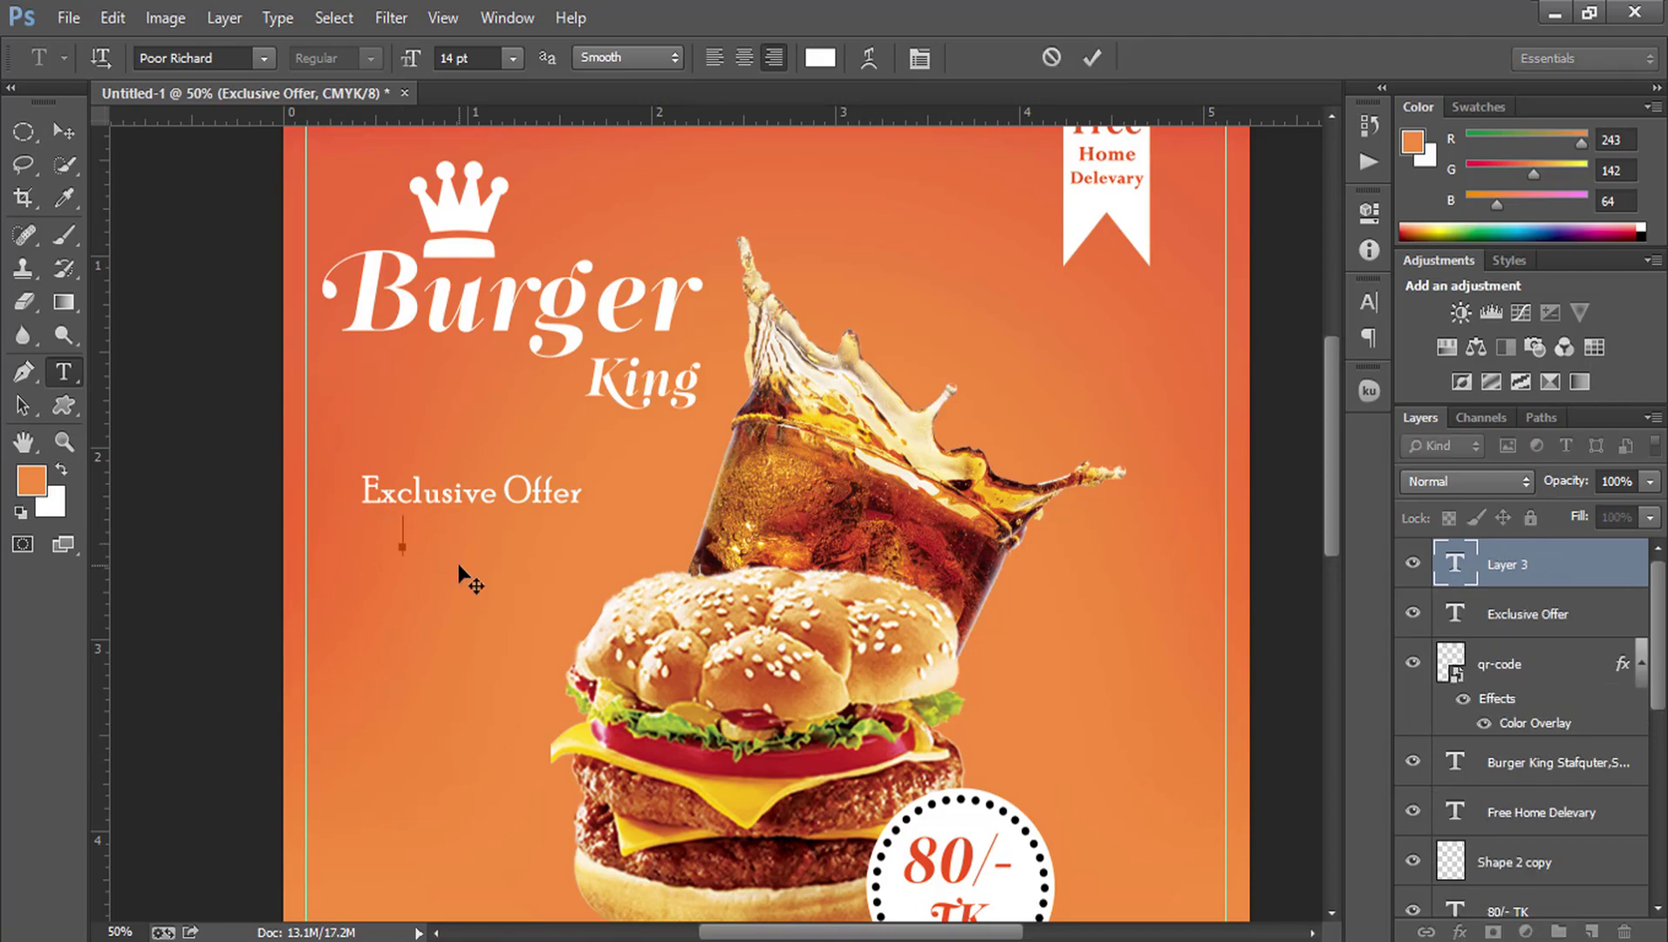
type("Drin")
type("ks")
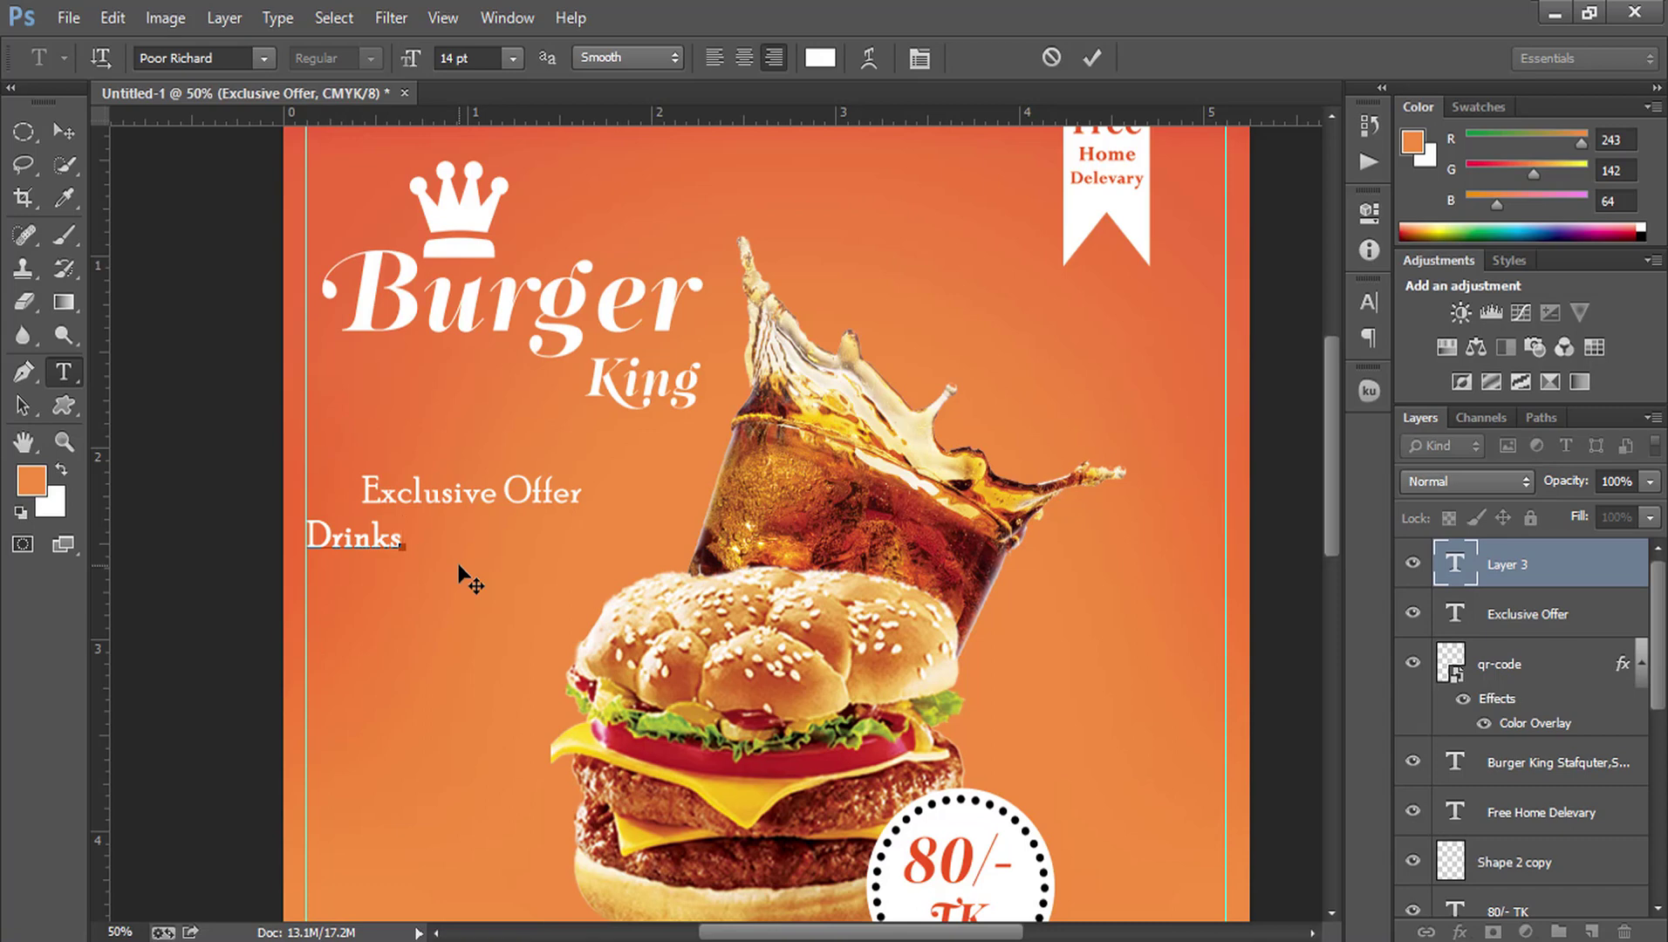
type(" Fr")
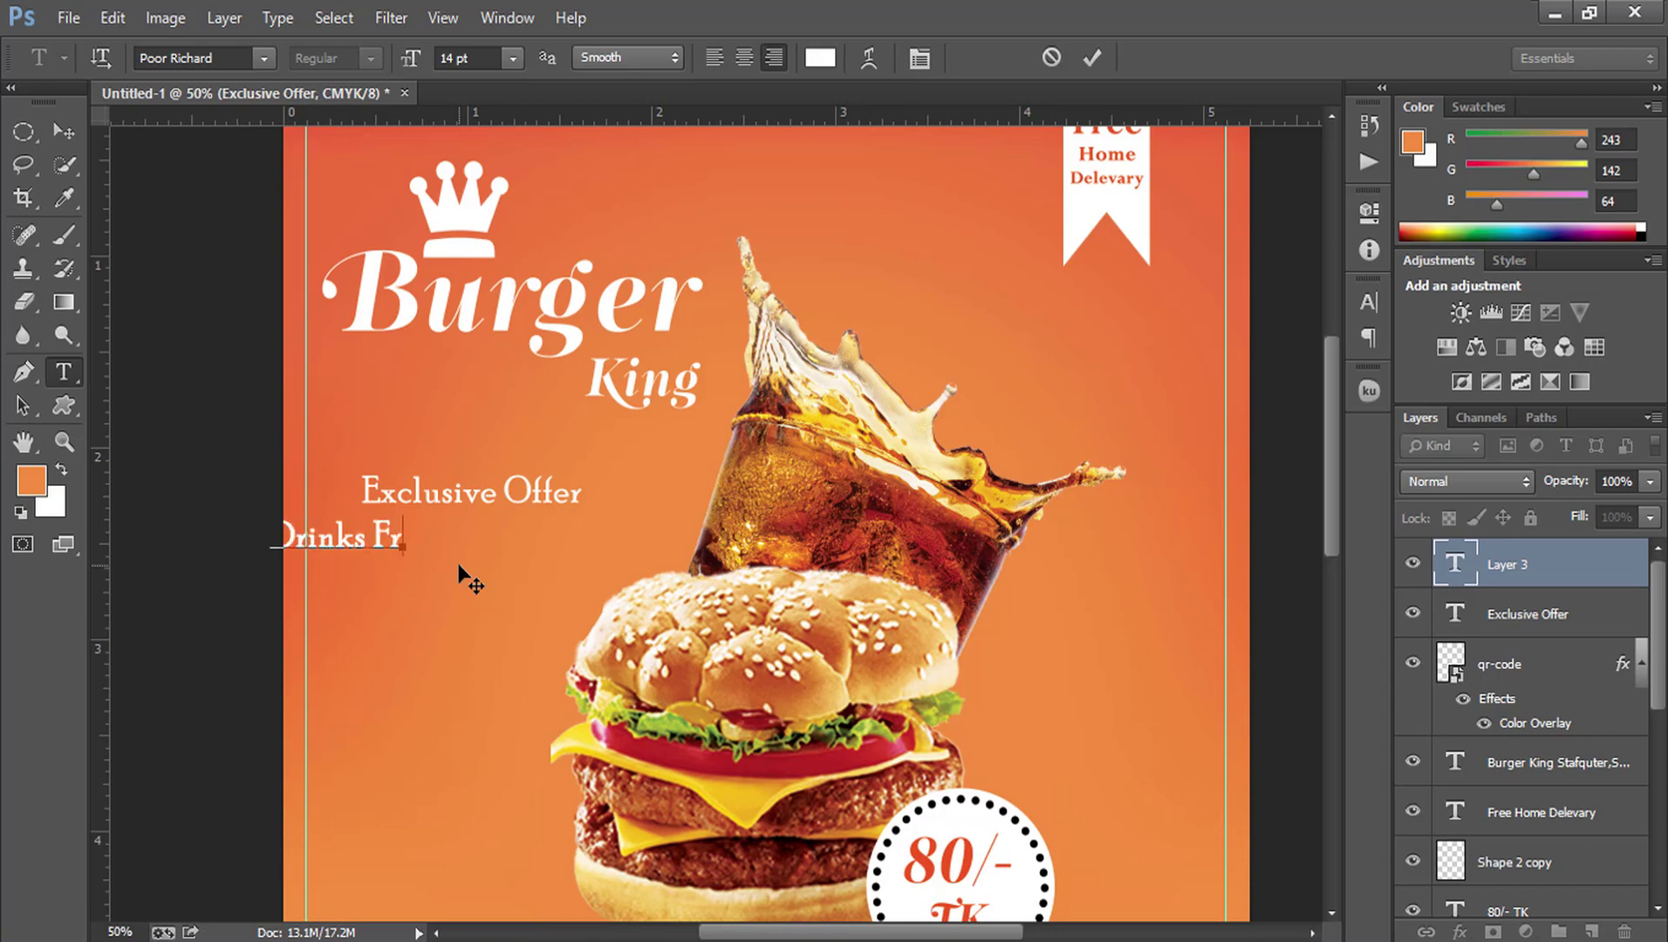
type("ee")
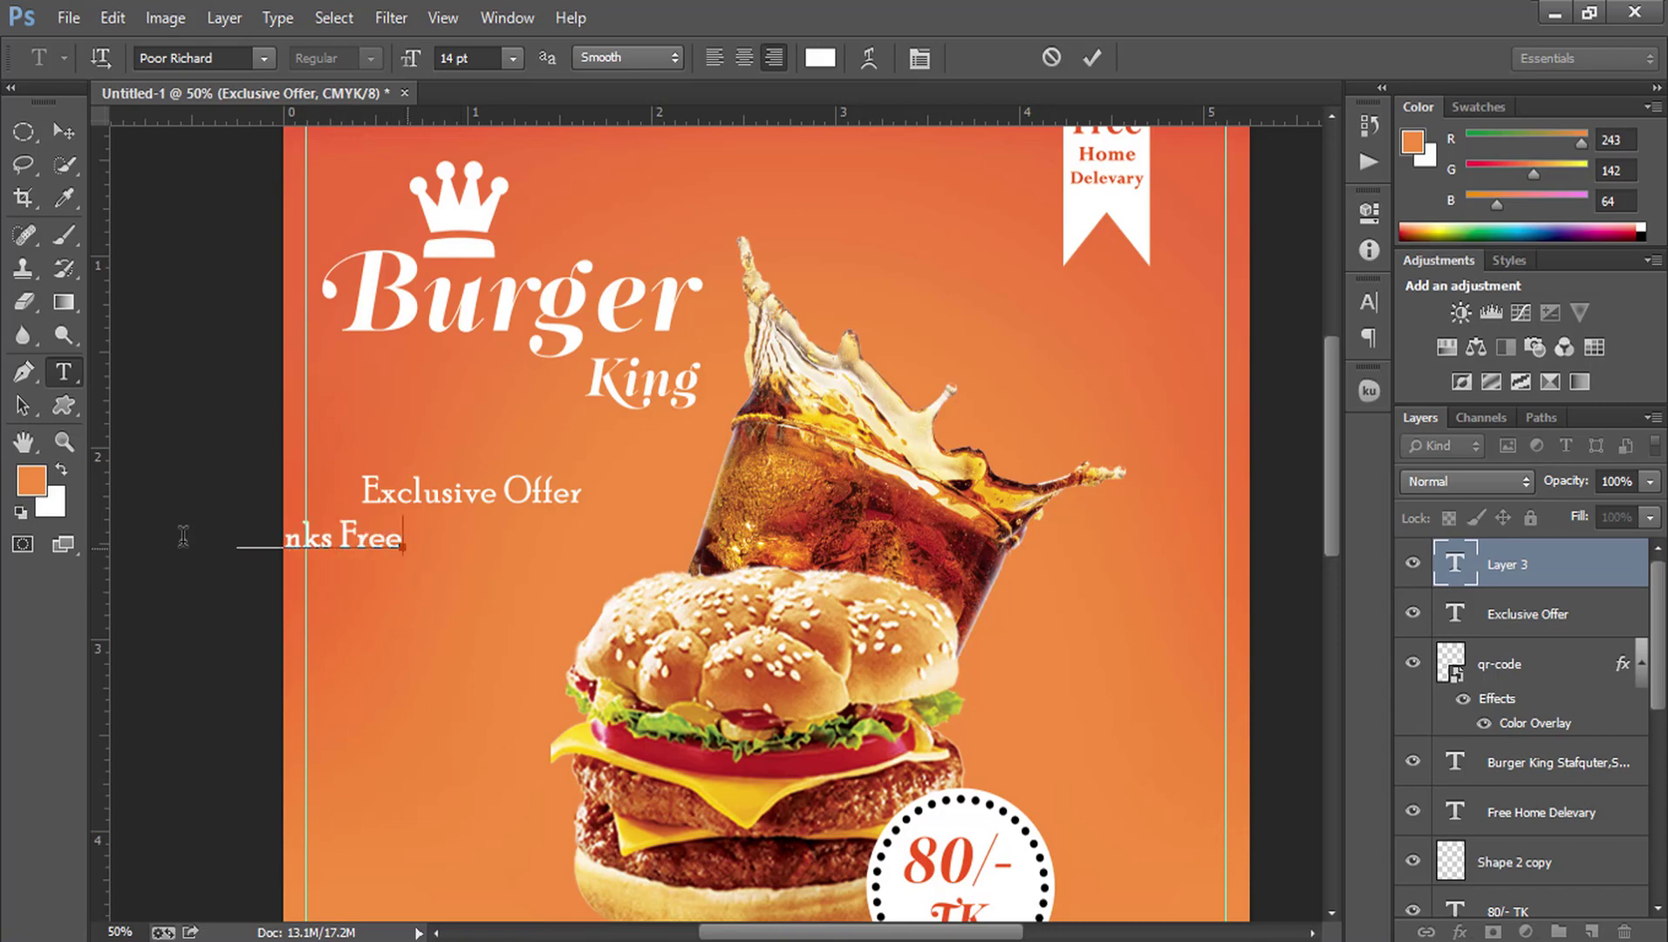
key("ctrl+a")
left_click(716, 59)
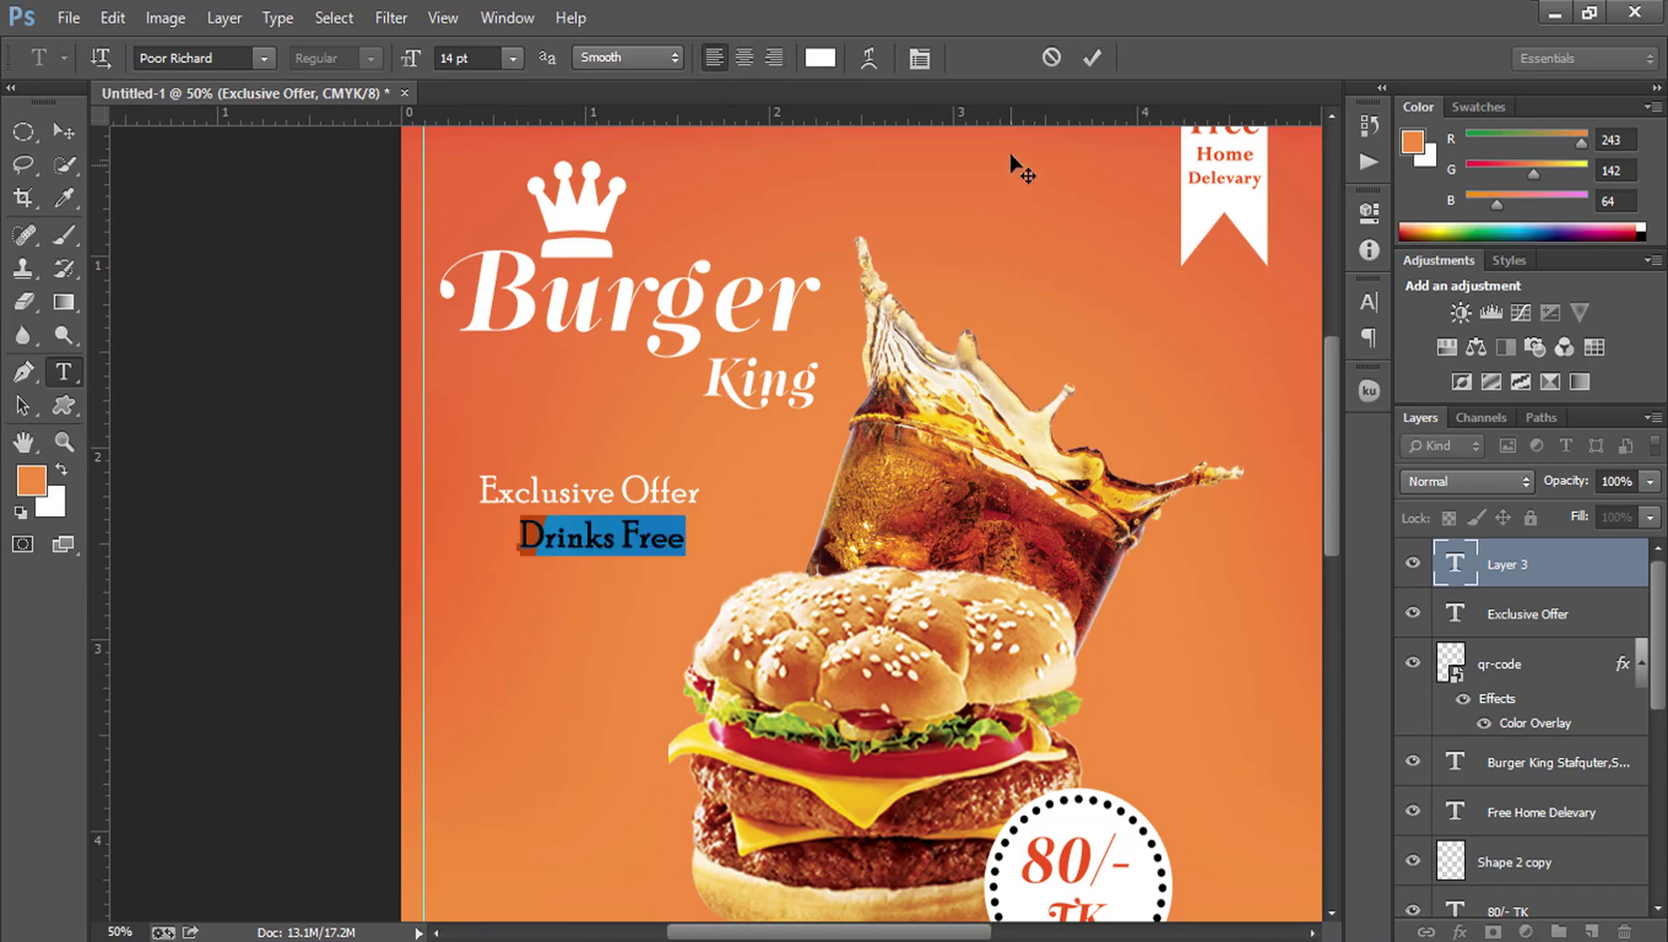
left_click(1092, 57)
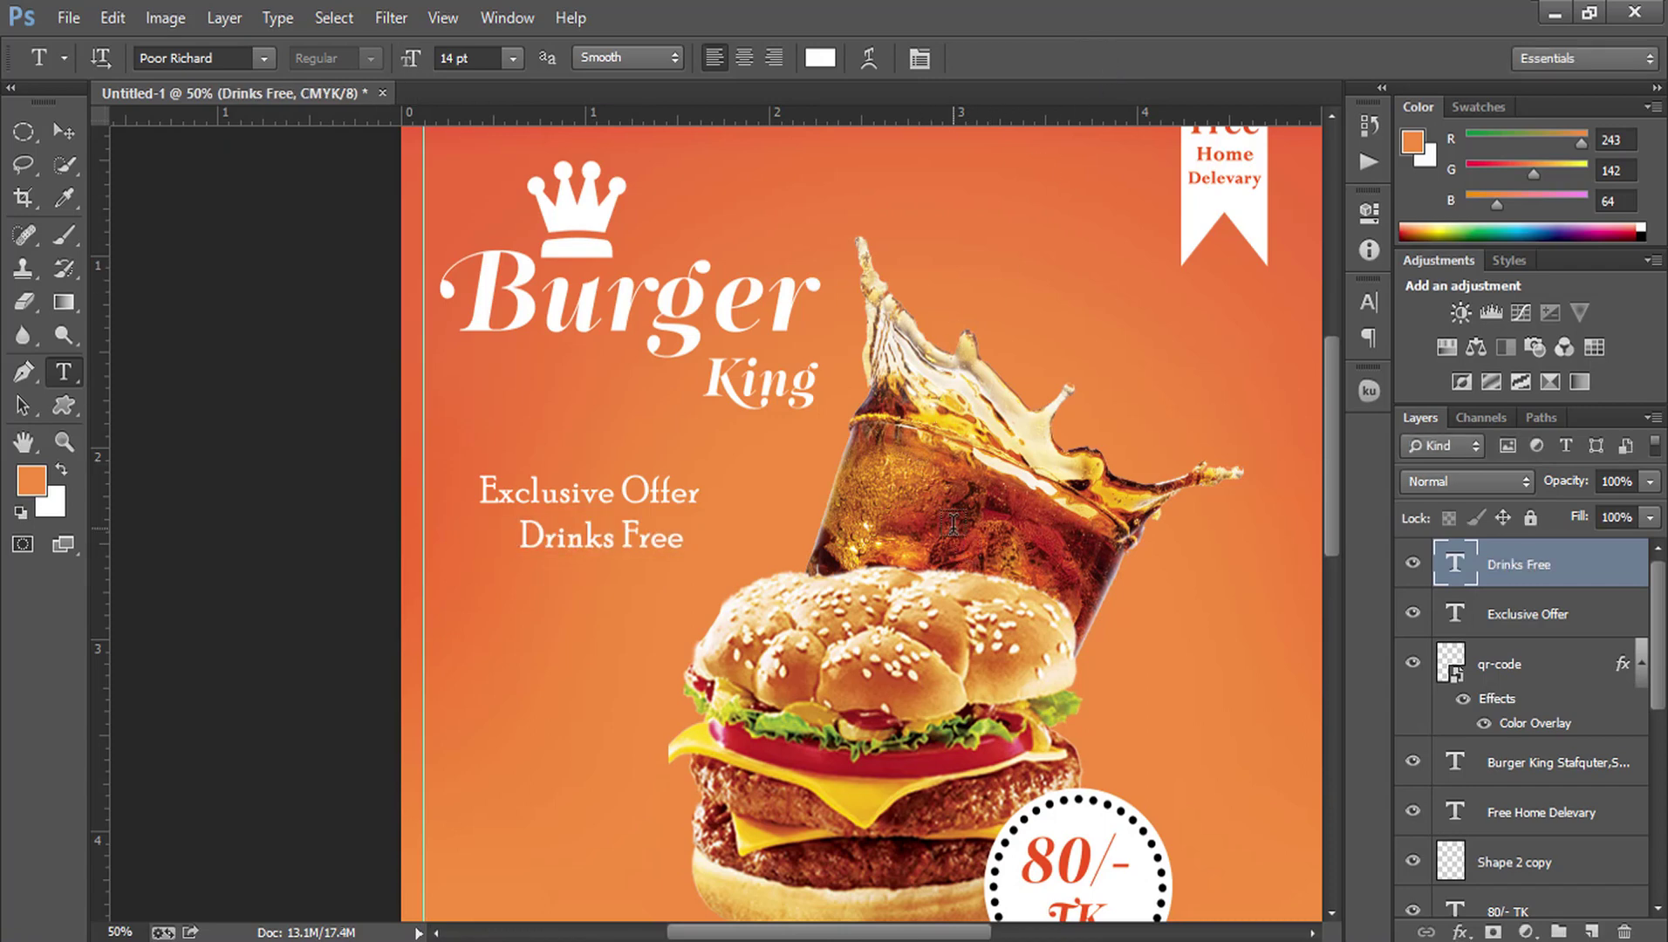
key("ctrl+0")
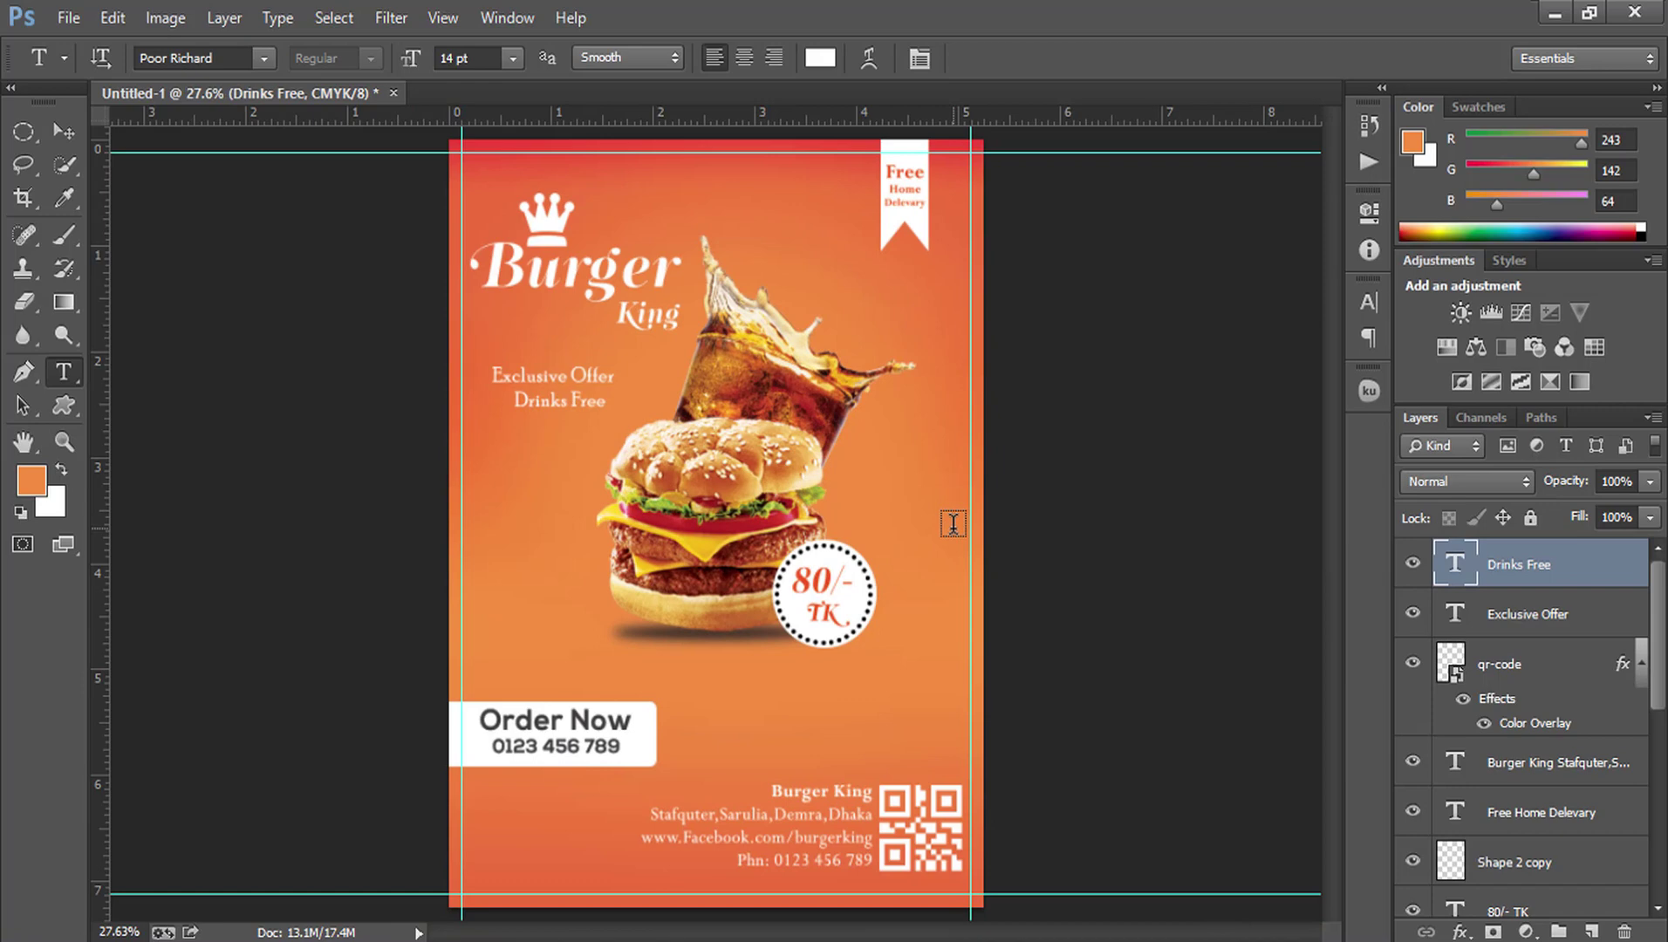
Step: Change the Exclusive Offer heading's font to Prototype and commit the edit
left_click(596, 403)
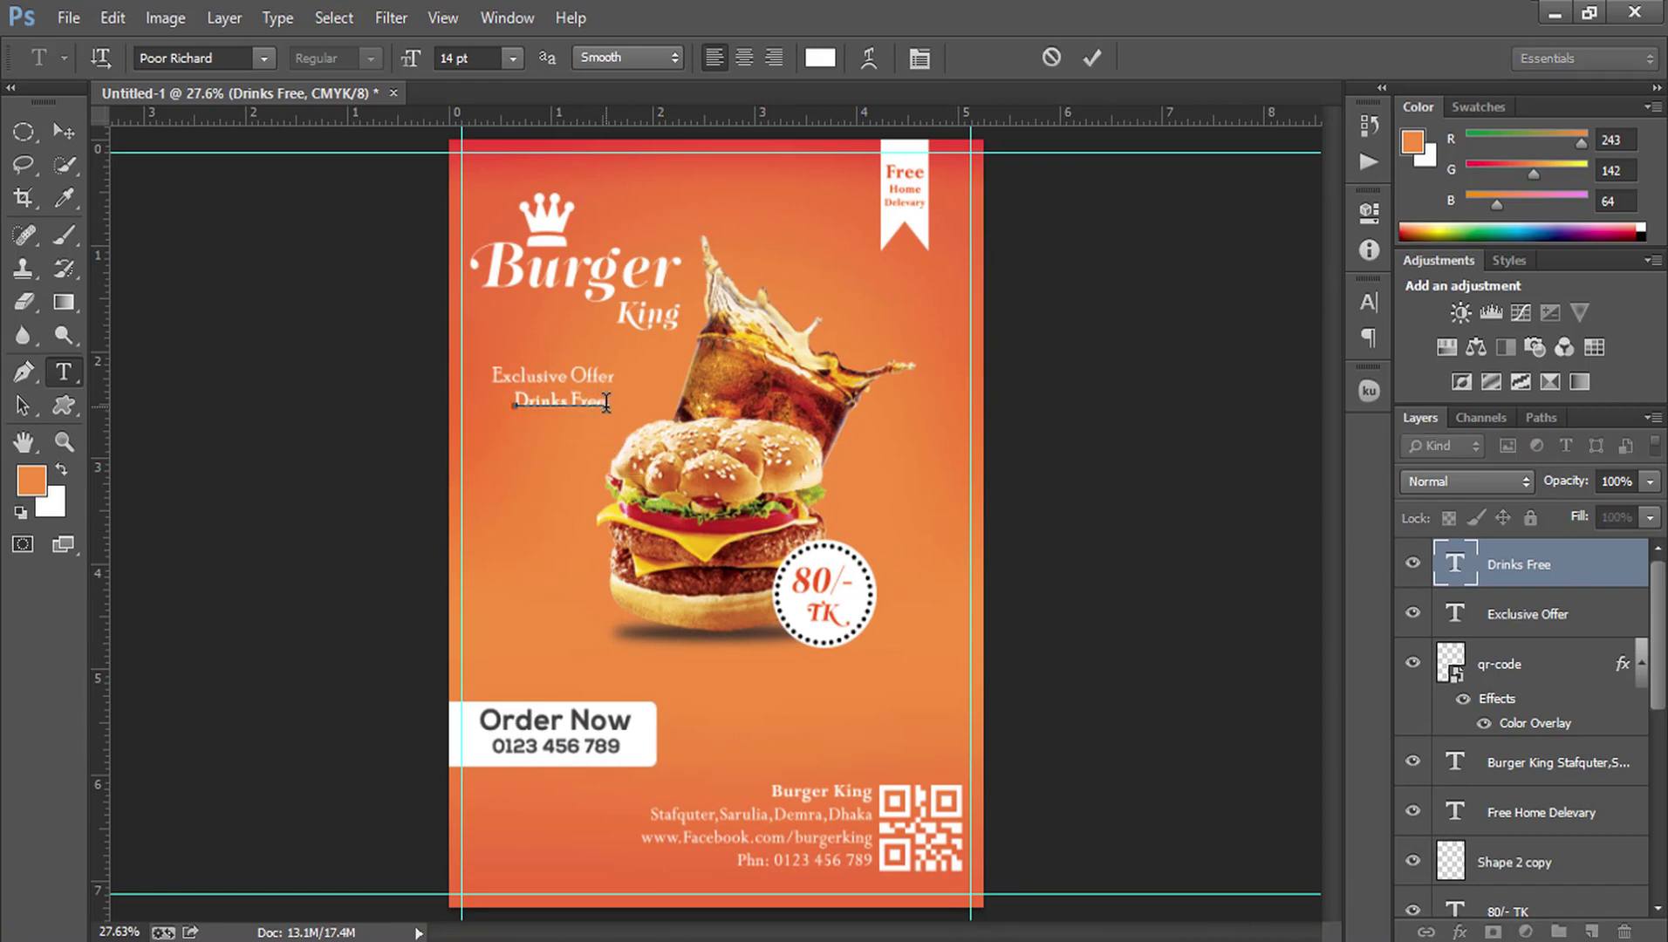
key("ctrl+a")
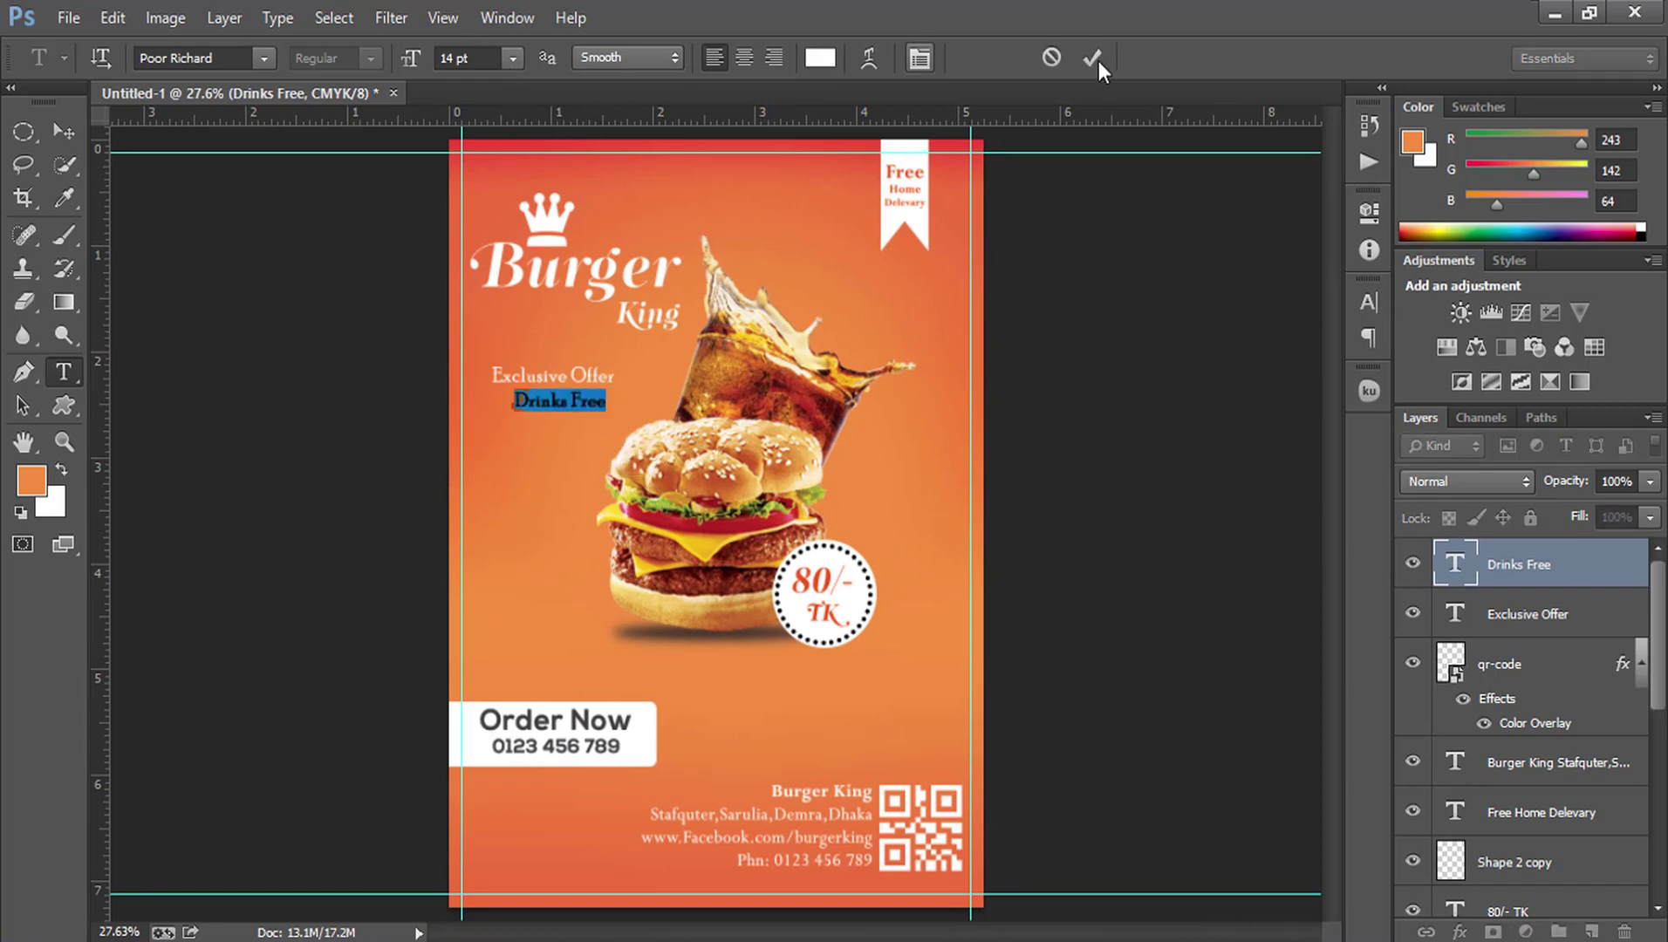
left_click(1092, 58)
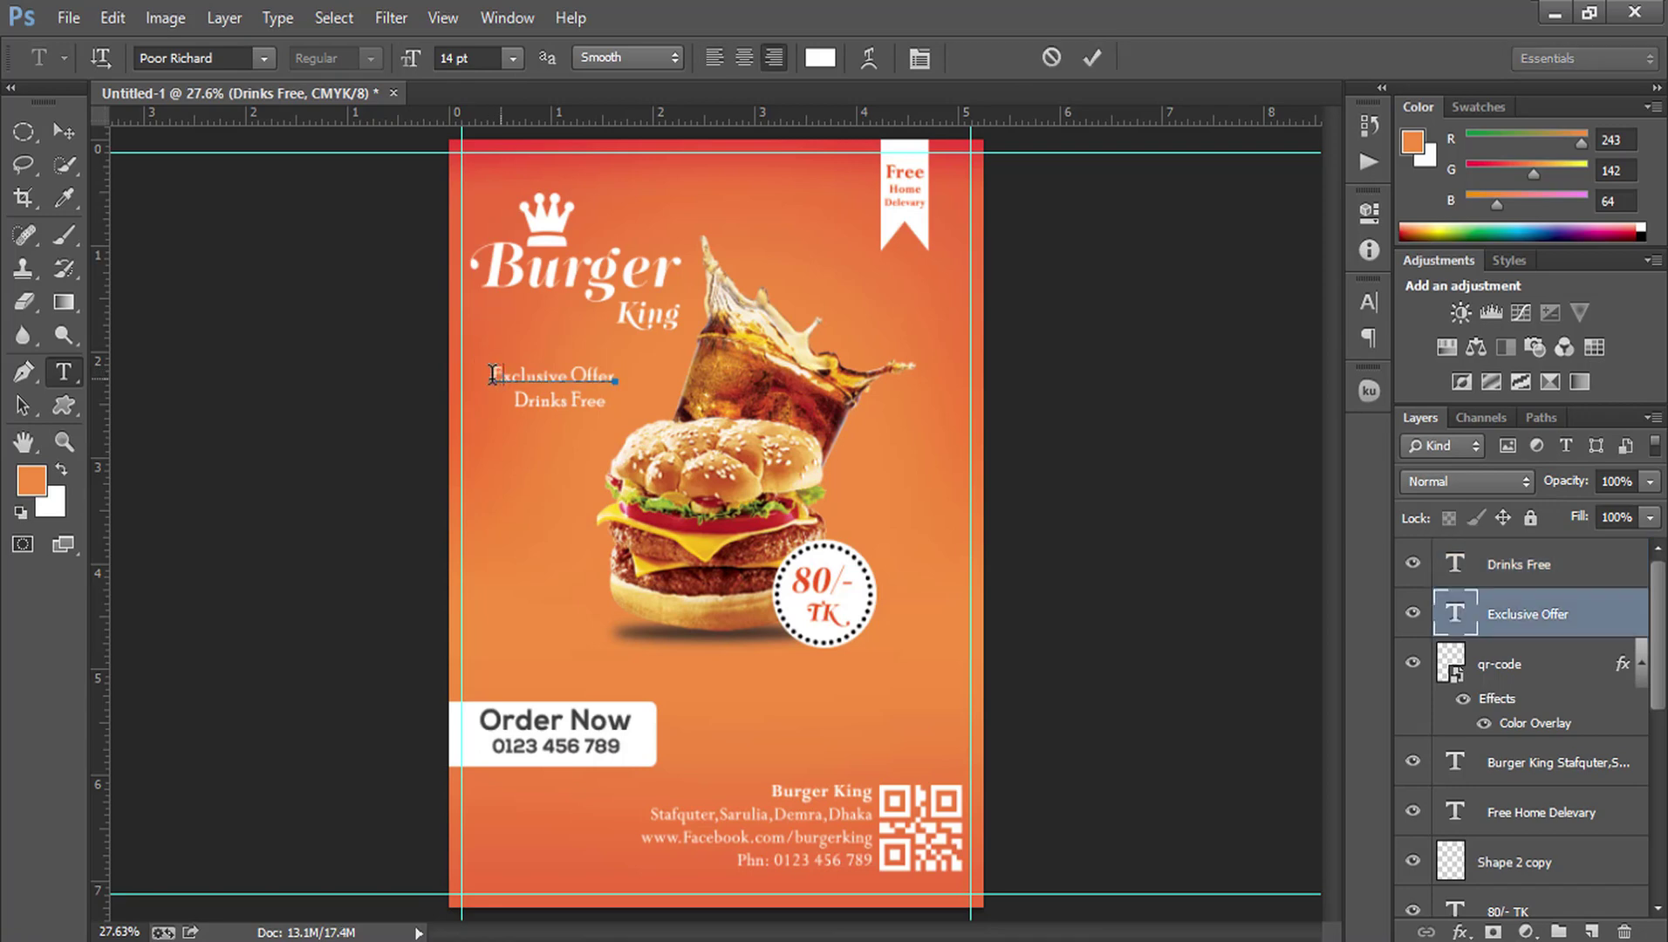
left_click_drag(478, 374, 731, 374)
left_click(259, 59)
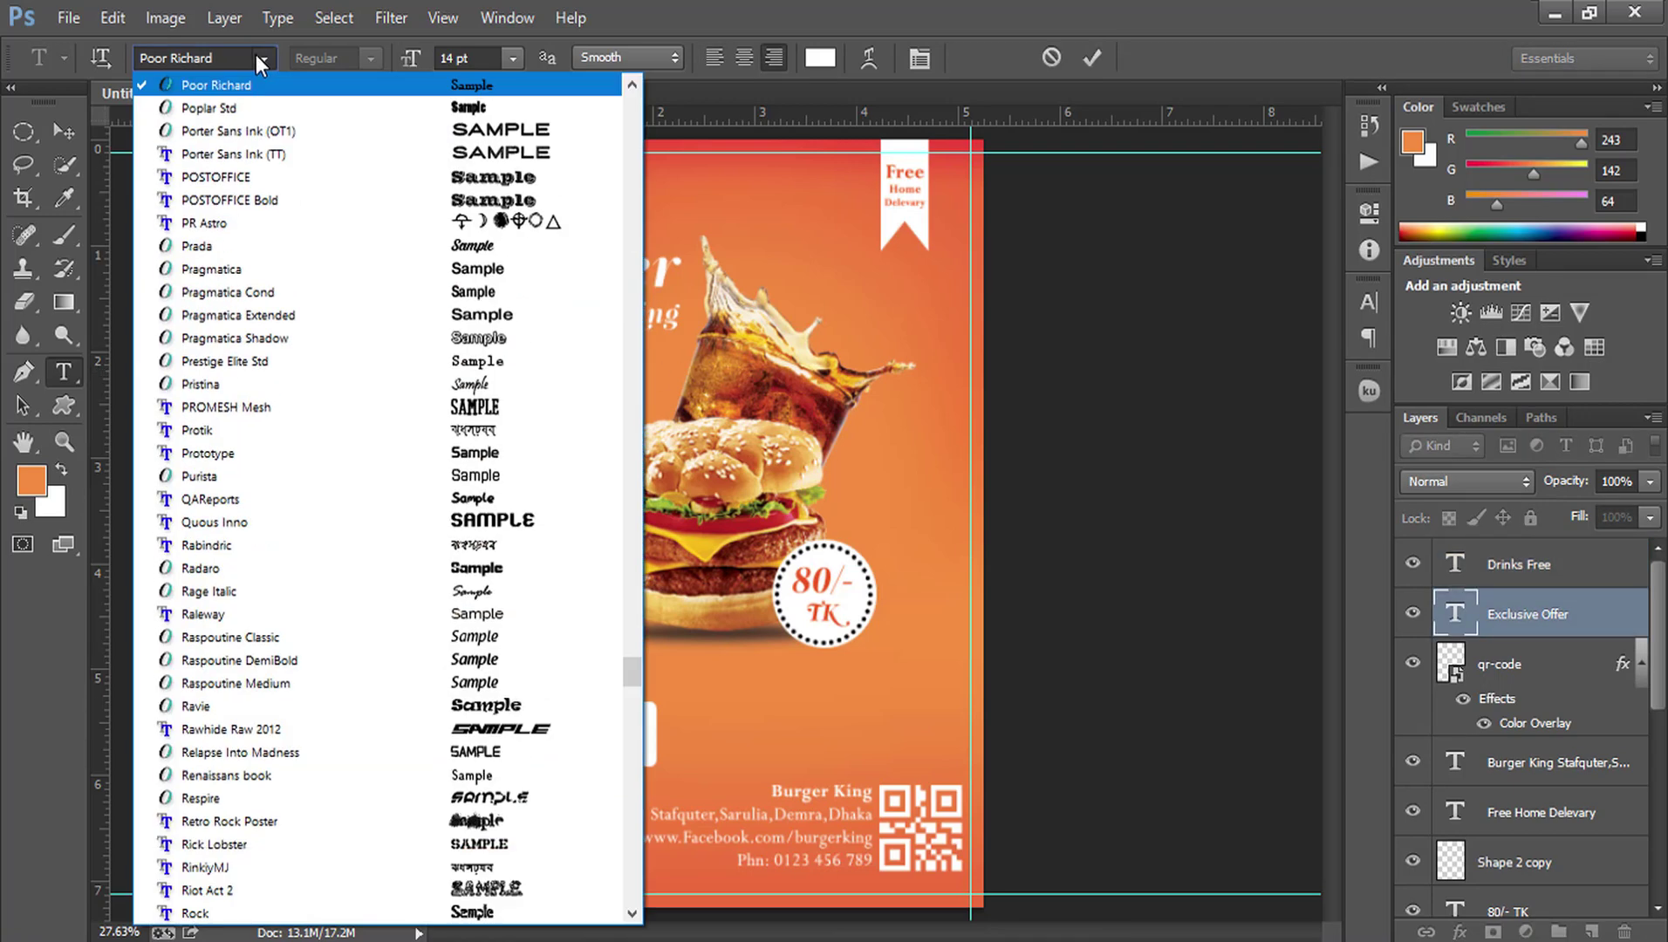
left_click(474, 453)
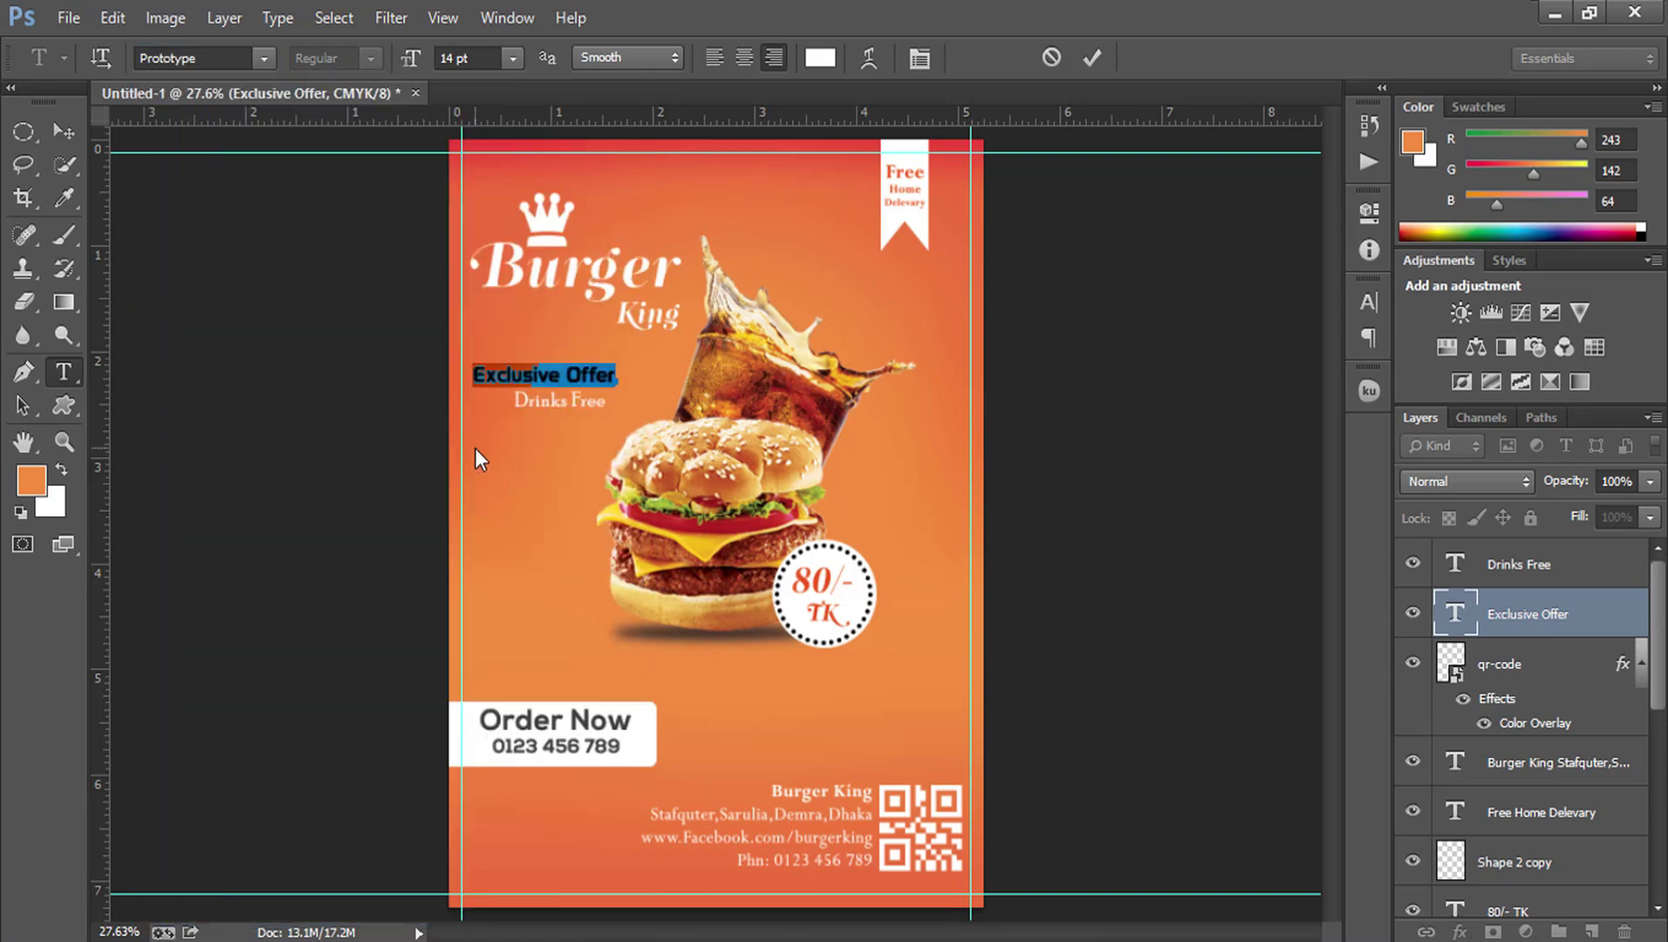
left_click(1090, 52)
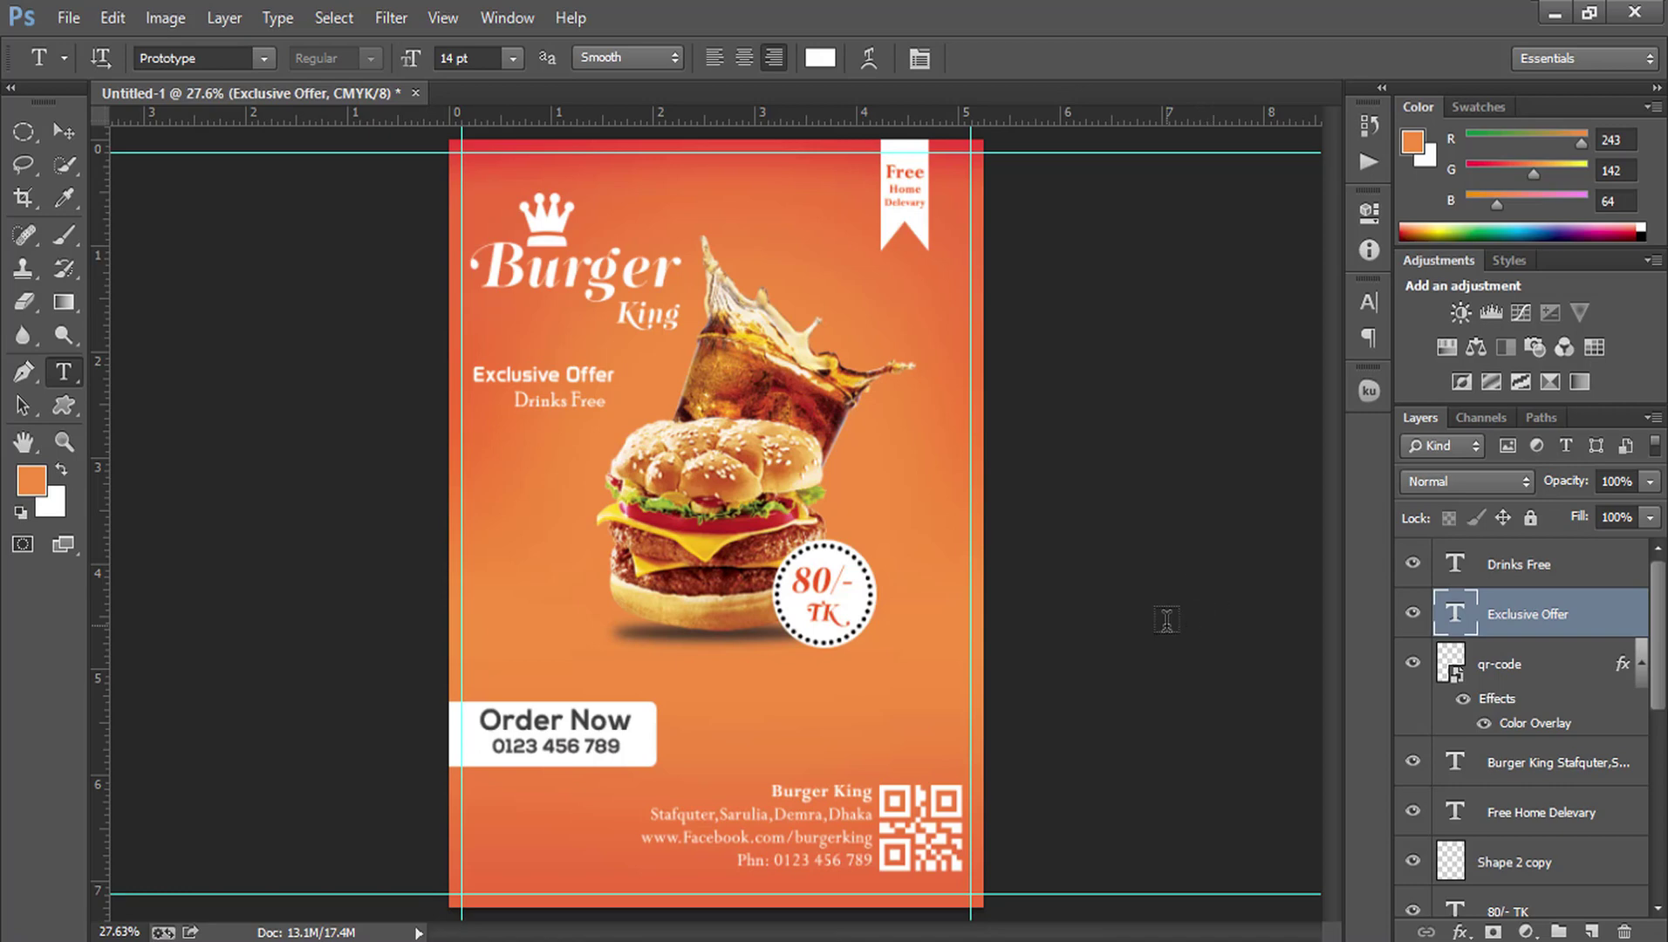
left_click(64, 131)
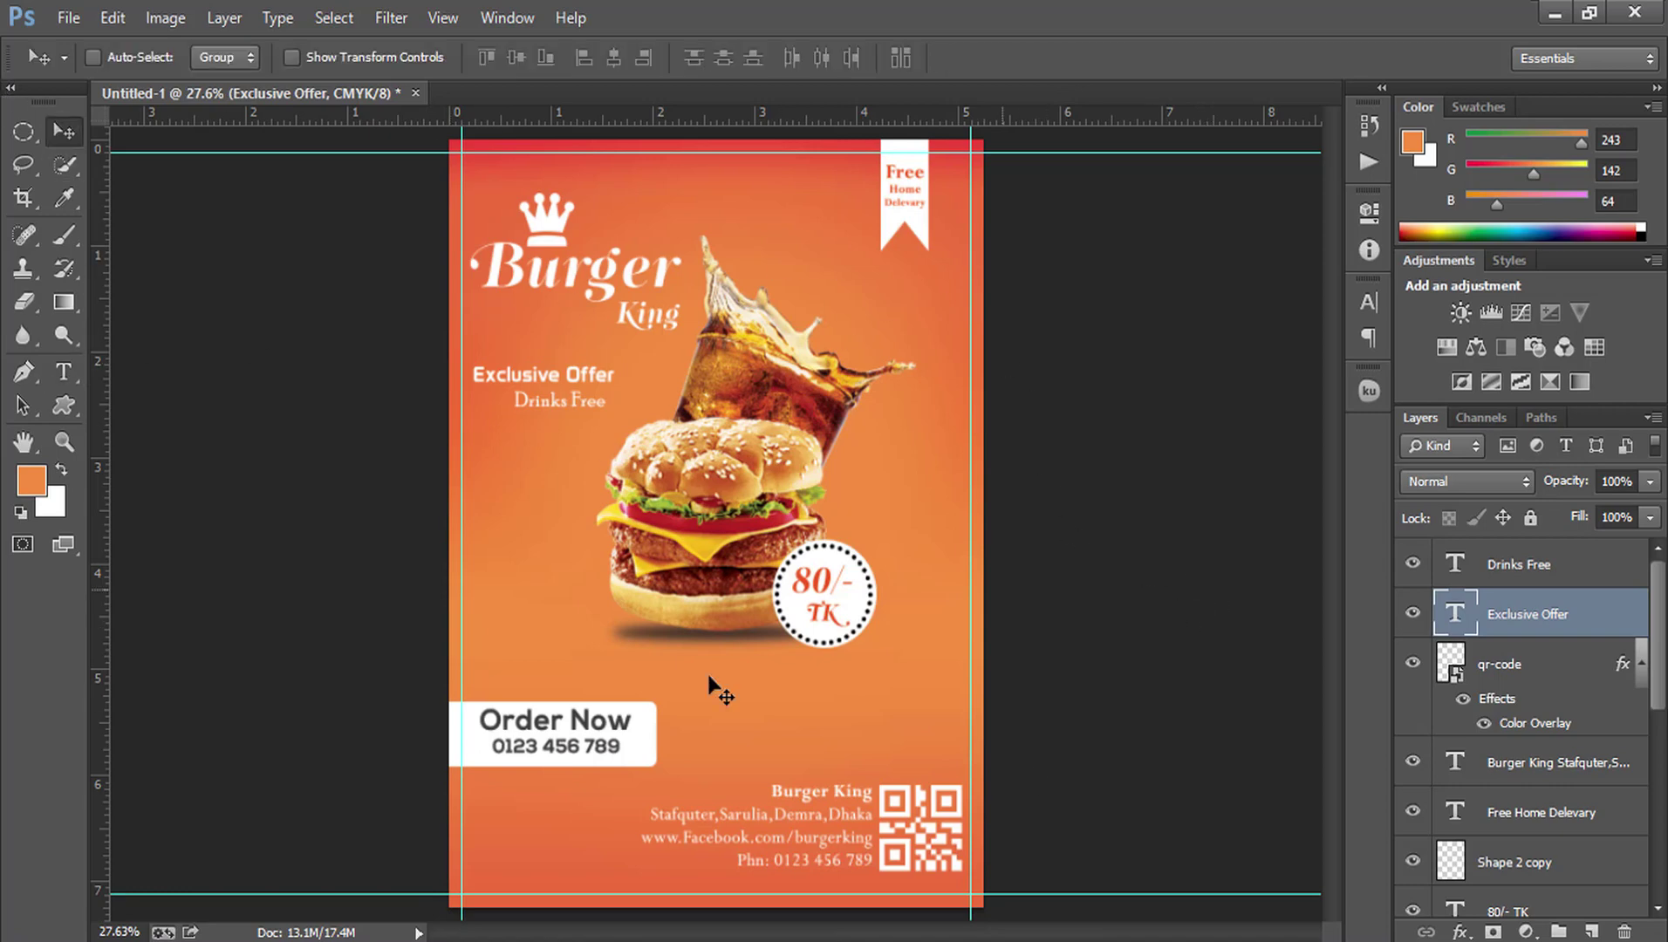